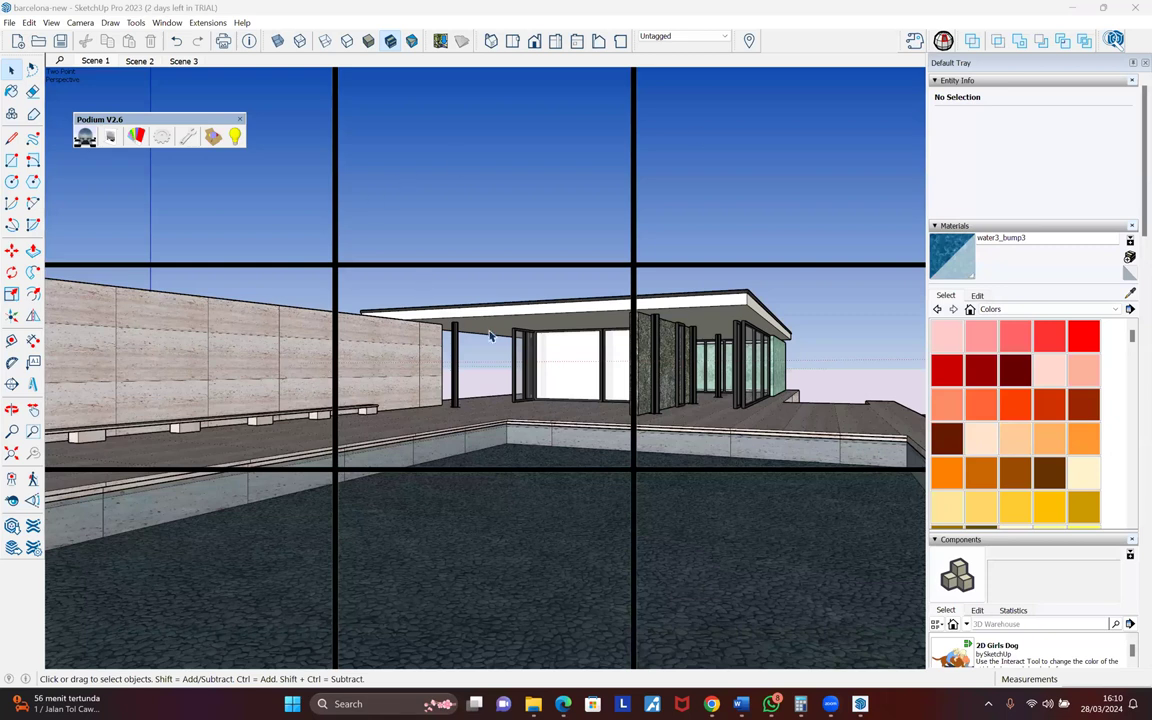
- Orbit and zoom around the pavilion to inspect the pool edge and travertine floor
{"action": "middle_click_drag", "start_coordinate": [596, 441], "coordinate": [625, 421]}
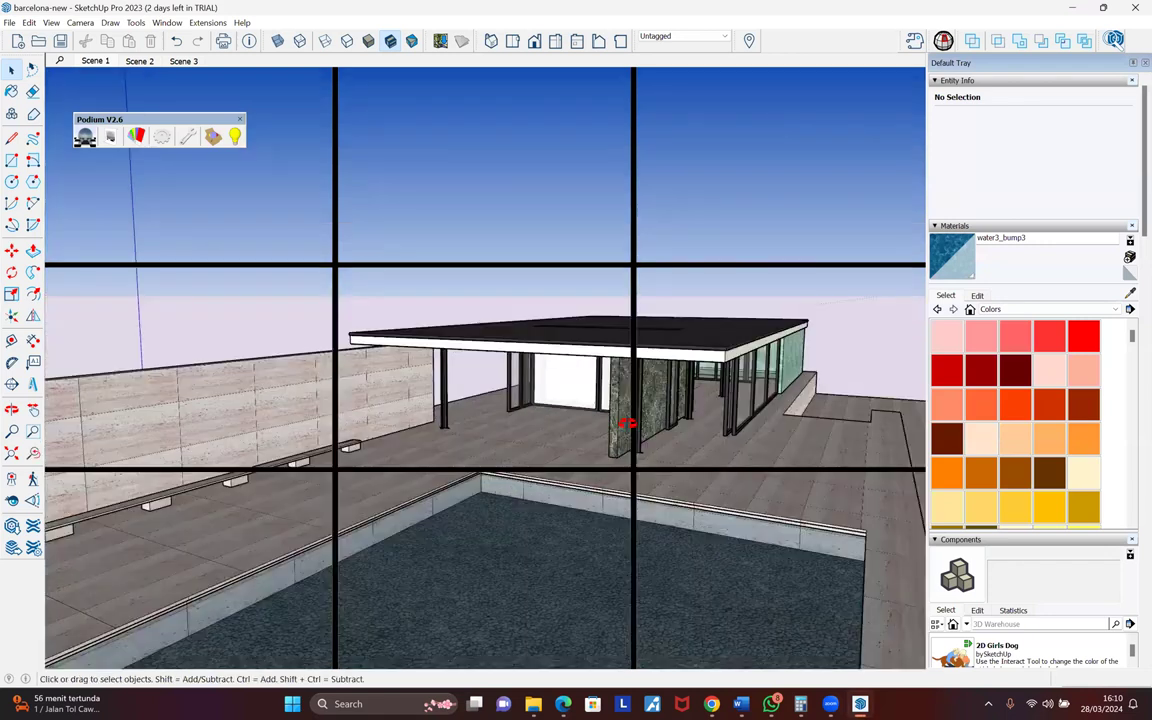
{"action": "scroll", "coordinate": [571, 489], "scroll_direction": "up", "scroll_amount": 3}
{"action": "middle_click_drag", "start_coordinate": [570, 488], "coordinate": [530, 387]}
{"action": "scroll", "coordinate": [530, 387], "scroll_direction": "up", "scroll_amount": 2}
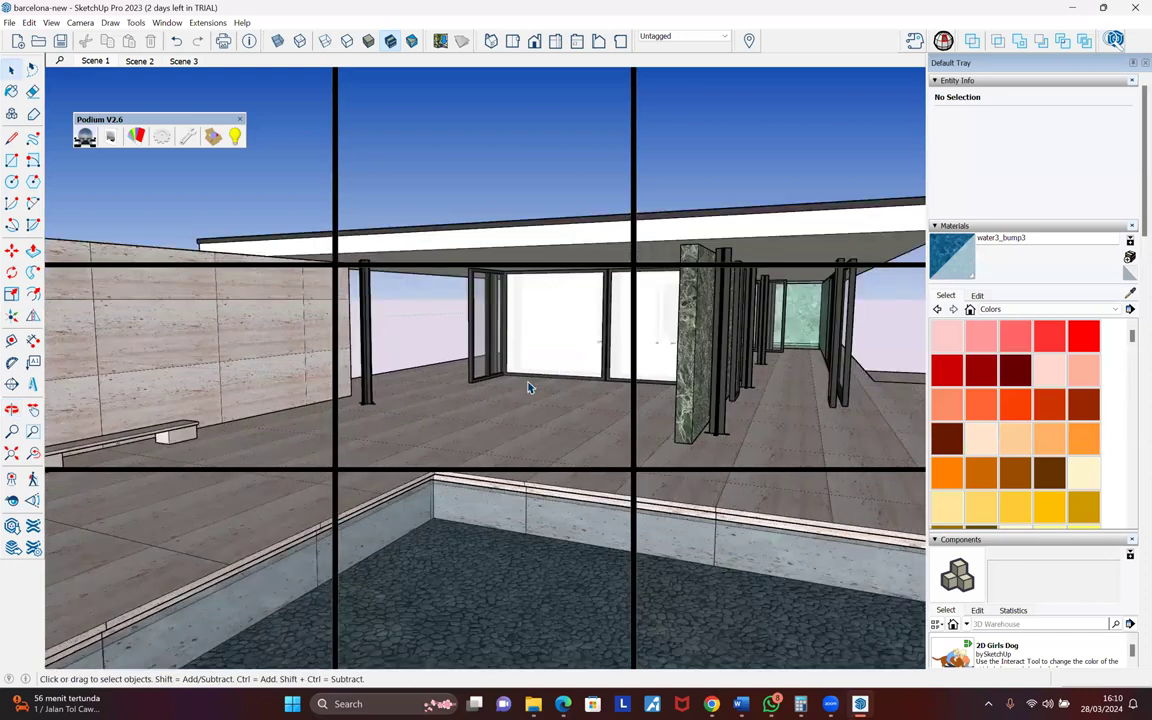
{"action": "scroll", "coordinate": [530, 388], "scroll_direction": "up", "scroll_amount": 3}
{"action": "scroll", "coordinate": [530, 388], "scroll_direction": "down", "scroll_amount": 3}
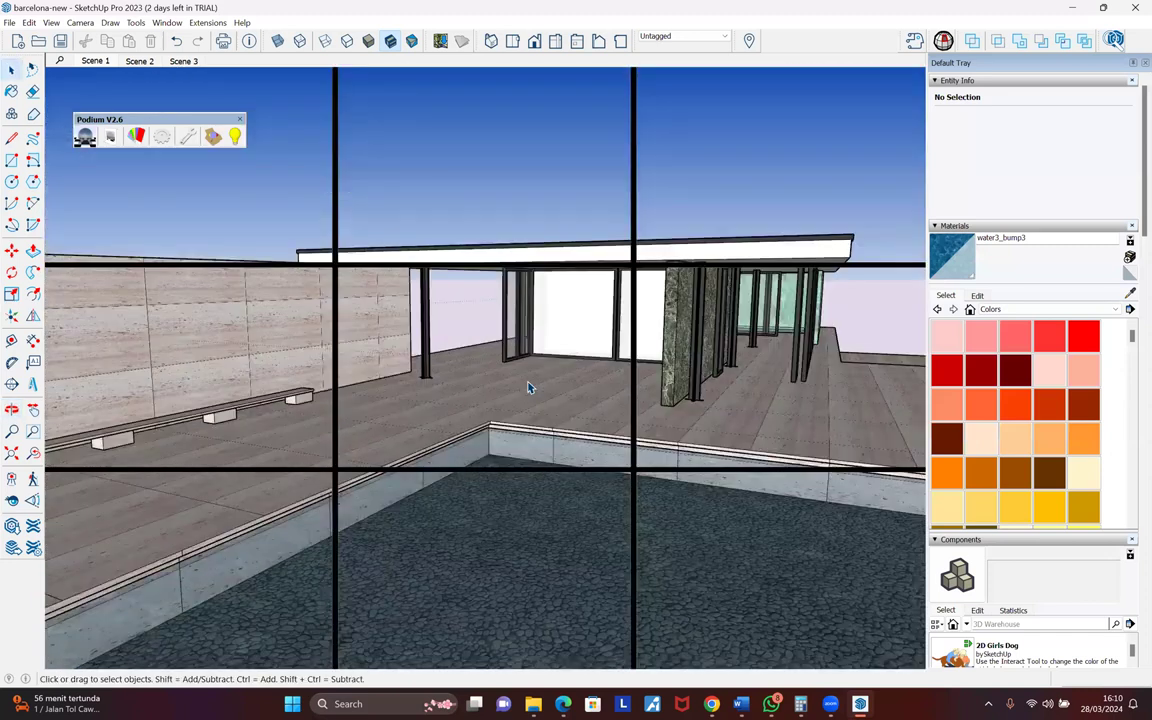
{"action": "middle_click_drag", "start_coordinate": [435, 438], "coordinate": [842, 233]}
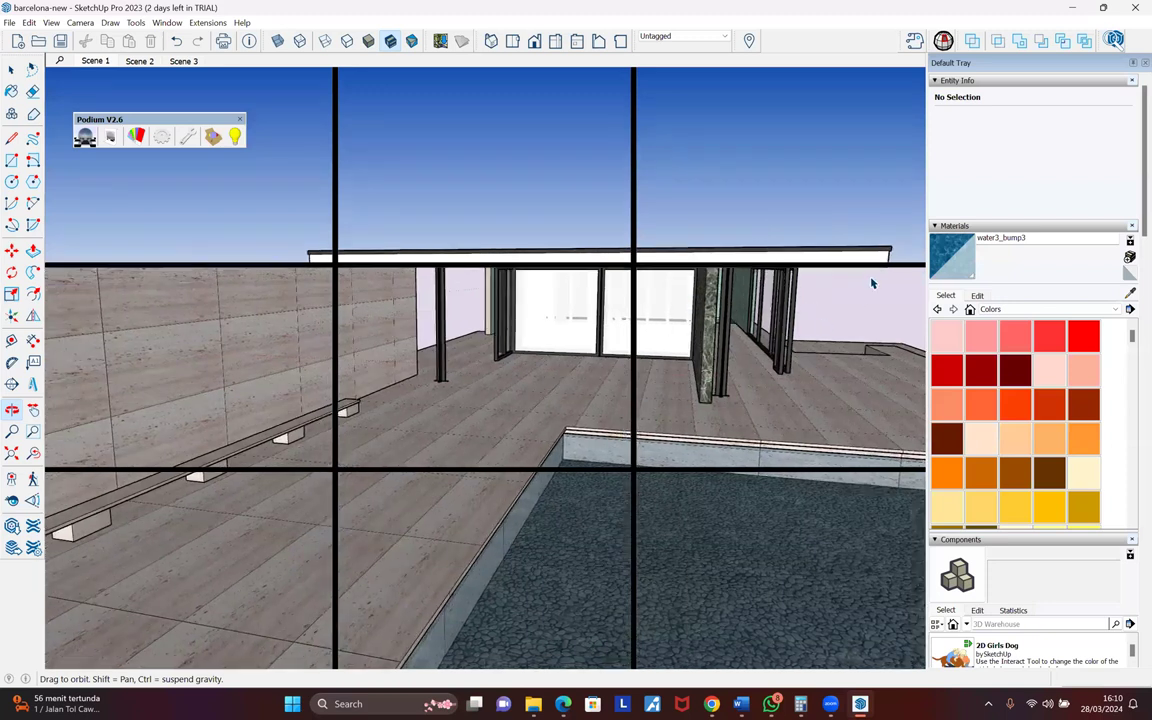
{"action": "key", "text": "space"}
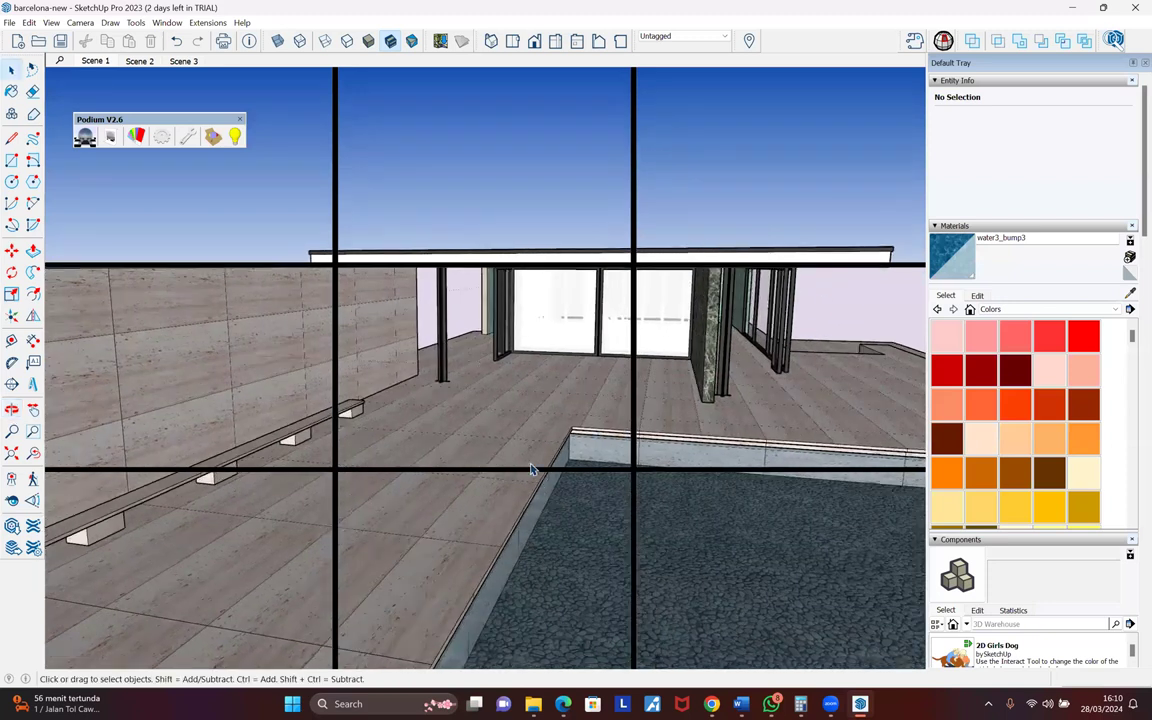
{"action": "scroll", "coordinate": [522, 443], "scroll_direction": "up", "scroll_amount": 4}
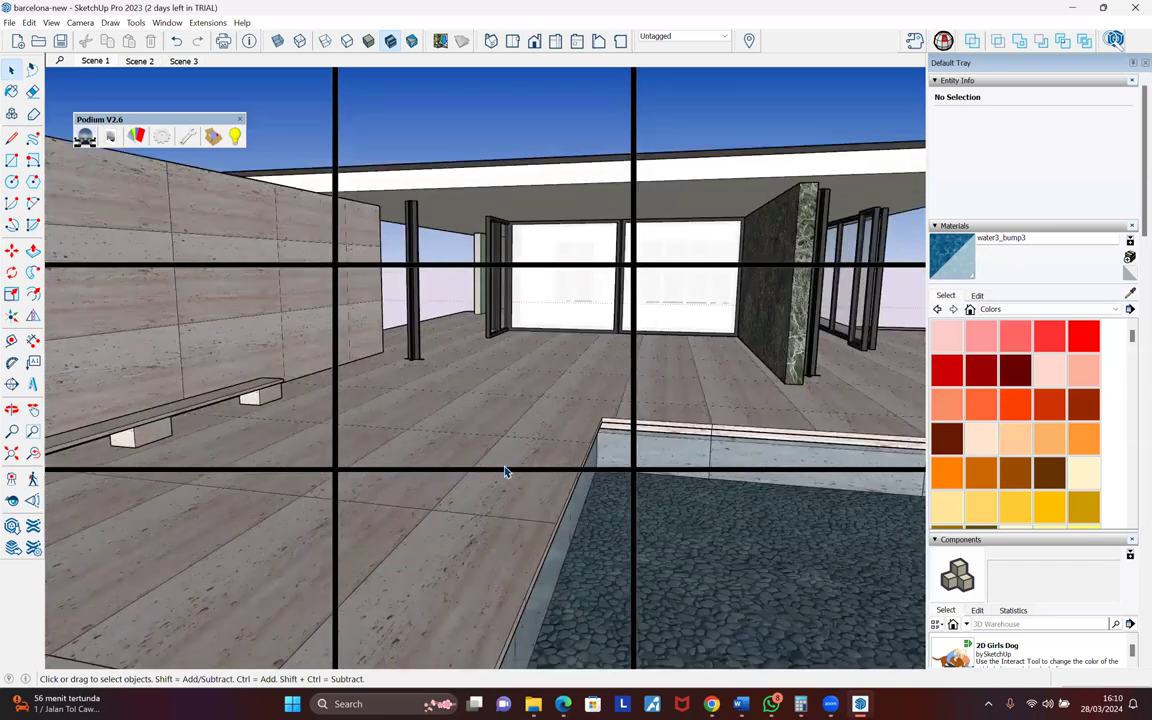
{"action": "scroll", "coordinate": [505, 471], "scroll_direction": "up", "scroll_amount": 2}
{"action": "mouse_move", "coordinate": [525, 402]}
{"action": "middle_mouse_down"}
{"action": "mouse_move", "coordinate": [519, 416]}
{"action": "mouse_move", "coordinate": [531, 385]}
{"action": "middle_mouse_up"}
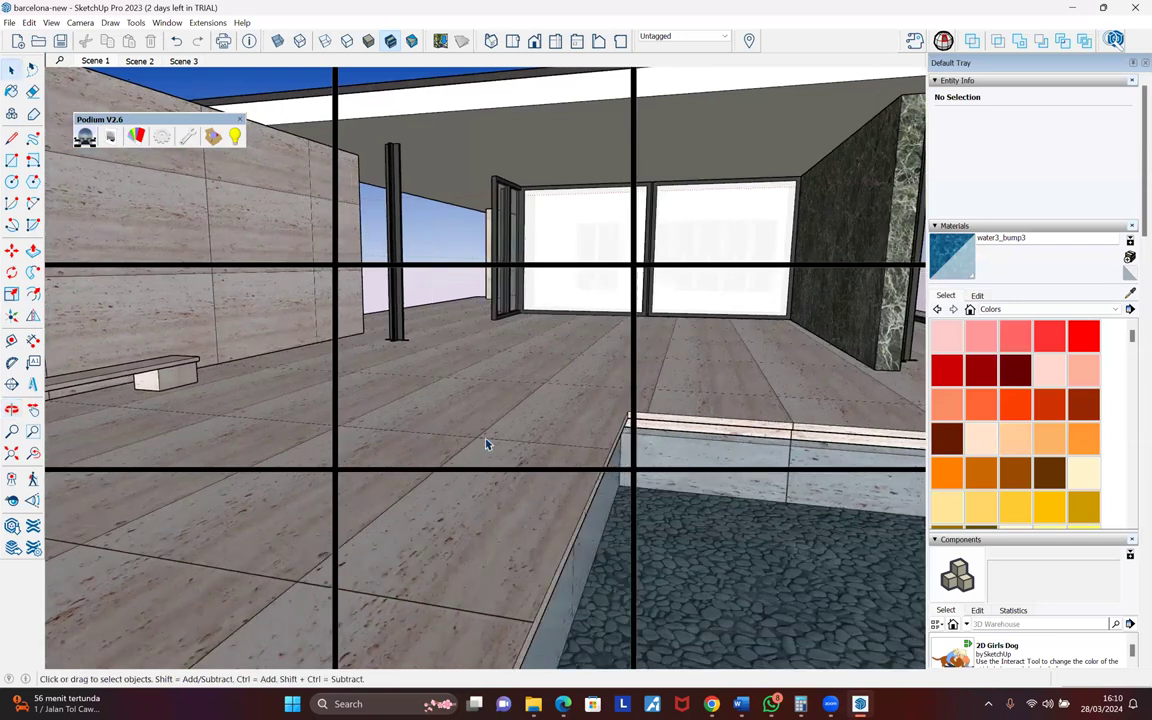
{"action": "scroll", "coordinate": [520, 425], "scroll_direction": "down", "scroll_amount": 2}
{"action": "scroll", "coordinate": [512, 442], "scroll_direction": "down", "scroll_amount": 2}
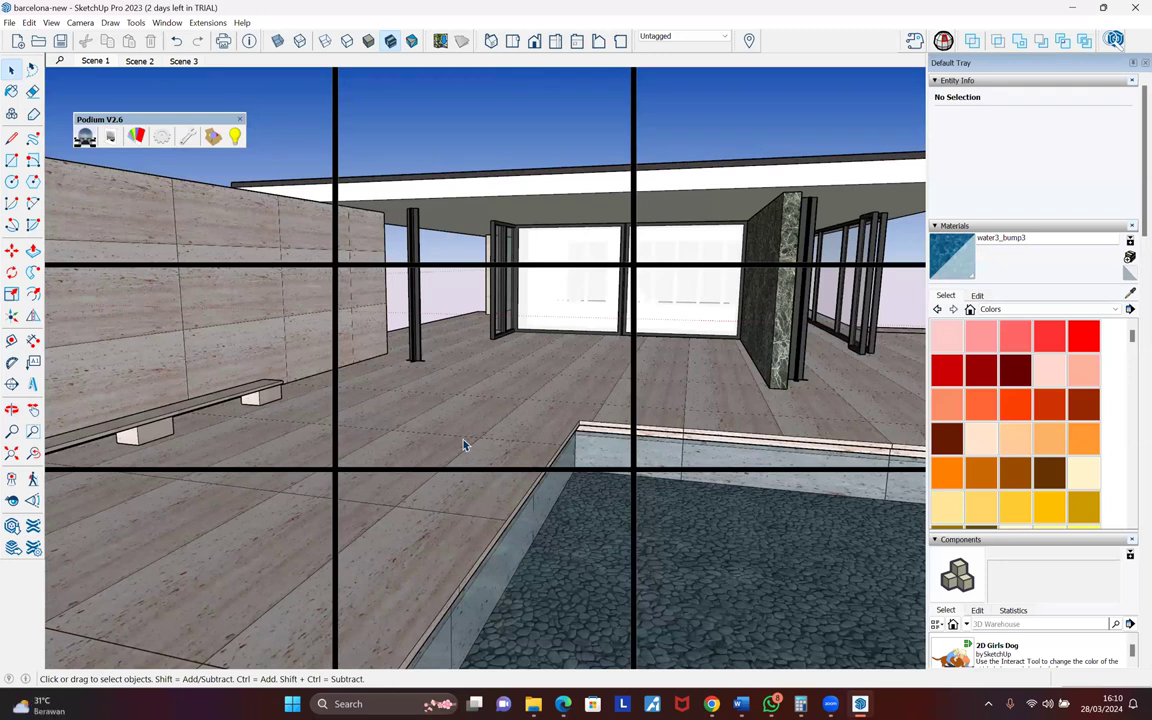
{"action": "scroll", "coordinate": [466, 440], "scroll_direction": "down", "scroll_amount": 1}
{"action": "scroll", "coordinate": [497, 438], "scroll_direction": "down", "scroll_amount": 1}
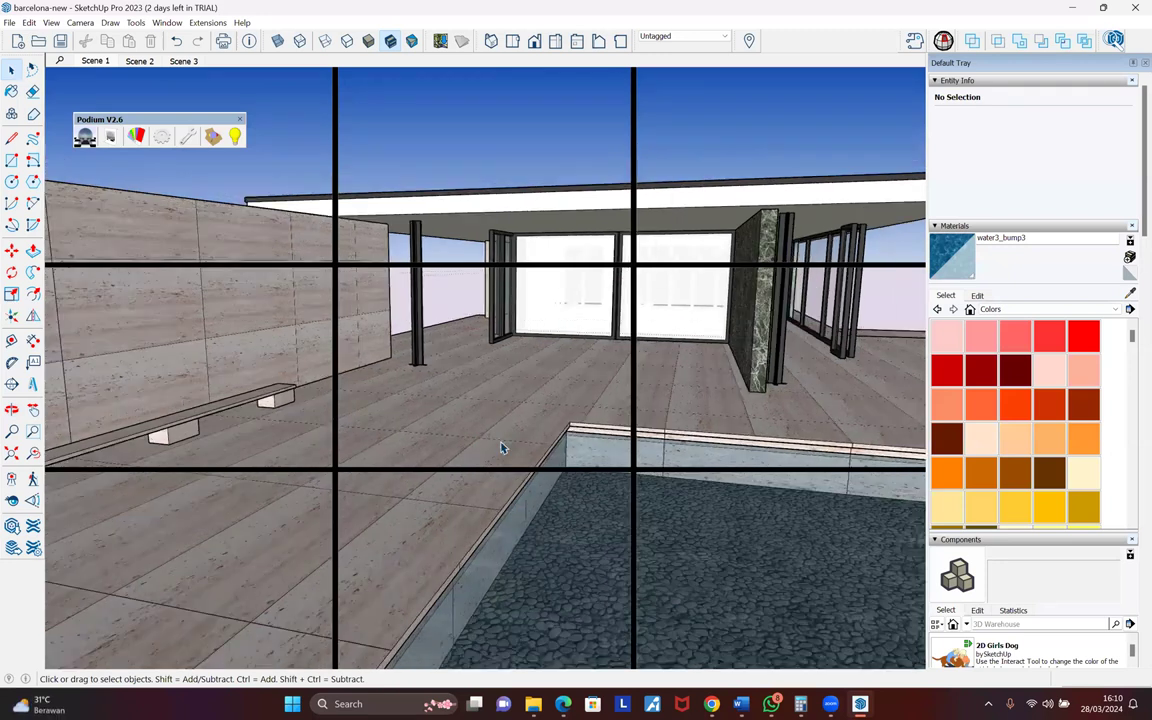
{"action": "scroll", "coordinate": [501, 442], "scroll_direction": "down", "scroll_amount": 1}
{"action": "scroll", "coordinate": [490, 544], "scroll_direction": "up", "scroll_amount": 3}
{"action": "middle_click_drag", "start_coordinate": [517, 543], "coordinate": [526, 515]}
{"action": "scroll", "coordinate": [520, 515], "scroll_direction": "up", "scroll_amount": 2}
{"action": "scroll", "coordinate": [521, 518], "scroll_direction": "up", "scroll_amount": 2}
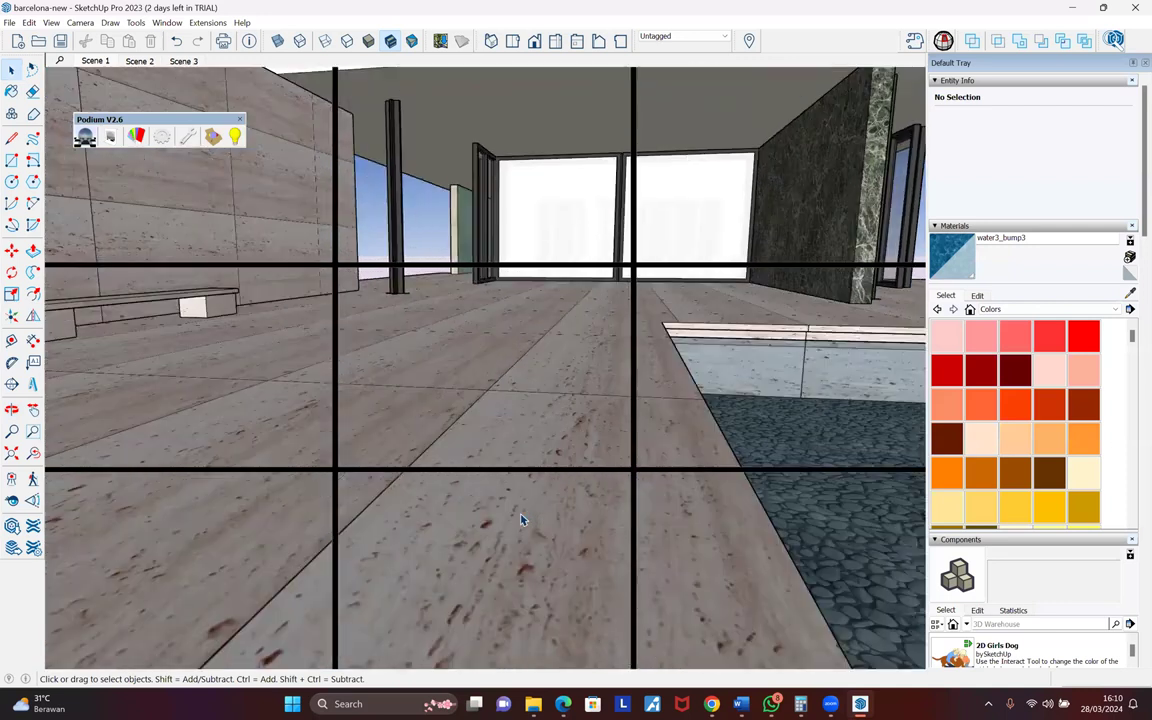
{"action": "mouse_move", "coordinate": [517, 470]}
{"action": "middle_mouse_down"}
{"action": "mouse_move", "coordinate": [517, 503]}
{"action": "mouse_move", "coordinate": [522, 483]}
{"action": "middle_mouse_up"}
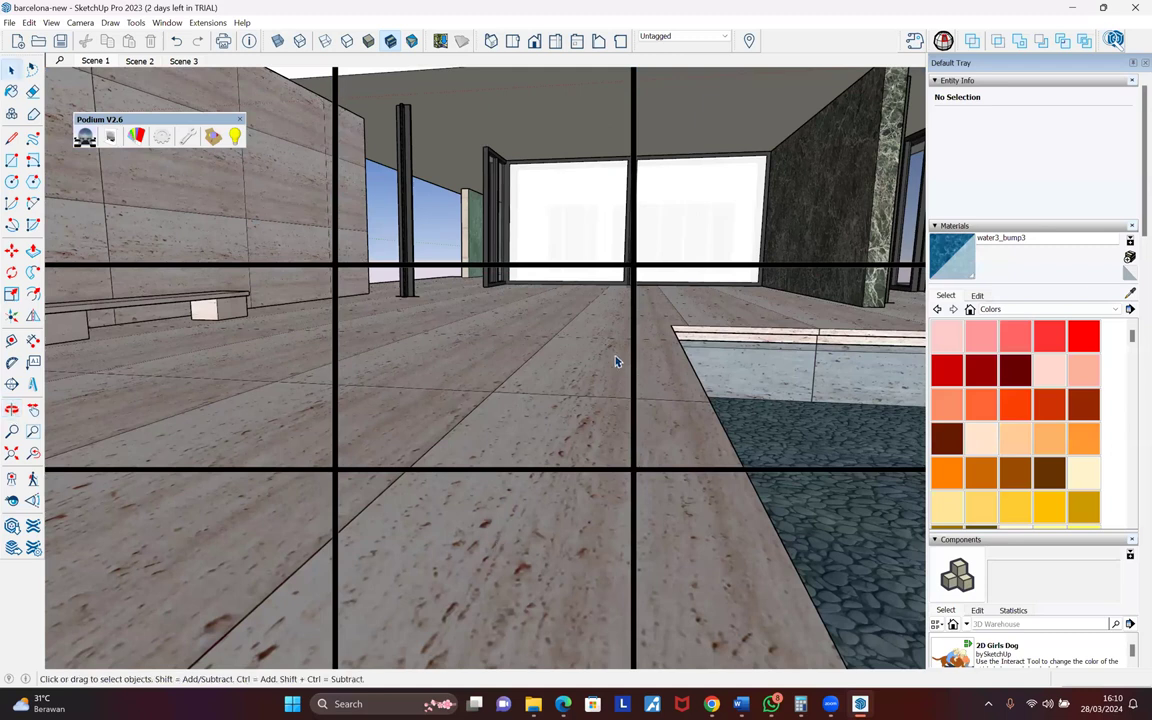
{"action": "middle_click_drag", "start_coordinate": [591, 381], "coordinate": [471, 346]}
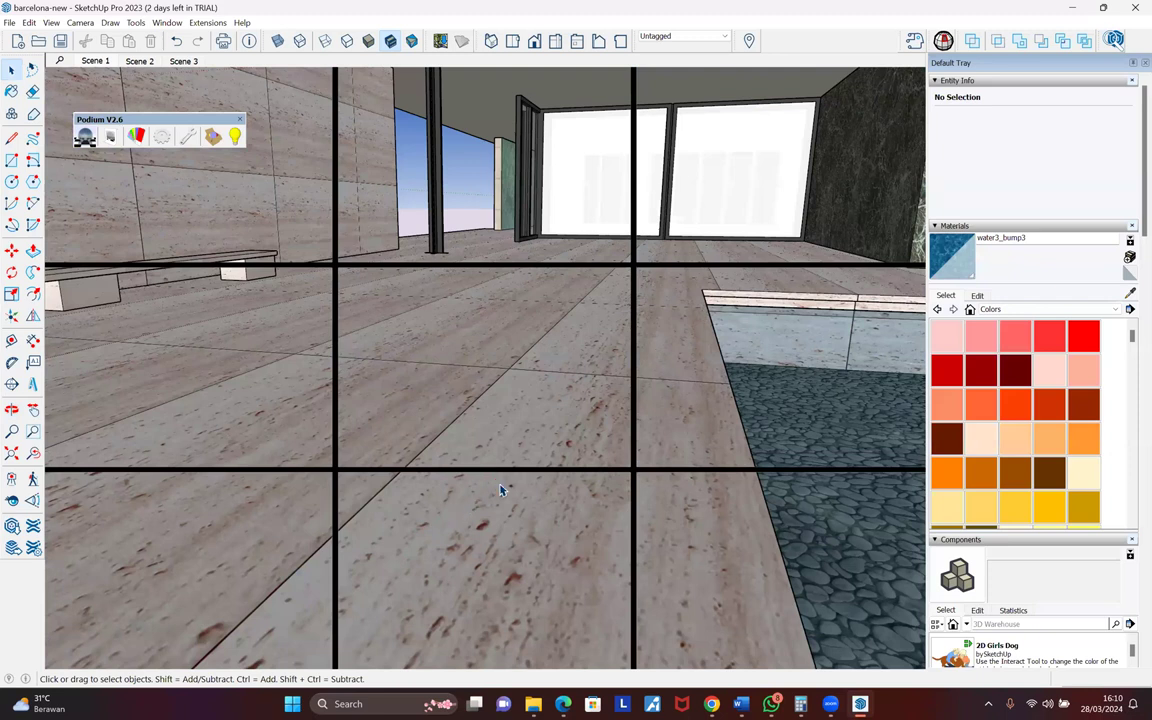
{"action": "scroll", "coordinate": [502, 490], "scroll_direction": "down", "scroll_amount": 3}
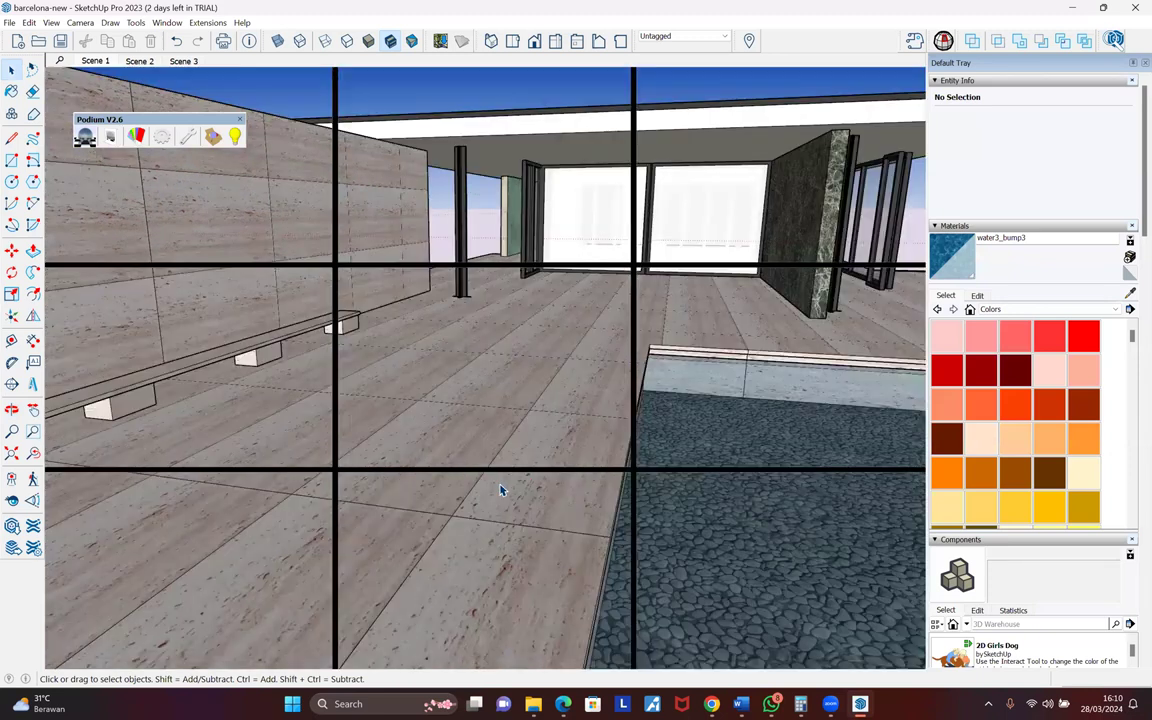
{"action": "scroll", "coordinate": [450, 436], "scroll_direction": "down", "scroll_amount": 3}
{"action": "scroll", "coordinate": [472, 323], "scroll_direction": "down", "scroll_amount": 3}
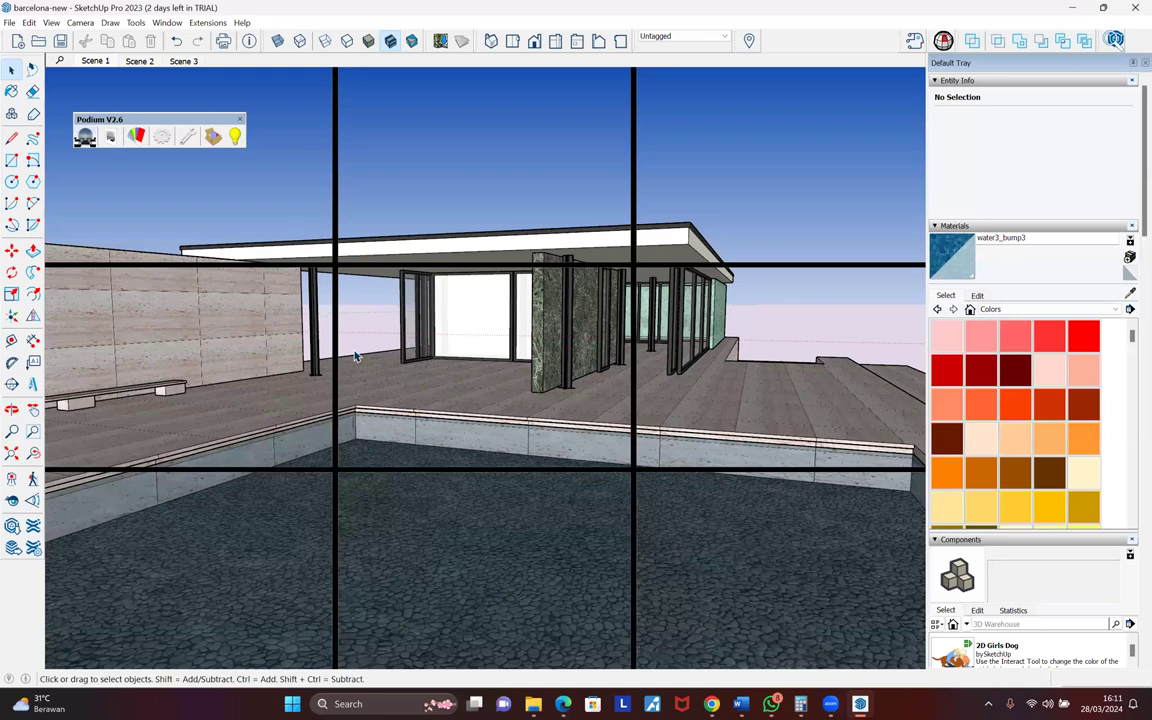
- Open Podium V2.6 Material Properties and move the dialog into place beside the model
{"action": "left_click", "coordinate": [136, 138]}
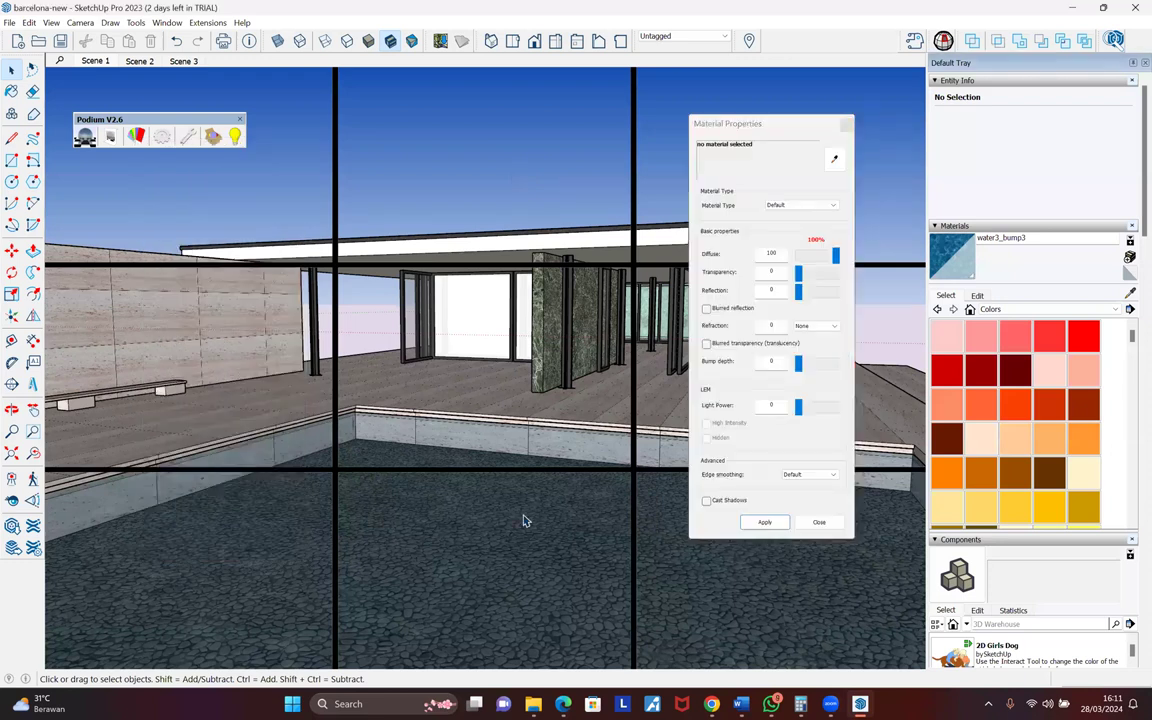
{"action": "left_click", "coordinate": [771, 703]}
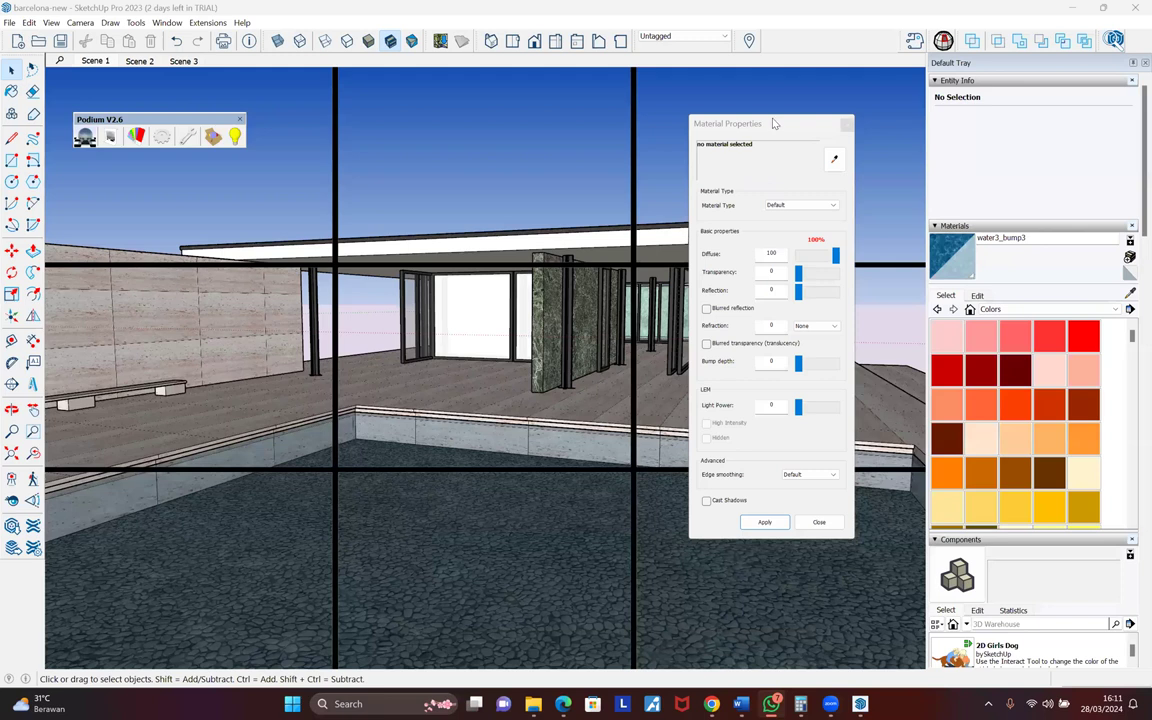
{"action": "left_click_drag", "start_coordinate": [777, 125], "coordinate": [792, 90]}
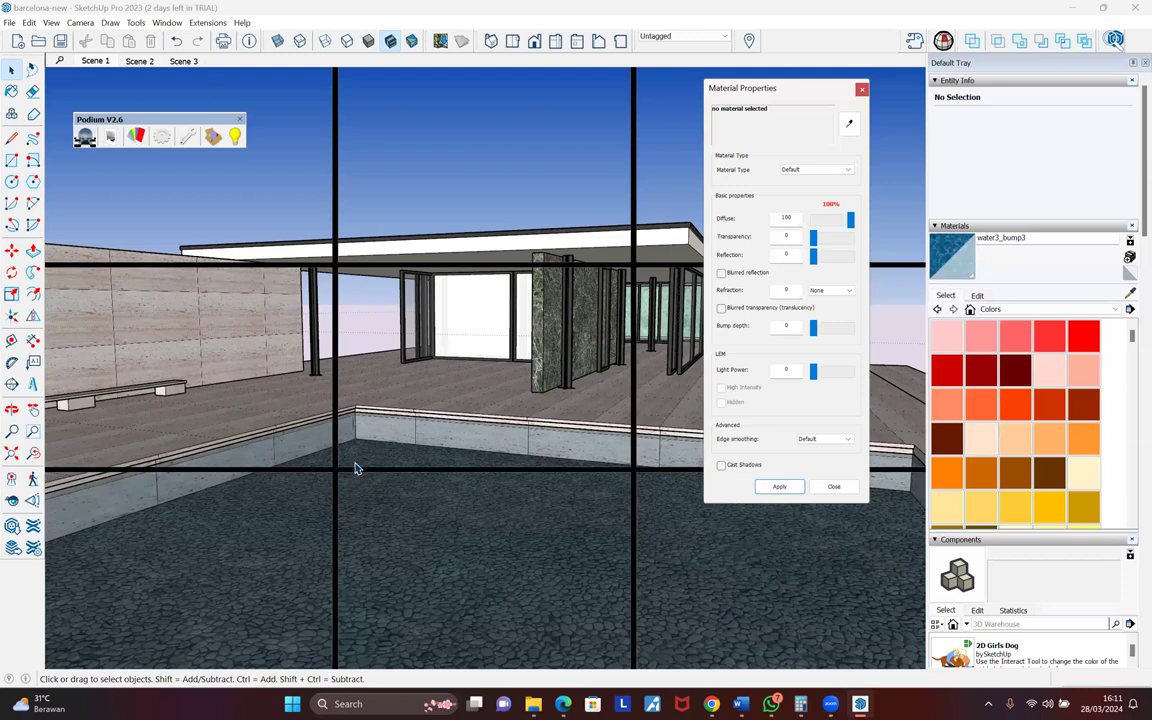
{"action": "middle_click_drag", "start_coordinate": [357, 466], "coordinate": [422, 416]}
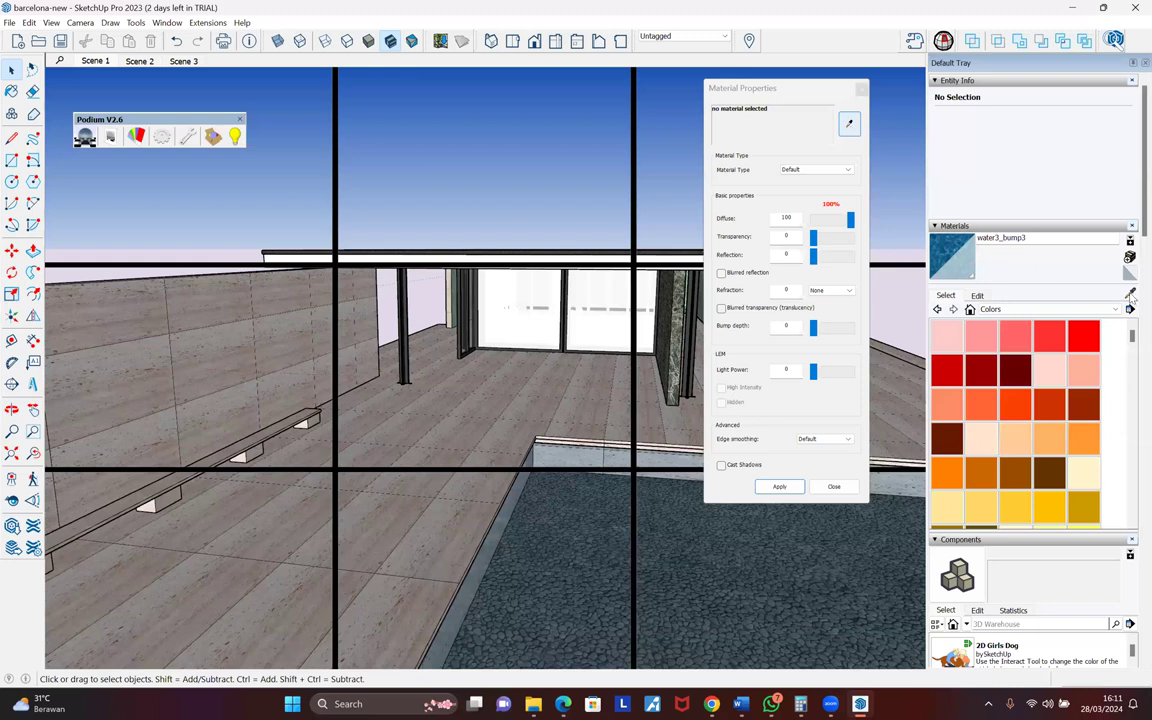
- Eyedrop the travertine floor, loading it with Diffuse 100 and Reflection 0
{"action": "left_click", "coordinate": [850, 125]}
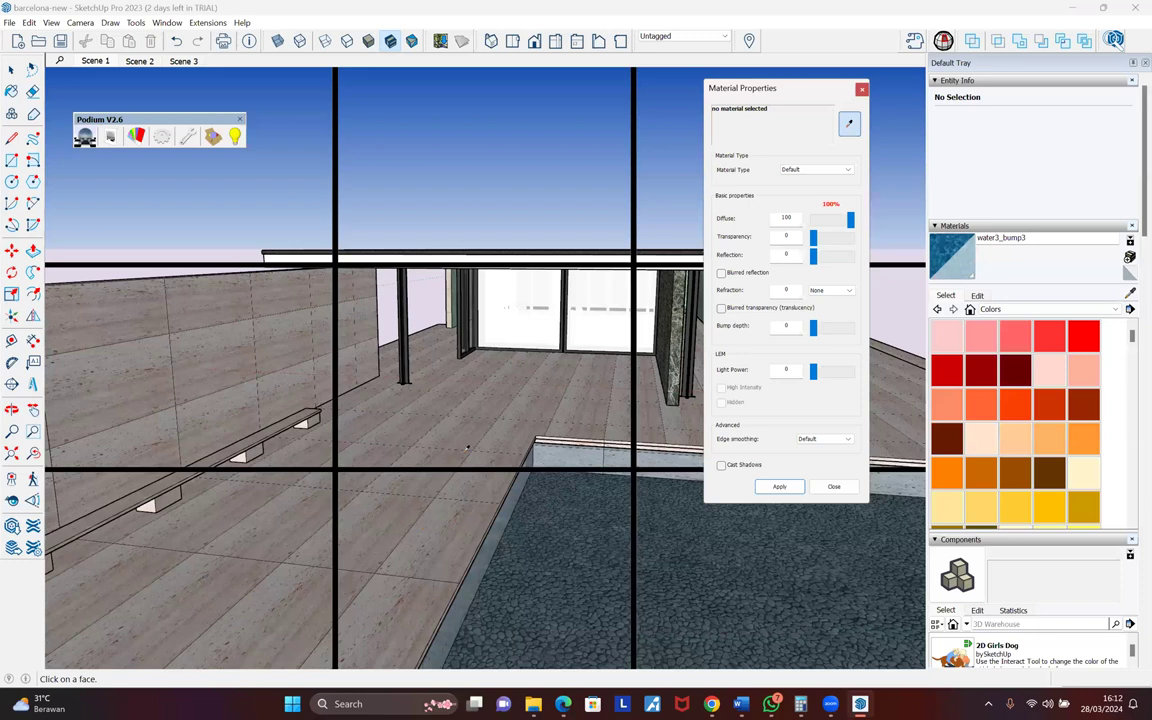
{"action": "middle_click_drag", "start_coordinate": [410, 459], "coordinate": [391, 489]}
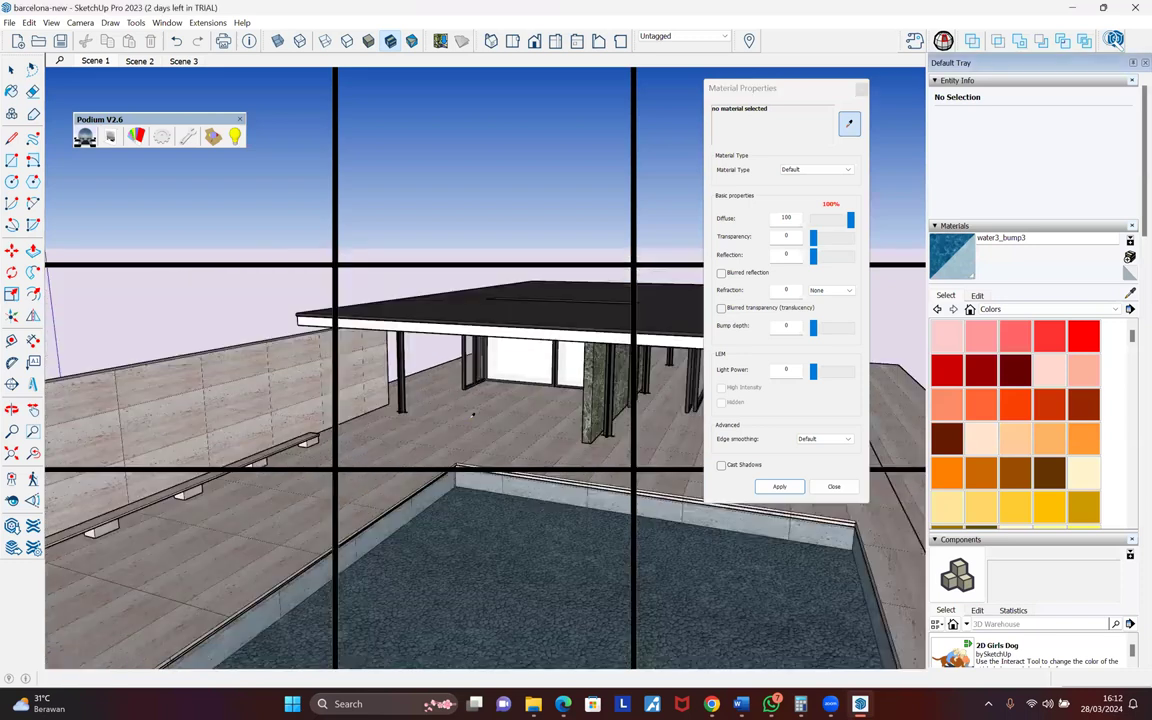
{"action": "scroll", "coordinate": [473, 414], "scroll_direction": "up", "scroll_amount": 3}
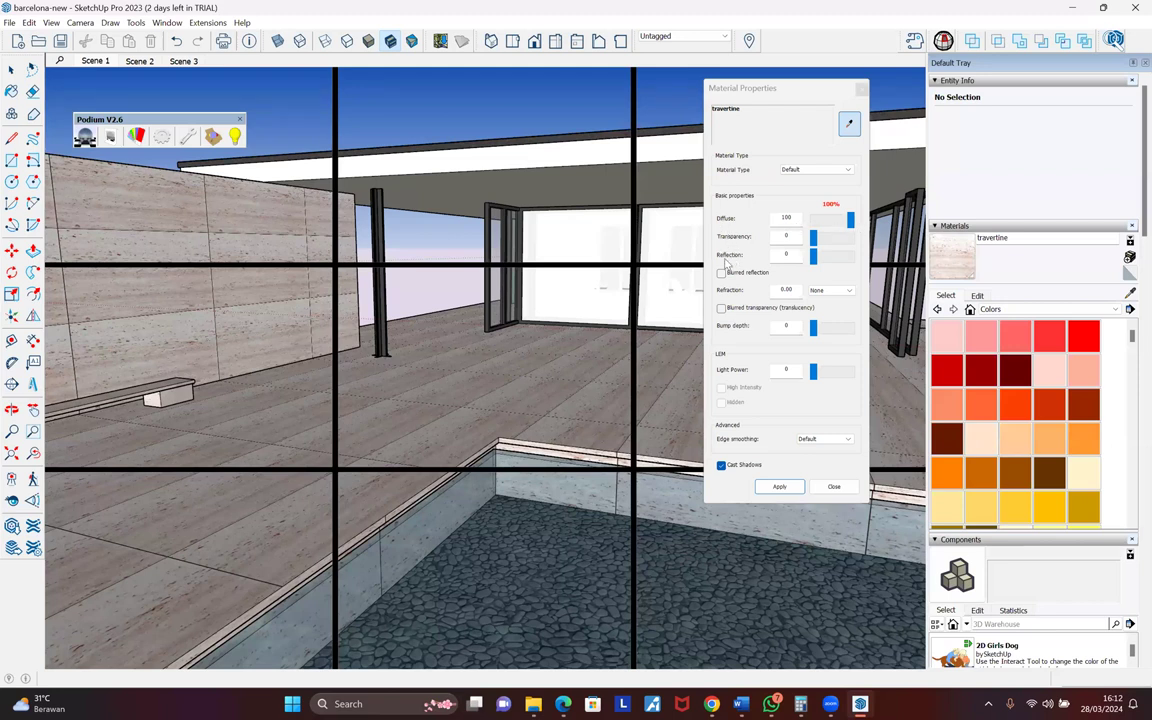
- Try the travertine transparency and reflection sliders, then re-sample travertine to reset them
{"action": "left_click", "coordinate": [813, 240]}
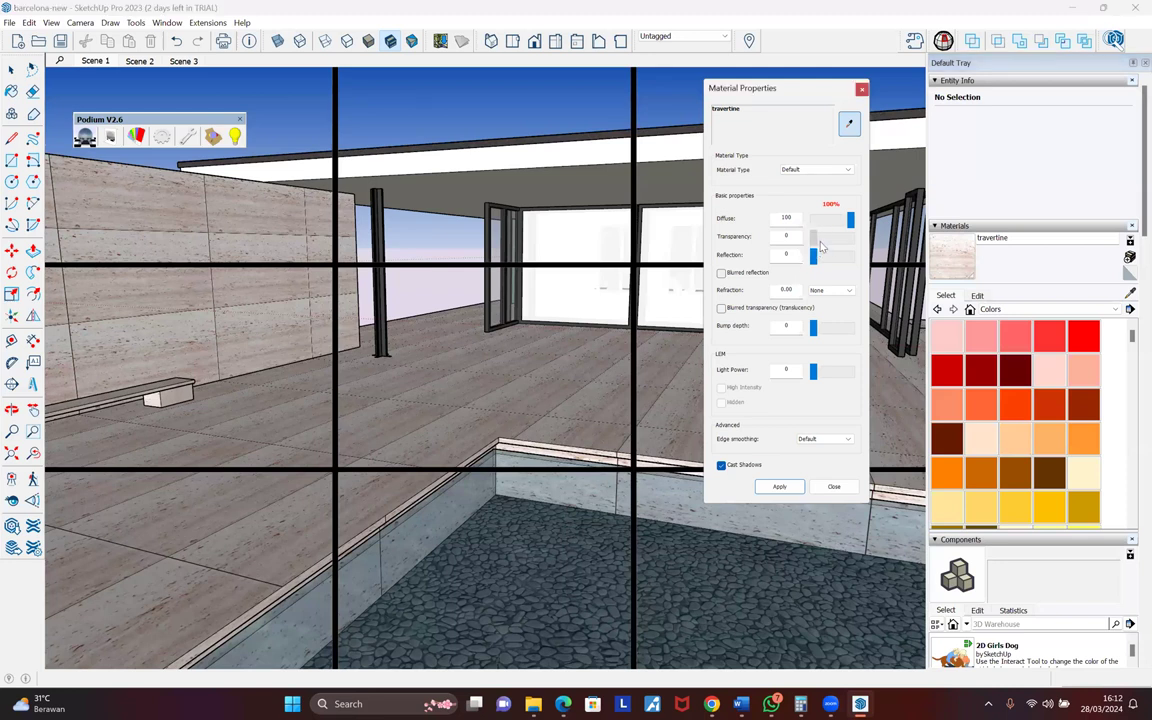
{"action": "left_click", "coordinate": [827, 225]}
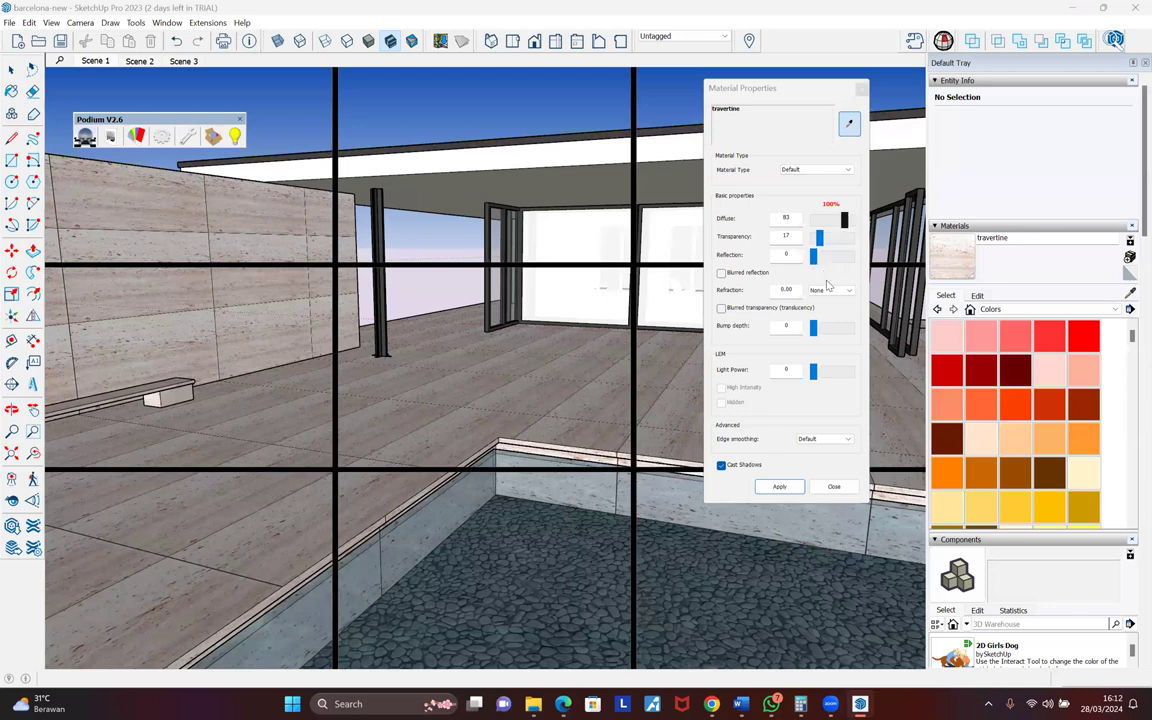
{"action": "left_click", "coordinate": [841, 224]}
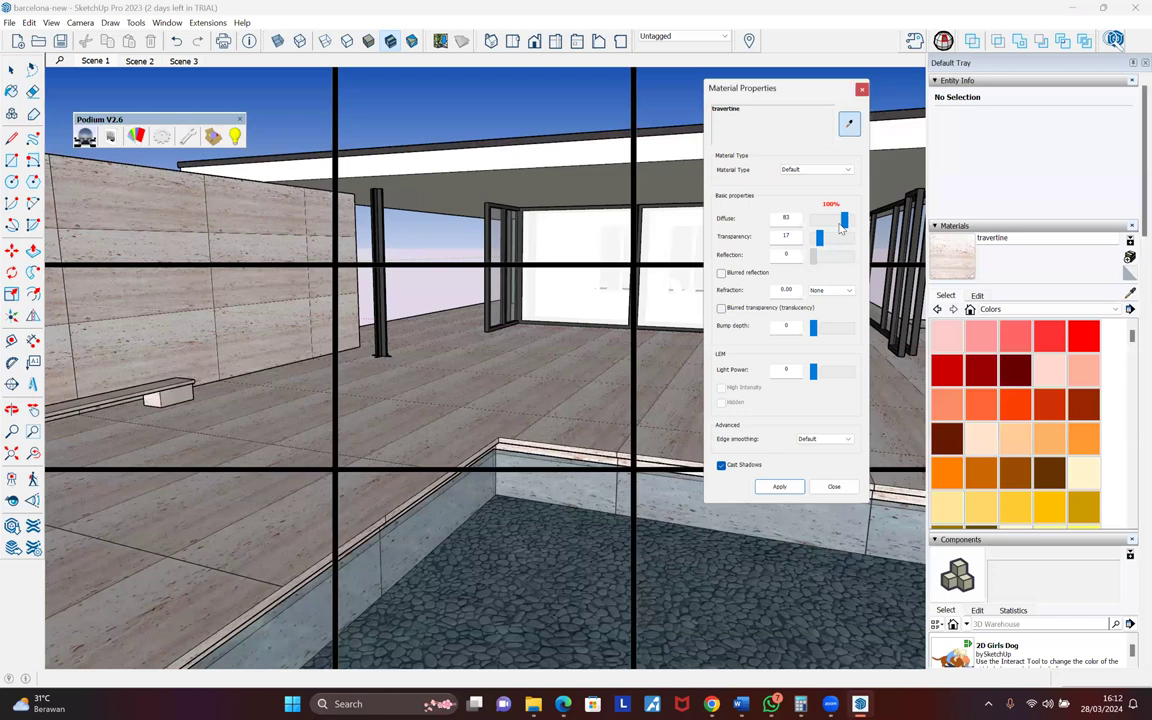
{"action": "left_click_drag", "start_coordinate": [841, 228], "coordinate": [847, 224]}
{"action": "left_click", "coordinate": [446, 388]}
- Drag travertine's Reflection slider to 10 so Diffuse drops to 90
{"action": "middle_click_drag", "start_coordinate": [475, 362], "coordinate": [529, 363]}
{"action": "middle_click_drag", "start_coordinate": [519, 475], "coordinate": [503, 408]}
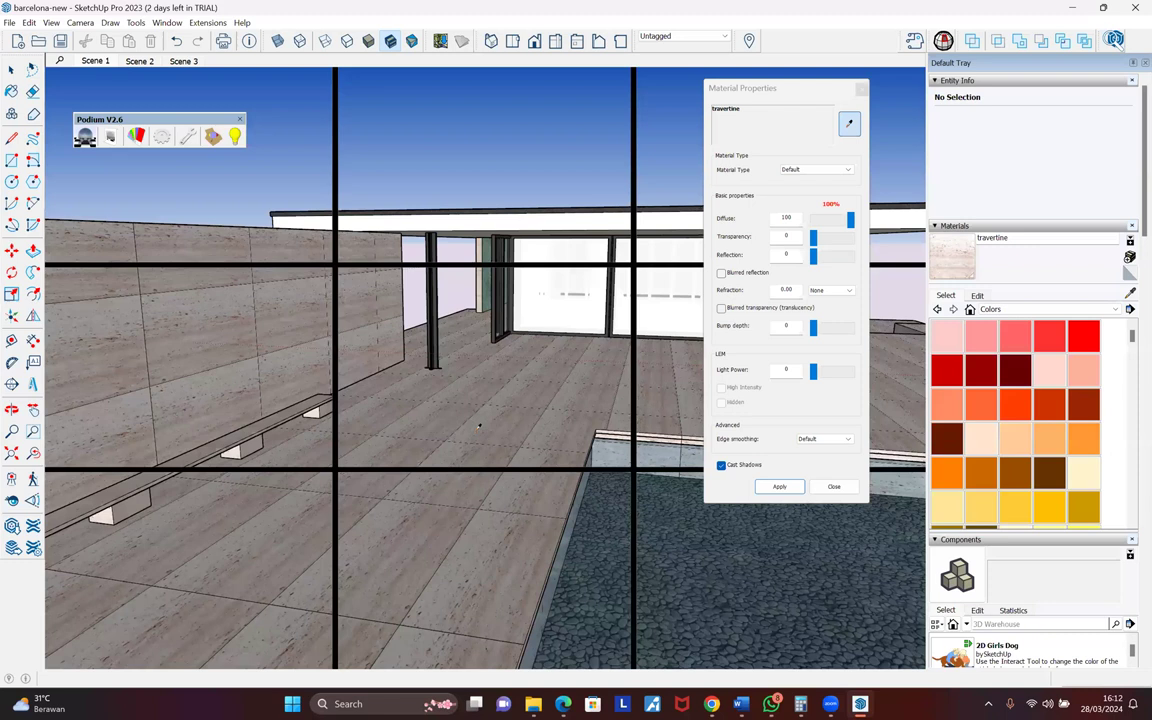
{"action": "scroll", "coordinate": [493, 405], "scroll_direction": "up", "scroll_amount": 2}
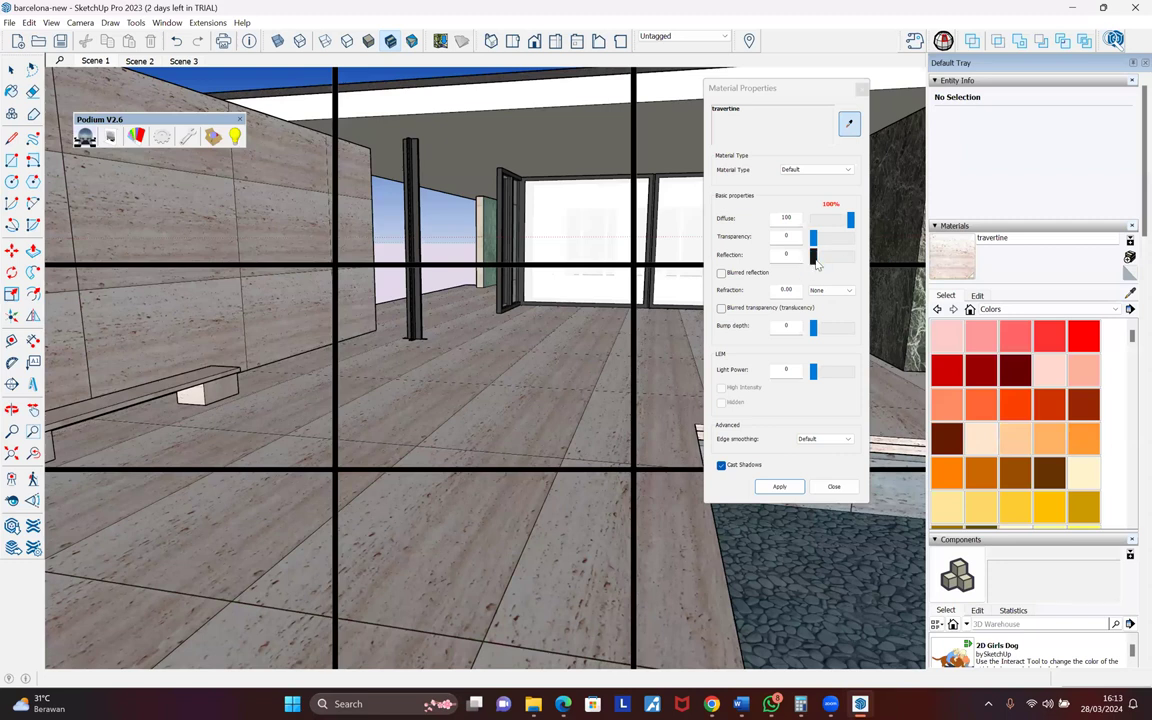
{"action": "left_click_drag", "start_coordinate": [818, 263], "coordinate": [821, 262]}
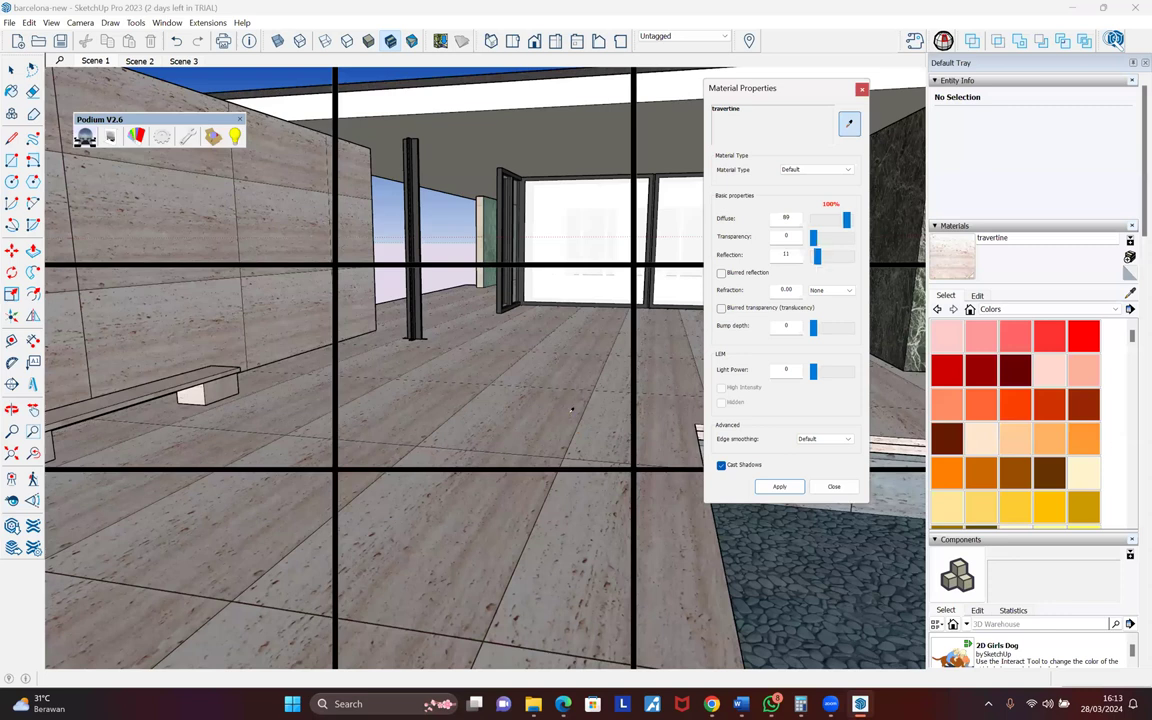
{"action": "scroll", "coordinate": [573, 415], "scroll_direction": "down", "scroll_amount": 1}
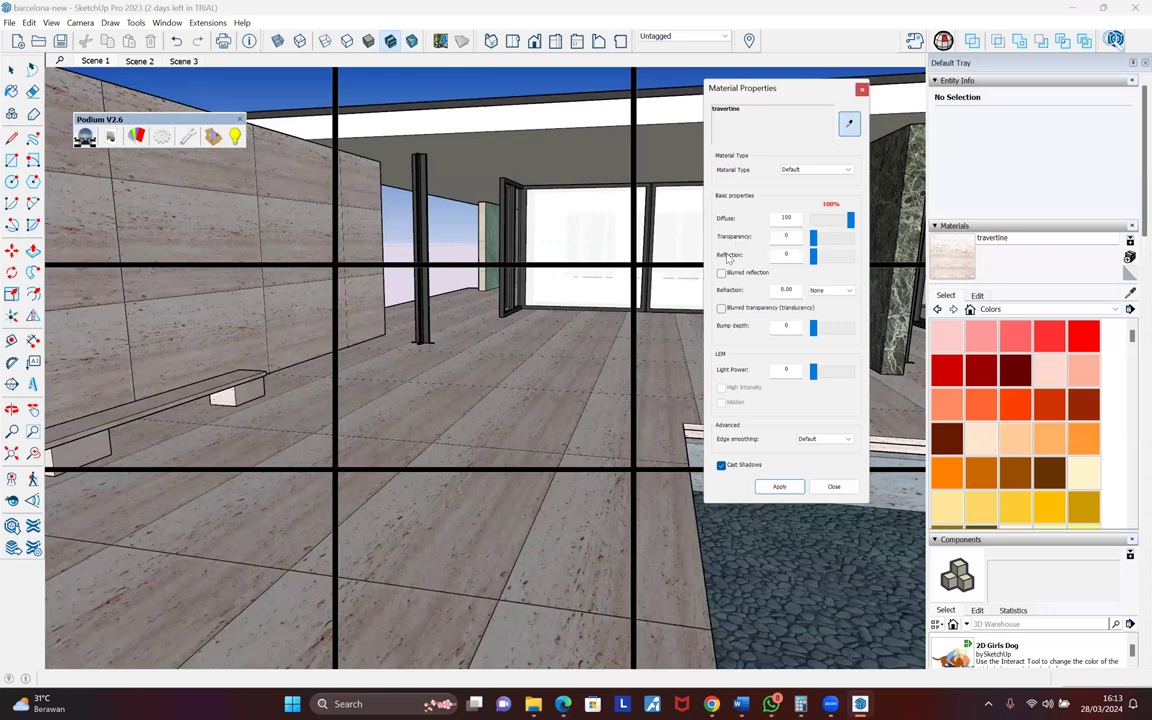
{"action": "middle_click_drag", "start_coordinate": [540, 244], "coordinate": [598, 266]}
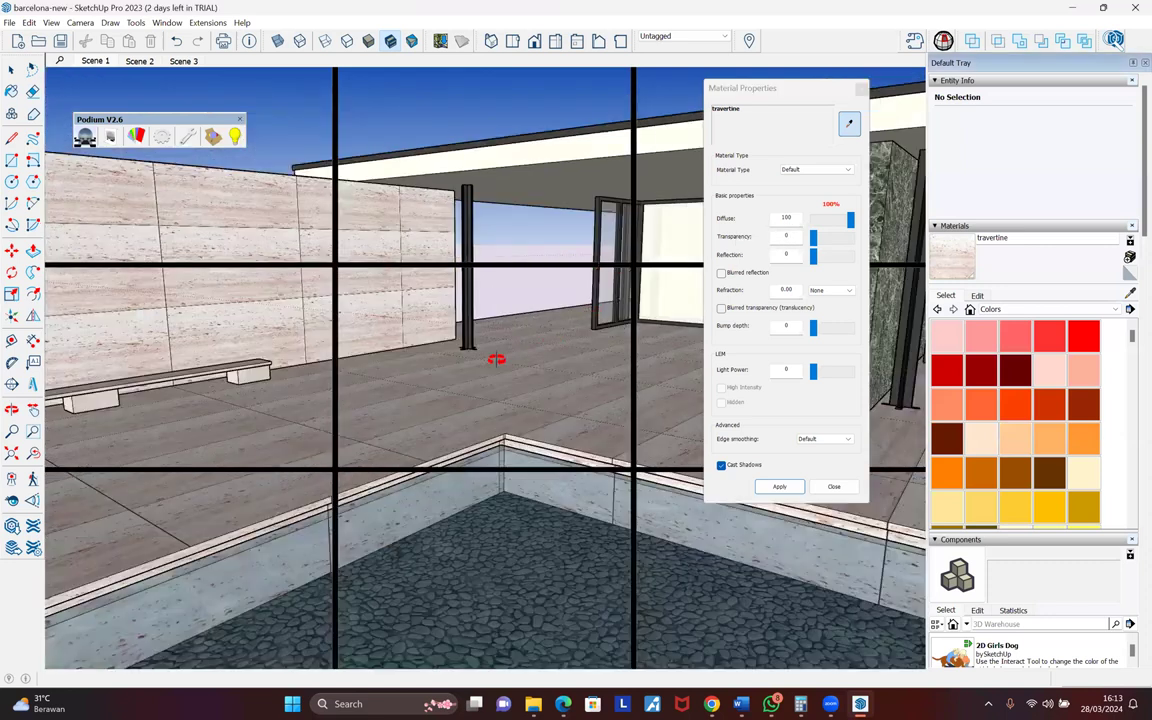
{"action": "scroll", "coordinate": [432, 344], "scroll_direction": "up", "scroll_amount": 5}
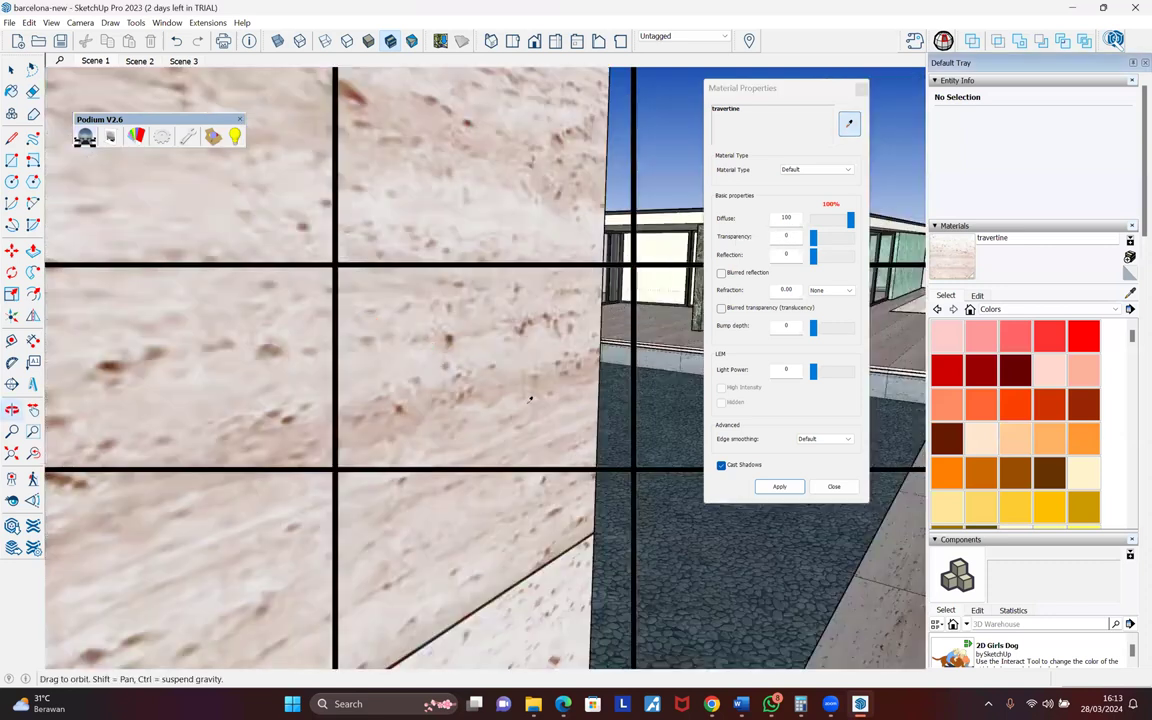
{"action": "scroll", "coordinate": [684, 250], "scroll_direction": "down", "scroll_amount": 5}
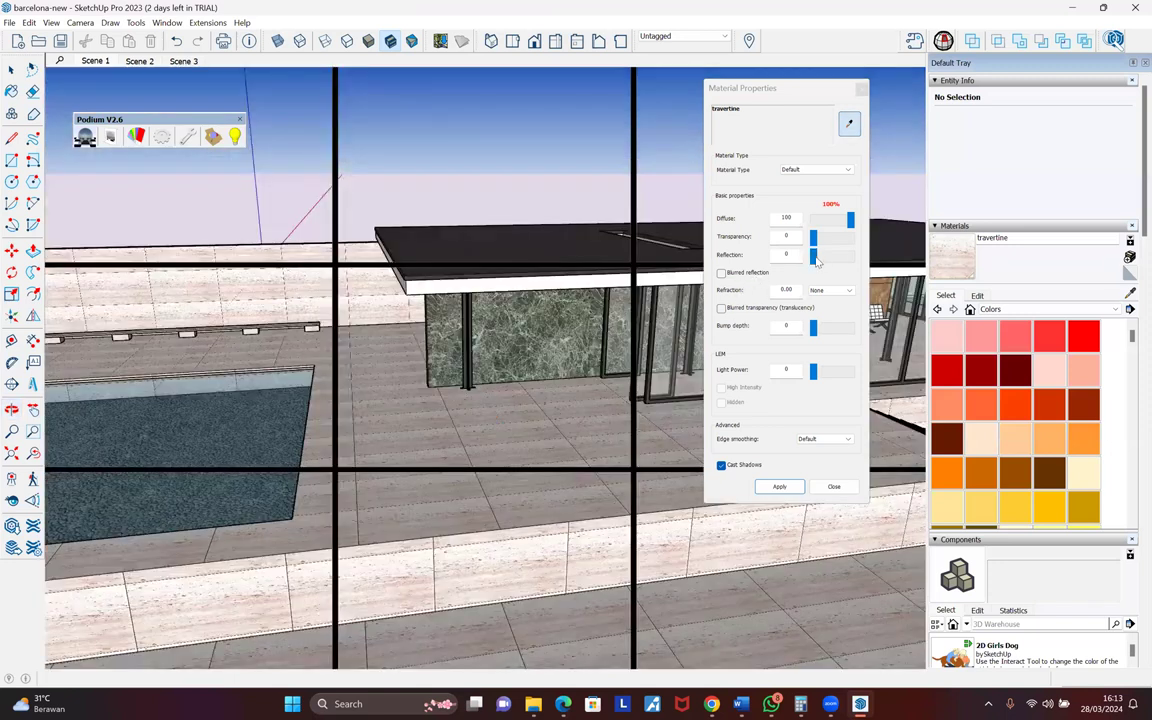
{"action": "left_click_drag", "start_coordinate": [813, 255], "coordinate": [822, 259]}
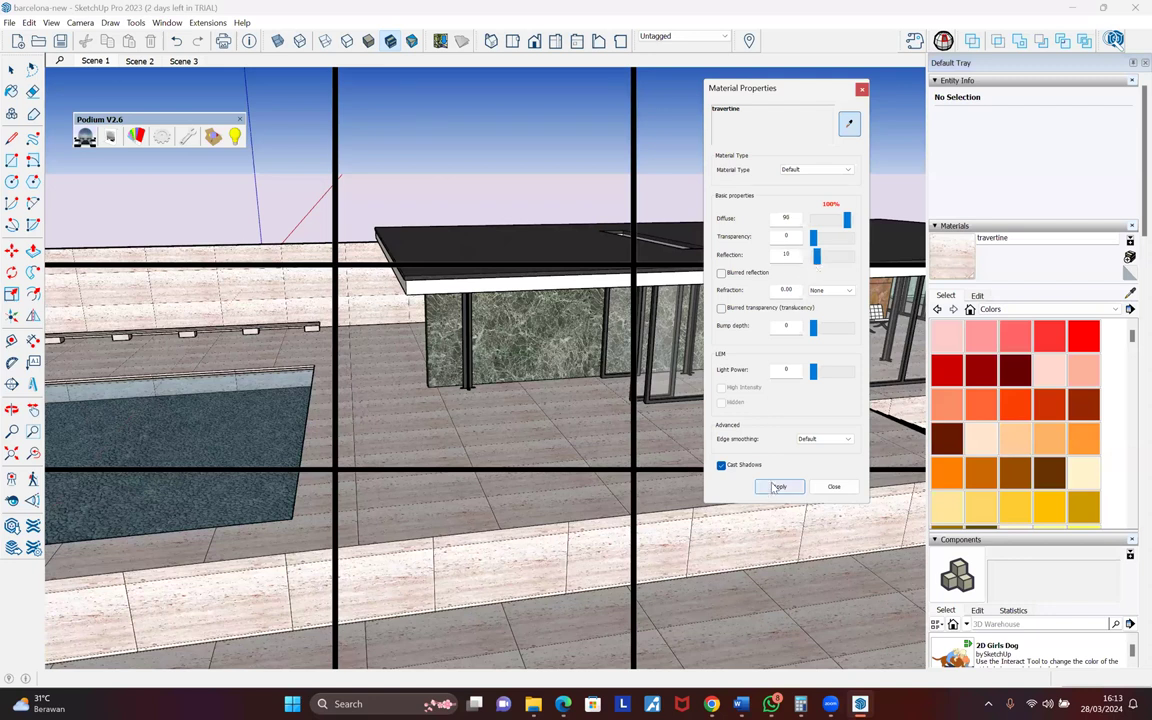
{"action": "left_click", "coordinate": [773, 487]}
{"action": "left_click", "coordinate": [822, 170]}
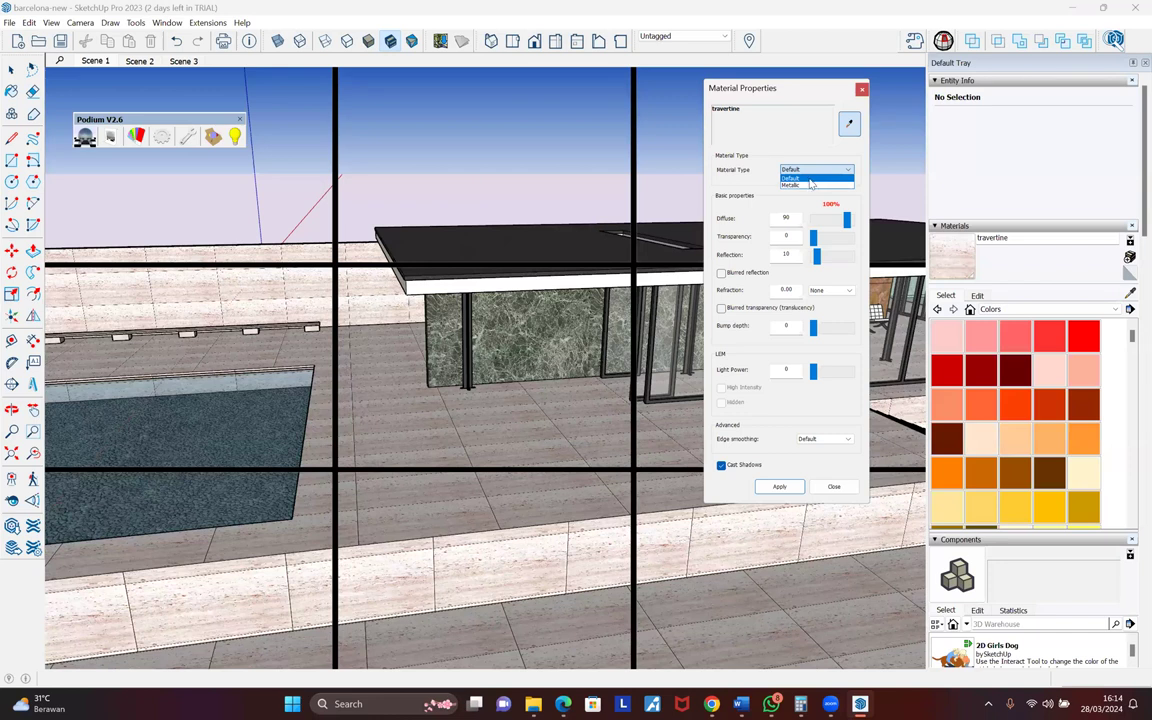
{"action": "left_click", "coordinate": [743, 160]}
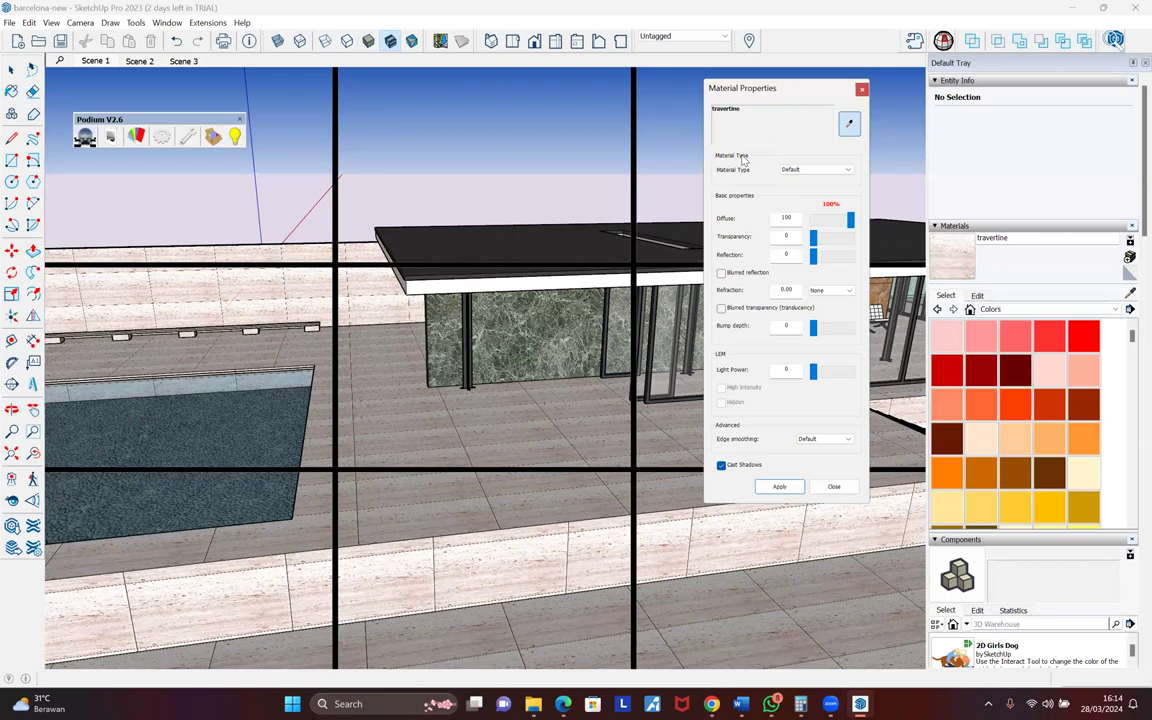
{"action": "left_click", "coordinate": [805, 169]}
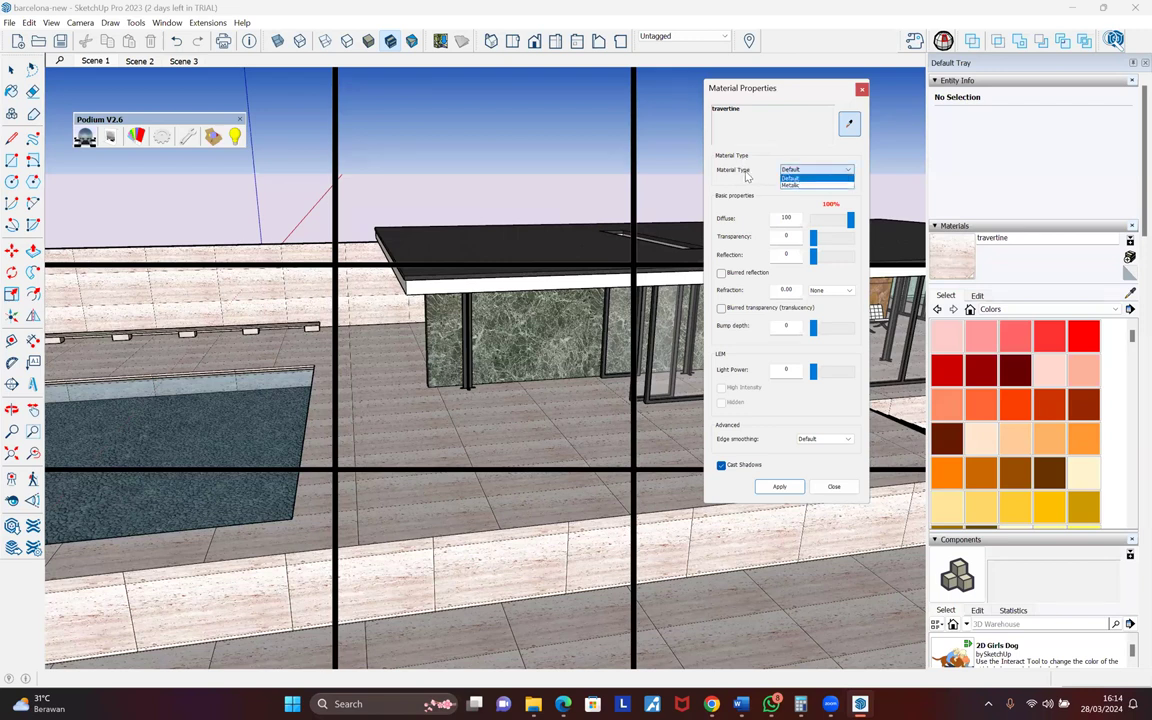
{"action": "left_click", "coordinate": [792, 179]}
{"action": "left_click", "coordinate": [789, 174]}
{"action": "left_click", "coordinate": [333, 342]}
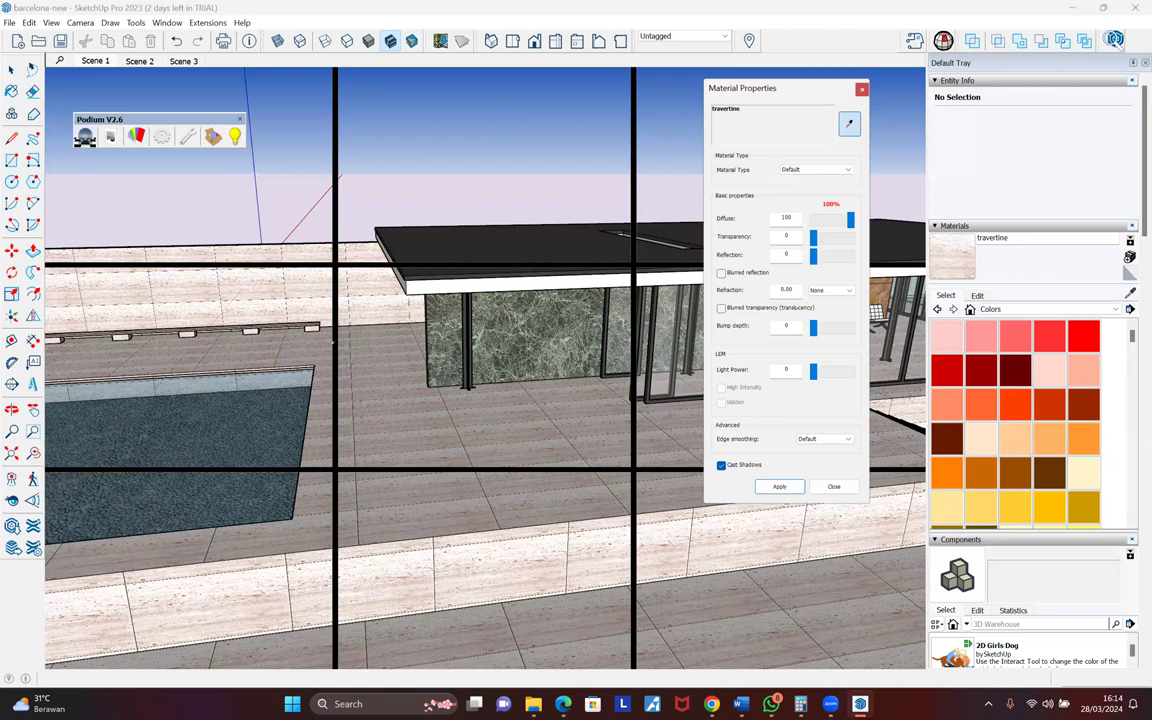
{"action": "left_click", "coordinate": [796, 170]}
{"action": "scroll", "coordinate": [563, 341], "scroll_direction": "up", "scroll_amount": 5}
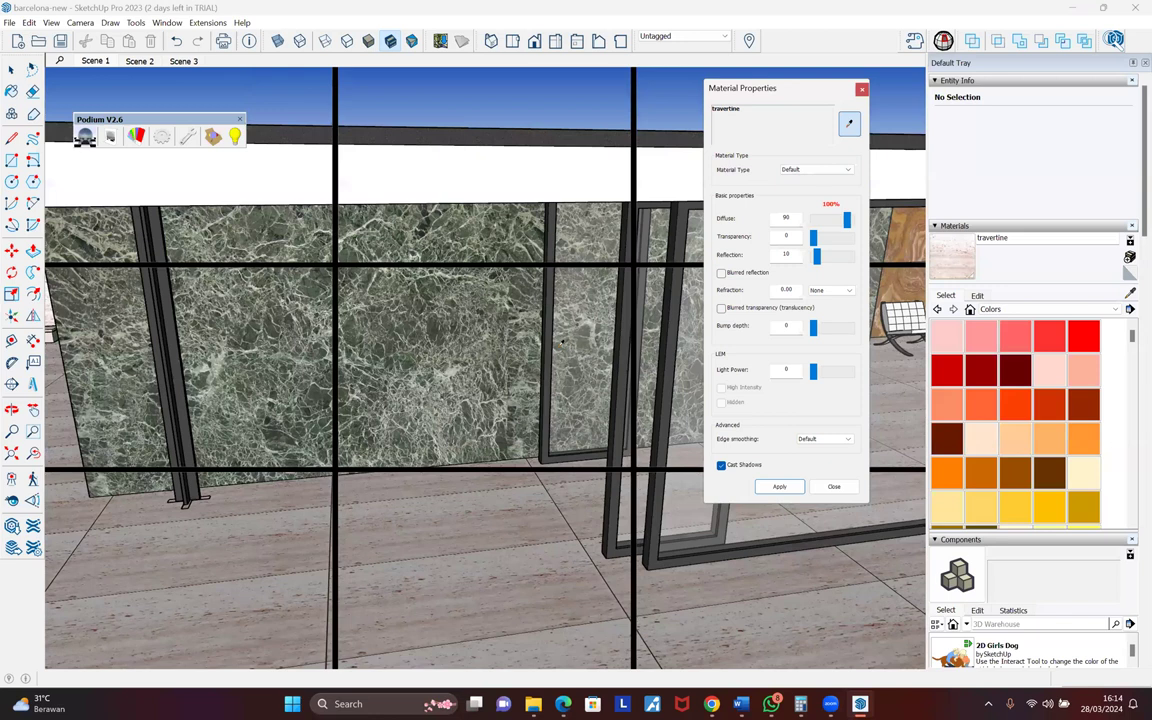
{"action": "scroll", "coordinate": [690, 365], "scroll_direction": "down", "scroll_amount": 3}
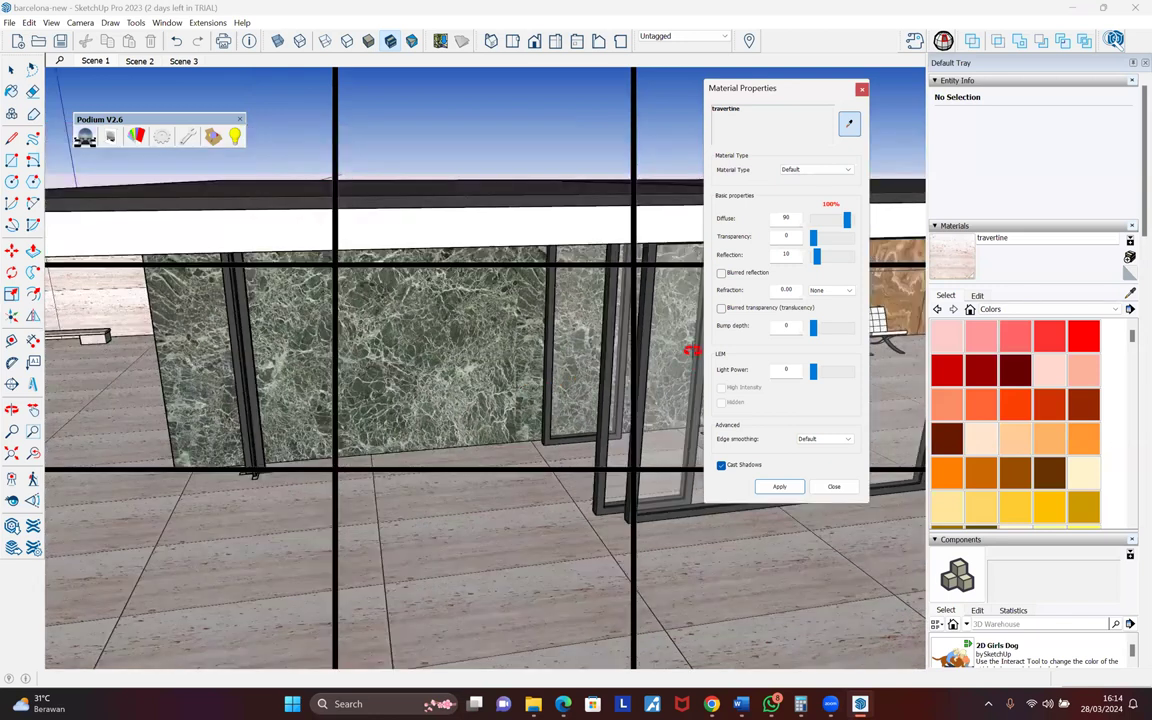
{"action": "scroll", "coordinate": [691, 330], "scroll_direction": "down", "scroll_amount": 3}
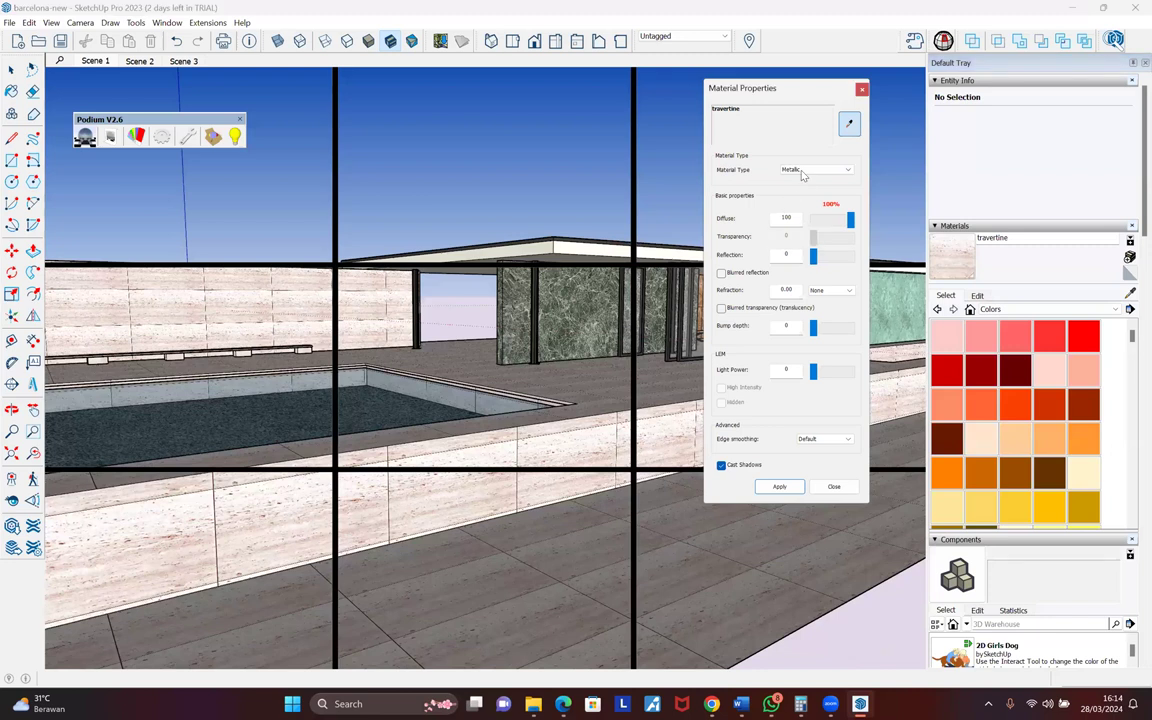
{"action": "left_click", "coordinate": [801, 171]}
{"action": "left_click", "coordinate": [801, 178]}
{"action": "left_click", "coordinate": [573, 418]}
{"action": "middle_click_drag", "start_coordinate": [569, 297], "coordinate": [572, 442]}
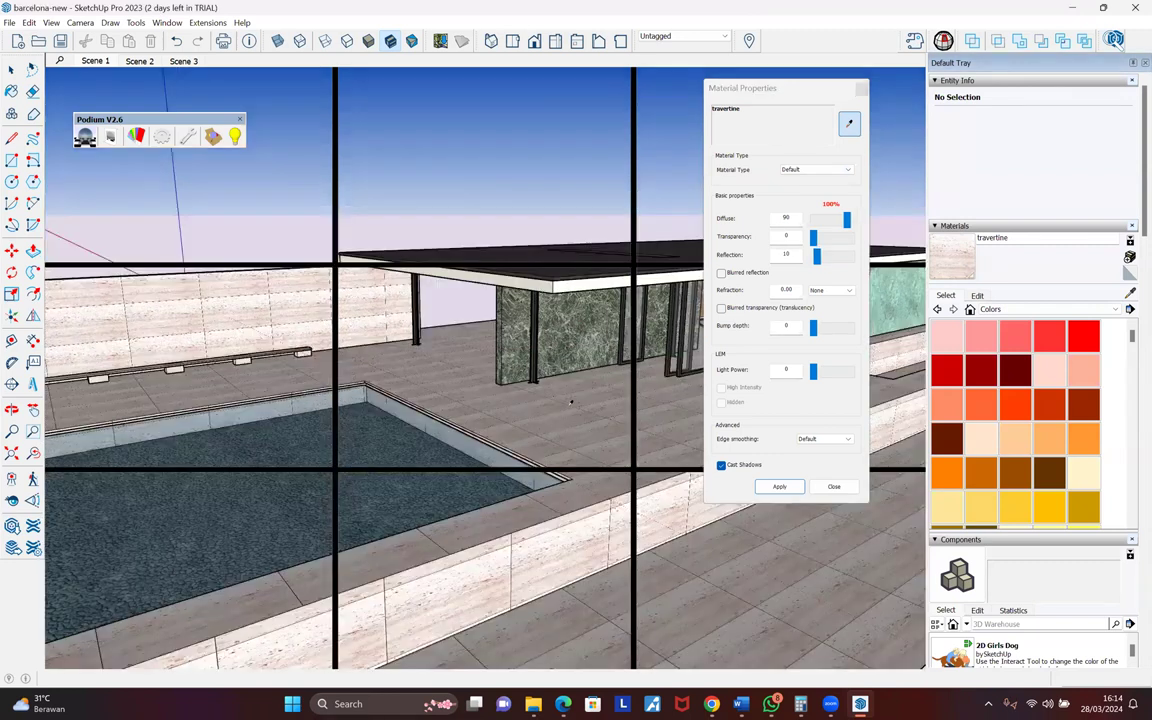
{"action": "scroll", "coordinate": [572, 402], "scroll_direction": "up", "scroll_amount": 3}
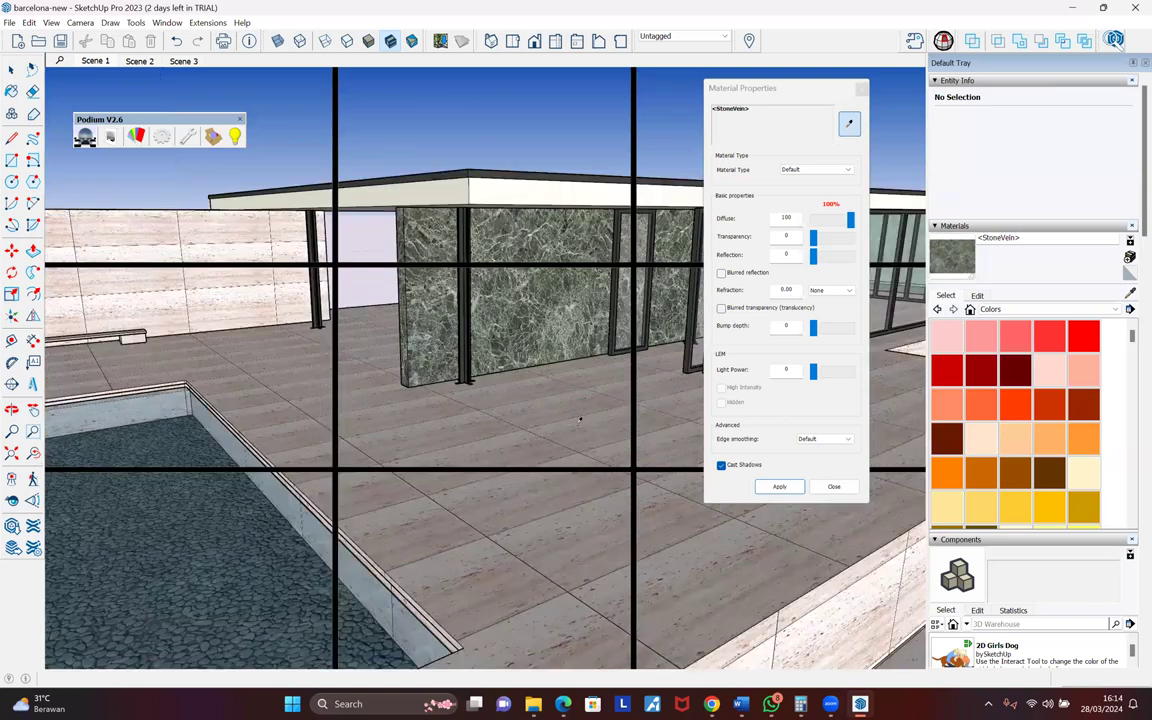
{"action": "left_click", "coordinate": [560, 422]}
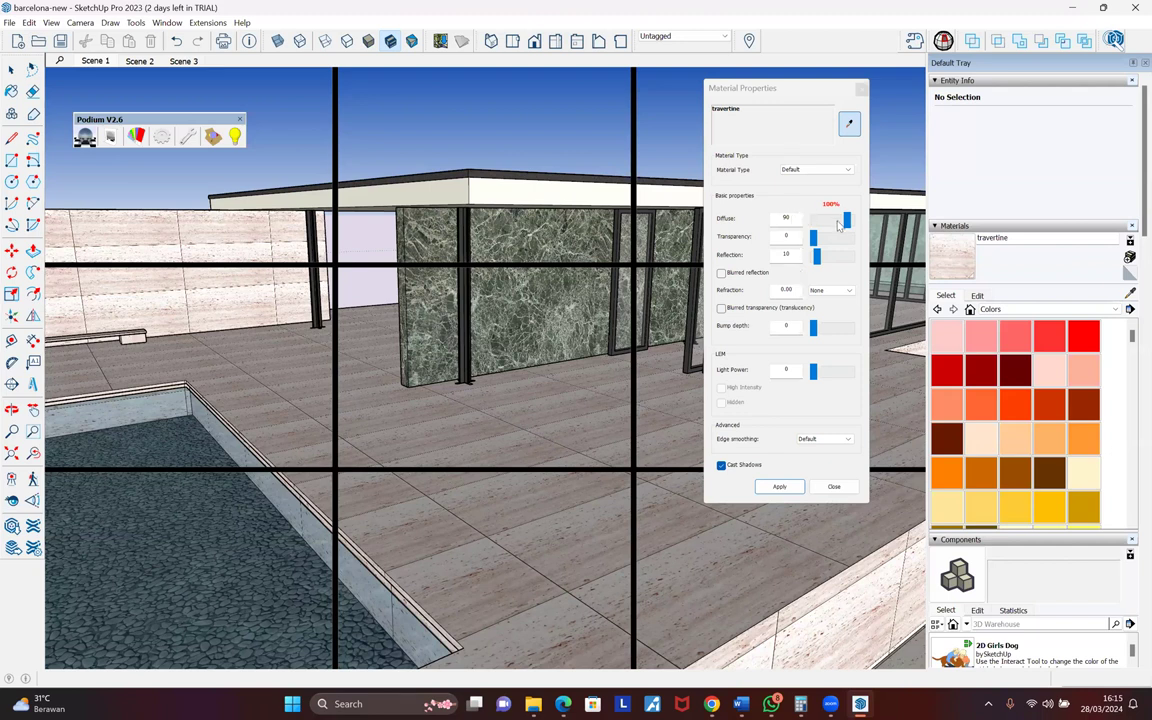
{"action": "left_click_drag", "start_coordinate": [850, 228], "coordinate": [838, 226]}
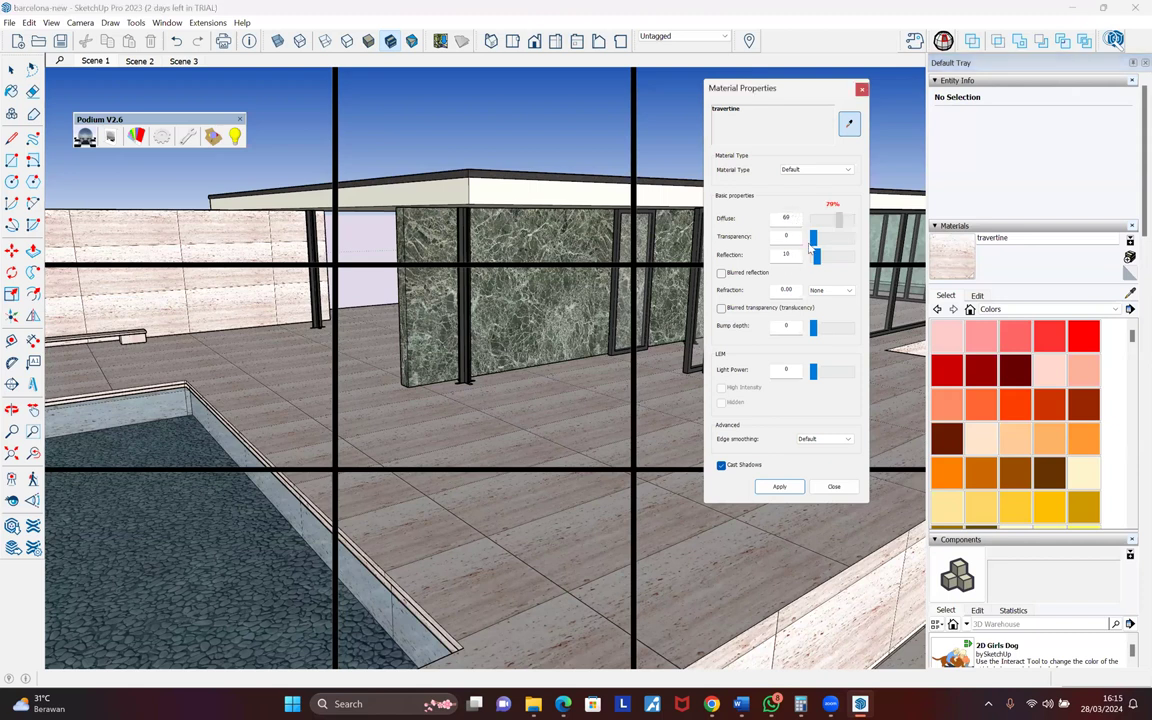
{"action": "left_click_drag", "start_coordinate": [817, 257], "coordinate": [851, 222]}
{"action": "left_click_drag", "start_coordinate": [815, 257], "coordinate": [818, 257]}
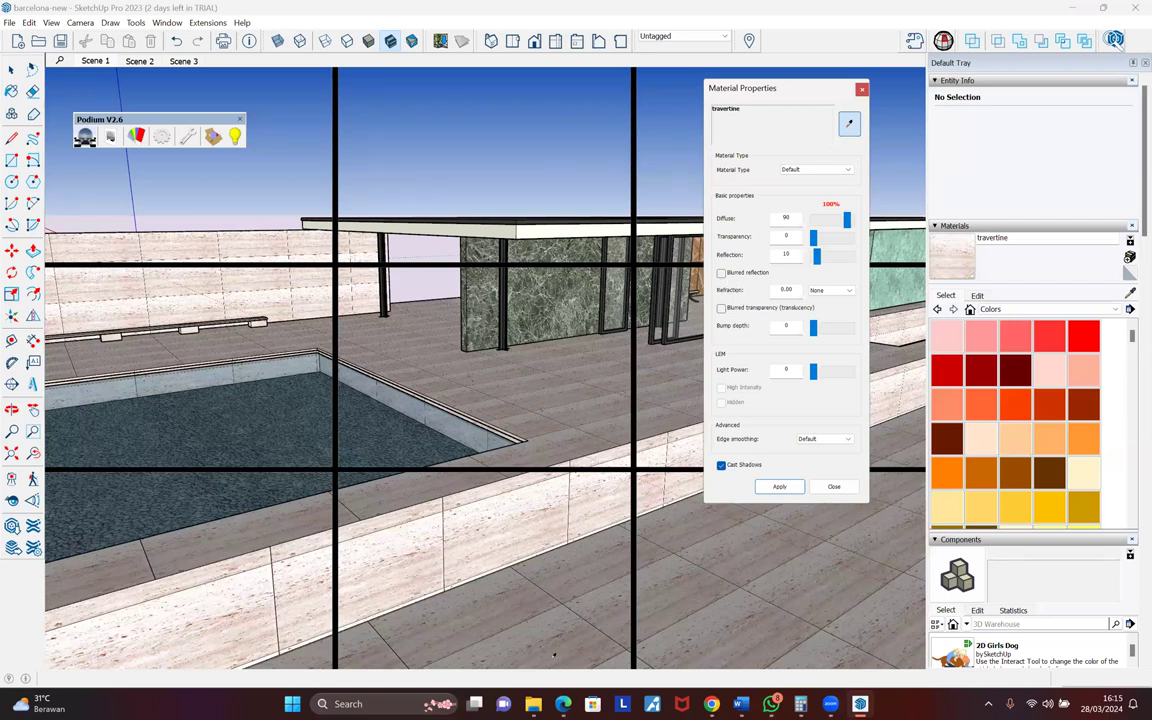
{"action": "mouse_move", "coordinate": [563, 704]}
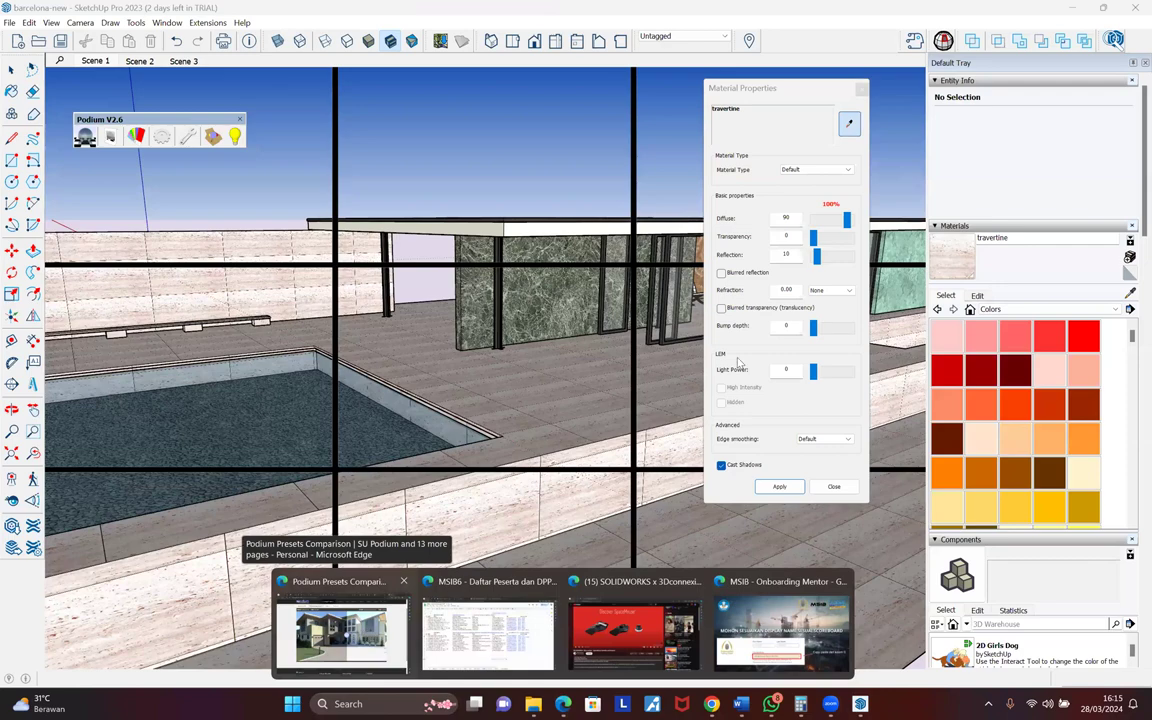
- Search Google Images for 'blurred reflection' in a new Edge tab
{"action": "key", "text": "ctrl+t"}
{"action": "type", "text": "g"}
{"action": "key", "text": "Return"}
{"action": "type", "text": "bl"}
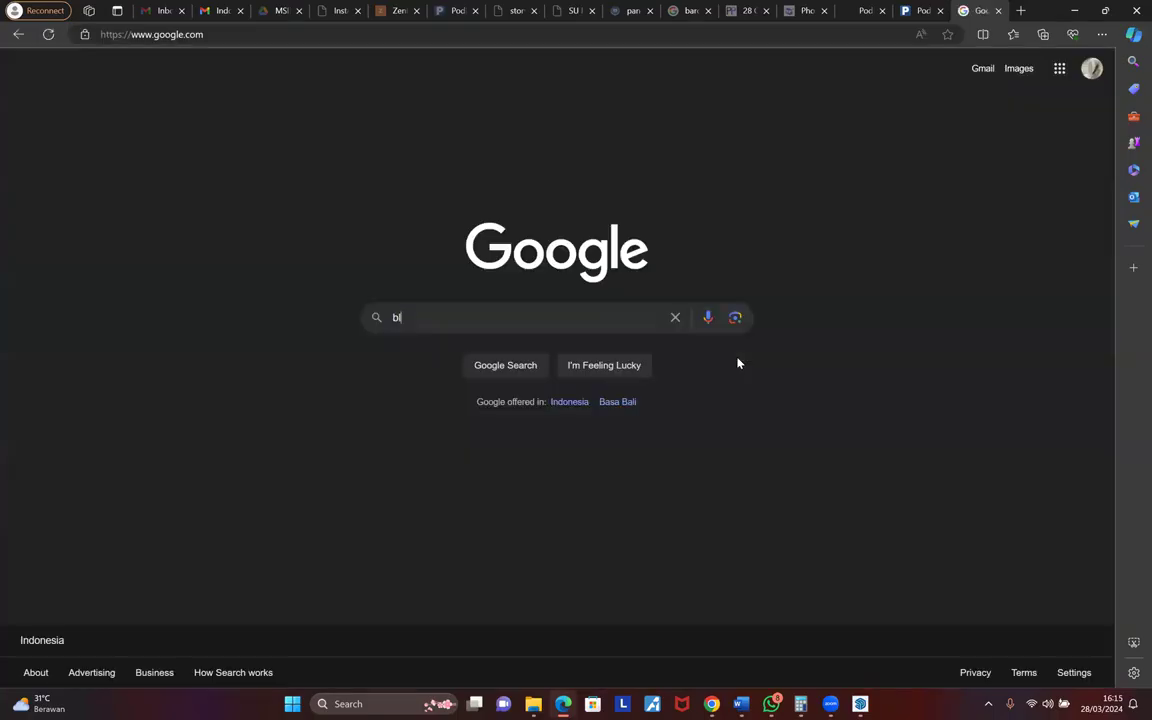
{"action": "type", "text": "urred refl"}
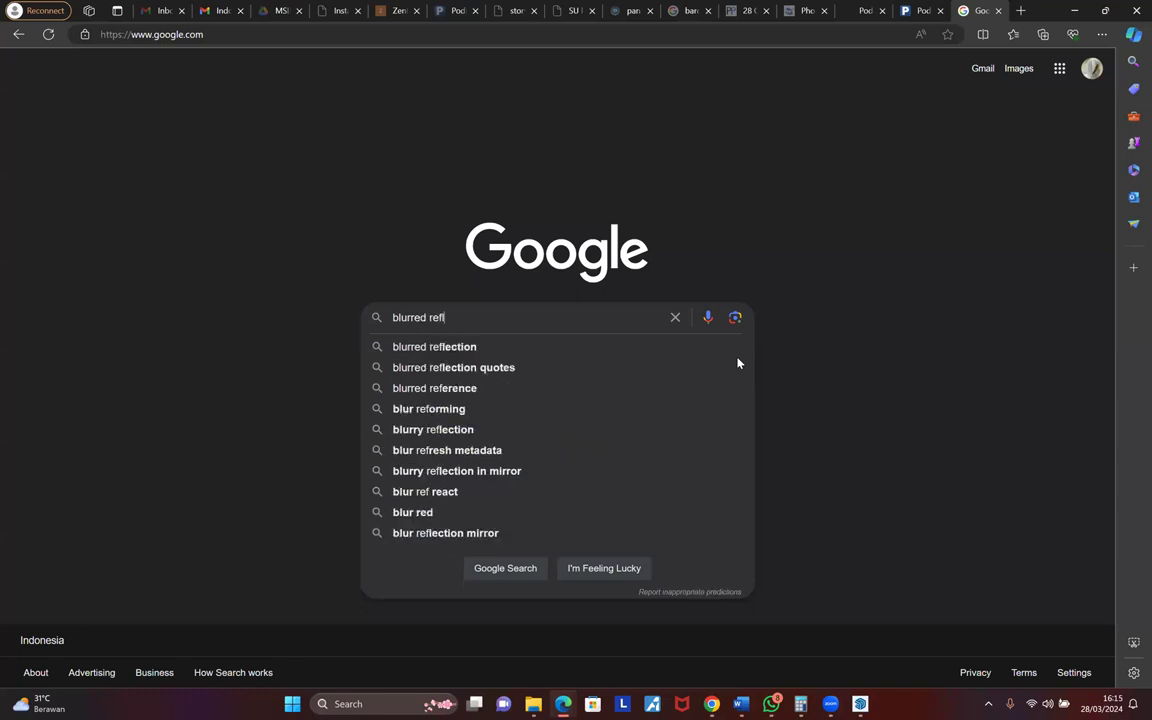
{"action": "key", "text": "Down"}
{"action": "key", "text": "Return"}
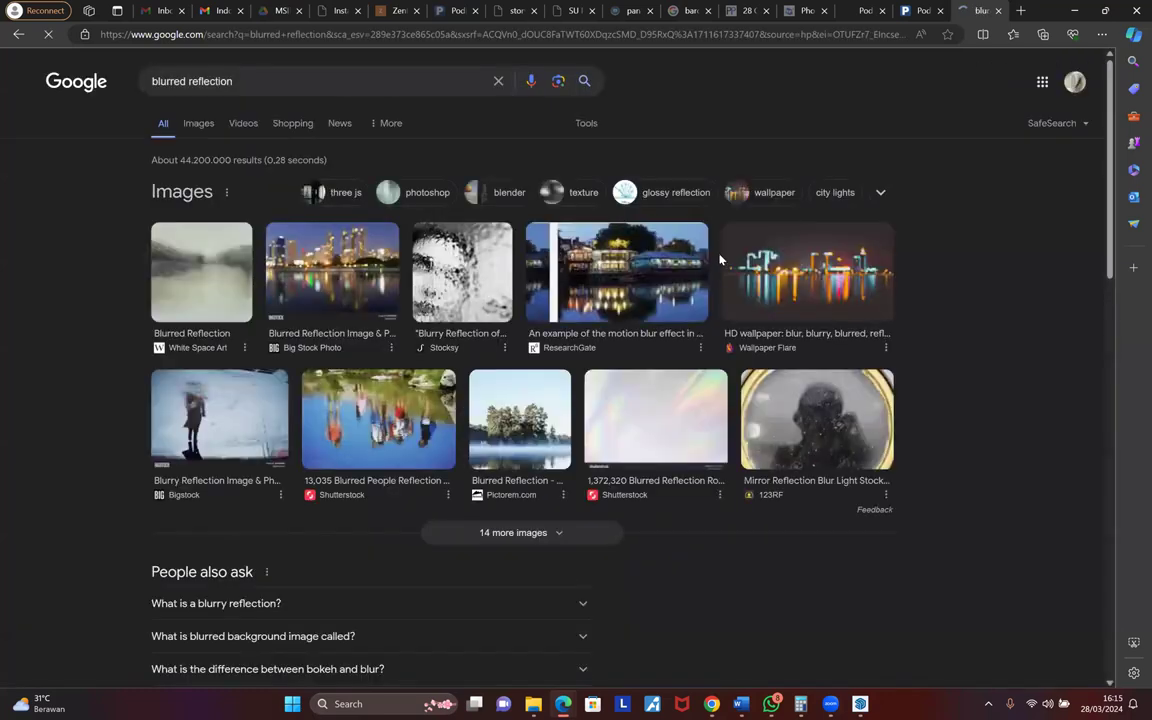
{"action": "left_click", "coordinate": [195, 122]}
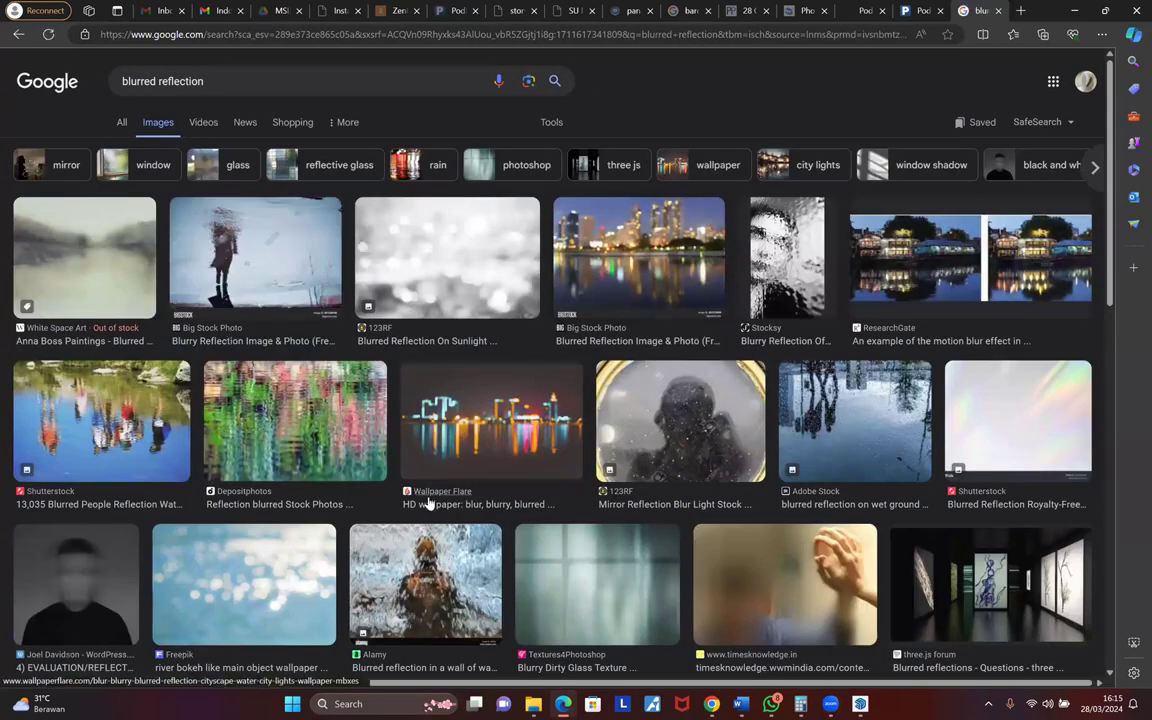
- Preview several blurred reflection images, ending on the three.js forum one, then return to SketchUp
{"action": "scroll", "coordinate": [770, 411], "scroll_direction": "down", "scroll_amount": 2}
{"action": "scroll", "coordinate": [770, 411], "scroll_direction": "down", "scroll_amount": 2}
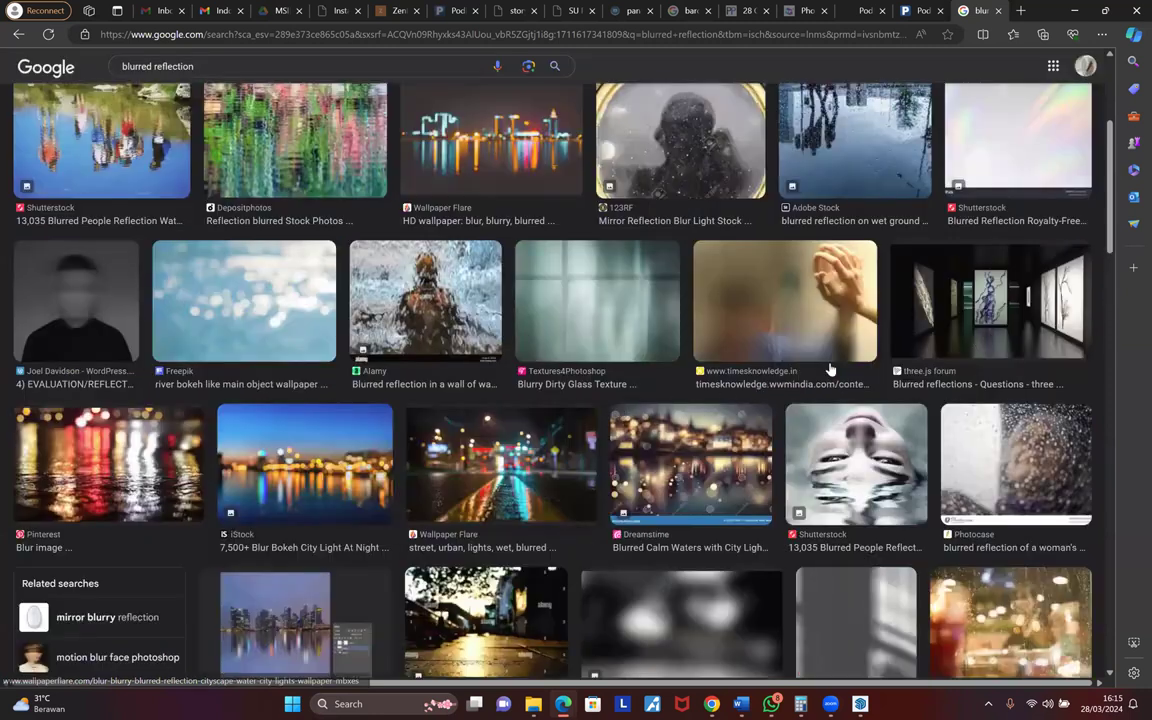
{"action": "left_click", "coordinate": [895, 332]}
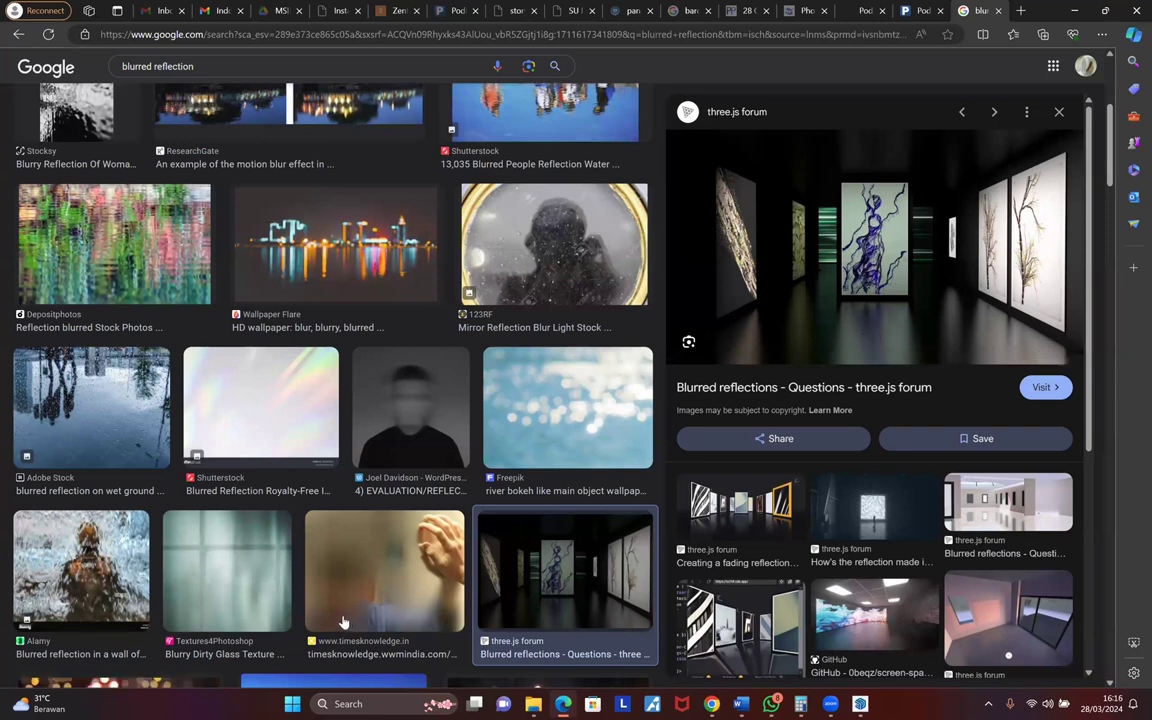
{"action": "left_click", "coordinate": [397, 597]}
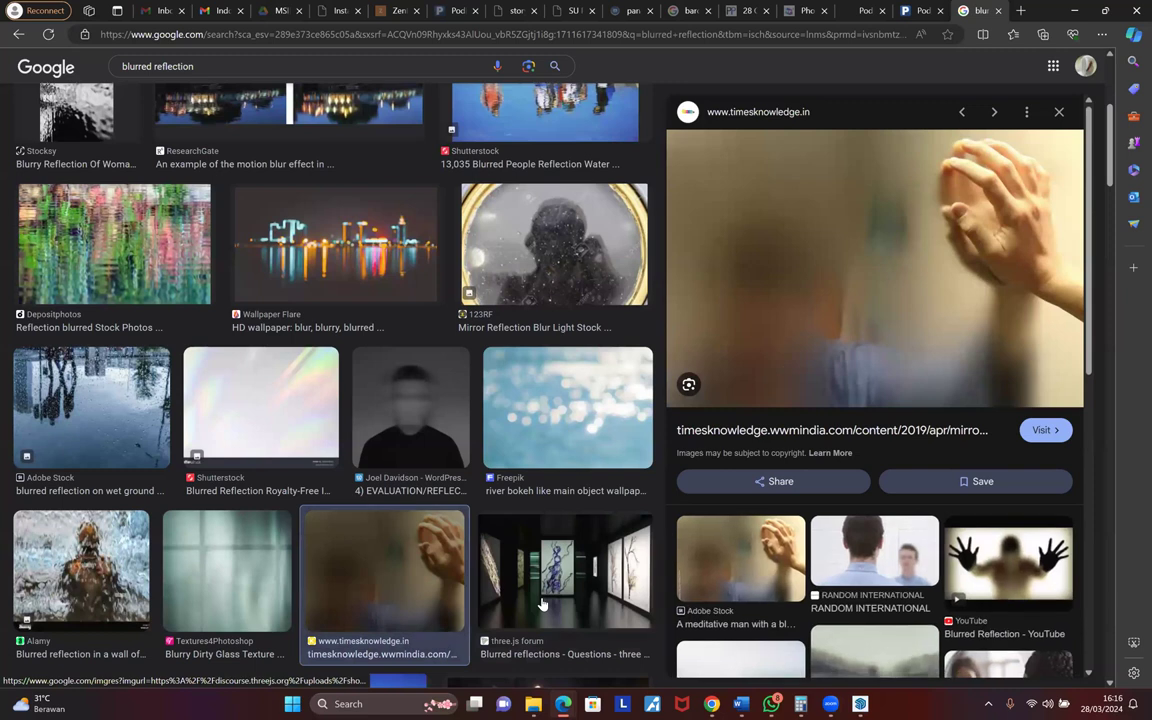
{"action": "left_click", "coordinate": [541, 604]}
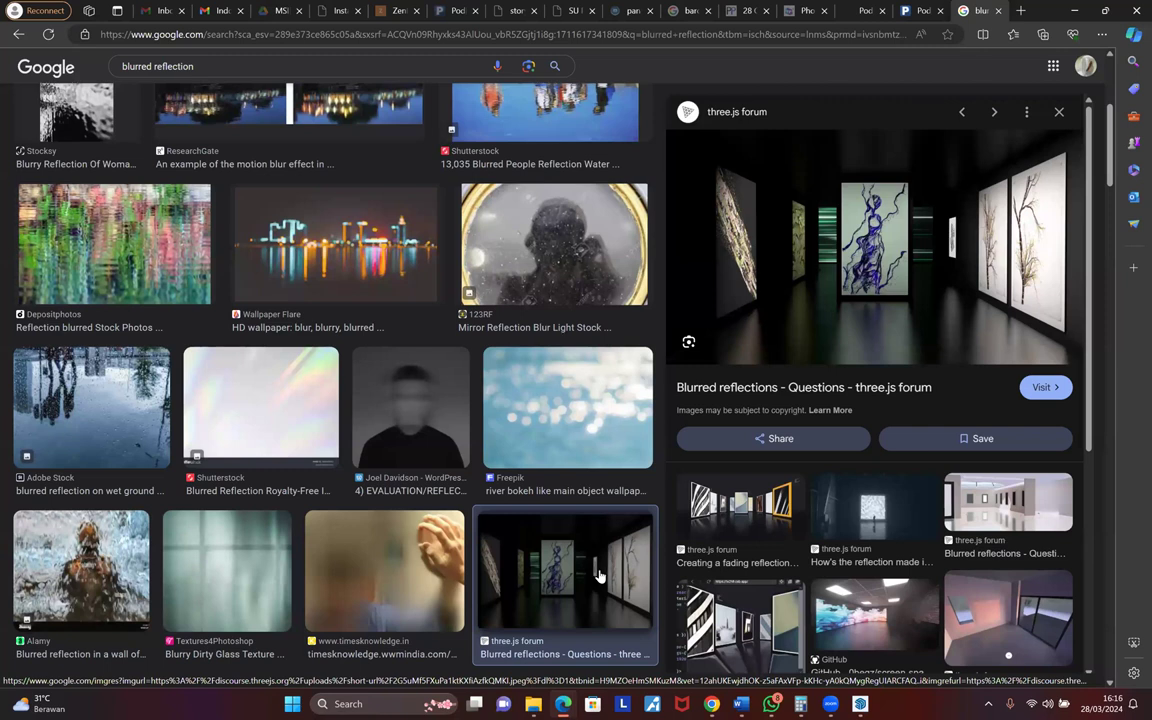
{"action": "left_click", "coordinate": [101, 442]}
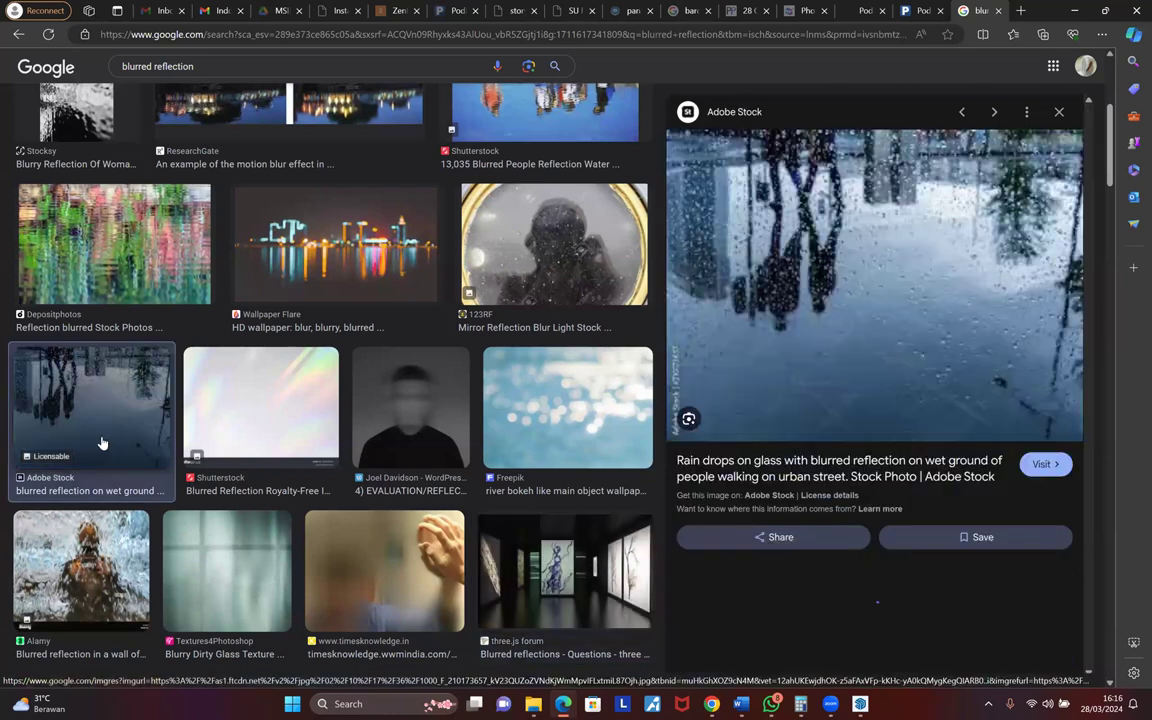
{"action": "left_click", "coordinate": [538, 563]}
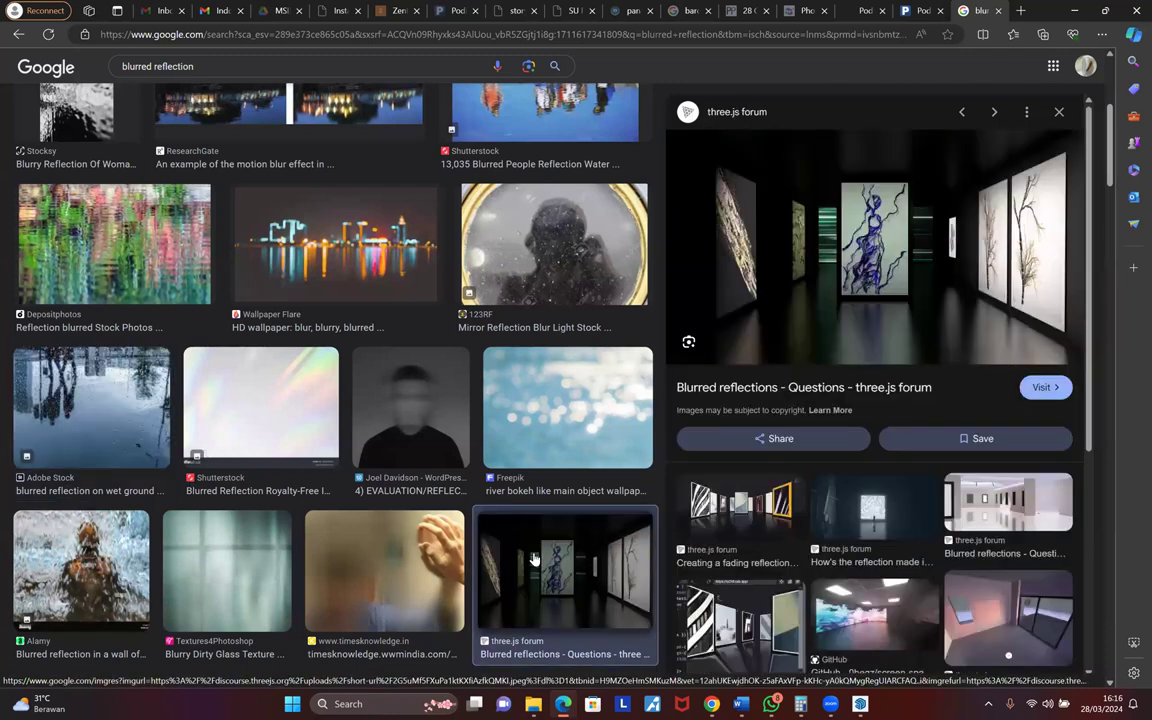
{"action": "scroll", "coordinate": [525, 545], "scroll_direction": "down", "scroll_amount": 3}
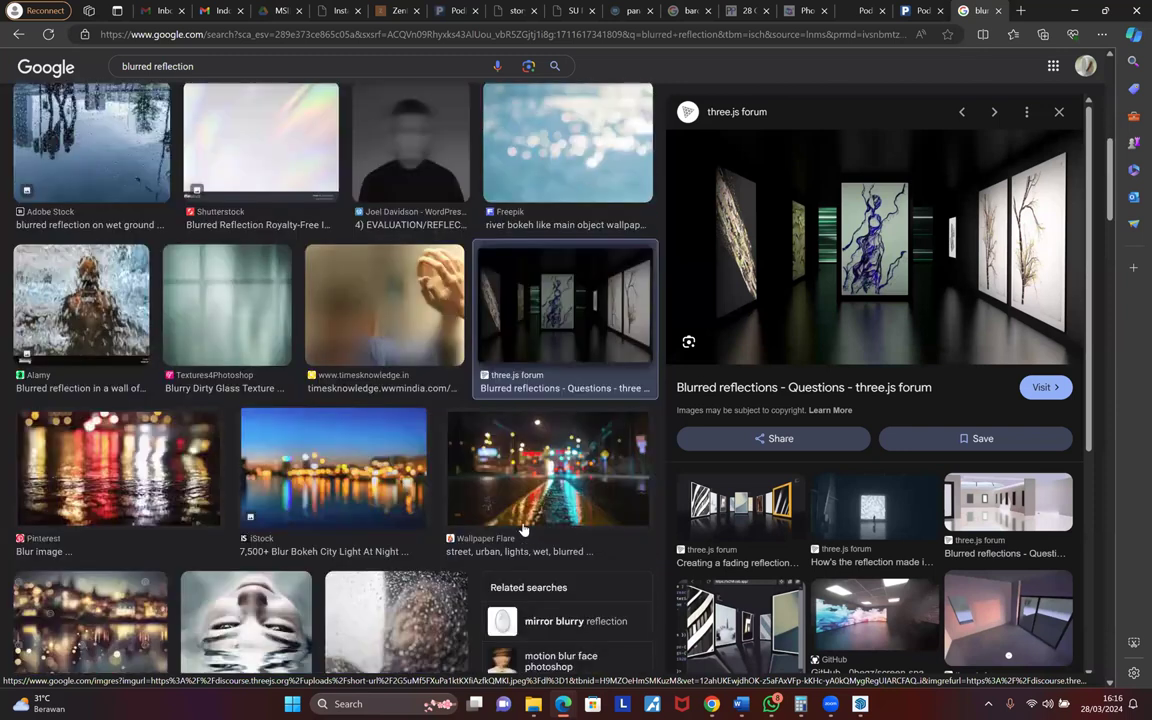
{"action": "scroll", "coordinate": [521, 480], "scroll_direction": "down", "scroll_amount": 1}
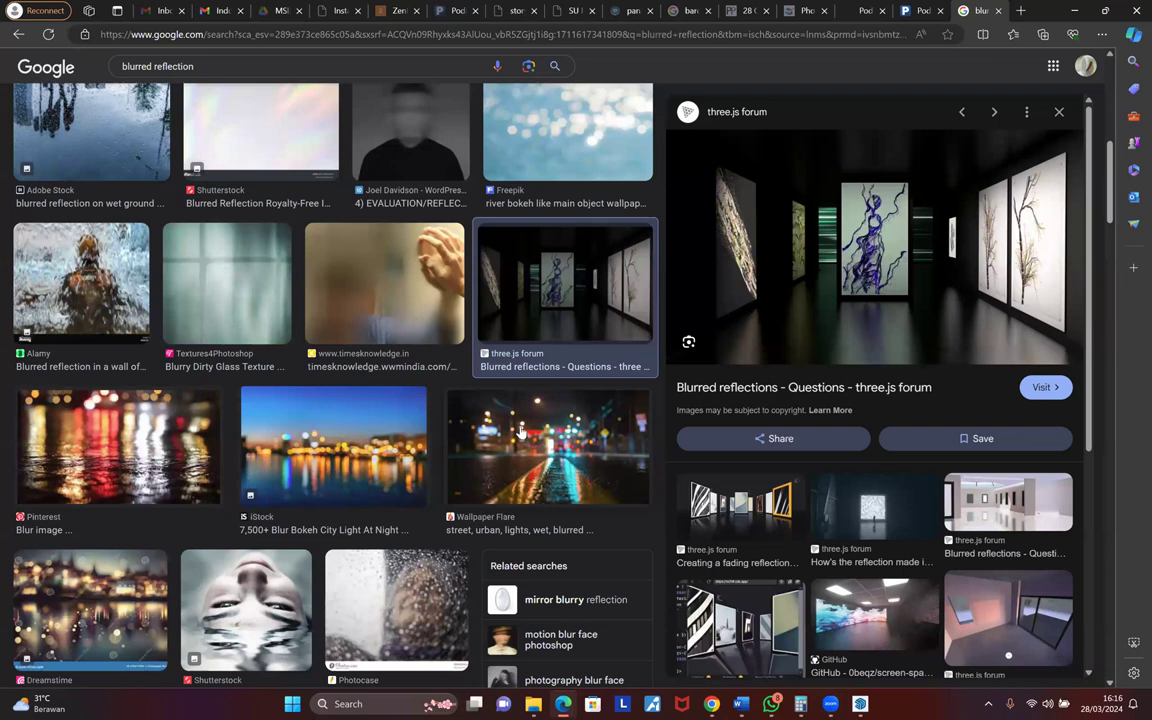
{"action": "key", "text": "alt+Tab"}
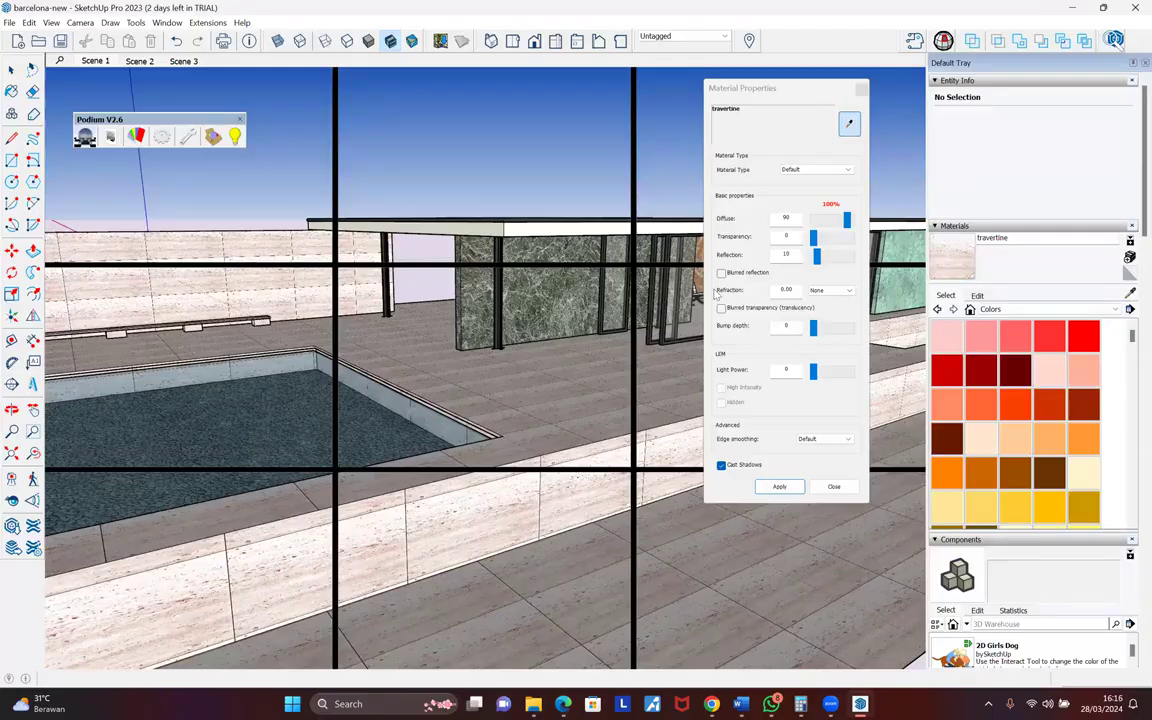
- Enable Blurred reflection on travertine and look at the refraction presets list
{"action": "left_click", "coordinate": [721, 272]}
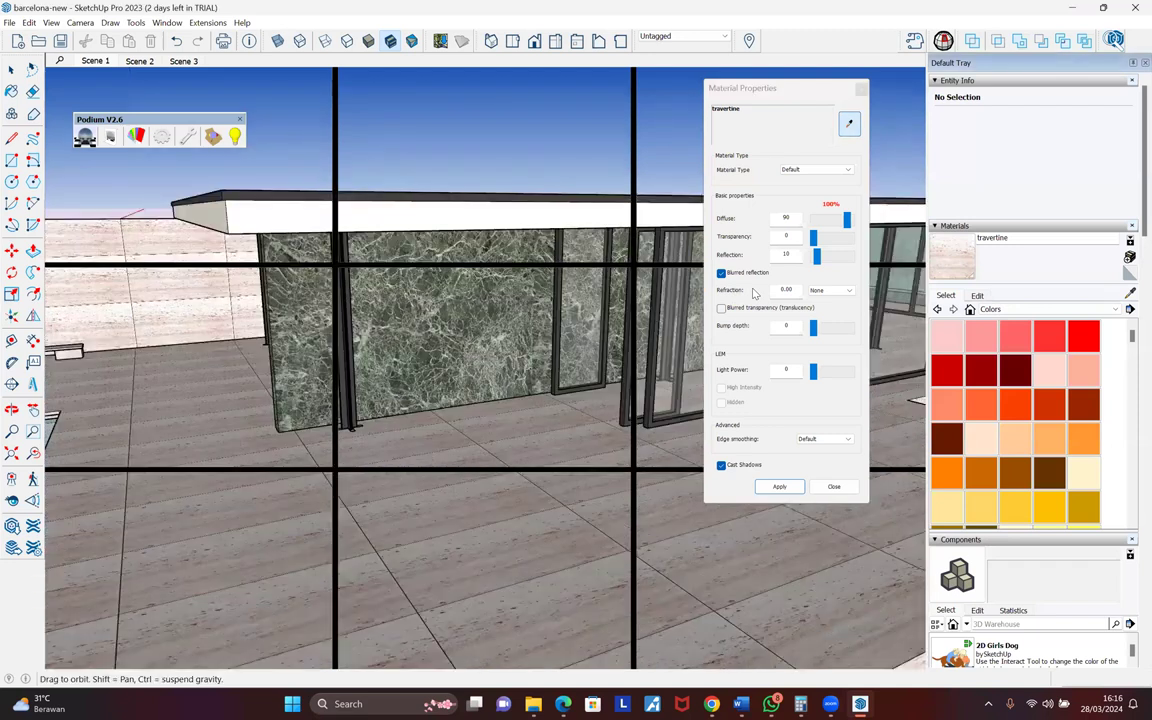
{"action": "middle_click_drag", "start_coordinate": [755, 293], "coordinate": [675, 293]}
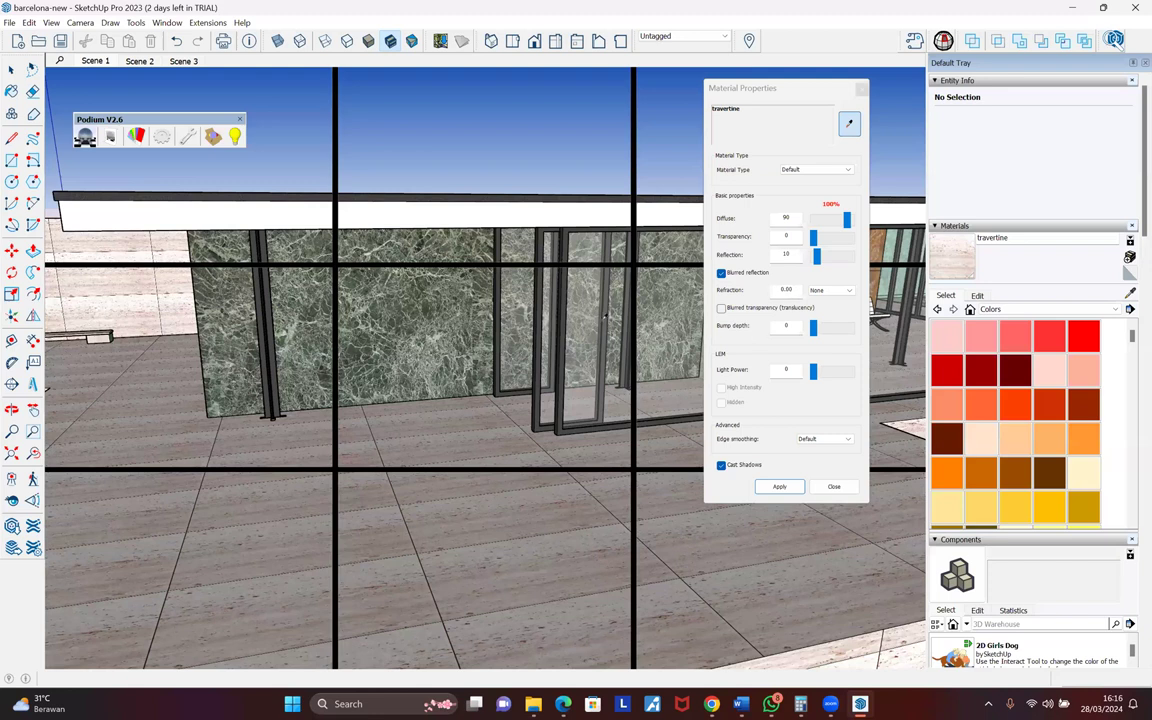
{"action": "left_click", "coordinate": [843, 290]}
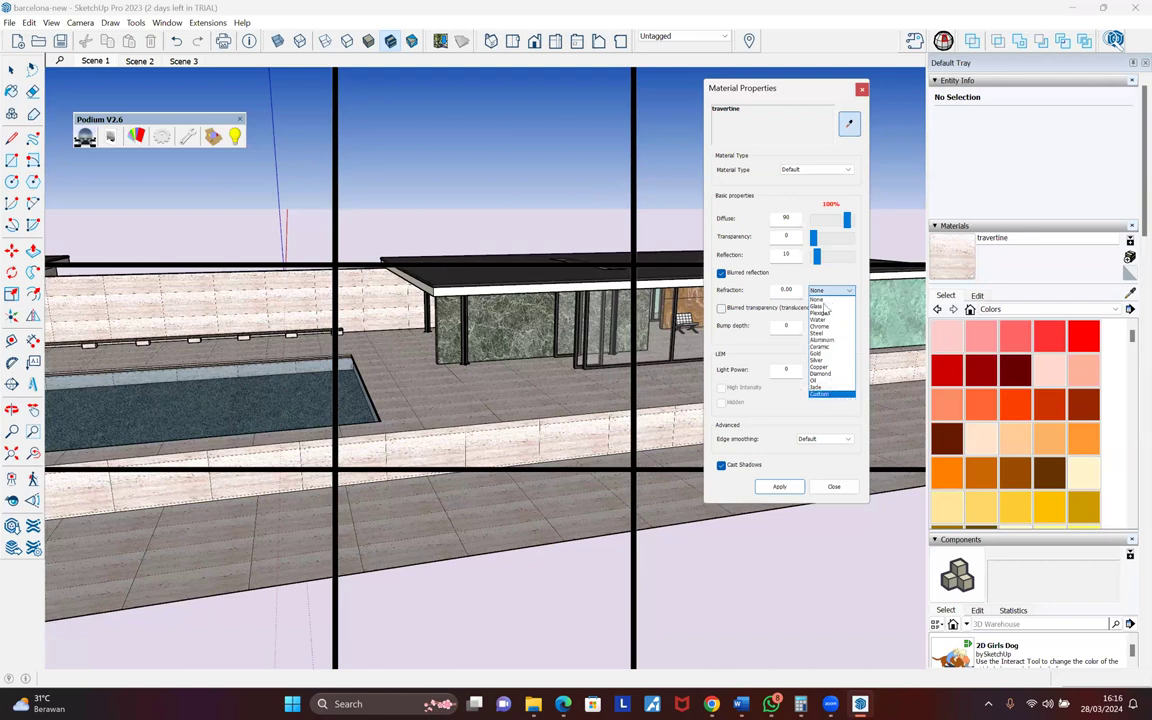
- Orbit to the pool and sample its water3_bump3 material, showing Transparency 100
{"action": "middle_click_drag", "start_coordinate": [503, 369], "coordinate": [591, 410]}
{"action": "mouse_move", "coordinate": [384, 438]}
{"action": "middle_mouse_down"}
{"action": "mouse_move", "coordinate": [374, 440]}
{"action": "mouse_move", "coordinate": [388, 421]}
{"action": "middle_mouse_up"}
{"action": "left_click", "coordinate": [391, 418]}
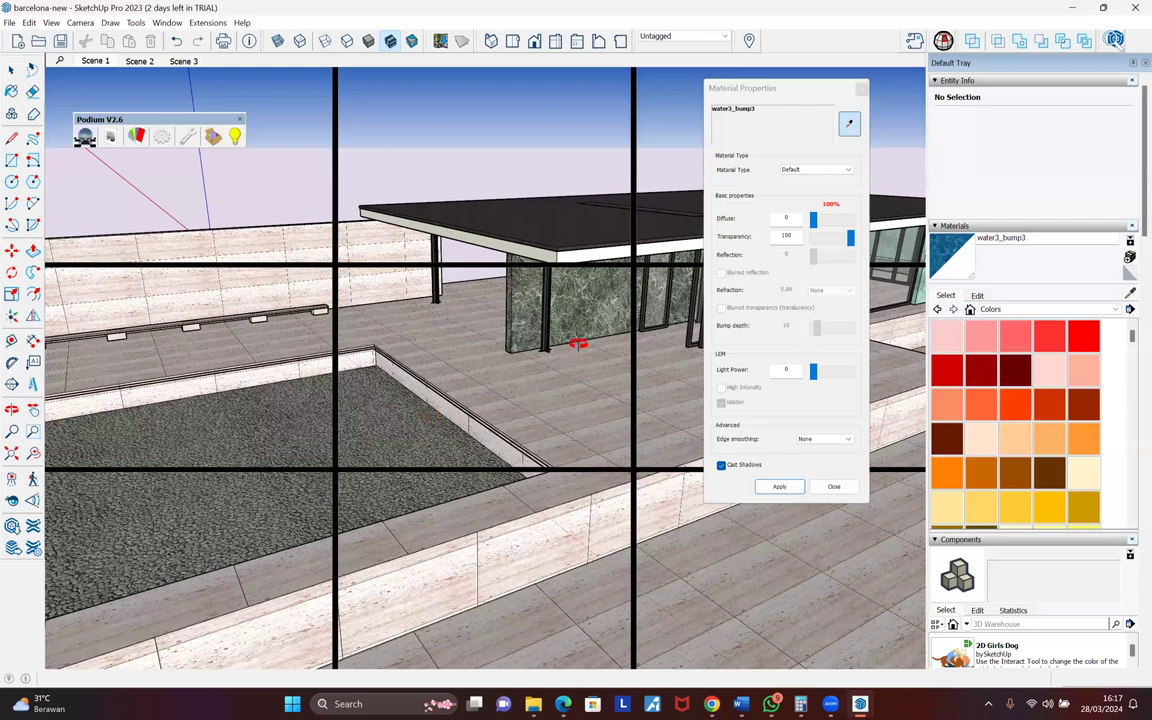
- Orbit toward the courtyard pool and select its water face
{"action": "left_click", "coordinate": [11, 69]}
{"action": "middle_click_drag", "start_coordinate": [428, 366], "coordinate": [504, 419]}
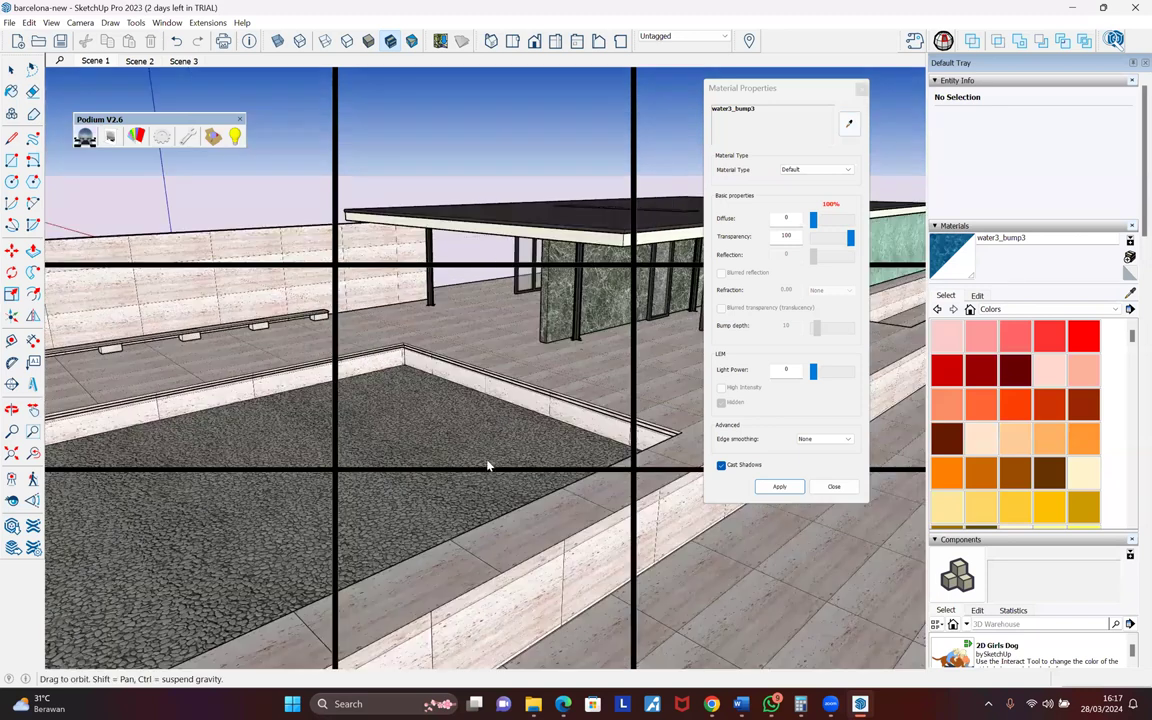
{"action": "middle_click_drag", "start_coordinate": [488, 465], "coordinate": [479, 531]}
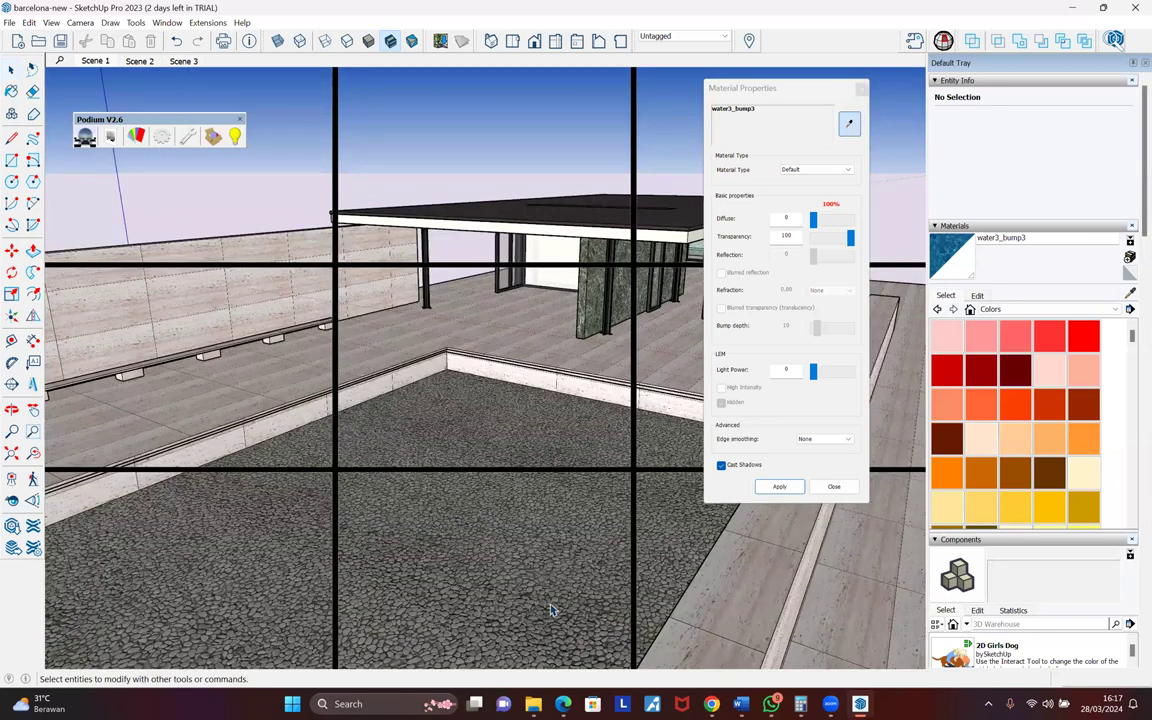
{"action": "right_click", "coordinate": [632, 400]}
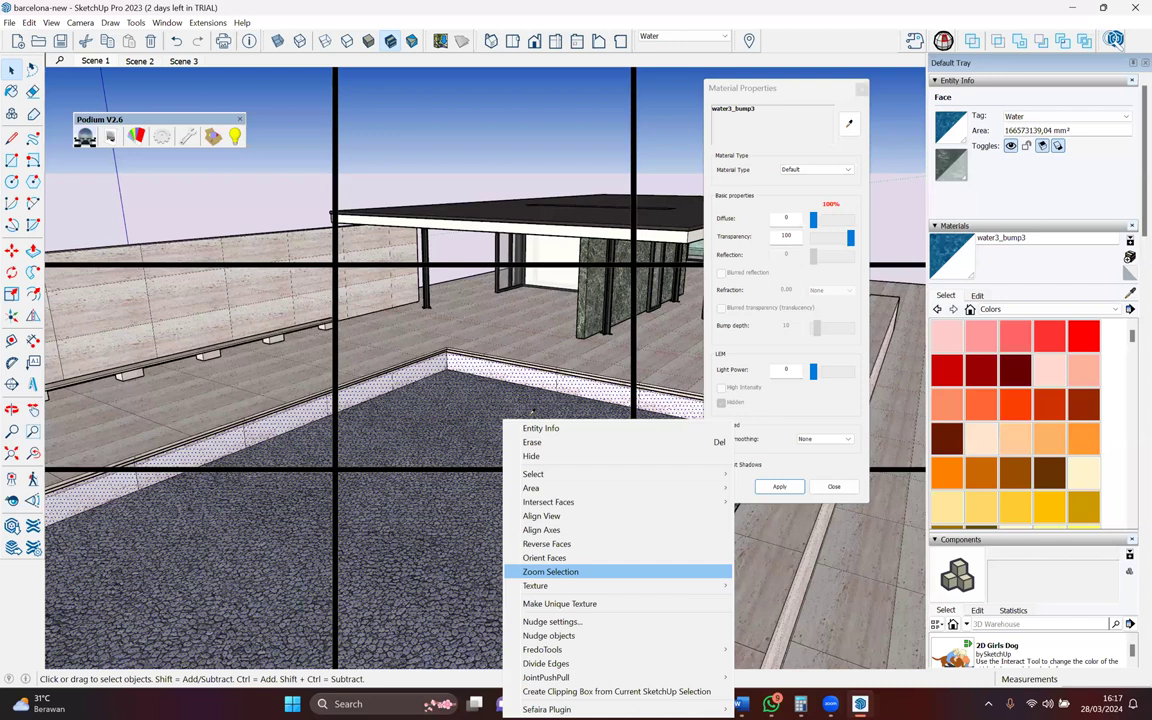
{"action": "key", "text": "Escape"}
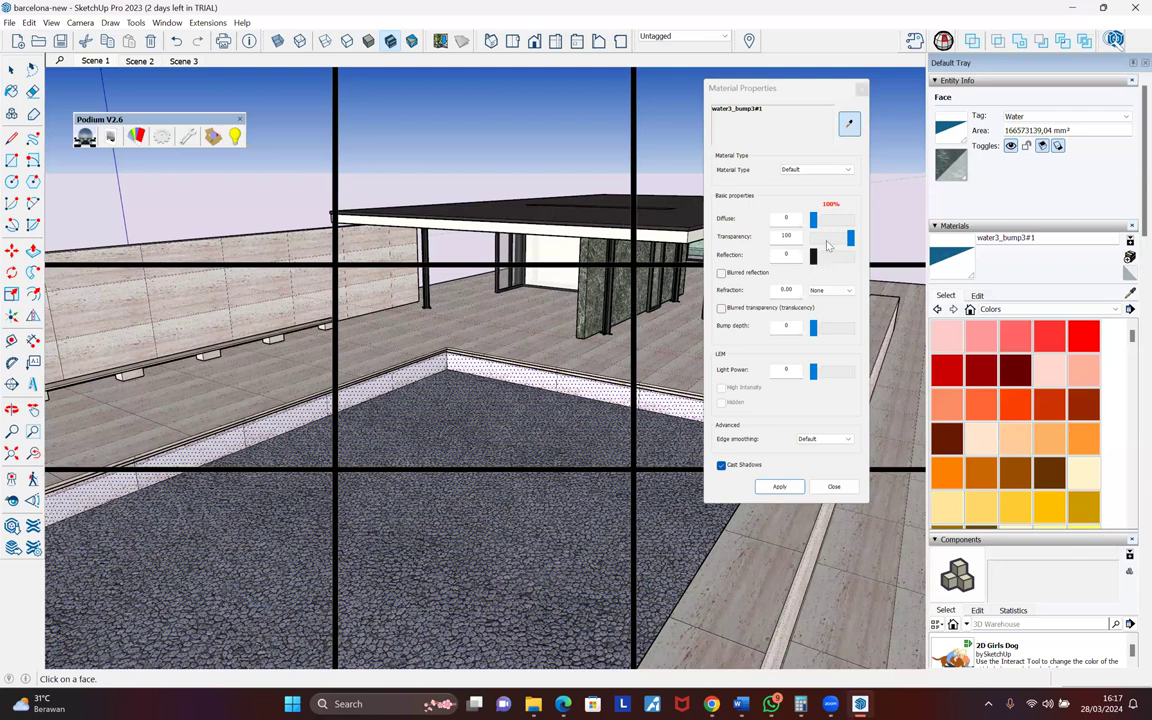
- Set the water to Transparency 83, Reflection 17 and the Water refraction preset 1.33
{"action": "left_click", "coordinate": [834, 240]}
{"action": "left_click_drag", "start_coordinate": [838, 241], "coordinate": [846, 238]}
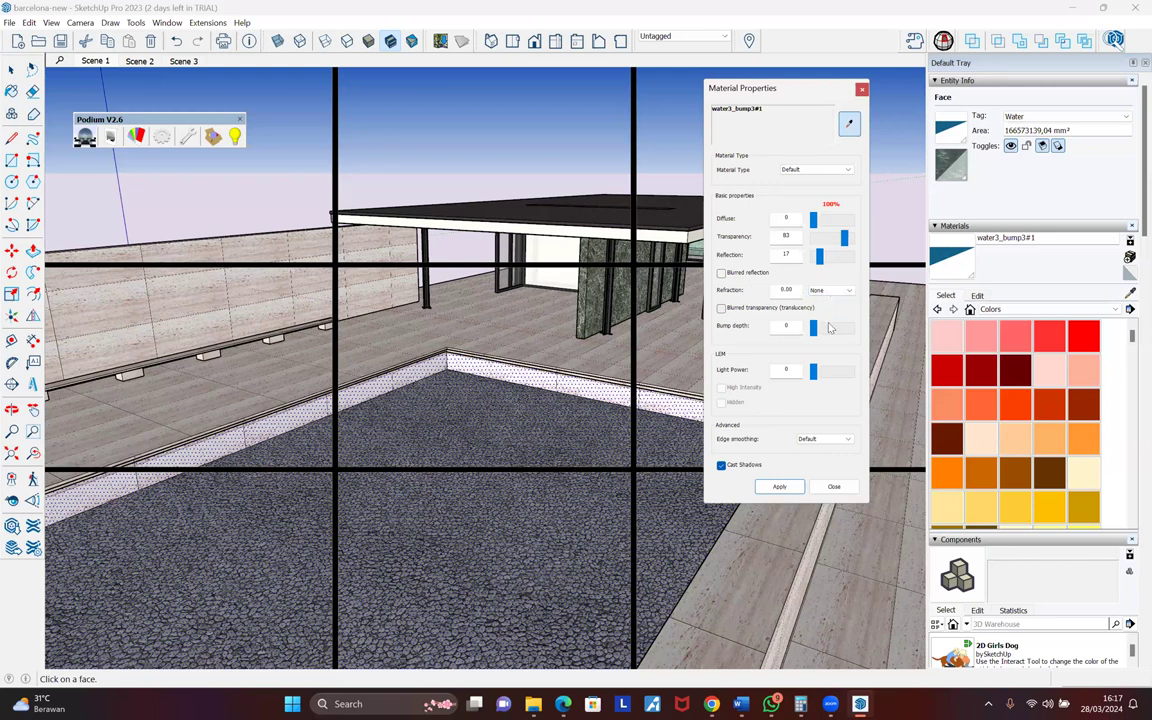
{"action": "left_click", "coordinate": [828, 291]}
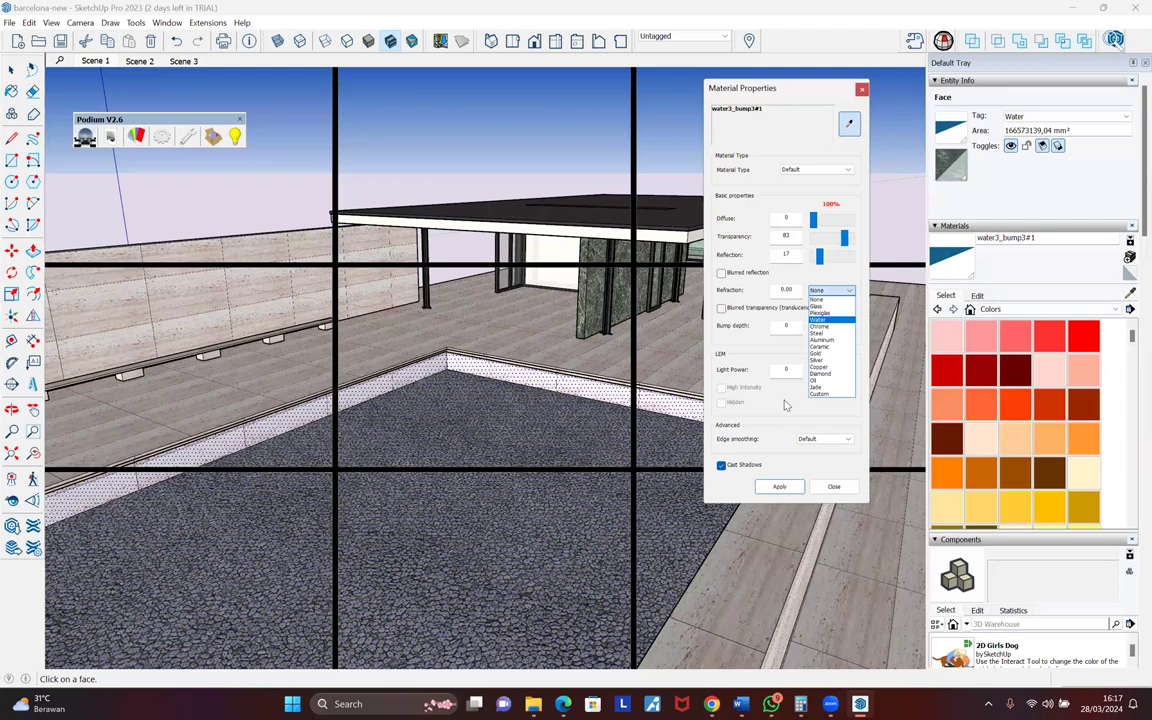
{"action": "left_click", "coordinate": [819, 320]}
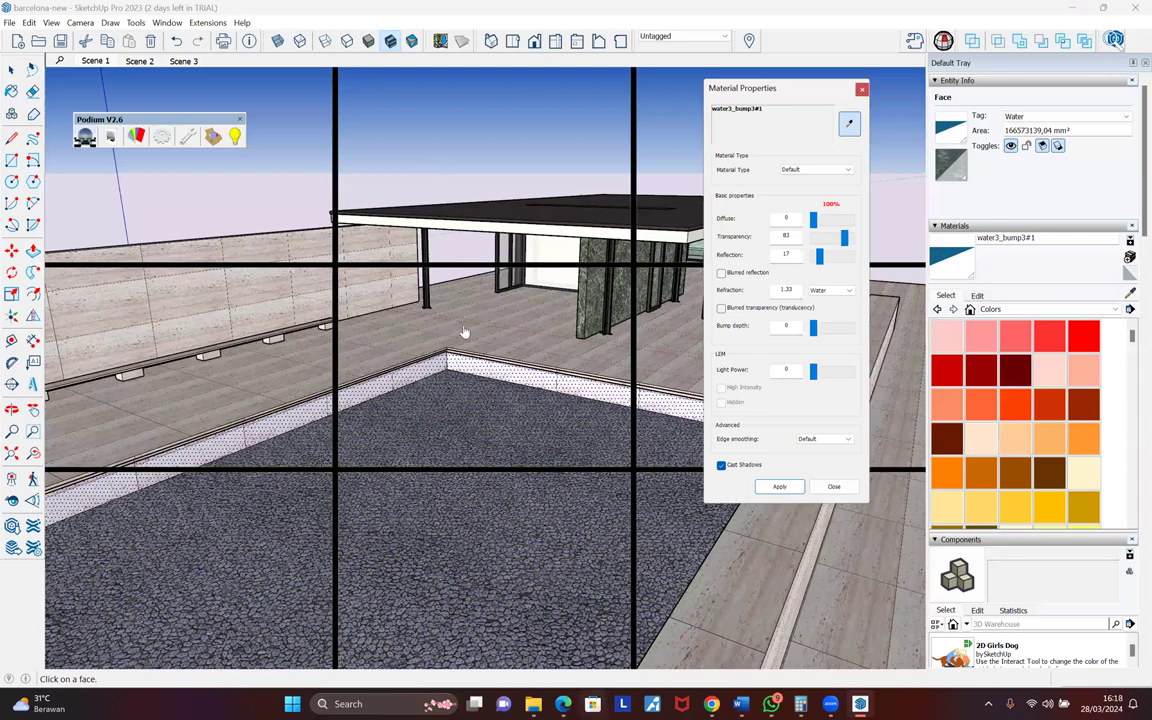
{"action": "key", "text": "alt+Tab"}
- Change the Google image search from 'blurred reflection' to 'blurred transparent'
{"action": "scroll", "coordinate": [463, 332], "scroll_direction": "up", "scroll_amount": 1}
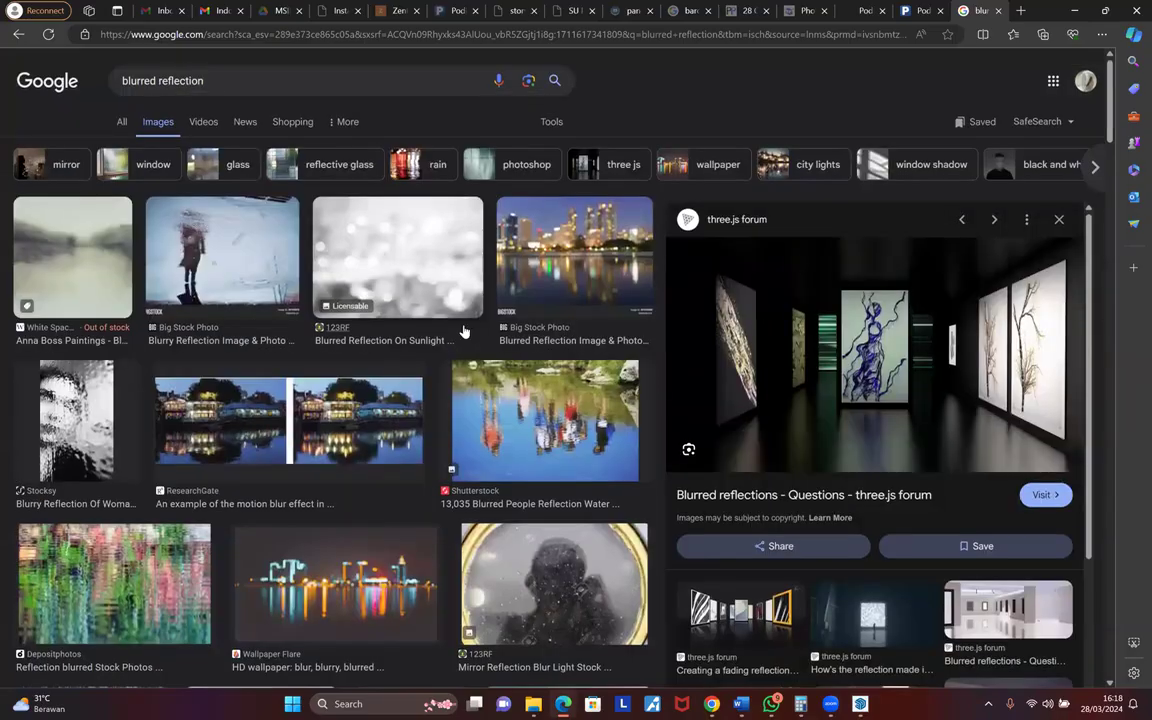
{"action": "scroll", "coordinate": [463, 332], "scroll_direction": "down", "scroll_amount": 5}
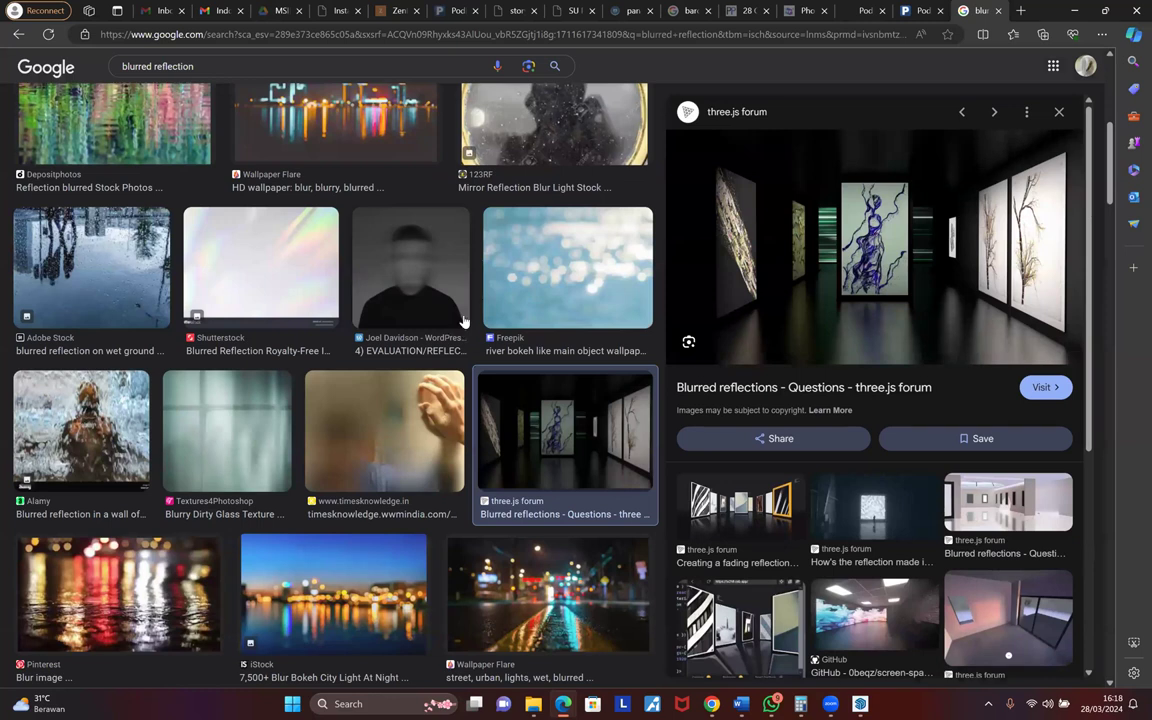
{"action": "scroll", "coordinate": [463, 318], "scroll_direction": "up", "scroll_amount": 5}
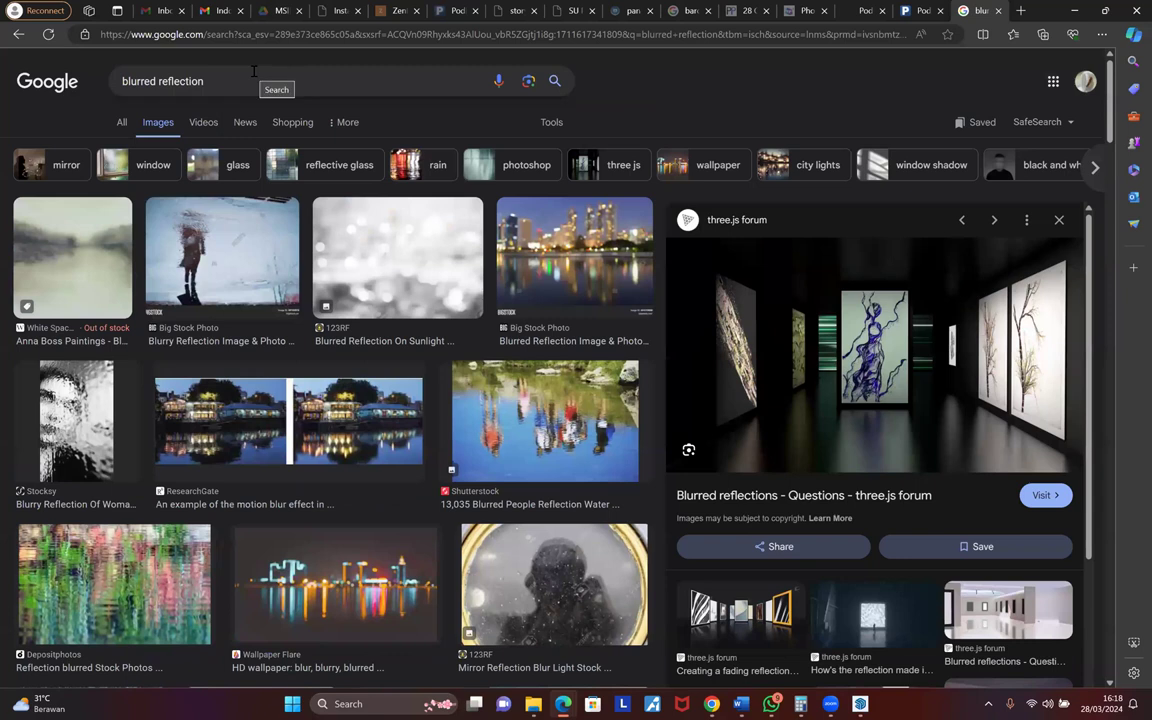
{"action": "left_click", "coordinate": [253, 72]}
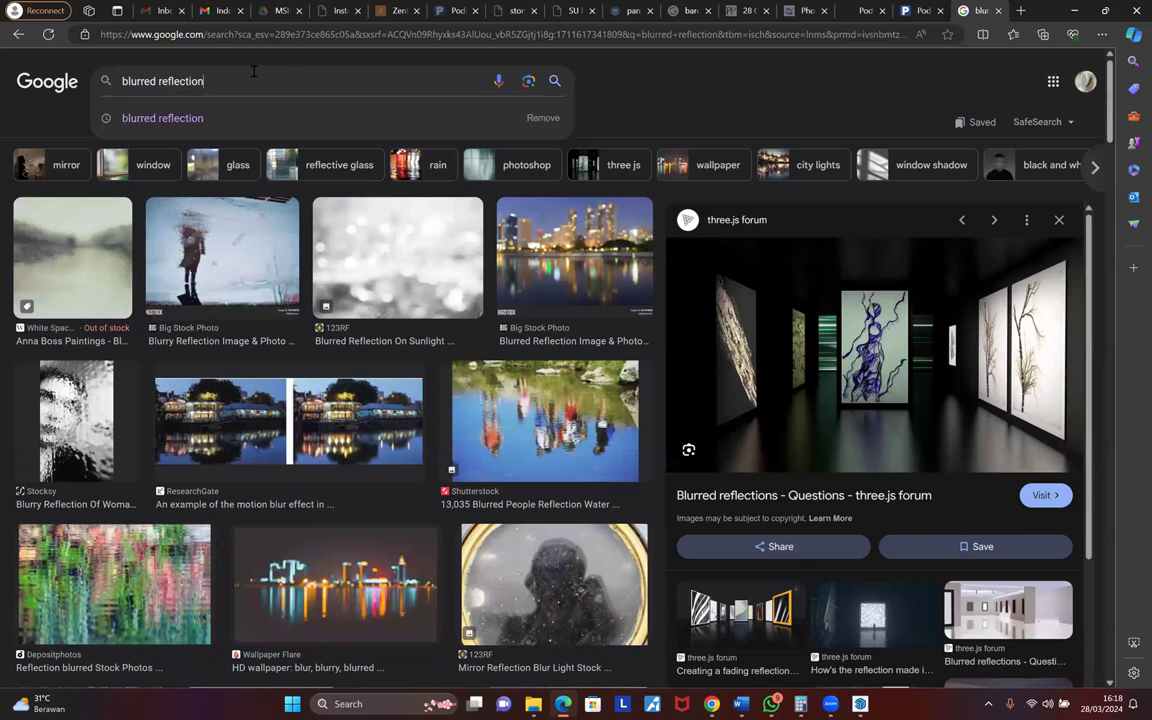
{"action": "double_click", "coordinate": [188, 80]}
{"action": "type", "text": "tran"}
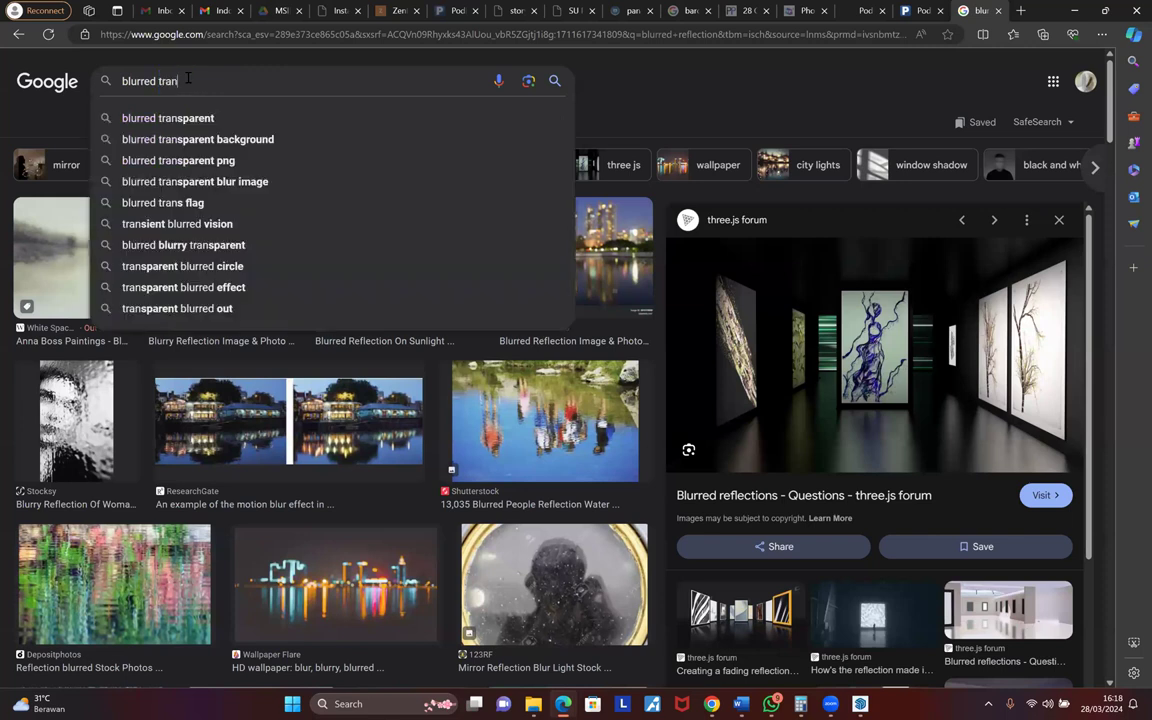
{"action": "type", "text": "sparent"}
{"action": "key", "text": "Return"}
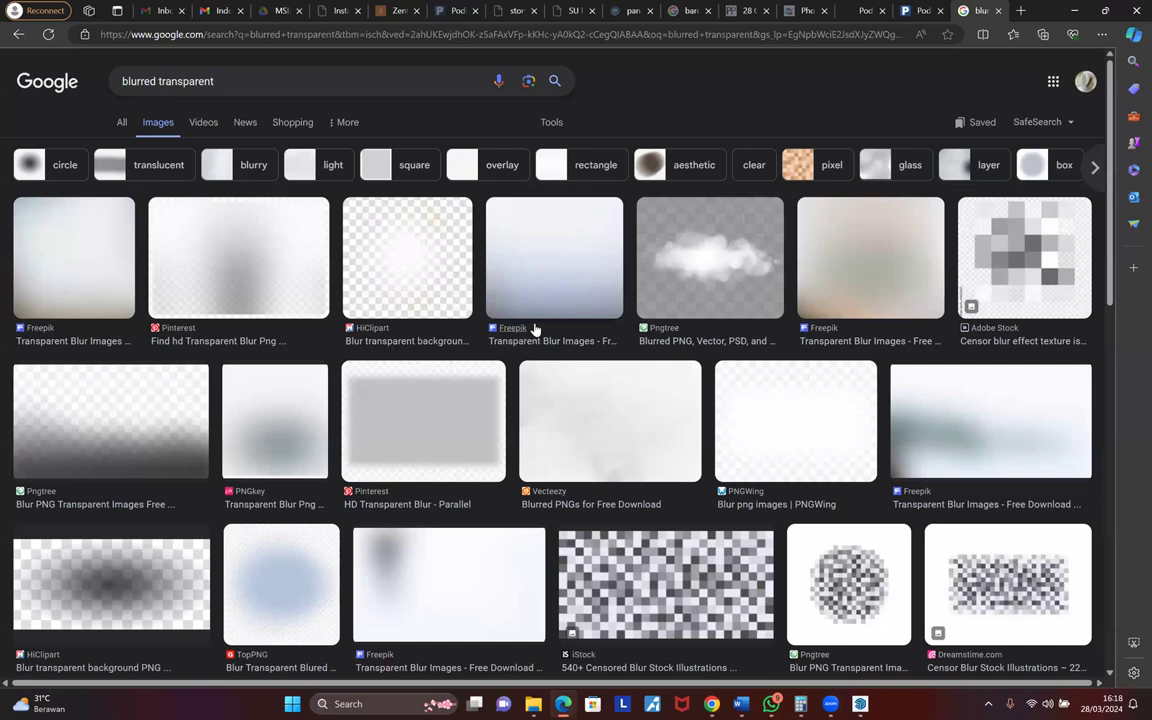
- Scroll through the blurred transparent image results, then return to SketchUp
{"action": "scroll", "coordinate": [535, 329], "scroll_direction": "down", "scroll_amount": 6}
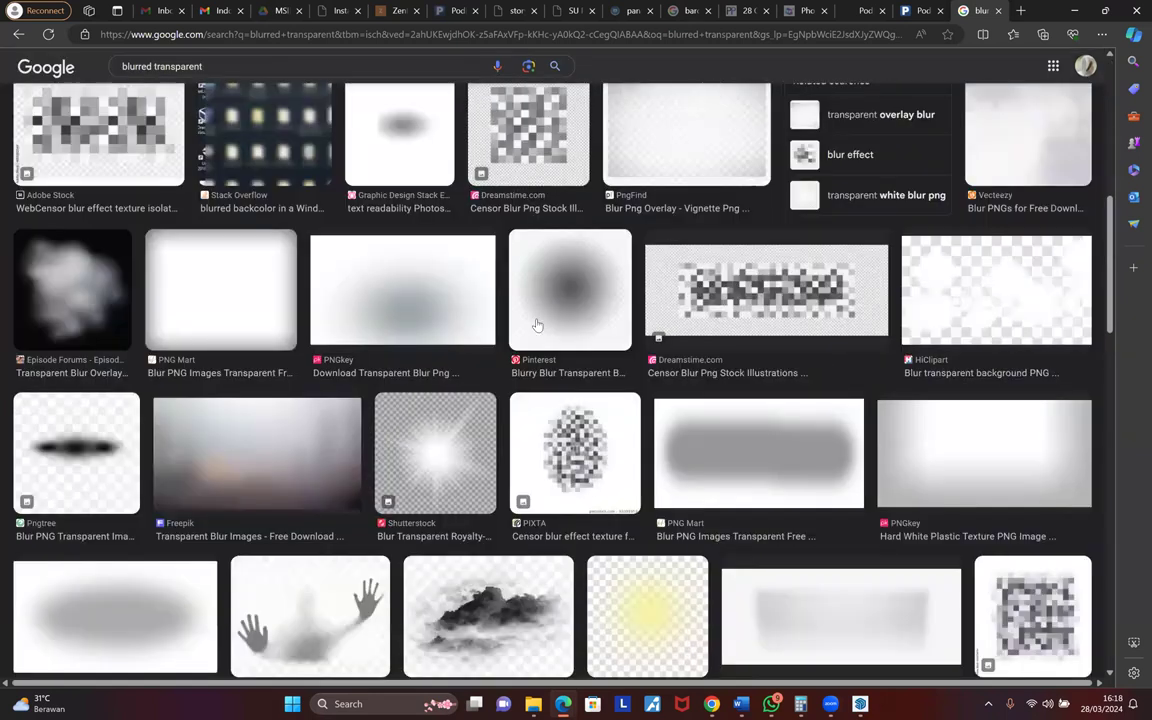
{"action": "scroll", "coordinate": [537, 325], "scroll_direction": "down", "scroll_amount": 5}
{"action": "scroll", "coordinate": [537, 325], "scroll_direction": "down", "scroll_amount": 1}
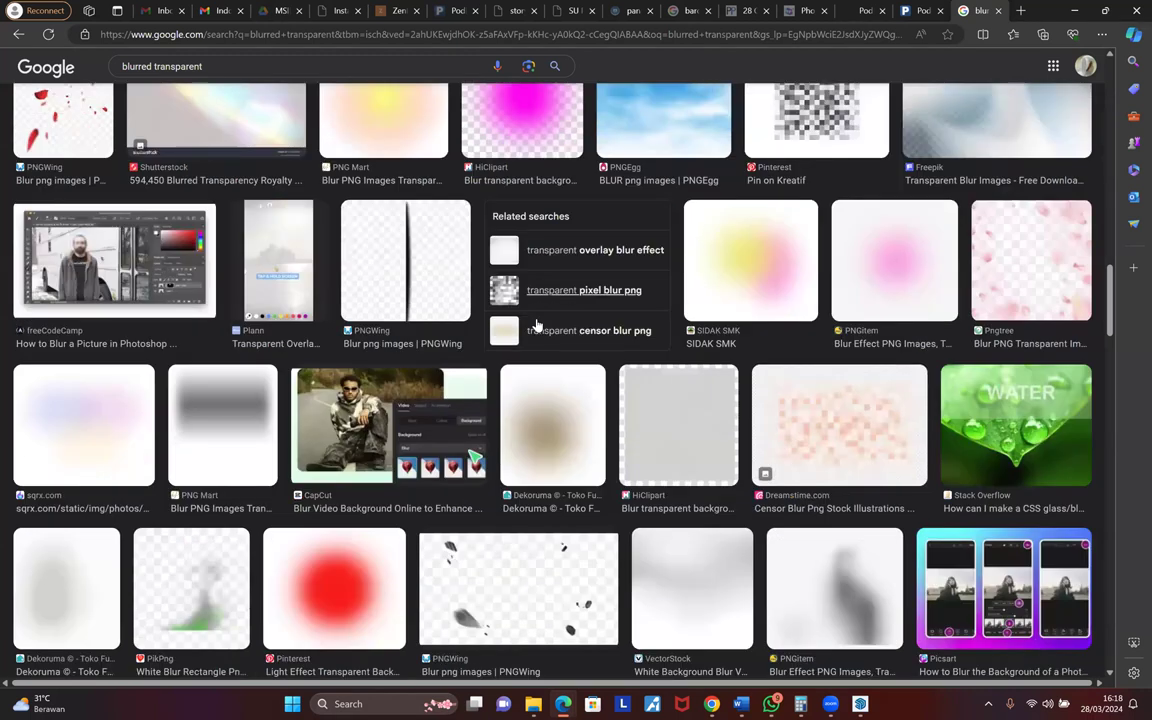
{"action": "scroll", "coordinate": [749, 313], "scroll_direction": "down", "scroll_amount": 5}
{"action": "scroll", "coordinate": [749, 313], "scroll_direction": "down", "scroll_amount": 5}
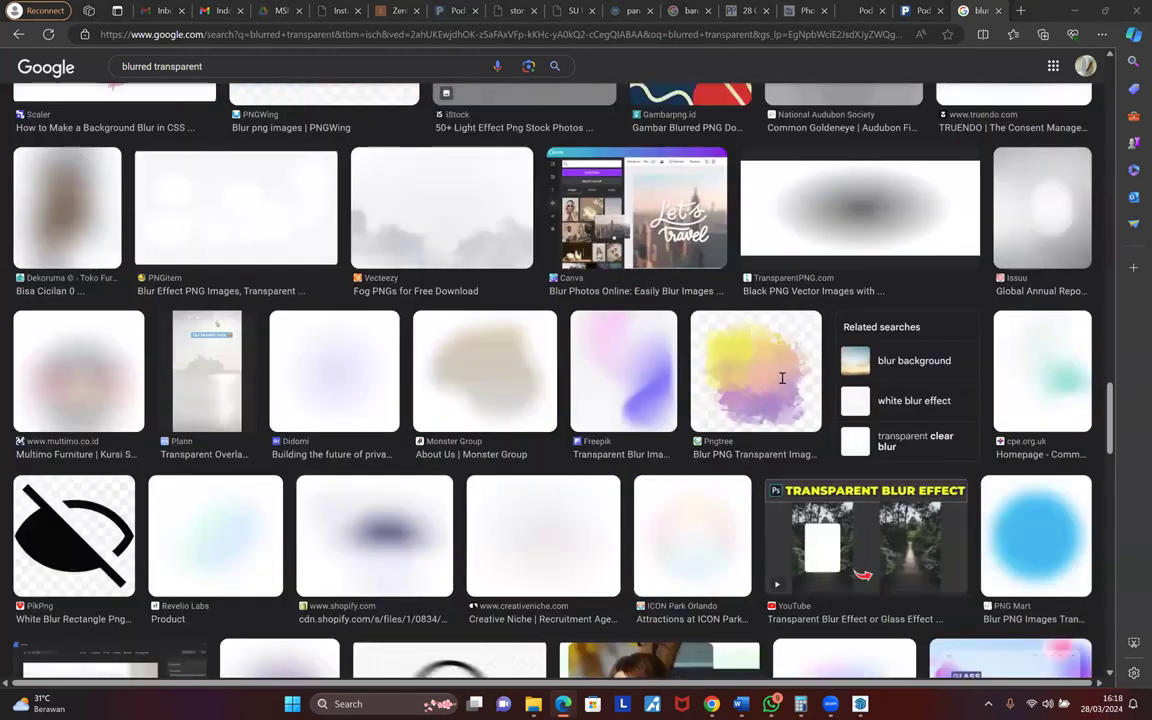
{"action": "key", "text": "alt+Tab"}
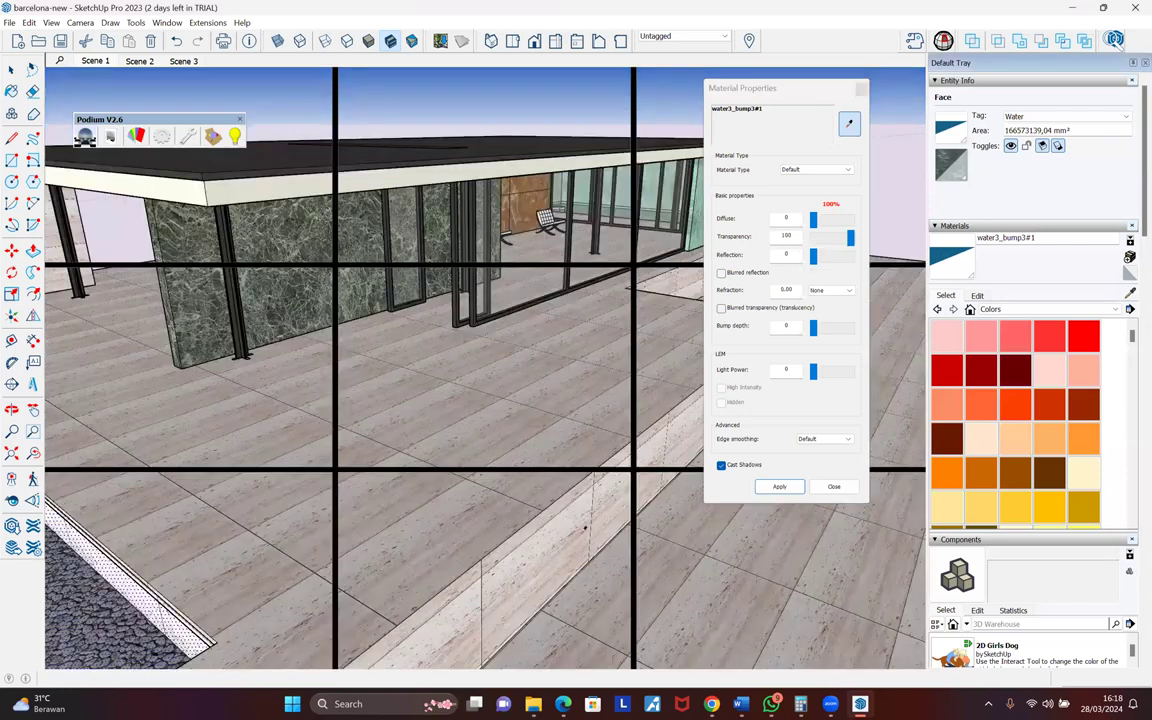
- Zoom in and orbit around the marble wall and glass doors, then switch to Edge
{"action": "scroll", "coordinate": [584, 527], "scroll_direction": "up", "scroll_amount": 4}
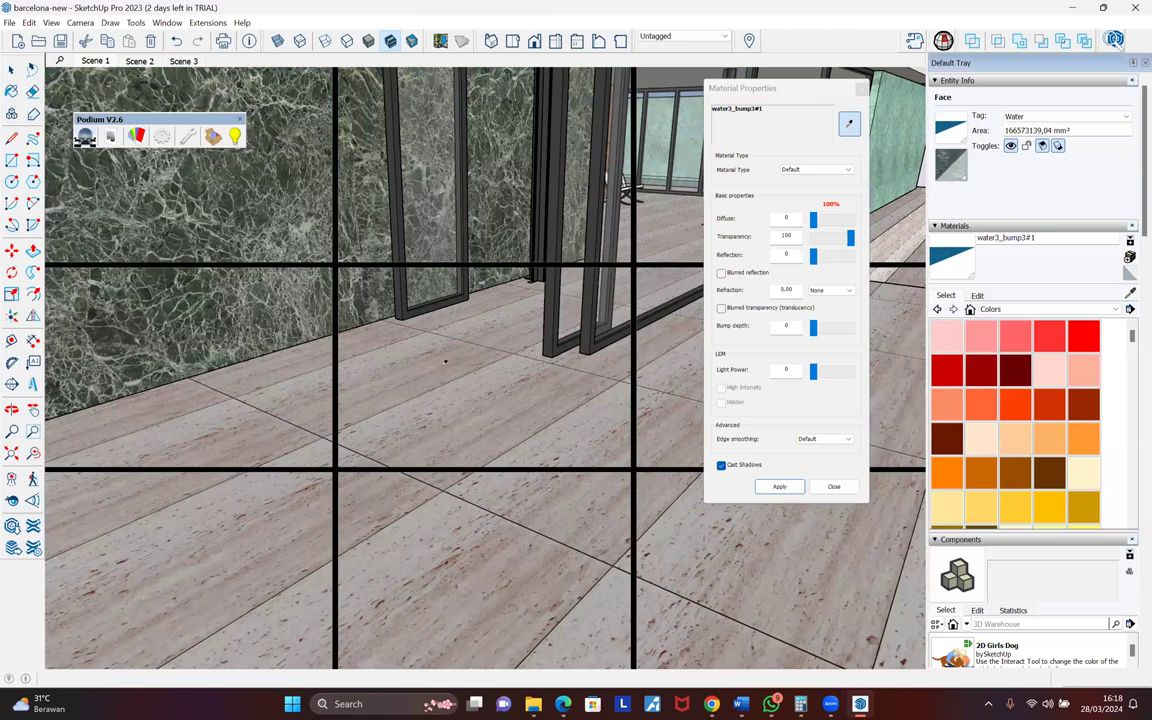
{"action": "middle_click_drag", "start_coordinate": [488, 349], "coordinate": [498, 352]}
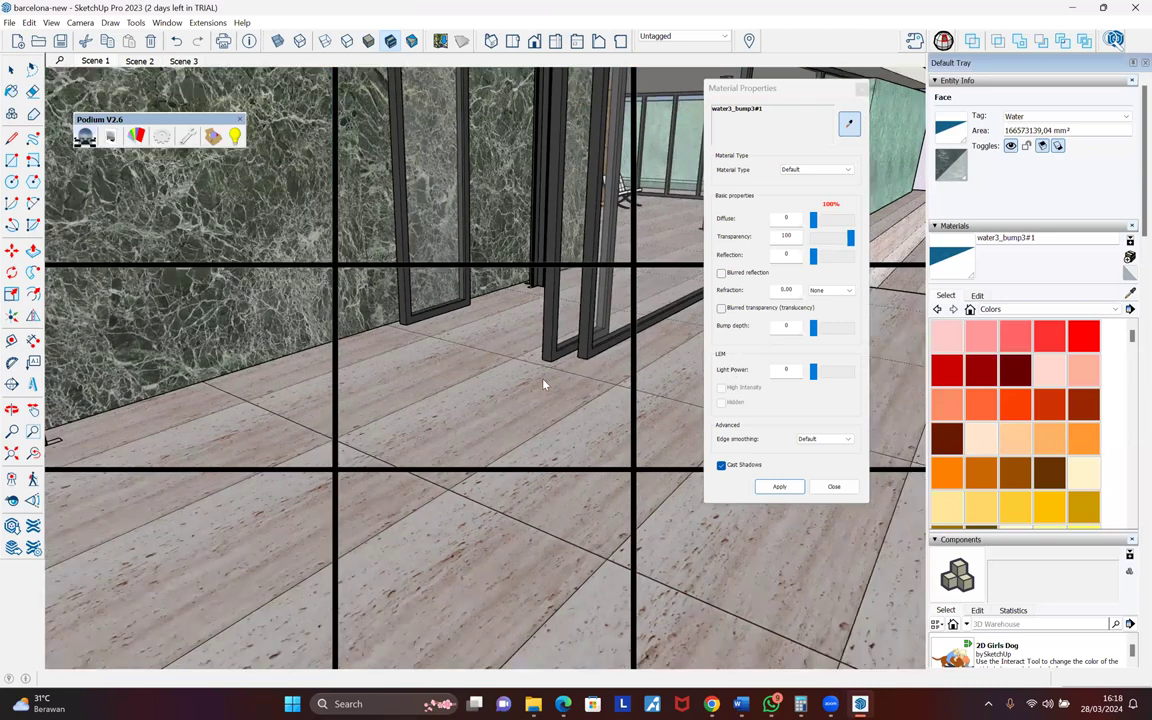
{"action": "key", "text": "alt+Tab"}
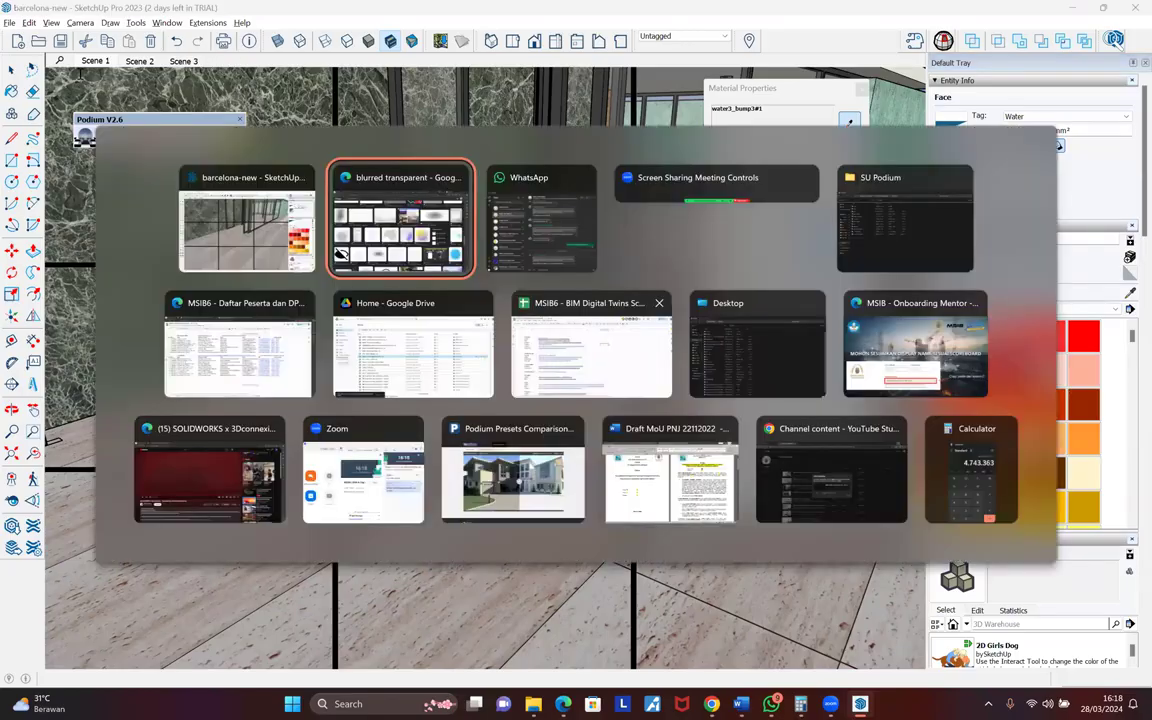
- Search Google Images for 'bump map' and scroll the results
{"action": "left_click_drag", "start_coordinate": [208, 67], "coordinate": [81, 68]}
{"action": "type", "text": "bum"}
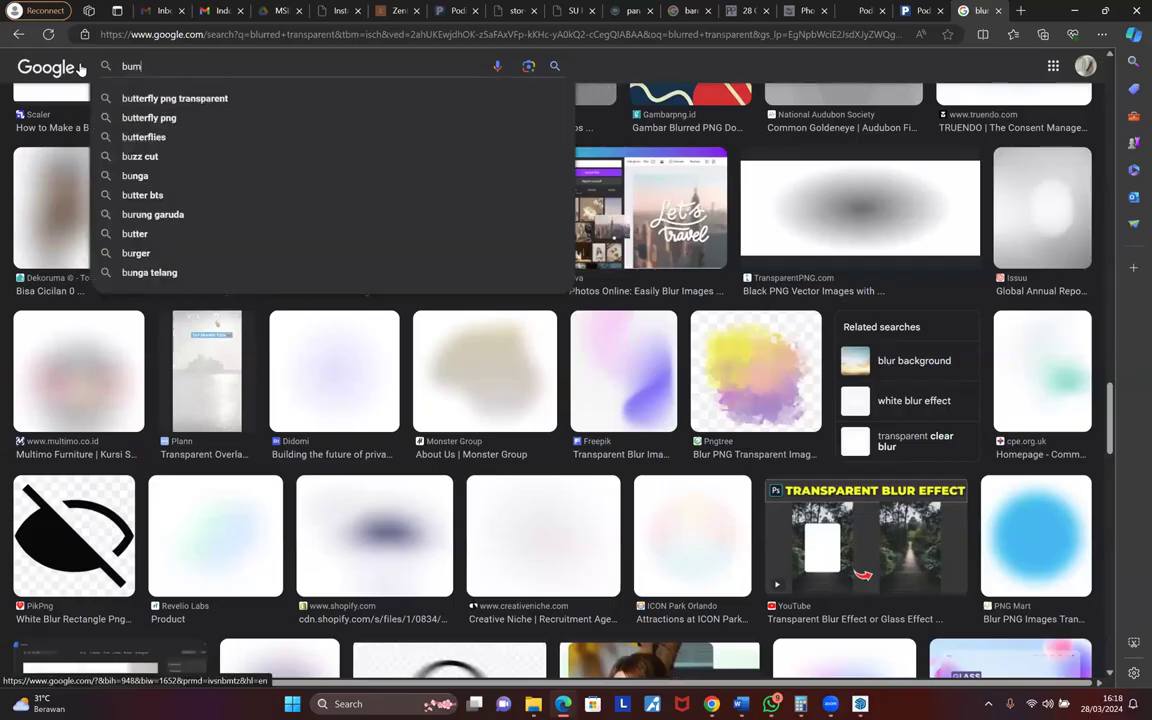
{"action": "type", "text": "p ma"}
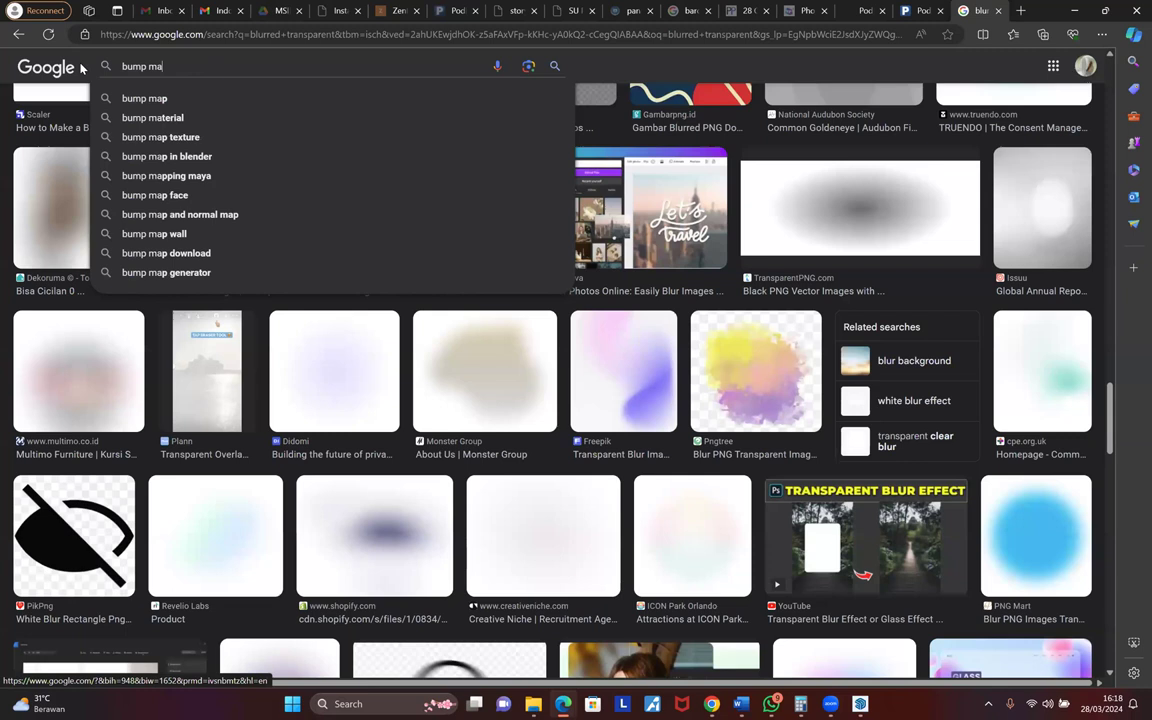
{"action": "type", "text": "p"}
{"action": "key", "text": "Return"}
{"action": "scroll", "coordinate": [398, 354], "scroll_direction": "down", "scroll_amount": 1}
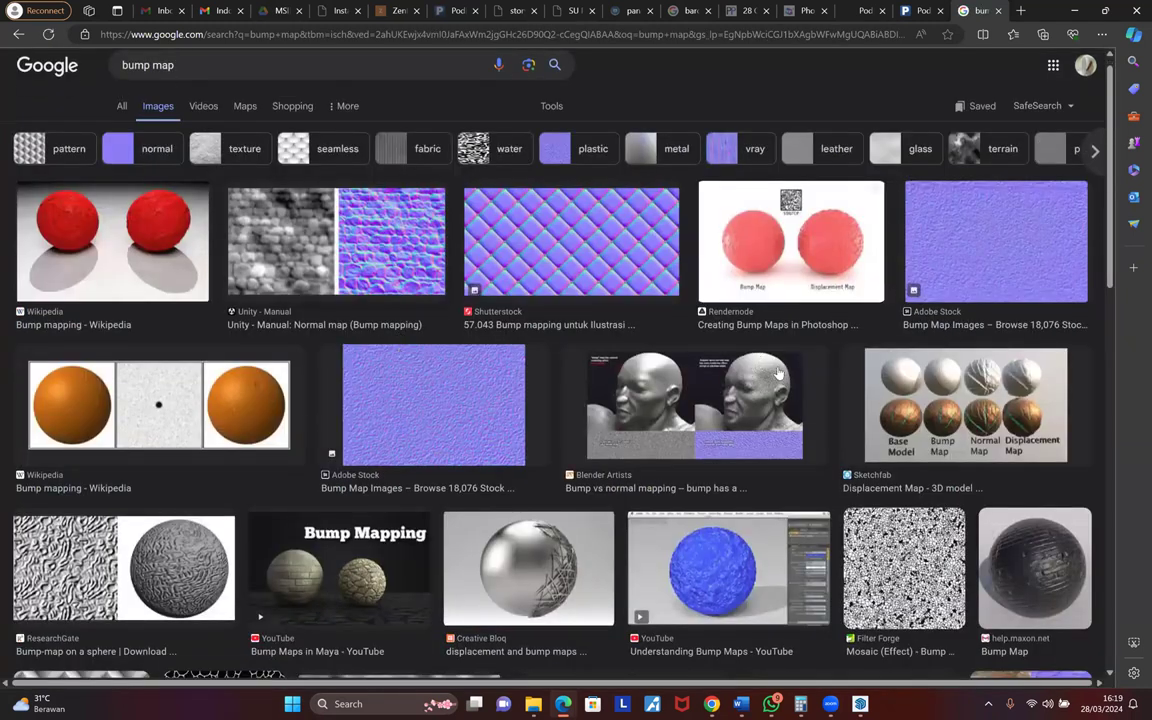
{"action": "scroll", "coordinate": [697, 355], "scroll_direction": "down", "scroll_amount": 3}
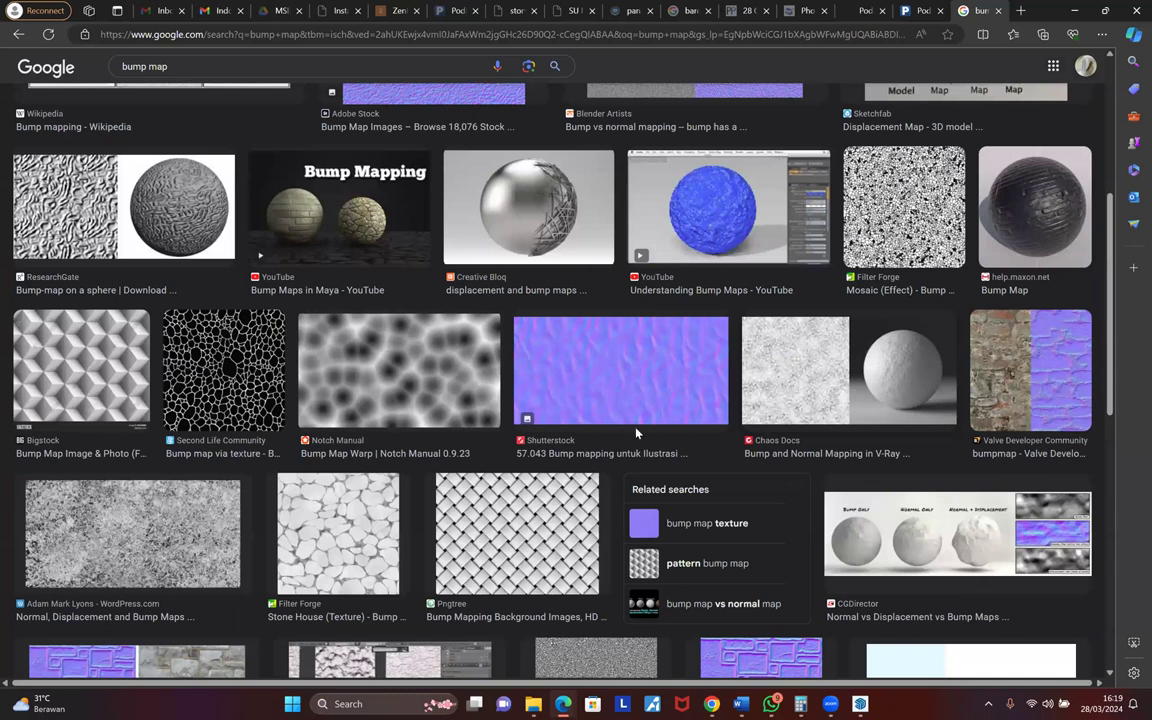
- Preview bump map examples, ending on Understanding Bump Maps, then return to SketchUp
{"action": "left_click", "coordinate": [500, 482]}
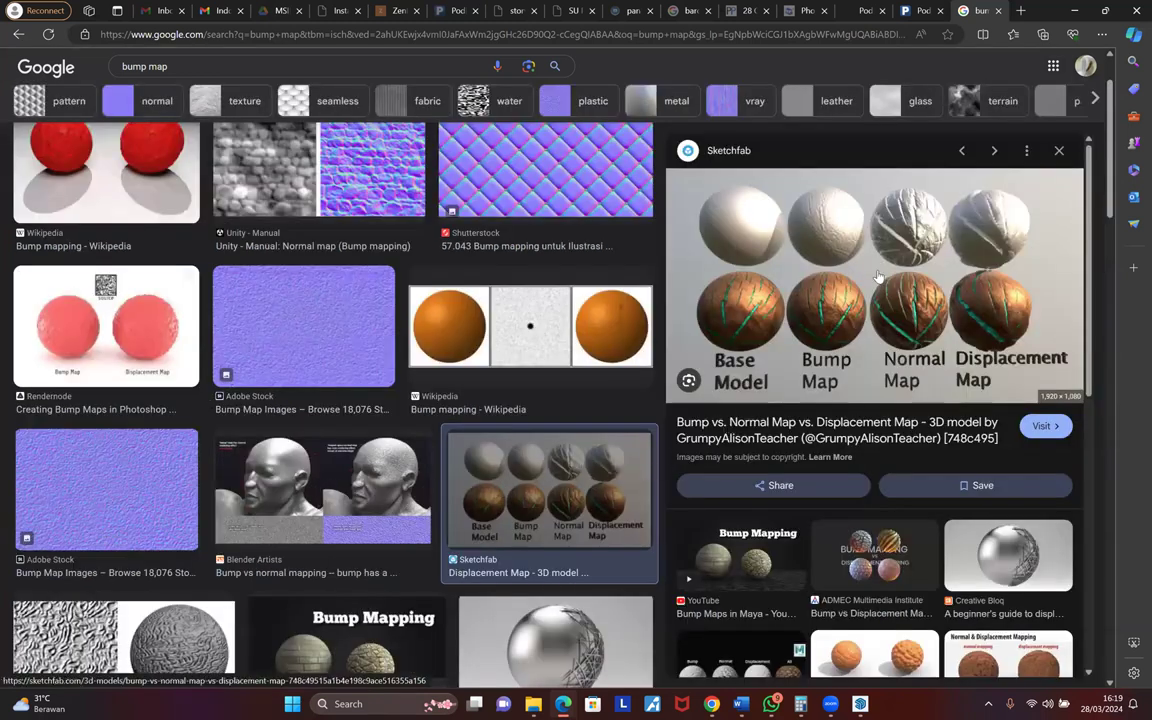
{"action": "scroll", "coordinate": [878, 276], "scroll_direction": "down", "scroll_amount": 2}
{"action": "left_click", "coordinate": [346, 462]}
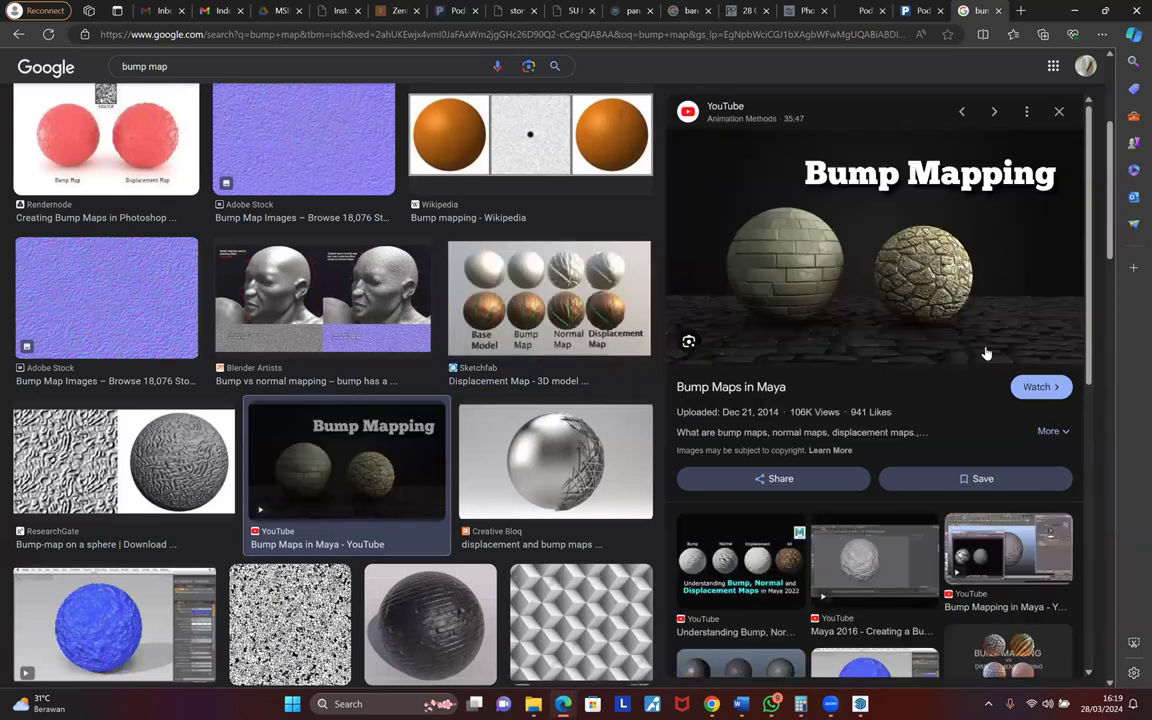
{"action": "scroll", "coordinate": [1015, 273], "scroll_direction": "up", "scroll_amount": 5, "text": "ctrl"}
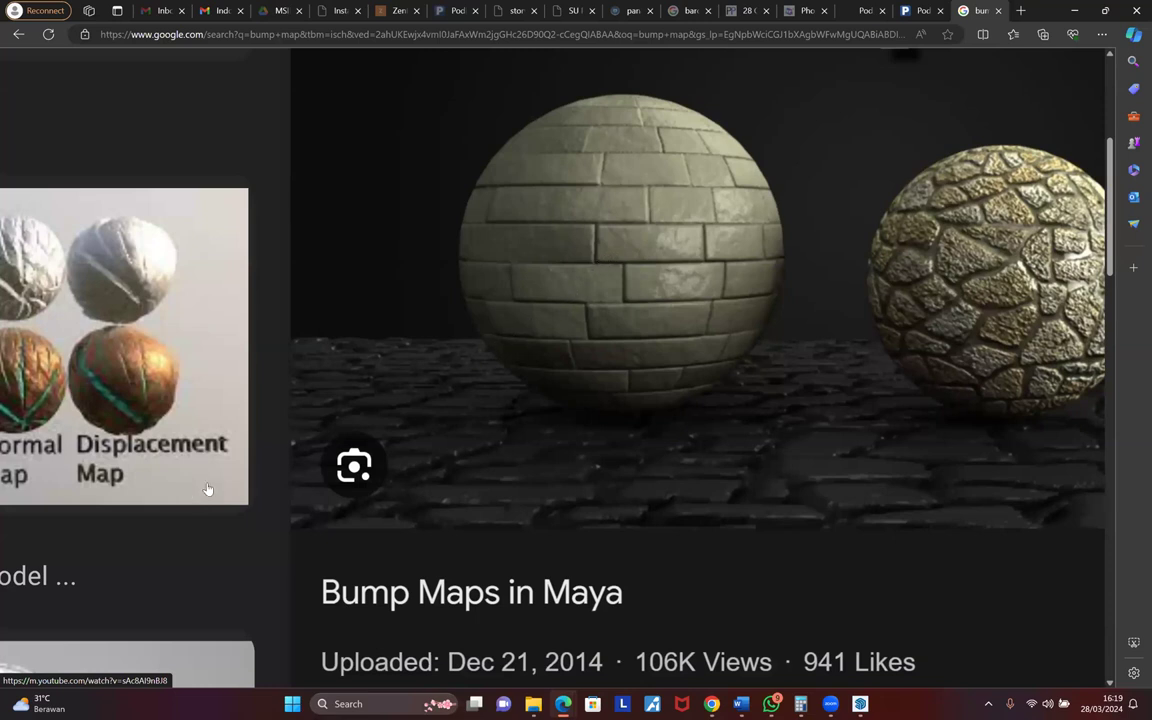
{"action": "scroll", "coordinate": [530, 490], "scroll_direction": "down", "scroll_amount": 5, "text": "ctrl"}
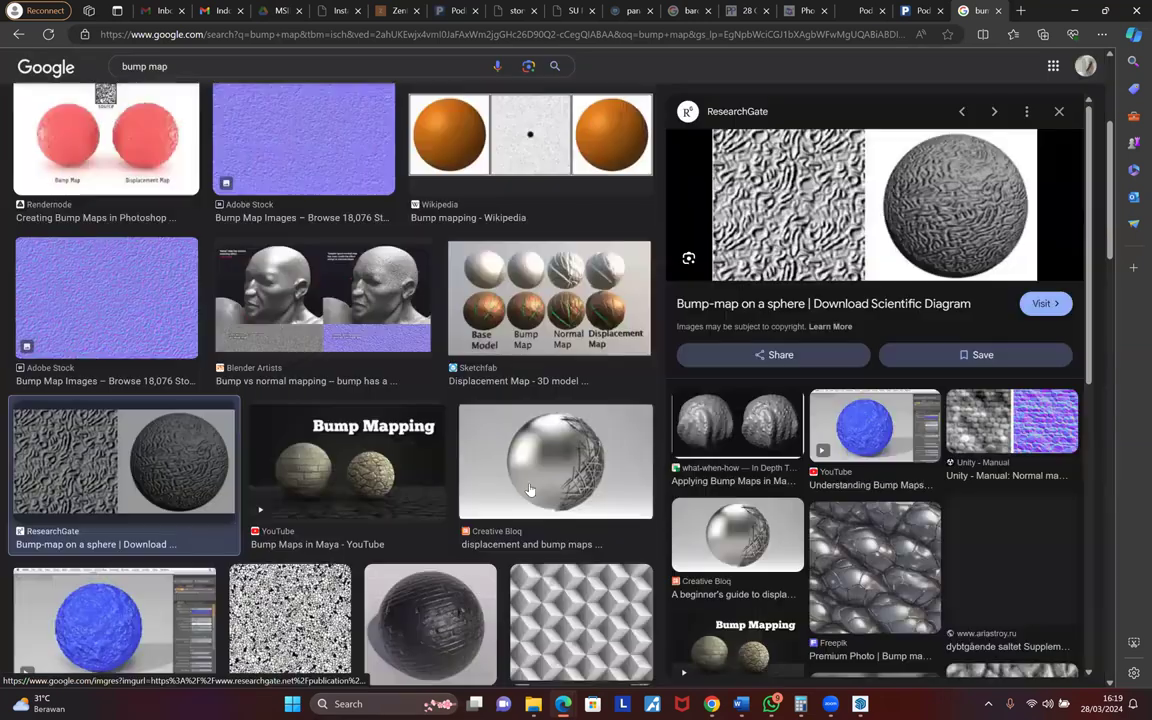
{"action": "scroll", "coordinate": [523, 394], "scroll_direction": "down", "scroll_amount": 1}
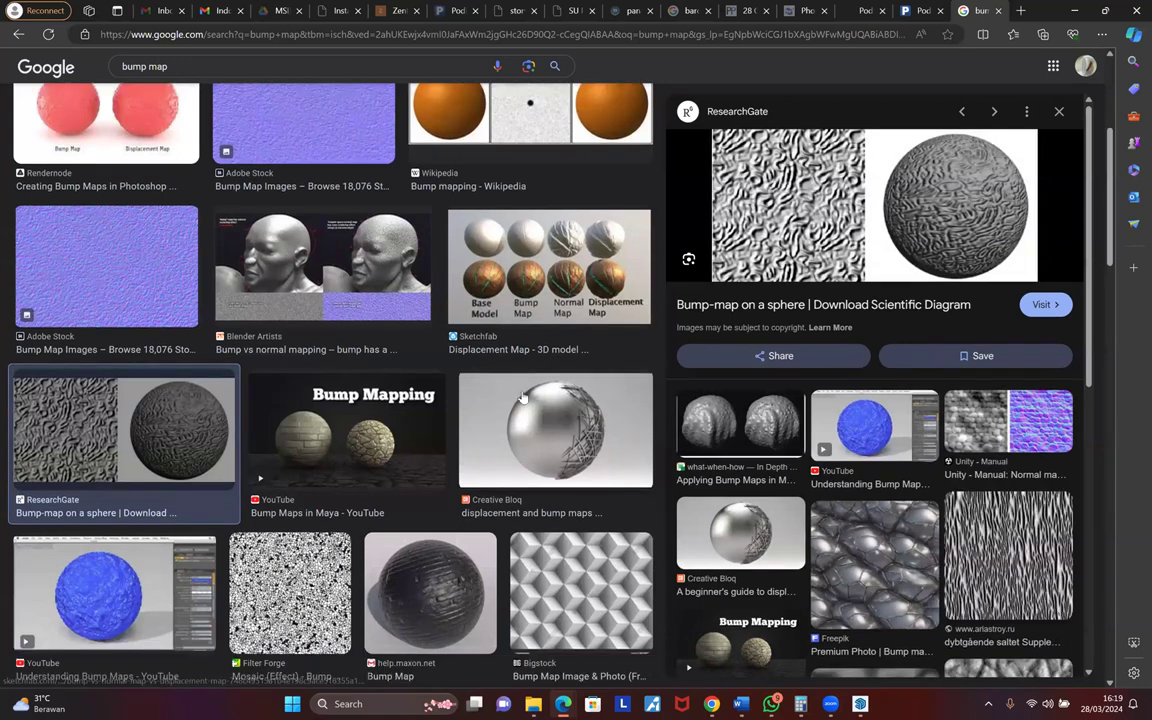
{"action": "scroll", "coordinate": [391, 376], "scroll_direction": "down", "scroll_amount": 3}
{"action": "left_click", "coordinate": [391, 376]}
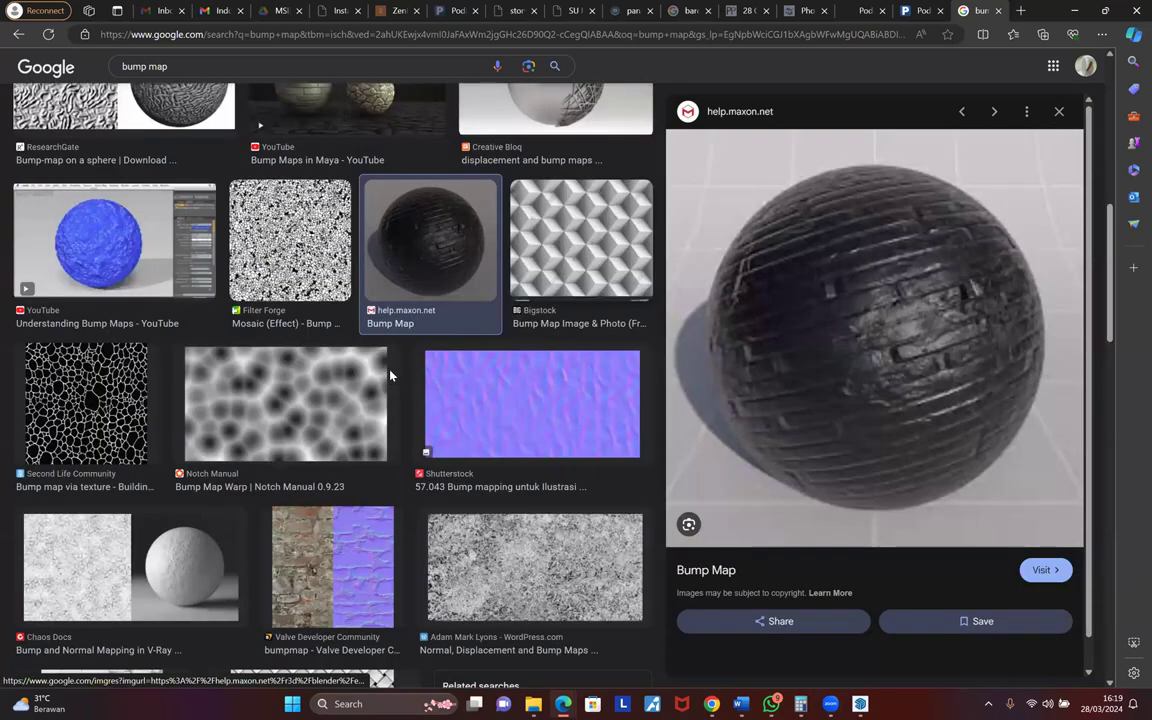
{"action": "key", "text": "Left"}
{"action": "key", "text": "Left"}
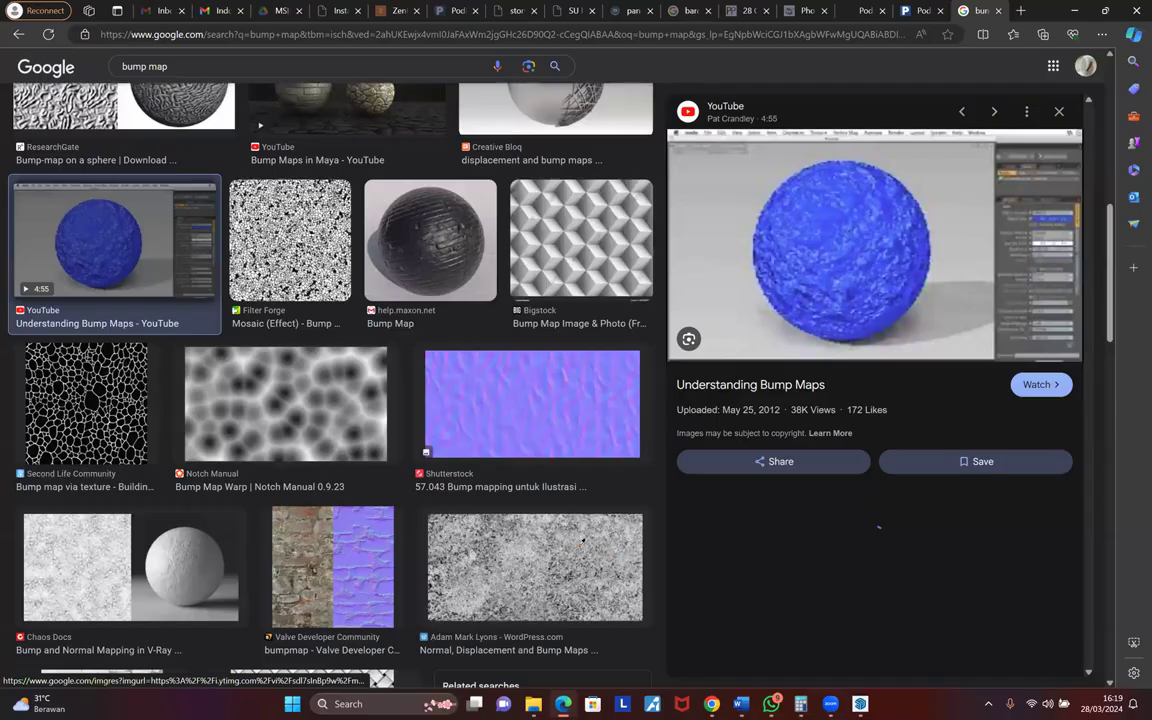
{"action": "key", "text": "alt+Tab"}
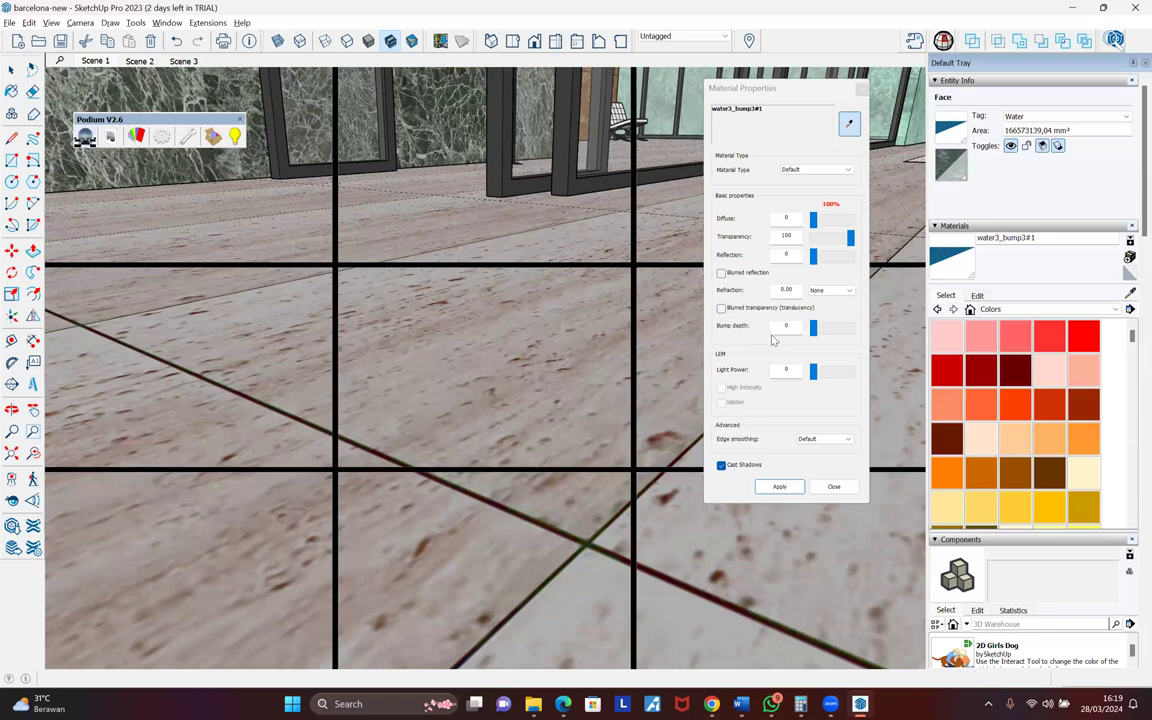
- Zoom out to the building and push the grey rectangle up into a tall box
{"action": "middle_click_drag", "start_coordinate": [387, 428], "coordinate": [591, 334]}
{"action": "scroll", "coordinate": [622, 440], "scroll_direction": "down", "scroll_amount": 5}
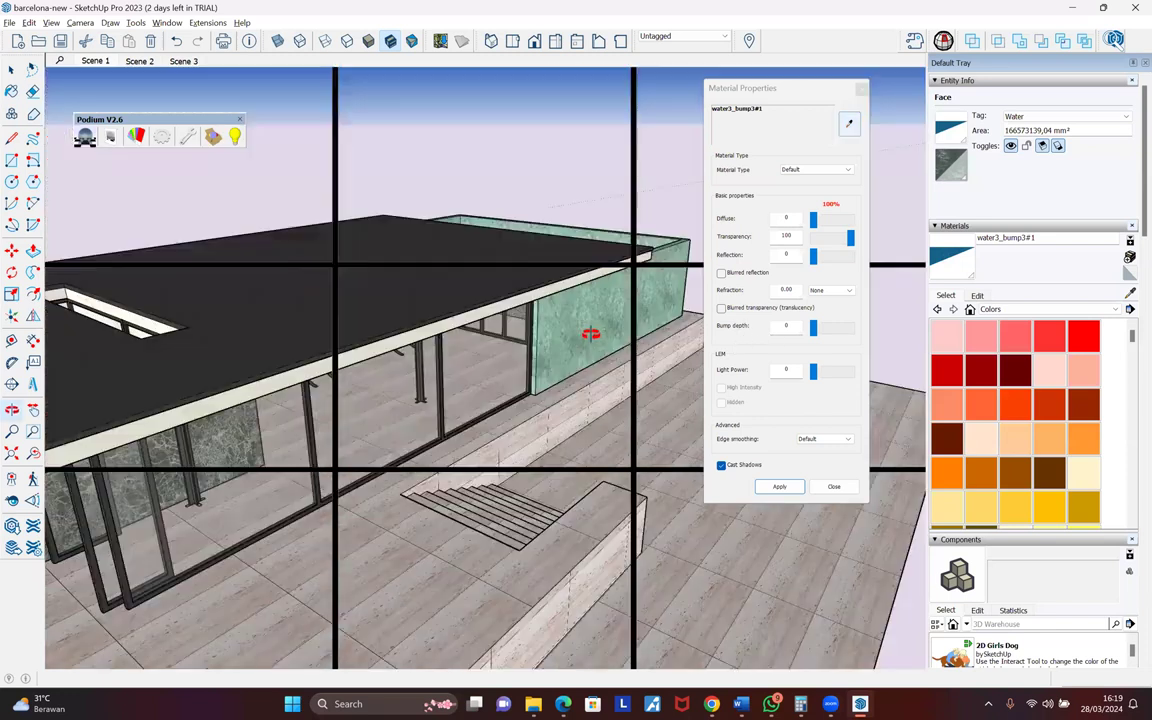
{"action": "scroll", "coordinate": [663, 591], "scroll_direction": "down", "scroll_amount": 3}
{"action": "scroll", "coordinate": [663, 600], "scroll_direction": "down", "scroll_amount": 3}
{"action": "key", "text": "p"}
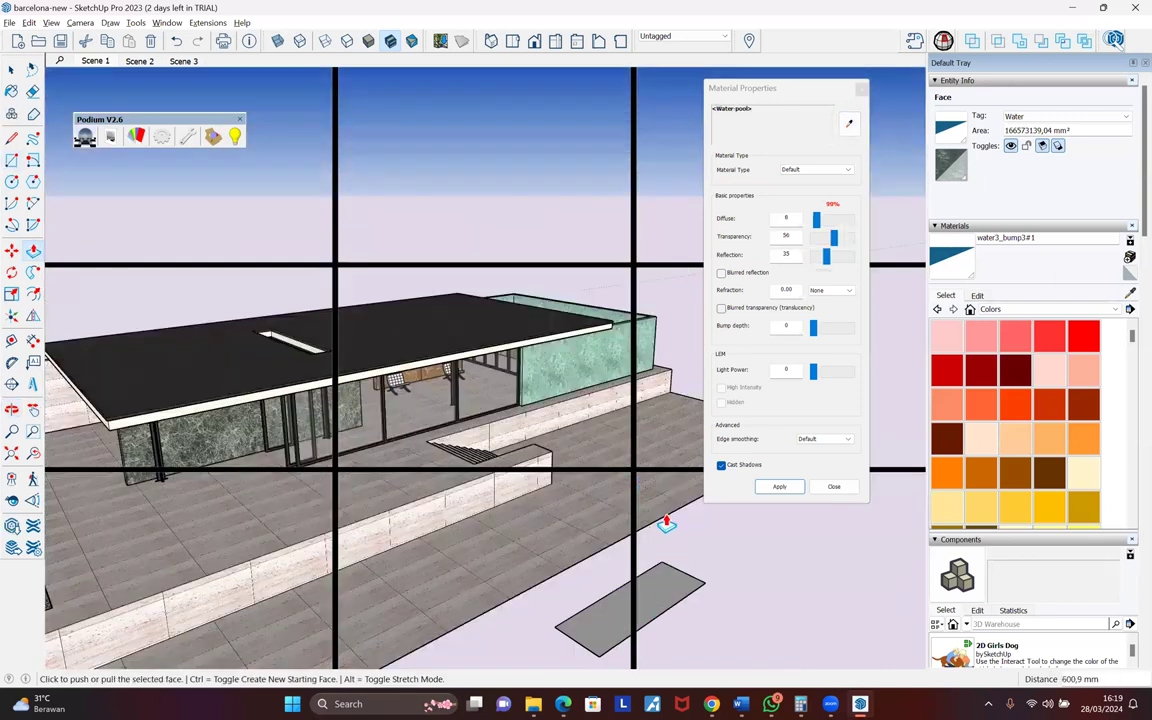
{"action": "key", "text": "space"}
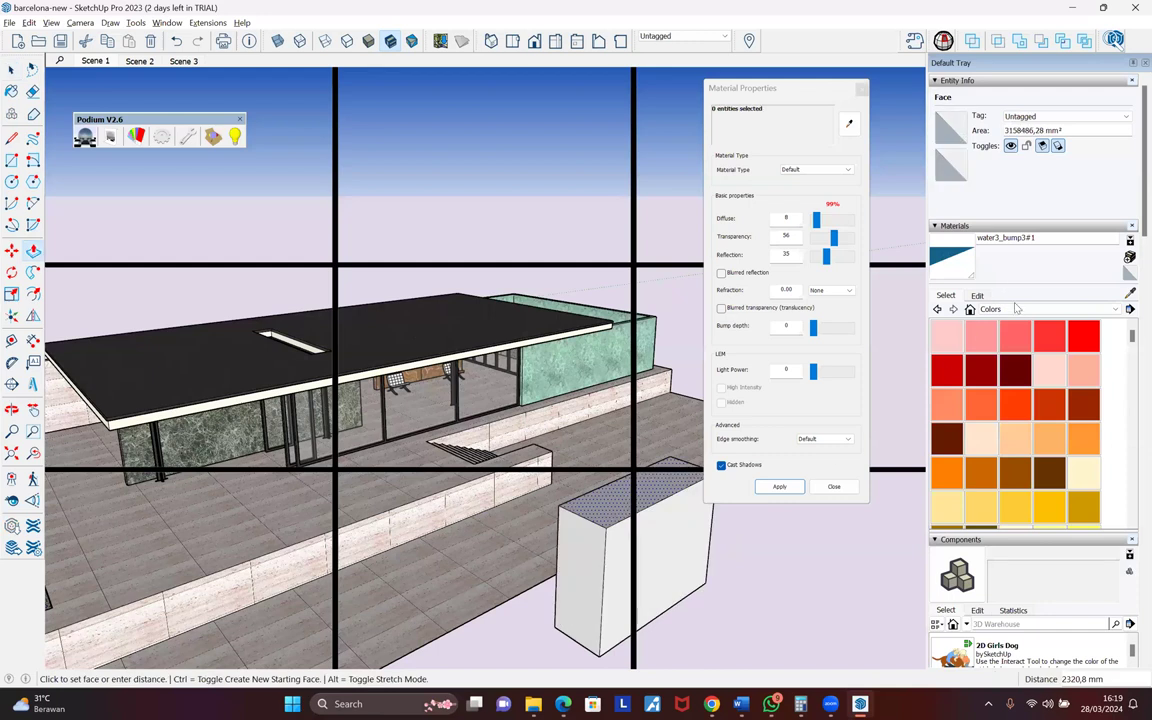
- Pick Stone Flagstone Ashlar from the Brick, Cladding and Siding material collection
{"action": "left_click", "coordinate": [1018, 309]}
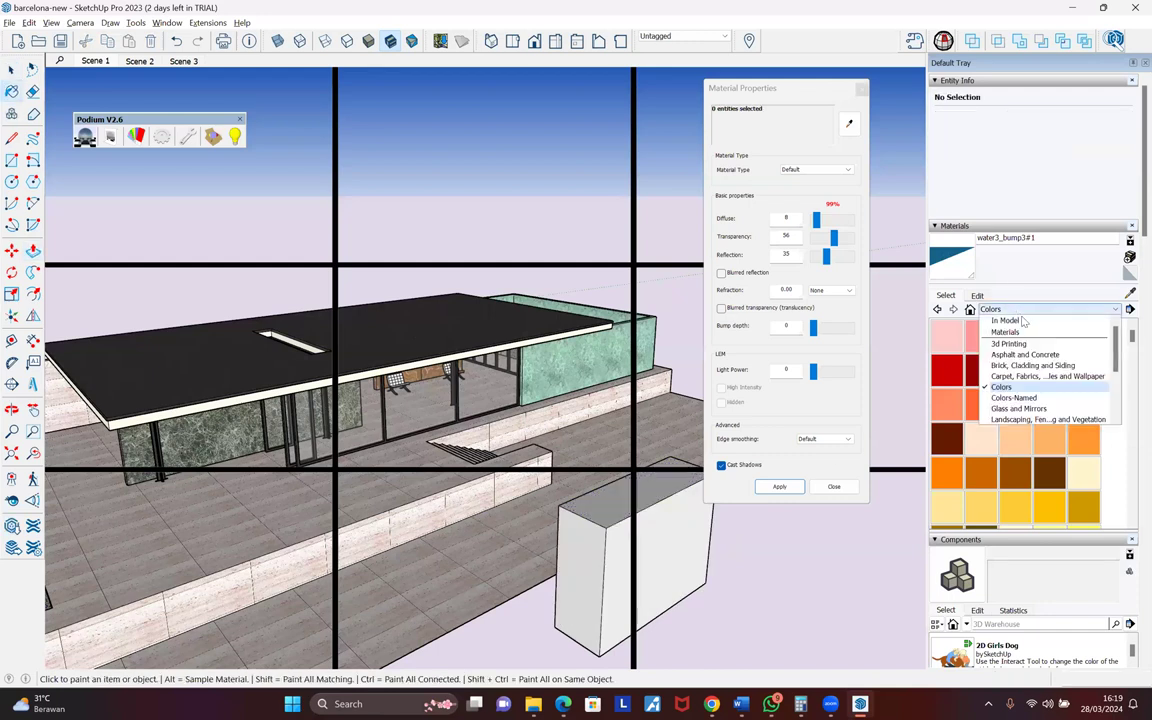
{"action": "left_click", "coordinate": [1032, 365]}
{"action": "left_click", "coordinate": [1015, 370]}
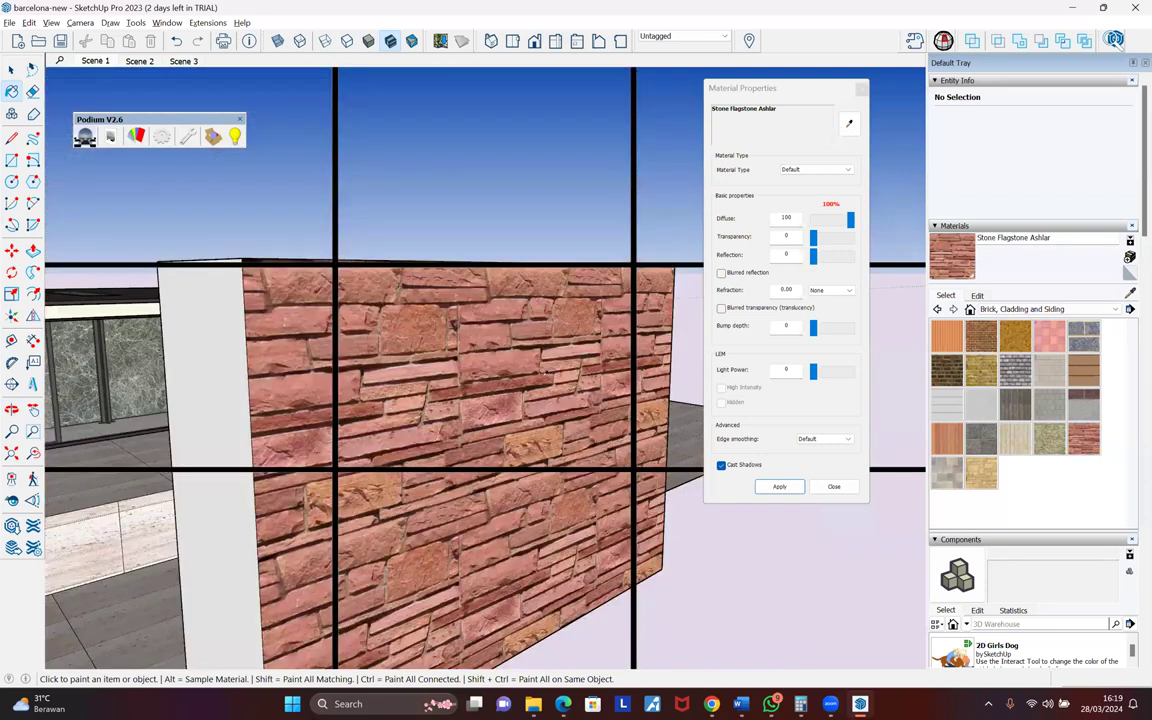
- Sample the block's Stone Flagstone Ashlar material in Podium and raise its bump depth to 33
{"action": "left_click", "coordinate": [757, 362]}
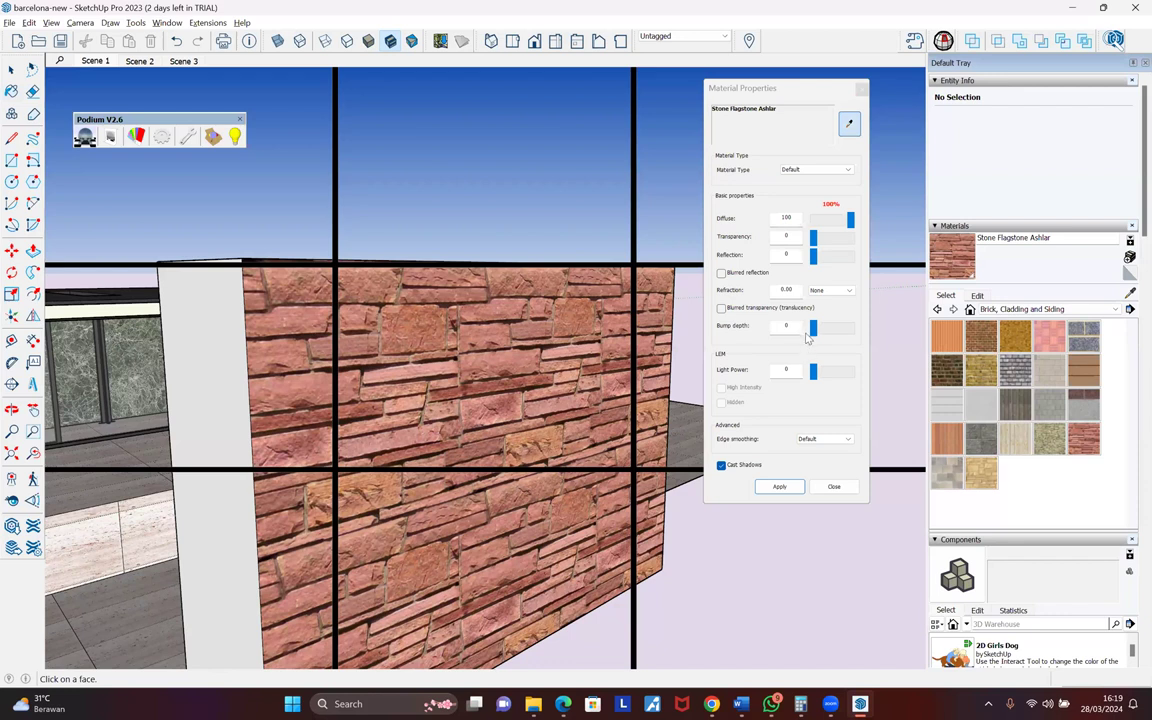
{"action": "left_click_drag", "start_coordinate": [813, 328], "coordinate": [828, 334]}
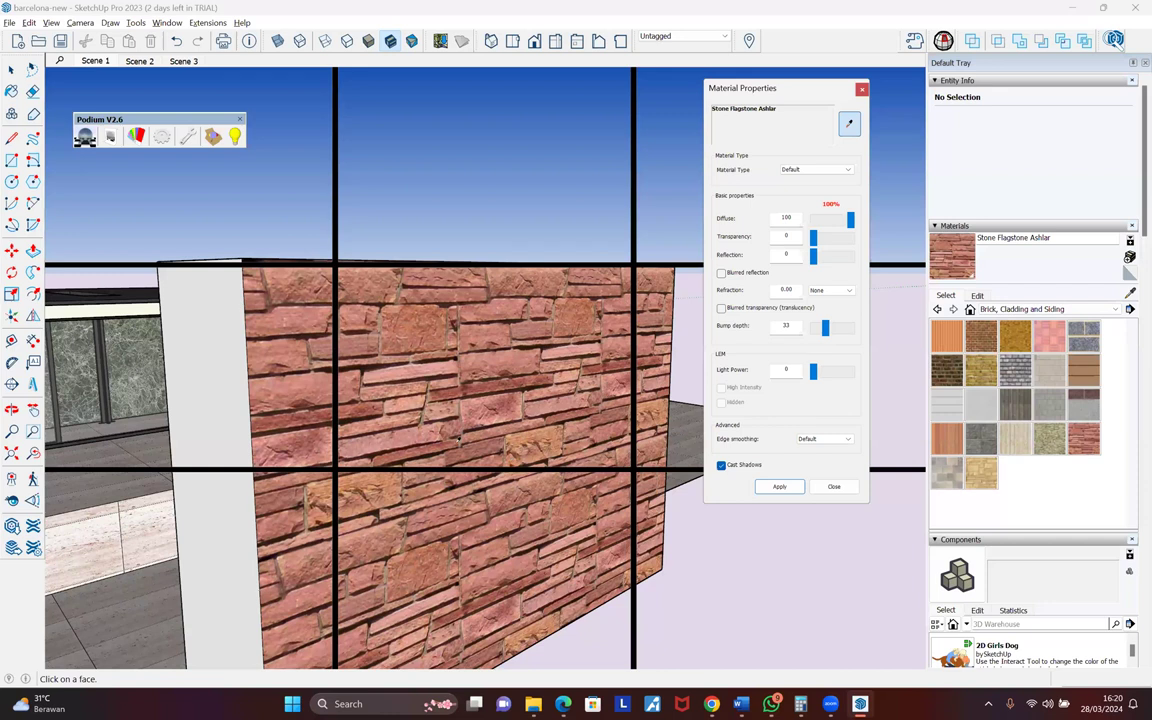
{"action": "scroll", "coordinate": [462, 438], "scroll_direction": "up", "scroll_amount": 1}
- Orbit around the pavilion to inspect the stone-clad block from other angles
{"action": "middle_click_drag", "start_coordinate": [485, 420], "coordinate": [534, 348]}
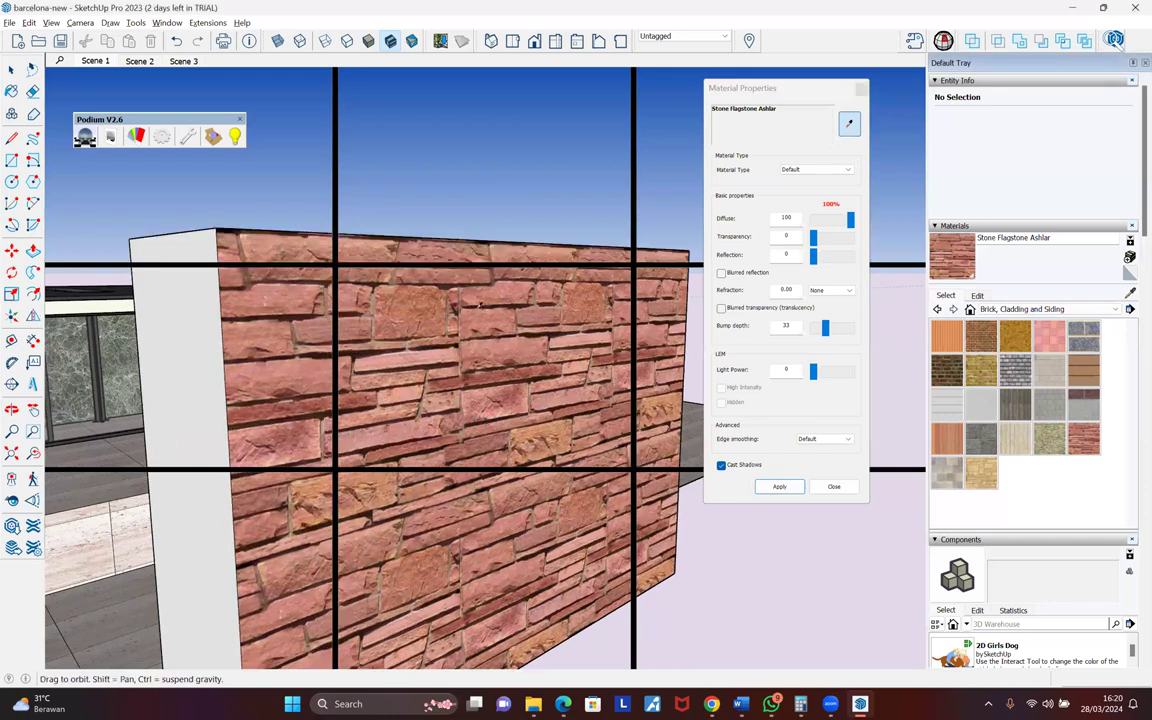
{"action": "scroll", "coordinate": [417, 273], "scroll_direction": "up", "scroll_amount": 2}
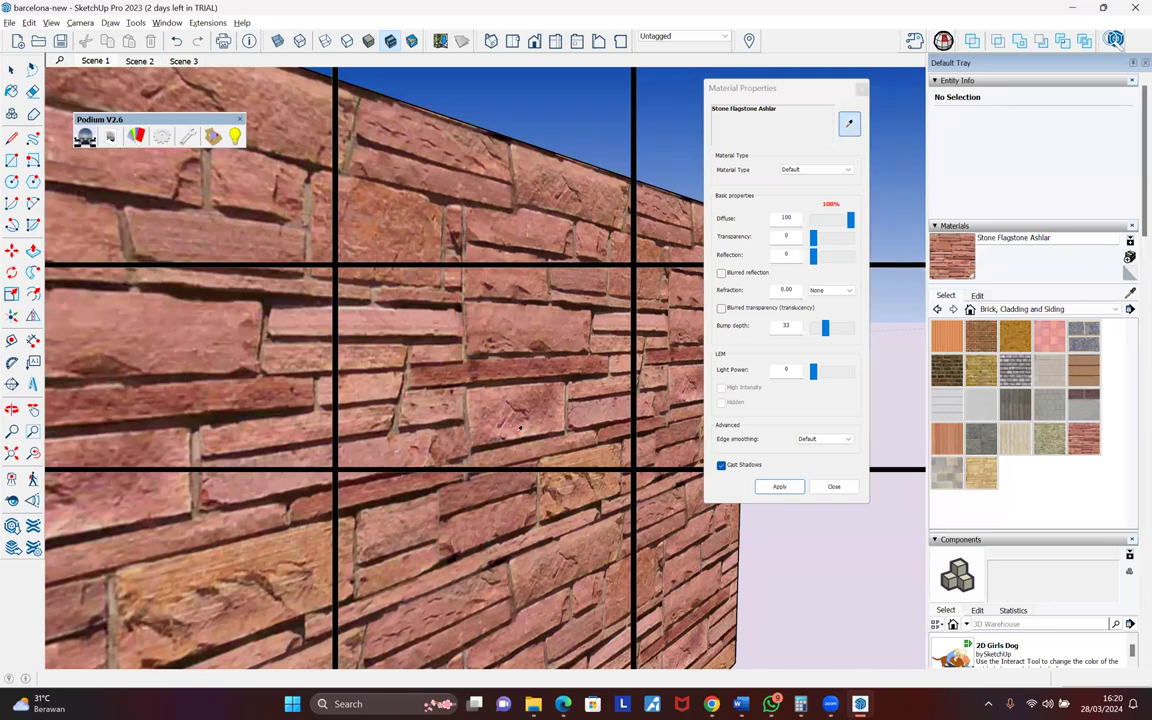
{"action": "scroll", "coordinate": [519, 428], "scroll_direction": "down", "scroll_amount": 3}
{"action": "scroll", "coordinate": [540, 452], "scroll_direction": "down", "scroll_amount": 1}
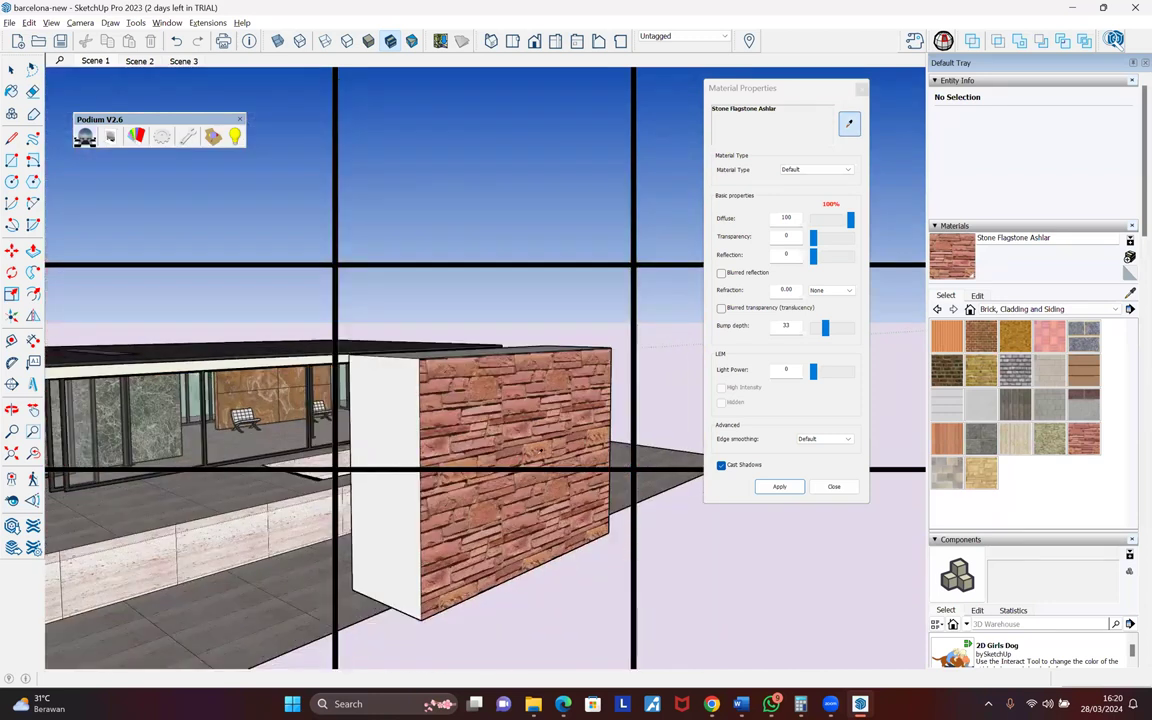
{"action": "middle_click_drag", "start_coordinate": [540, 452], "coordinate": [540, 452]}
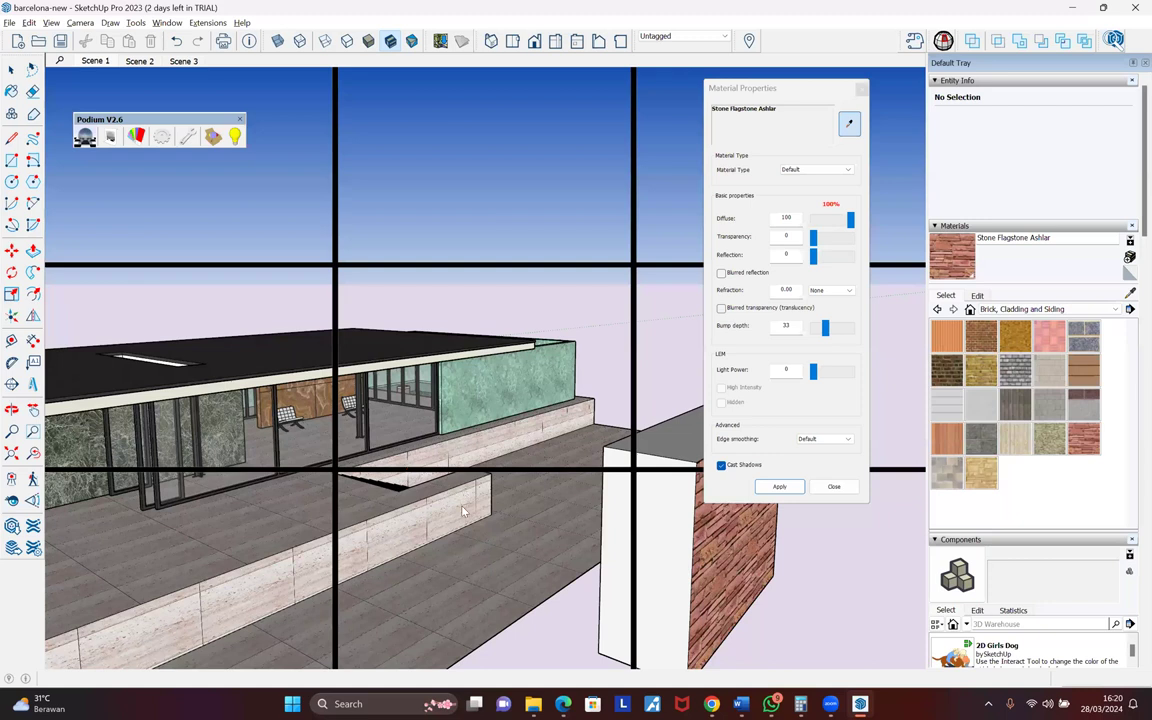
{"action": "key", "text": "alt+Tab"}
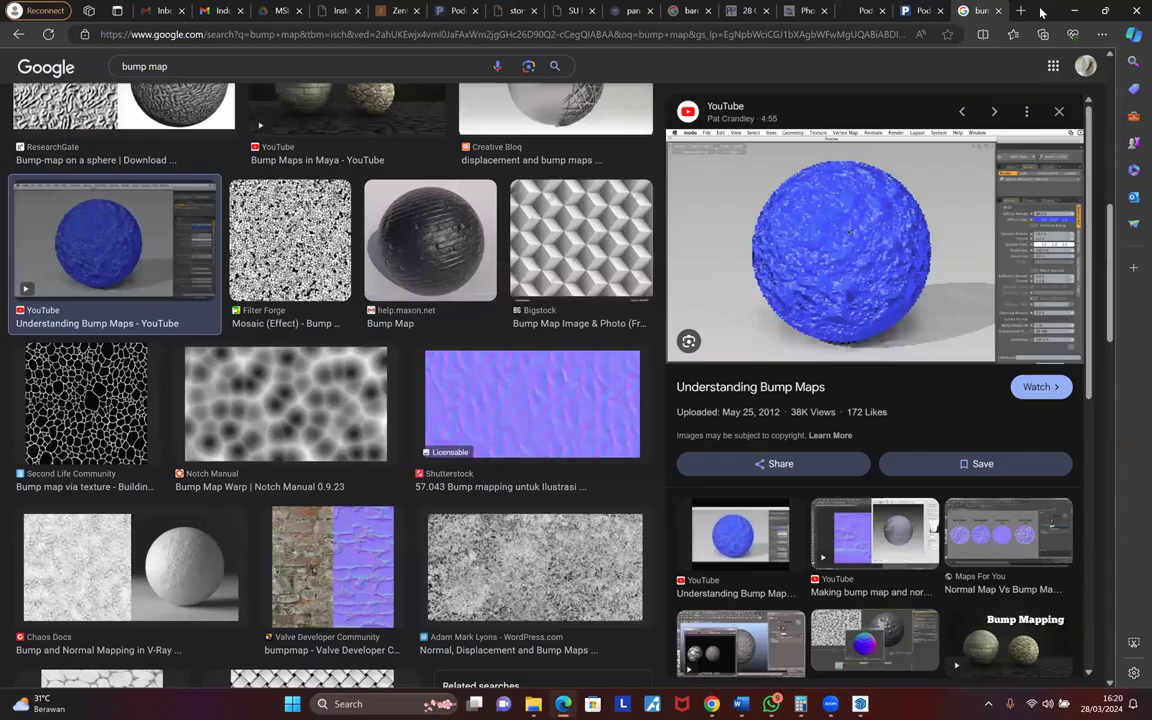
- Go to the polyhaven.com site in a new browser tab
{"action": "left_click", "coordinate": [1023, 12]}
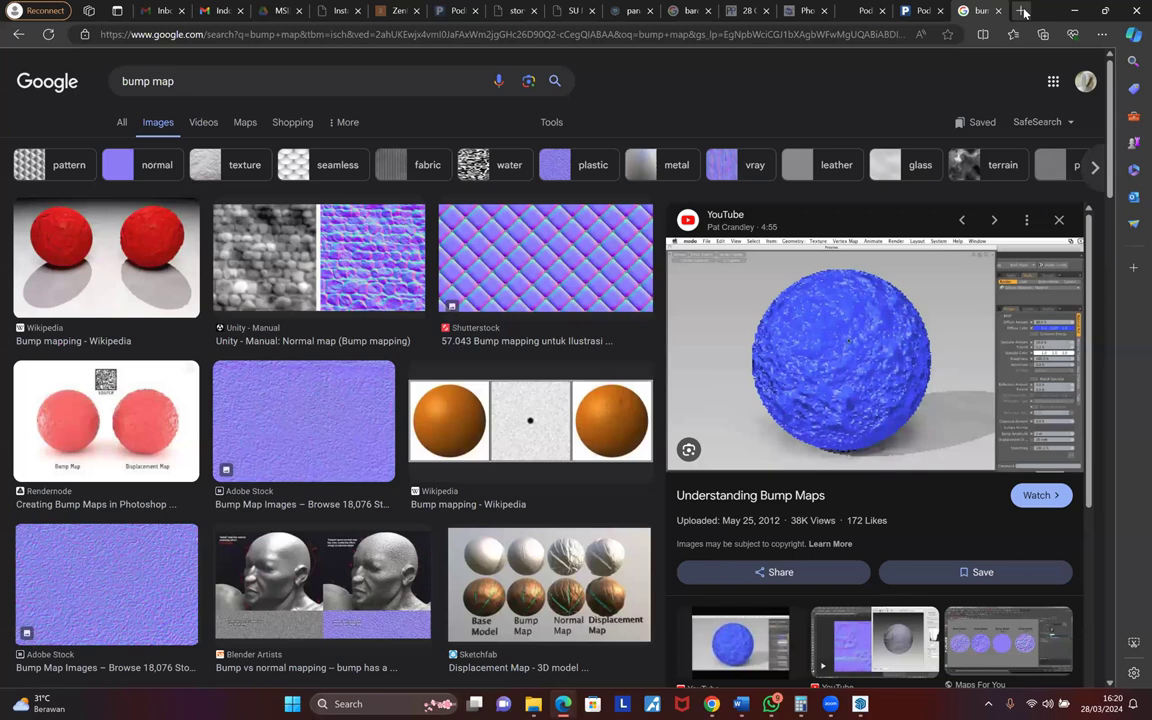
{"action": "left_click", "coordinate": [1023, 12]}
{"action": "type", "text": "polyhaven.com"}
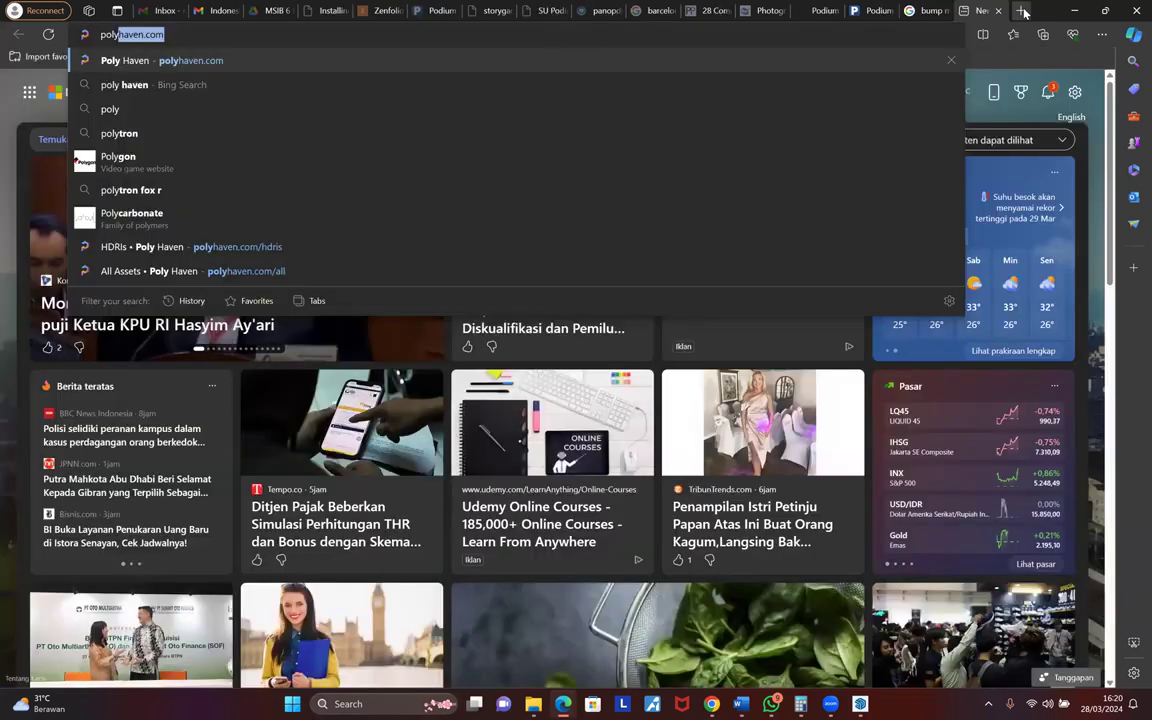
{"action": "key", "text": "Return"}
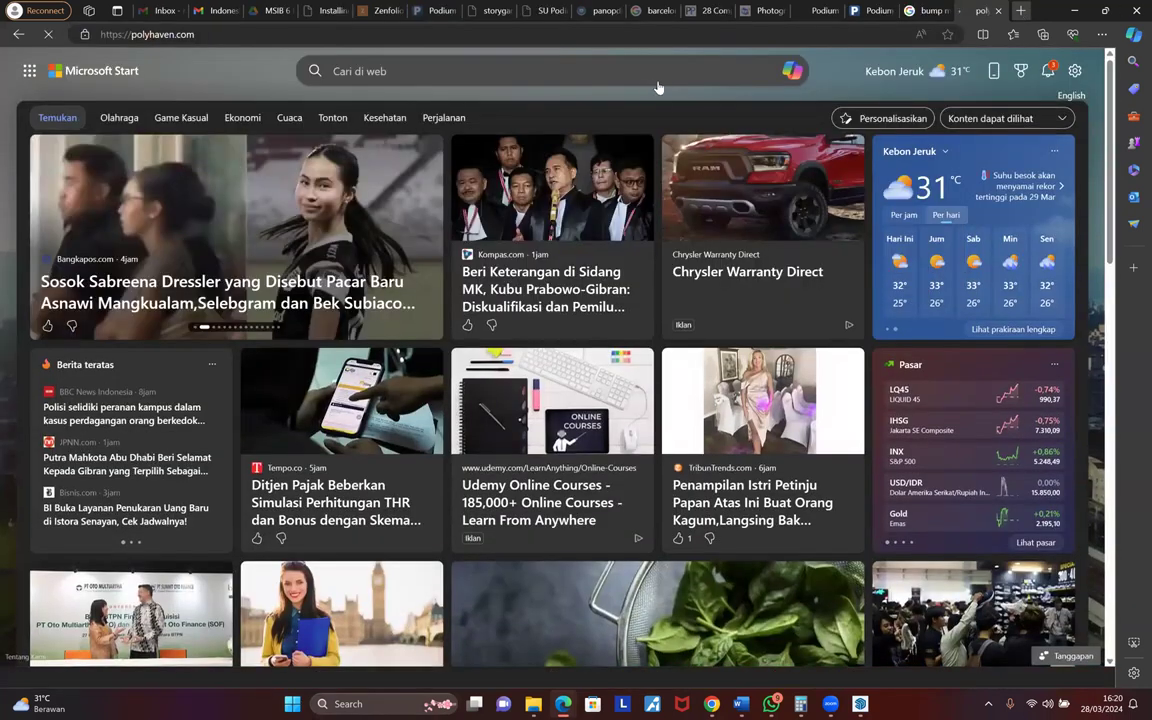
- Browse Poly Haven's Textures gallery and open the Wood Floor Worn texture page
{"action": "left_click", "coordinate": [666, 67]}
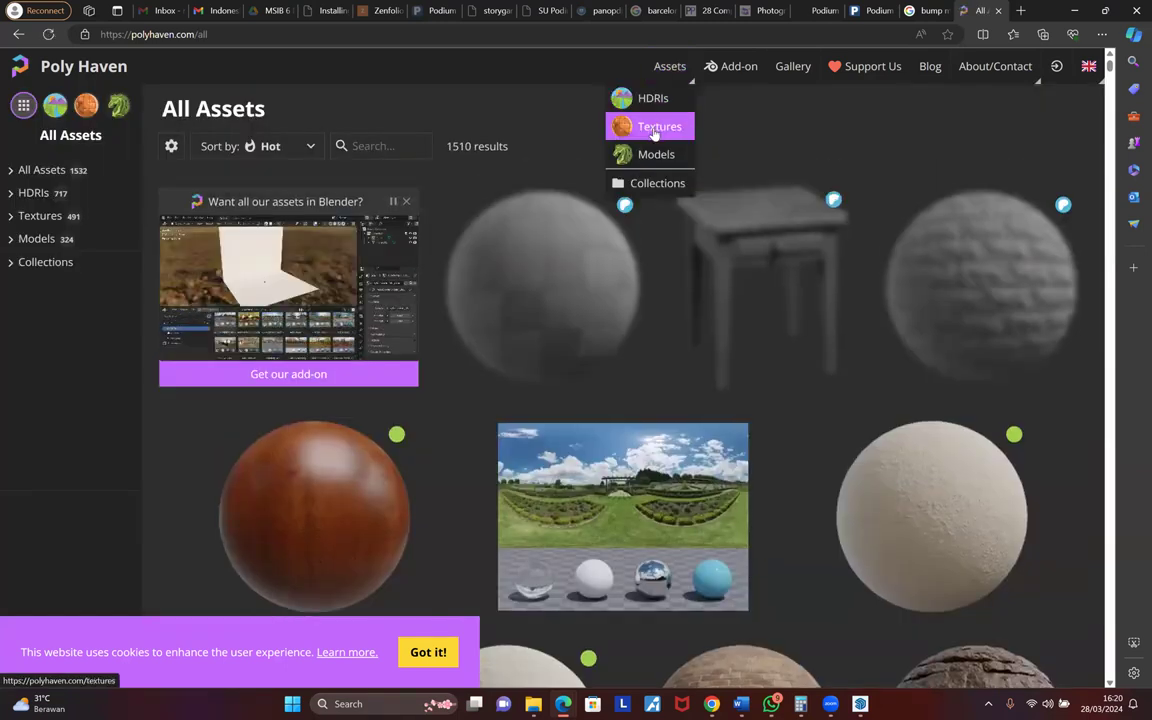
{"action": "left_click", "coordinate": [655, 127]}
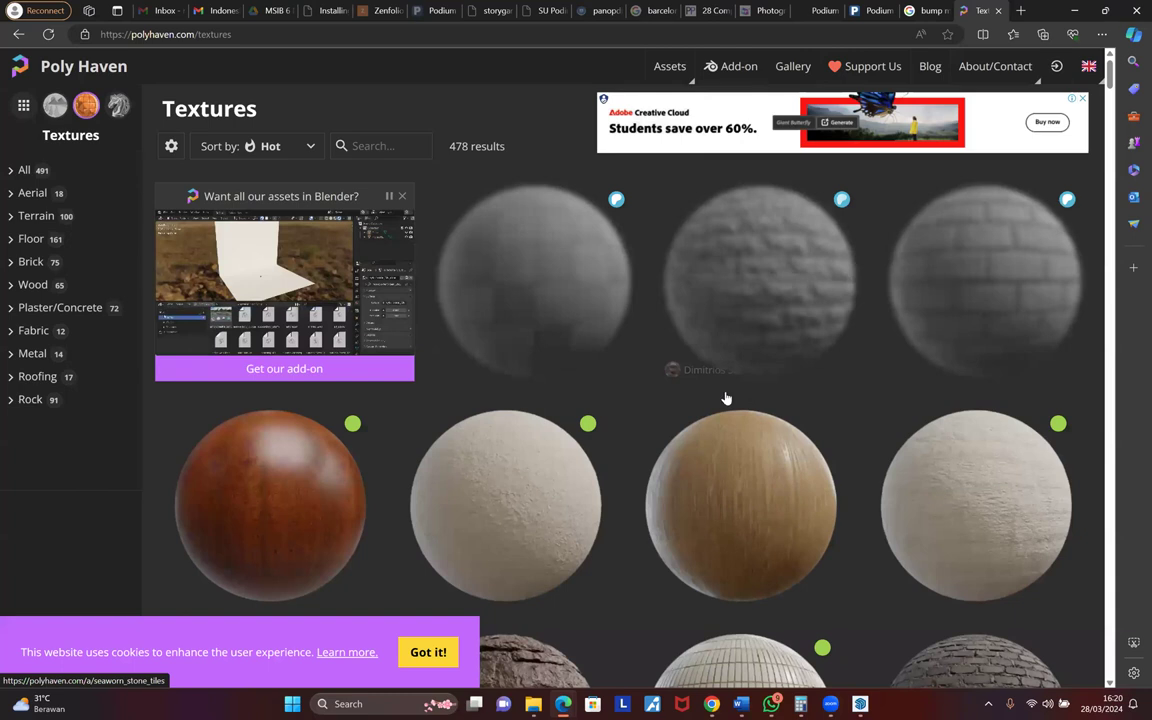
{"action": "scroll", "coordinate": [505, 368], "scroll_direction": "down", "scroll_amount": 4}
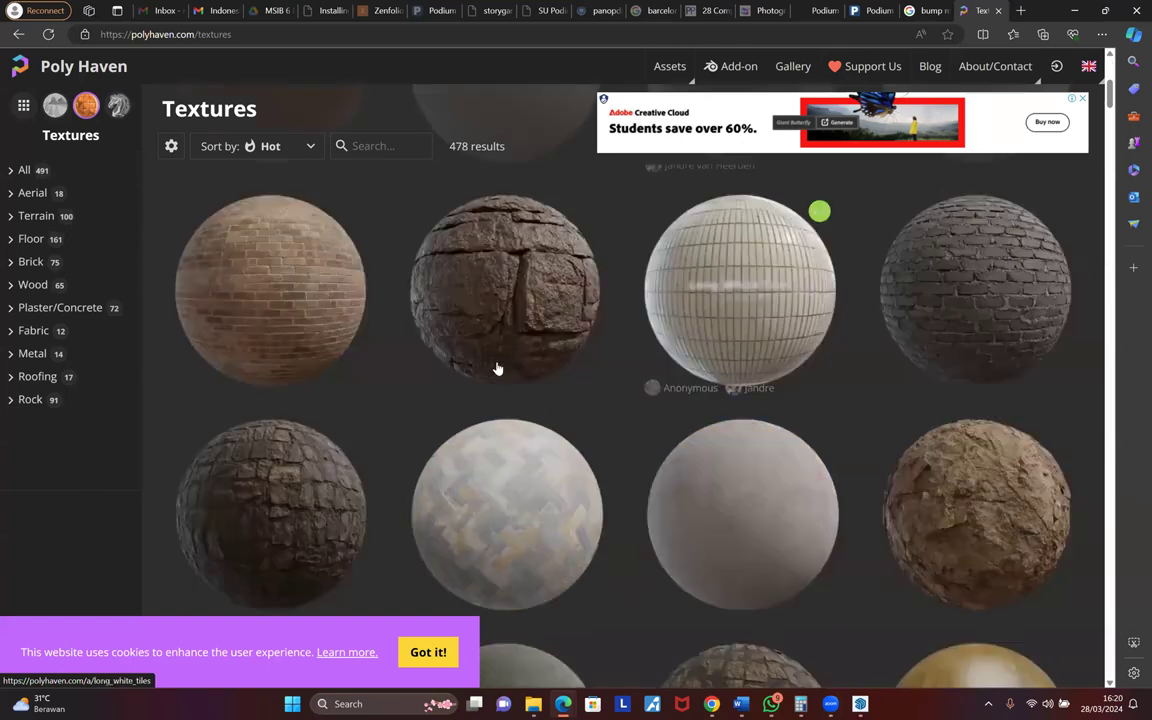
{"action": "scroll", "coordinate": [498, 368], "scroll_direction": "down", "scroll_amount": 2}
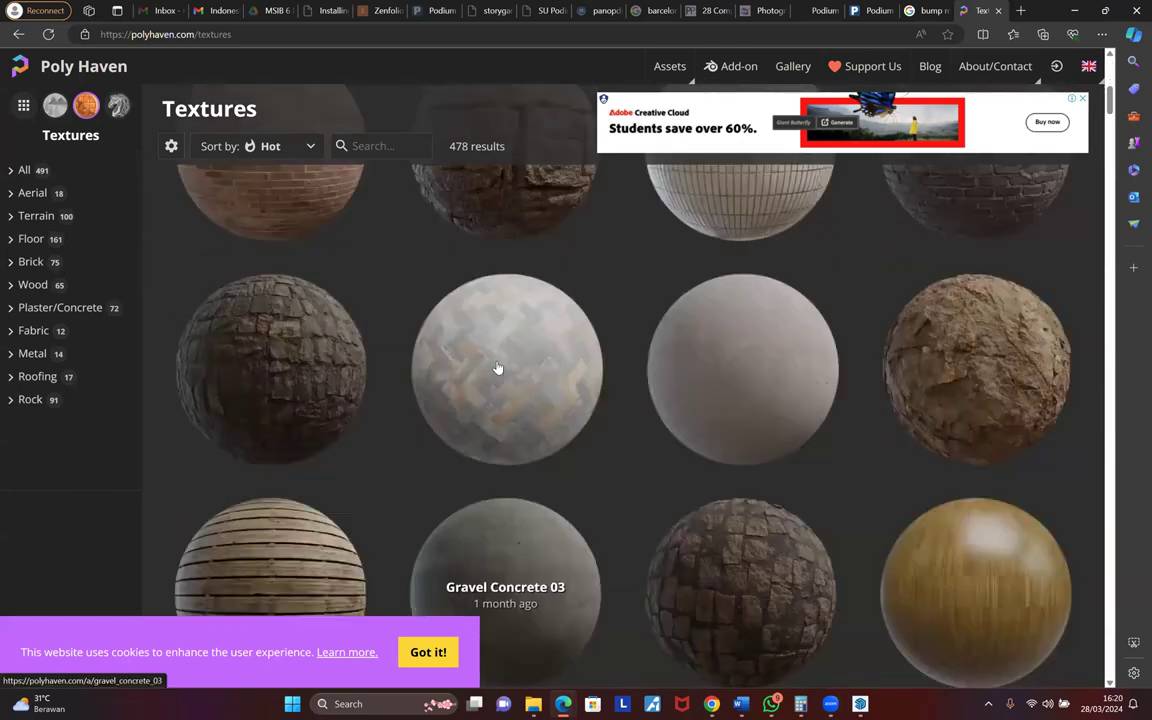
{"action": "scroll", "coordinate": [498, 368], "scroll_direction": "down", "scroll_amount": 3}
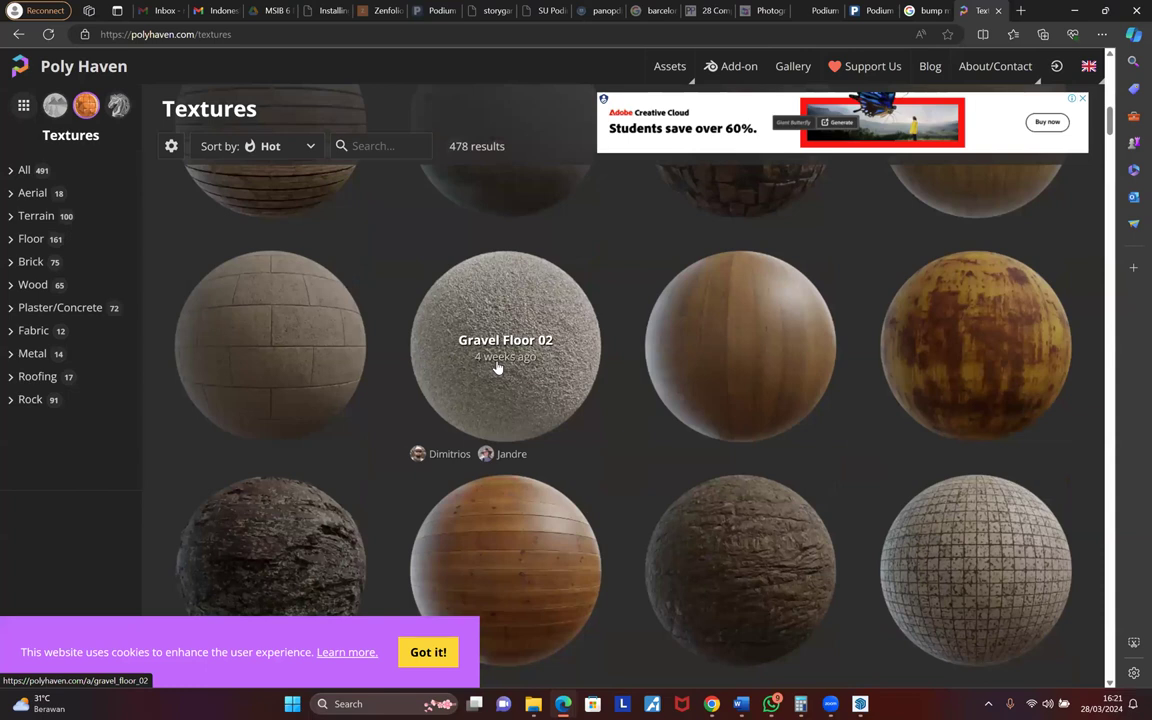
{"action": "scroll", "coordinate": [498, 368], "scroll_direction": "down", "scroll_amount": 1}
{"action": "scroll", "coordinate": [507, 294], "scroll_direction": "down", "scroll_amount": 2}
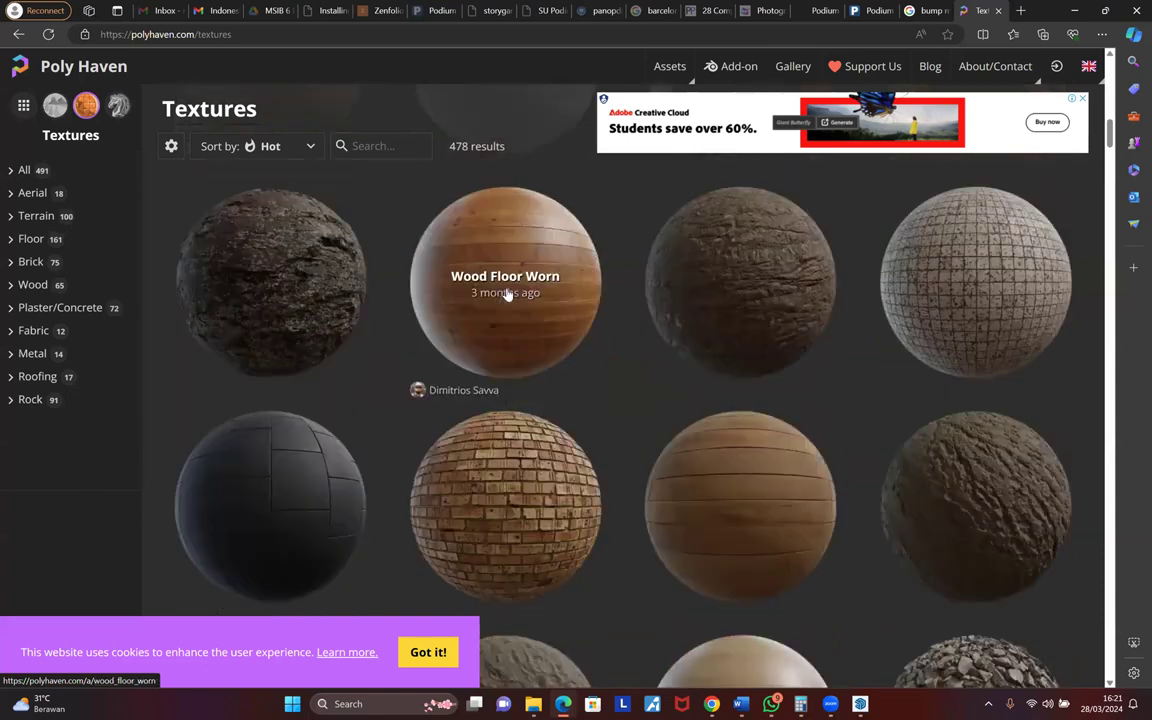
{"action": "left_click", "coordinate": [497, 409]}
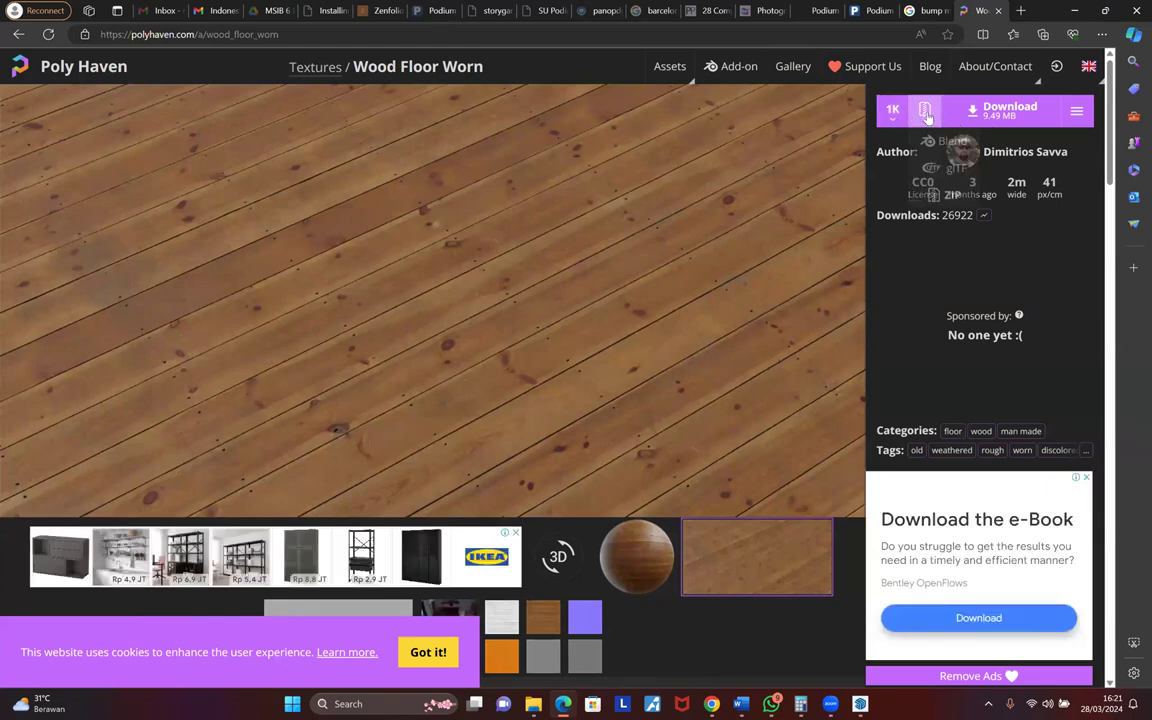
- Download Wood Floor Worn at 1K as a ZIP and show wood_floor_worn_1k.zip in its folder
{"action": "left_click", "coordinate": [893, 112]}
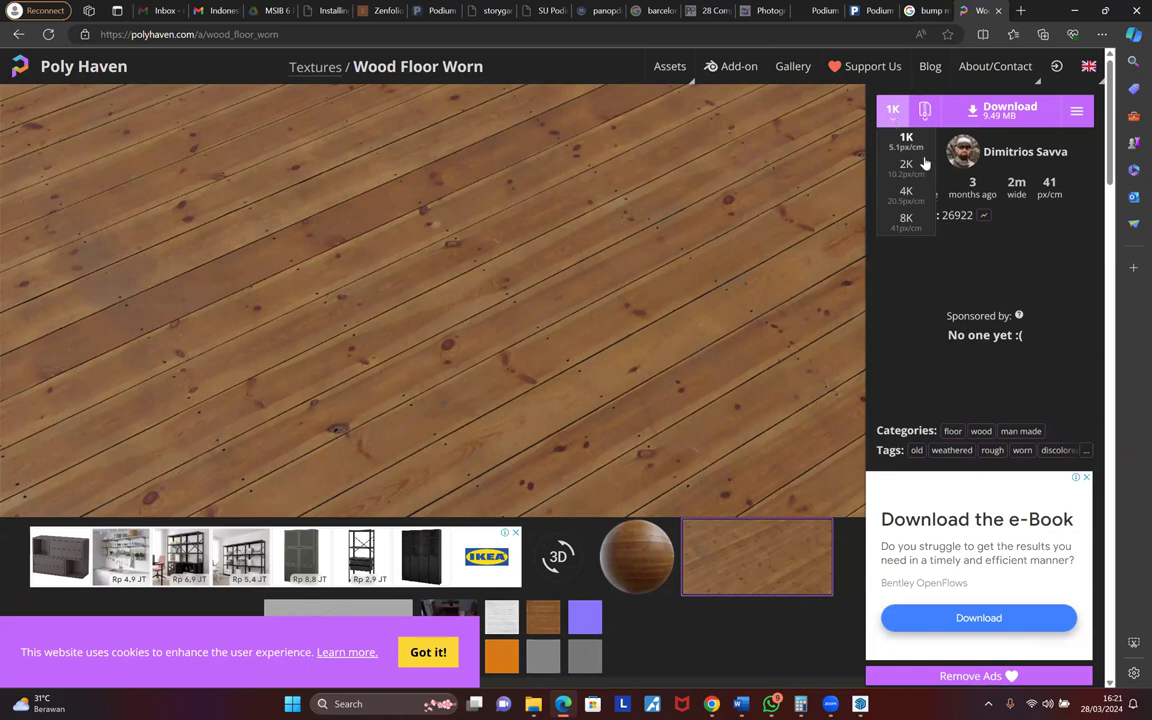
{"action": "left_click", "coordinate": [925, 110]}
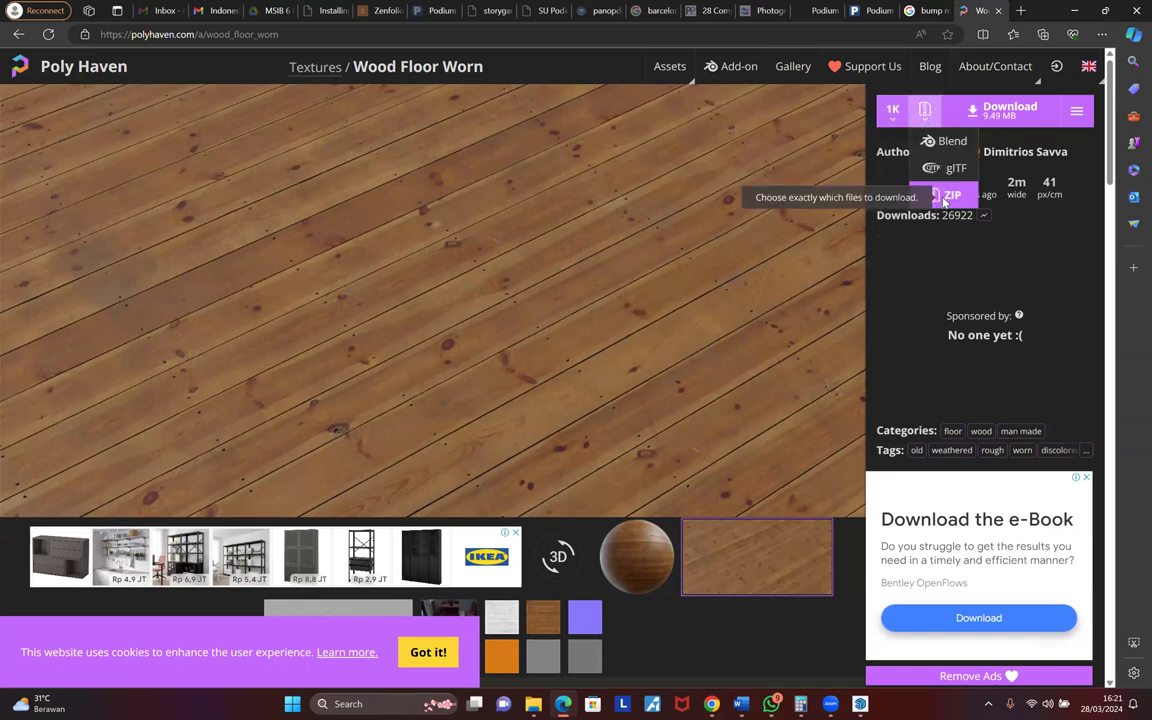
{"action": "left_click", "coordinate": [943, 197]}
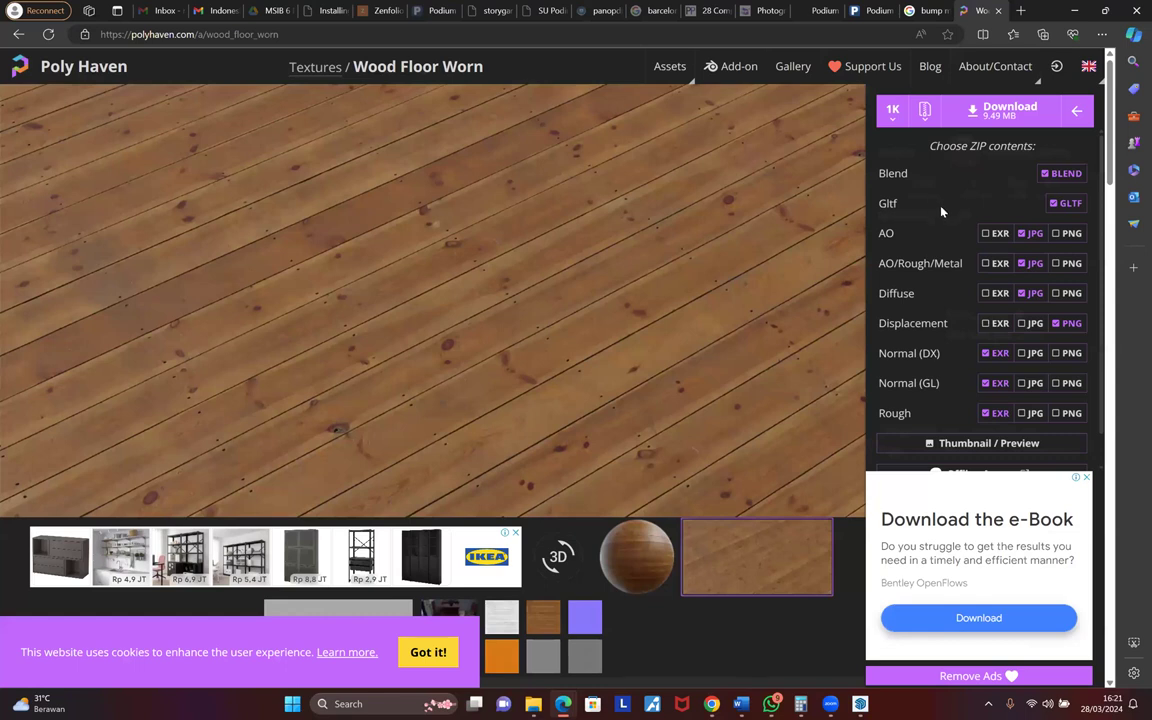
{"action": "scroll", "coordinate": [949, 305], "scroll_direction": "down", "scroll_amount": 1}
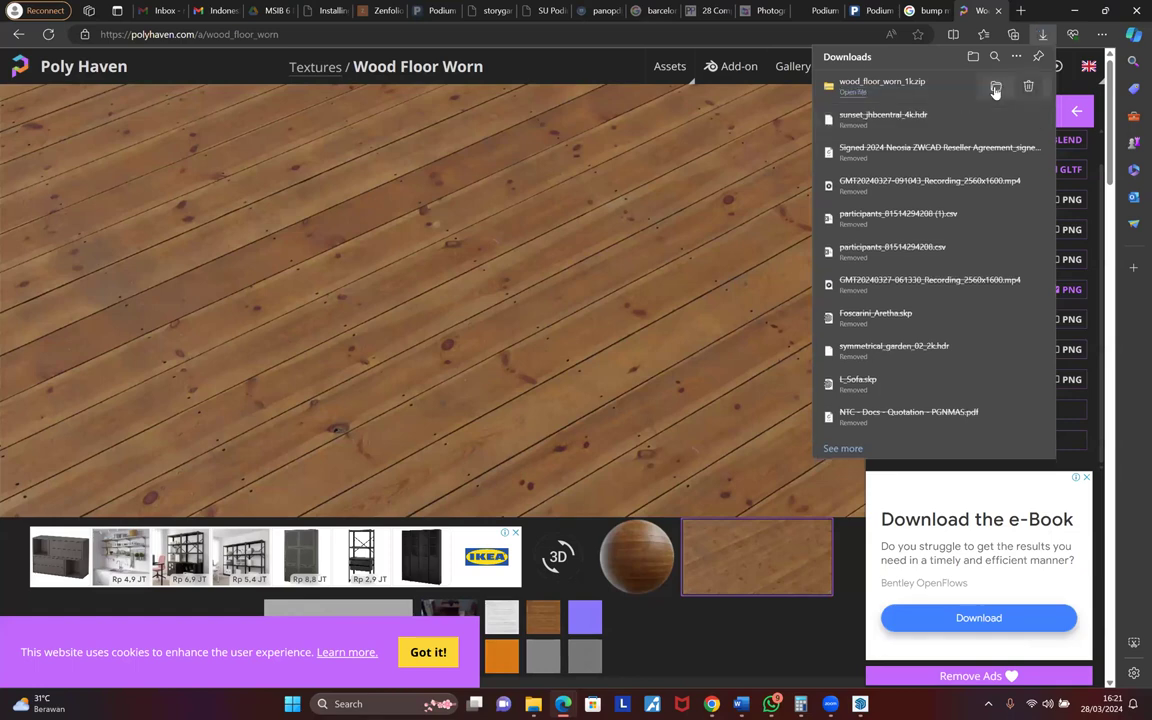
{"action": "left_click", "coordinate": [994, 87]}
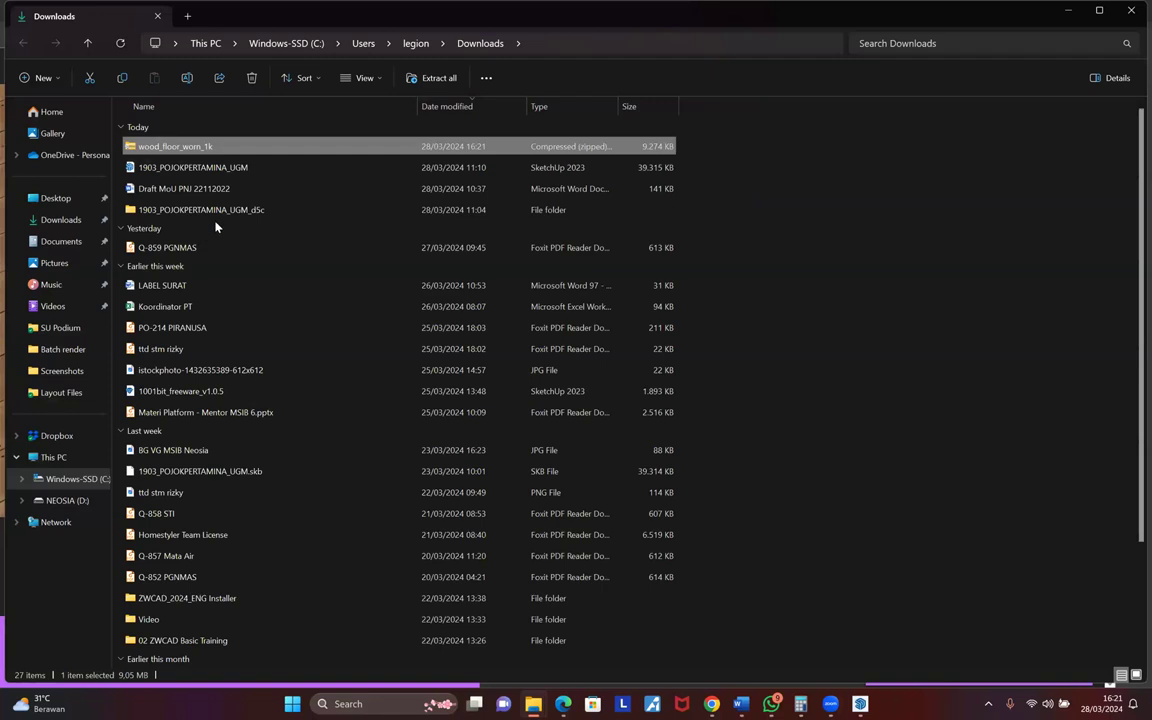
- Open the wood_floor_worn_1k zip in Windows Explorer and enter its textures folder
{"action": "right_click", "coordinate": [192, 150]}
{"action": "mouse_move", "coordinate": [300, 212]}
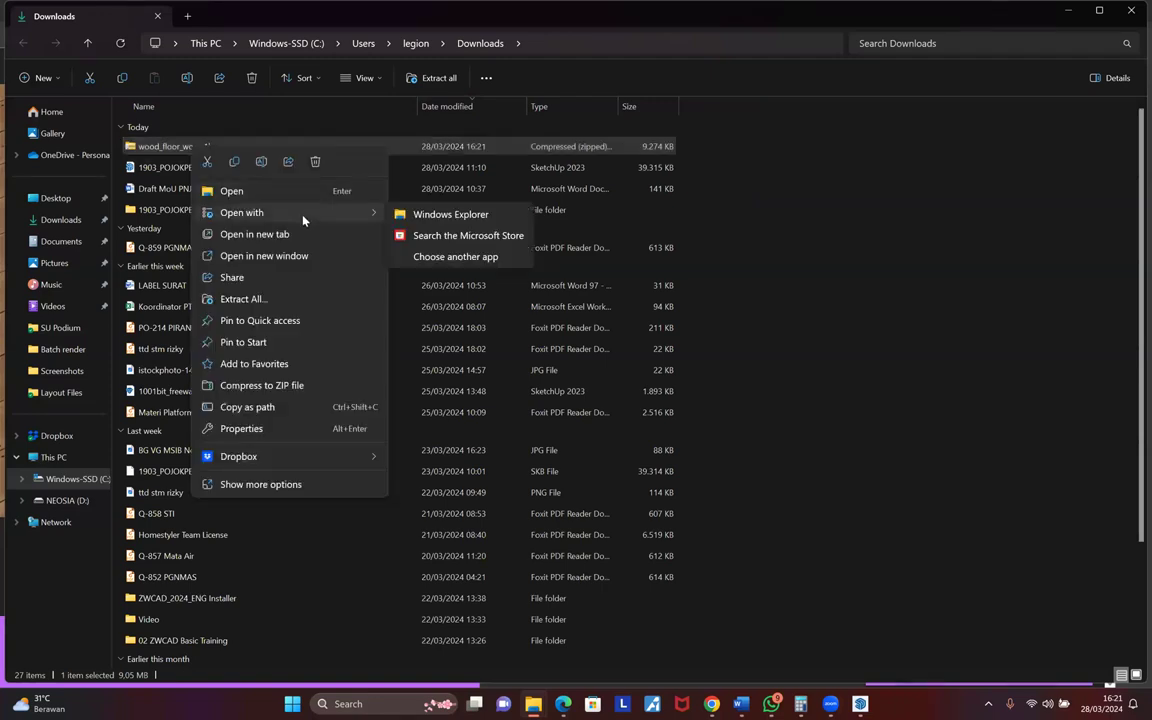
{"action": "left_click", "coordinate": [412, 216]}
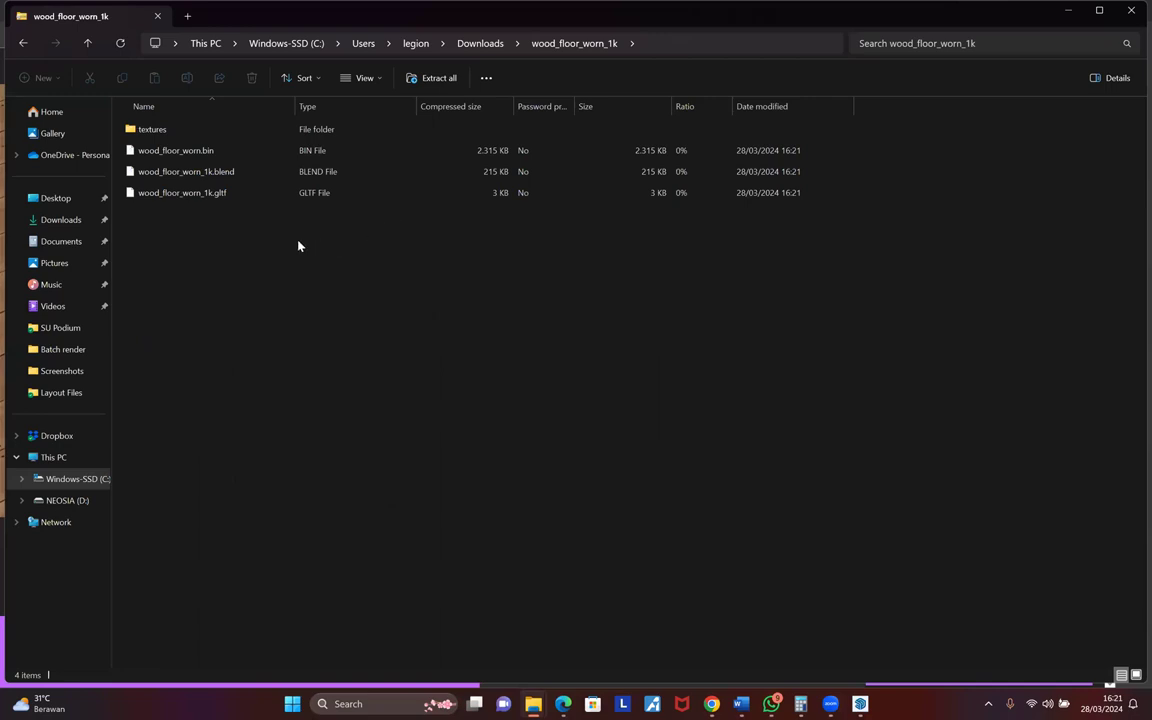
{"action": "double_click", "coordinate": [150, 130]}
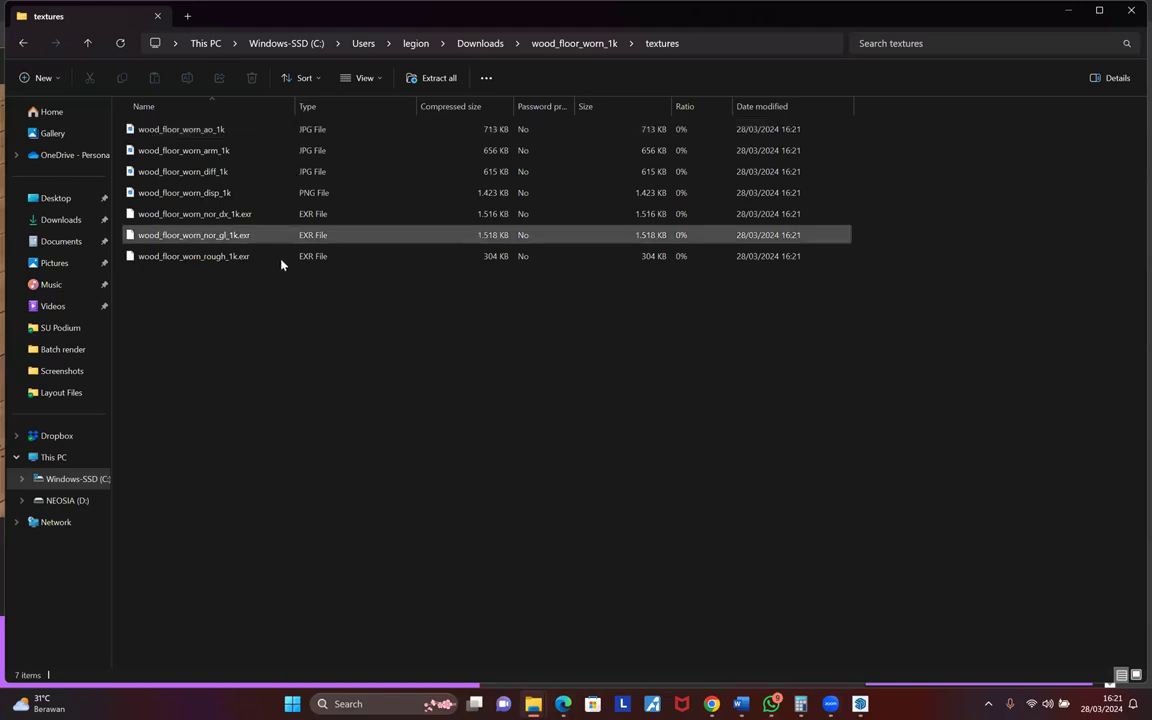
- Preview the wood_floor_worn disp_1k and diff_1k maps, then return to SketchUp
{"action": "left_click", "coordinate": [226, 192]}
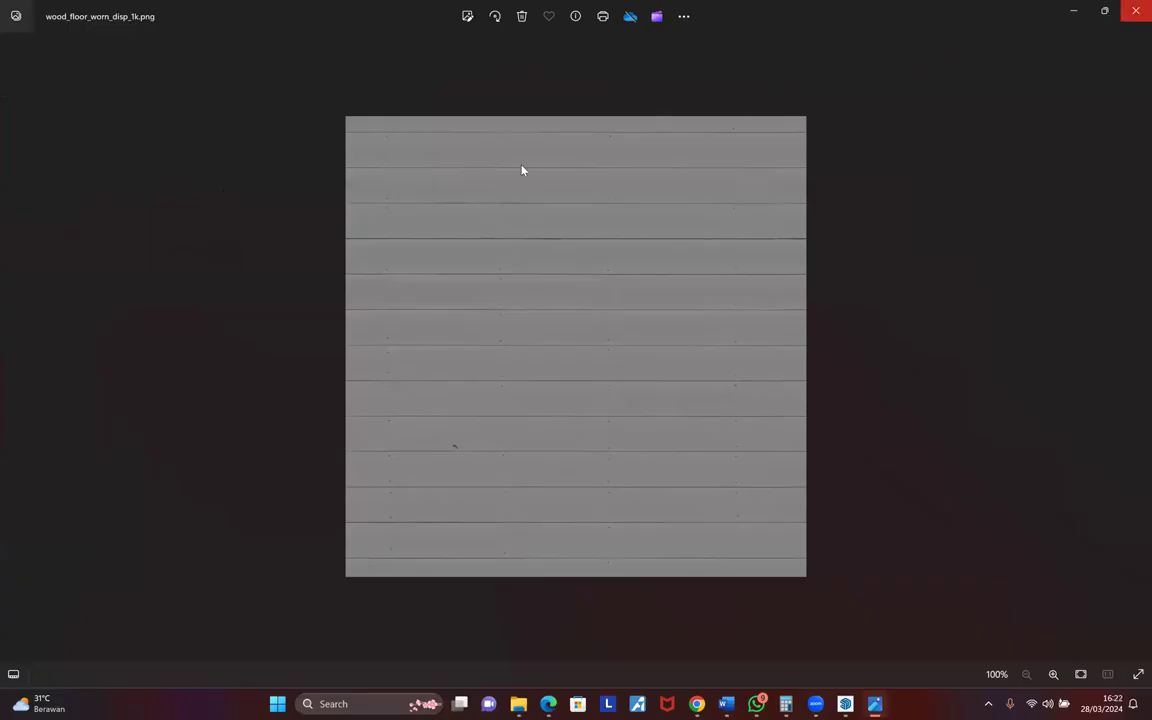
{"action": "key", "text": "alt+F4"}
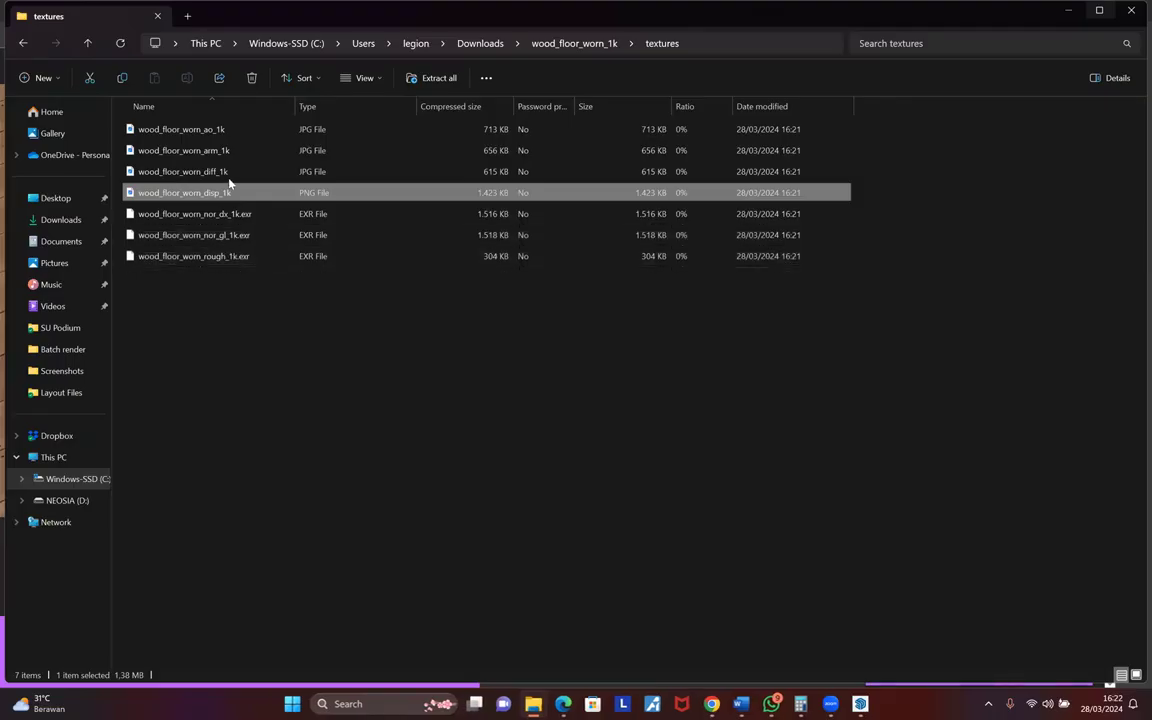
{"action": "double_click", "coordinate": [229, 174]}
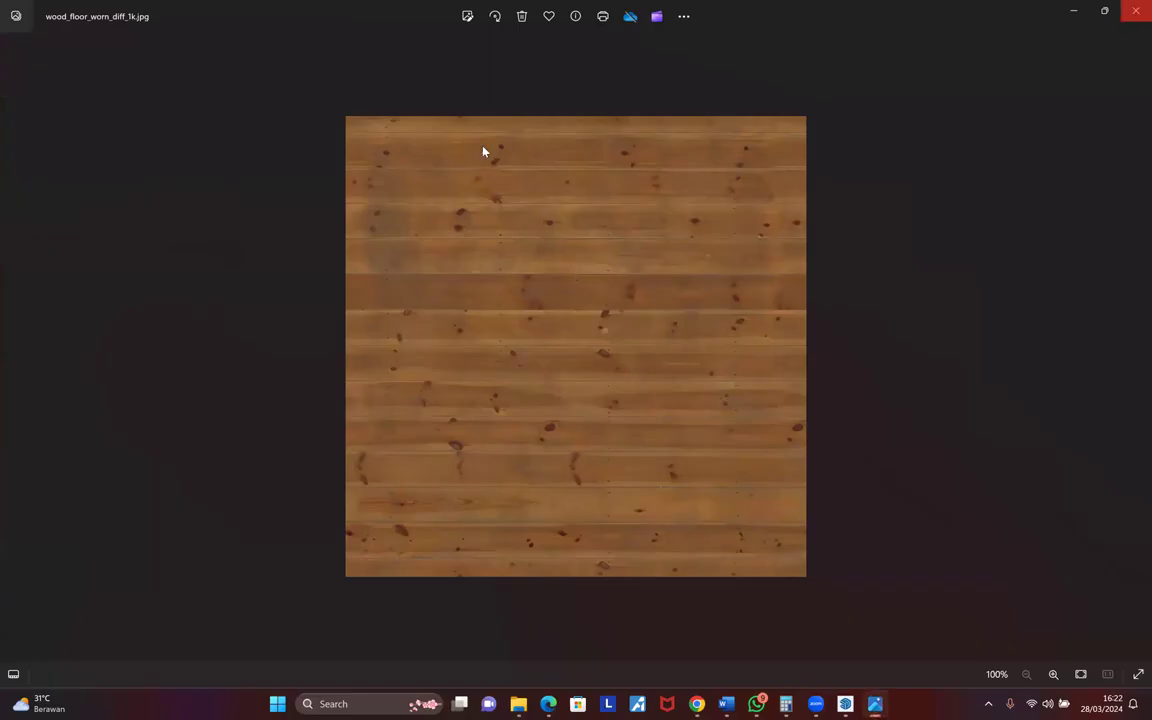
{"action": "key", "text": "alt+F4"}
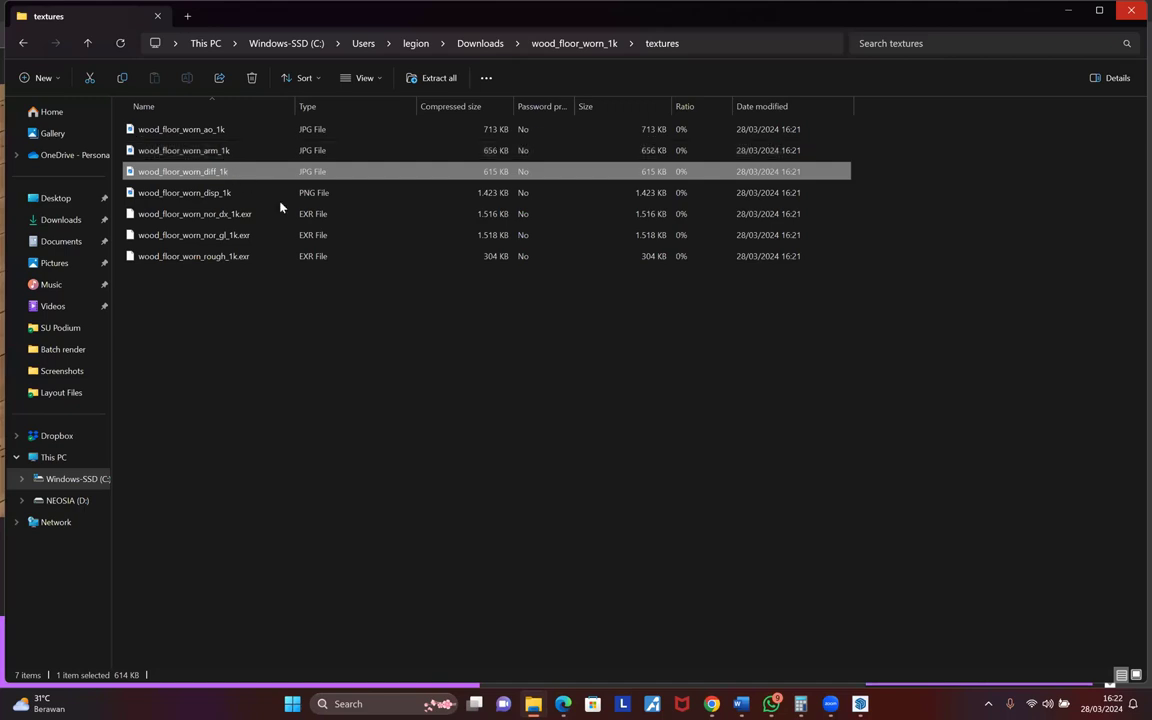
{"action": "mouse_move", "coordinate": [860, 704]}
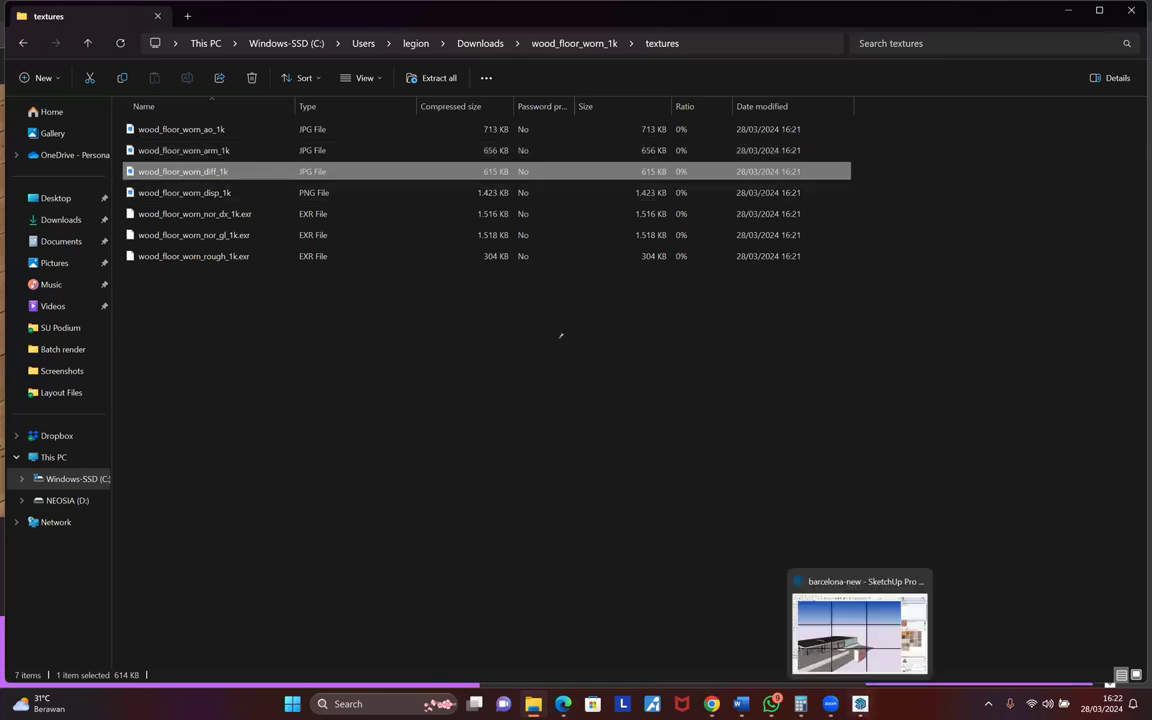
{"action": "key", "text": "alt+Tab"}
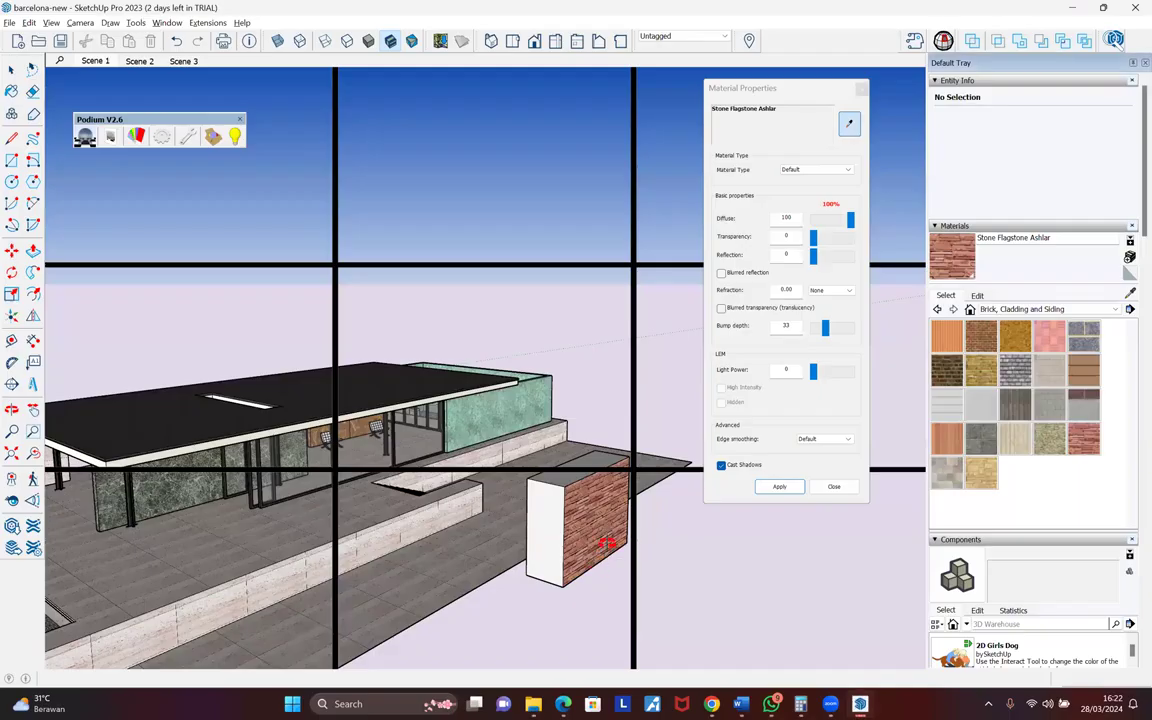
- Return to the Scene 1 view and Push/Pull the block's end face to deepen it
{"action": "left_click_drag", "start_coordinate": [614, 520], "coordinate": [604, 517]}
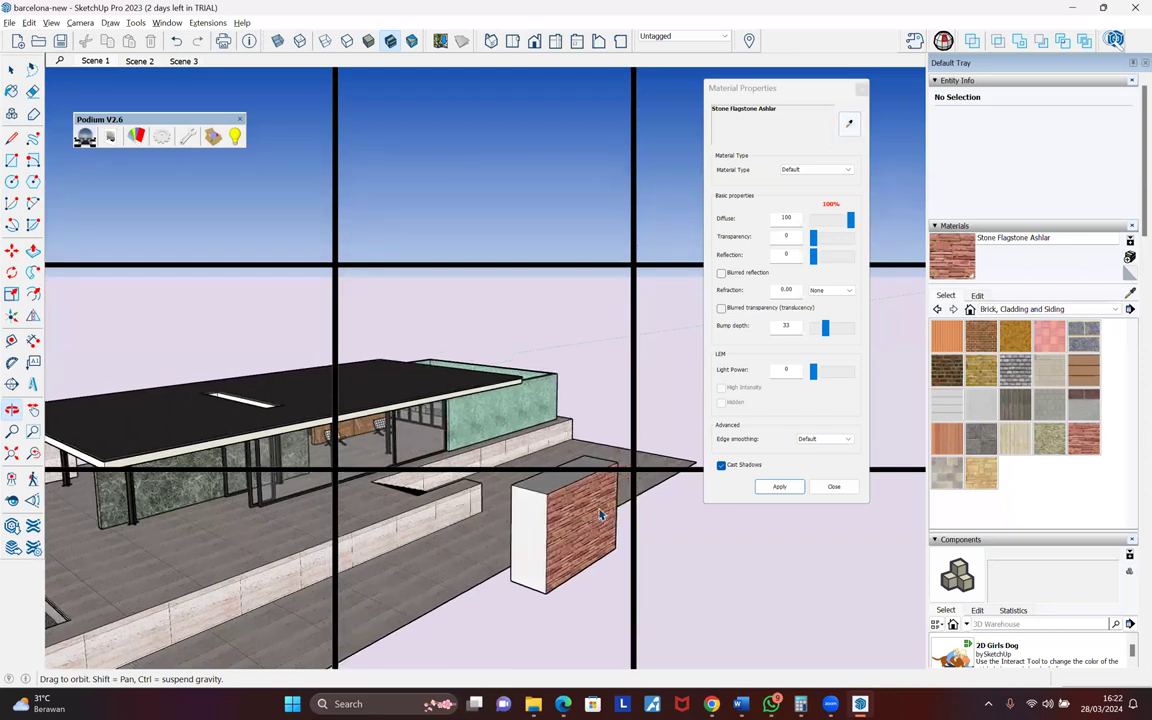
{"action": "left_click", "coordinate": [95, 61]}
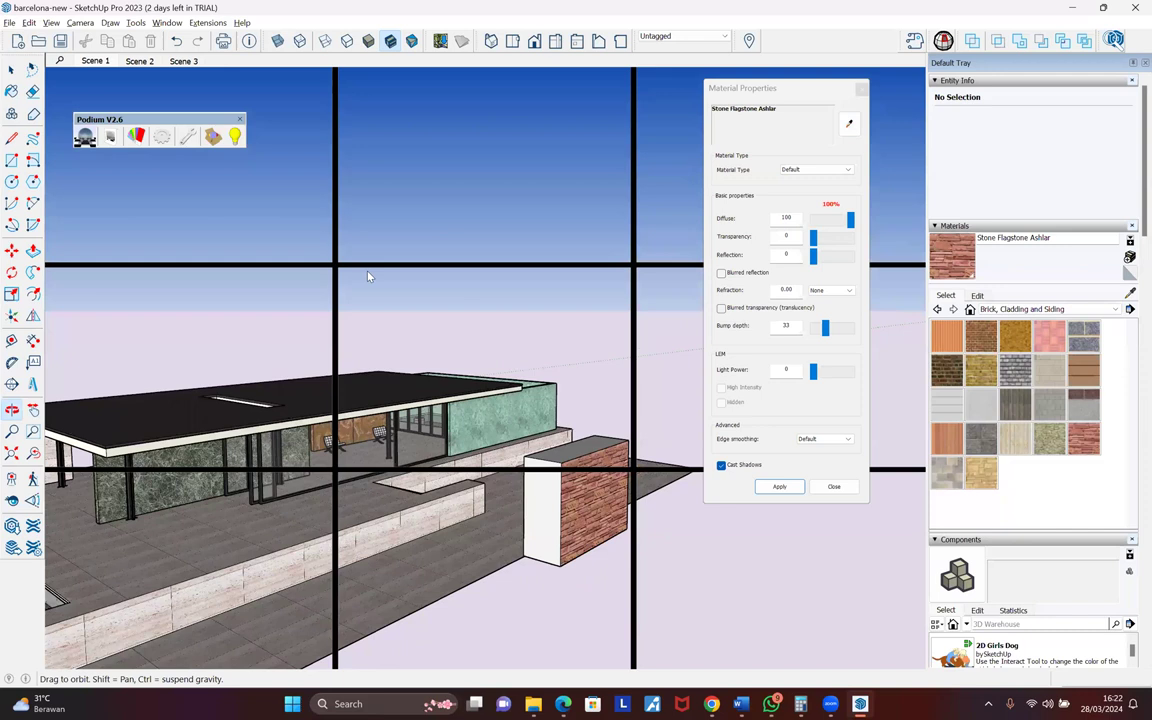
{"action": "key", "text": "p"}
{"action": "left_click", "coordinate": [596, 82]}
- Reopen the wood_floor_worn_1k textures folder and preview the arm_1k and ao_1k maps
{"action": "key", "text": "alt+Tab"}
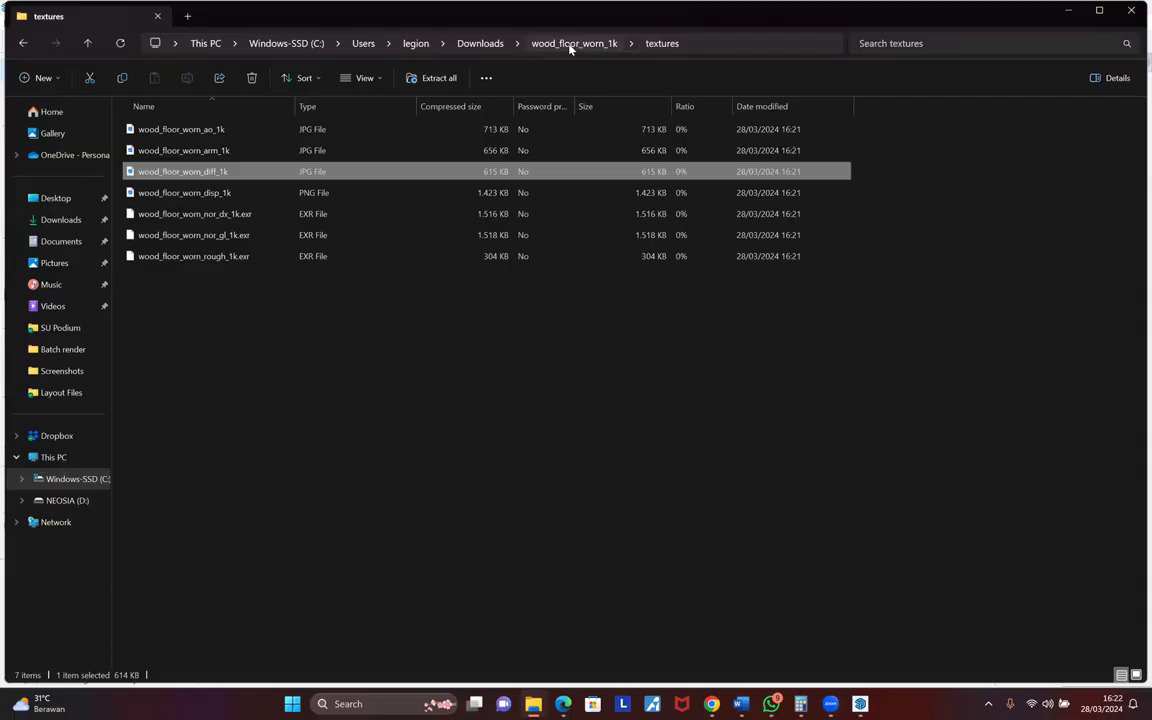
{"action": "left_click", "coordinate": [570, 44]}
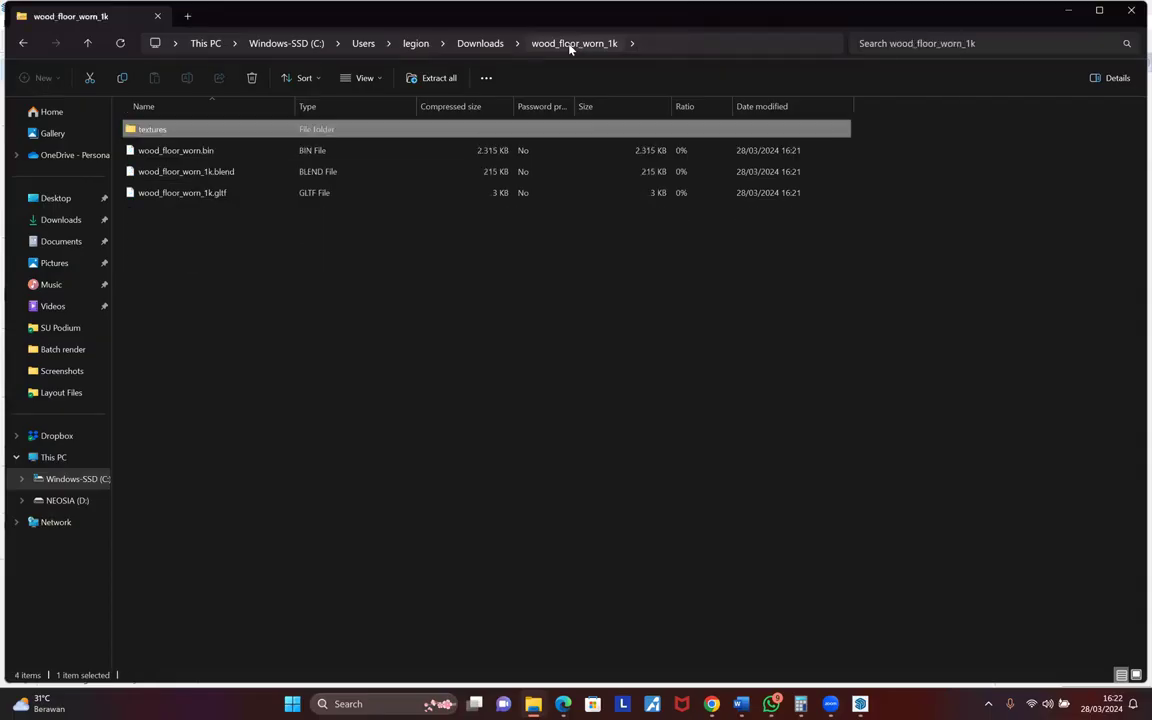
{"action": "double_click", "coordinate": [158, 133]}
{"action": "left_click", "coordinate": [213, 153]}
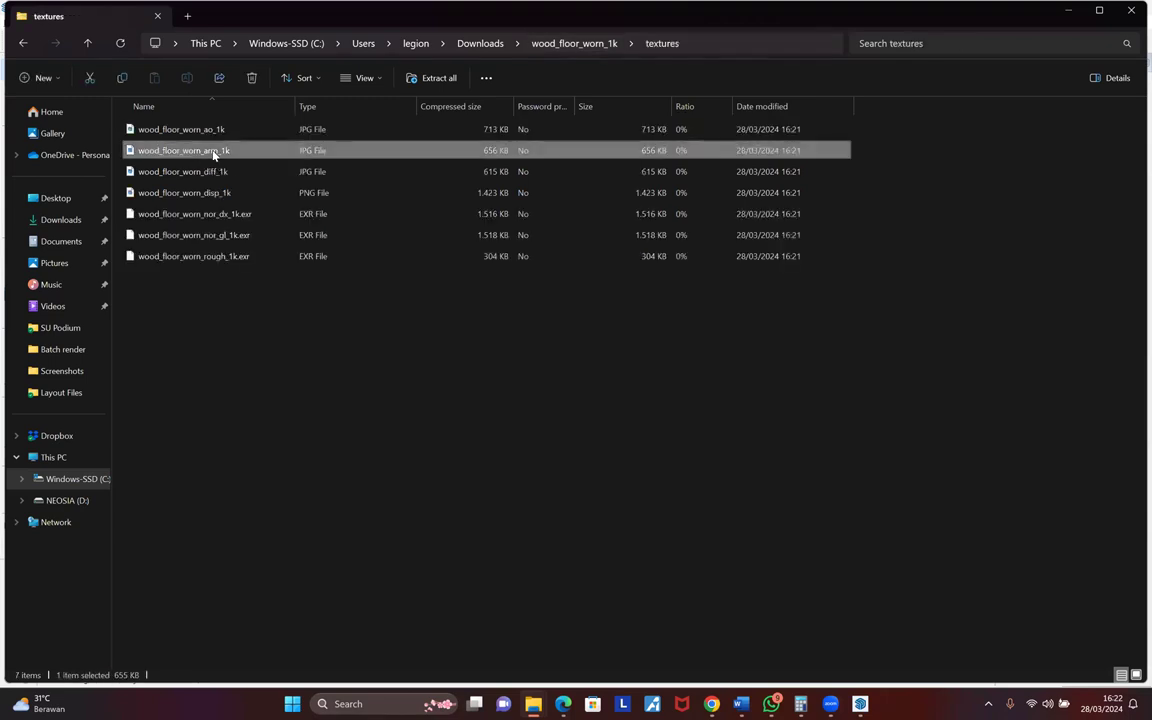
{"action": "double_click", "coordinate": [213, 153]}
{"action": "left_click", "coordinate": [1132, 9]}
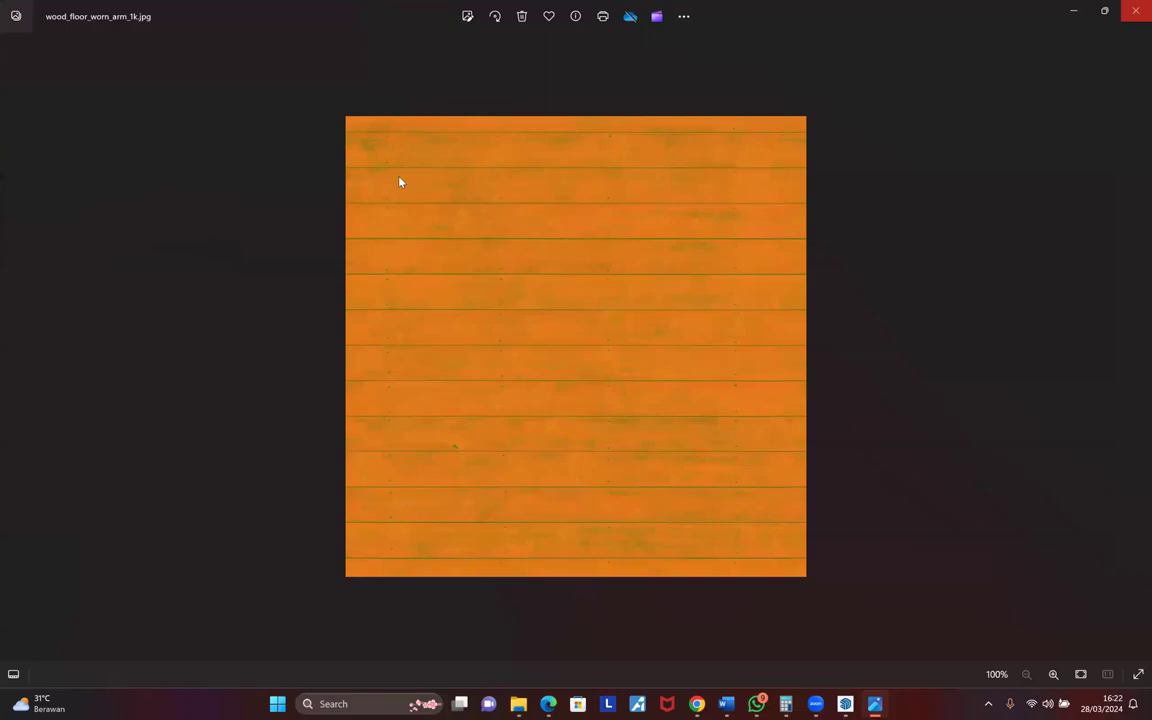
{"action": "double_click", "coordinate": [202, 130]}
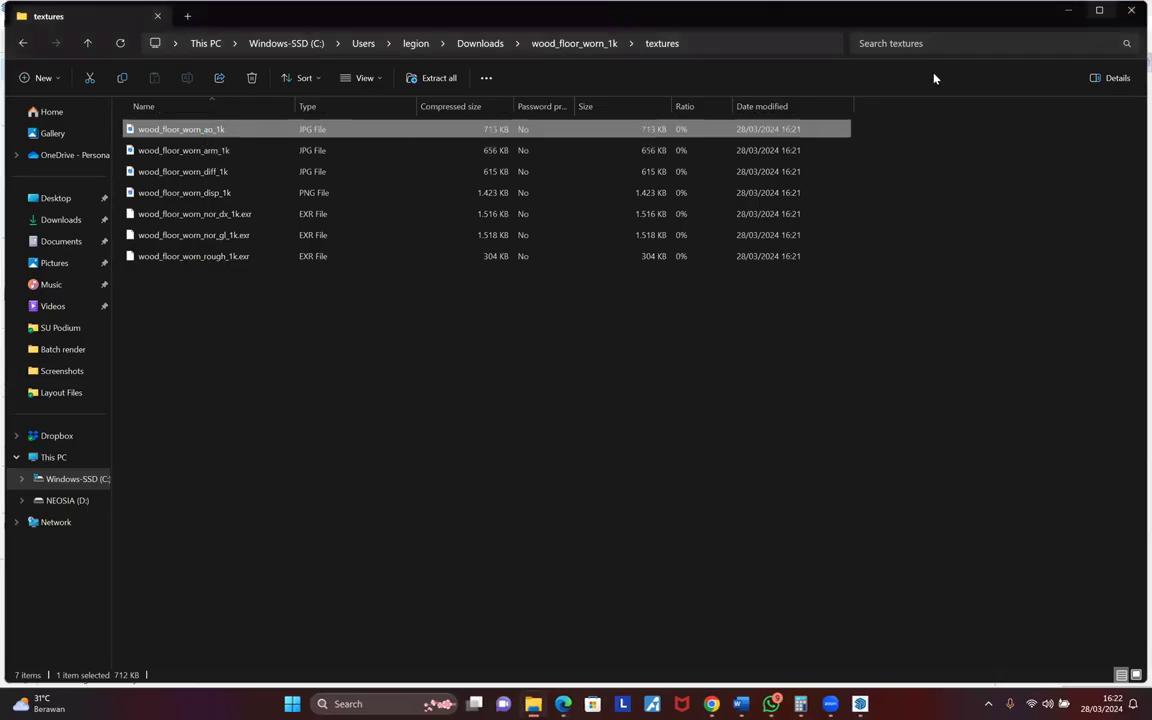
{"action": "left_click", "coordinate": [1133, 9]}
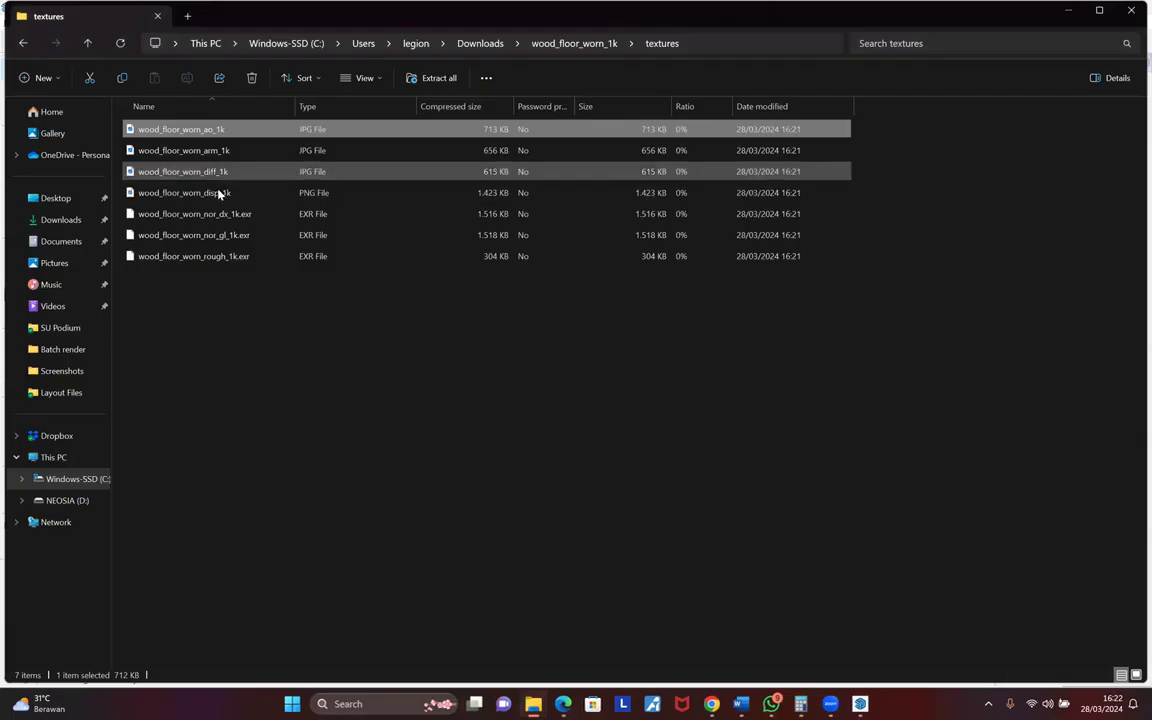
- Drag the selected diff_1k and disp_1k maps out of the folder, then return to SketchUp
{"action": "left_click", "coordinate": [215, 176]}
{"action": "left_click", "coordinate": [219, 195], "text": "ctrl"}
{"action": "left_click_drag", "start_coordinate": [219, 195], "coordinate": [42, 198]}
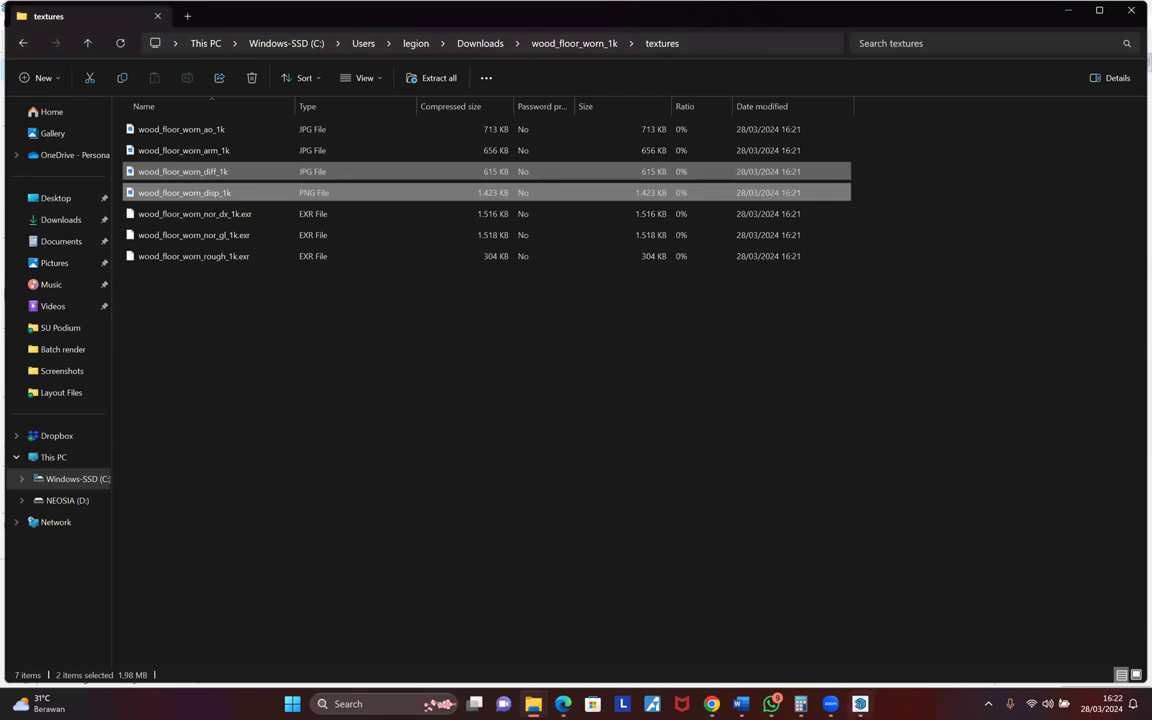
{"action": "left_click", "coordinate": [2, 15]}
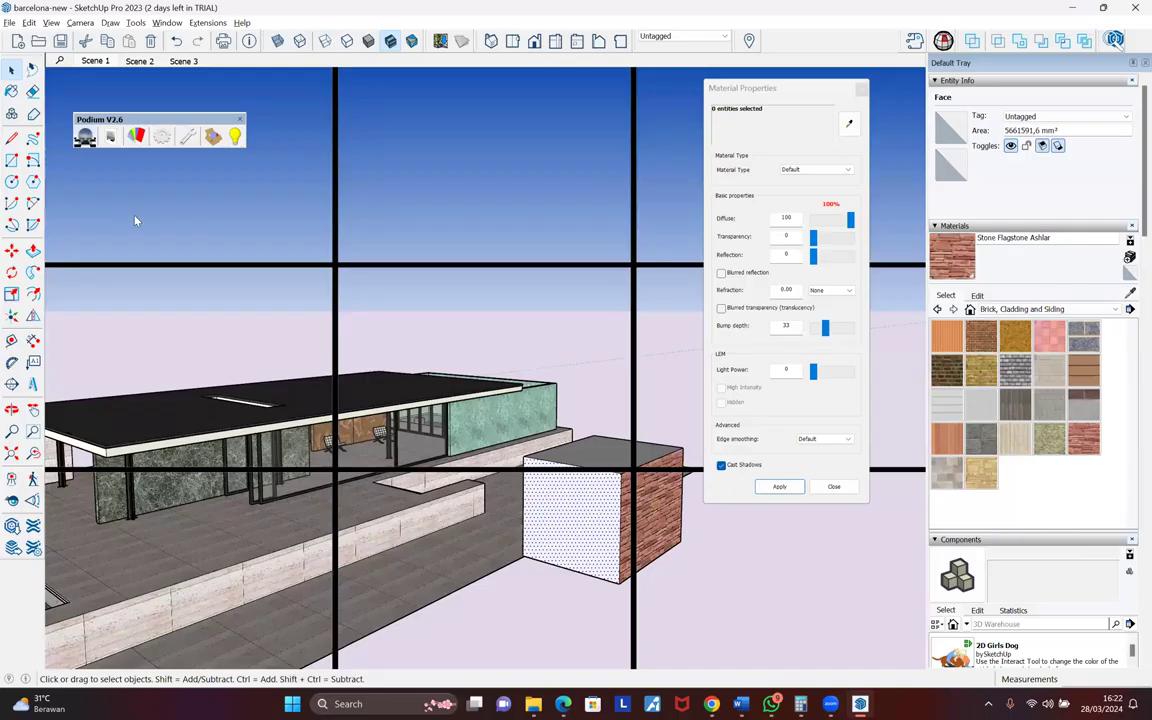
- Import wood_floor_worn_diff_1k as a texture, anchored at the wall corner and stretched across the face
{"action": "left_click", "coordinate": [9, 22]}
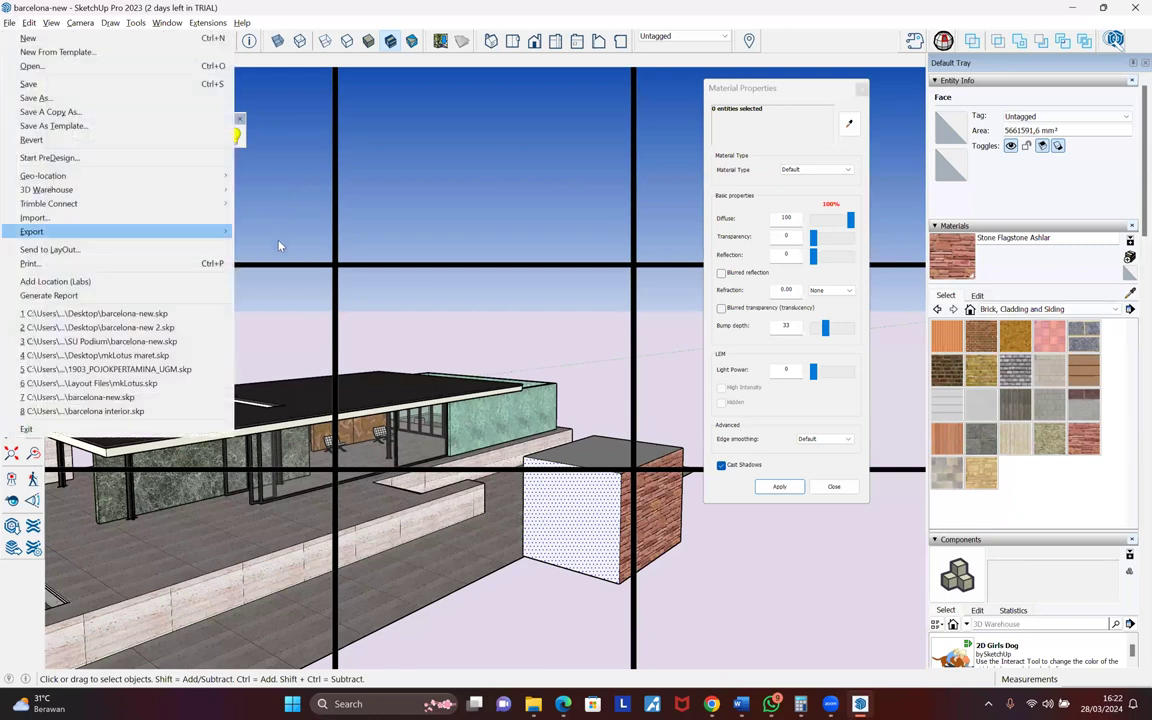
{"action": "left_click", "coordinate": [280, 246]}
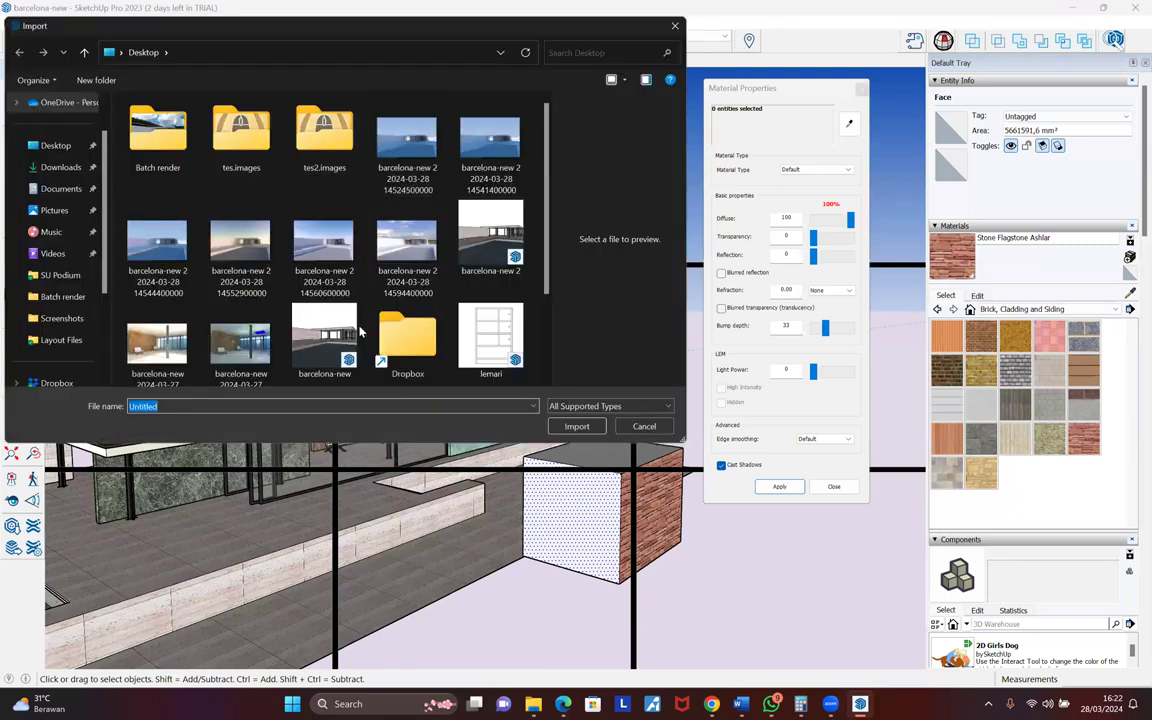
{"action": "scroll", "coordinate": [460, 409], "scroll_direction": "down", "scroll_amount": 1}
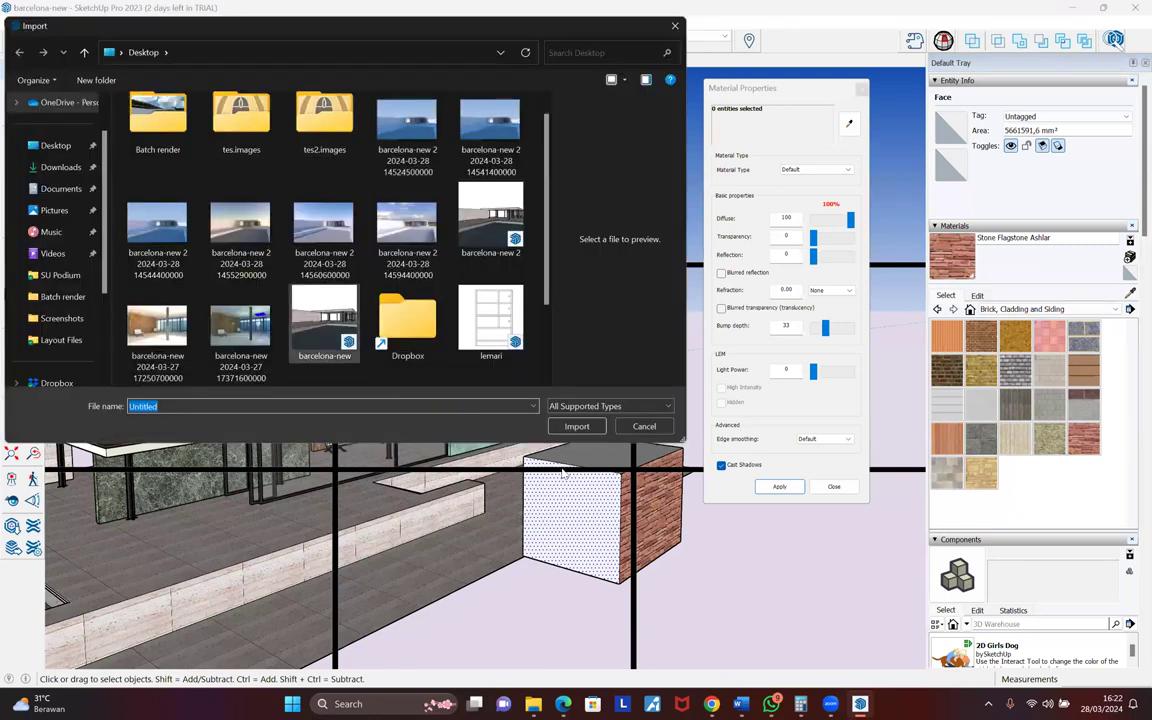
{"action": "scroll", "coordinate": [408, 350], "scroll_direction": "down", "scroll_amount": 2}
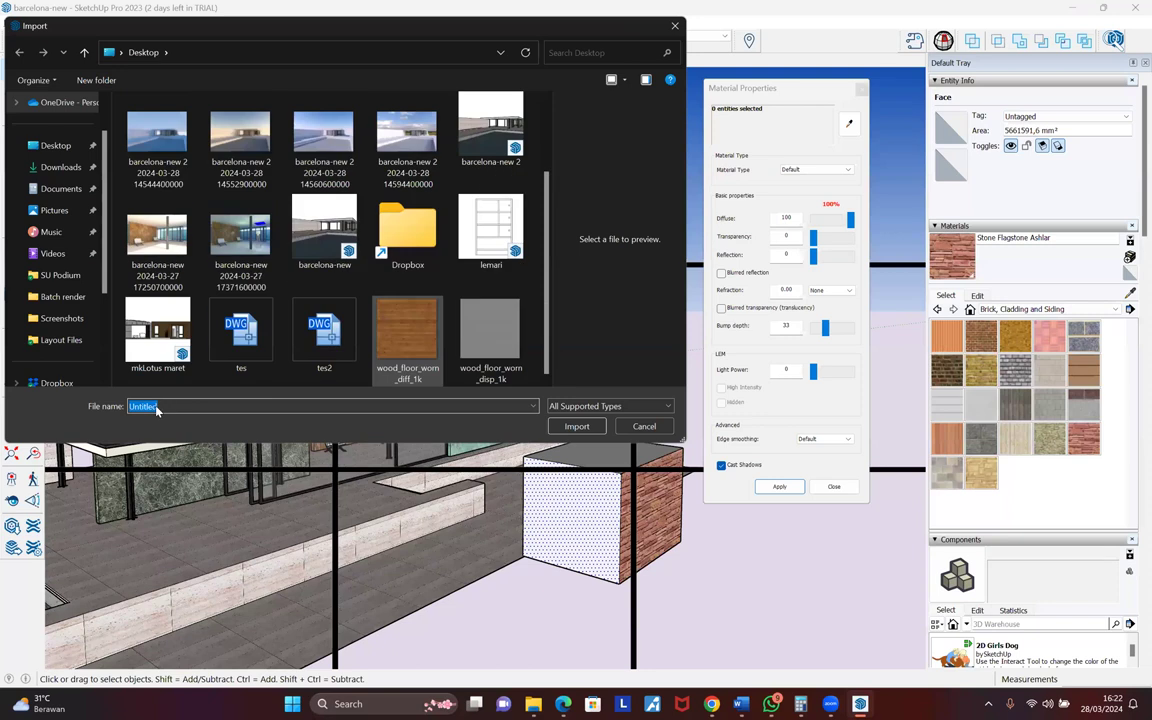
{"action": "left_click", "coordinate": [575, 476]}
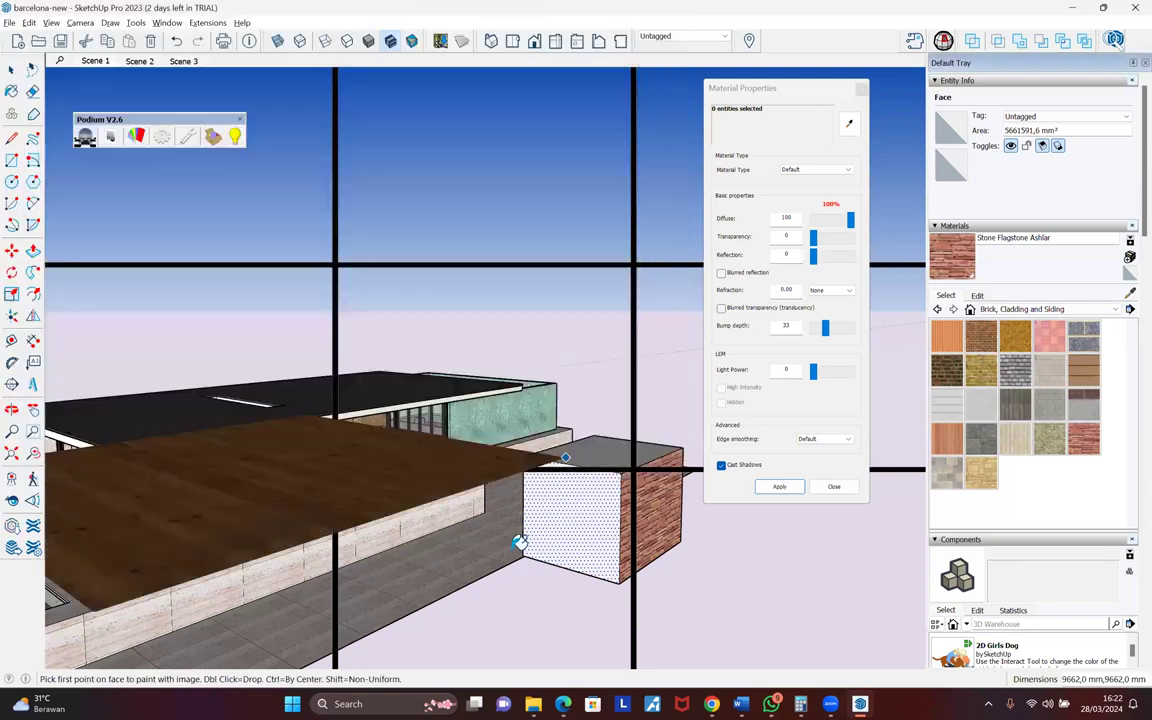
{"action": "scroll", "coordinate": [620, 350], "scroll_direction": "up", "scroll_amount": 2}
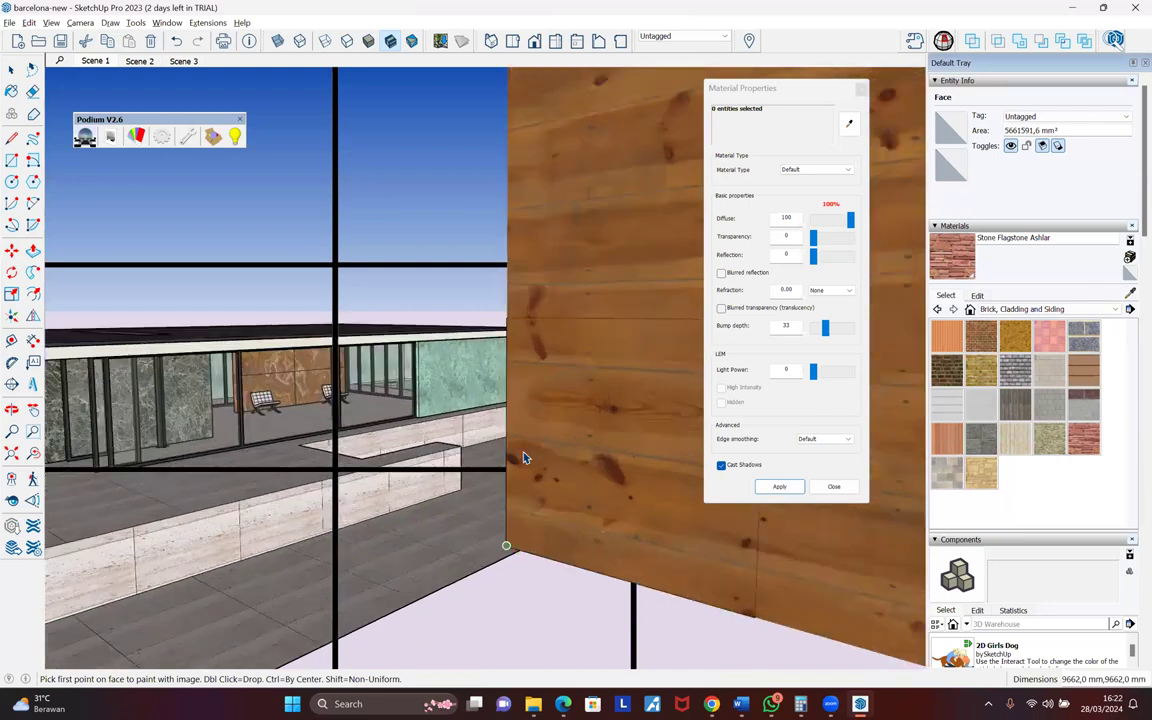
{"action": "left_click", "coordinate": [522, 457]}
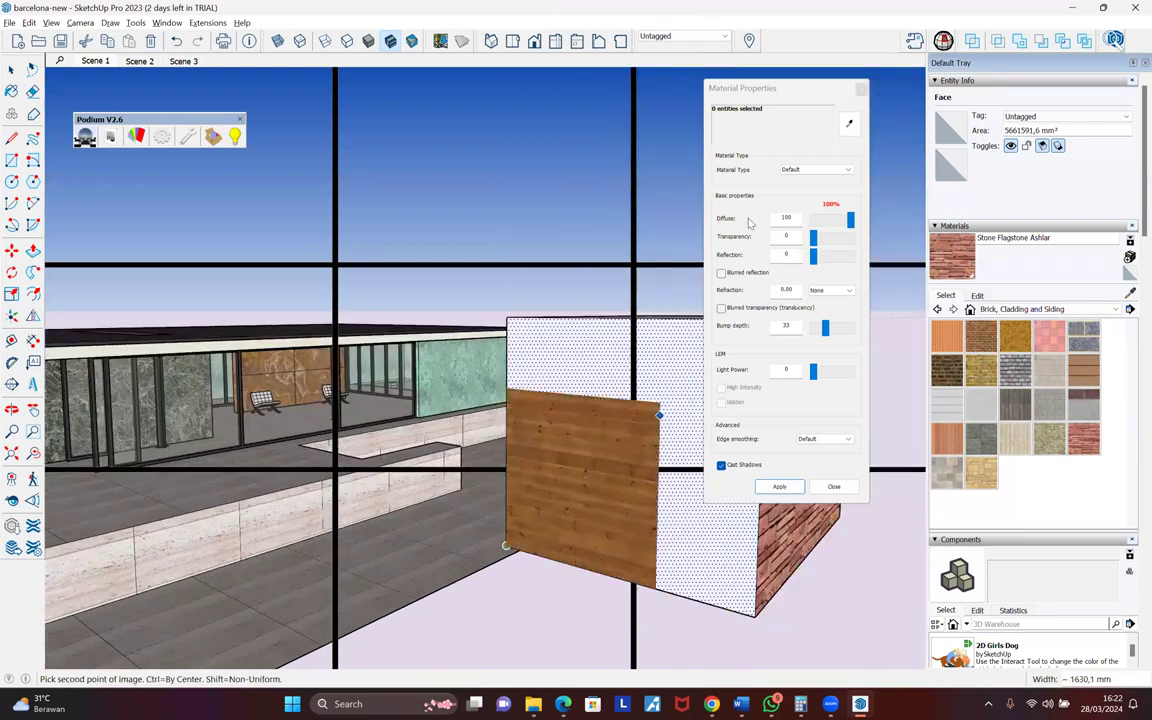
{"action": "middle_click_drag", "start_coordinate": [700, 369], "coordinate": [596, 368]}
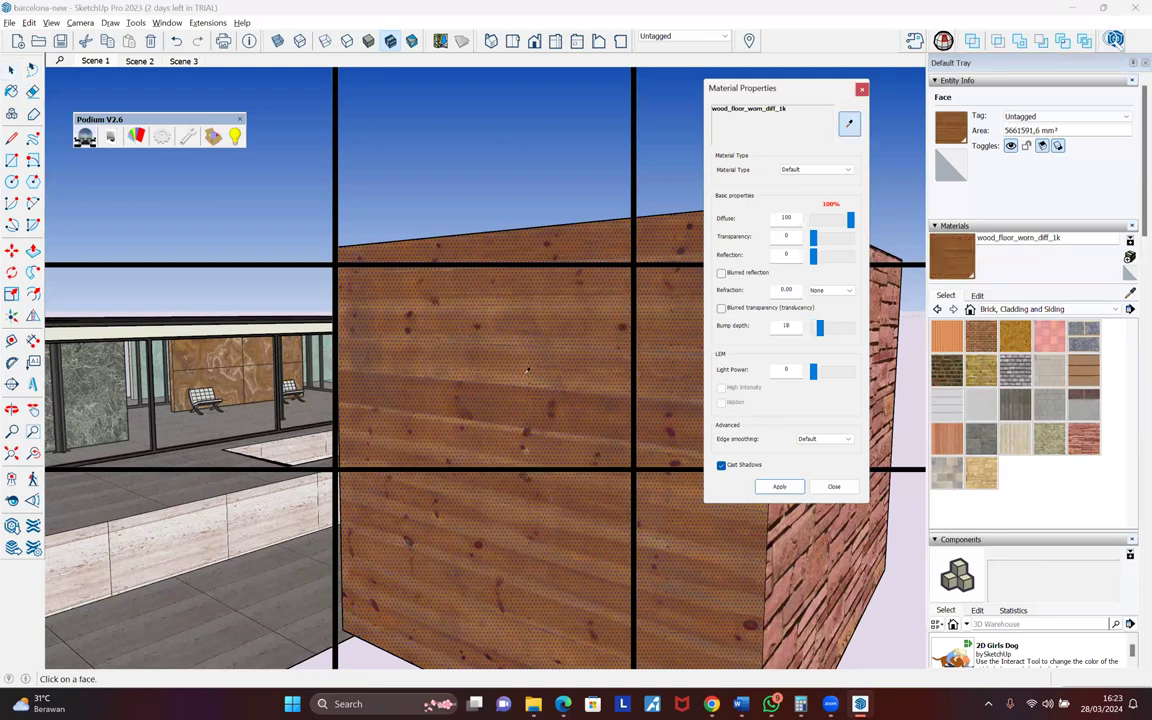
- Zoom out from the wood-clad box and scroll to the end of the Desktop folder in File Explorer
{"action": "scroll", "coordinate": [527, 370], "scroll_direction": "down", "scroll_amount": 3}
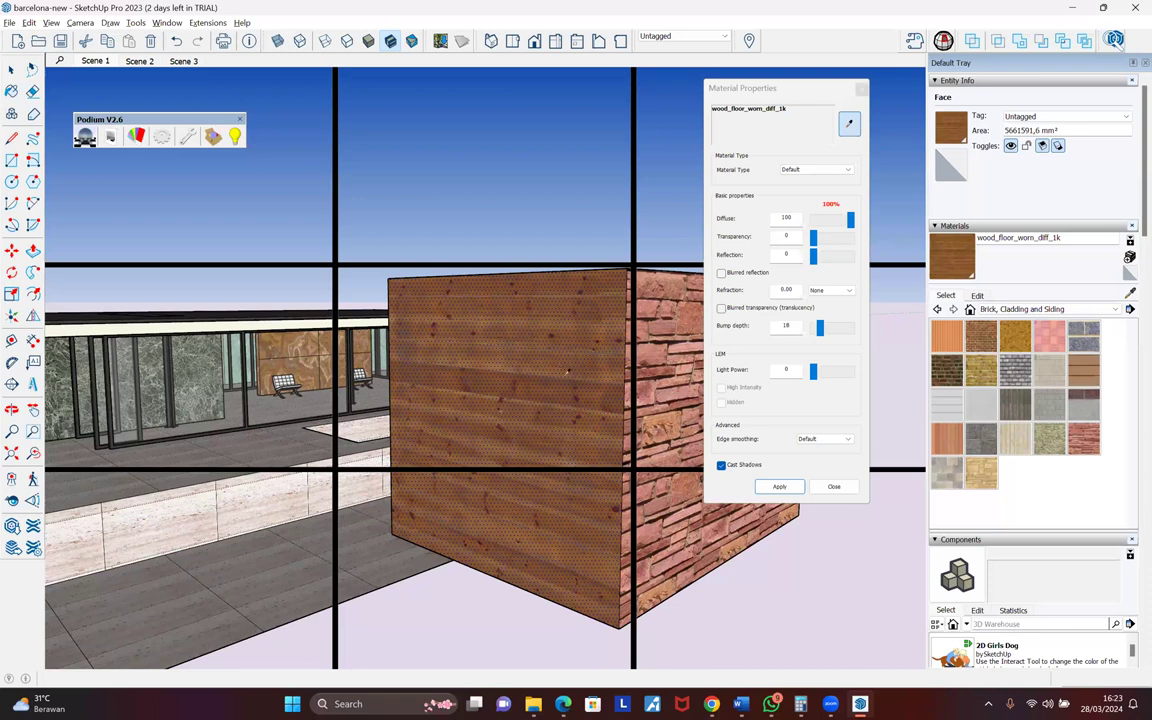
{"action": "left_click", "coordinate": [533, 704]}
{"action": "scroll", "coordinate": [258, 597], "scroll_direction": "down", "scroll_amount": 1}
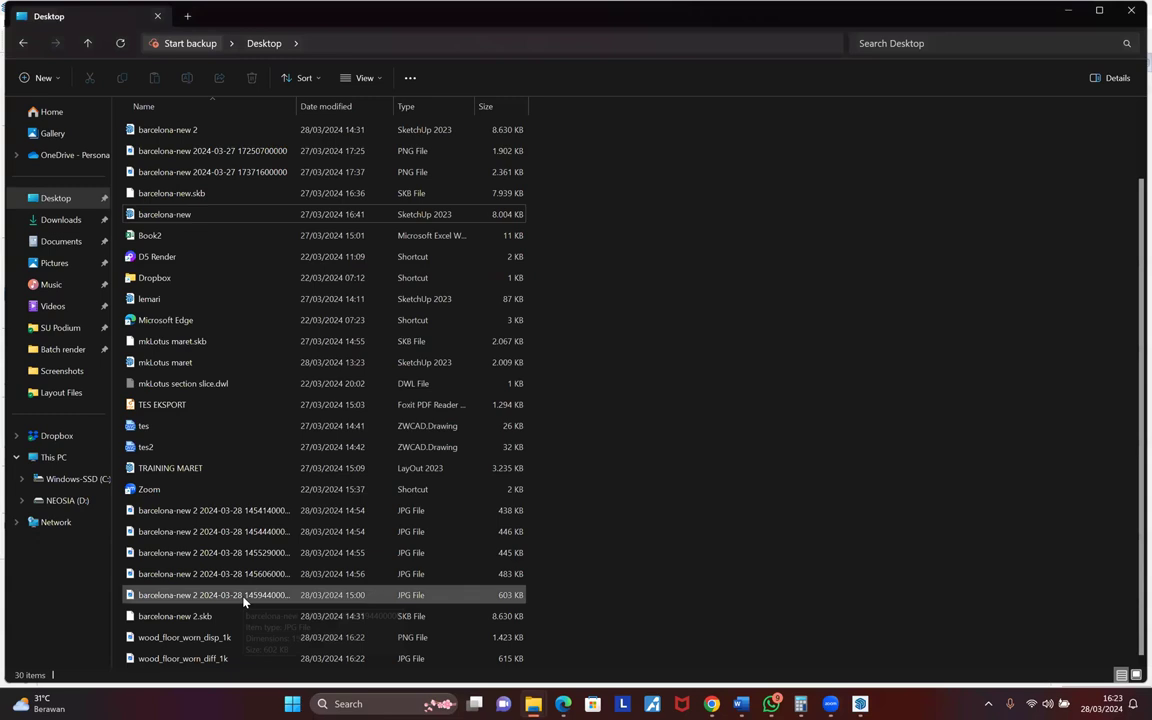
- Preview the Desktop's wood_floor_worn_diff_1k and disp_1k images, then return to SketchUp
{"action": "left_click", "coordinate": [185, 659]}
{"action": "double_click", "coordinate": [185, 659]}
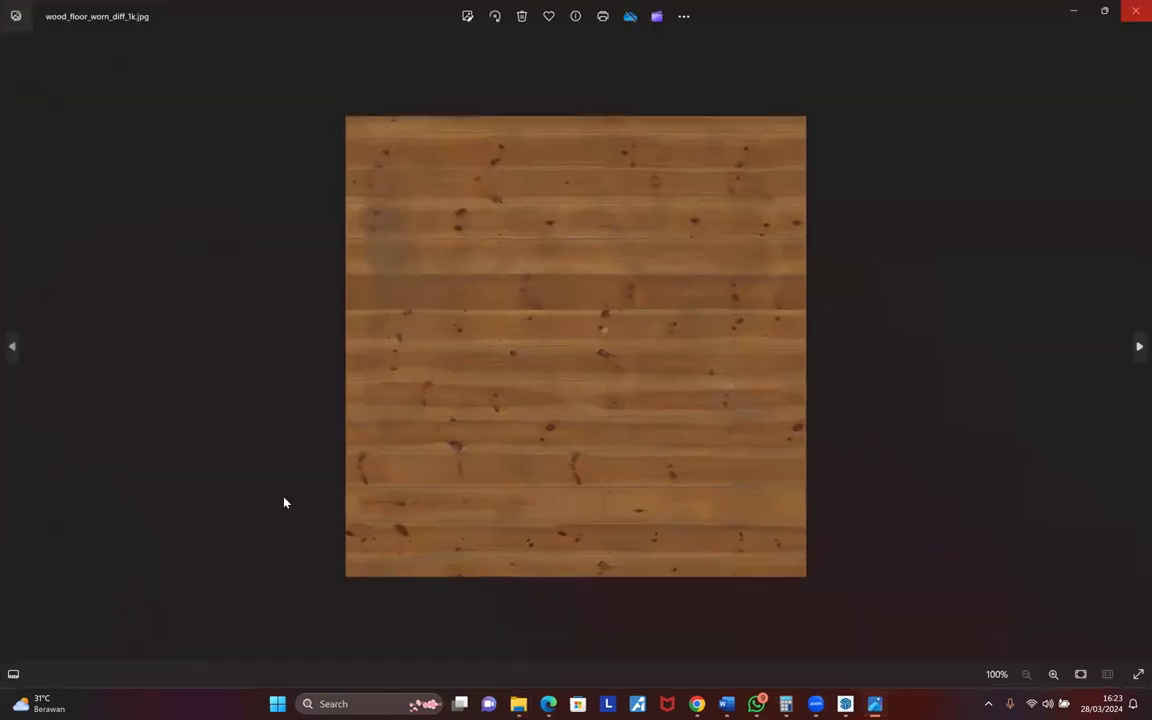
{"action": "key", "text": "alt+F4"}
{"action": "double_click", "coordinate": [200, 637]}
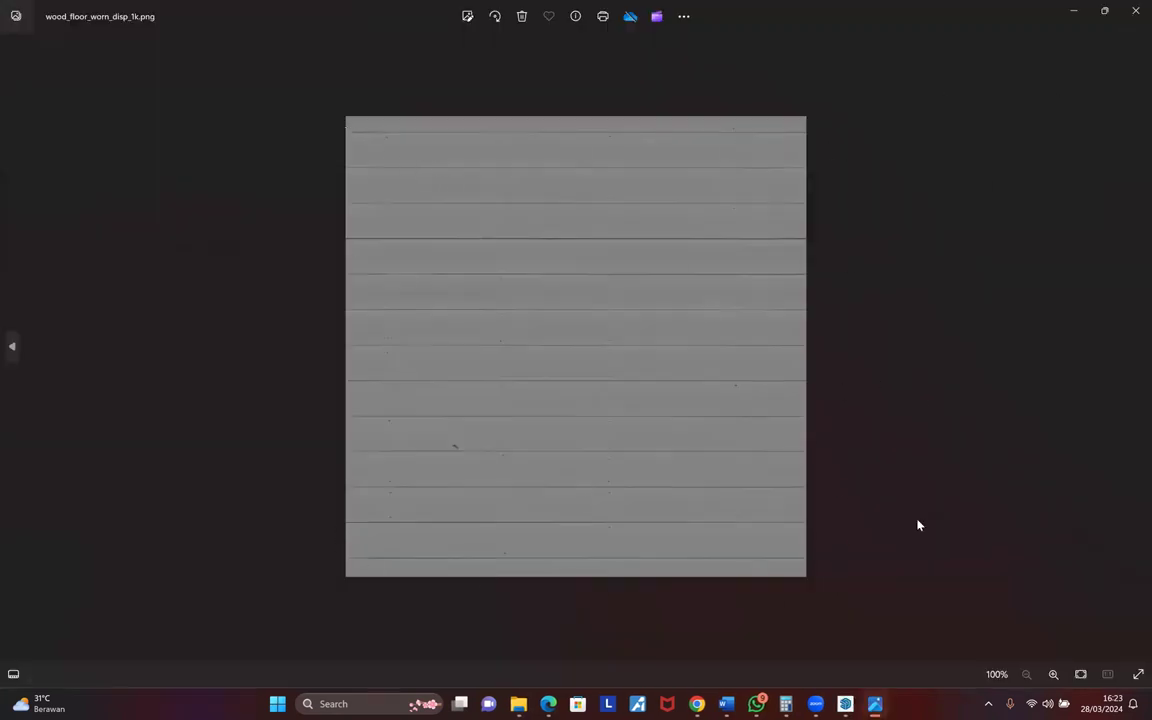
{"action": "key", "text": "alt+F4"}
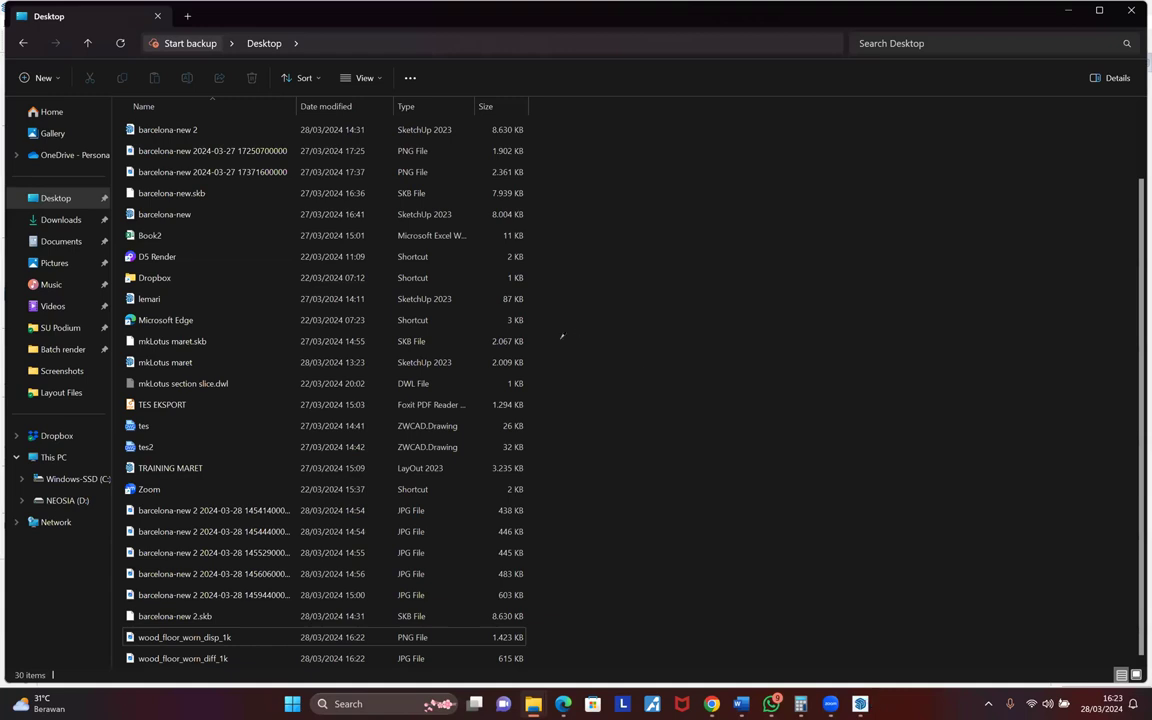
{"action": "key", "text": "alt+Tab"}
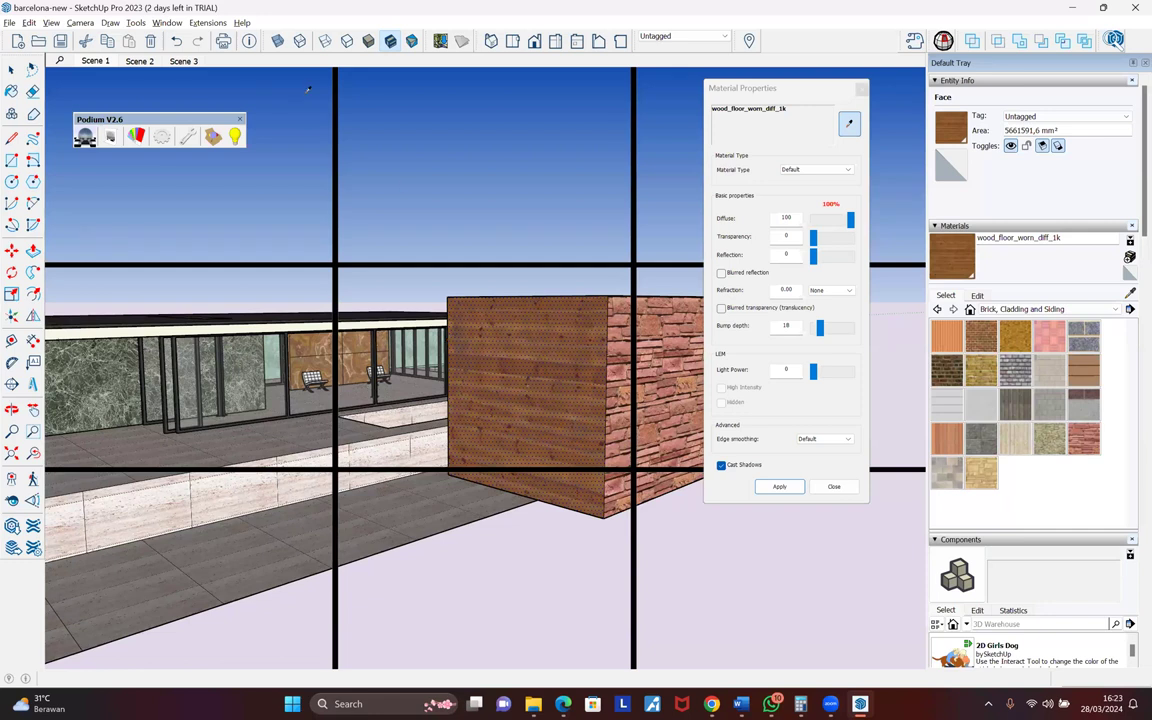
- Jump to Scene 1 and sample the pool's Water-pool material (Diffuse 64, Transparency 15, Reflection 20)
{"action": "left_click", "coordinate": [95, 61]}
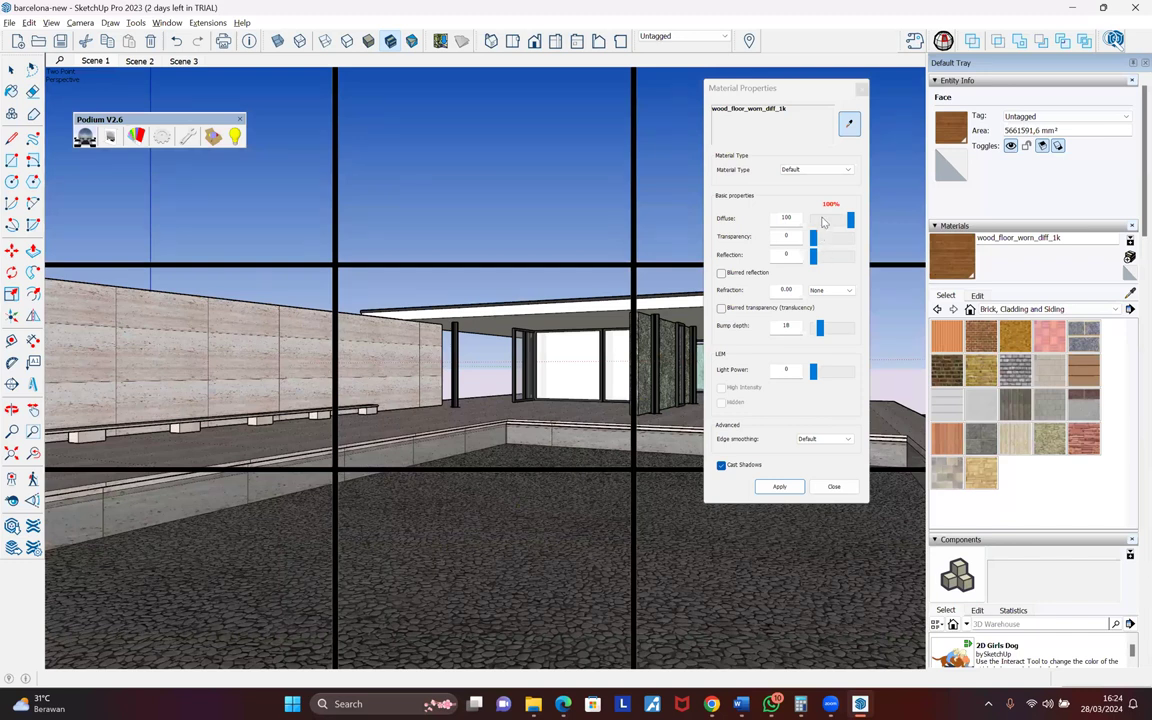
{"action": "left_click_drag", "start_coordinate": [819, 219], "coordinate": [822, 257]}
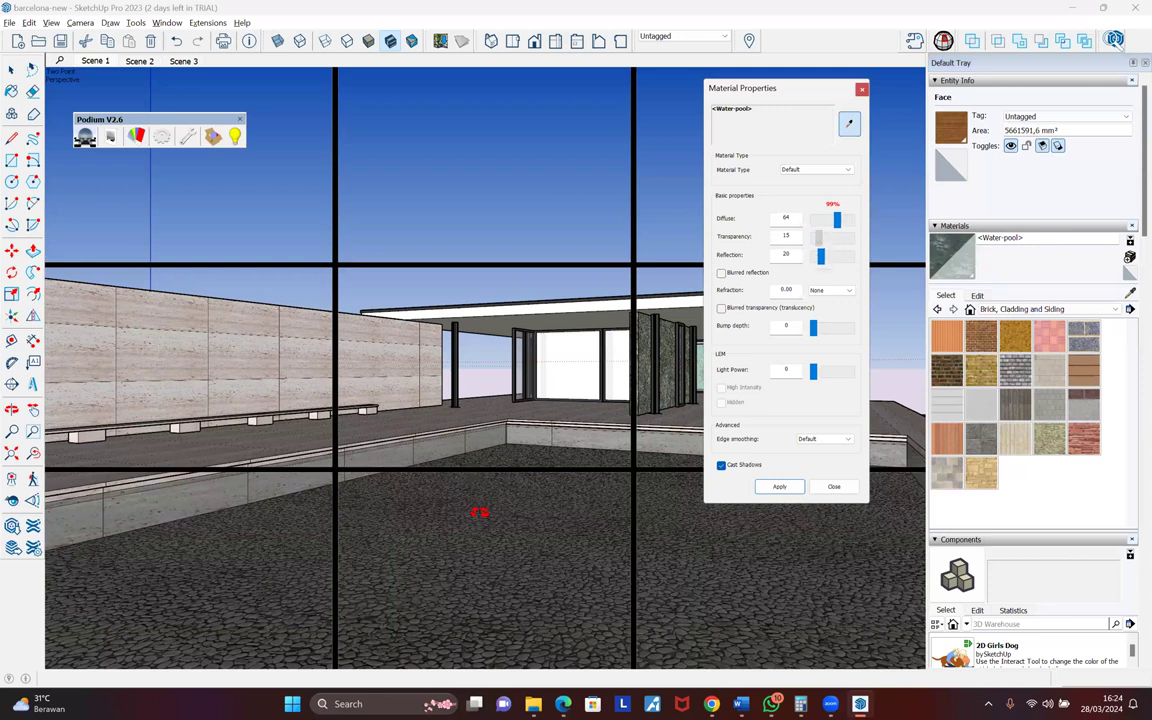
- Reload Water-pool's values and set Diffuse 57, Transparency 31 and Reflection 11
{"action": "left_click", "coordinate": [478, 540]}
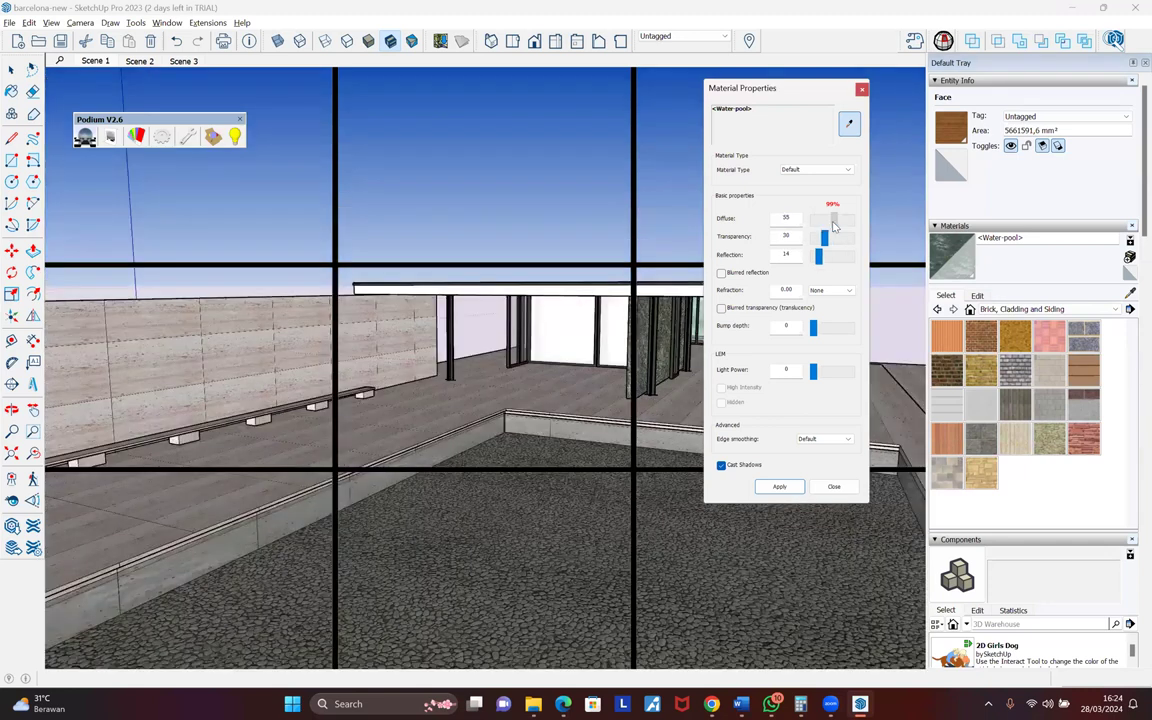
{"action": "left_click_drag", "start_coordinate": [834, 226], "coordinate": [827, 245]}
{"action": "left_click_drag", "start_coordinate": [818, 257], "coordinate": [820, 258]}
{"action": "left_click", "coordinate": [775, 487]}
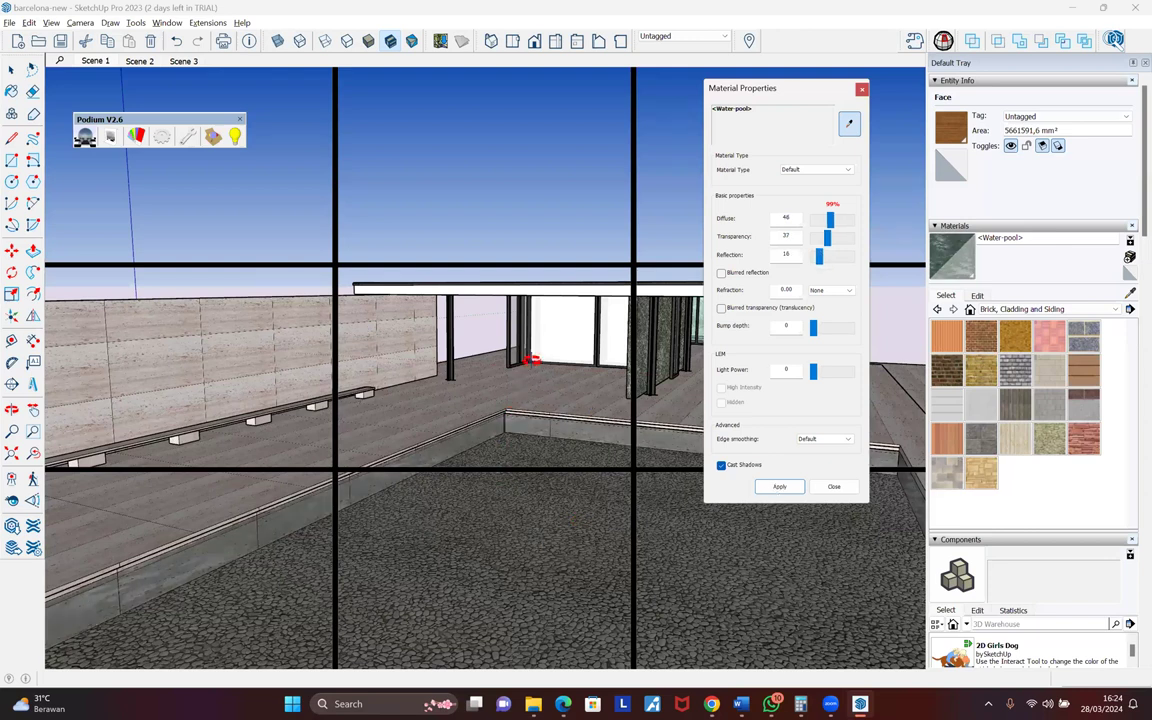
- Zoom and orbit down into the pool to check the water over the pebble floor and walls
{"action": "scroll", "coordinate": [519, 428], "scroll_direction": "up", "scroll_amount": 5}
{"action": "middle_click_drag", "start_coordinate": [519, 428], "coordinate": [519, 426]}
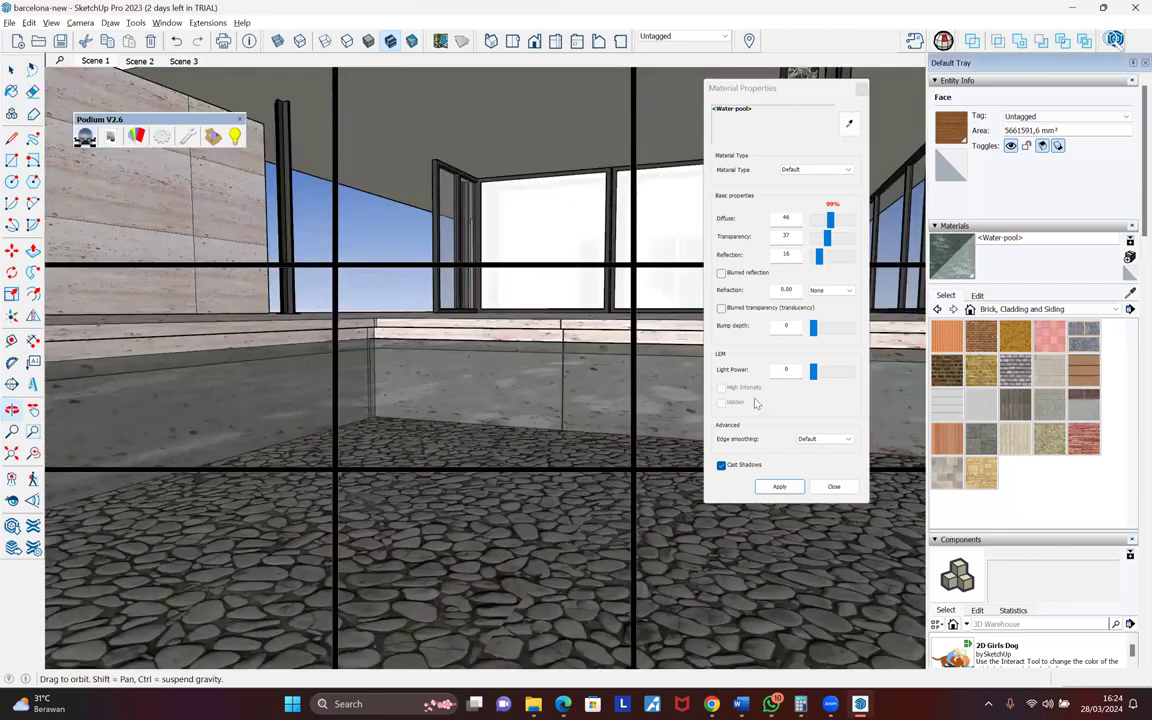
{"action": "scroll", "coordinate": [501, 447], "scroll_direction": "down", "scroll_amount": 5}
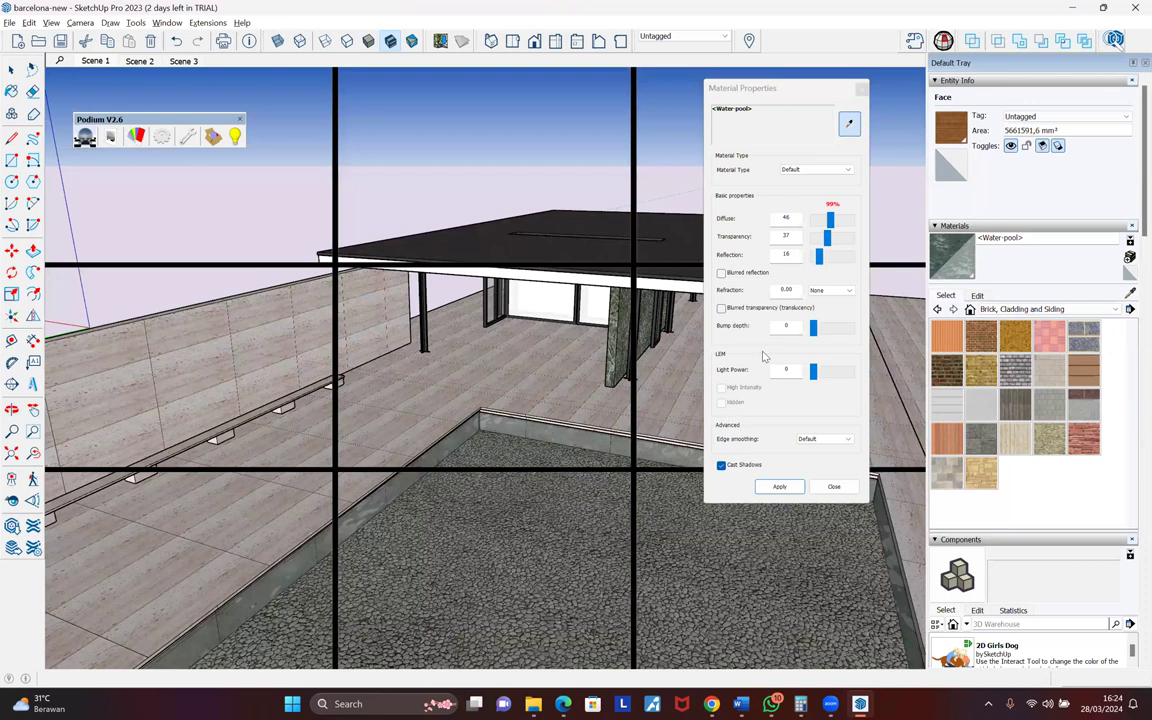
{"action": "middle_click_drag", "start_coordinate": [732, 305], "coordinate": [815, 335]}
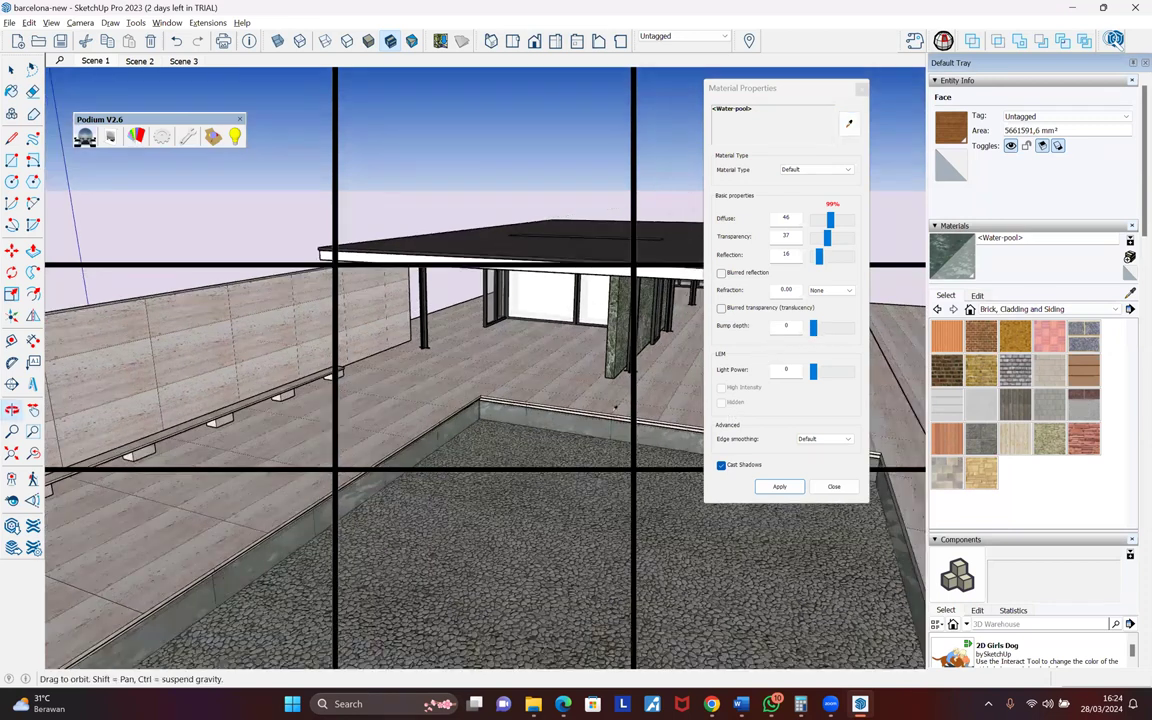
{"action": "middle_click_drag", "start_coordinate": [498, 402], "coordinate": [498, 393]}
{"action": "left_click", "coordinate": [813, 327]}
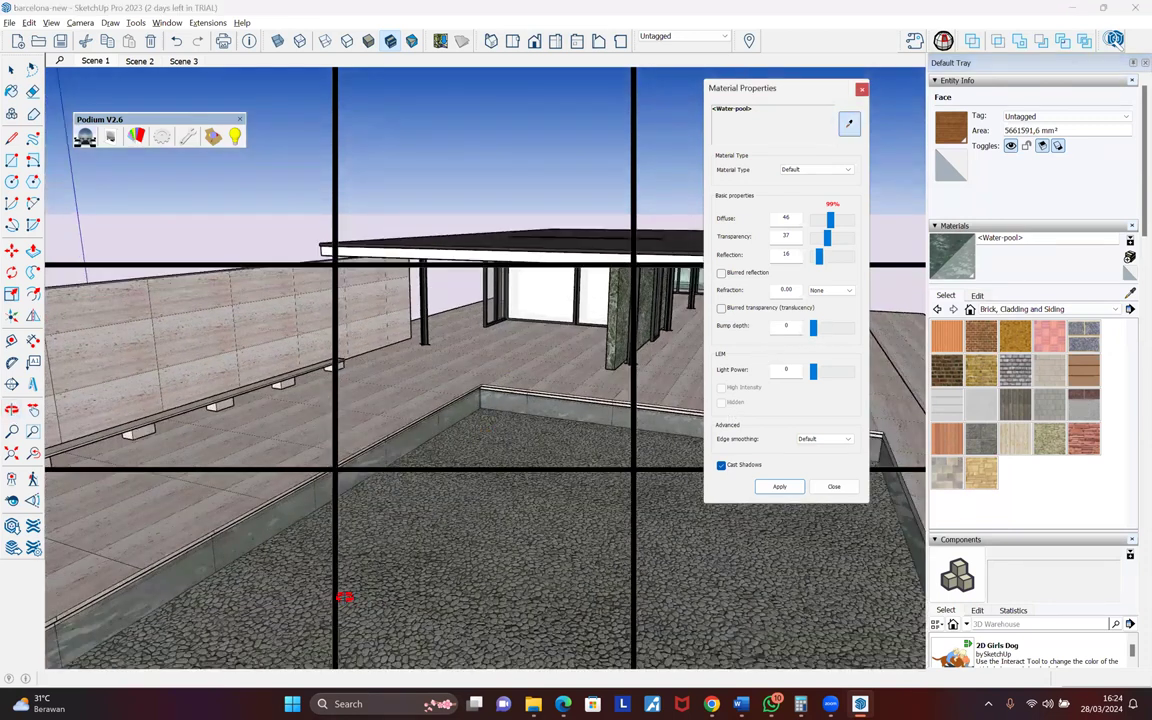
{"action": "left_click", "coordinate": [396, 451]}
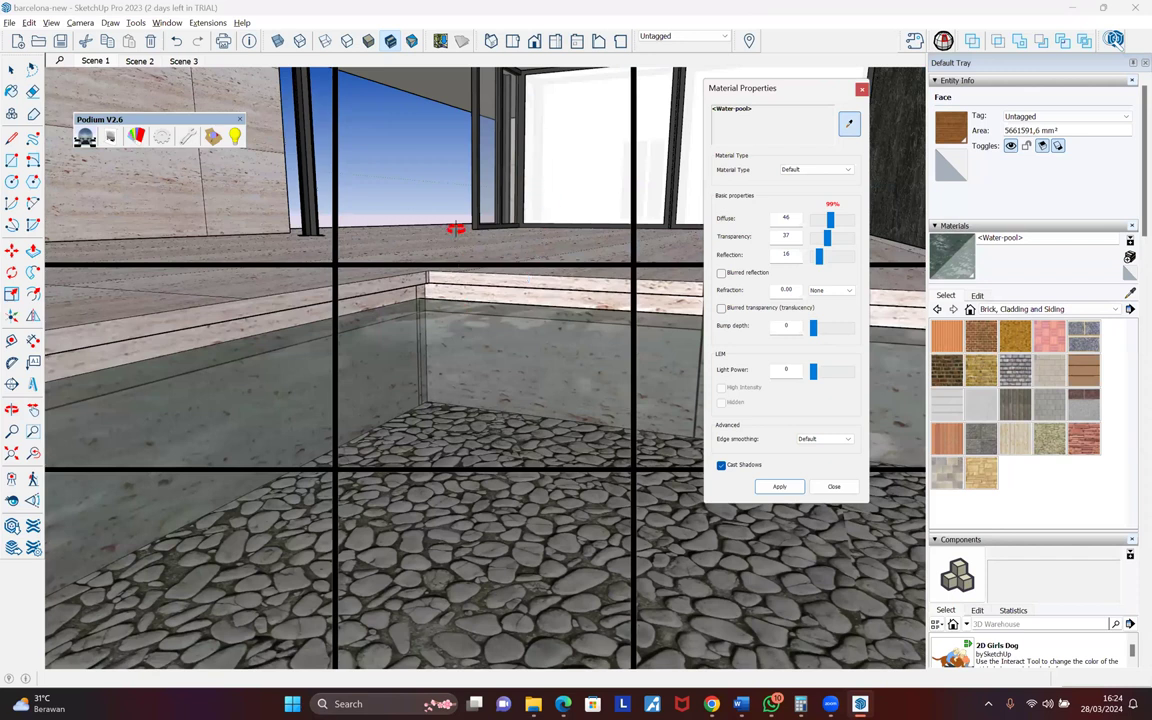
{"action": "middle_click_drag", "start_coordinate": [459, 216], "coordinate": [470, 262]}
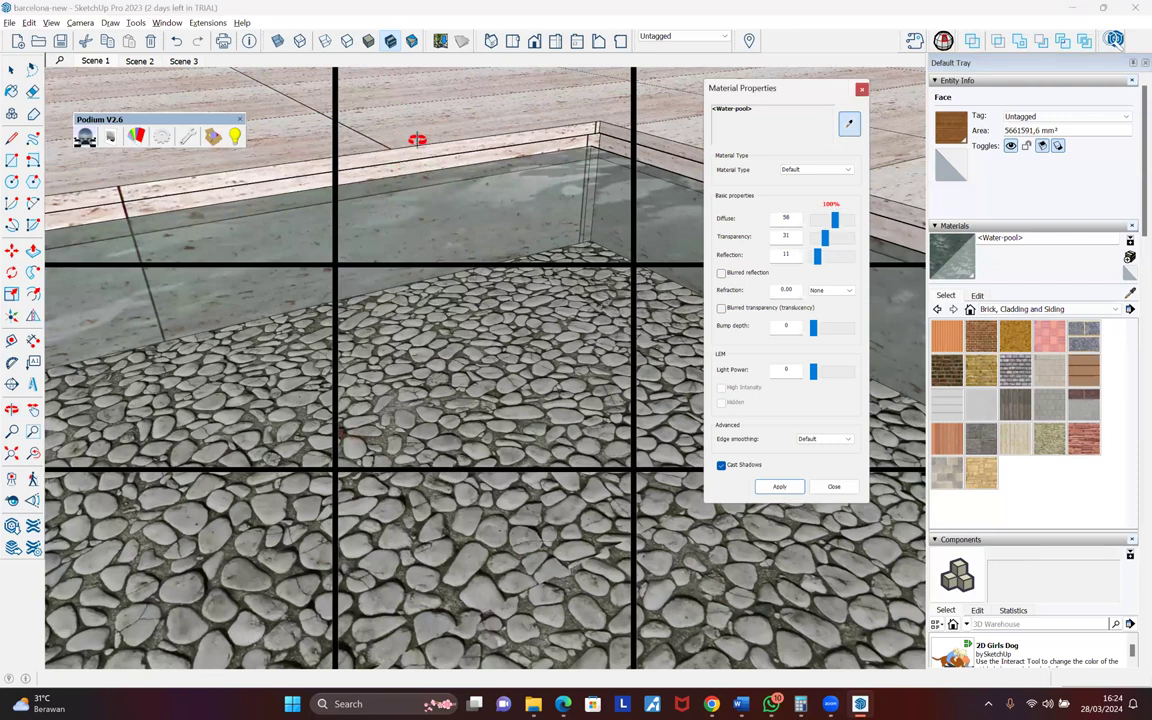
{"action": "middle_click_drag", "start_coordinate": [421, 131], "coordinate": [504, 249]}
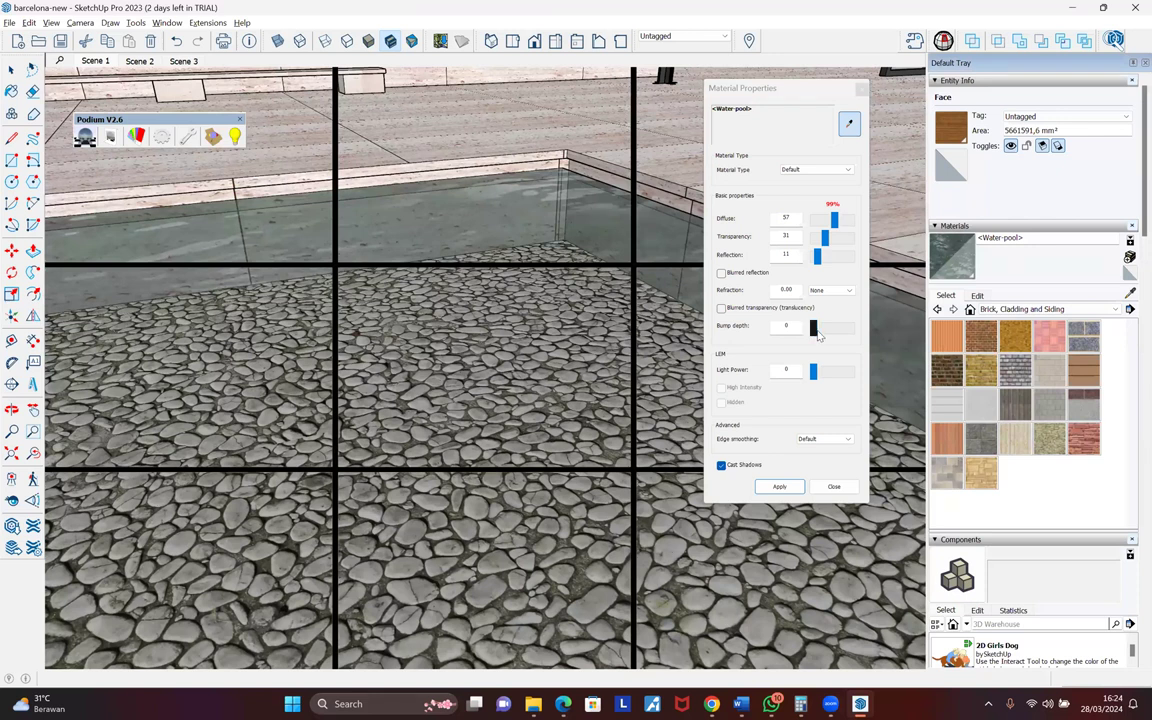
- Give Water-pool a Bump depth of 10 and apply the material changes
{"action": "left_click", "coordinate": [817, 333]}
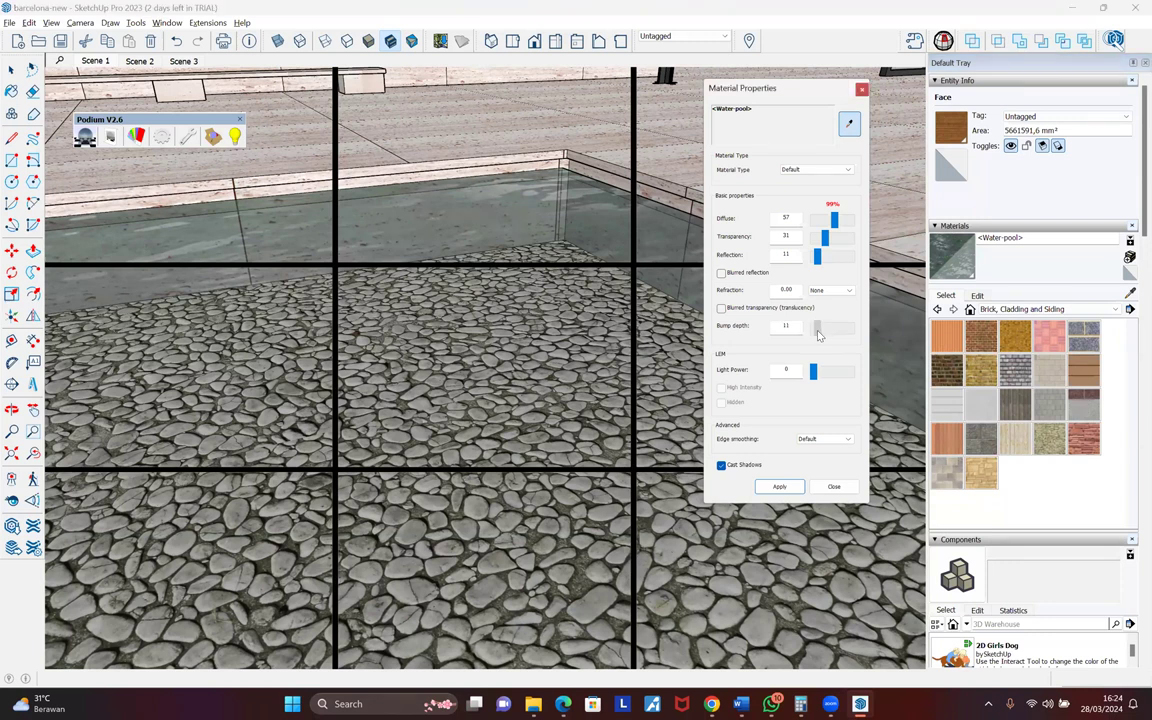
{"action": "left_click_drag", "start_coordinate": [818, 332], "coordinate": [817, 331]}
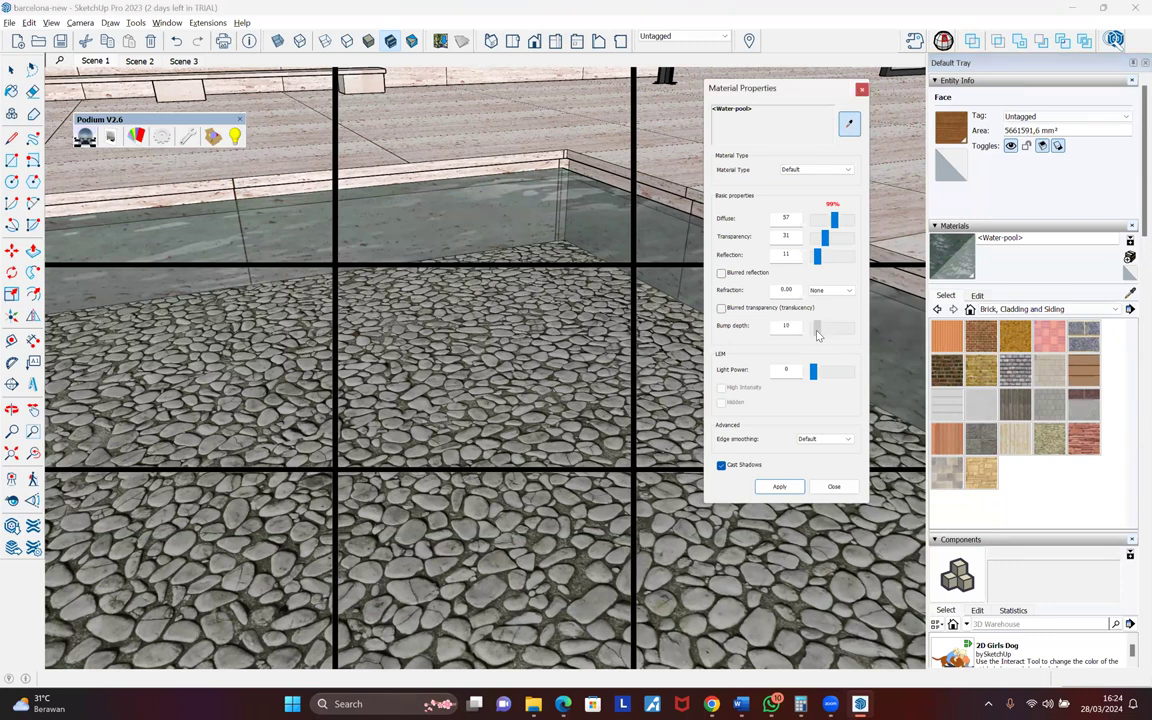
{"action": "left_click", "coordinate": [779, 487]}
- Return to the Scene 1 view, leaving Edge smoothing at Default
{"action": "left_click", "coordinate": [93, 61]}
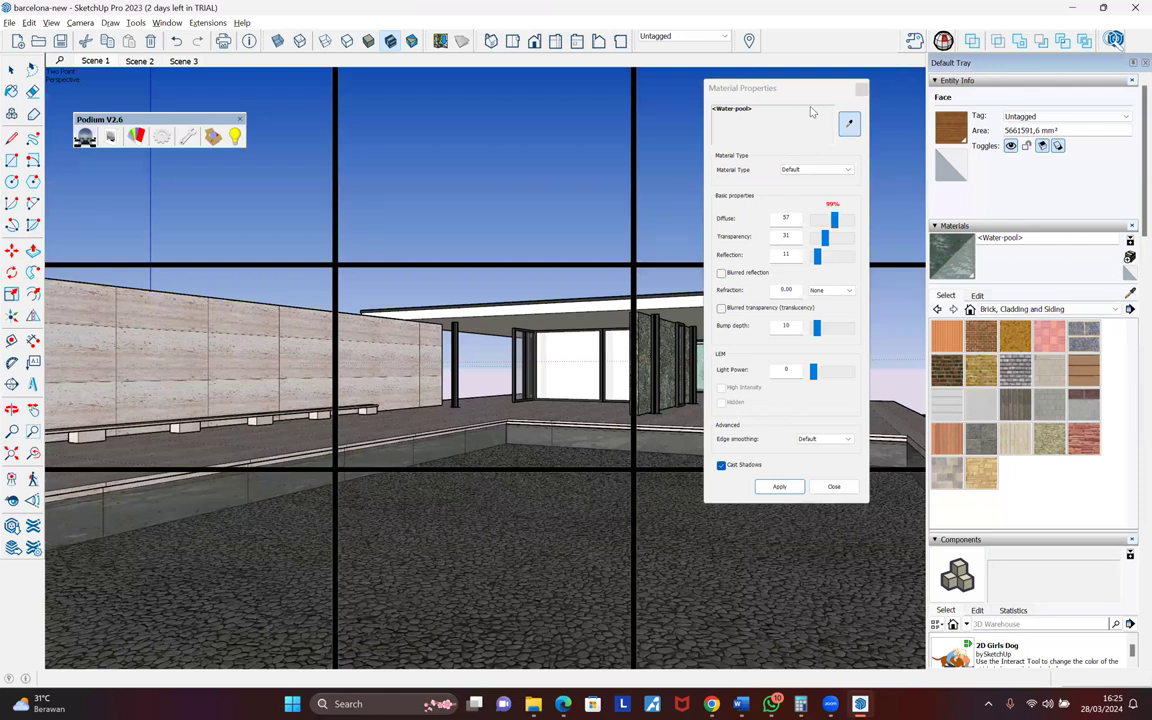
{"action": "left_click", "coordinate": [810, 441]}
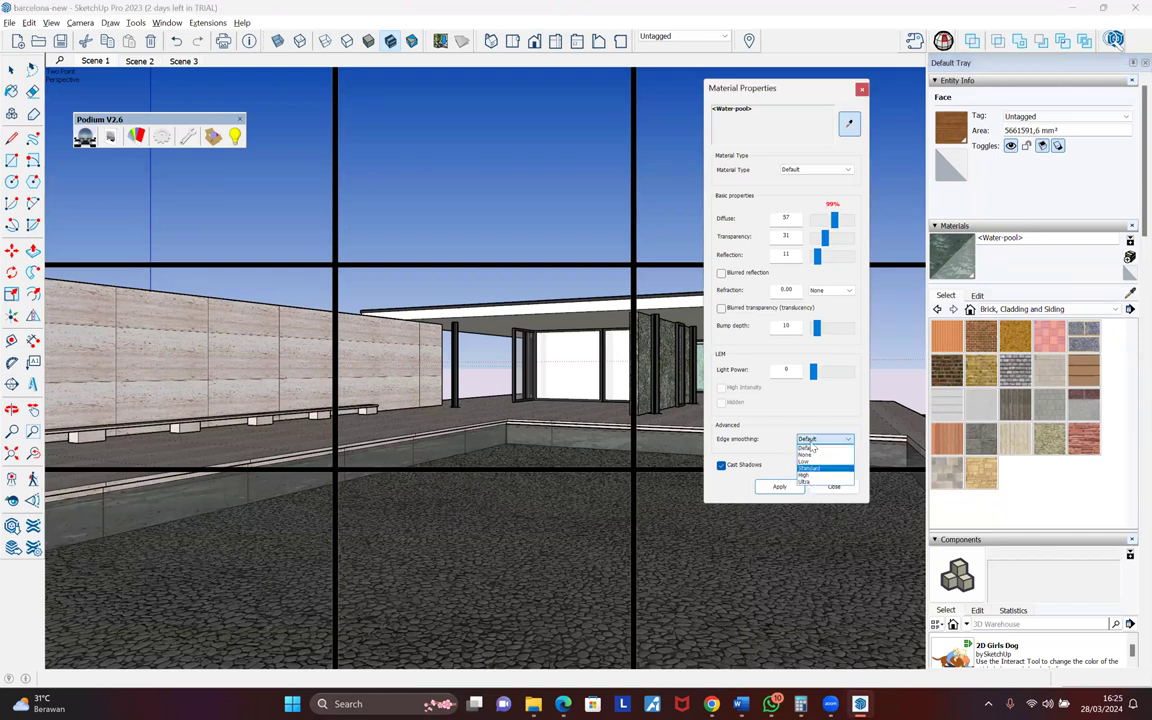
{"action": "left_click", "coordinate": [810, 446]}
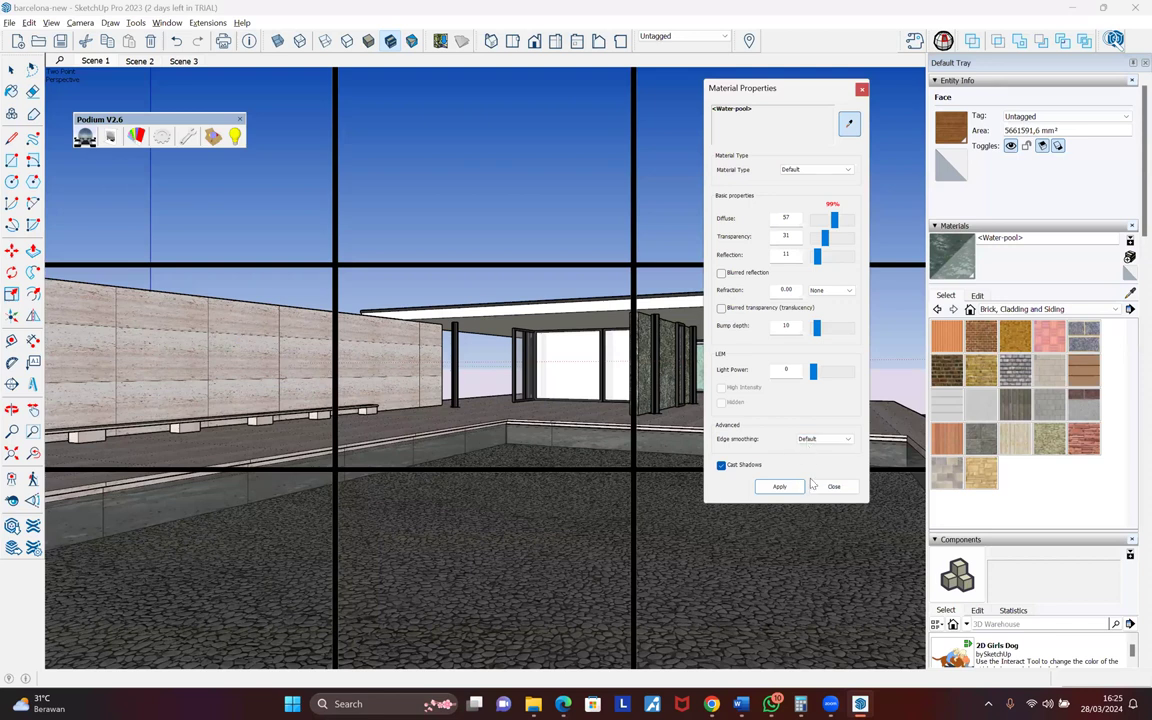
{"action": "left_click", "coordinate": [818, 439]}
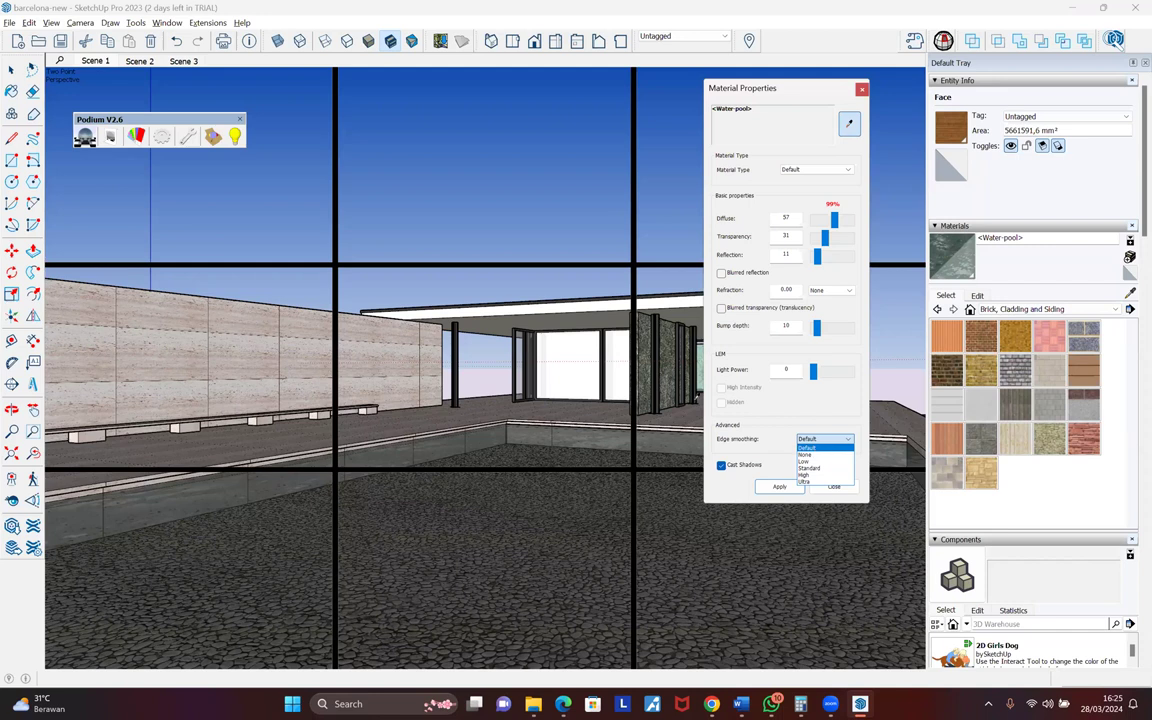
{"action": "left_click", "coordinate": [164, 142]}
- Set the Podium Environment background to HDRI/IBL
{"action": "left_click", "coordinate": [559, 256]}
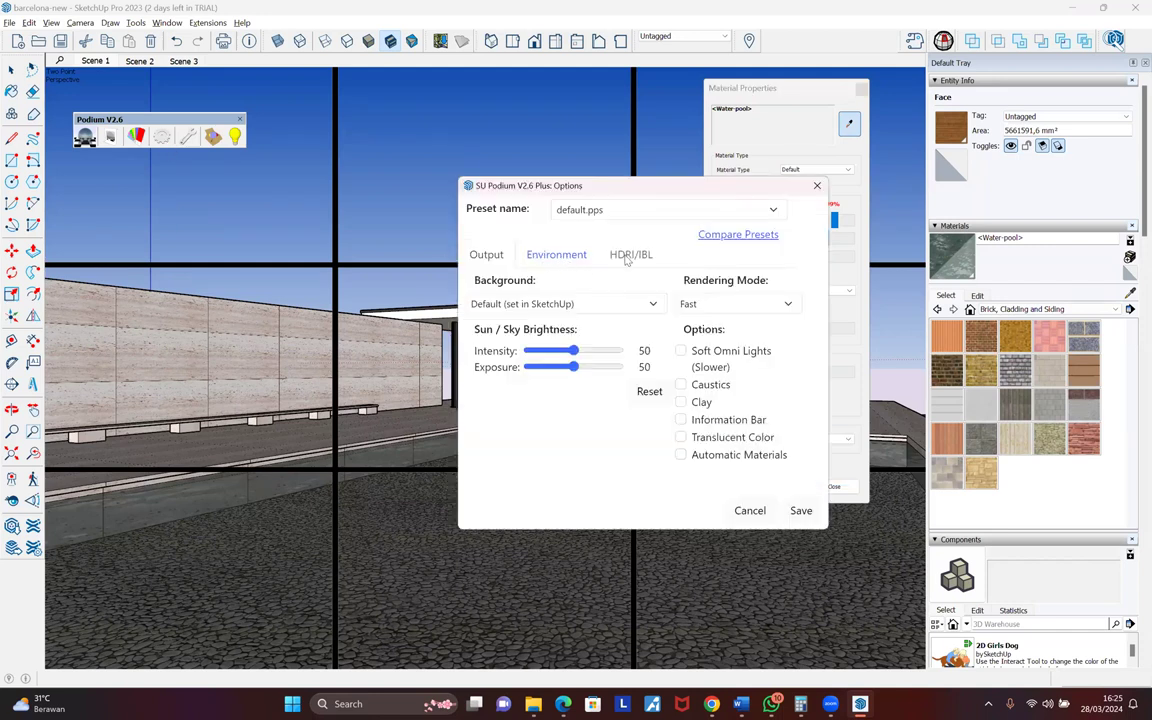
{"action": "left_click", "coordinate": [560, 304]}
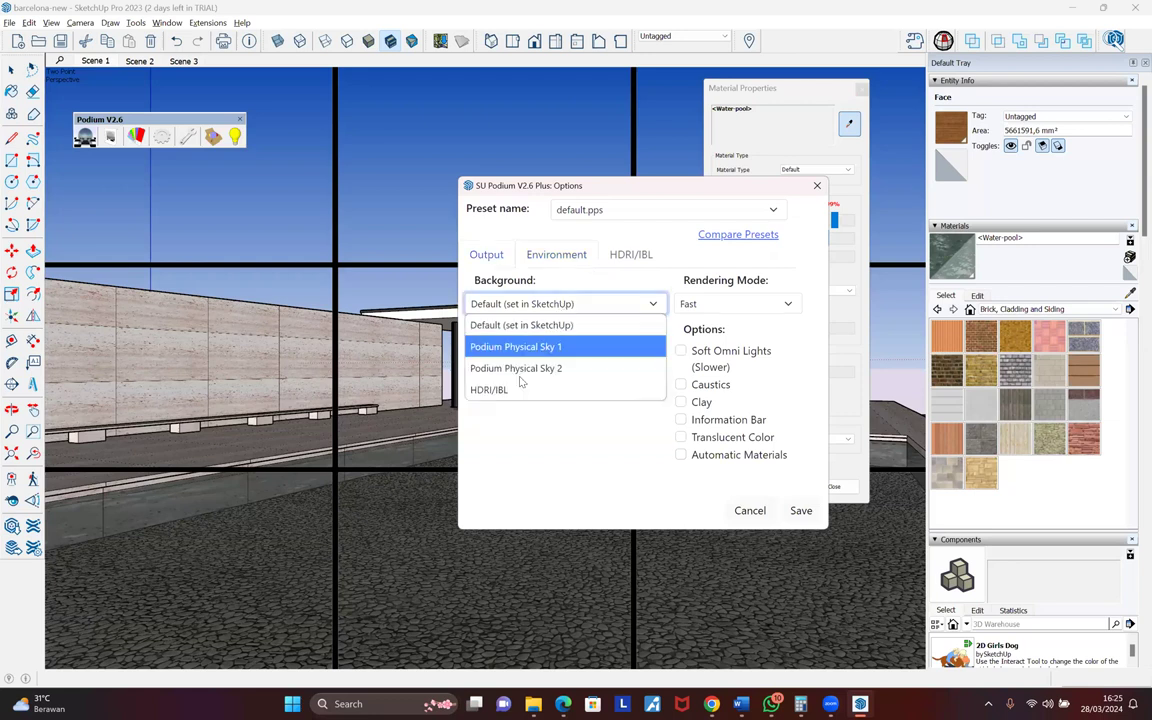
{"action": "left_click", "coordinate": [545, 391]}
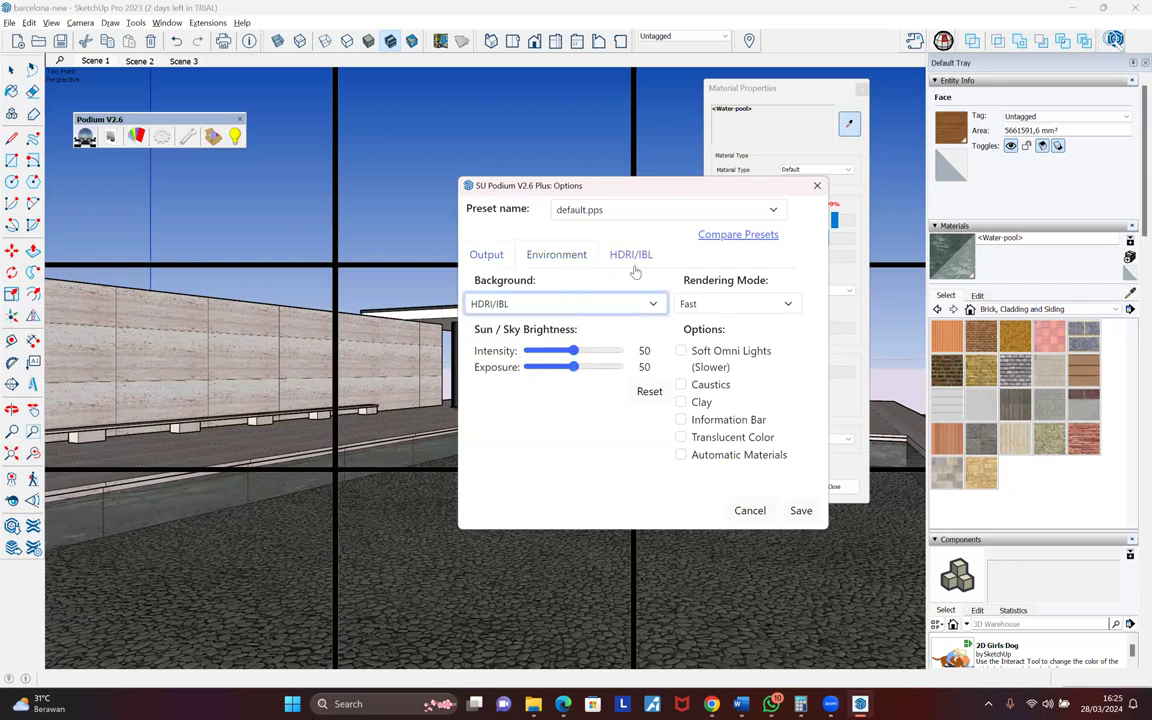
{"action": "left_click", "coordinate": [728, 306]}
- Rotate the Afternoon01.hdr HDRI to 141, then save and apply the render options
{"action": "left_click", "coordinate": [616, 257]}
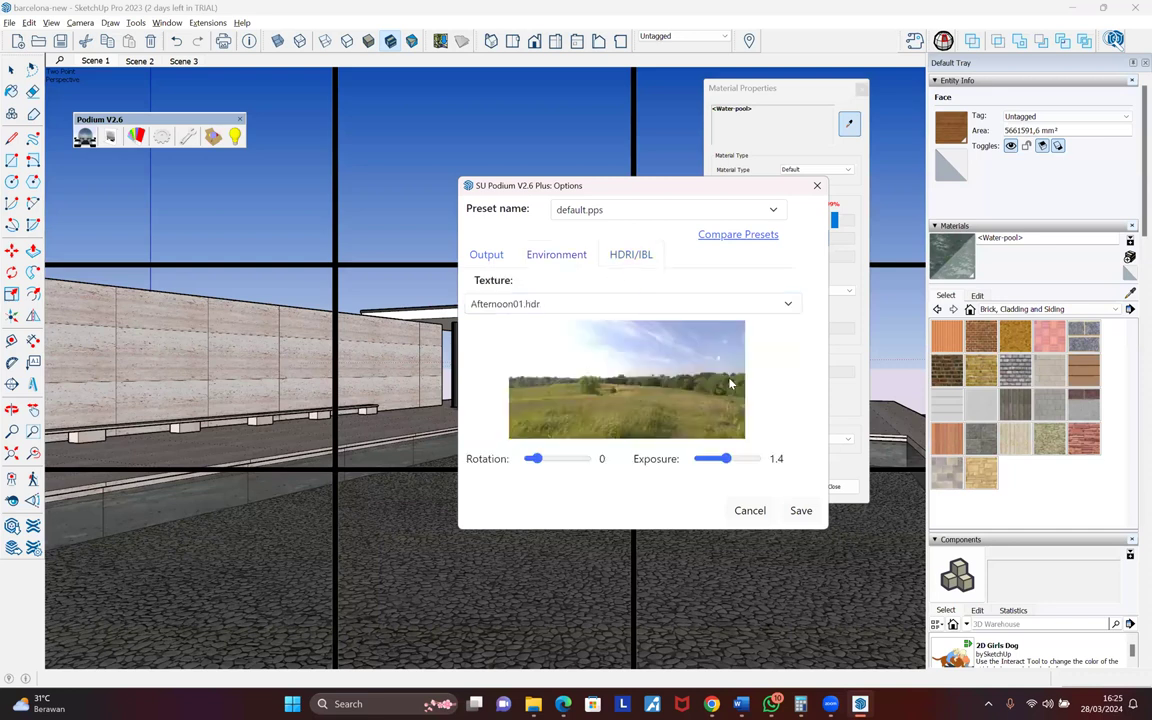
{"action": "left_click", "coordinate": [557, 461]}
{"action": "left_click", "coordinate": [796, 512]}
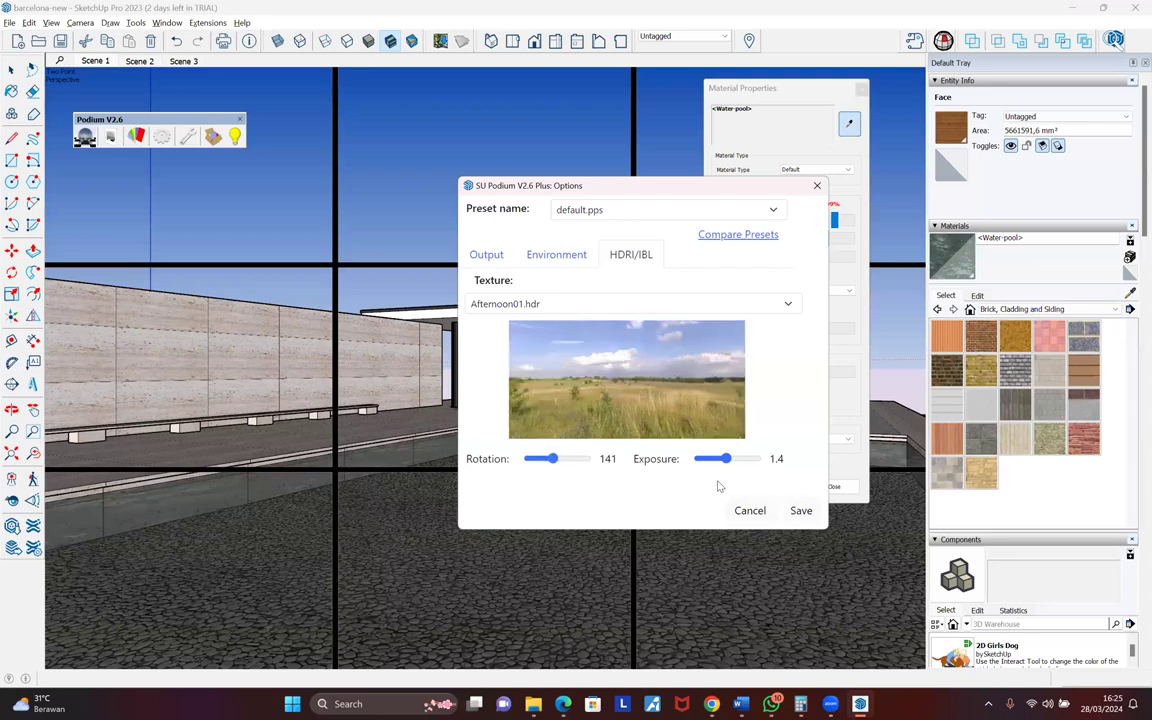
{"action": "left_click", "coordinate": [780, 487]}
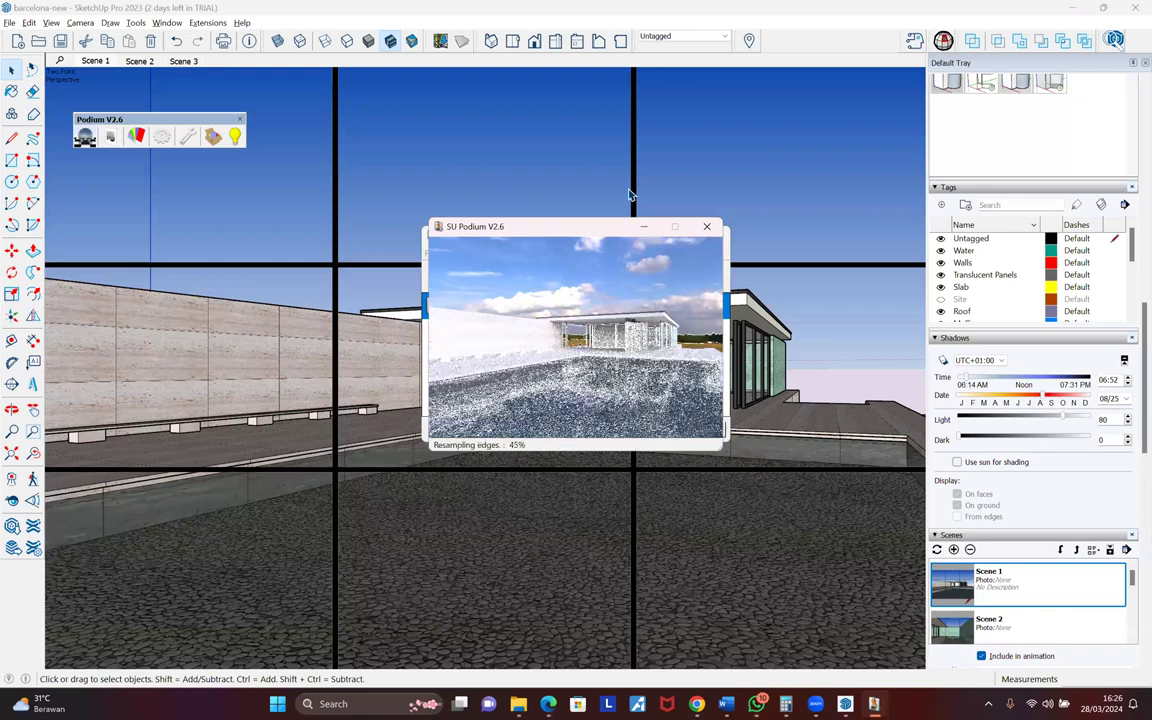
- Close the render preview and move the Rendering Manager out of the way
{"action": "left_click", "coordinate": [707, 228]}
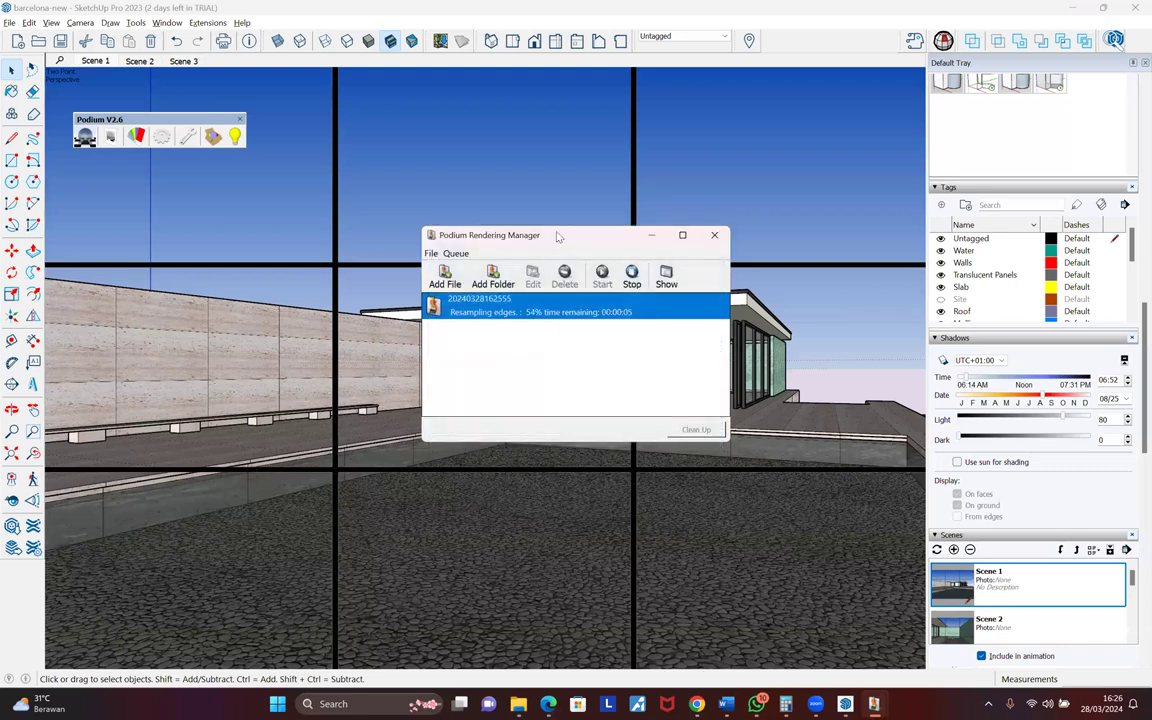
{"action": "left_click_drag", "start_coordinate": [576, 229], "coordinate": [615, 203]}
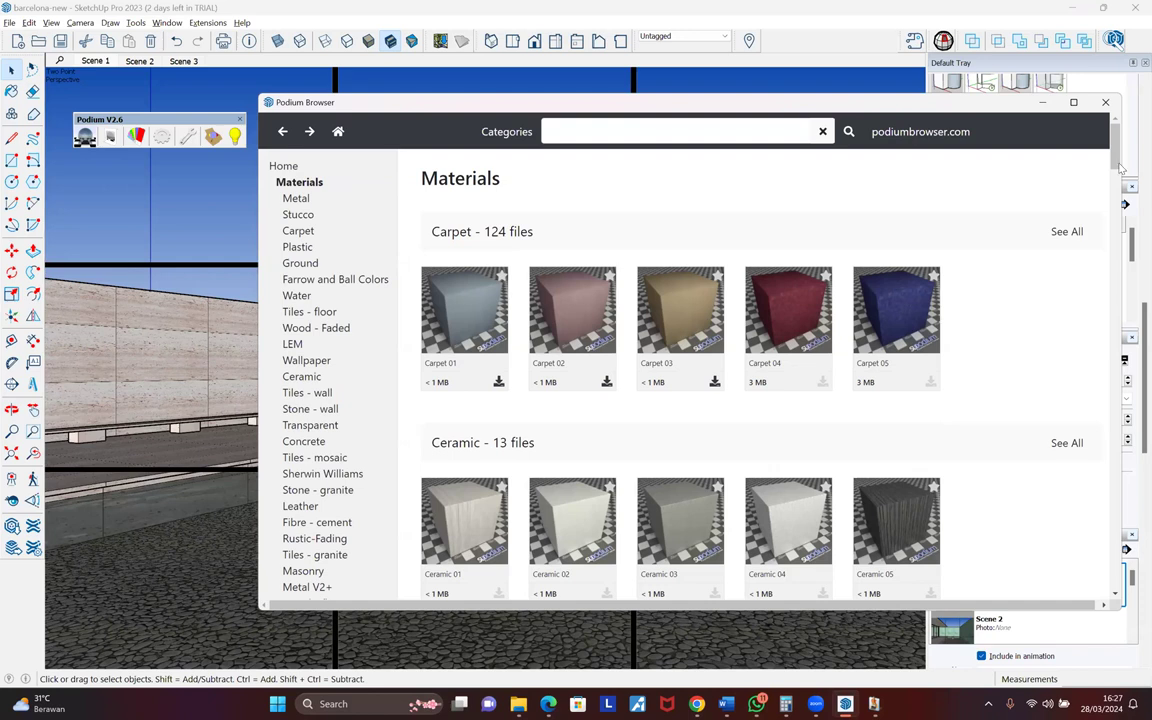
- Show only free files in Podium Browser, open the Water category and download Water 01
{"action": "scroll", "coordinate": [1115, 150], "scroll_direction": "down", "scroll_amount": 5}
{"action": "left_click_drag", "start_coordinate": [1110, 129], "coordinate": [1130, 167]}
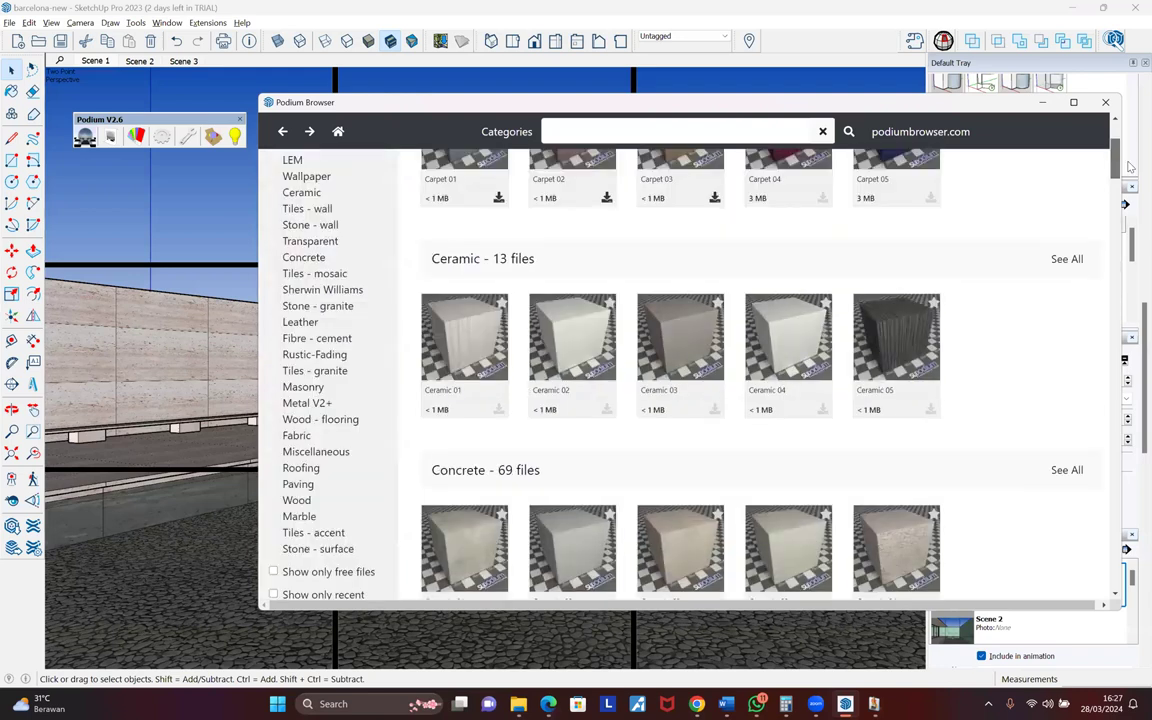
{"action": "scroll", "coordinate": [500, 290], "scroll_direction": "down", "scroll_amount": 3}
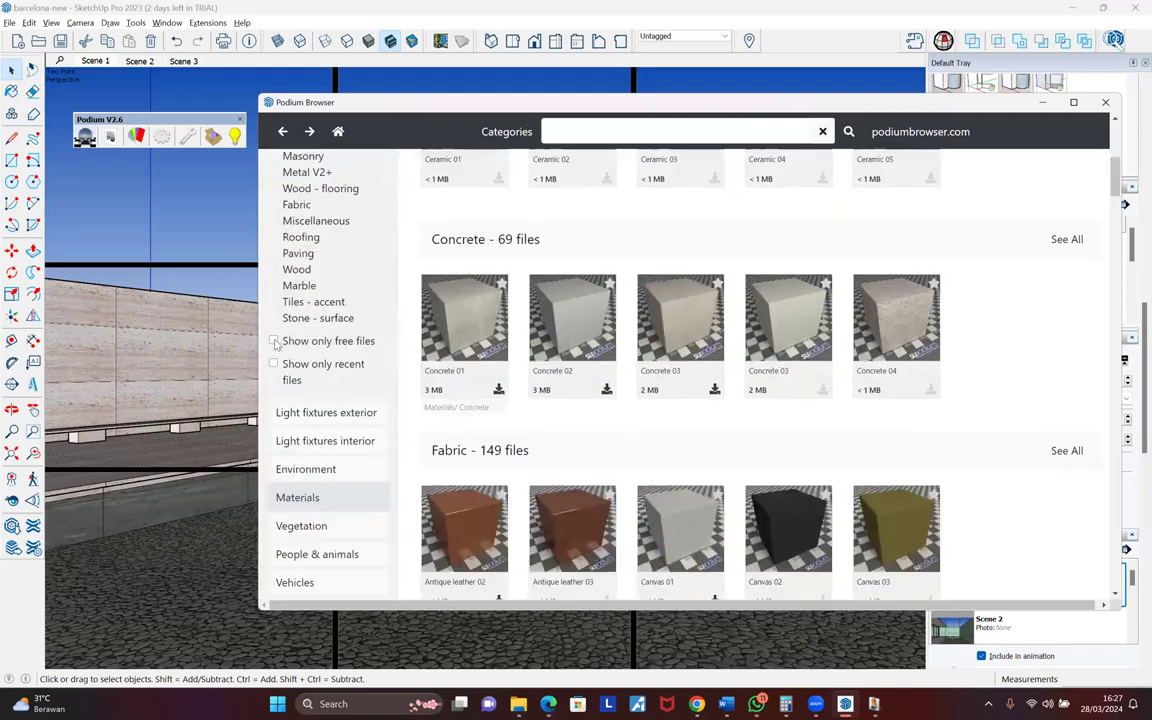
{"action": "left_click", "coordinate": [273, 341]}
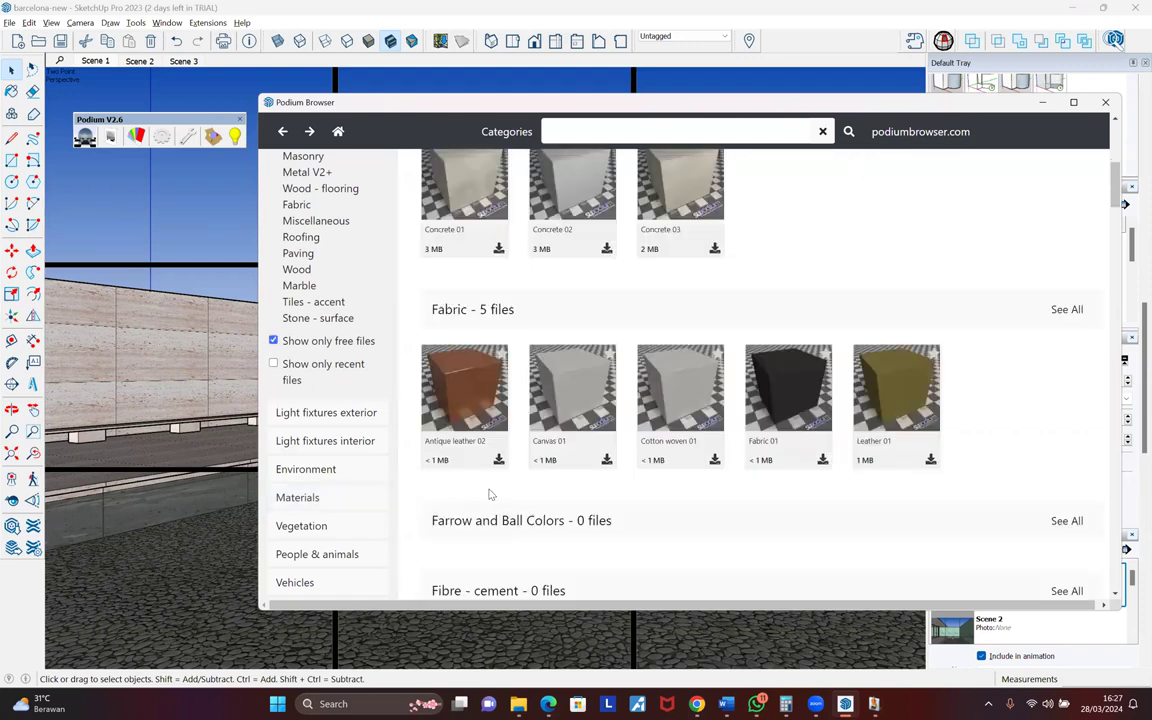
{"action": "scroll", "coordinate": [437, 491], "scroll_direction": "down", "scroll_amount": 2}
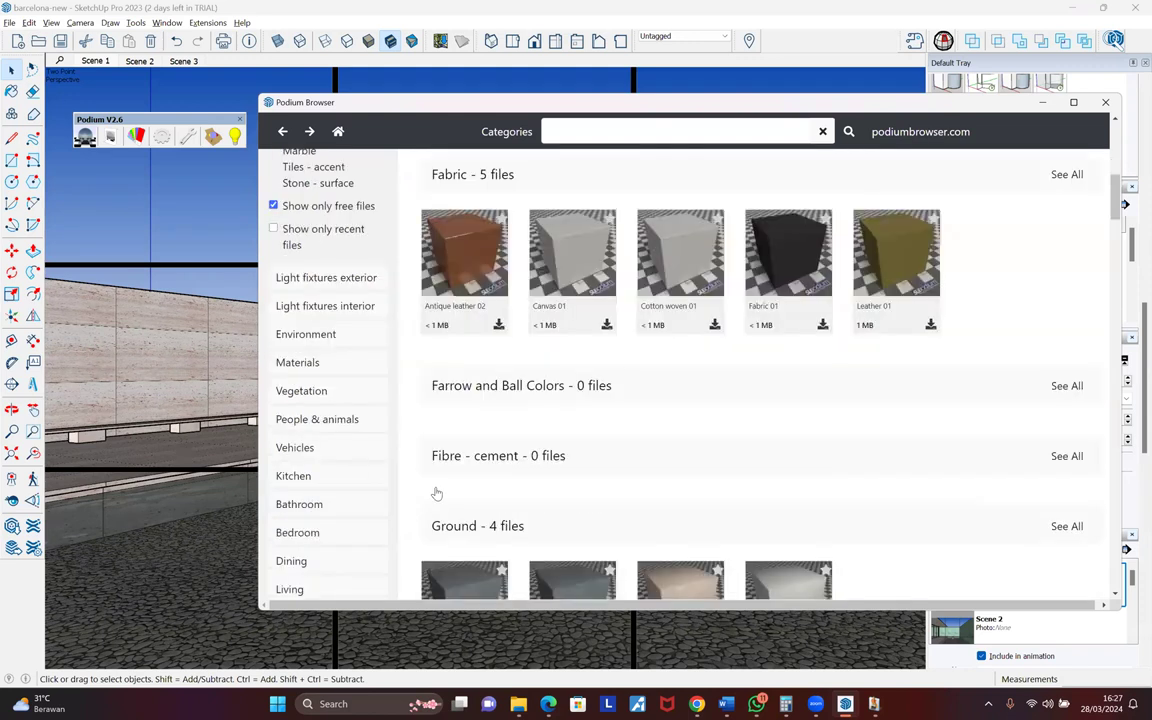
{"action": "scroll", "coordinate": [434, 490], "scroll_direction": "up", "scroll_amount": 3}
{"action": "scroll", "coordinate": [437, 488], "scroll_direction": "up", "scroll_amount": 5}
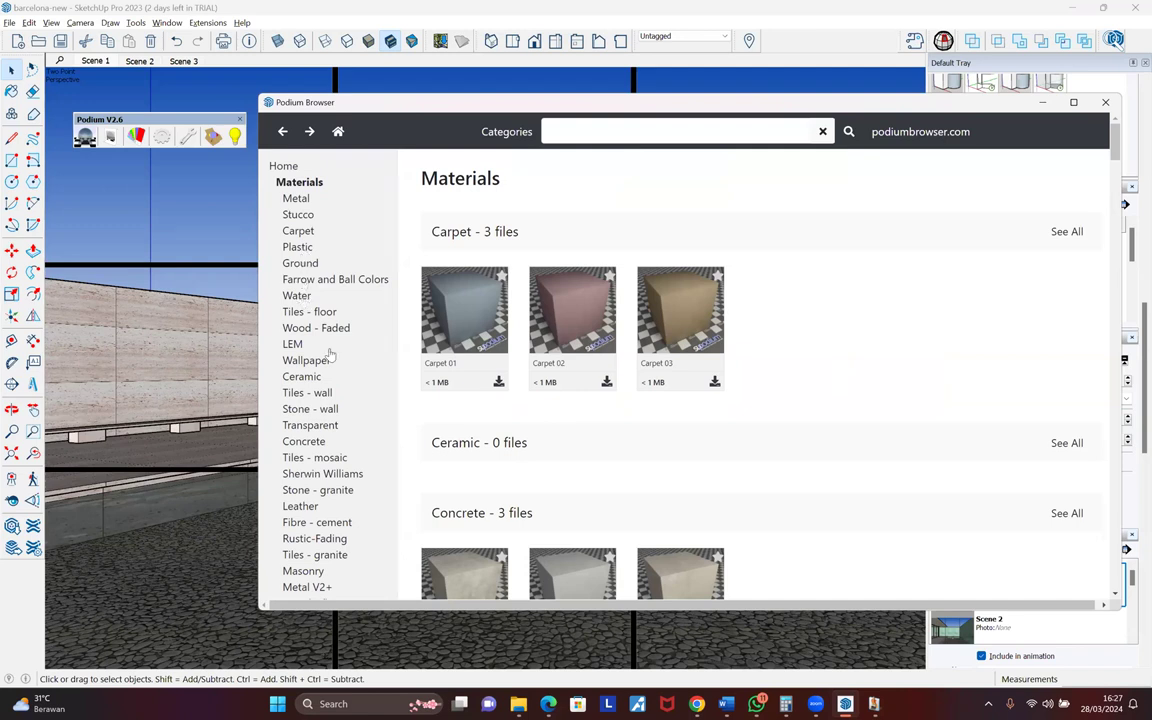
{"action": "left_click", "coordinate": [298, 296]}
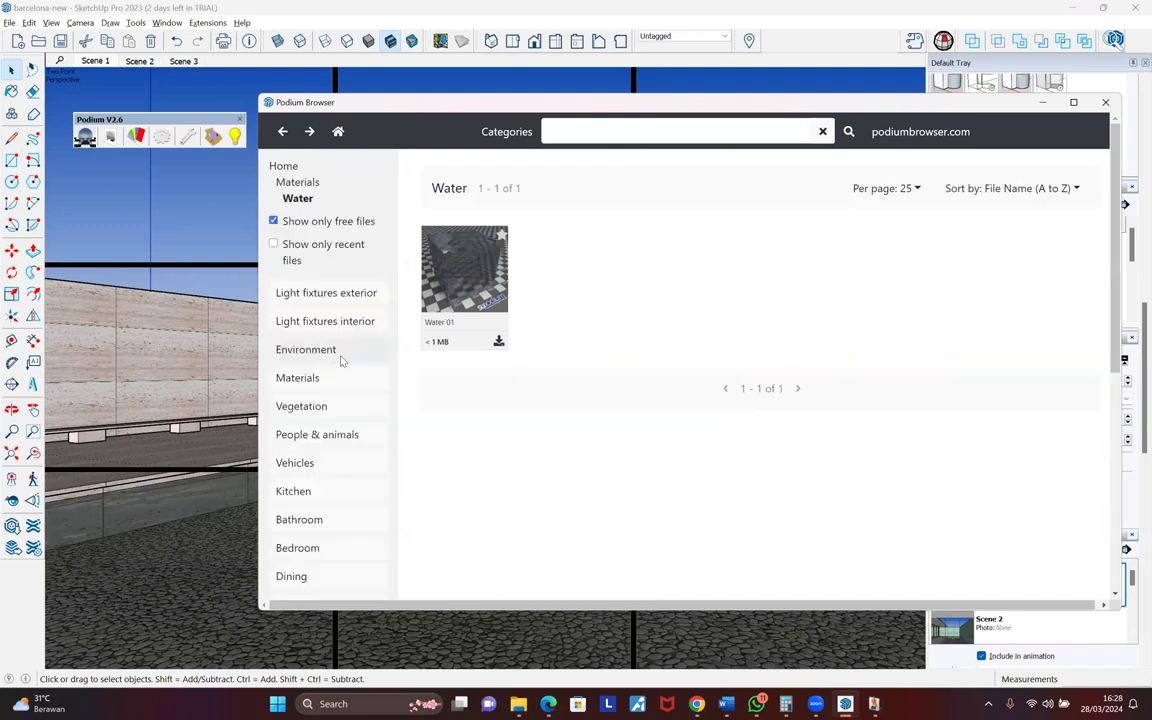
{"action": "left_click", "coordinate": [498, 342]}
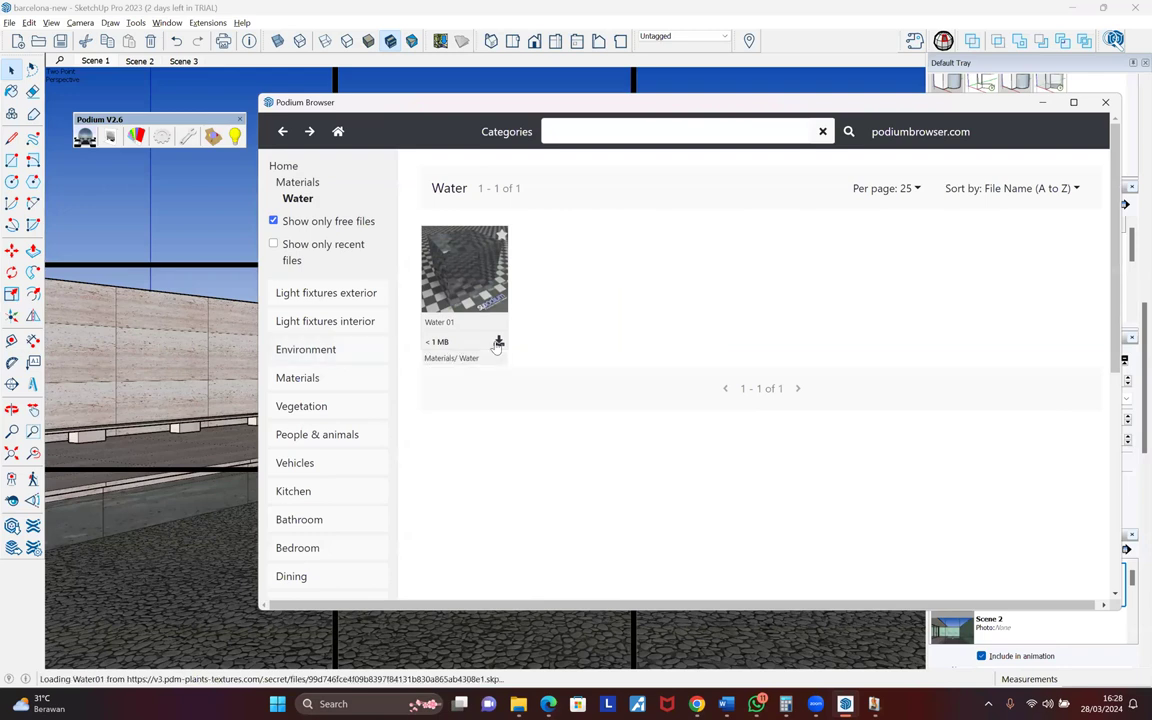
- Place the Water 01 box in the model and orbit out to view the roof and marble wall
{"action": "left_click", "coordinate": [204, 456]}
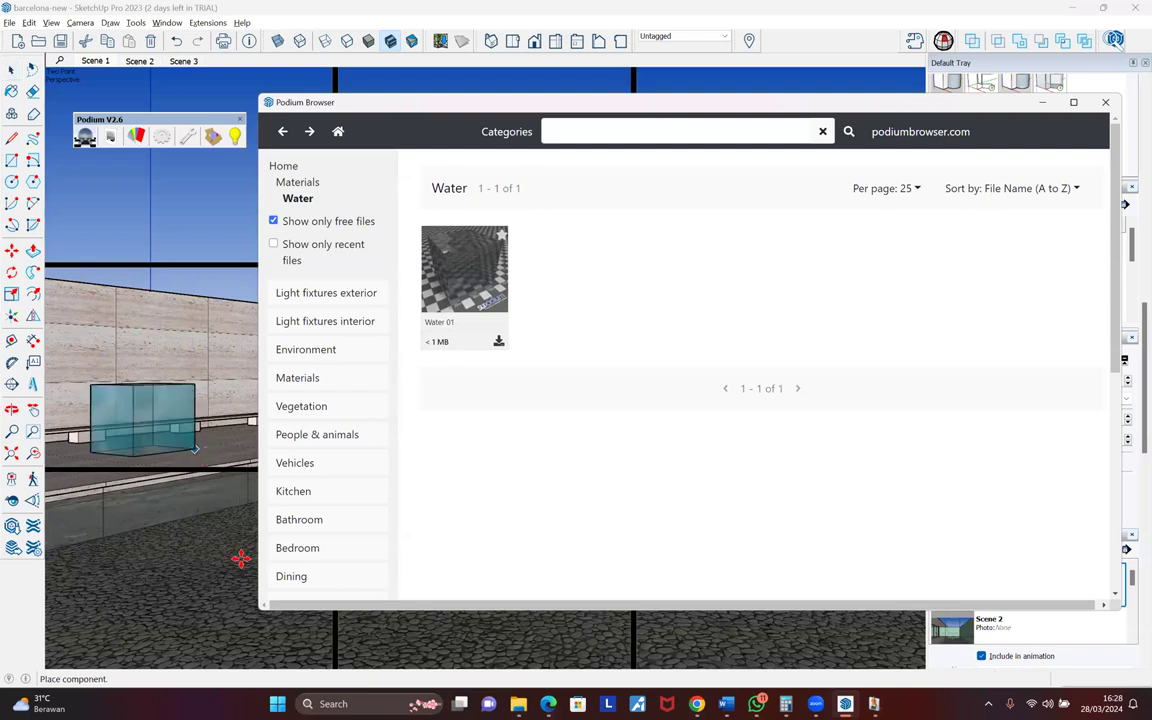
{"action": "key", "text": "m"}
{"action": "mouse_move", "coordinate": [196, 552]}
{"action": "middle_mouse_down"}
{"action": "mouse_move", "coordinate": [190, 565]}
{"action": "mouse_move", "coordinate": [196, 502]}
{"action": "mouse_move", "coordinate": [373, 342]}
{"action": "mouse_move", "coordinate": [360, 340]}
{"action": "middle_mouse_up"}
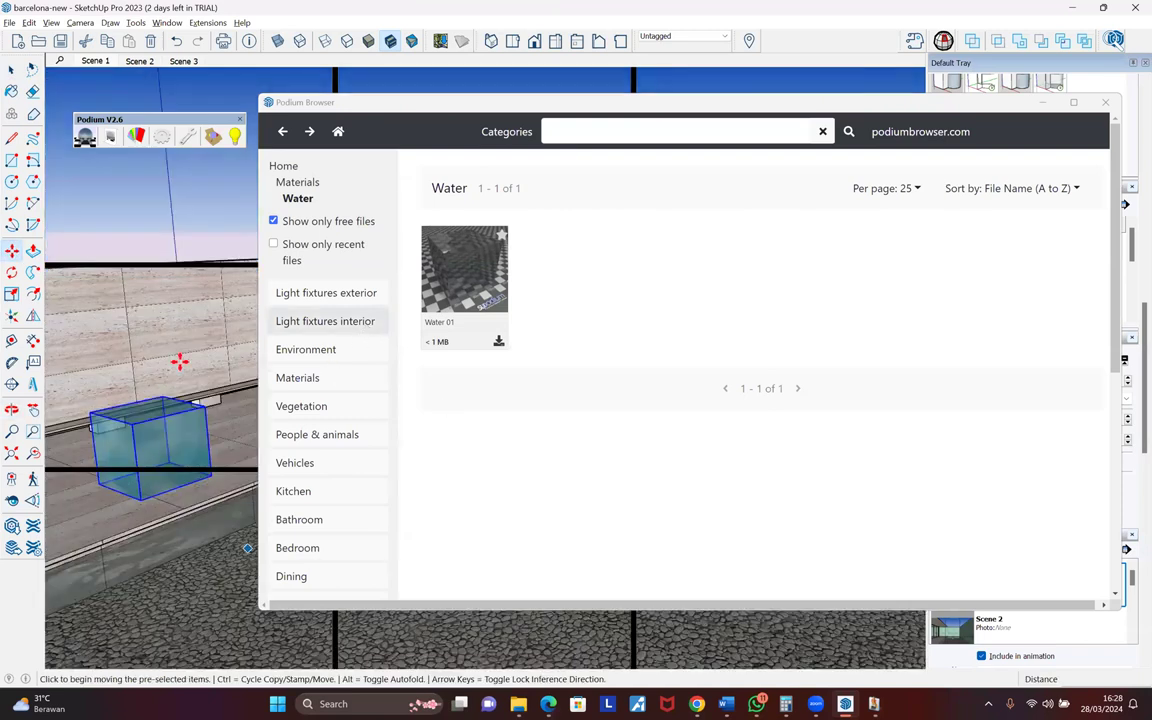
{"action": "scroll", "coordinate": [181, 364], "scroll_direction": "down", "scroll_amount": 3}
{"action": "middle_click_drag", "start_coordinate": [154, 406], "coordinate": [277, 357]}
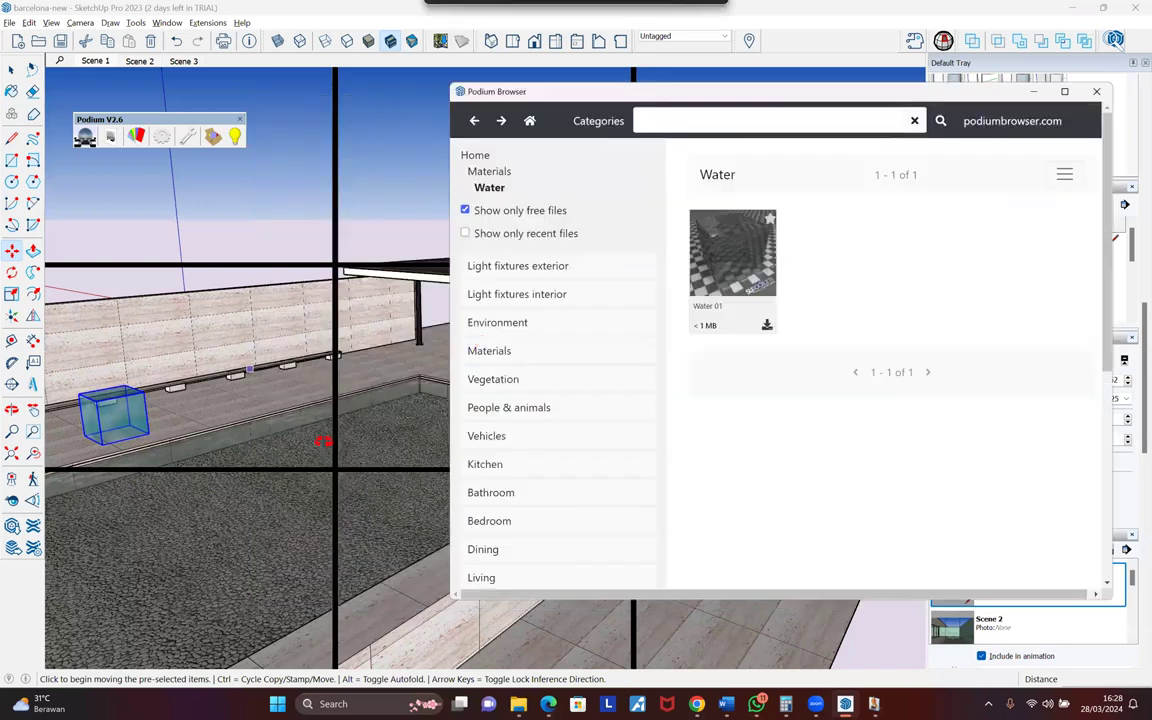
{"action": "mouse_move", "coordinate": [375, 405]}
{"action": "middle_mouse_down"}
{"action": "mouse_move", "coordinate": [333, 387]}
{"action": "mouse_move", "coordinate": [381, 404]}
{"action": "mouse_move", "coordinate": [333, 391]}
{"action": "mouse_move", "coordinate": [484, 378]}
{"action": "middle_mouse_up"}
{"action": "scroll", "coordinate": [335, 386], "scroll_direction": "up", "scroll_amount": 1}
{"action": "scroll", "coordinate": [502, 372], "scroll_direction": "up", "scroll_amount": 4}
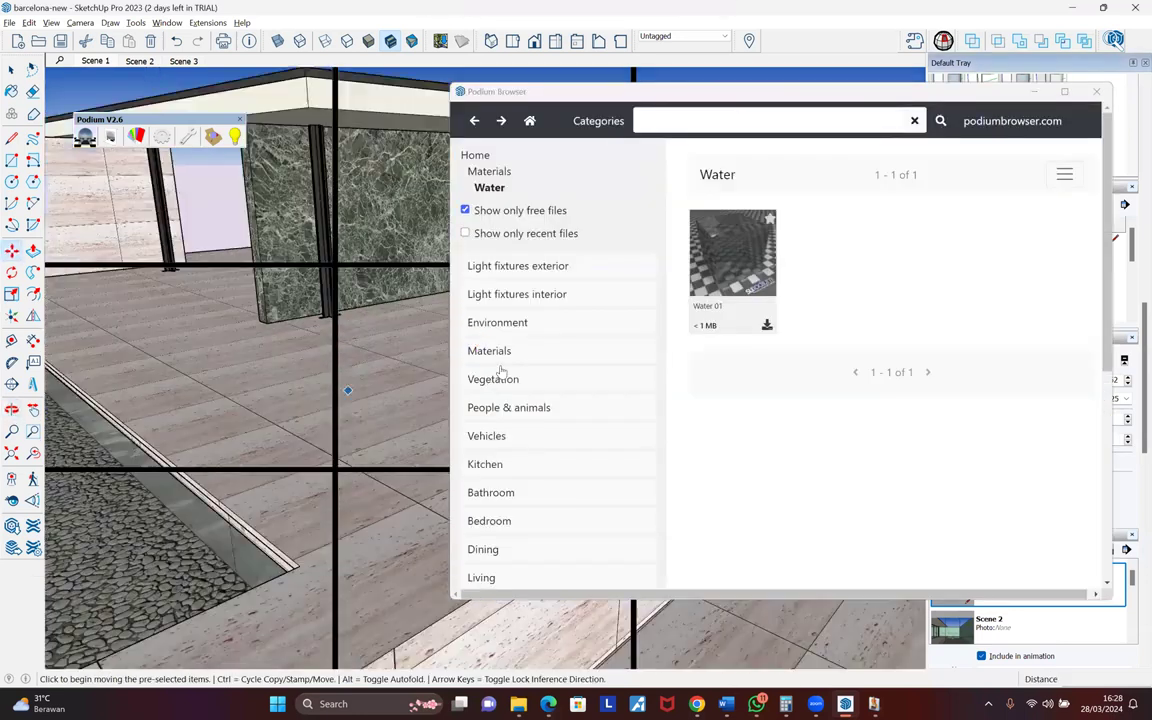
{"action": "scroll", "coordinate": [379, 188], "scroll_direction": "up", "scroll_amount": 4}
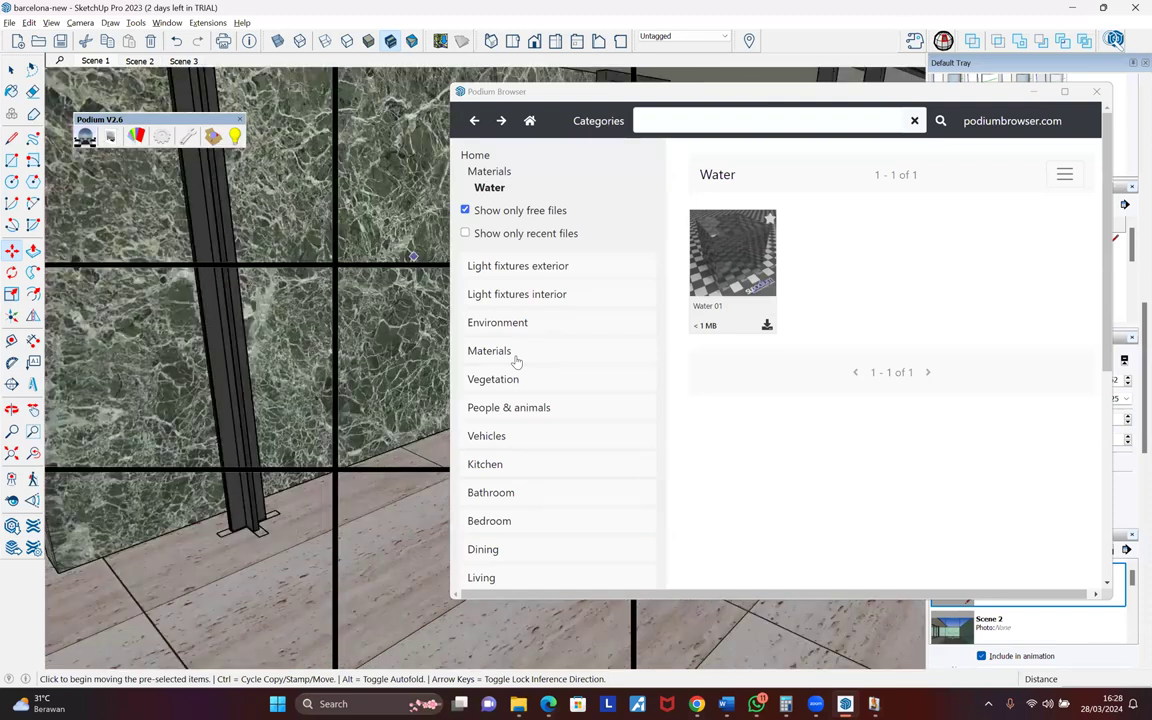
{"action": "scroll", "coordinate": [495, 300], "scroll_direction": "down", "scroll_amount": 2}
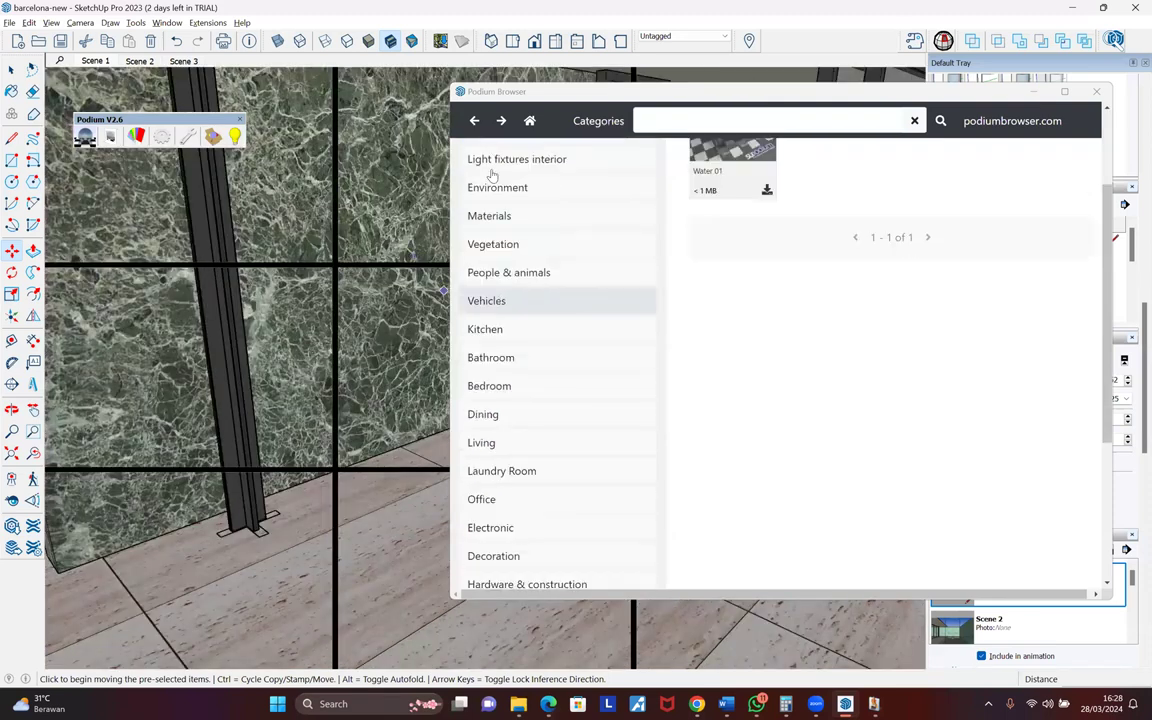
{"action": "scroll", "coordinate": [491, 175], "scroll_direction": "up", "scroll_amount": 2}
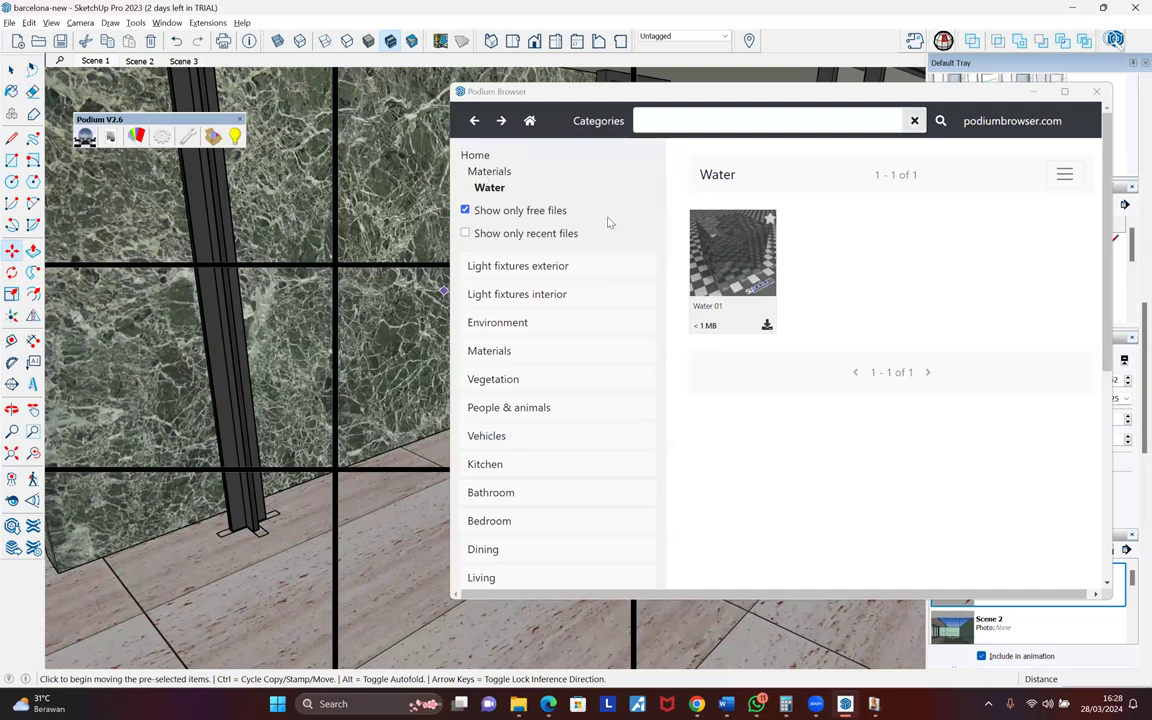
- Check the Marble and Concrete categories, then return to the Materials overview
{"action": "key", "text": "alt+Left"}
{"action": "scroll", "coordinate": [546, 418], "scroll_direction": "down", "scroll_amount": 4}
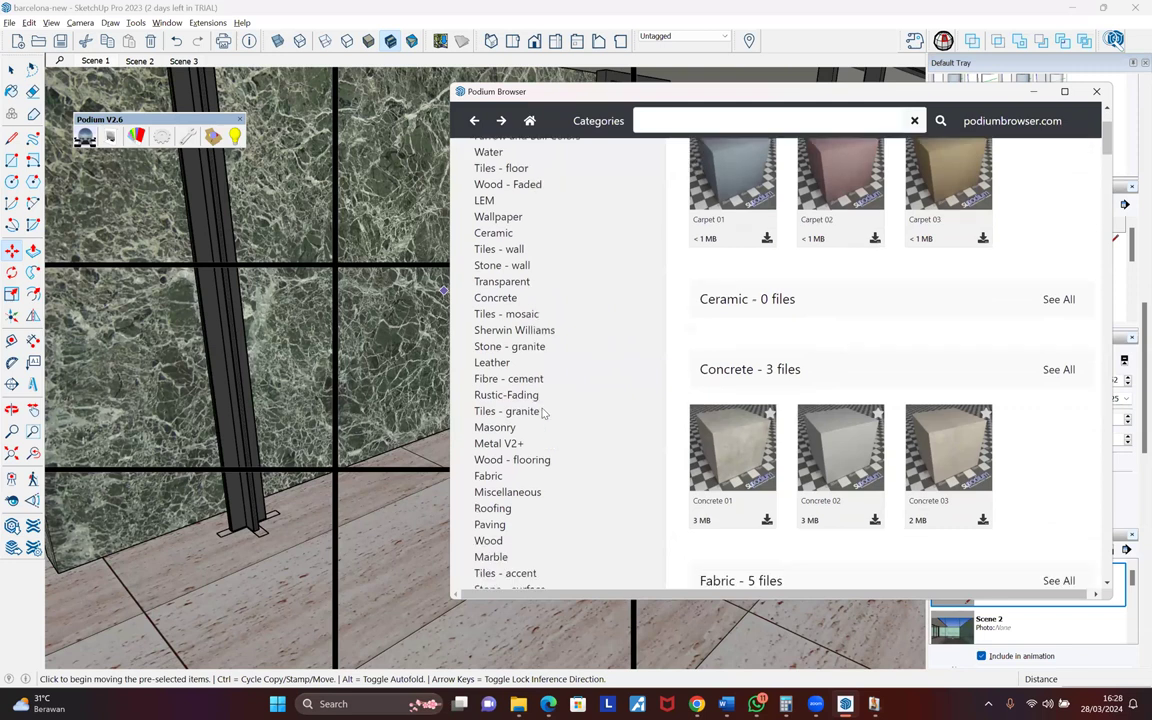
{"action": "left_click", "coordinate": [499, 488]}
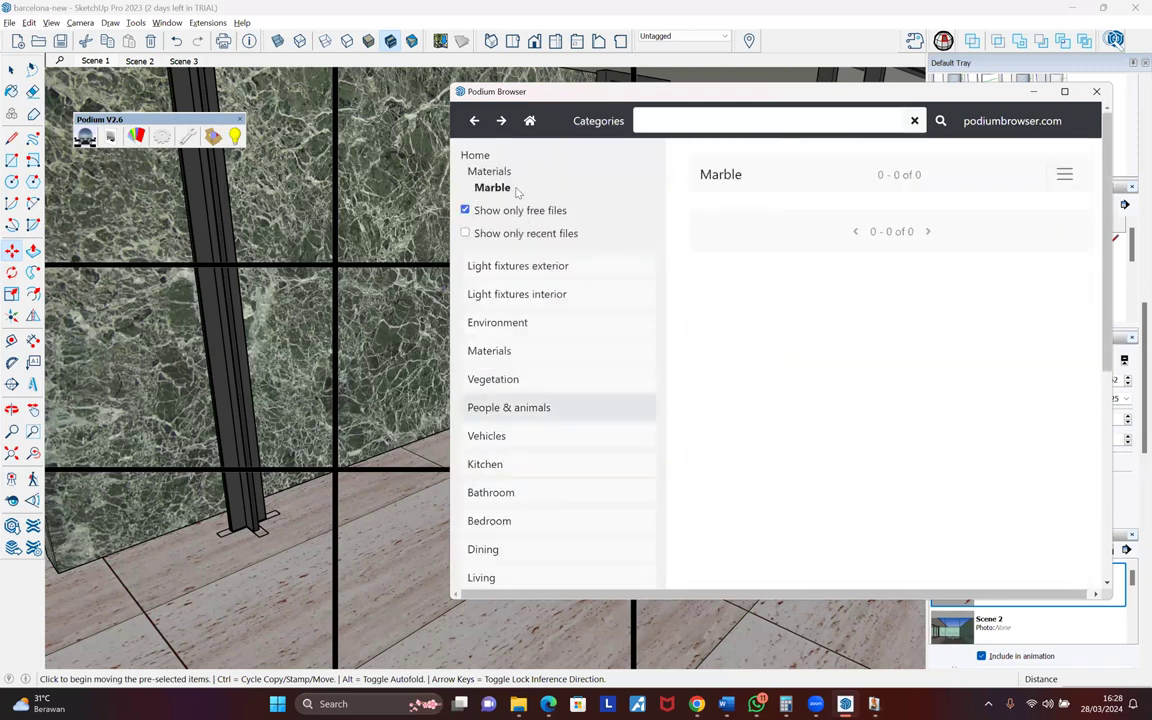
{"action": "left_click", "coordinate": [489, 172]}
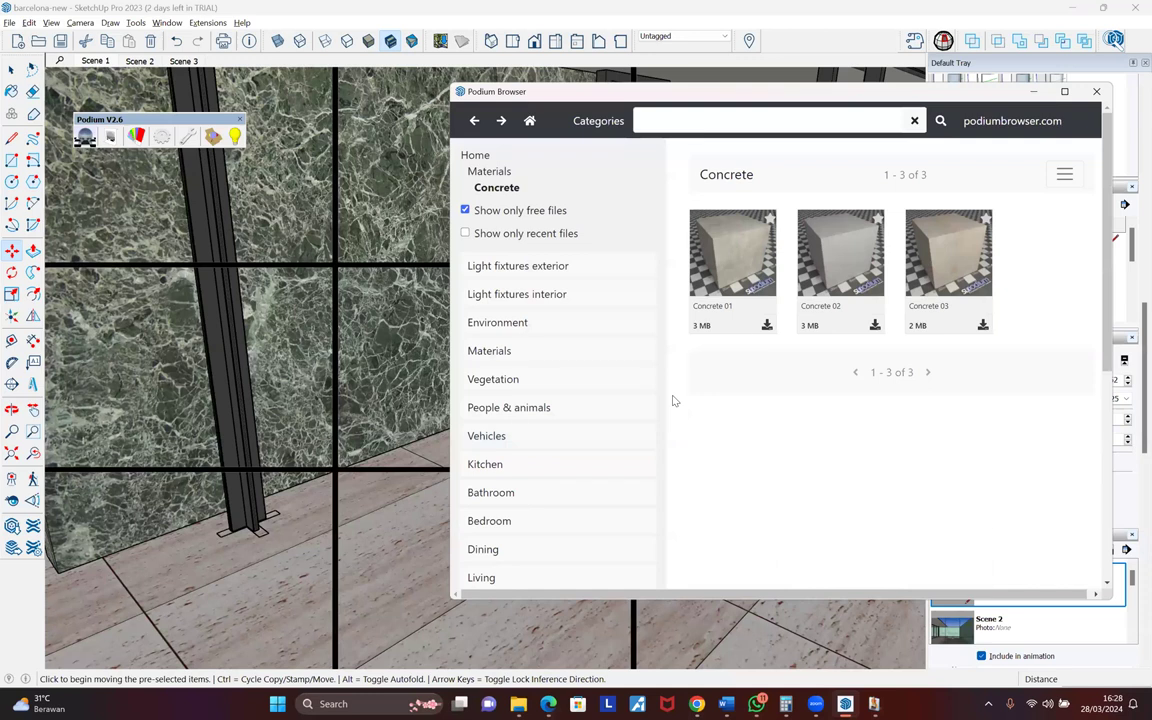
{"action": "left_click", "coordinate": [489, 171]}
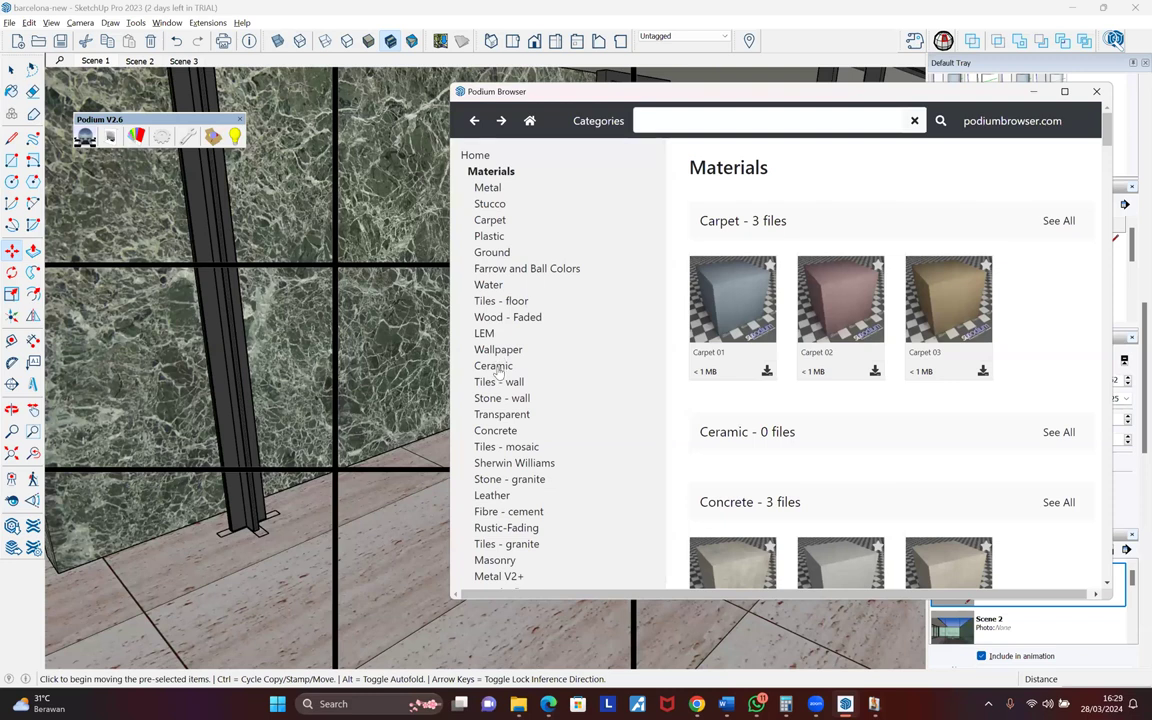
- Download the Glass 02 transparent material and place it as a sample box near the marble wall
{"action": "scroll", "coordinate": [497, 370], "scroll_direction": "down", "scroll_amount": 1}
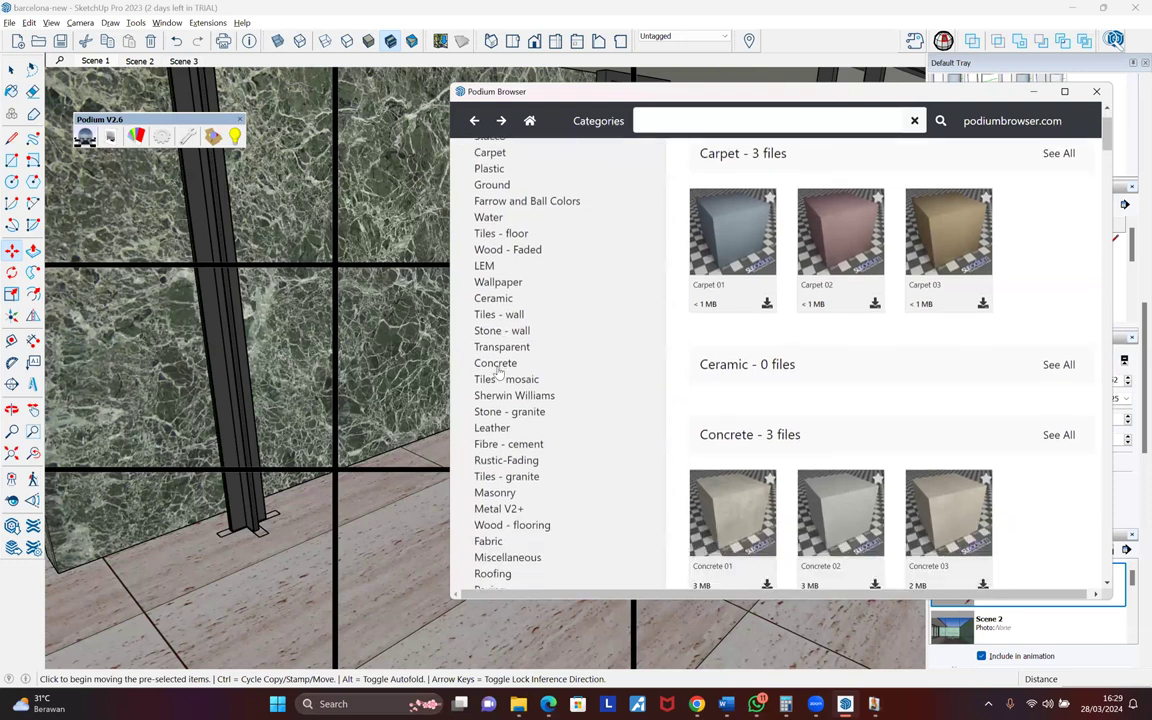
{"action": "scroll", "coordinate": [498, 370], "scroll_direction": "down", "scroll_amount": 1}
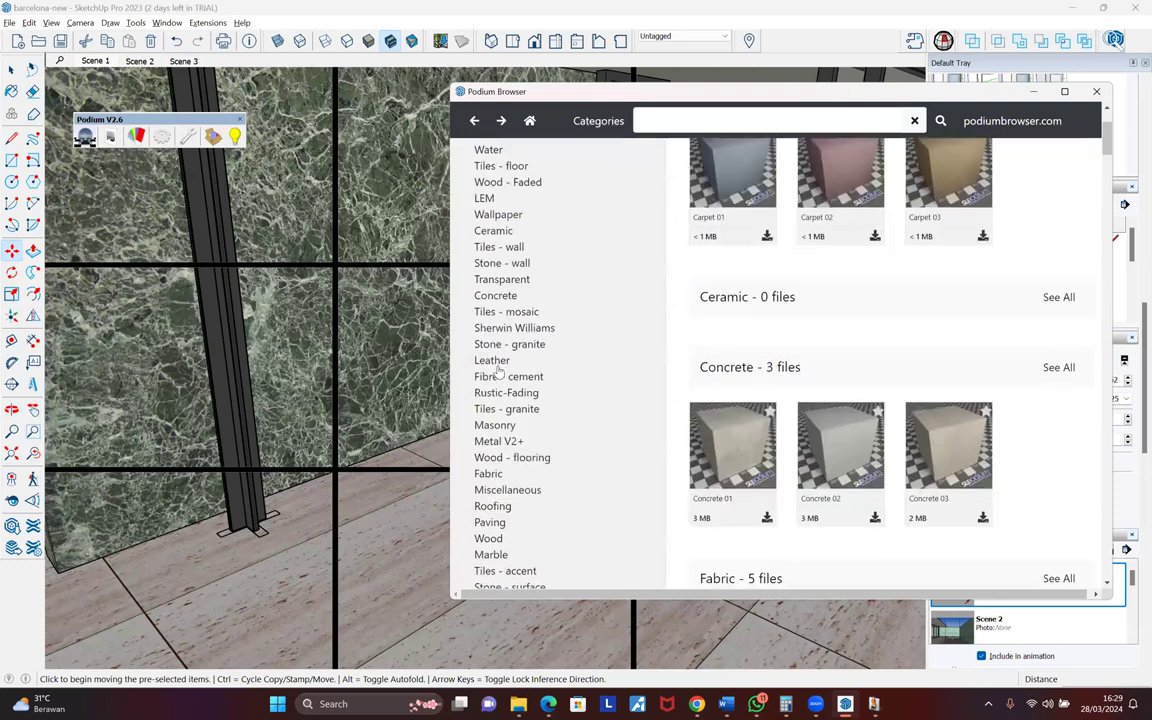
{"action": "scroll", "coordinate": [627, 476], "scroll_direction": "down", "scroll_amount": 1}
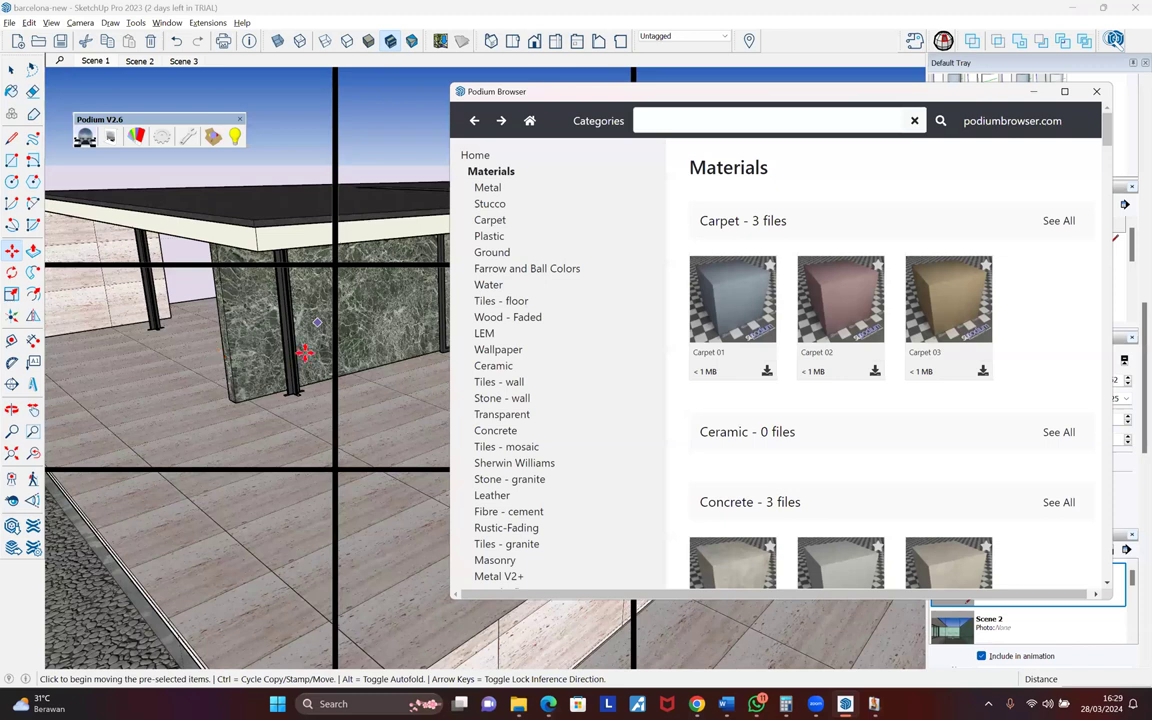
{"action": "middle_click_drag", "start_coordinate": [219, 355], "coordinate": [415, 276]}
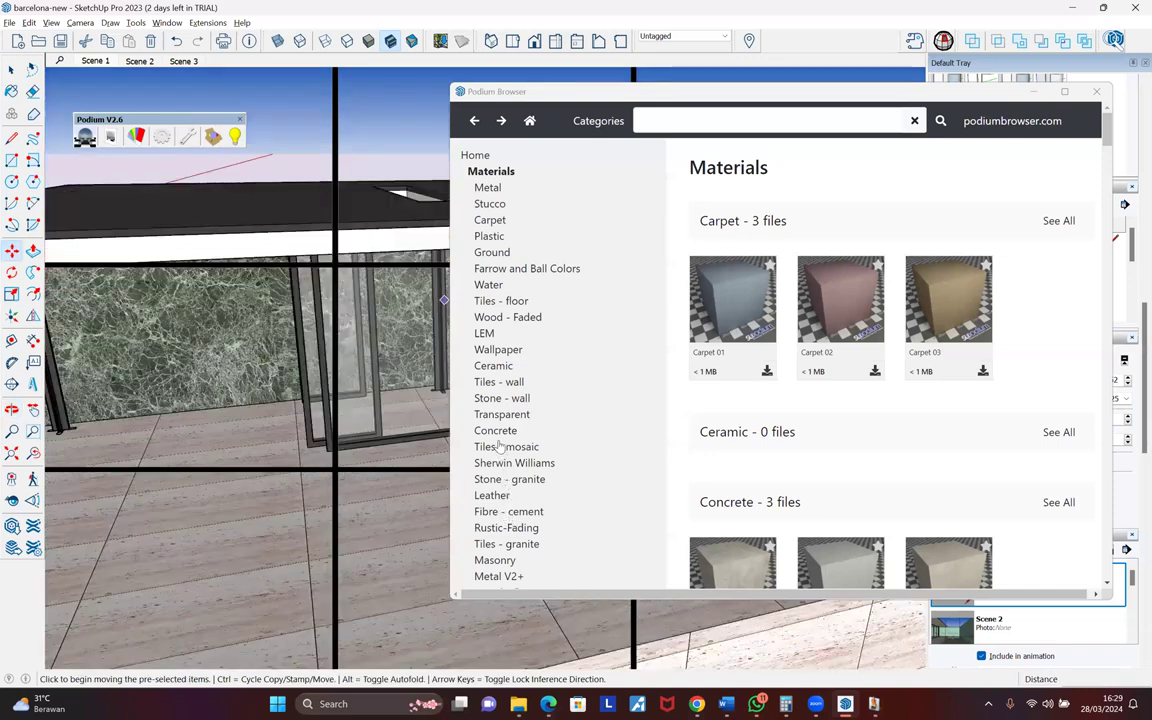
{"action": "scroll", "coordinate": [500, 447], "scroll_direction": "down", "scroll_amount": 1}
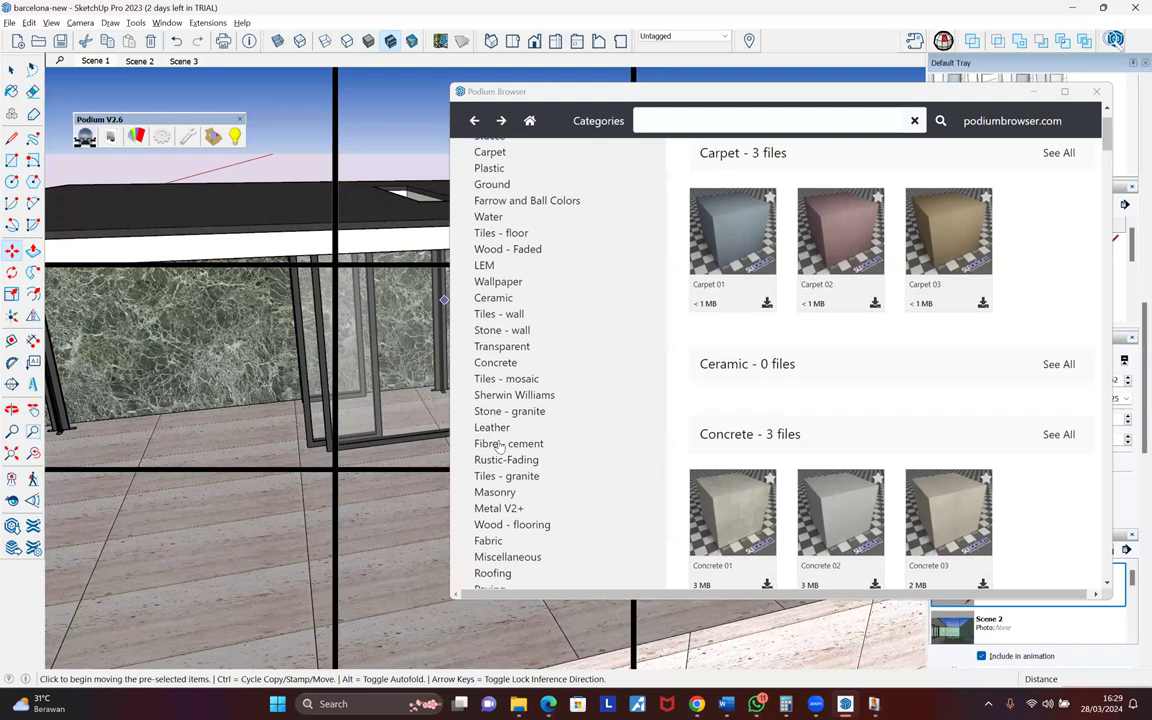
{"action": "scroll", "coordinate": [553, 353], "scroll_direction": "down", "scroll_amount": 2}
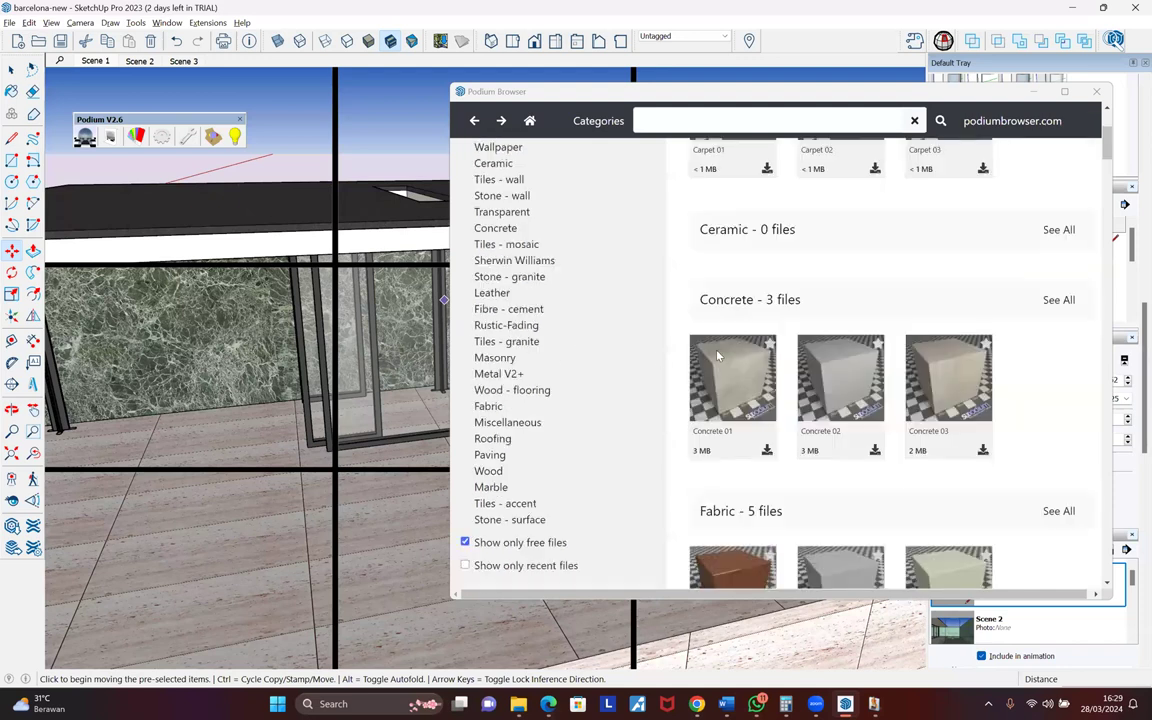
{"action": "scroll", "coordinate": [755, 330], "scroll_direction": "up", "scroll_amount": 2}
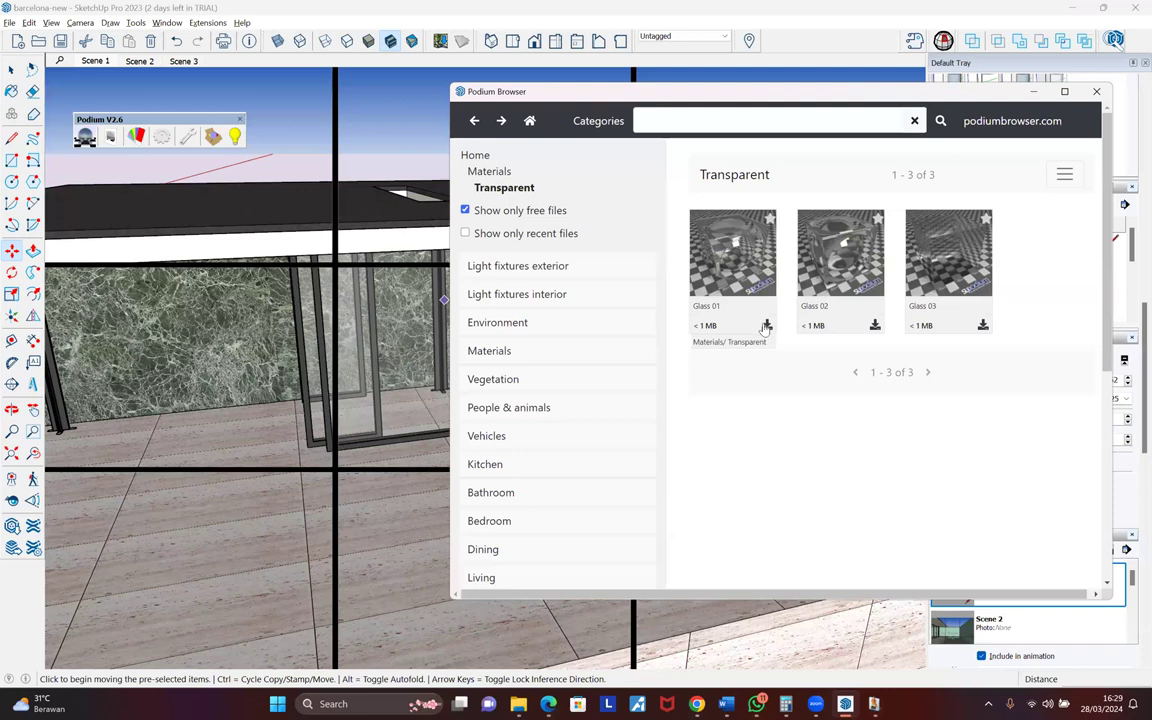
{"action": "left_click", "coordinate": [875, 328]}
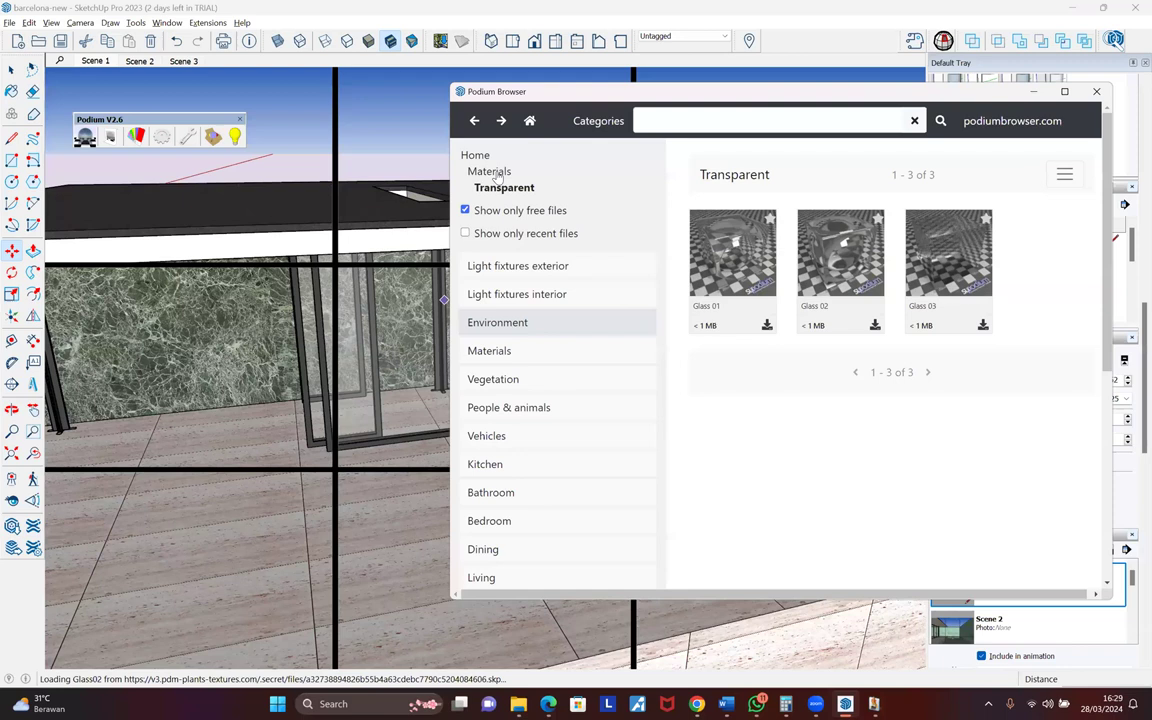
{"action": "left_click", "coordinate": [480, 352]}
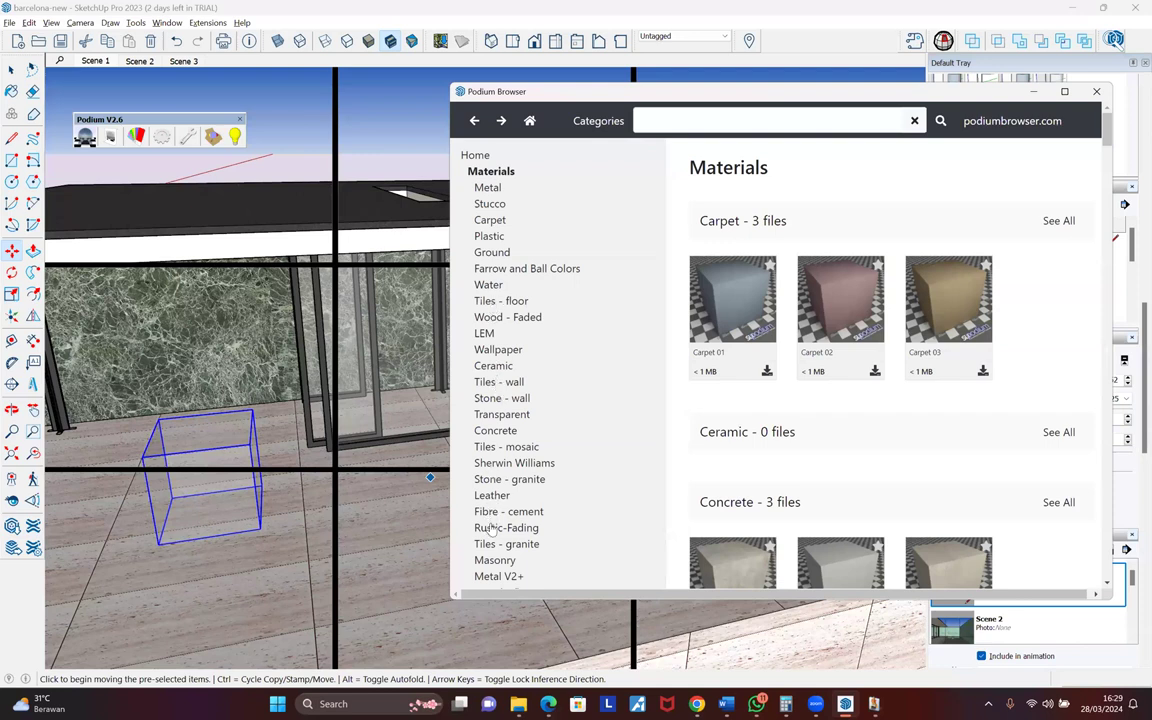
{"action": "scroll", "coordinate": [643, 397], "scroll_direction": "down", "scroll_amount": 1}
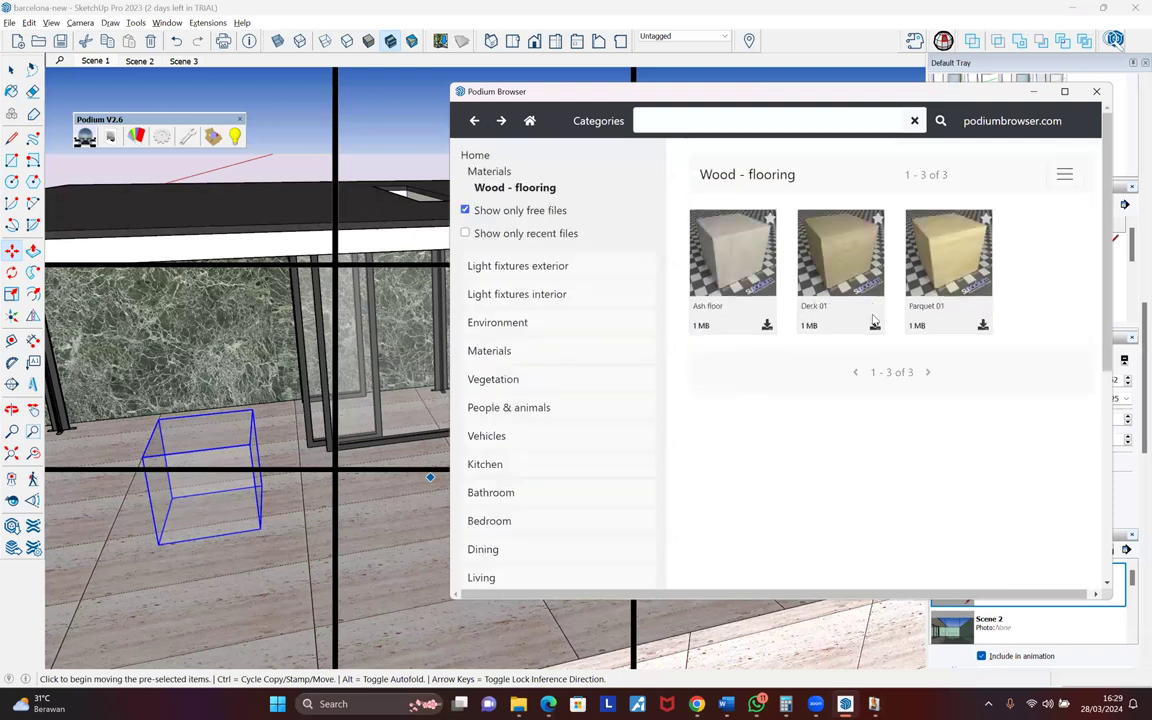
- Place the Ash floor and Deck 01 wood sample boxes, then bring up Edge
{"action": "left_click", "coordinate": [766, 326]}
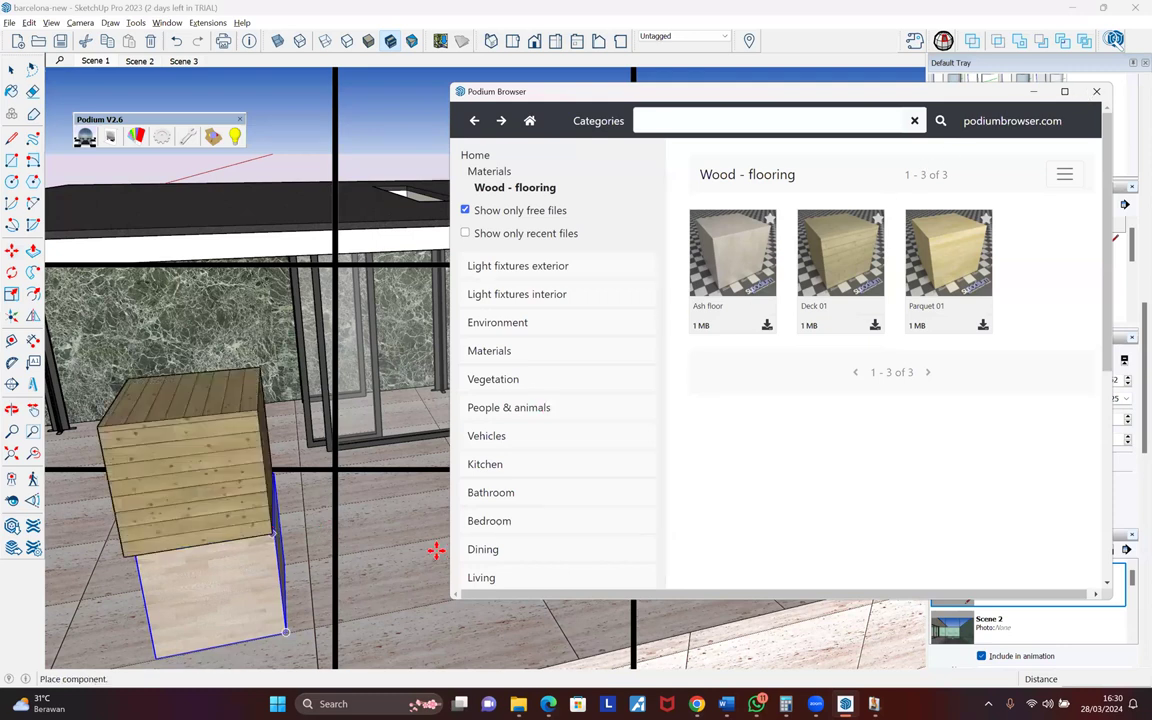
{"action": "left_click", "coordinate": [435, 630]}
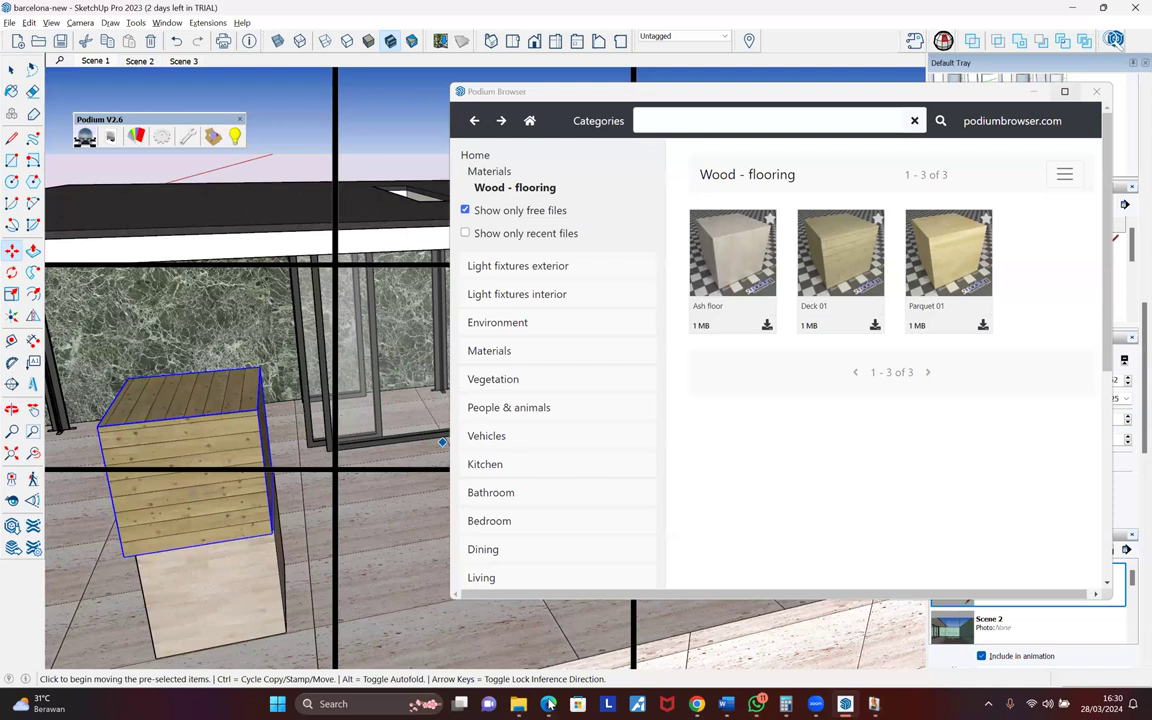
{"action": "left_click", "coordinate": [549, 704]}
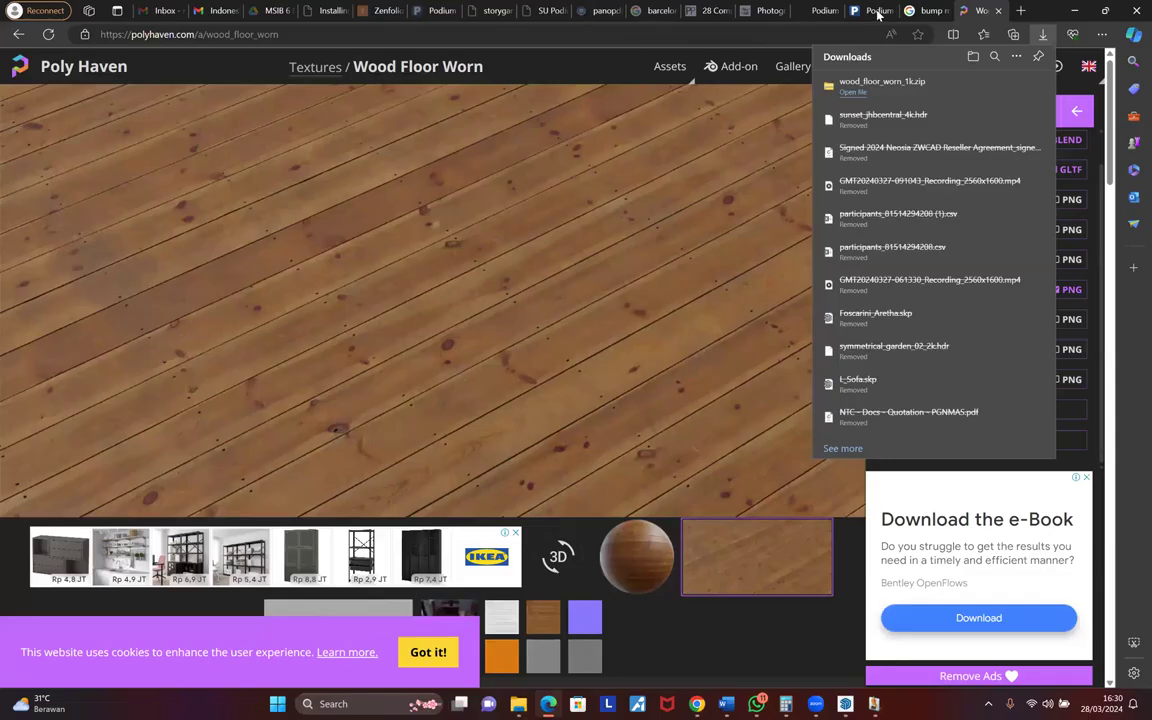
- Browse the online Podium Browser's Miscellaneous materials, then head back to the Rendering Manager
{"action": "left_click", "coordinate": [878, 12]}
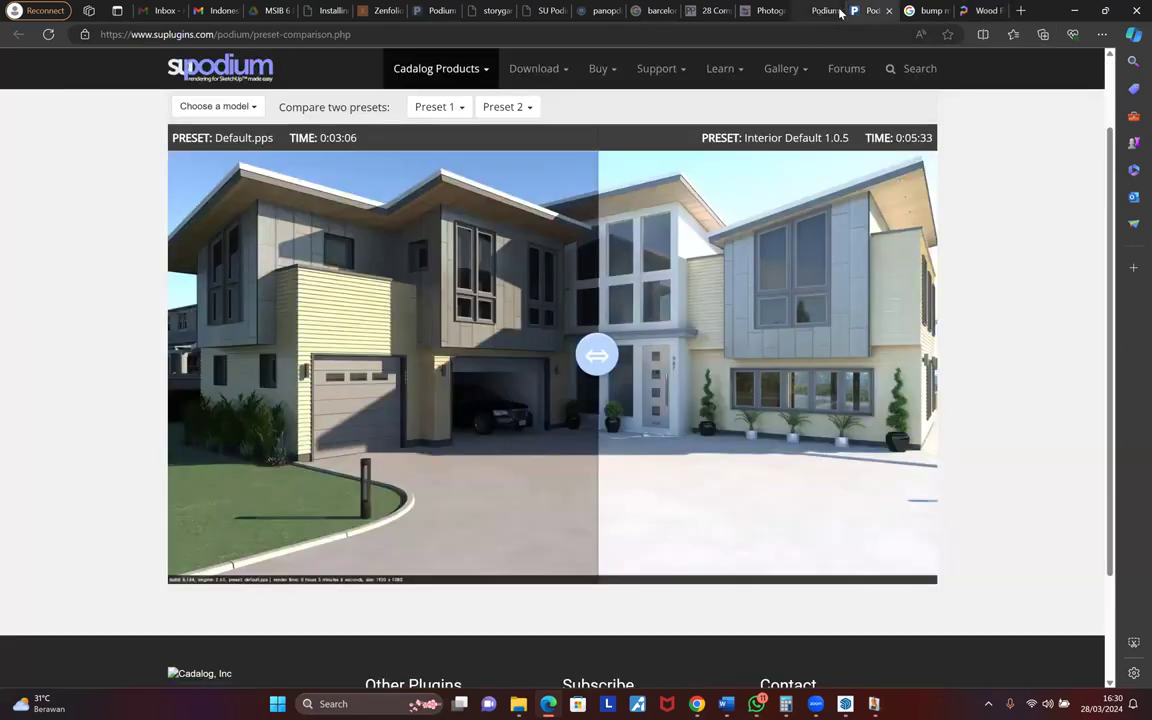
{"action": "key", "text": "ctrl+shift+Tab"}
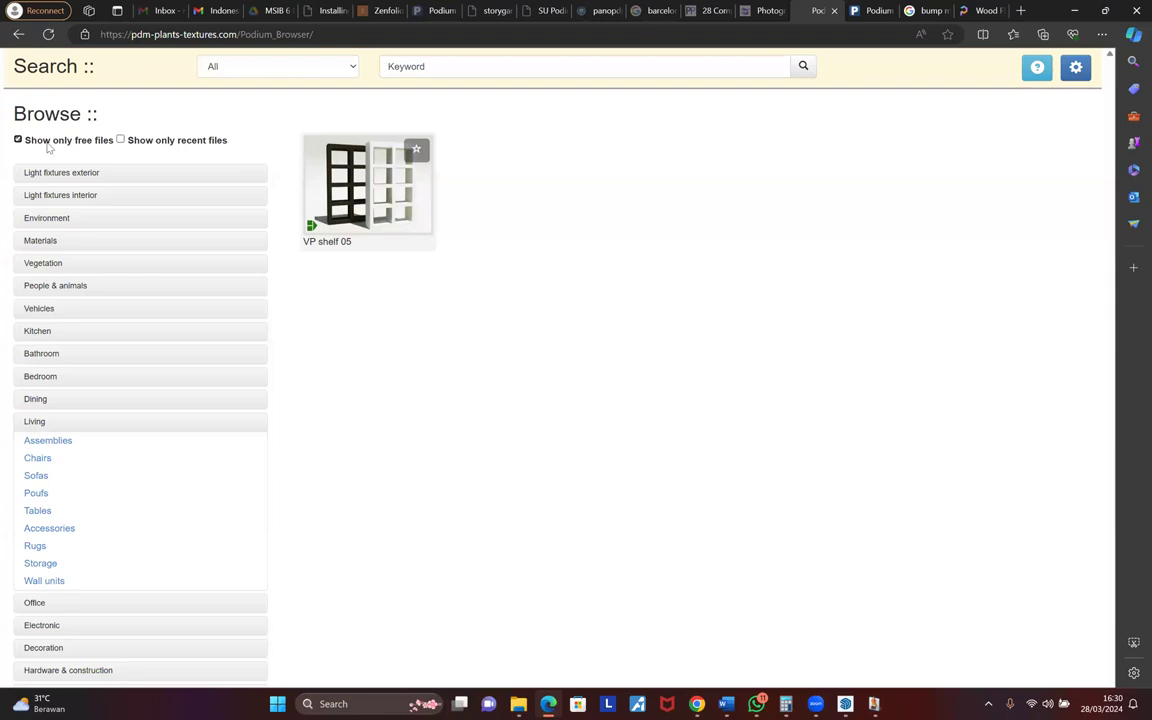
{"action": "left_click", "coordinate": [42, 241]}
{"action": "left_click", "coordinate": [47, 349]}
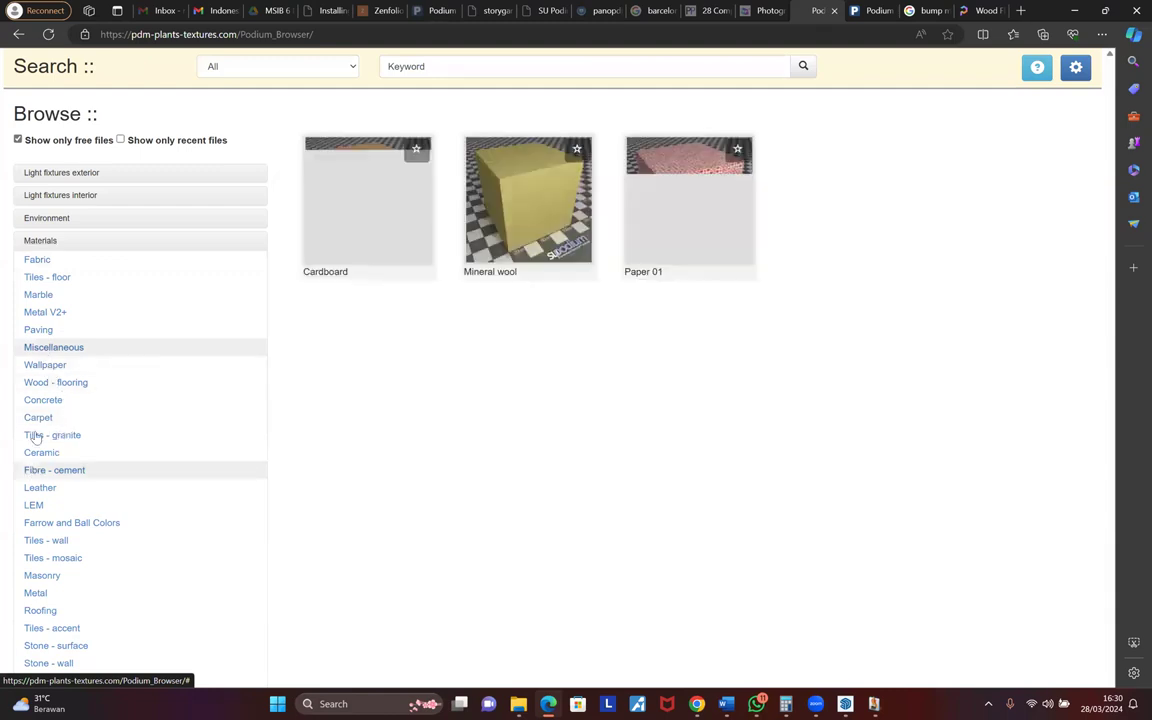
{"action": "scroll", "coordinate": [33, 437], "scroll_direction": "down", "scroll_amount": 1}
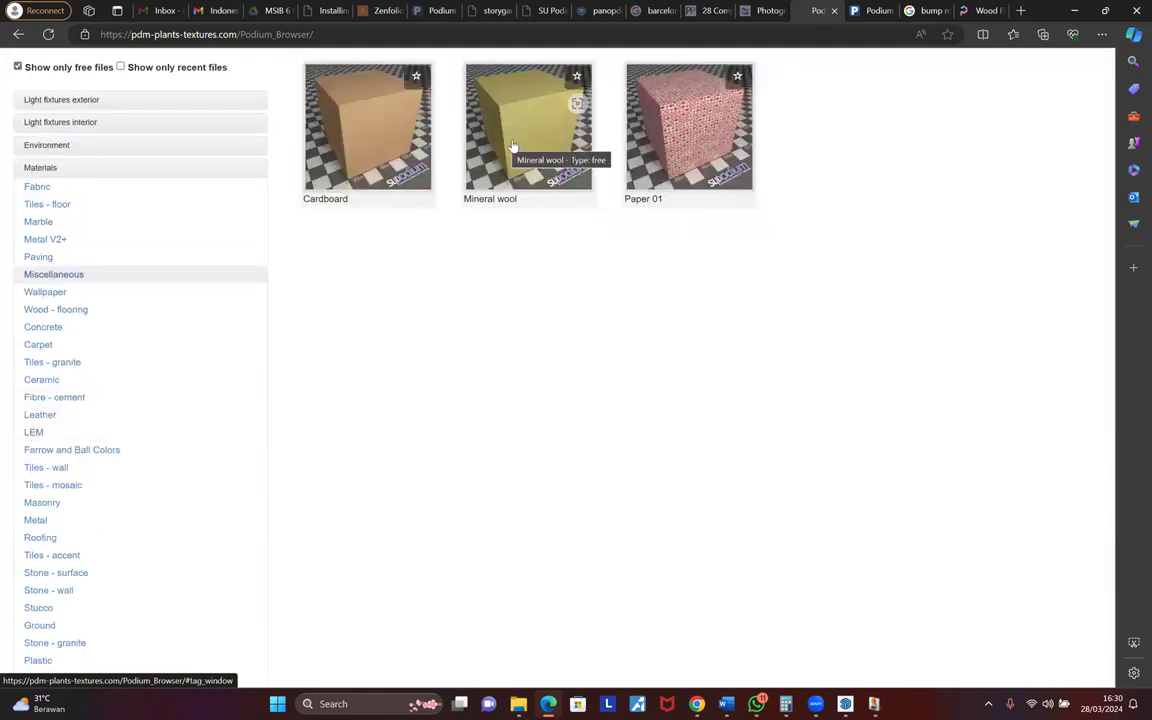
{"action": "mouse_move", "coordinate": [875, 704]}
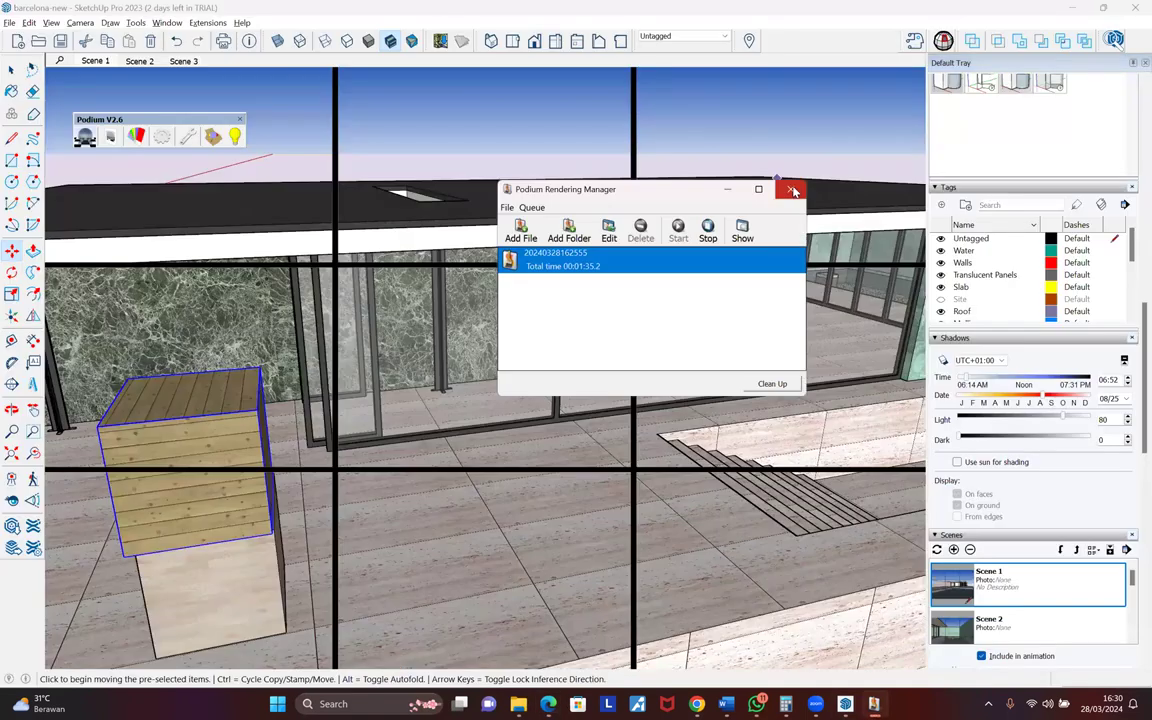
- View the finished render, close the Rendering Manager and sample the wood cubes' material properties
{"action": "left_click", "coordinate": [742, 234]}
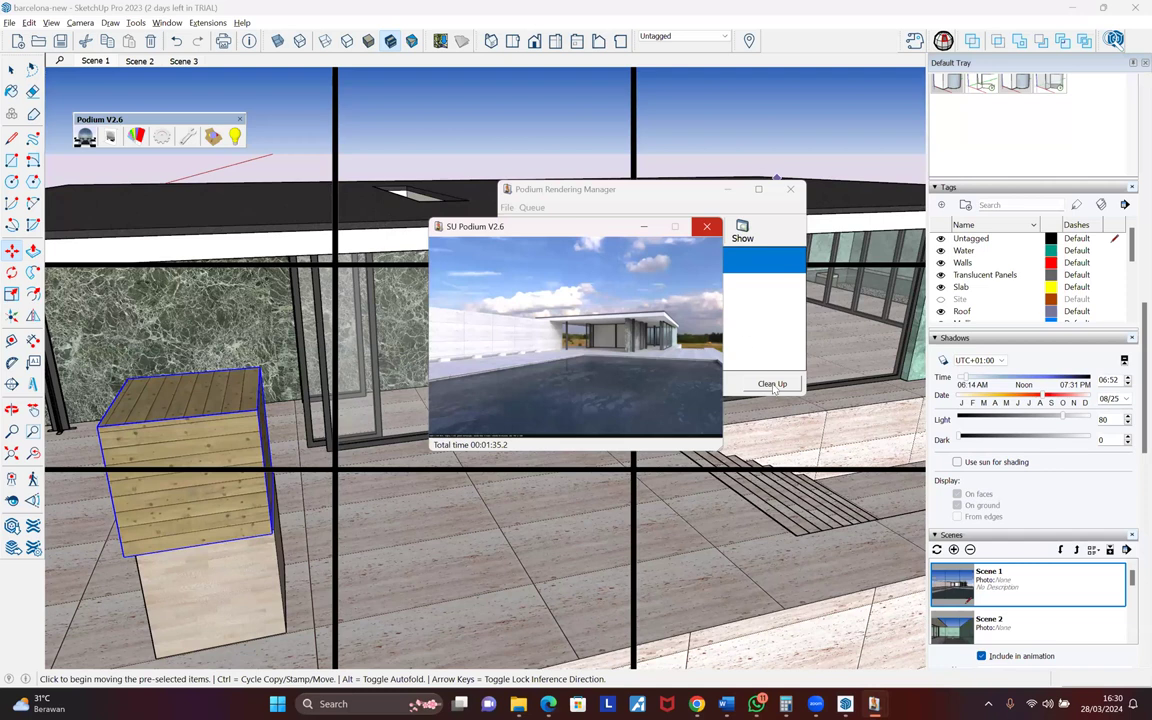
{"action": "left_click", "coordinate": [790, 189]}
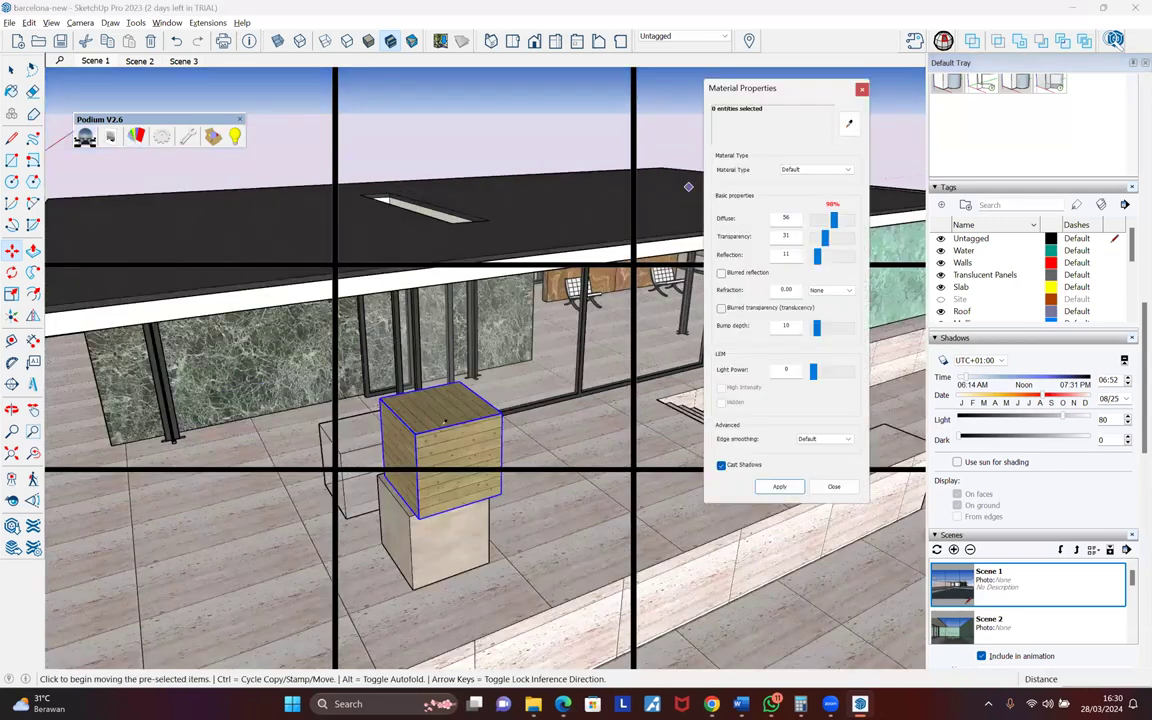
{"action": "left_click", "coordinate": [849, 123]}
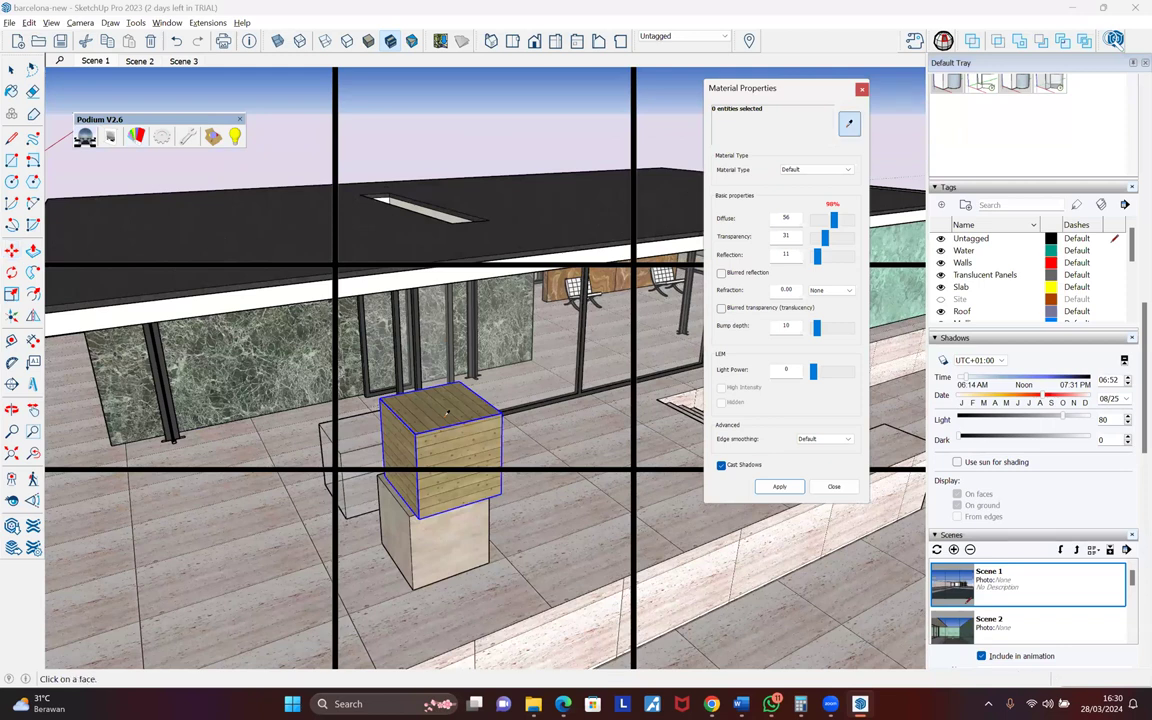
{"action": "left_click", "coordinate": [350, 432]}
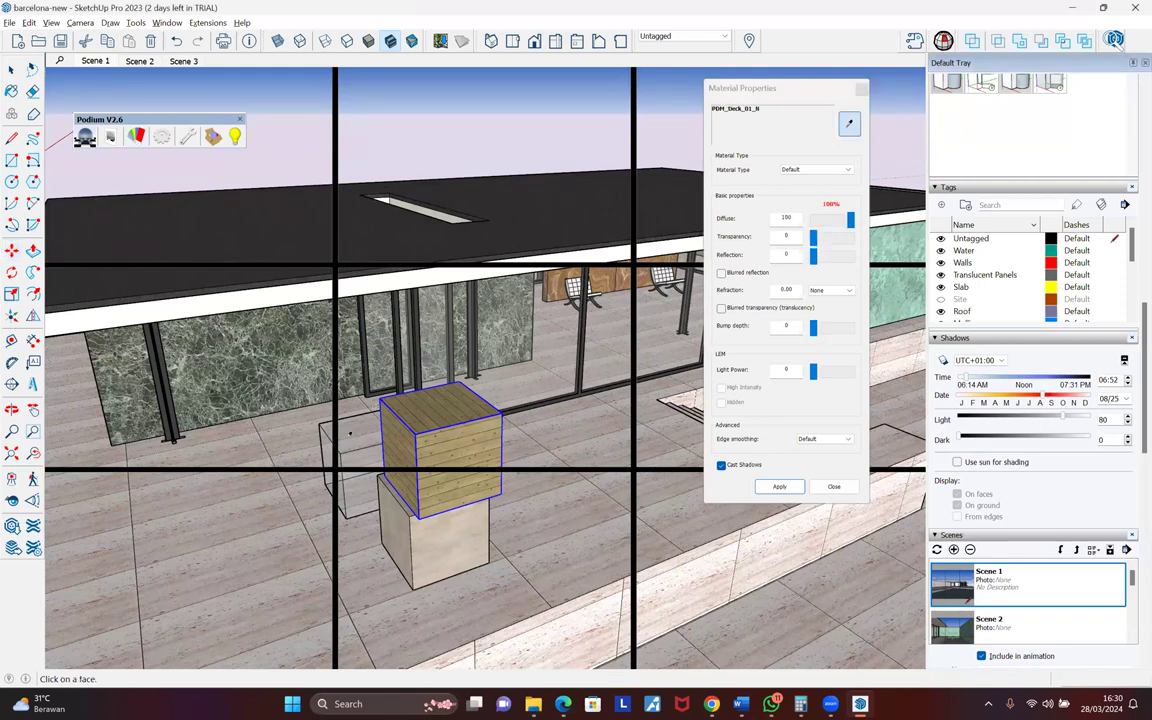
{"action": "left_click", "coordinate": [350, 433]}
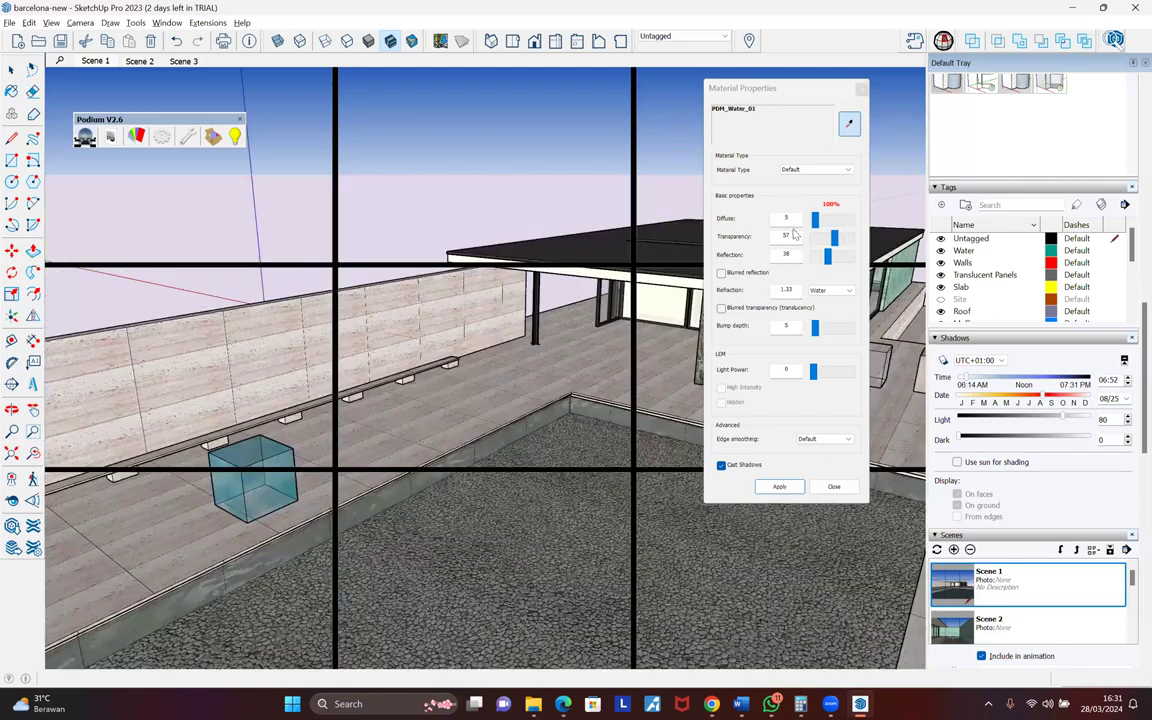
{"action": "mouse_move", "coordinate": [448, 337]}
{"action": "middle_mouse_down"}
{"action": "mouse_move", "coordinate": [435, 329]}
{"action": "mouse_move", "coordinate": [444, 337]}
{"action": "middle_mouse_up"}
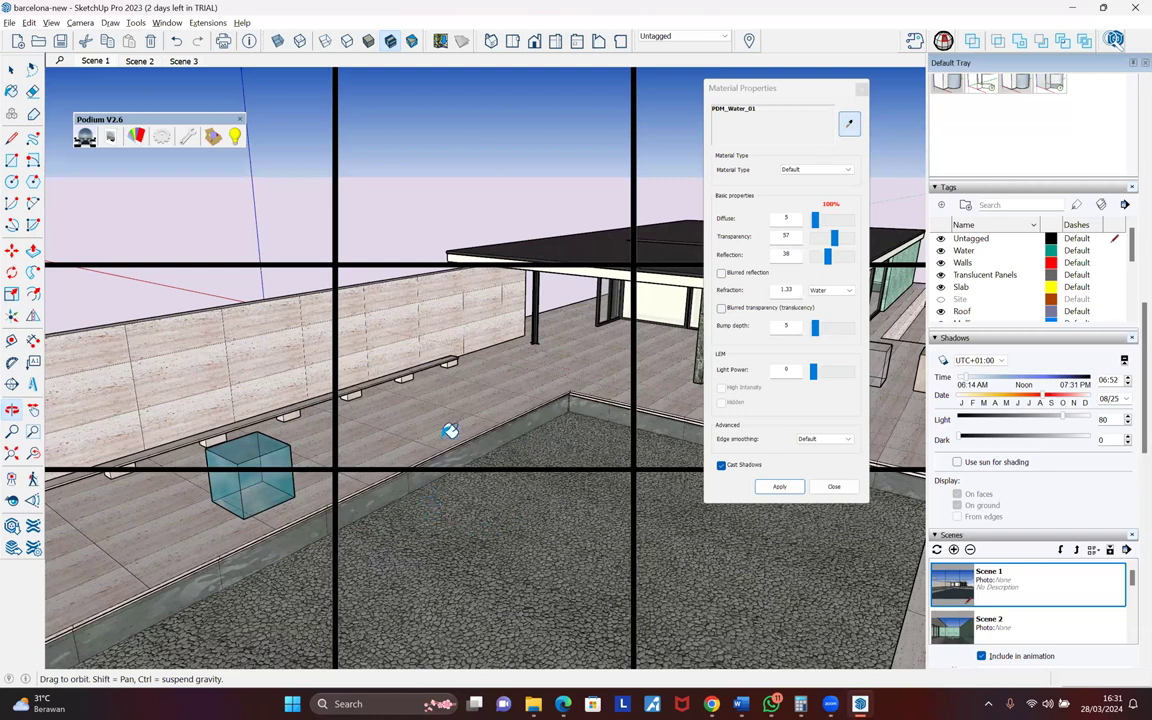
- Paint the gravel pool floor with PDM_Water_01 (Transparency 57, refraction 1.33)
{"action": "key", "text": "b"}
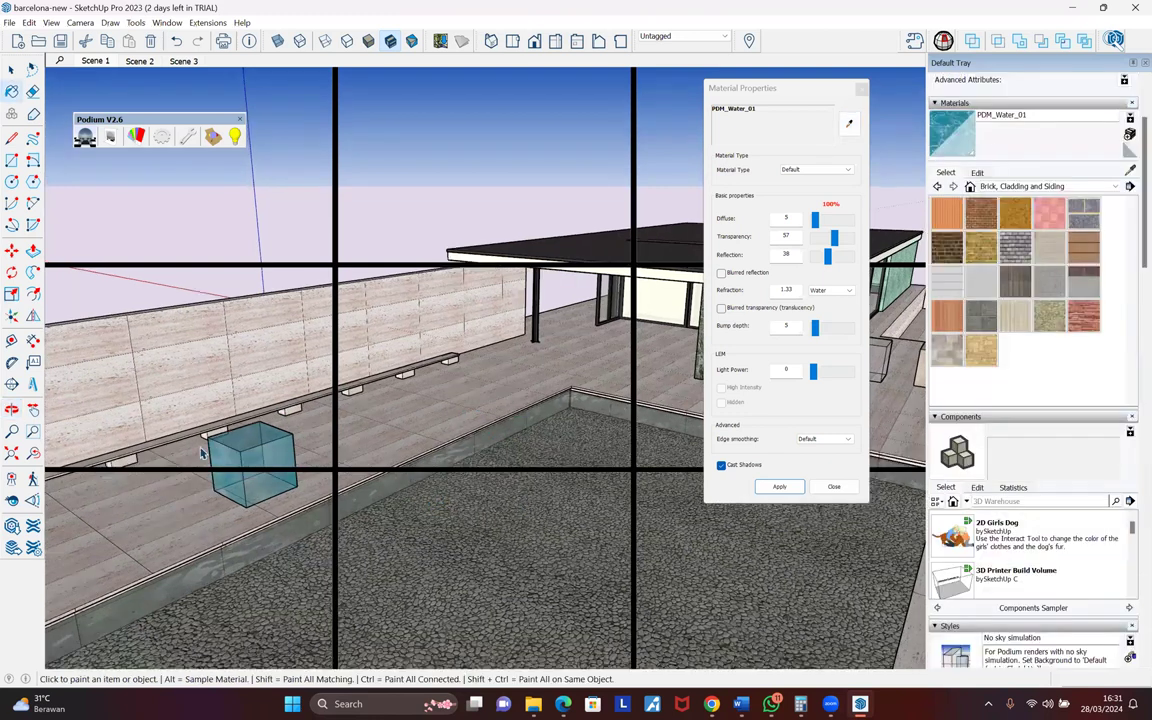
{"action": "left_click", "coordinate": [480, 470]}
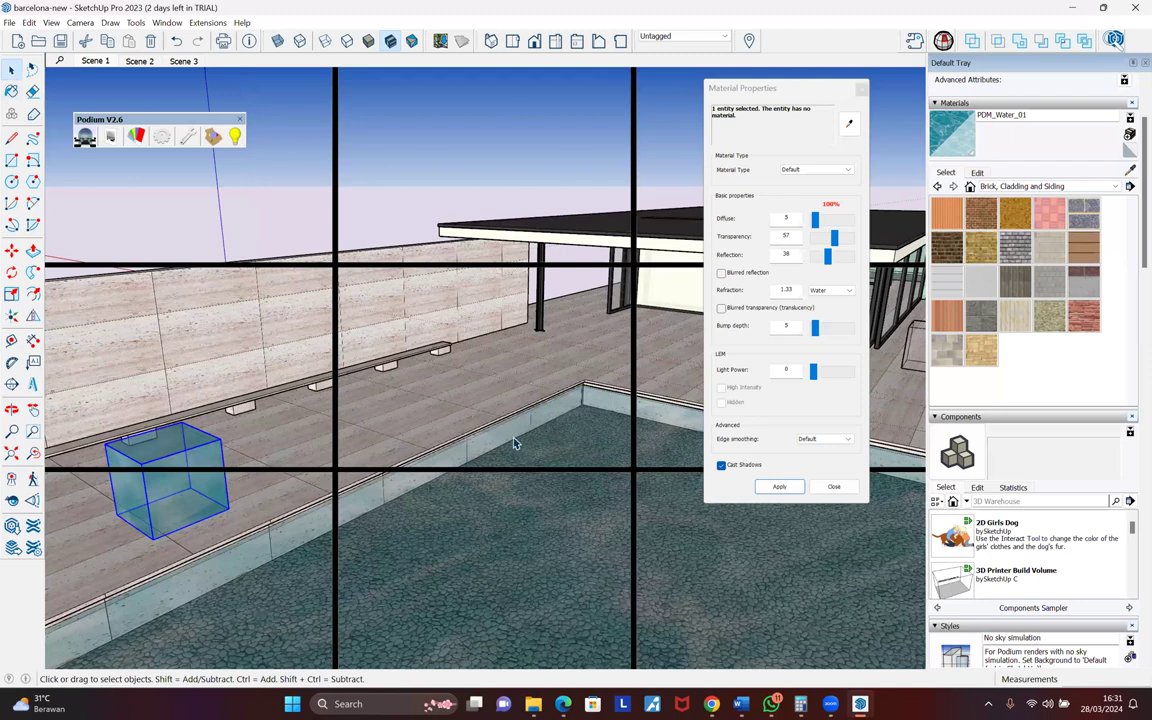
{"action": "key", "text": "Delete"}
{"action": "middle_click_drag", "start_coordinate": [466, 442], "coordinate": [459, 449]}
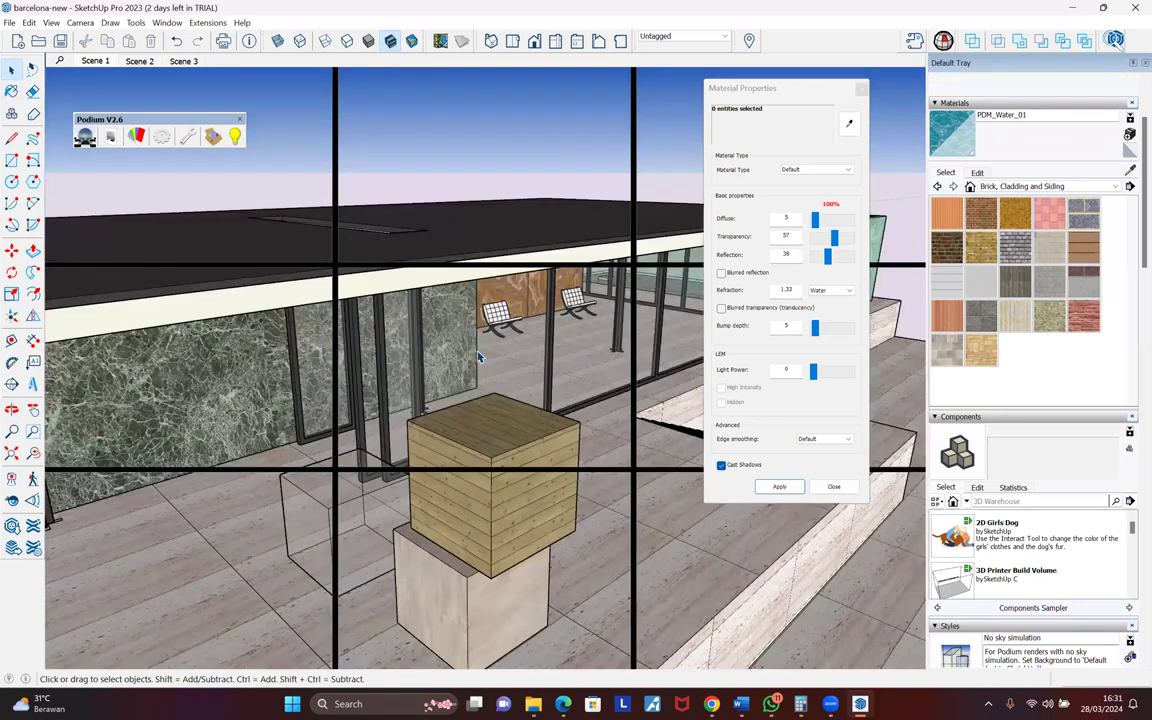
{"action": "middle_click_drag", "start_coordinate": [479, 357], "coordinate": [472, 378]}
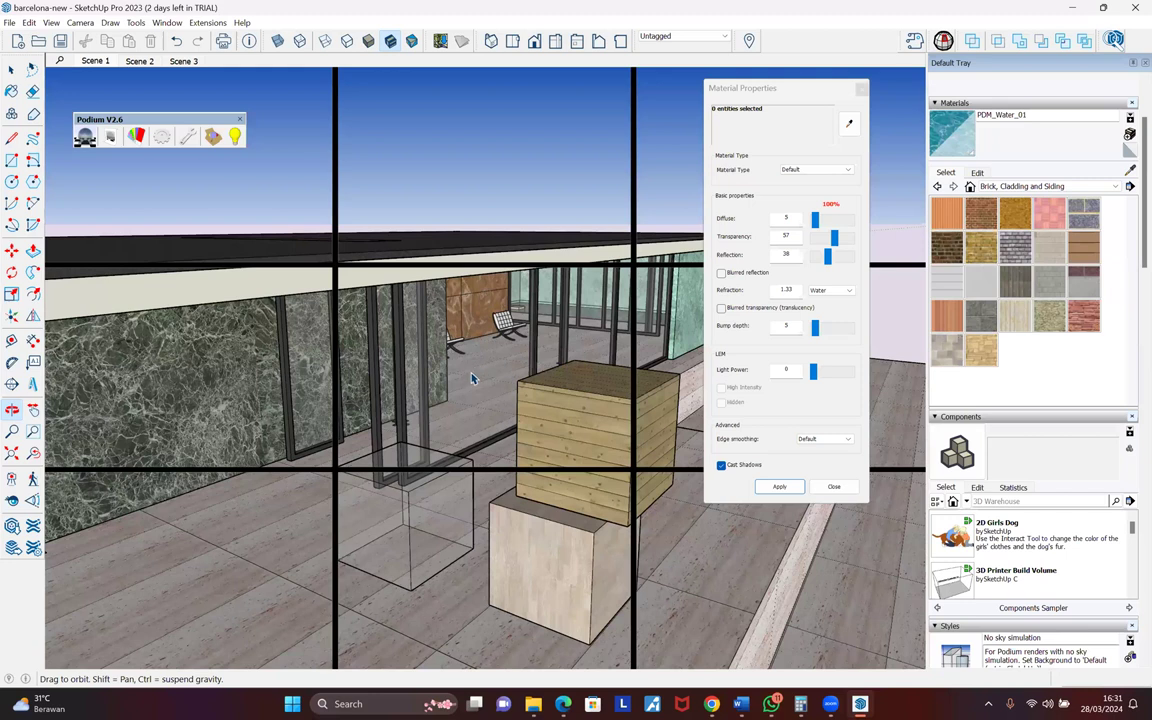
- Open the glass wall's frame group and sample the Gray Glass material from its panel
{"action": "left_click", "coordinate": [451, 396]}
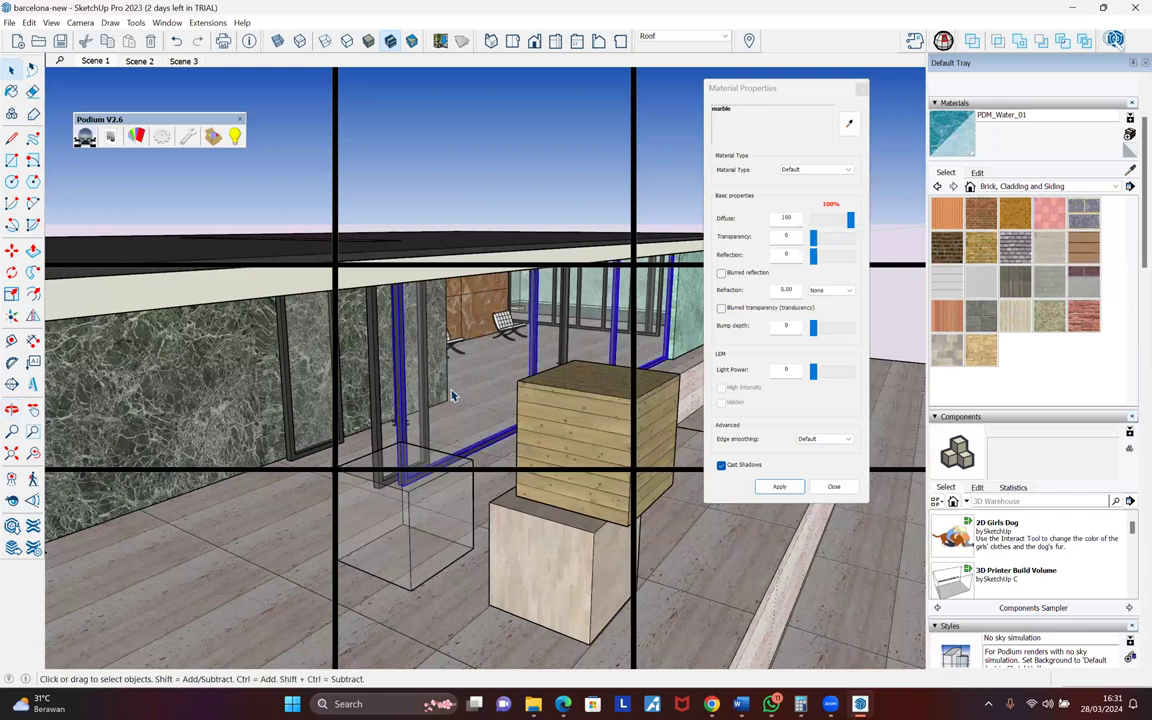
{"action": "double_click", "coordinate": [478, 380]}
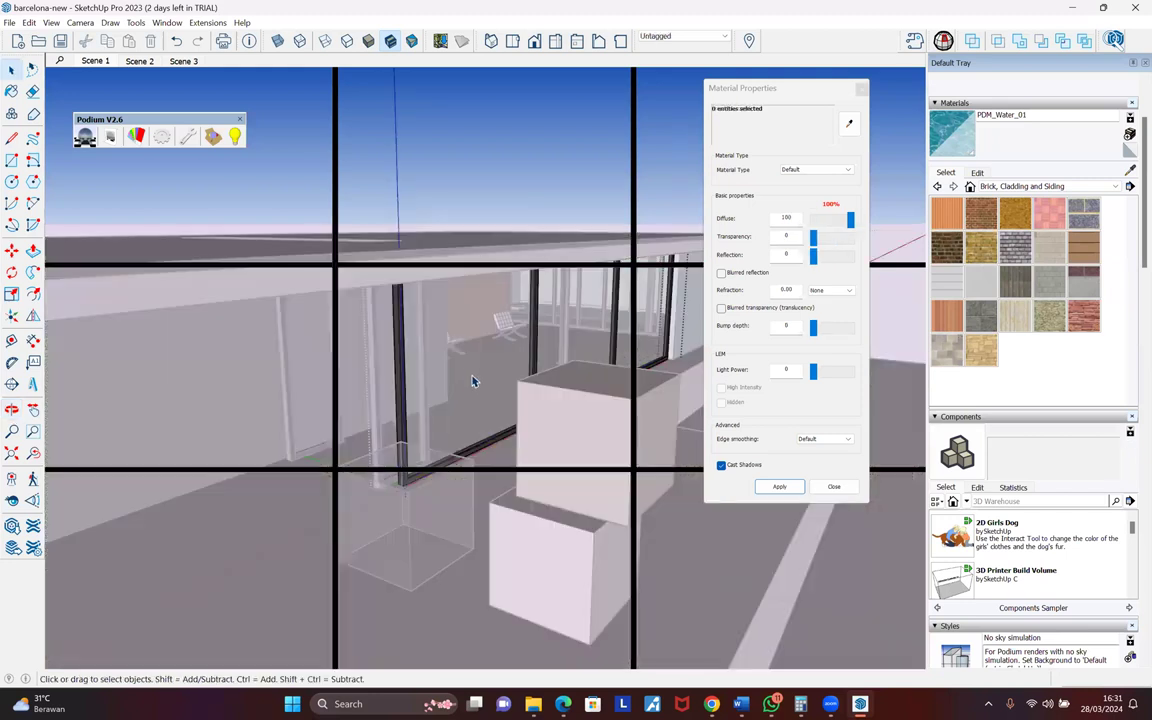
{"action": "left_click", "coordinate": [475, 379]}
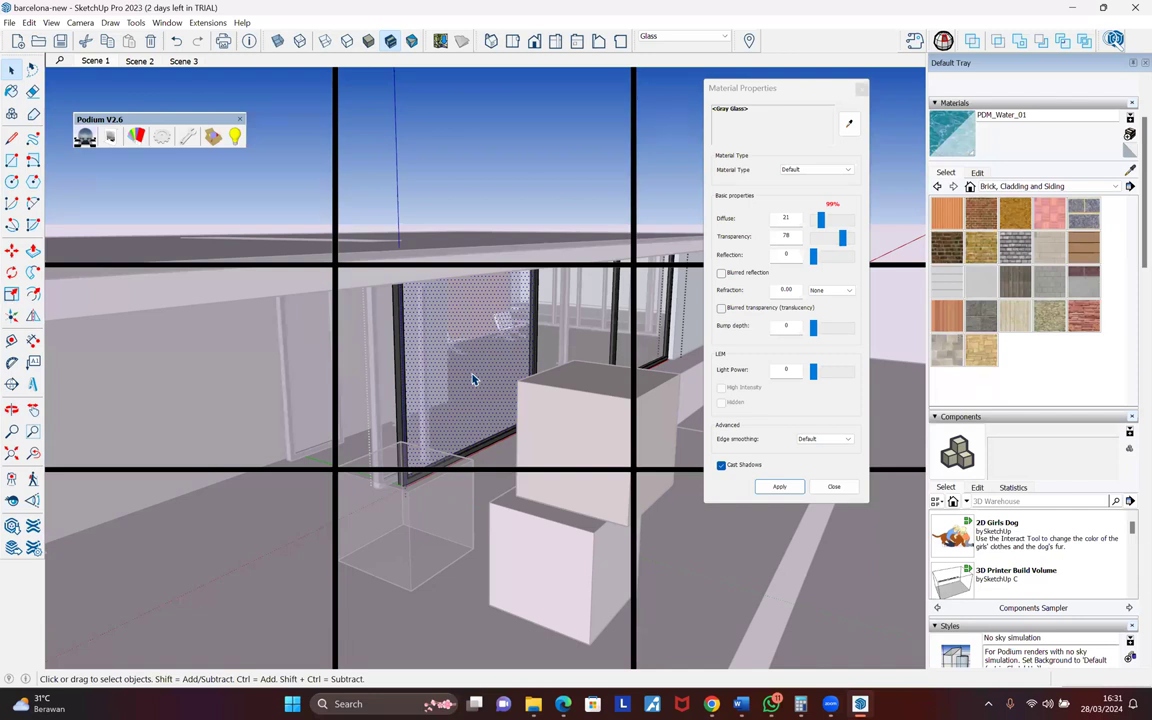
{"action": "left_click", "coordinate": [501, 320]}
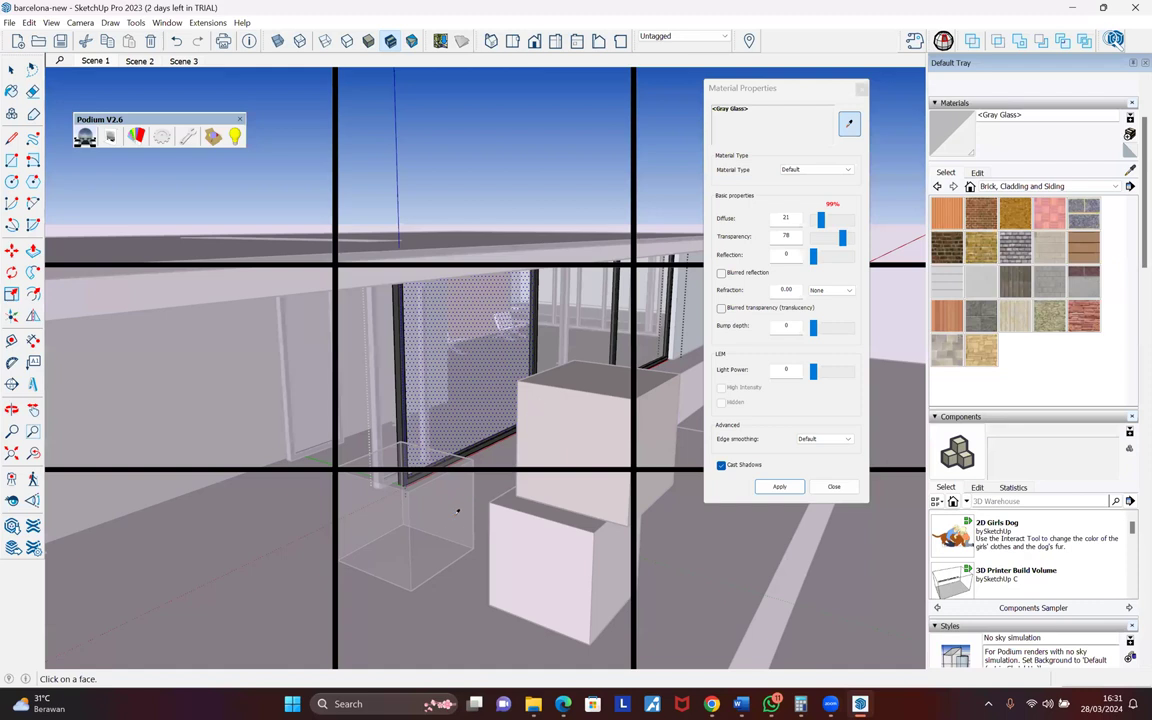
{"action": "scroll", "coordinate": [420, 506], "scroll_direction": "up", "scroll_amount": 2}
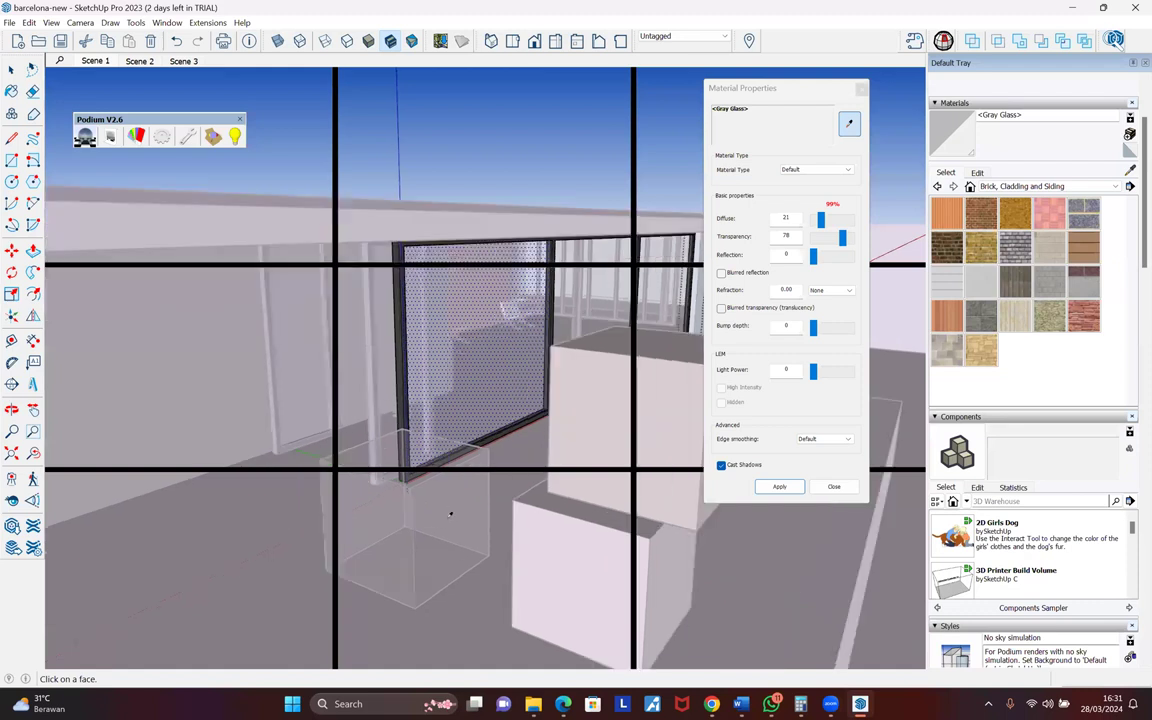
{"action": "scroll", "coordinate": [450, 513], "scroll_direction": "up", "scroll_amount": 2}
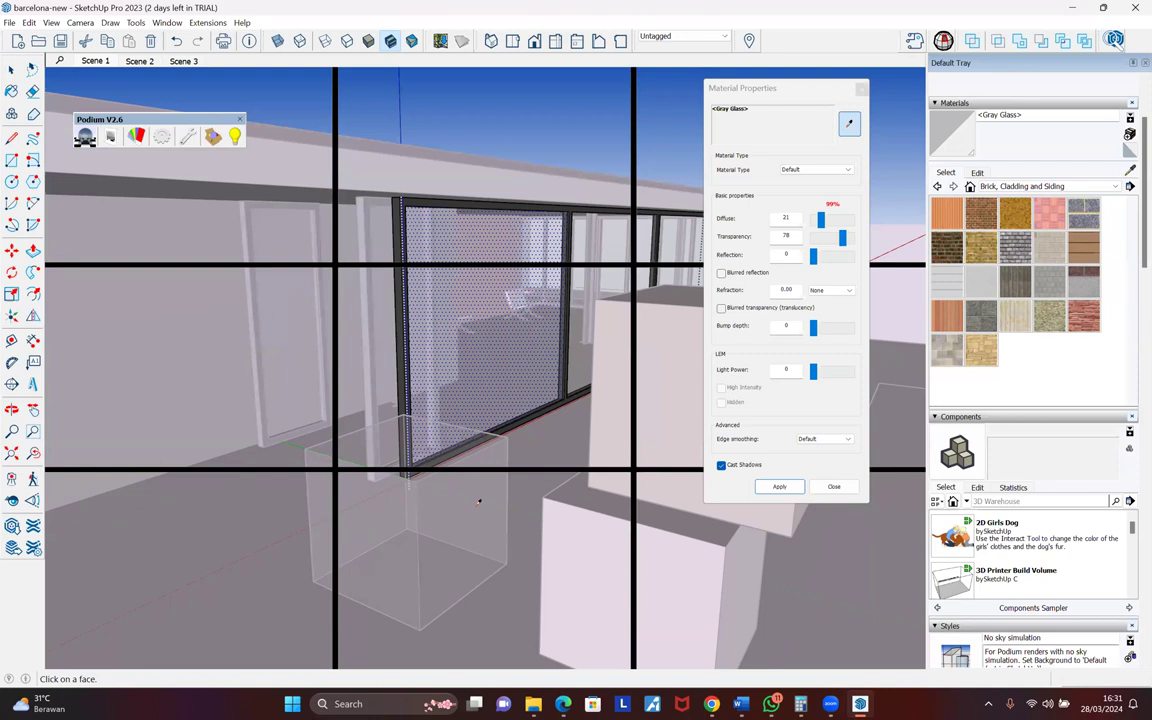
{"action": "middle_click_drag", "start_coordinate": [479, 501], "coordinate": [497, 440]}
{"action": "scroll", "coordinate": [500, 436], "scroll_direction": "down", "scroll_amount": 1}
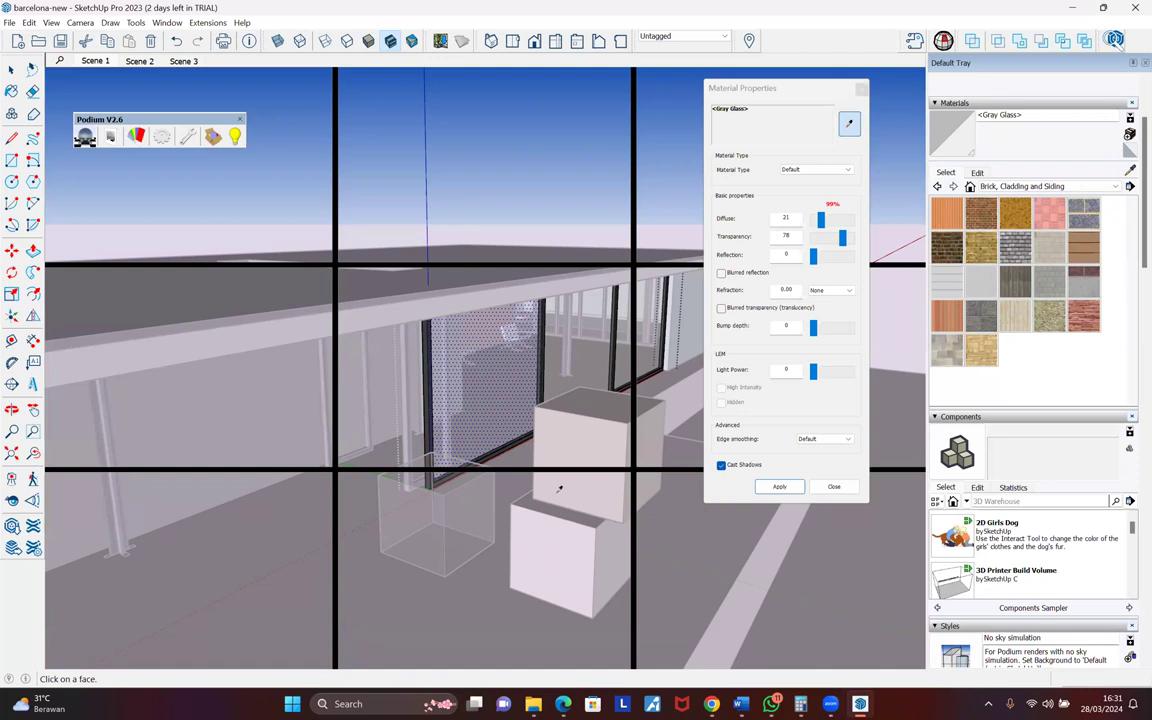
- Sample the glass box's PDM_Glass_thin_02 into Material Properties, then exit the glass group
{"action": "key", "text": "b"}
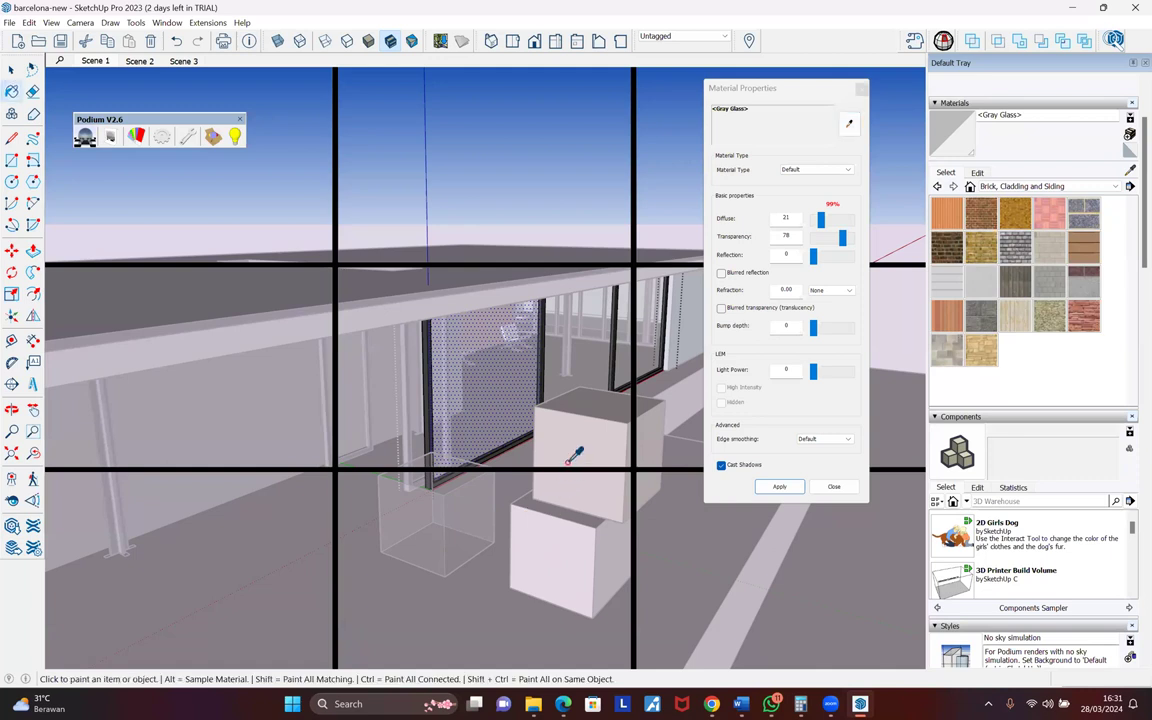
{"action": "left_click", "coordinate": [479, 508], "text": "alt"}
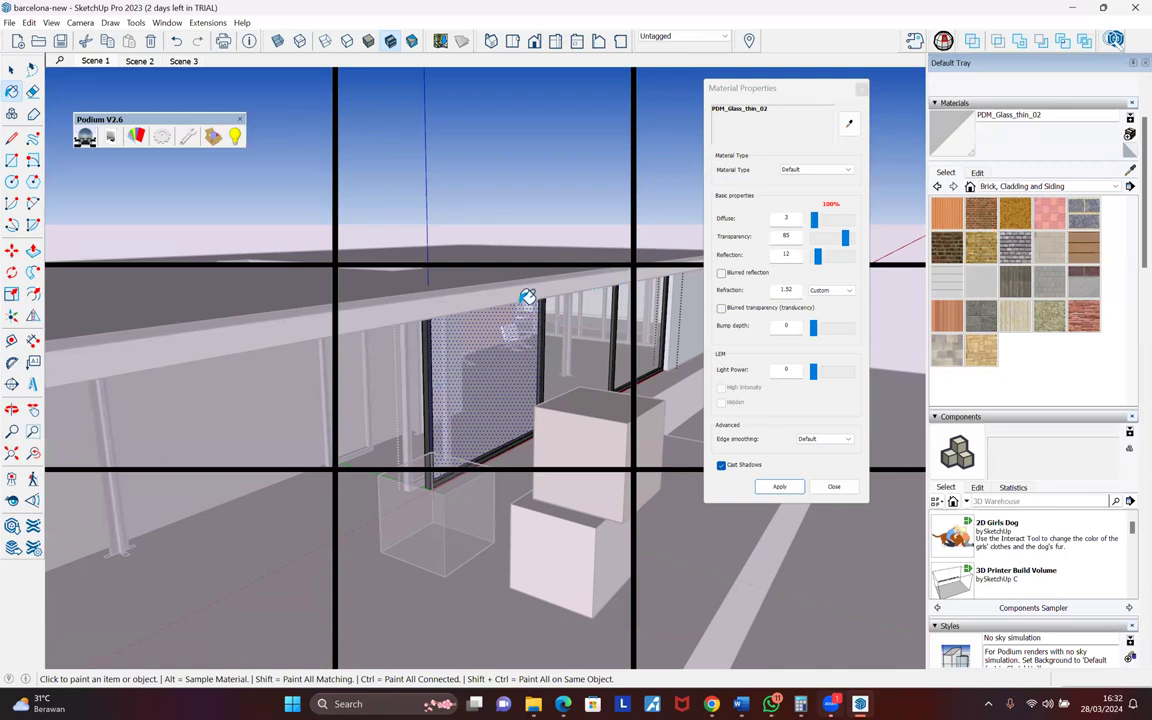
{"action": "scroll", "coordinate": [527, 296], "scroll_direction": "up", "scroll_amount": 3}
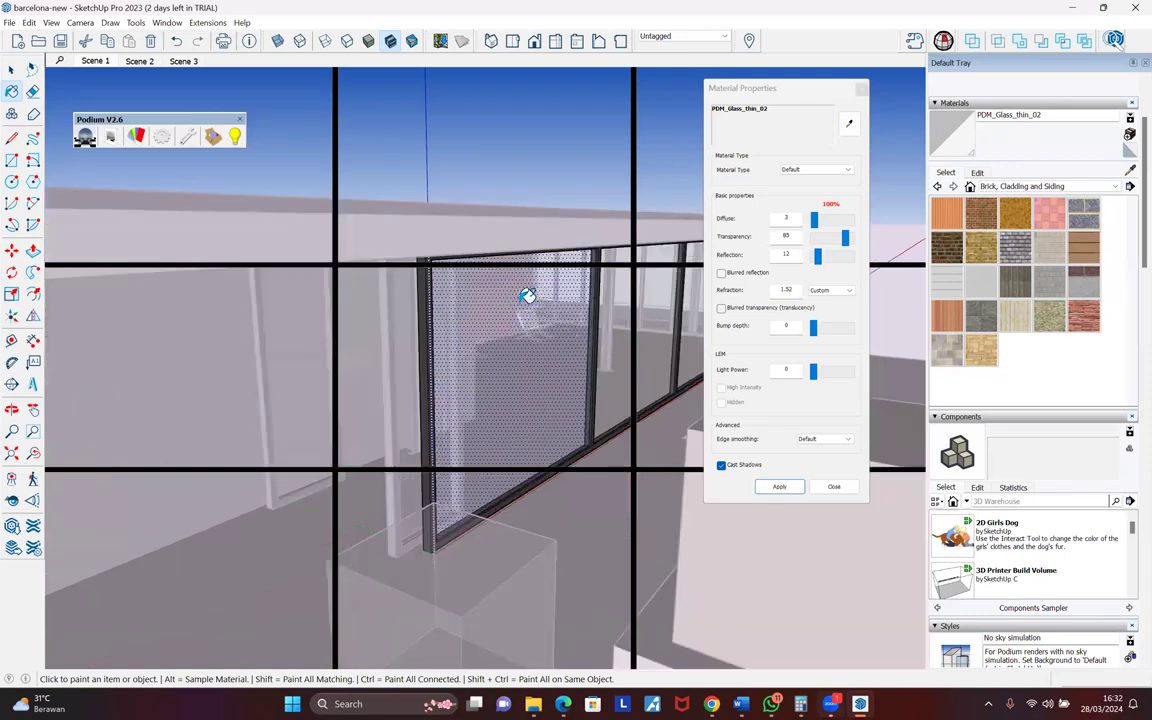
{"action": "scroll", "coordinate": [519, 398], "scroll_direction": "down", "scroll_amount": 3}
{"action": "key", "text": "space"}
{"action": "left_click", "coordinate": [524, 397]}
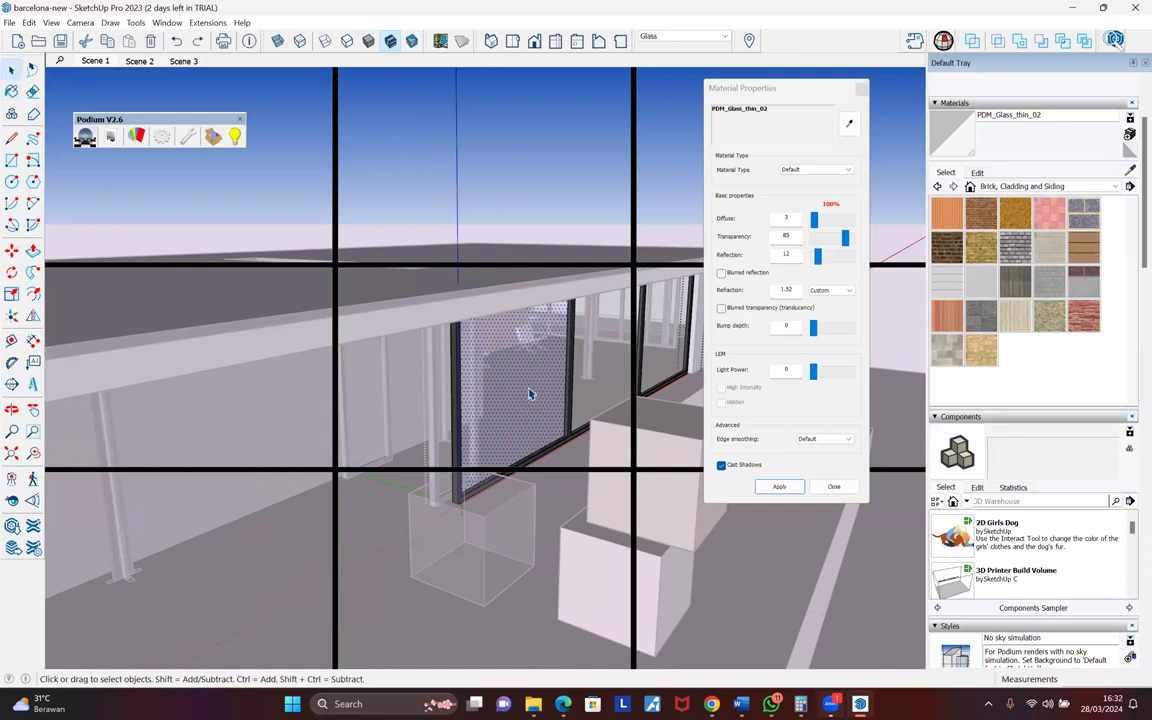
{"action": "key", "text": "Escape"}
{"action": "middle_click_drag", "start_coordinate": [529, 342], "coordinate": [491, 368]}
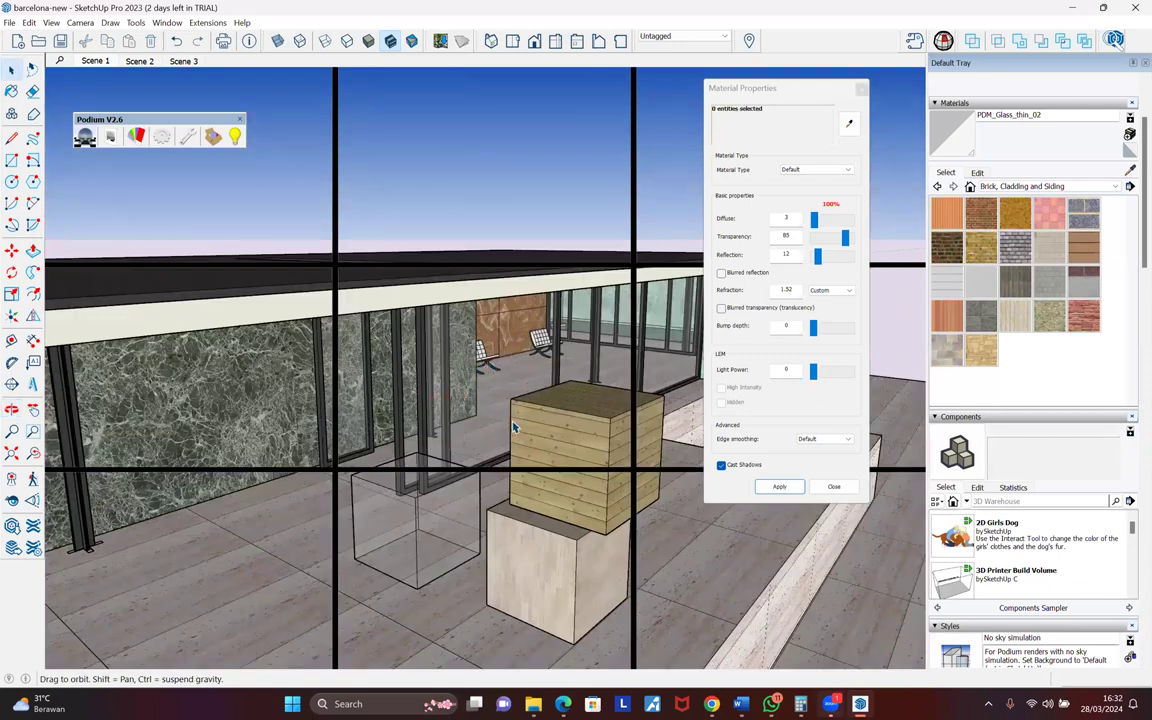
- Load the Gray Glass material from the building's glazing into Material Properties
{"action": "middle_click_drag", "start_coordinate": [461, 378], "coordinate": [444, 447]}
{"action": "middle_click_drag", "start_coordinate": [541, 363], "coordinate": [535, 366]}
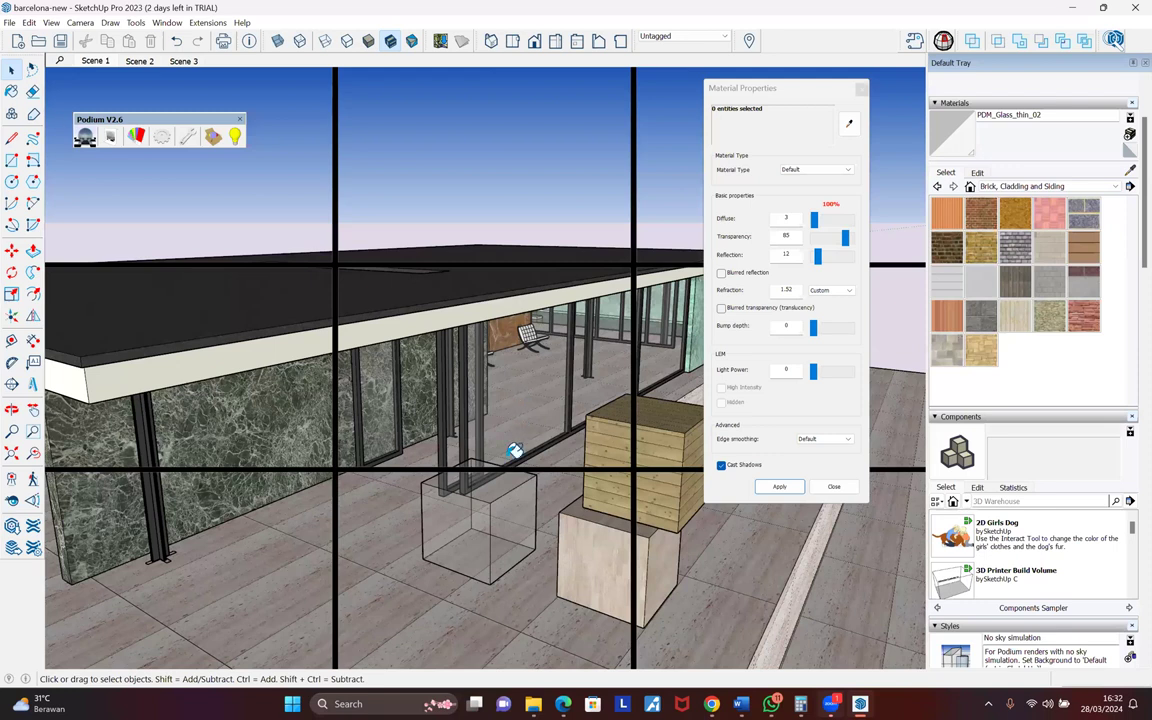
{"action": "key", "text": "b"}
{"action": "left_click", "coordinate": [500, 497]}
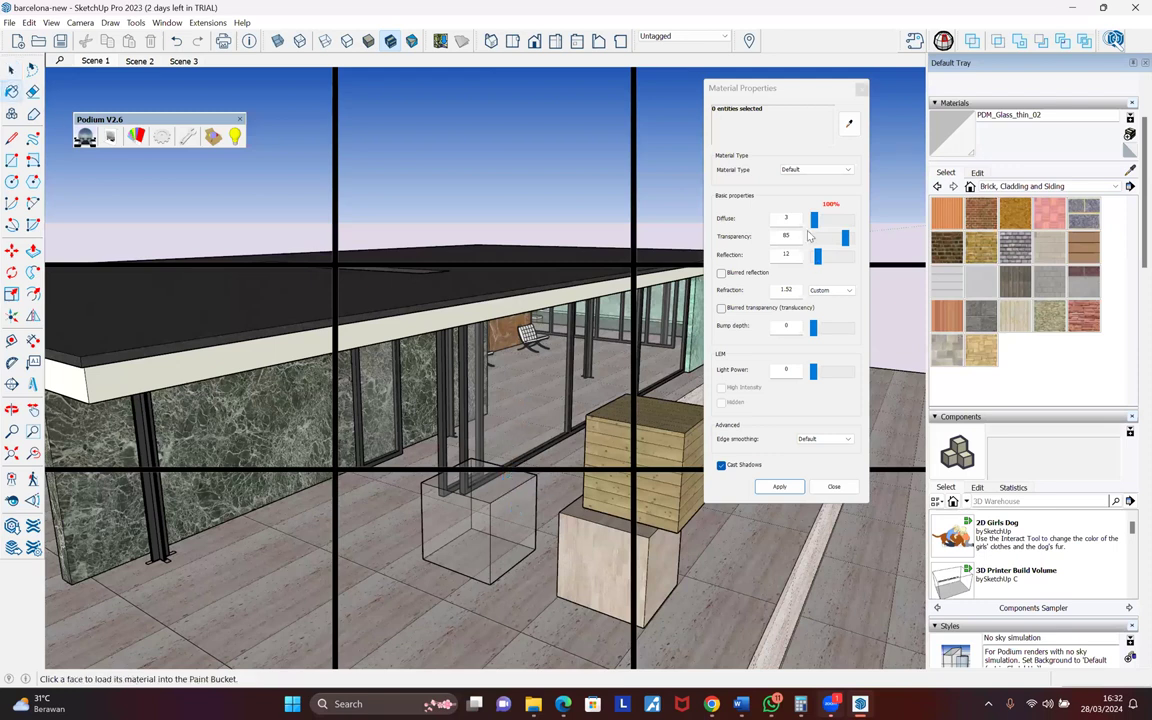
{"action": "left_click", "coordinate": [535, 365], "text": "alt"}
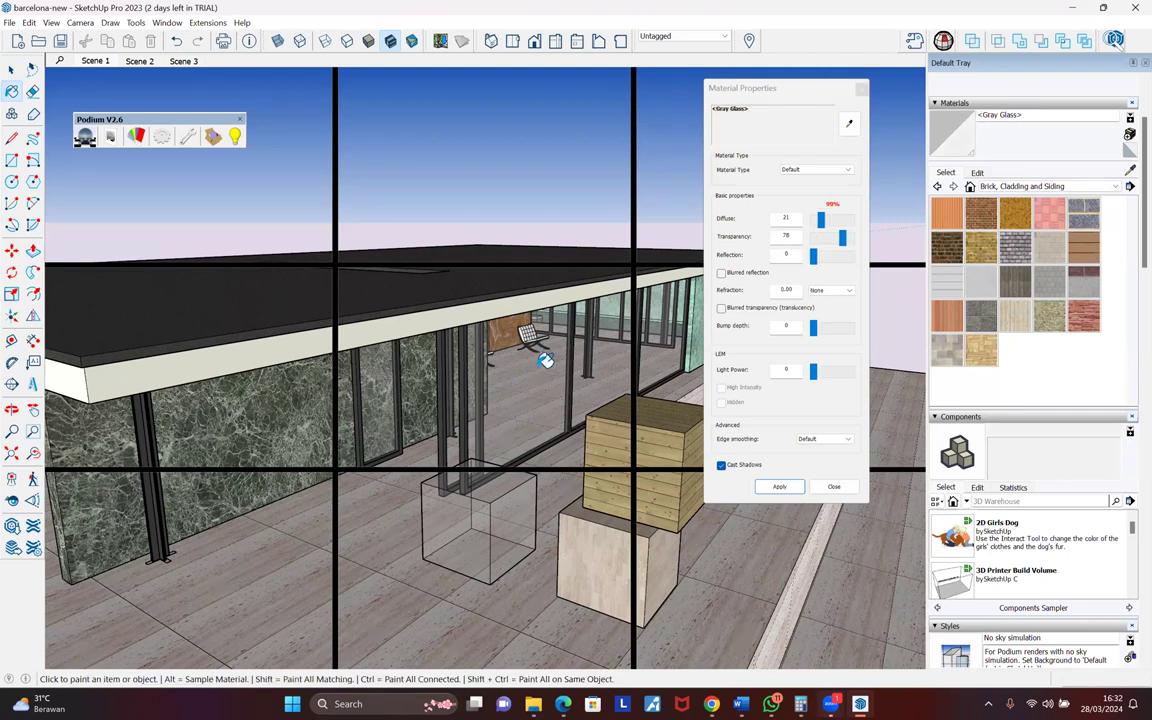
- Enter Gray Glass transparency 80 and reflection 12
{"action": "double_click", "coordinate": [795, 236]}
{"action": "type", "text": "80"}
{"action": "key", "text": "Tab"}
{"action": "type", "text": "12"}
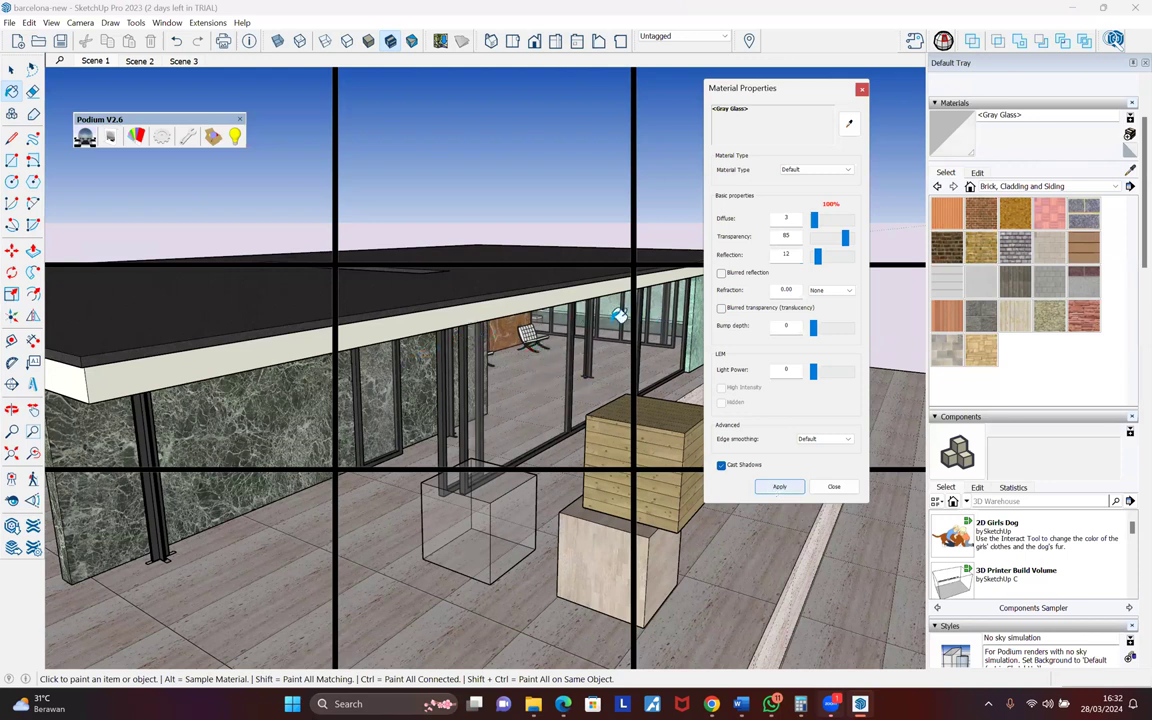
{"action": "middle_click_drag", "start_coordinate": [397, 356], "coordinate": [386, 373]}
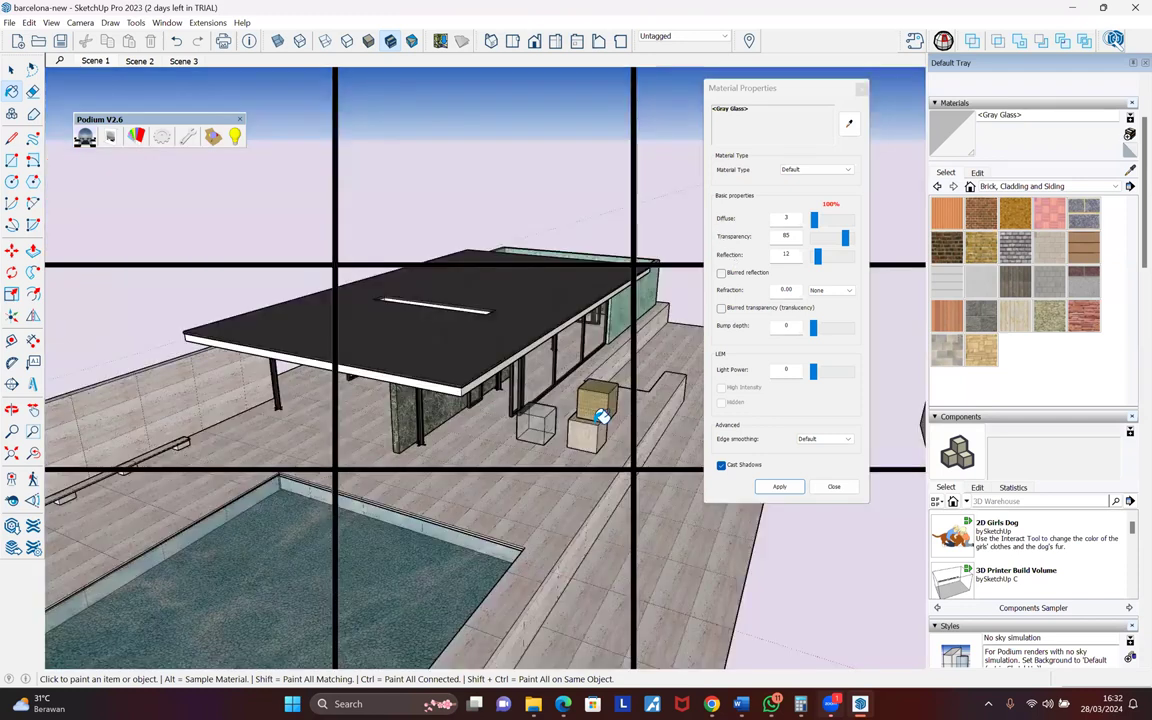
- Load the travertine material and enter a diffuse value of 105
{"action": "scroll", "coordinate": [597, 428], "scroll_direction": "up", "scroll_amount": 2}
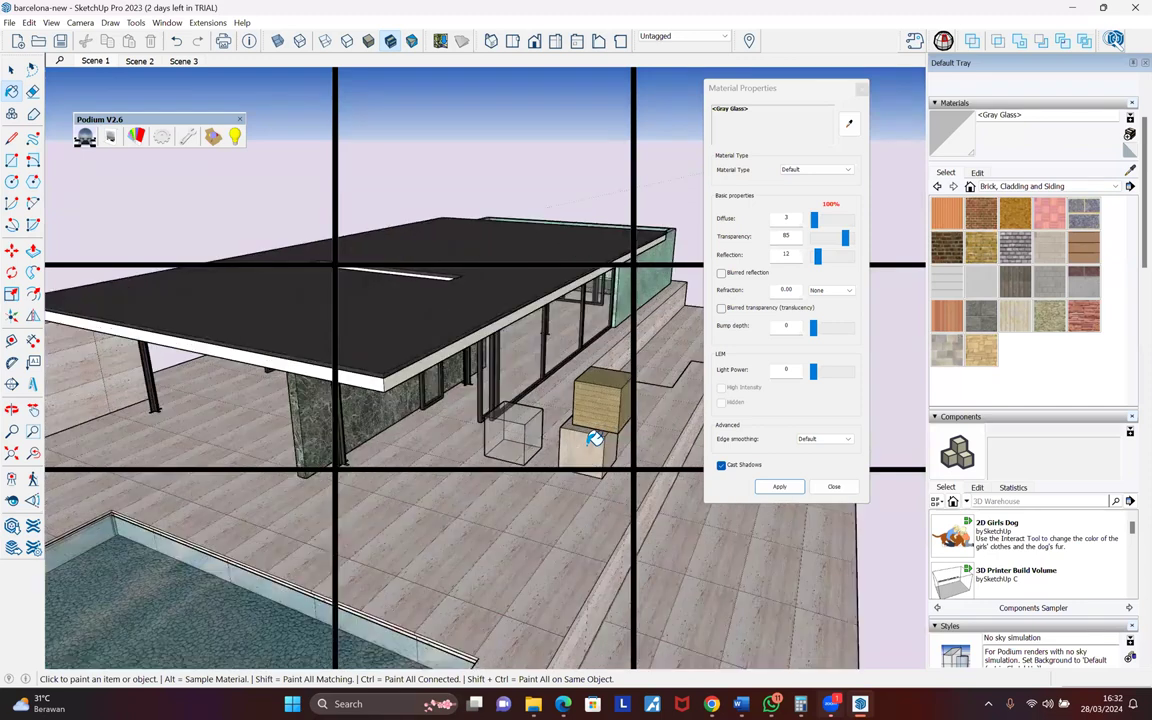
{"action": "left_click", "coordinate": [593, 441], "text": "alt"}
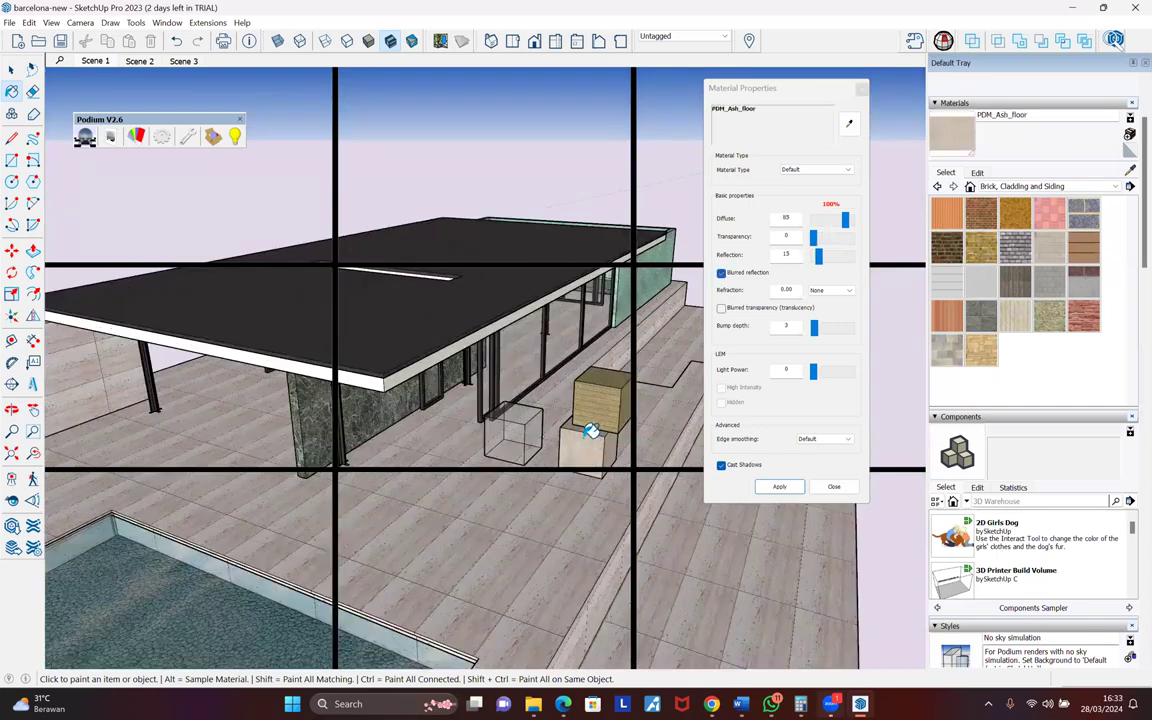
{"action": "scroll", "coordinate": [591, 439], "scroll_direction": "up", "scroll_amount": 3}
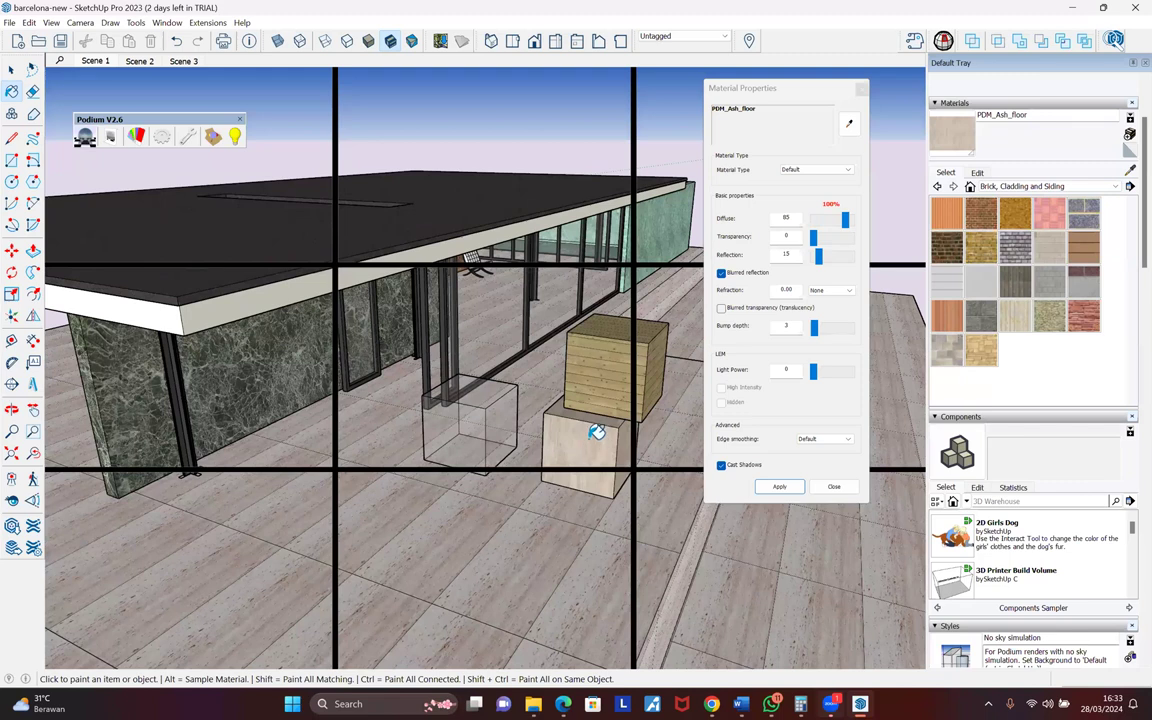
{"action": "scroll", "coordinate": [540, 330], "scroll_direction": "up", "scroll_amount": 5}
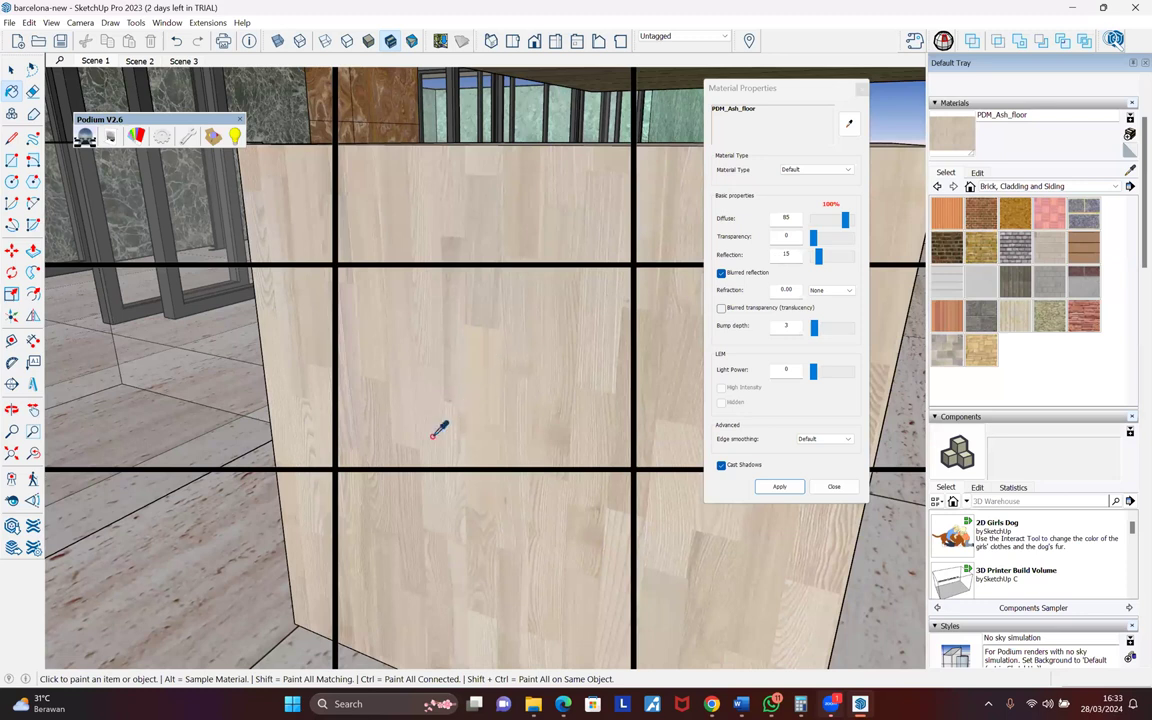
{"action": "scroll", "coordinate": [428, 425], "scroll_direction": "down", "scroll_amount": 5}
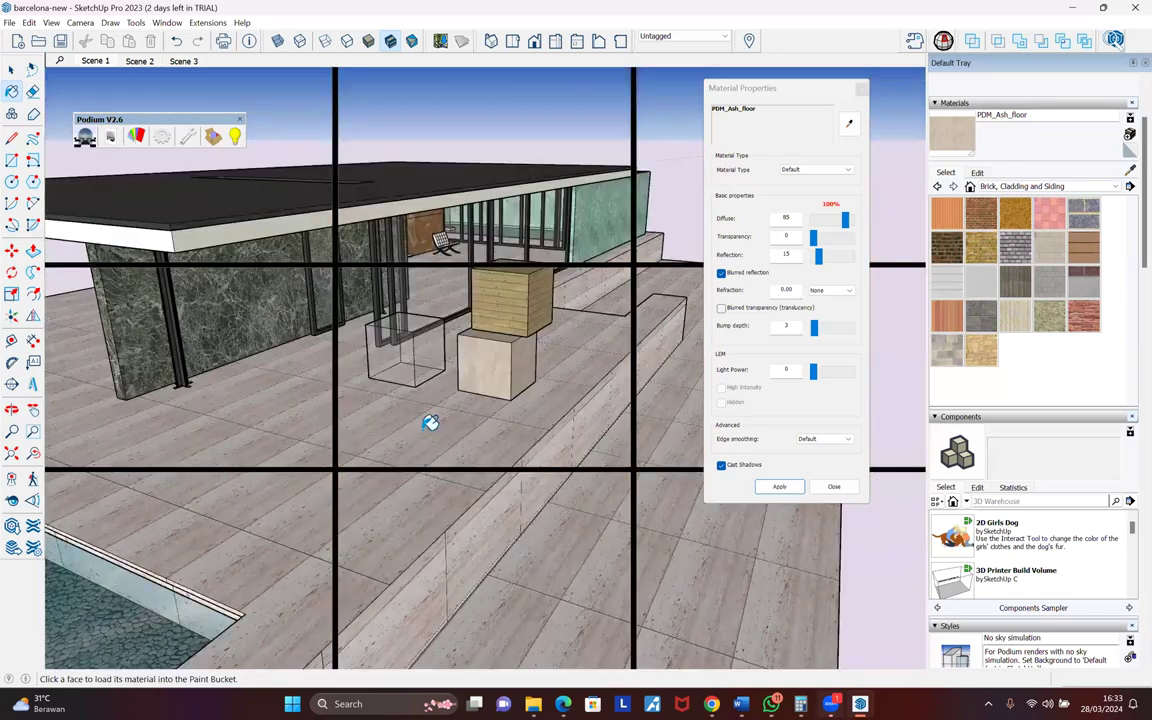
{"action": "double_click", "coordinate": [776, 217]}
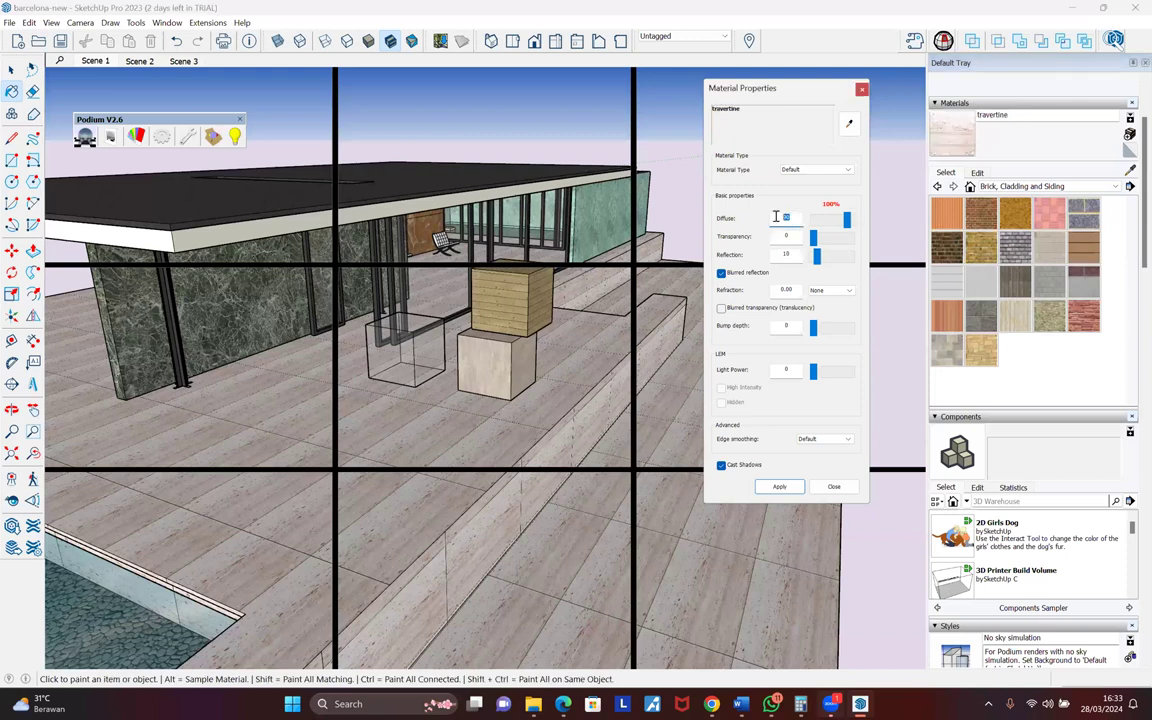
{"action": "type", "text": "10"}
{"action": "type", "text": "5"}
- Correct the travertine diffuse to 85 and close Material Properties
{"action": "middle_click_drag", "start_coordinate": [550, 300], "coordinate": [541, 302]}
{"action": "left_click", "coordinate": [487, 356], "text": "alt"}
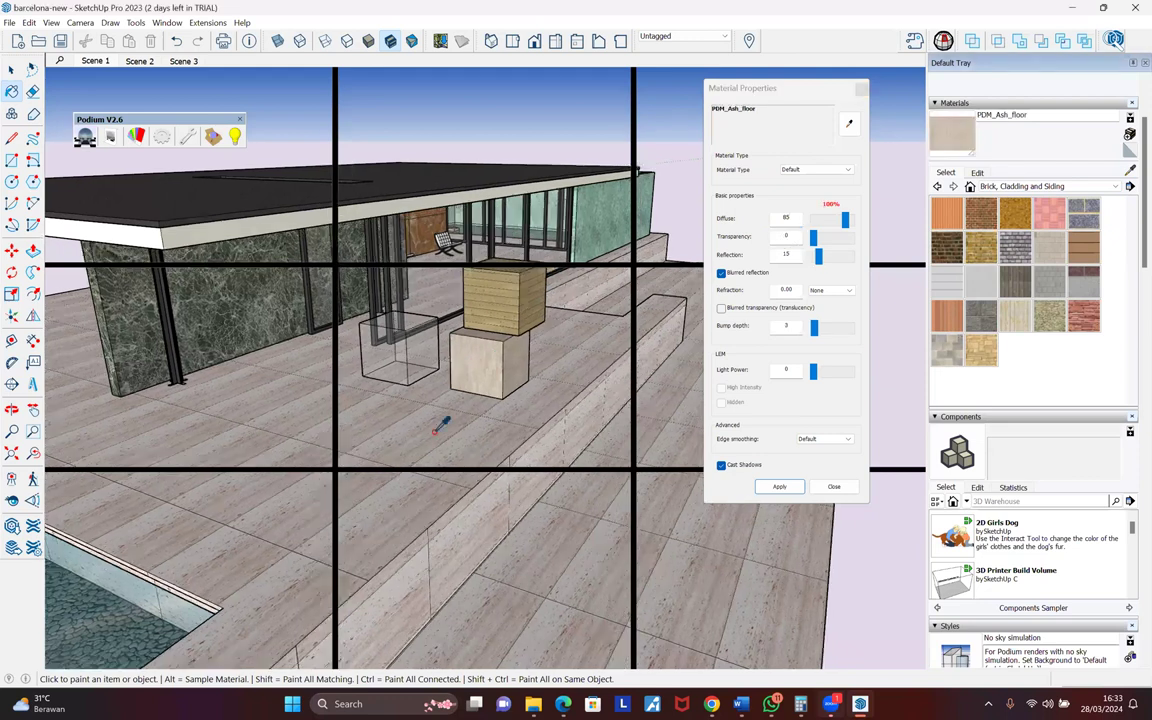
{"action": "double_click", "coordinate": [787, 218]}
{"action": "type", "text": "85"}
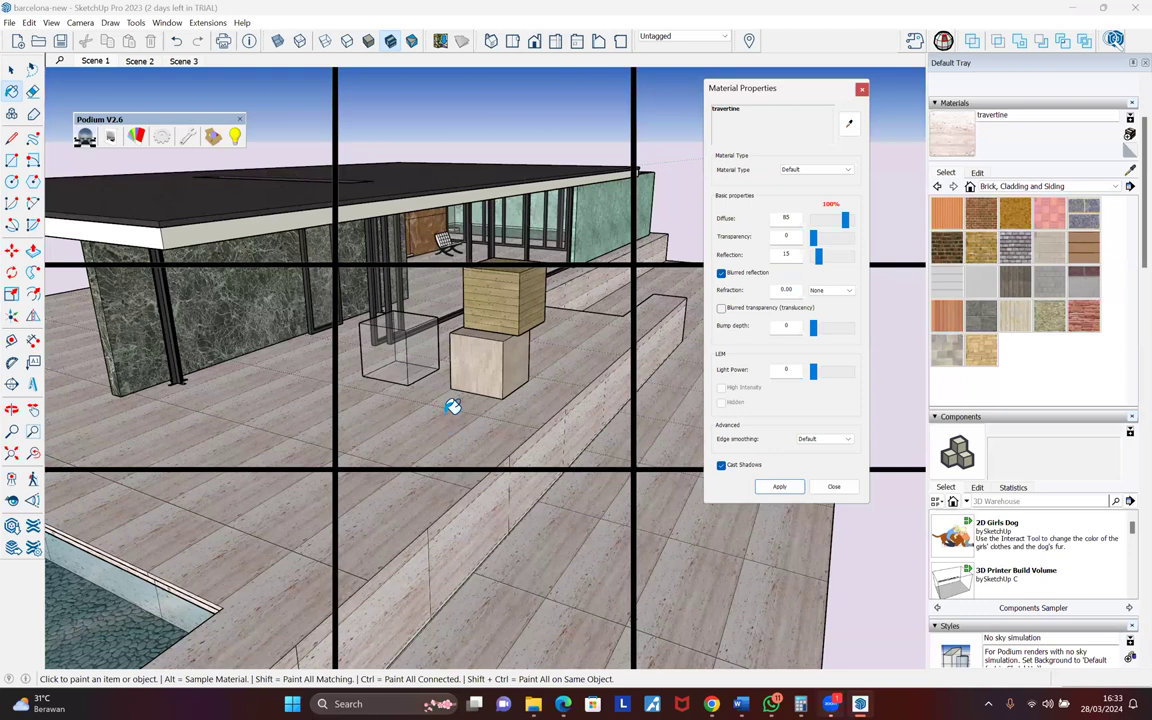
{"action": "left_click", "coordinate": [862, 91]}
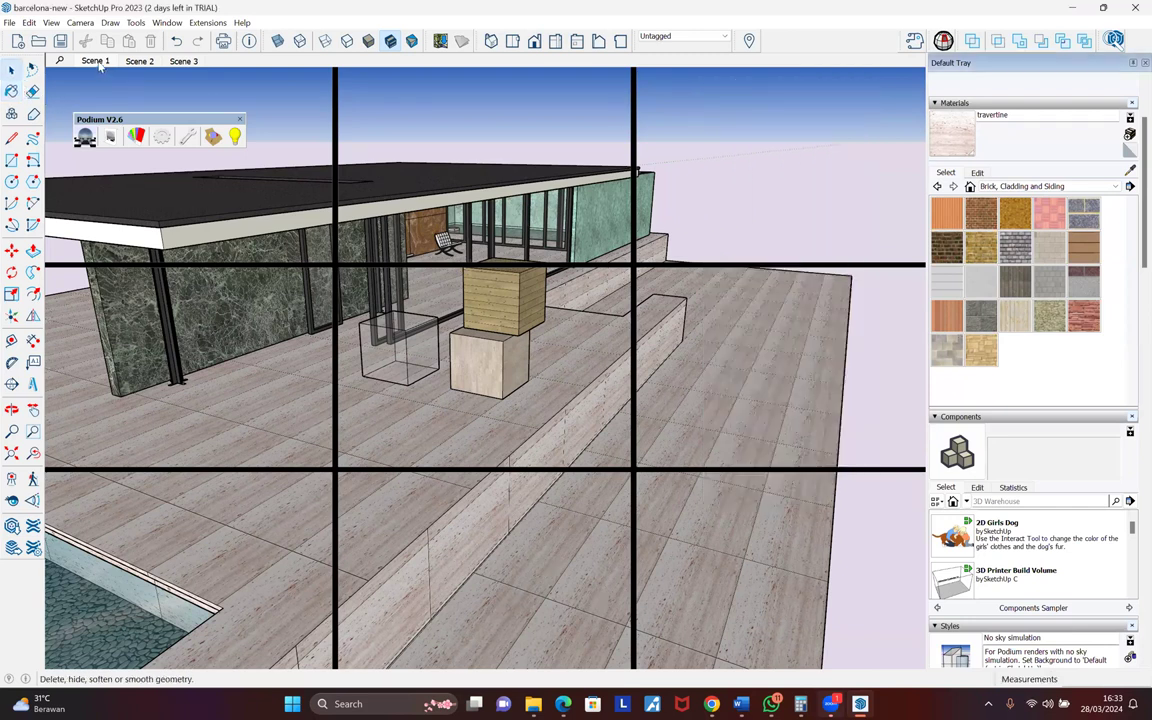
- Switch to Scene 1, delete the sample cubes, and start a Podium render
{"action": "left_click", "coordinate": [97, 62]}
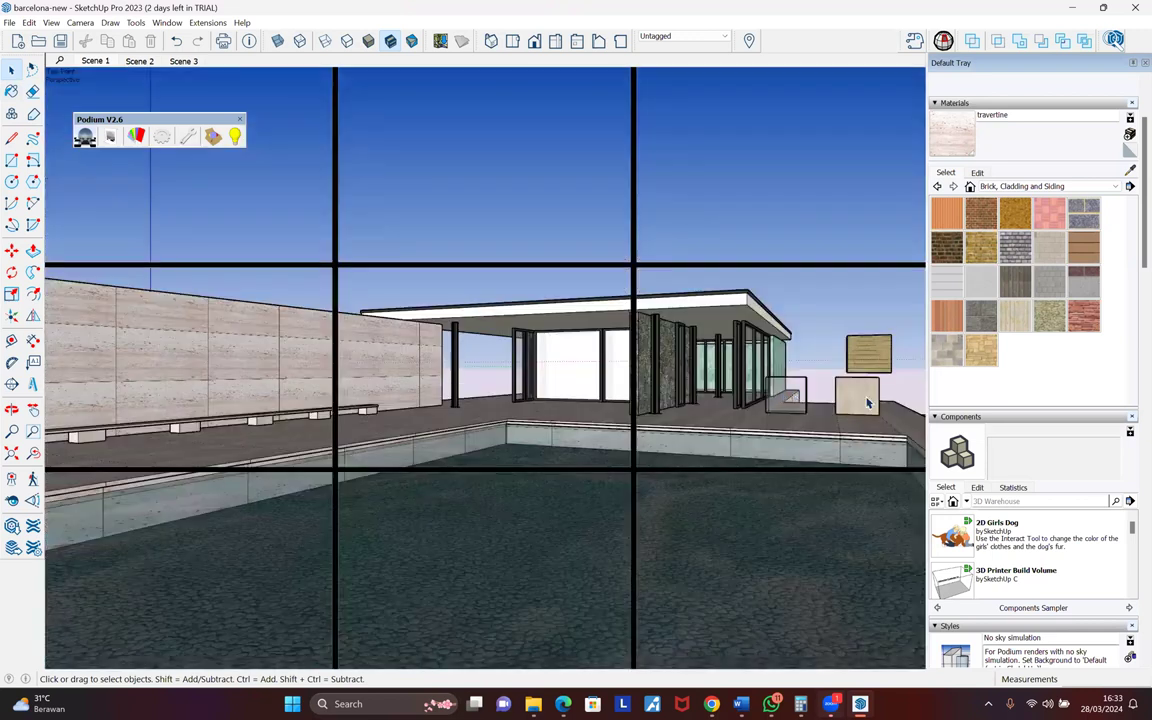
{"action": "left_click", "coordinate": [788, 398]}
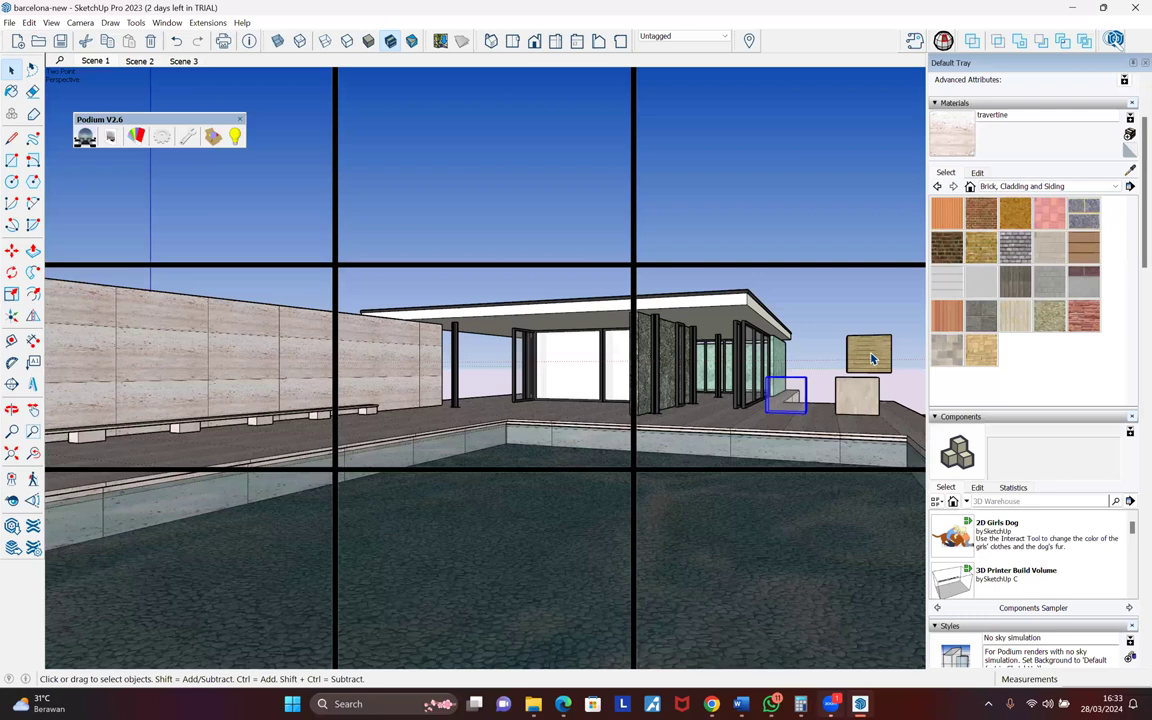
{"action": "key", "text": "Delete"}
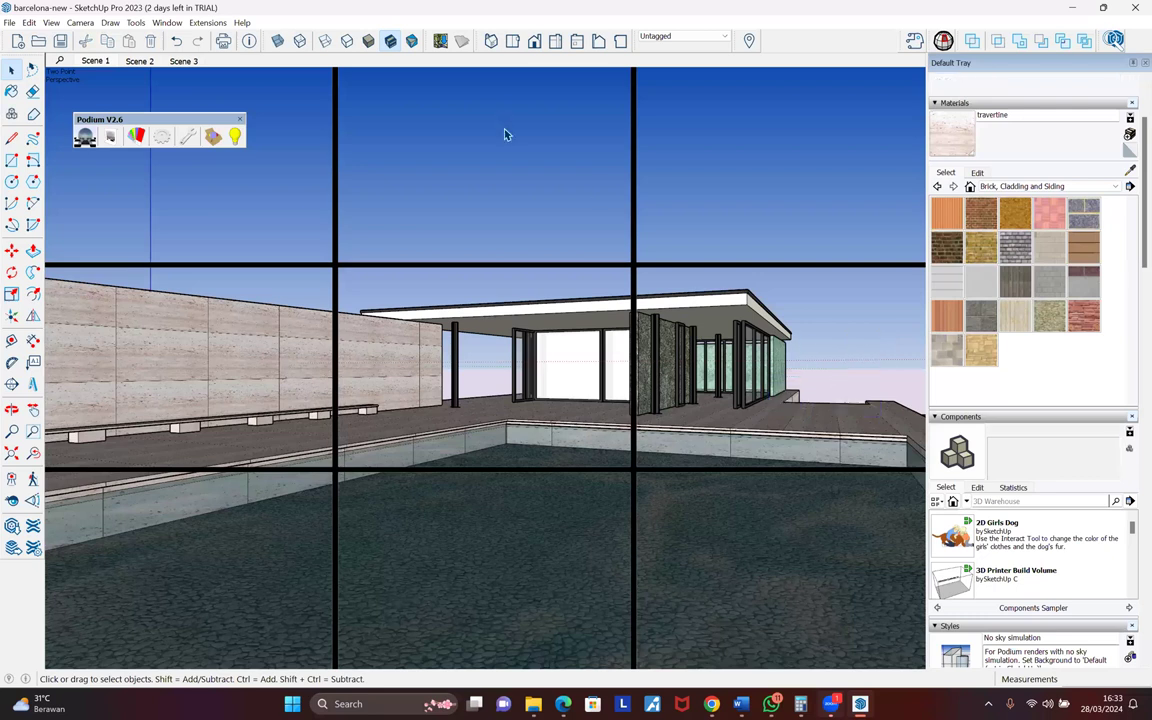
{"action": "left_click", "coordinate": [84, 137]}
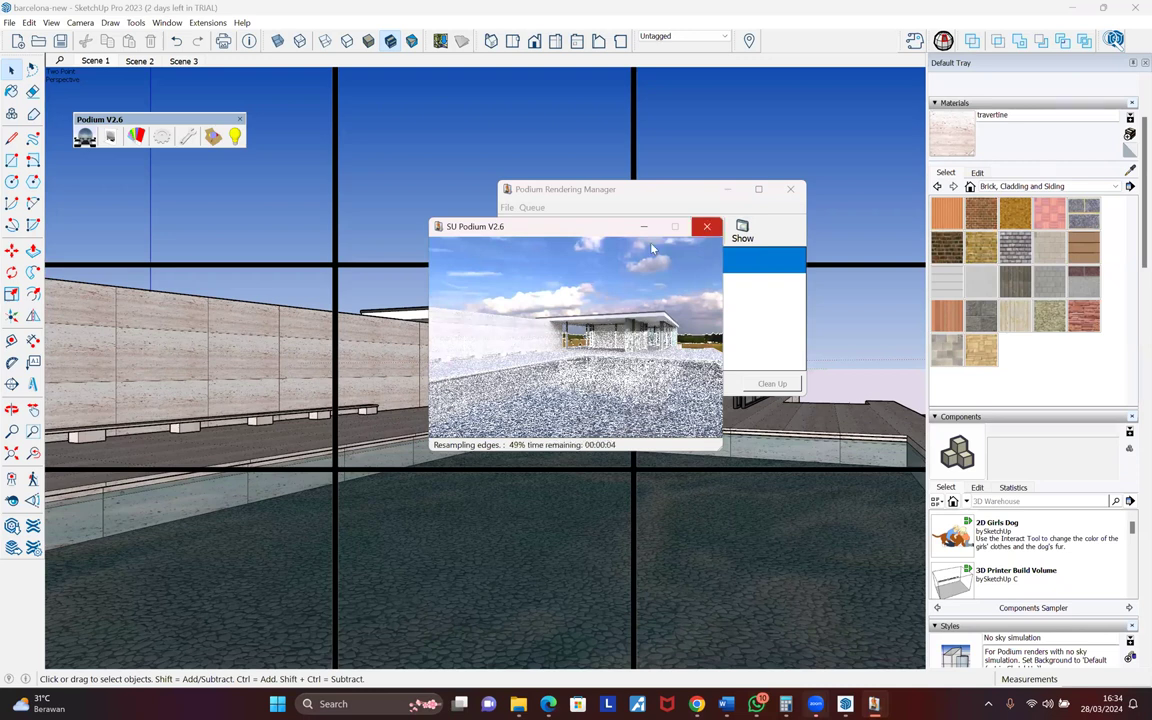
- Close the render preview, bring the Rendering Manager forward, and reopen Podium Material Properties
{"action": "left_click", "coordinate": [706, 227]}
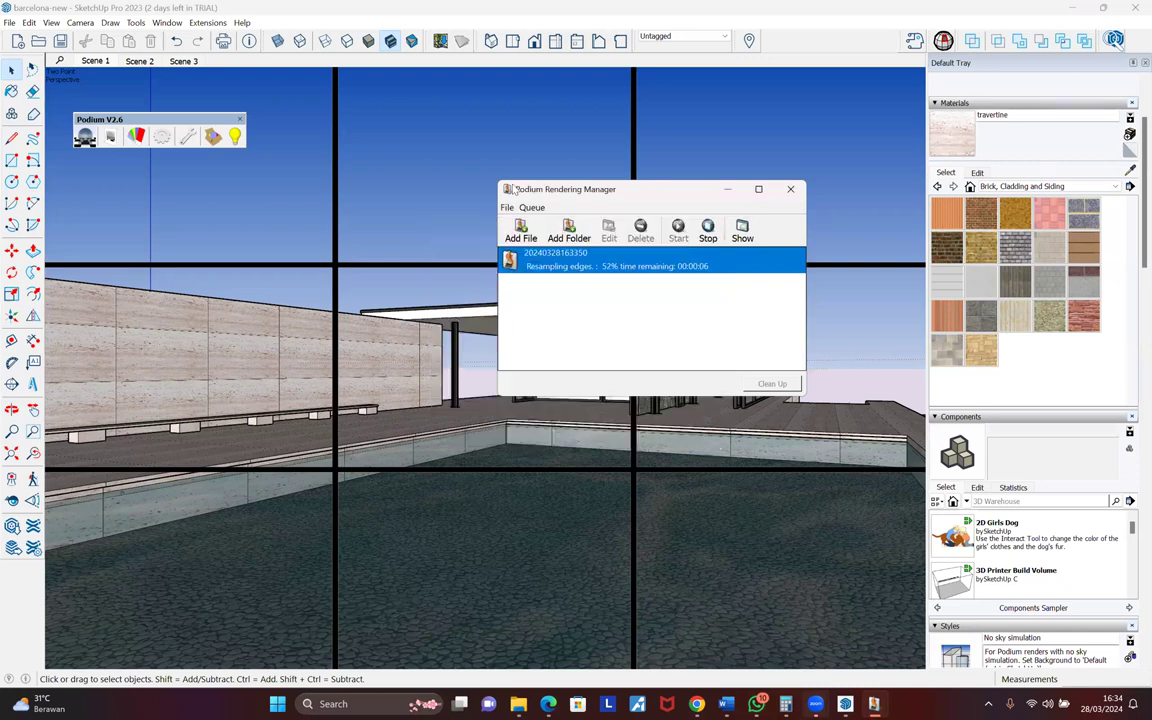
{"action": "left_click", "coordinate": [377, 207]}
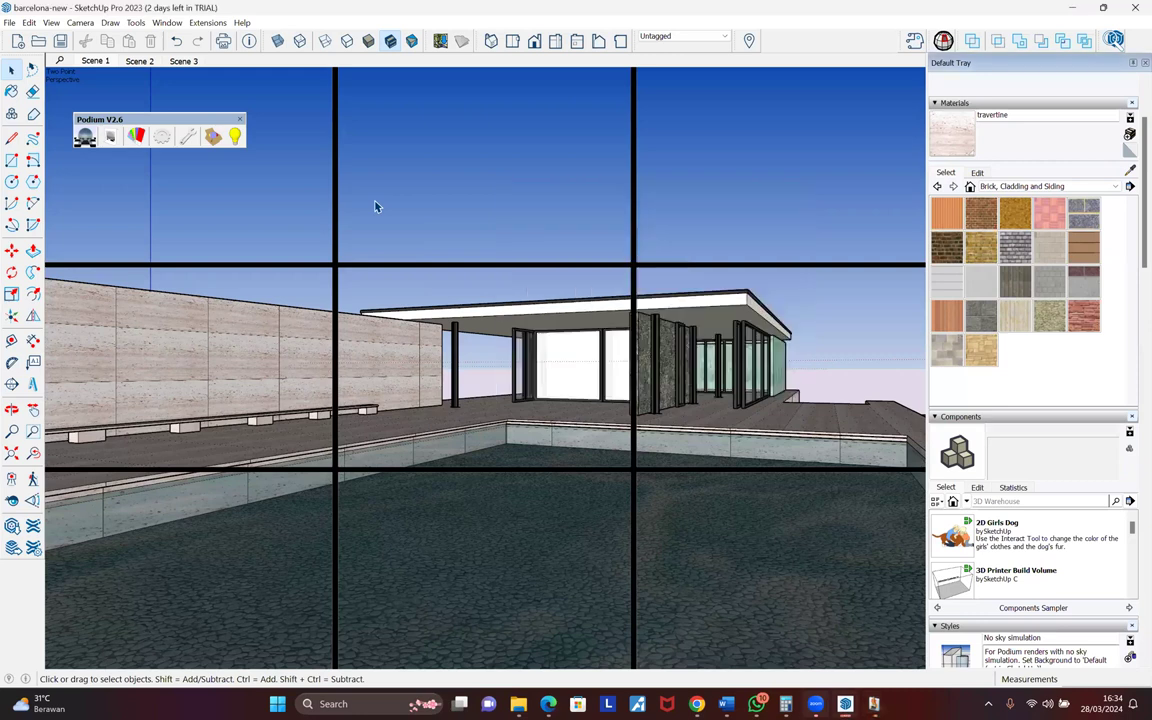
{"action": "left_click", "coordinate": [873, 703]}
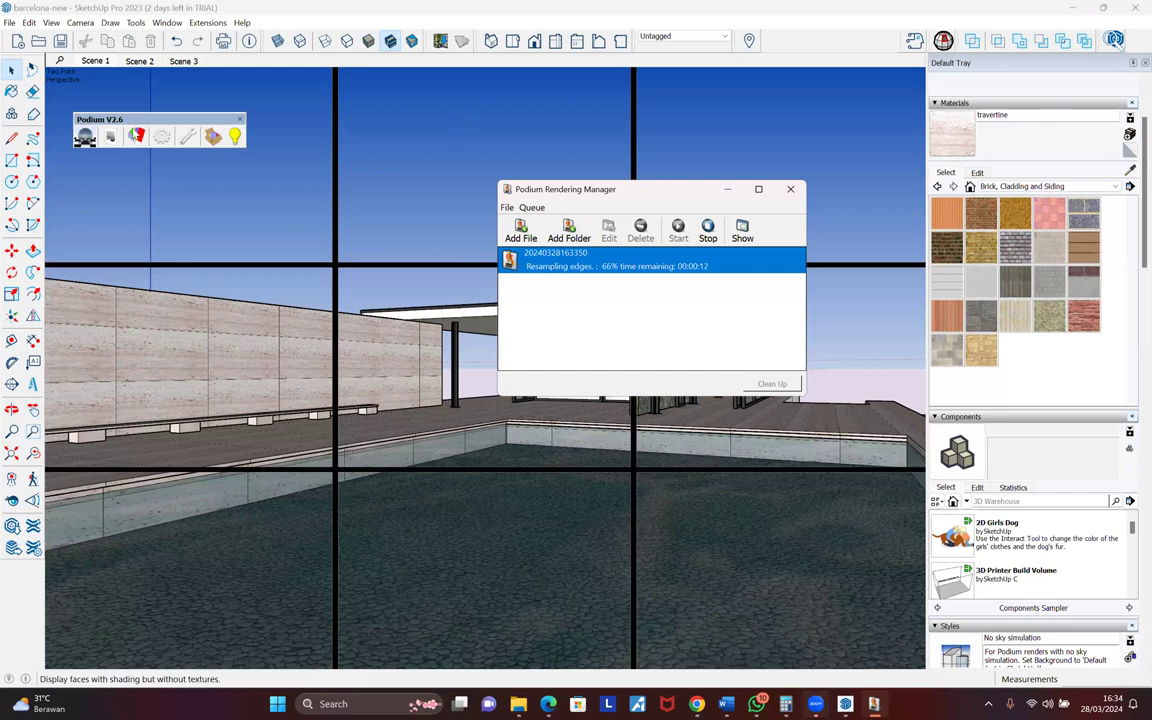
{"action": "left_click", "coordinate": [136, 136]}
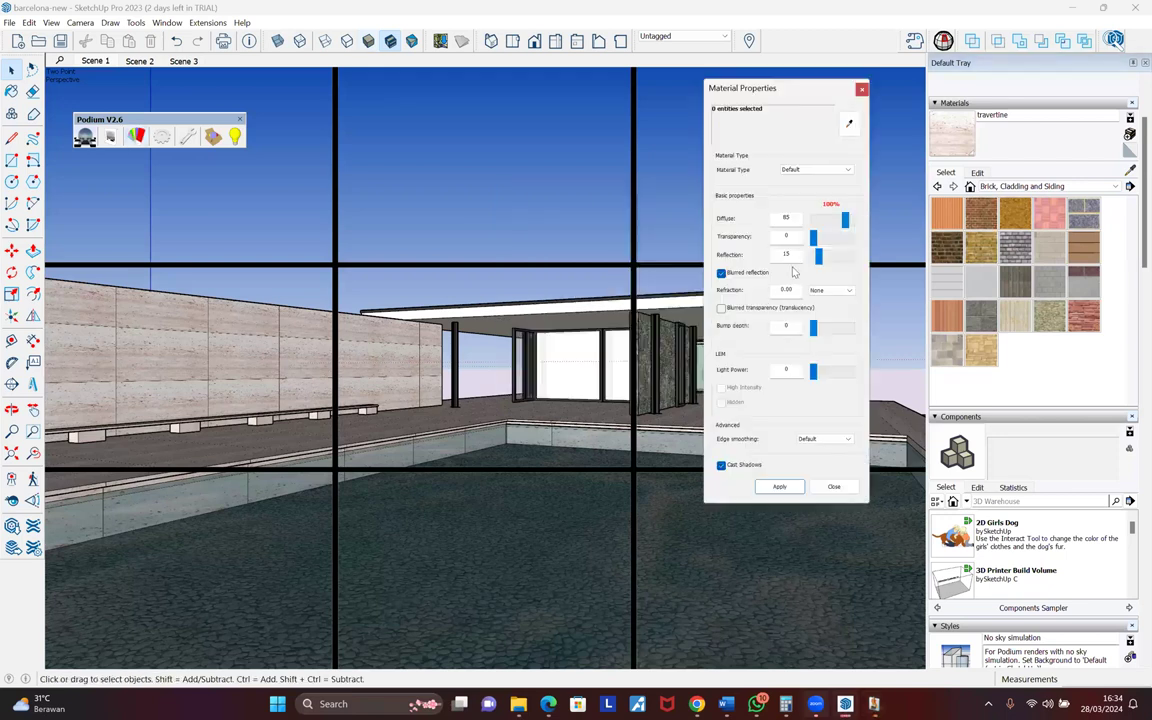
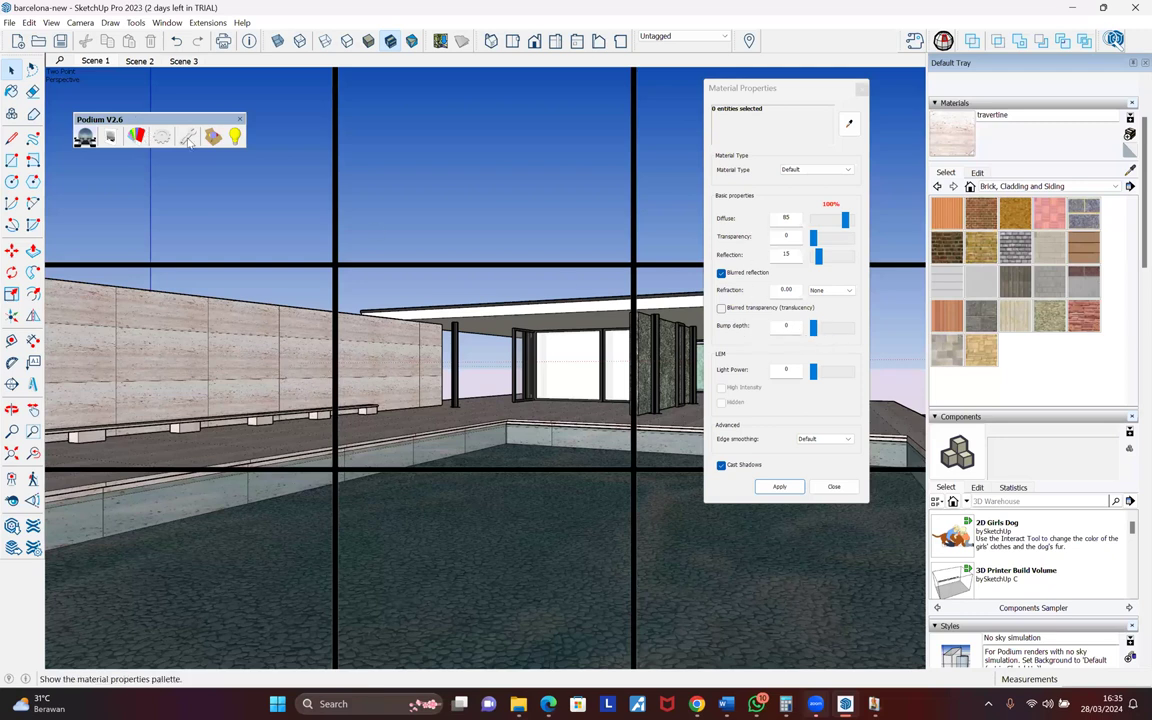
- Open the Podium Browser, narrow its window, and bring up the web Podium Browser page in Edge
{"action": "left_click", "coordinate": [188, 134]}
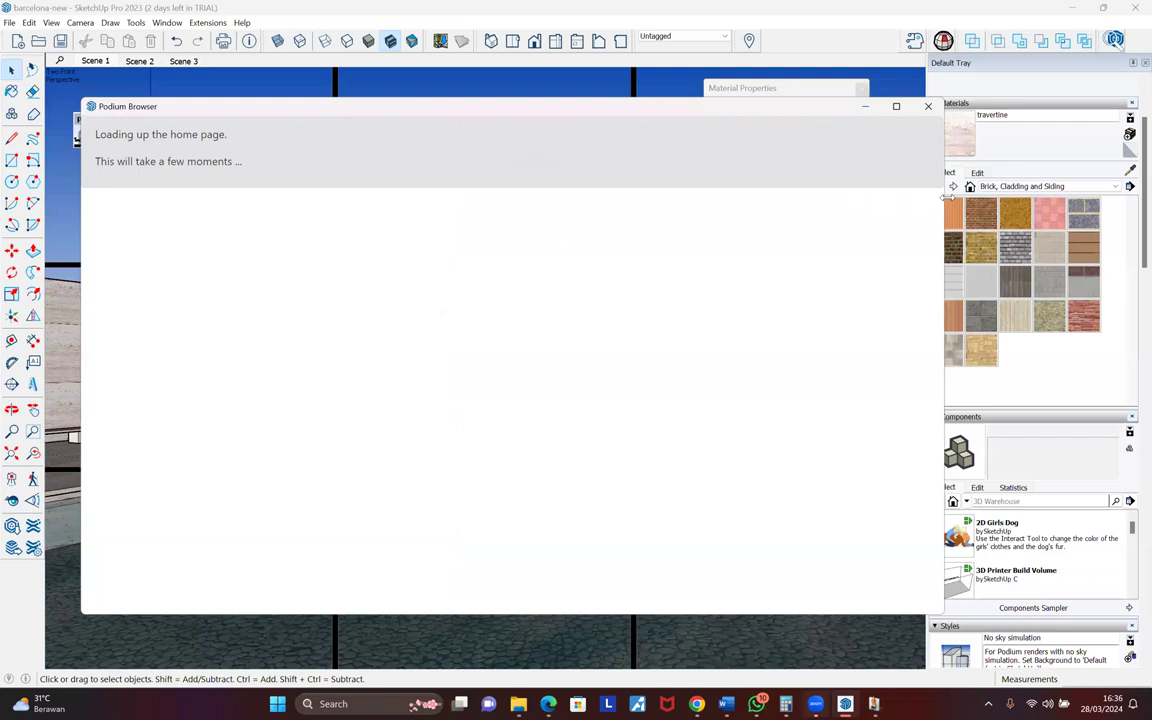
{"action": "left_click_drag", "start_coordinate": [946, 197], "coordinate": [648, 198]}
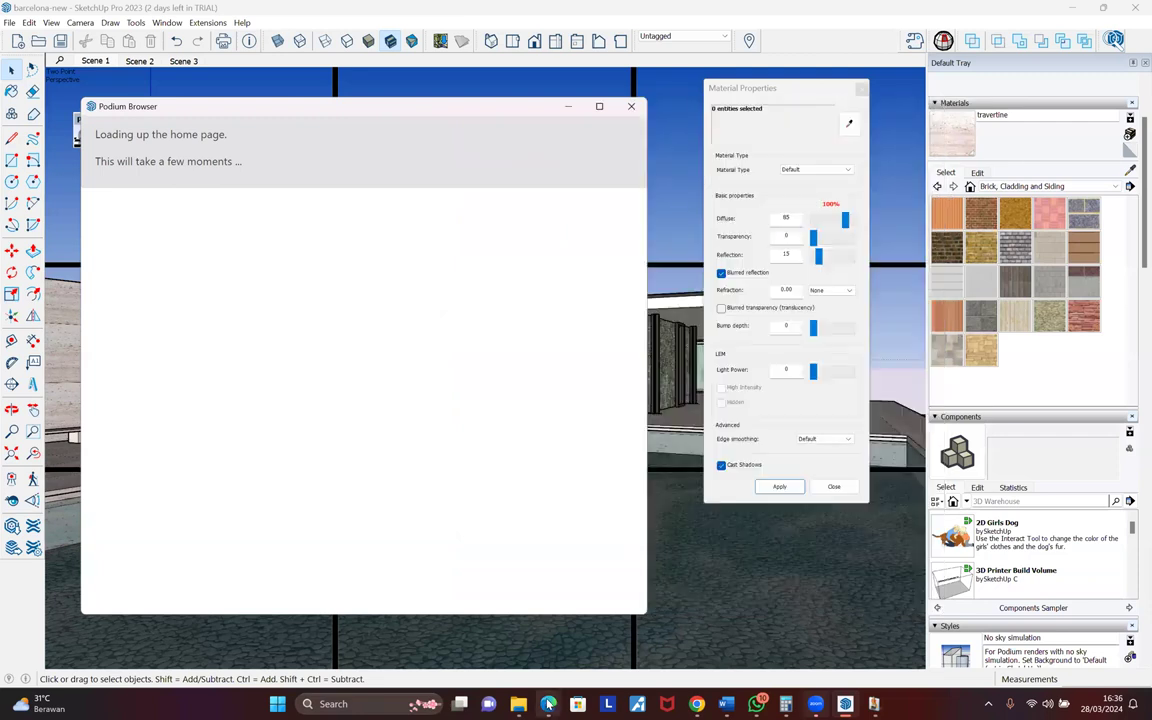
{"action": "mouse_move", "coordinate": [548, 704]}
{"action": "left_click", "coordinate": [293, 580]}
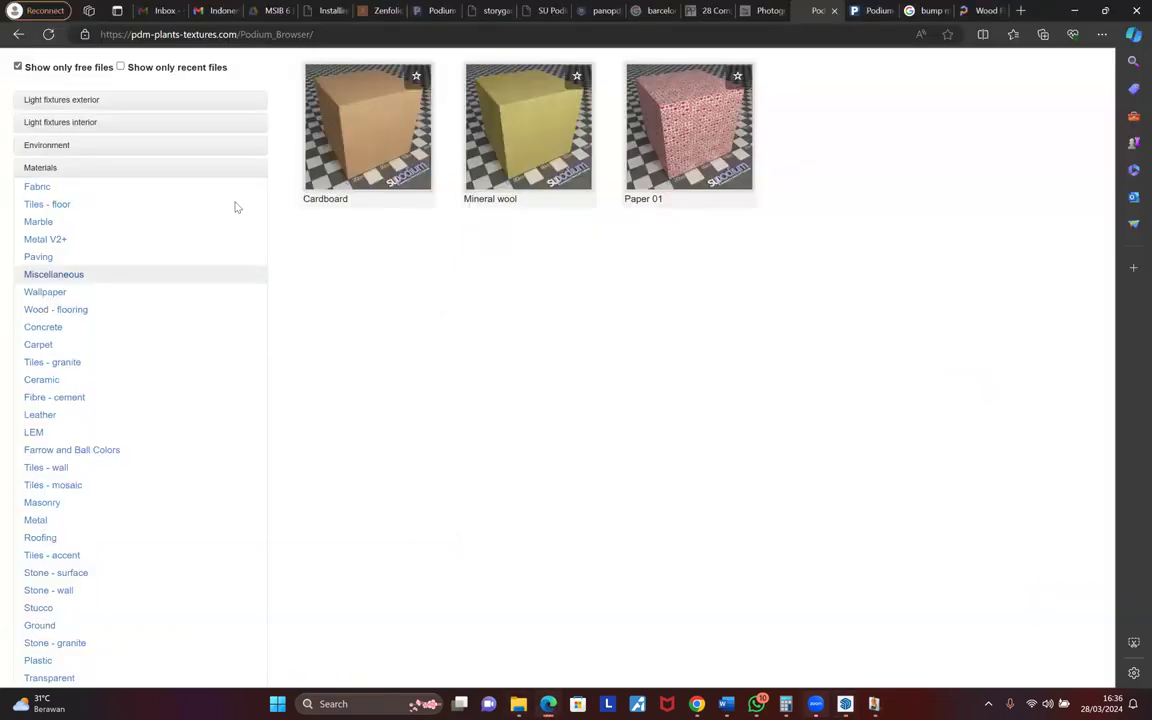
- Search the online library for 'grass' and dismiss the license-key notice on paid Fantasy Grass 8
{"action": "scroll", "coordinate": [237, 207], "scroll_direction": "up", "scroll_amount": 1}
{"action": "left_click", "coordinate": [455, 67]}
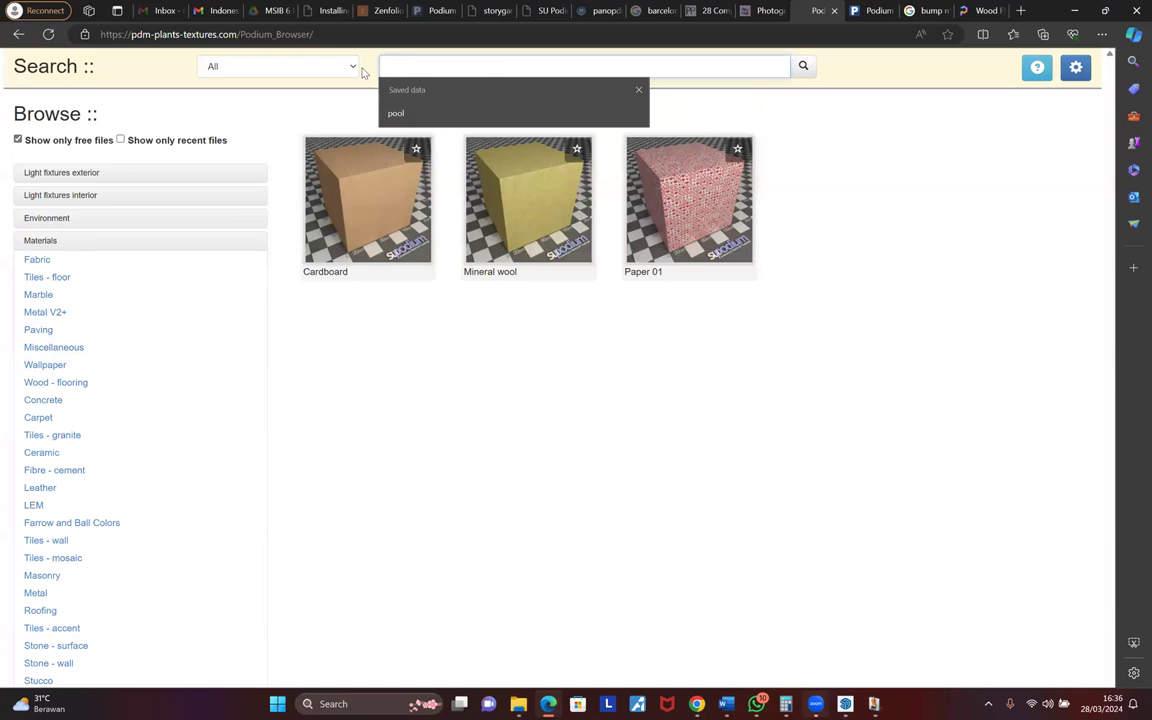
{"action": "type", "text": "grass"}
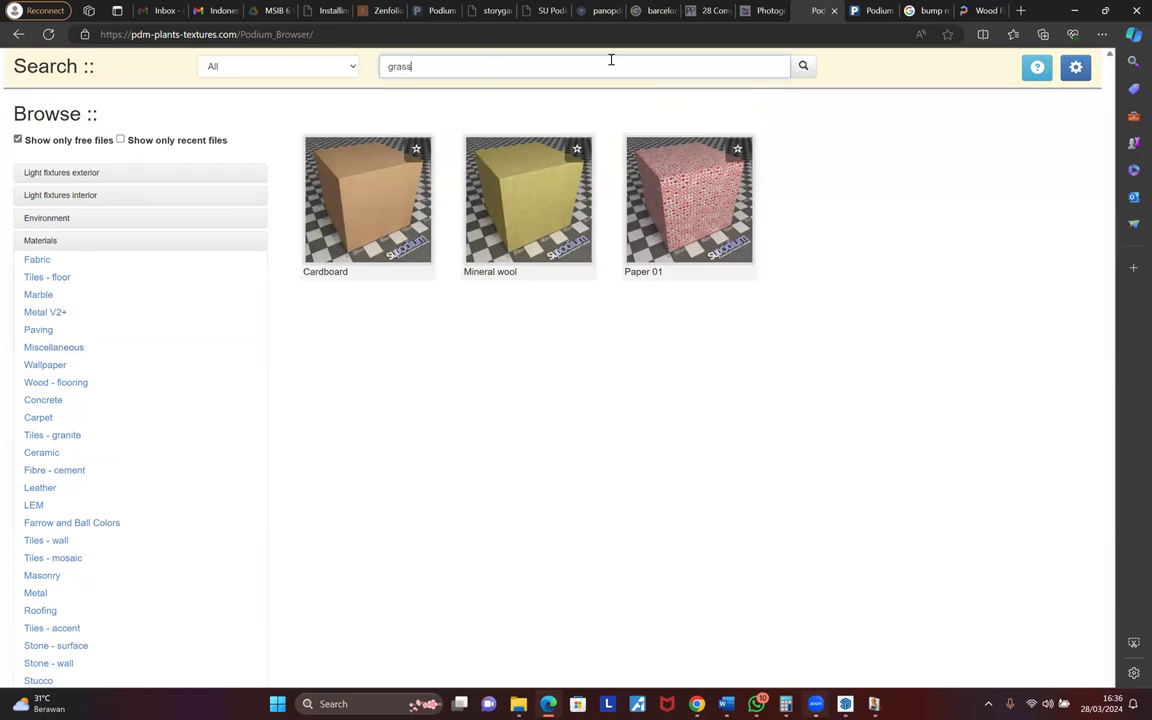
{"action": "left_click", "coordinate": [803, 67]}
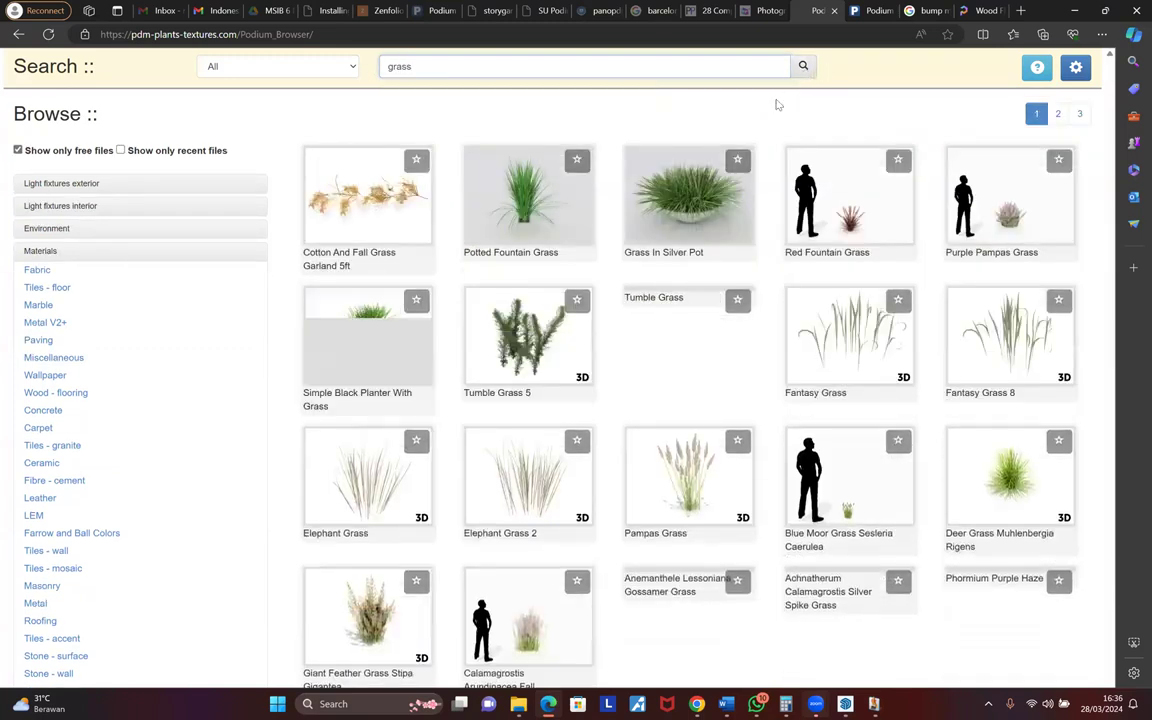
{"action": "scroll", "coordinate": [612, 460], "scroll_direction": "down", "scroll_amount": 1}
{"action": "scroll", "coordinate": [612, 460], "scroll_direction": "down", "scroll_amount": 3}
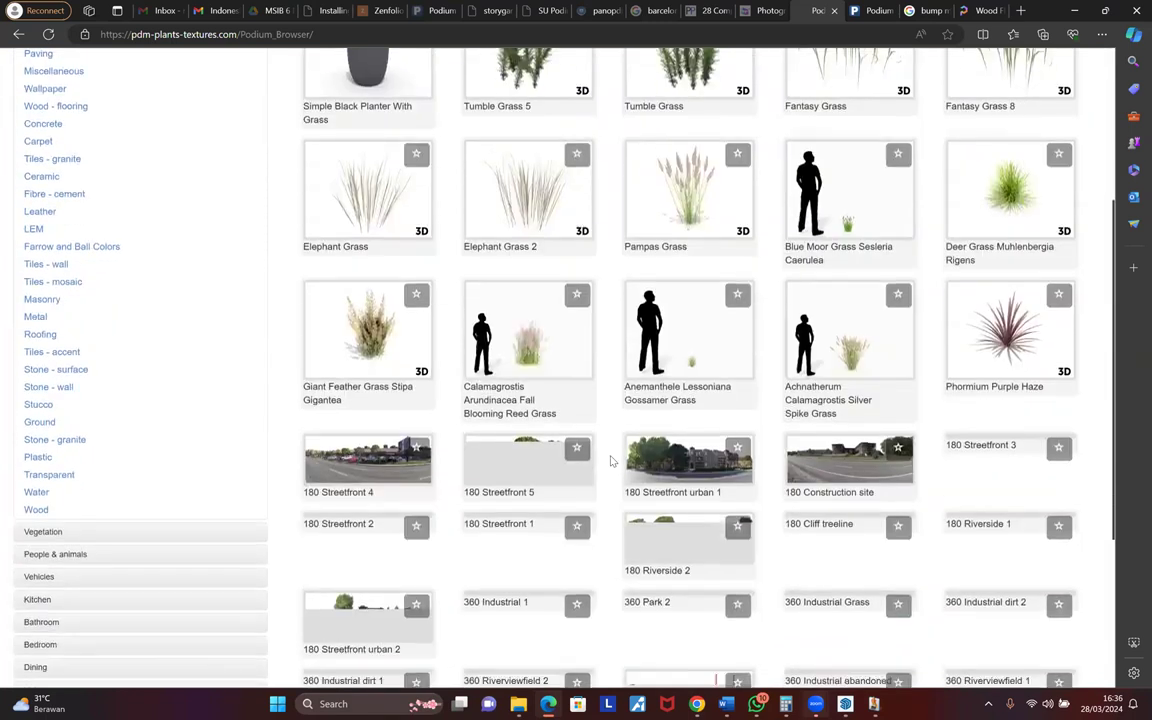
{"action": "scroll", "coordinate": [607, 460], "scroll_direction": "down", "scroll_amount": 3}
{"action": "scroll", "coordinate": [607, 460], "scroll_direction": "up", "scroll_amount": 6}
{"action": "scroll", "coordinate": [604, 358], "scroll_direction": "up", "scroll_amount": 1}
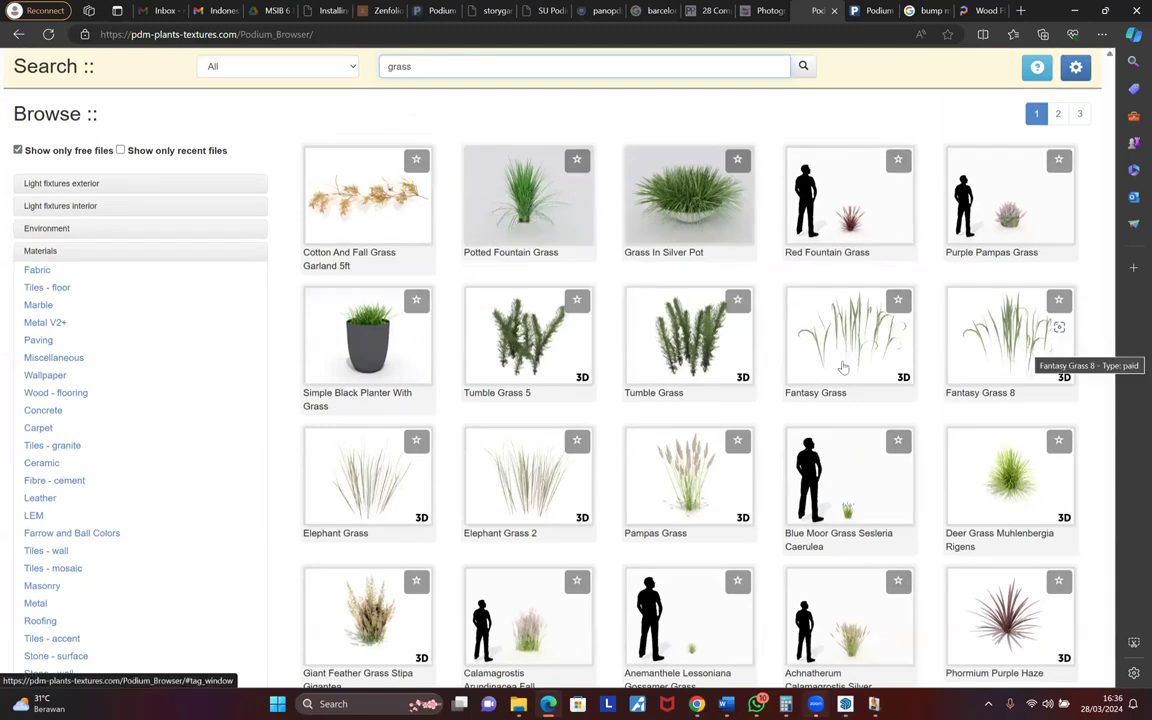
{"action": "left_click", "coordinate": [840, 350]}
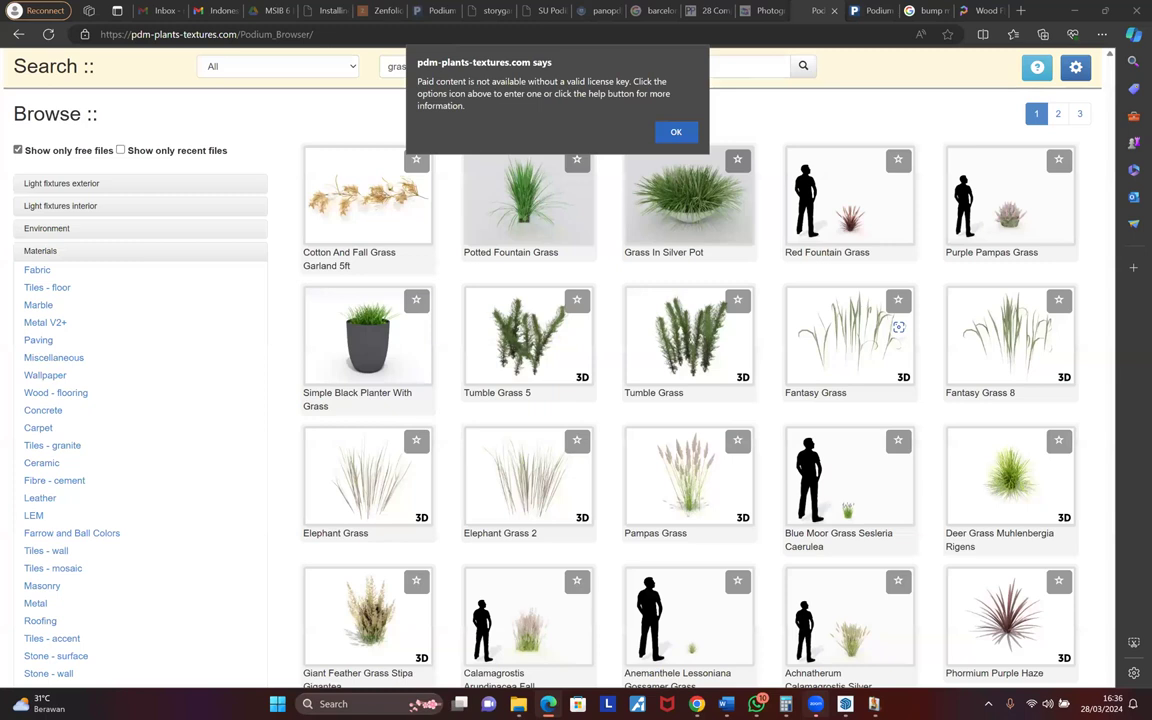
{"action": "left_click", "coordinate": [674, 133]}
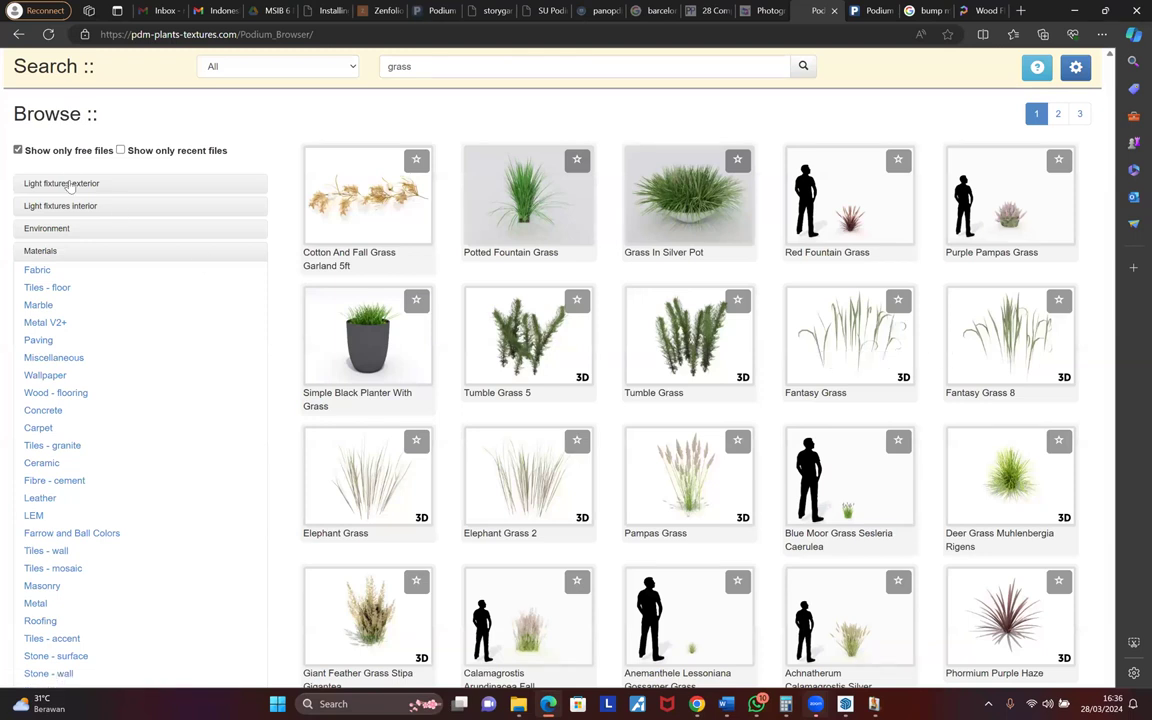
- Toggle 'Show only free files' so the grass results include paid files, then return to SketchUp
{"action": "left_click", "coordinate": [18, 150]}
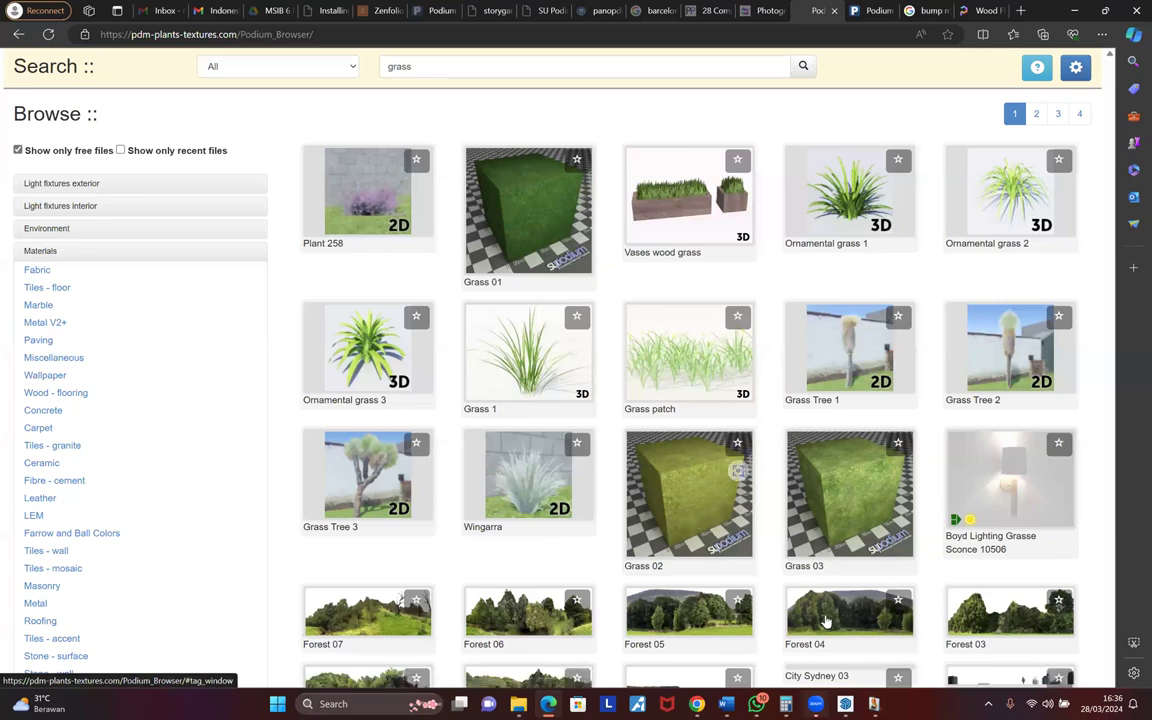
{"action": "scroll", "coordinate": [826, 622], "scroll_direction": "down", "scroll_amount": 5}
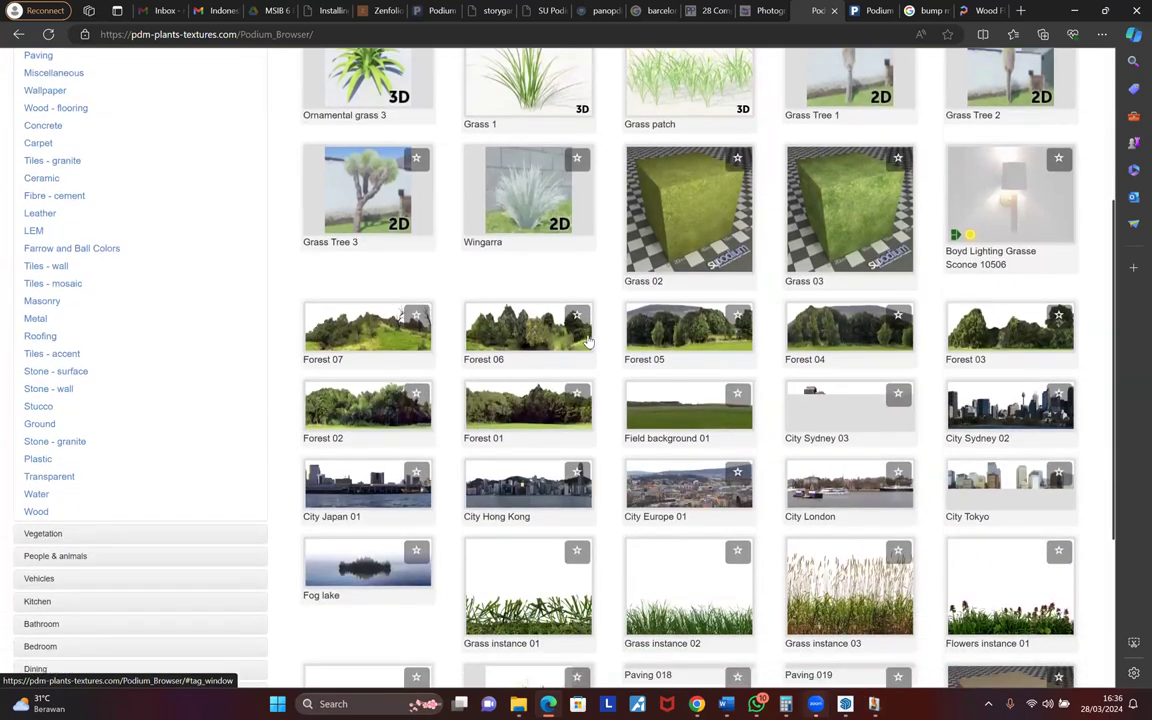
{"action": "scroll", "coordinate": [590, 342], "scroll_direction": "up", "scroll_amount": 5}
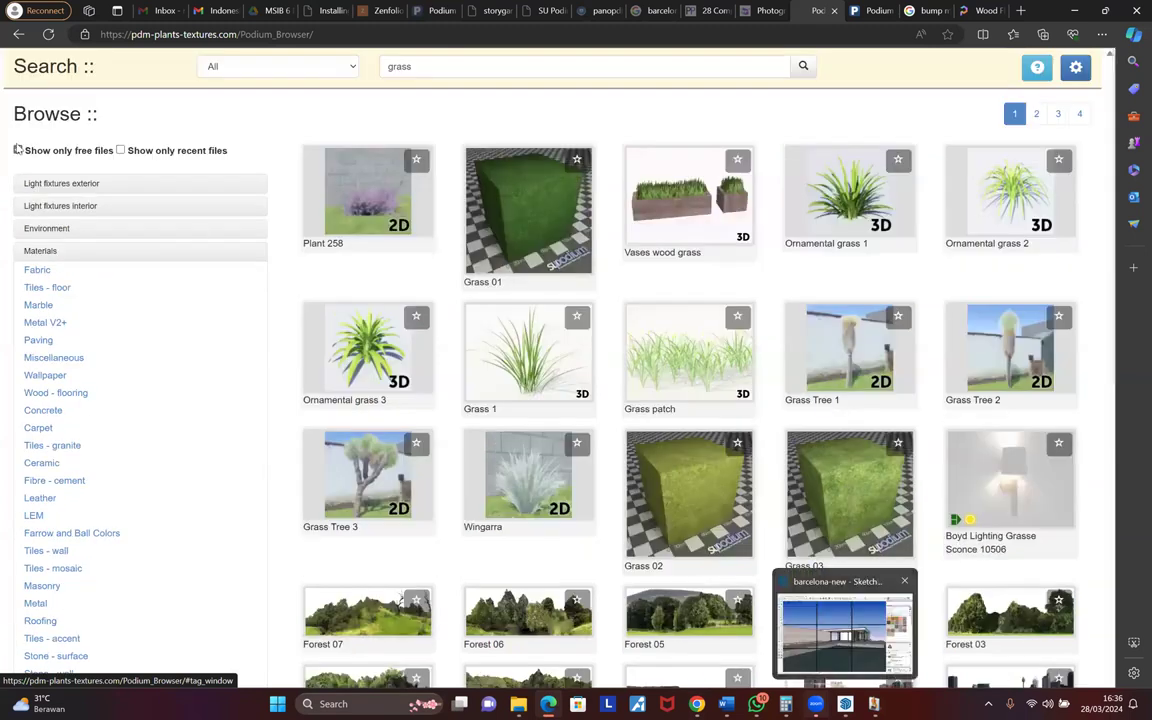
{"action": "left_click", "coordinate": [18, 149]}
{"action": "scroll", "coordinate": [536, 240], "scroll_direction": "down", "scroll_amount": 4}
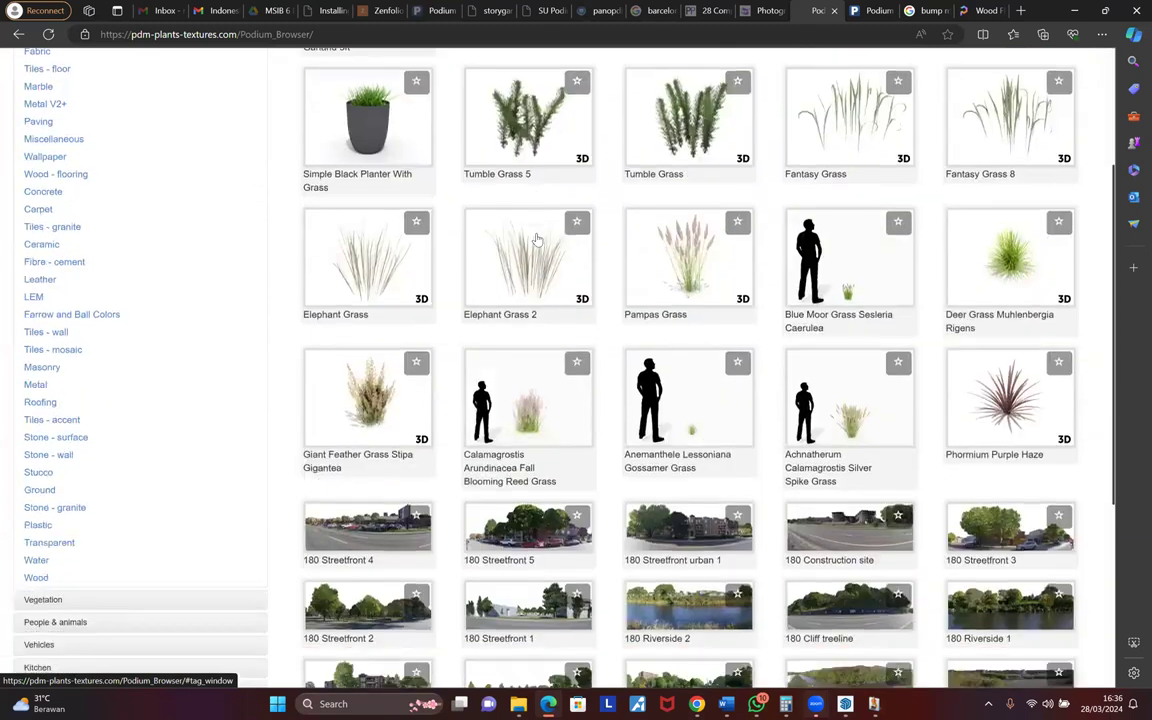
{"action": "scroll", "coordinate": [536, 240], "scroll_direction": "up", "scroll_amount": 4}
{"action": "key", "text": "space"}
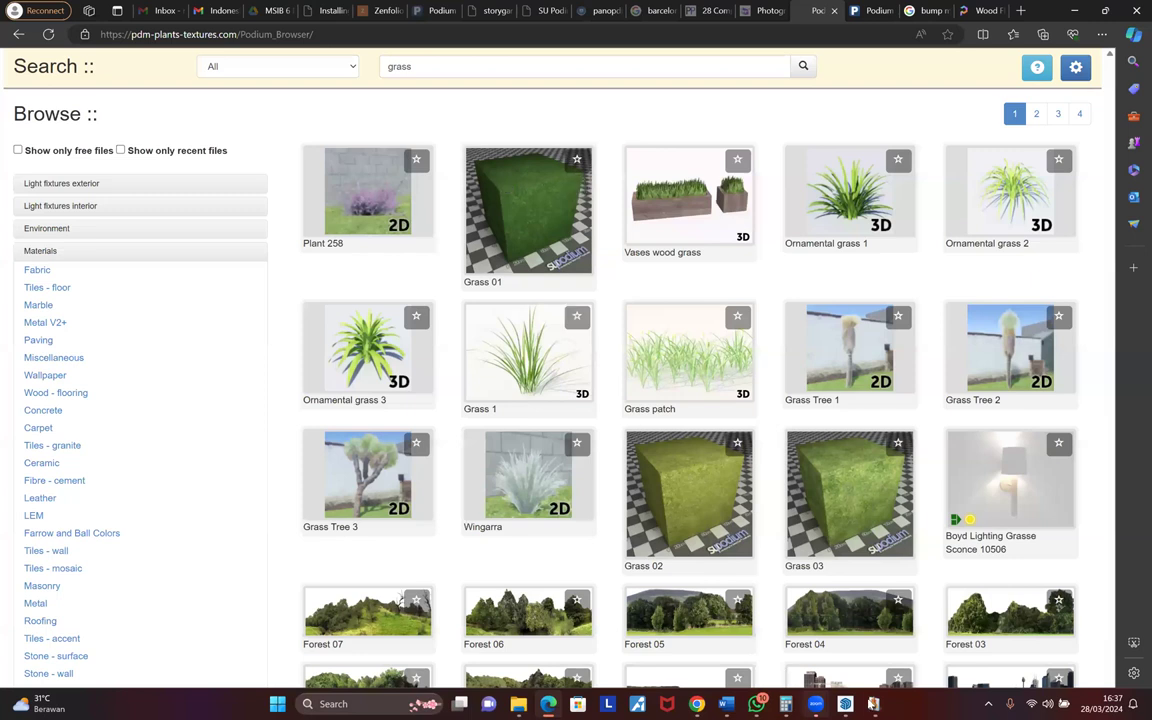
{"action": "mouse_move", "coordinate": [845, 704]}
{"action": "left_click", "coordinate": [845, 630]}
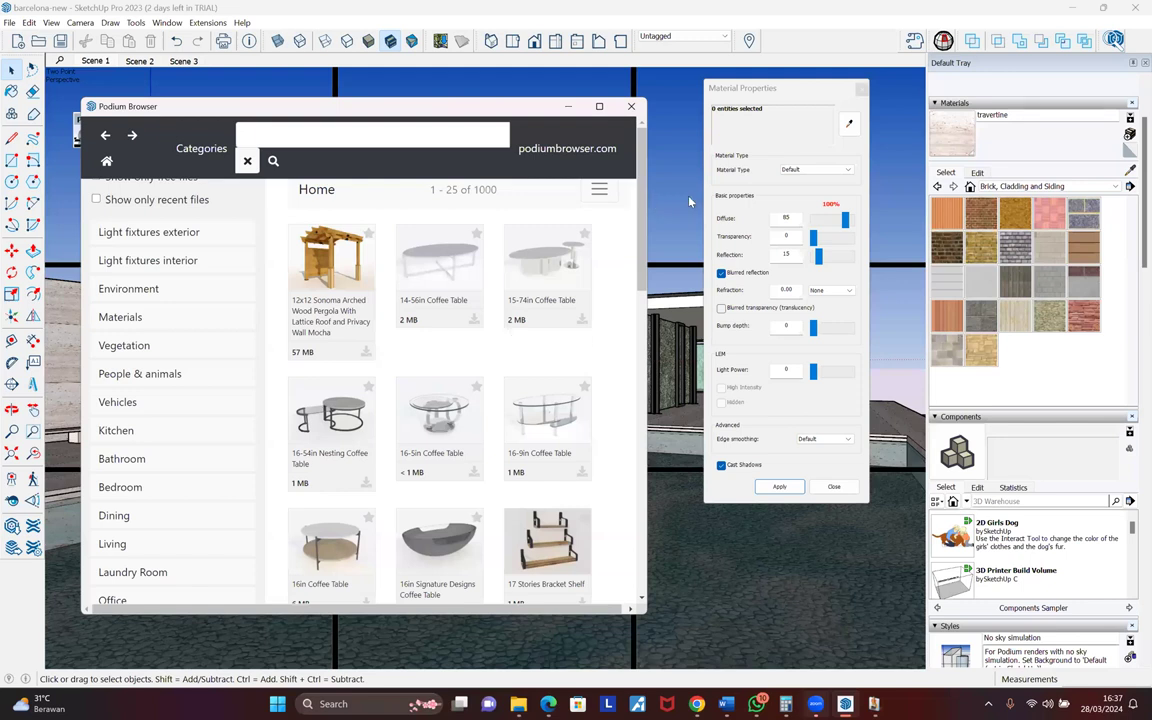
- Browse the SketchUp Podium Browser listing and make its window taller
{"action": "left_click", "coordinate": [284, 137]}
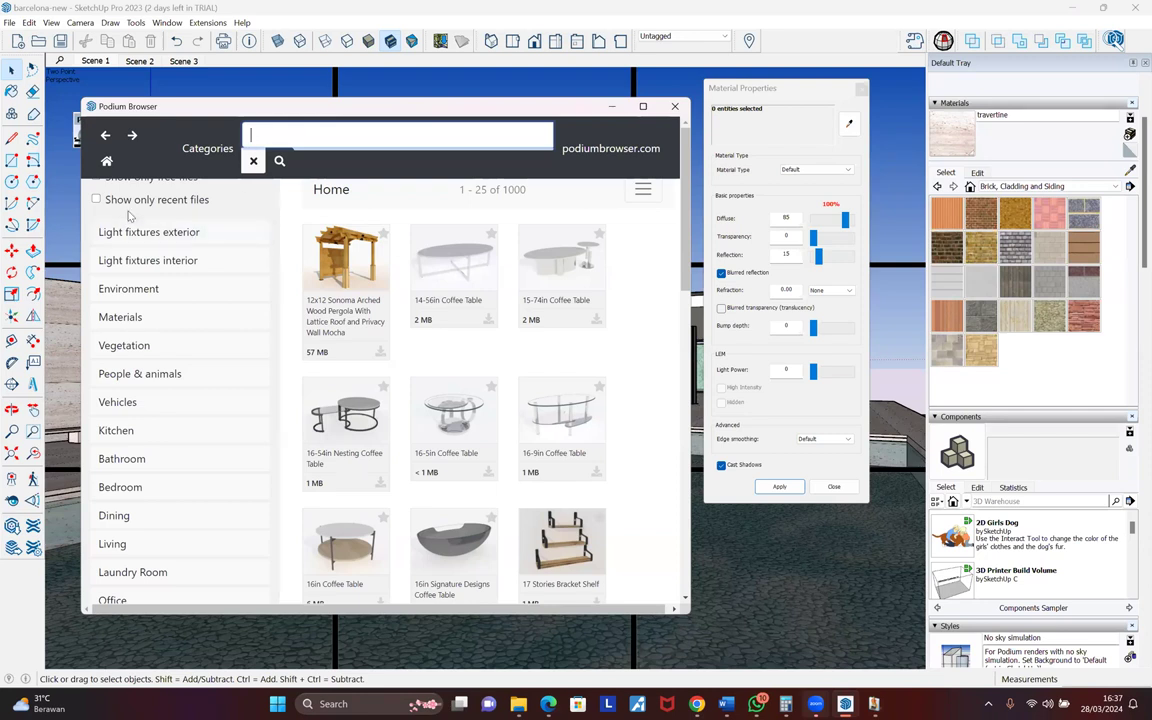
{"action": "scroll", "coordinate": [207, 237], "scroll_direction": "down", "scroll_amount": 1}
{"action": "scroll", "coordinate": [207, 237], "scroll_direction": "down", "scroll_amount": 3}
{"action": "scroll", "coordinate": [206, 232], "scroll_direction": "up", "scroll_amount": 4}
{"action": "left_click_drag", "start_coordinate": [534, 97], "coordinate": [534, 82]}
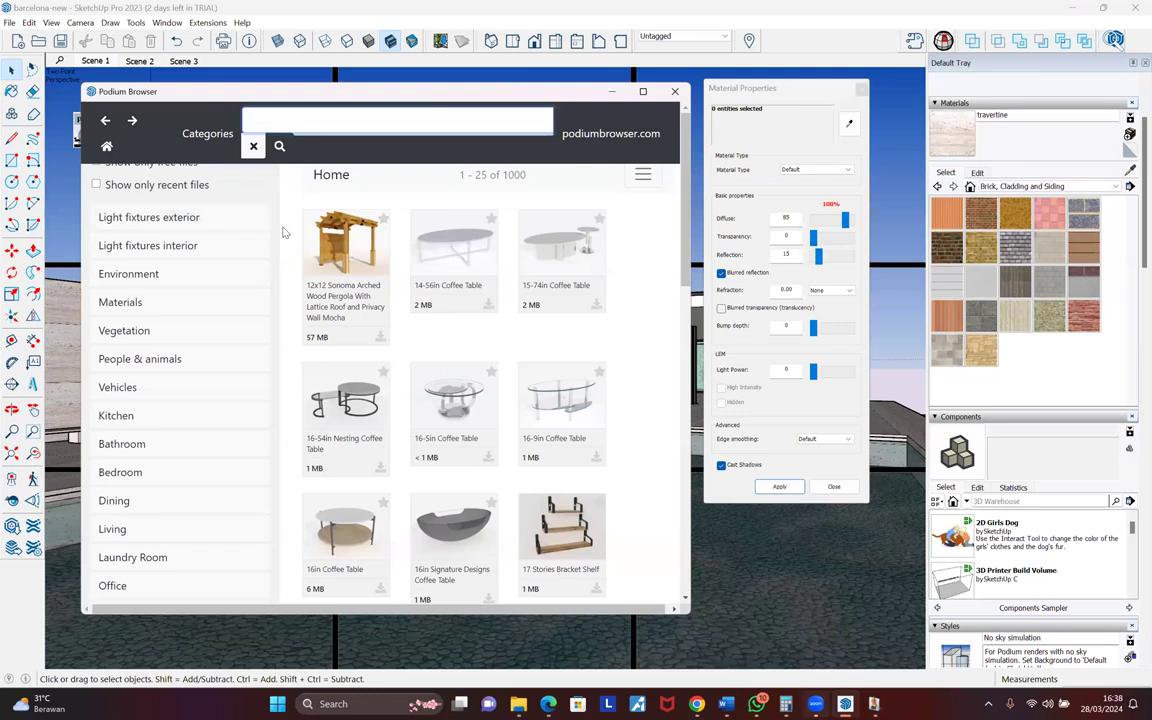
{"action": "scroll", "coordinate": [284, 232], "scroll_direction": "down", "scroll_amount": 3}
{"action": "scroll", "coordinate": [284, 230], "scroll_direction": "down", "scroll_amount": 8}
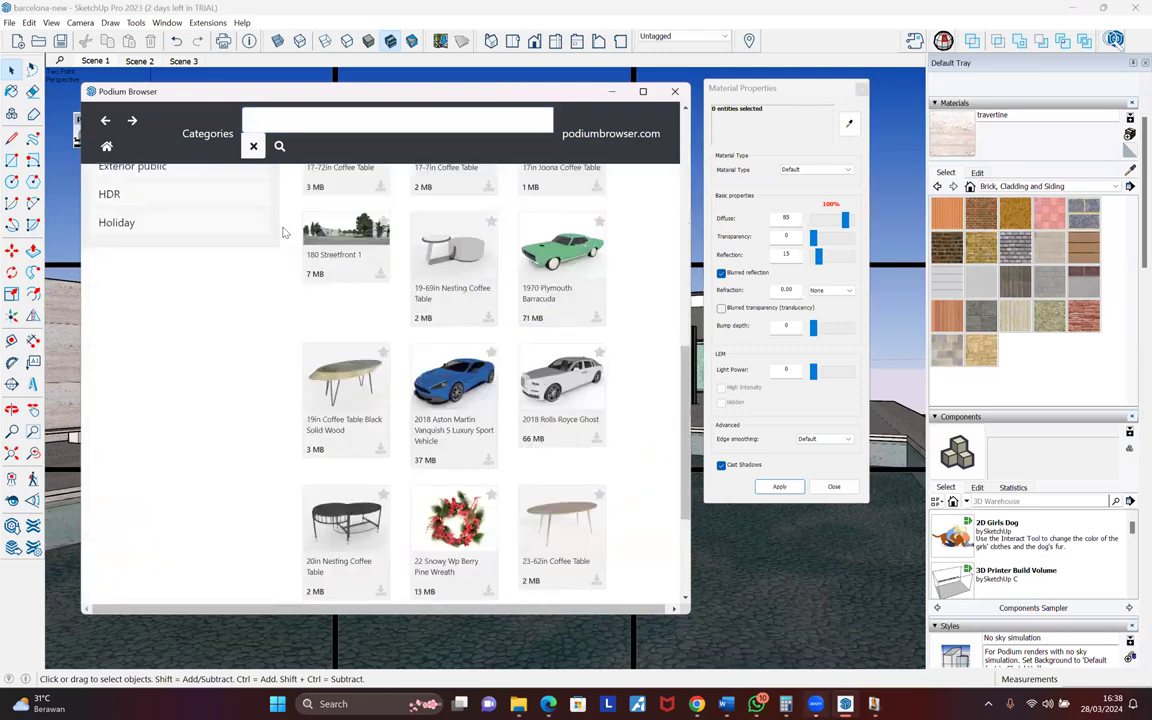
{"action": "scroll", "coordinate": [284, 228], "scroll_direction": "up", "scroll_amount": 11}
- Search the Podium Browser for 'grass', then clear the search back to Home
{"action": "left_click", "coordinate": [283, 121]}
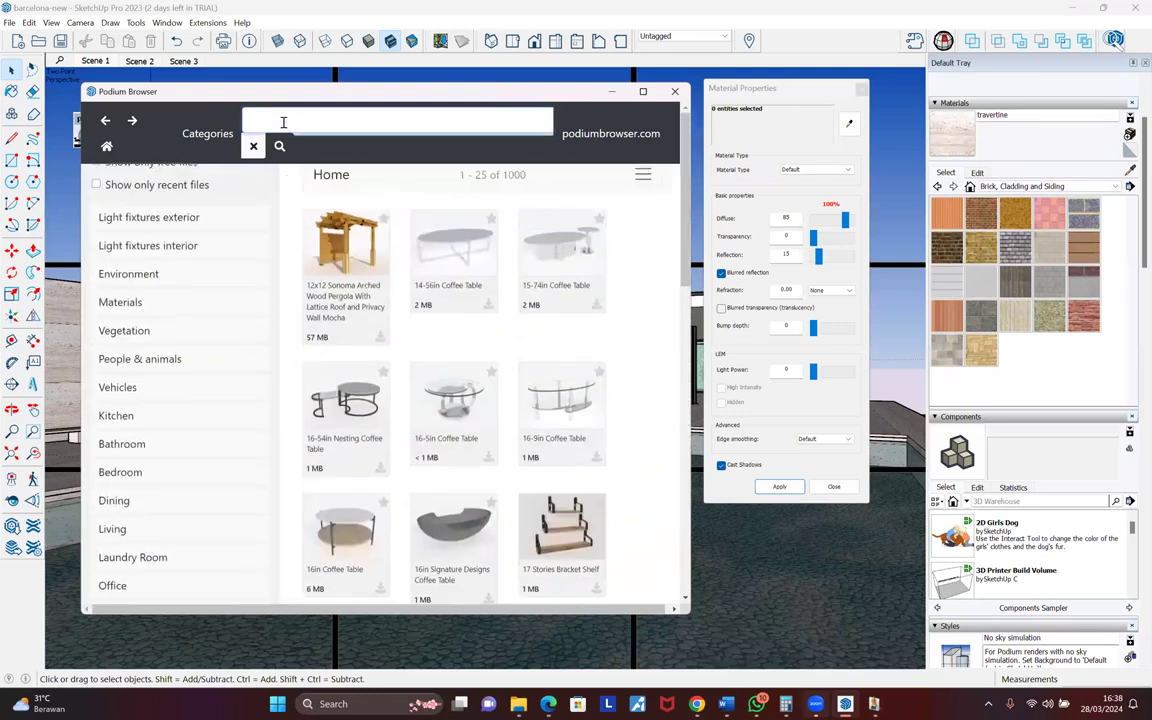
{"action": "type", "text": "grass"}
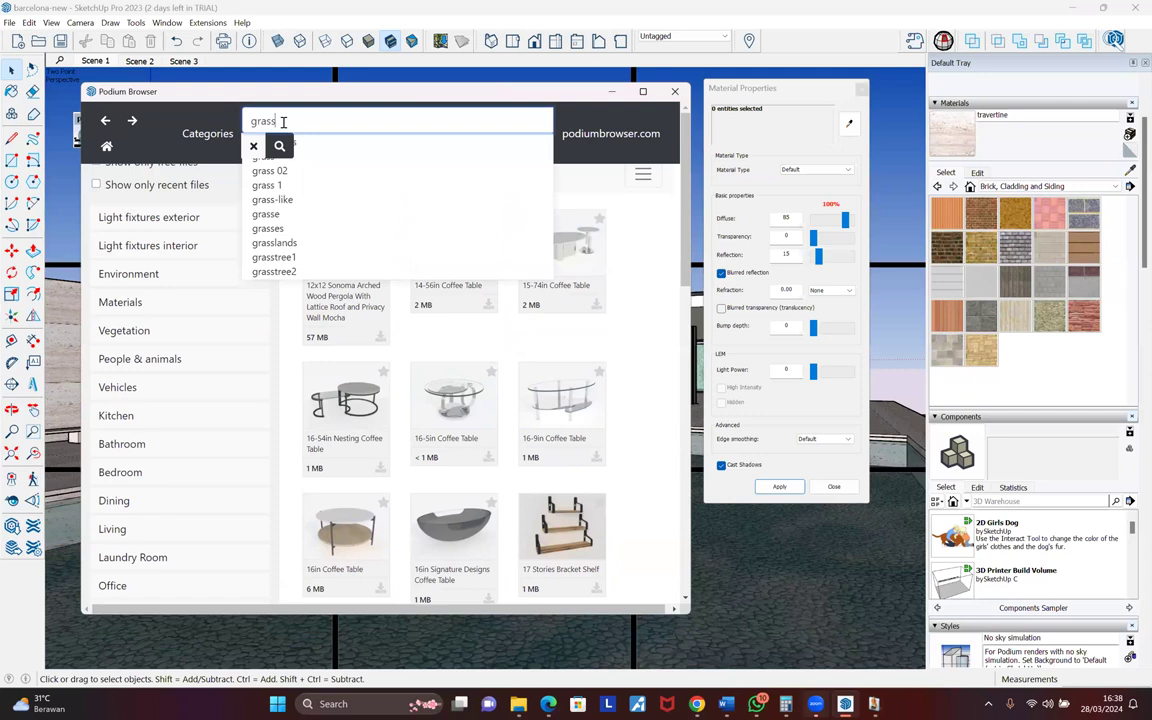
{"action": "key", "text": "Return"}
{"action": "scroll", "coordinate": [343, 328], "scroll_direction": "down", "scroll_amount": 4}
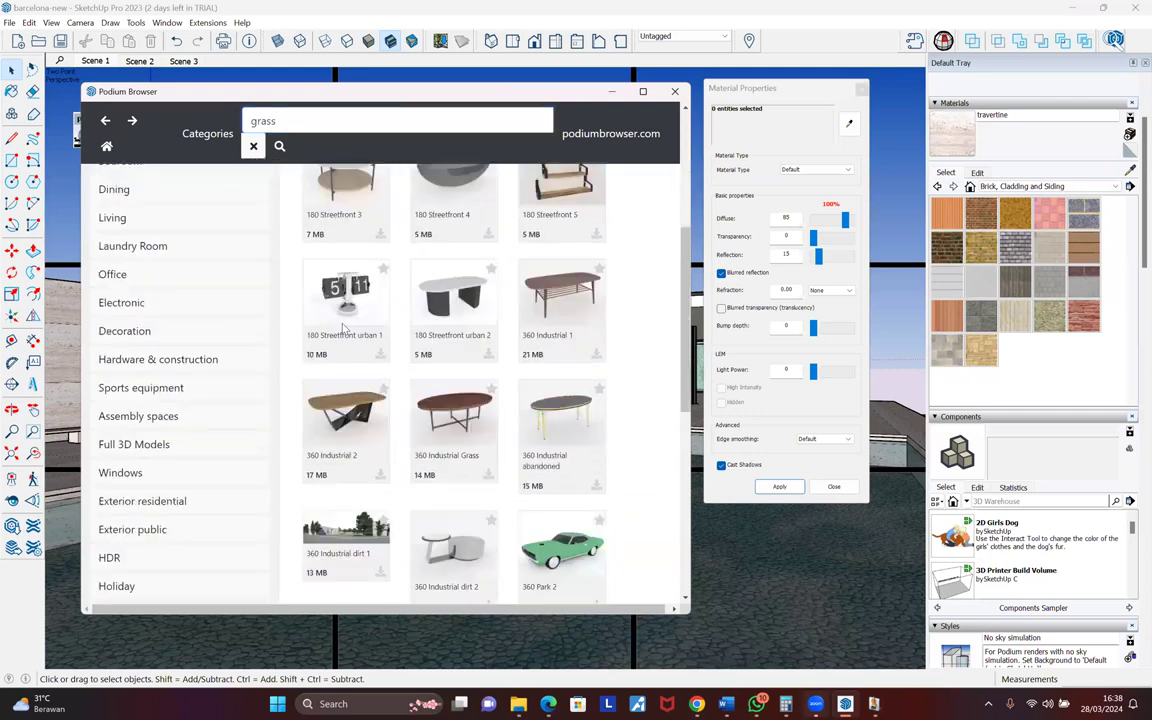
{"action": "scroll", "coordinate": [279, 262], "scroll_direction": "up", "scroll_amount": 5}
{"action": "left_click", "coordinate": [254, 147]}
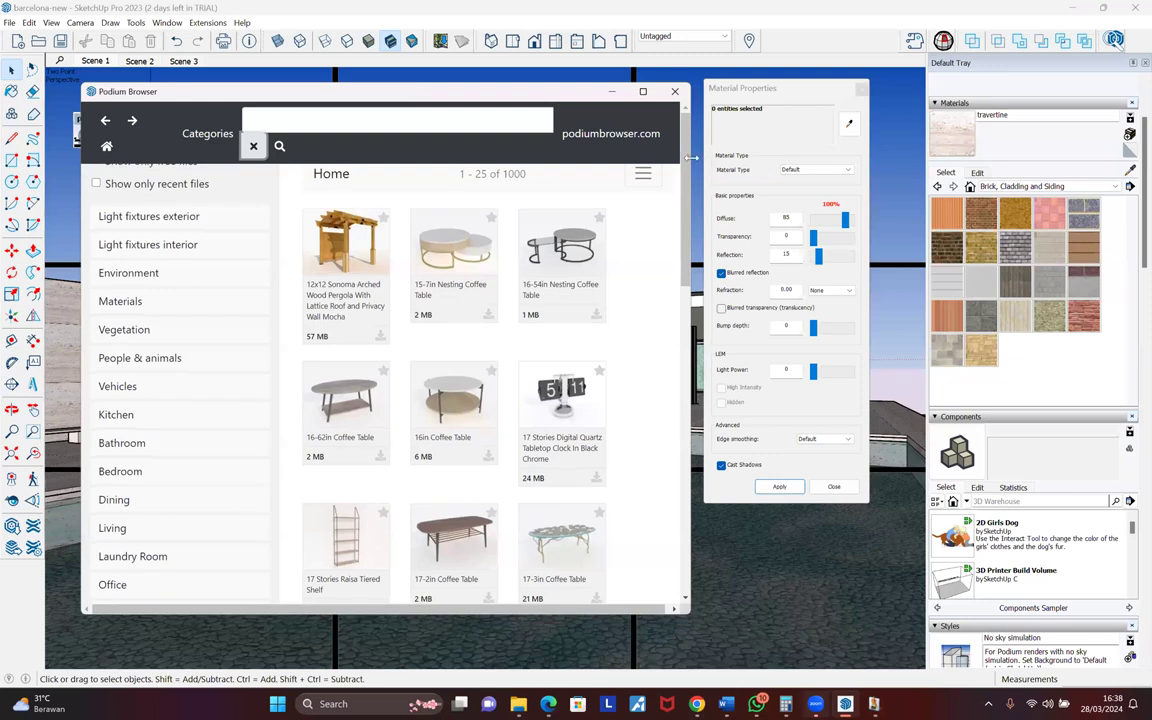
- Widen the window, search 'grass' again, and restrict results to free files (138 items)
{"action": "left_click_drag", "start_coordinate": [691, 157], "coordinate": [967, 159]}
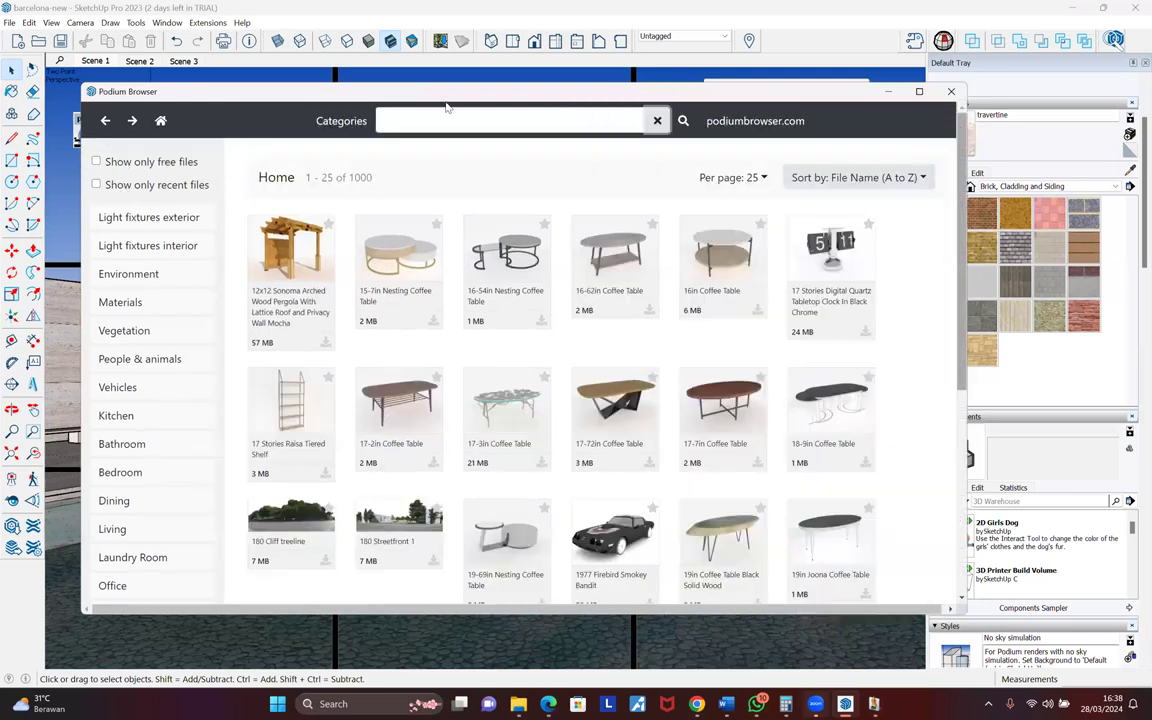
{"action": "left_click", "coordinate": [447, 121]}
{"action": "type", "text": "grass"}
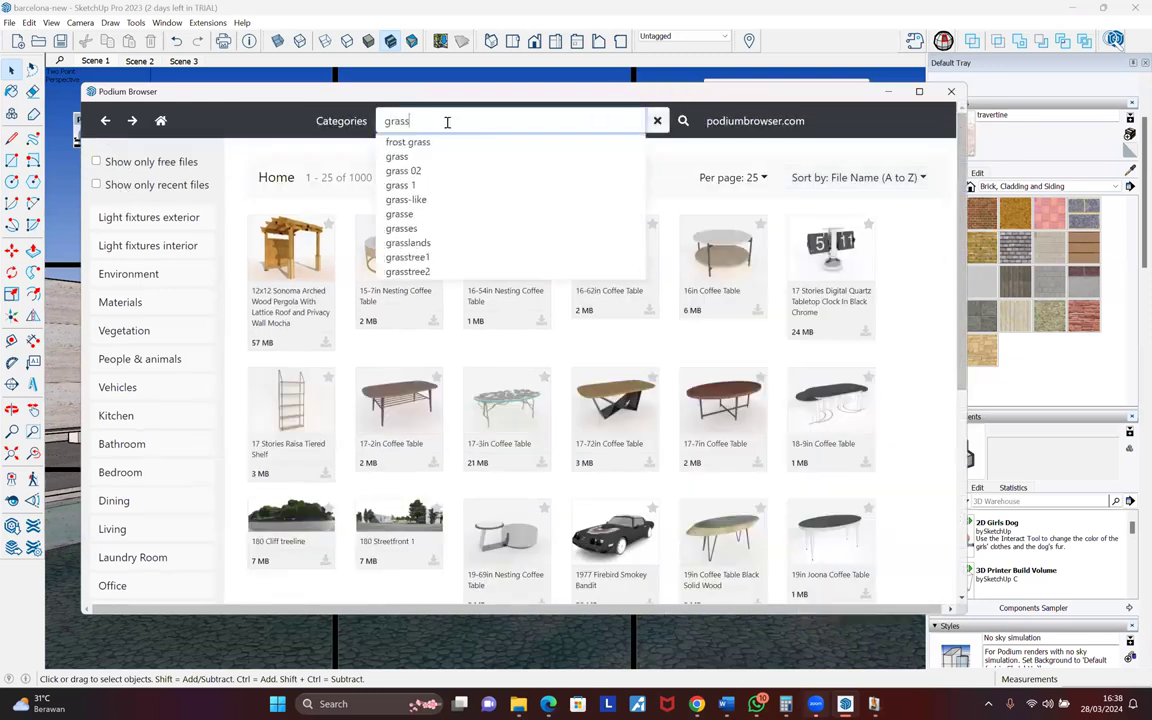
{"action": "key", "text": "Return"}
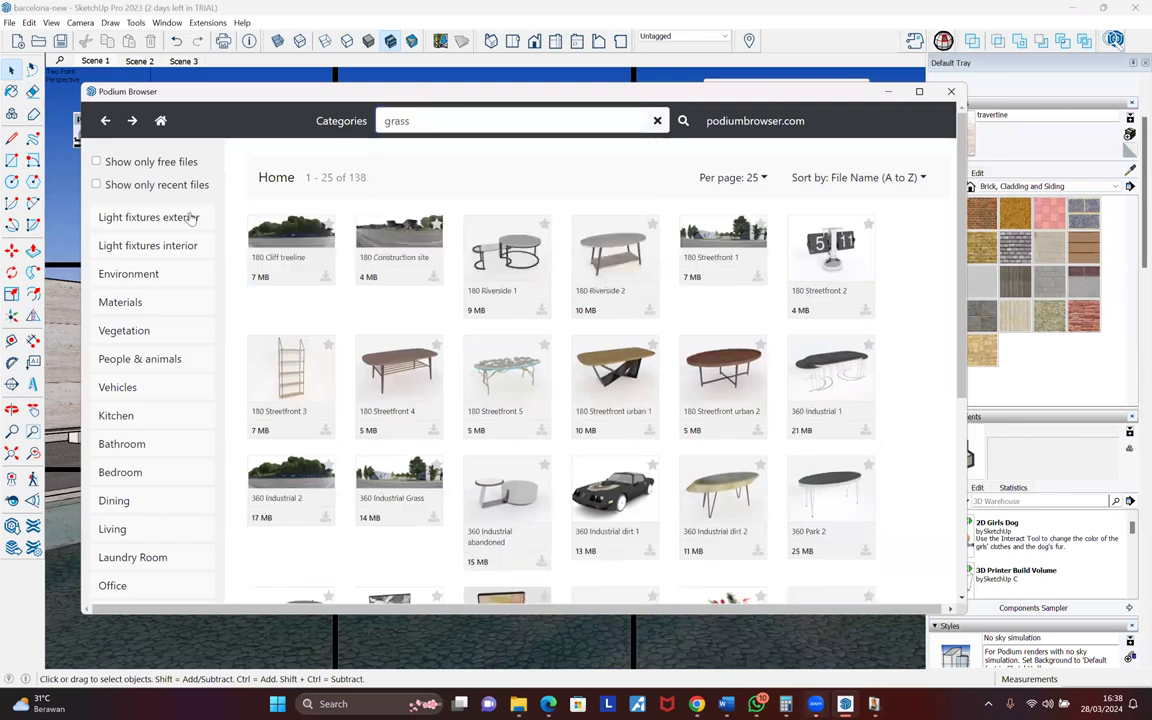
{"action": "left_click", "coordinate": [120, 161]}
{"action": "scroll", "coordinate": [520, 355], "scroll_direction": "down", "scroll_amount": 1}
{"action": "scroll", "coordinate": [519, 355], "scroll_direction": "down", "scroll_amount": 5}
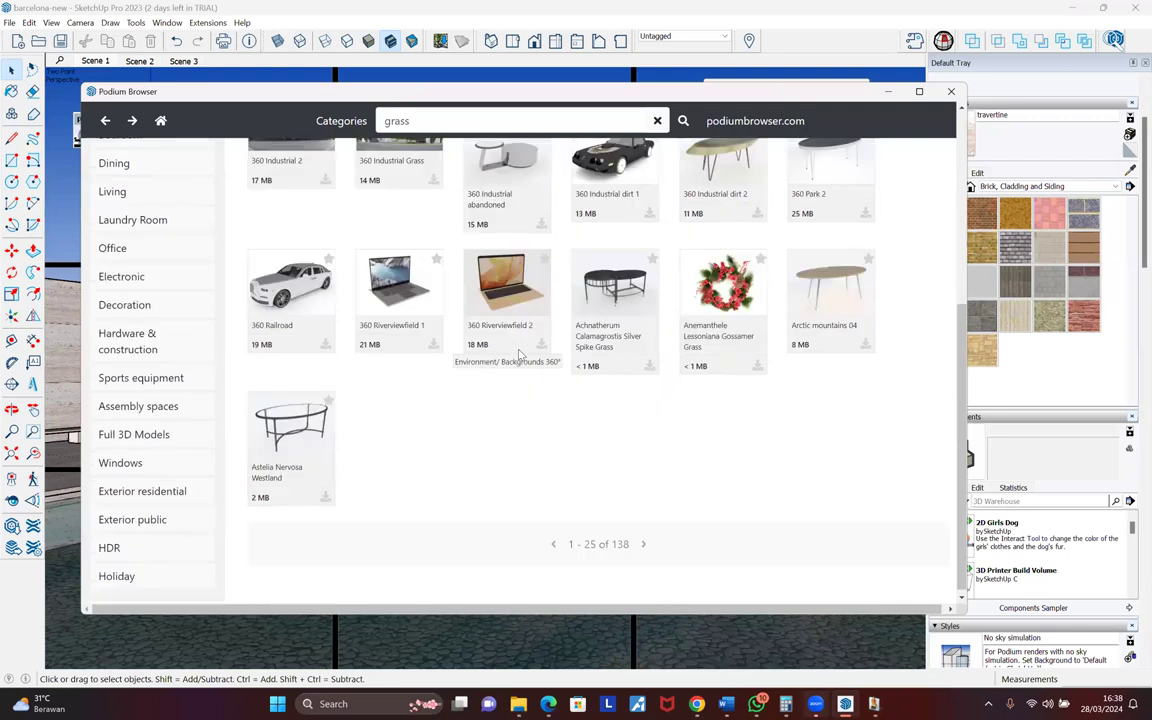
{"action": "scroll", "coordinate": [510, 348], "scroll_direction": "up", "scroll_amount": 5}
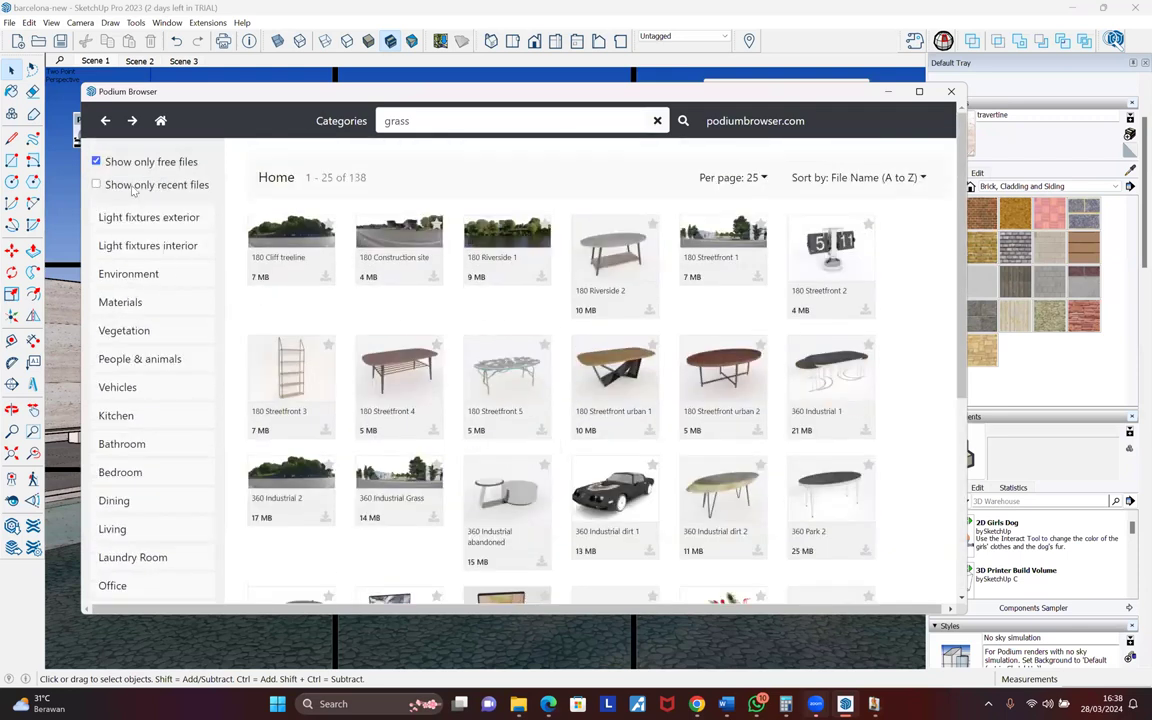
- Bring the SketchUp model view to the front
{"action": "left_click", "coordinate": [850, 706]}
{"action": "left_click", "coordinate": [850, 706]}
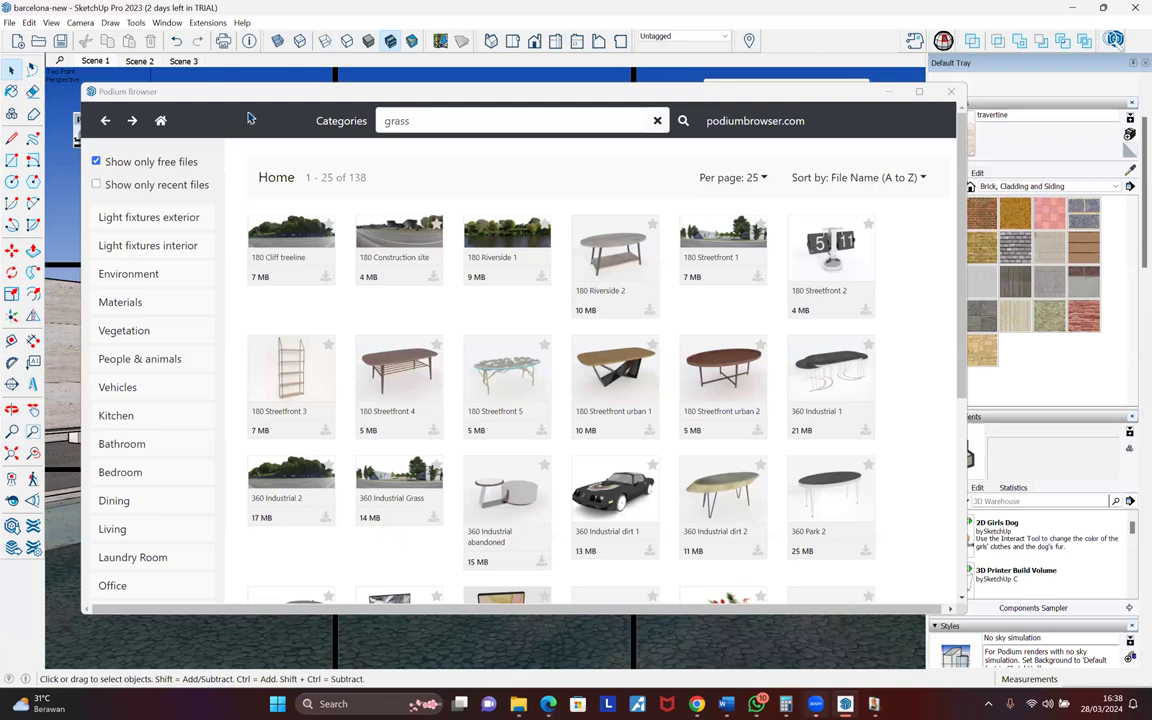
{"action": "left_click", "coordinate": [186, 14]}
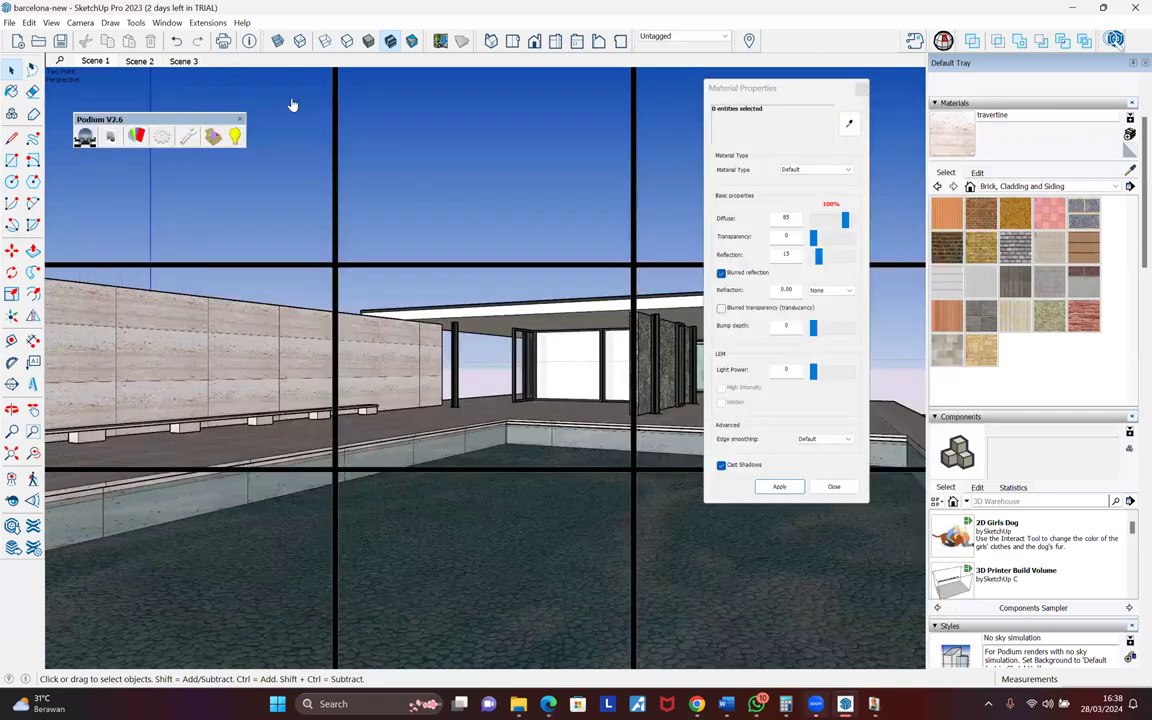
- Orbit to look down on the pavilion, then open and close the Extension Manager
{"action": "middle_click_drag", "start_coordinate": [293, 104], "coordinate": [240, 145]}
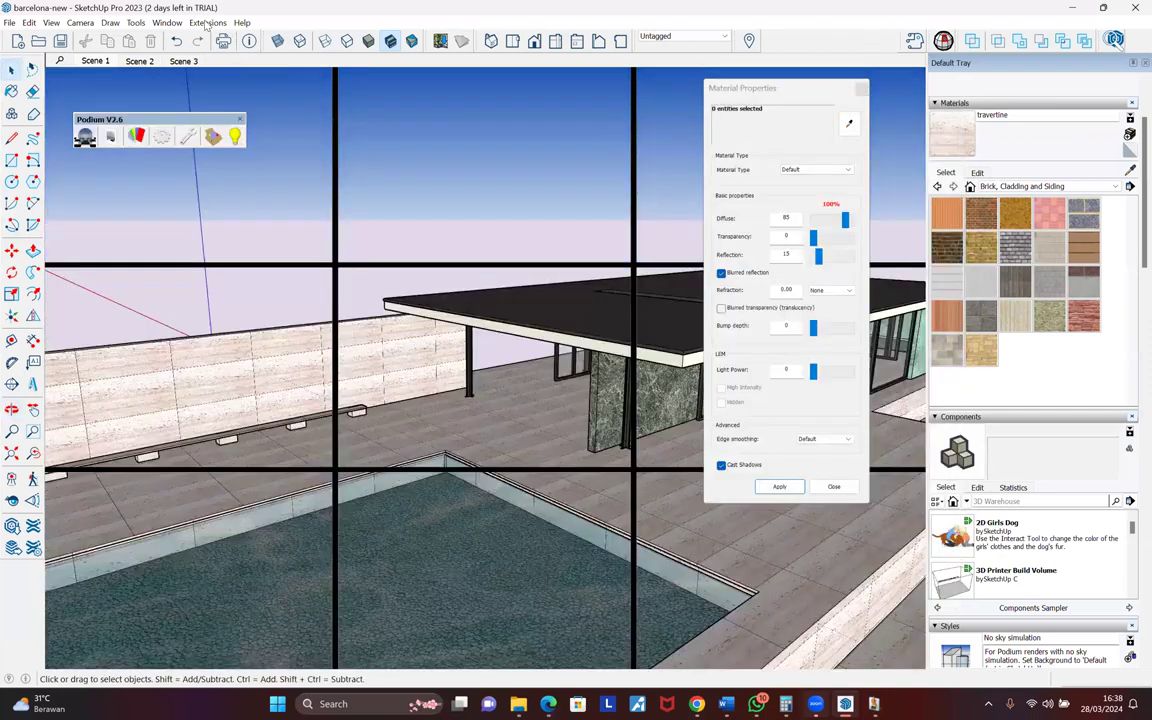
{"action": "left_click", "coordinate": [206, 25]}
{"action": "left_click", "coordinate": [208, 38]}
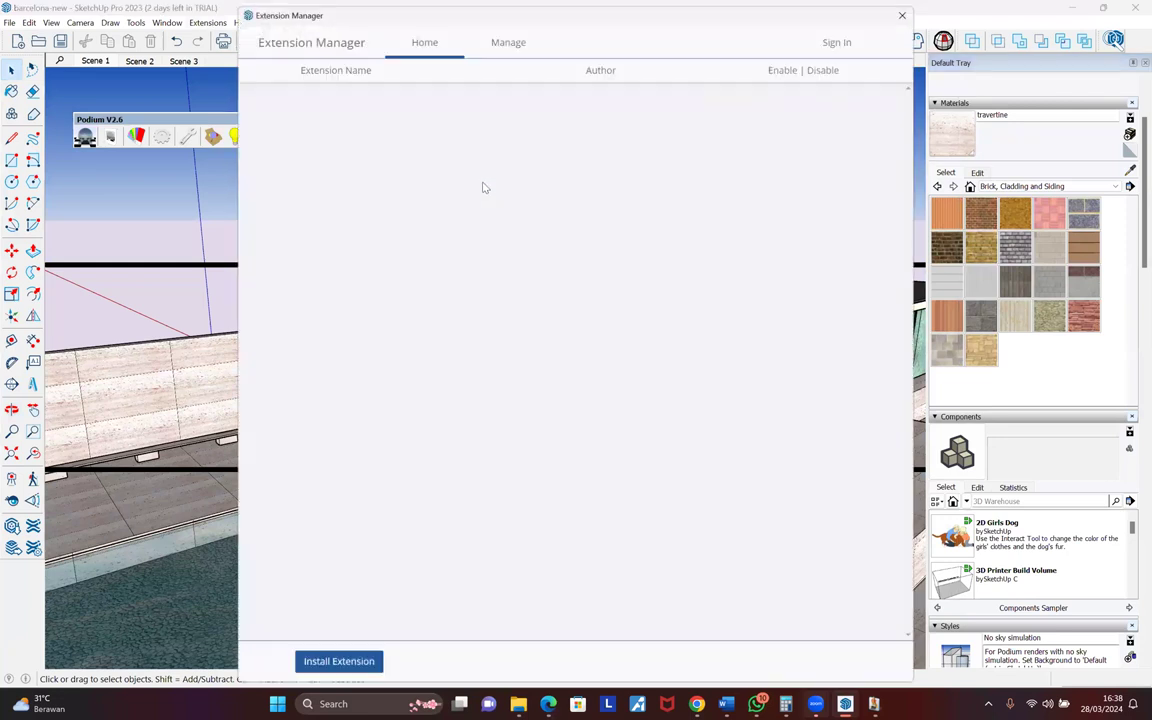
{"action": "key", "text": "Escape"}
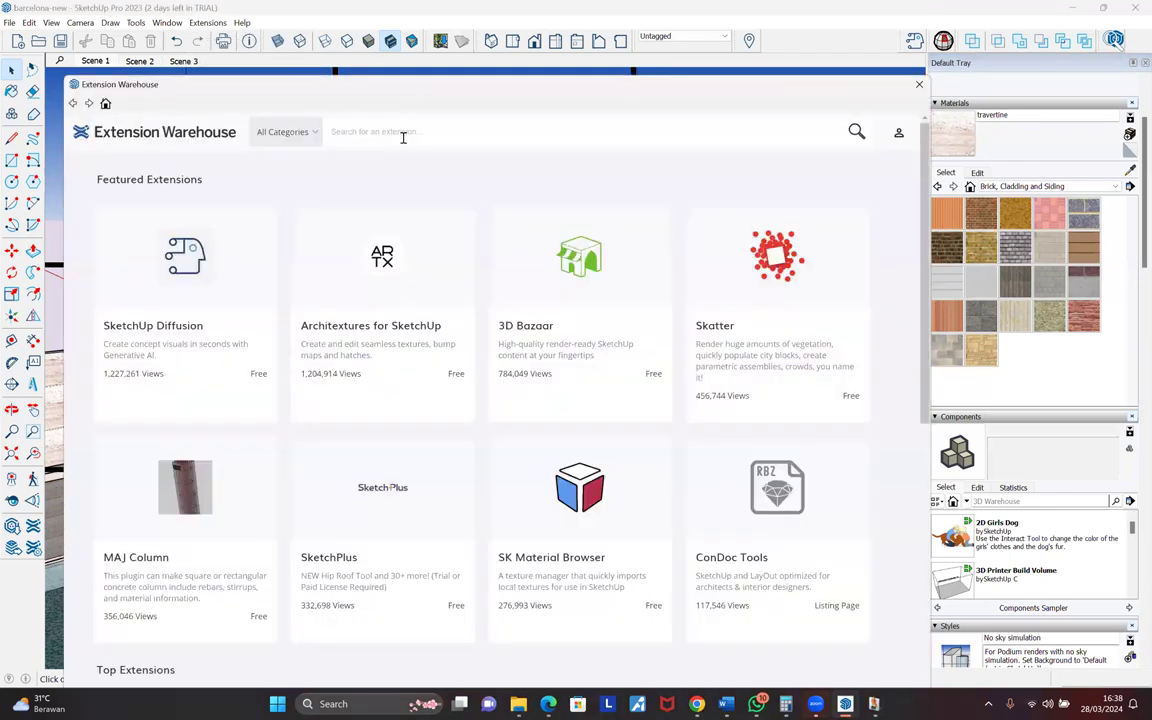
- Search the Extension Warehouse for 'fur', correcting the mistyped 'fut'
{"action": "left_click", "coordinate": [403, 137]}
{"action": "type", "text": "fut"}
{"action": "key", "text": "Return"}
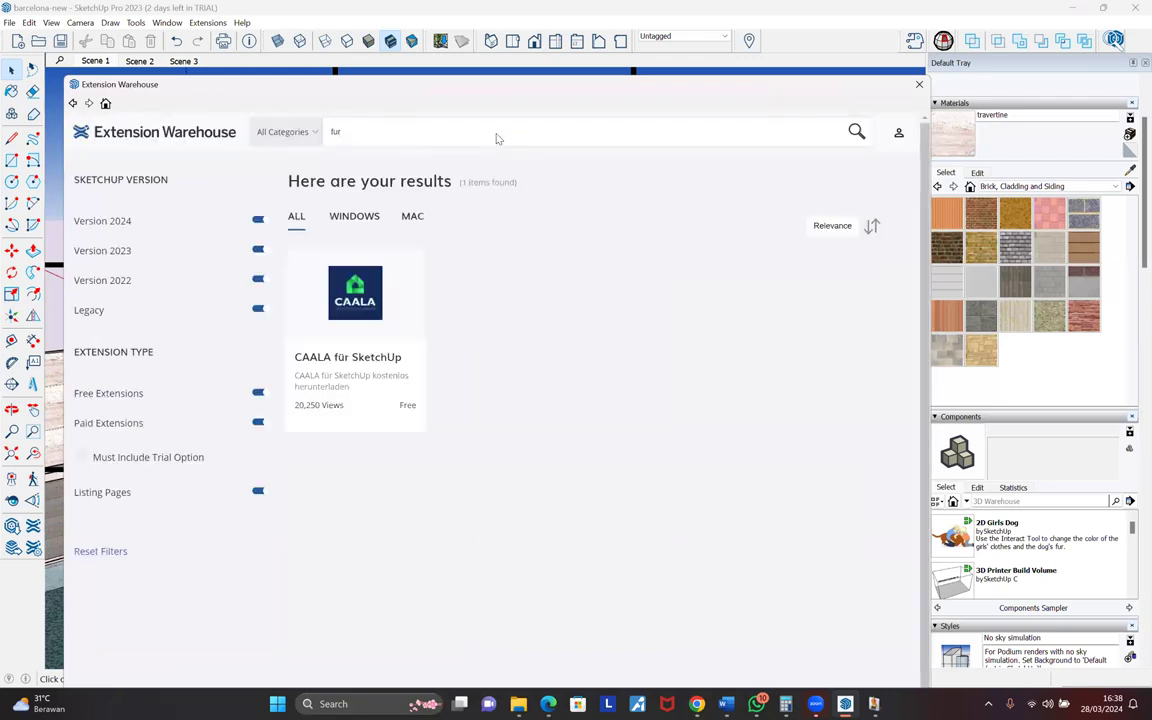
{"action": "key", "text": "BackSpace"}
{"action": "type", "text": "r"}
{"action": "key", "text": "Return"}
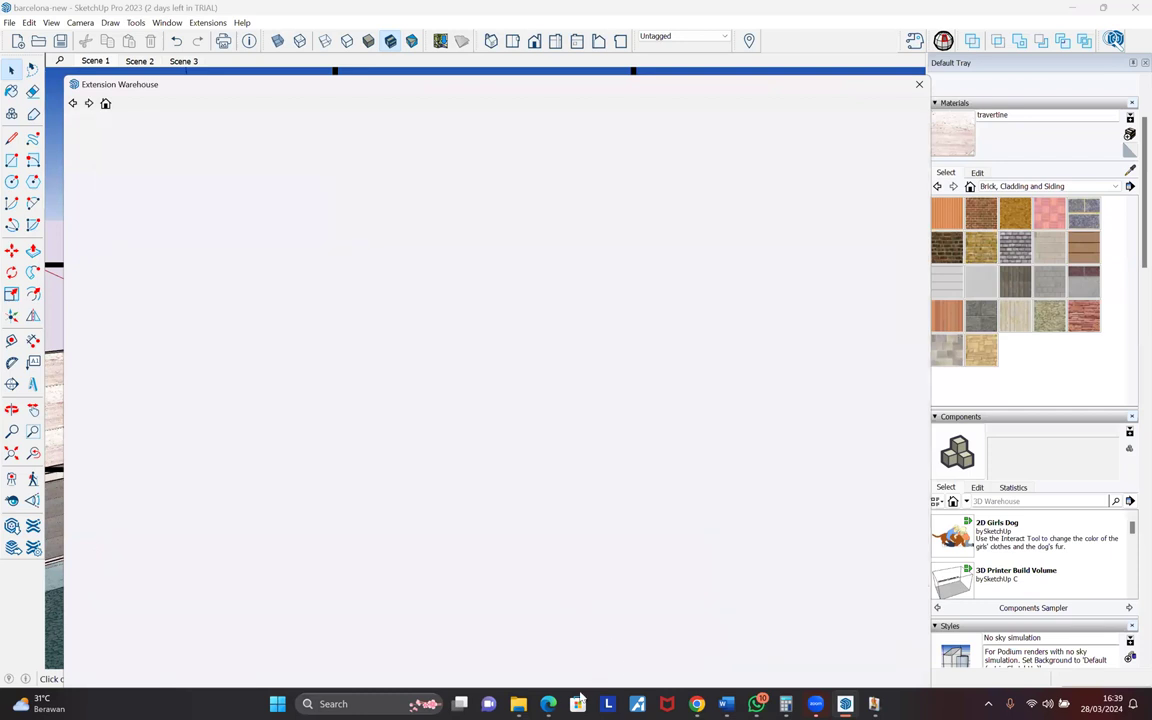
- Load sketchucation.com in a new Edge tab
{"action": "mouse_move", "coordinate": [549, 705]}
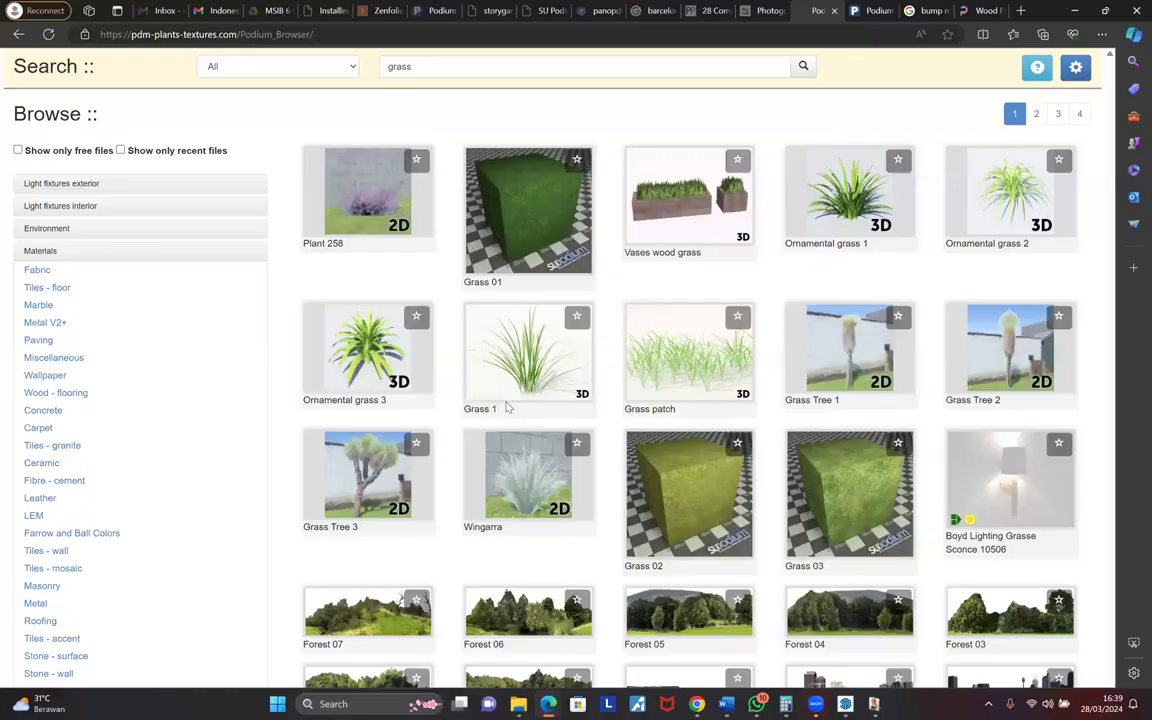
{"action": "key", "text": "ctrl+t"}
{"action": "type", "text": "sketchucation.com"}
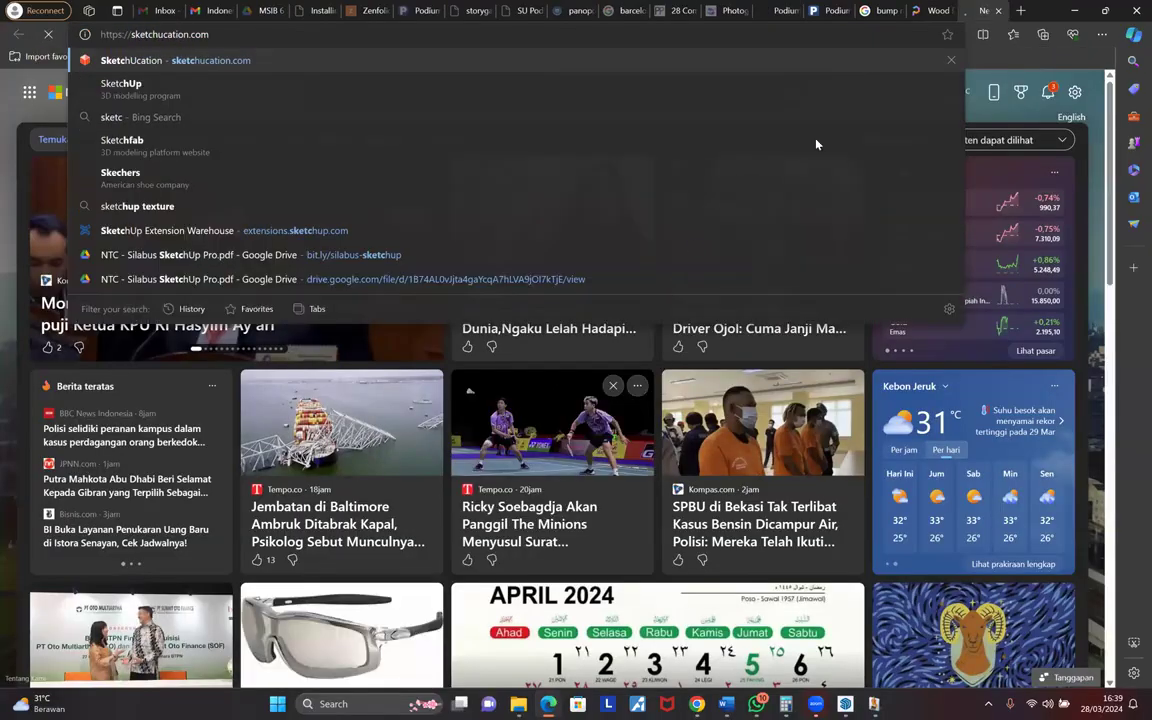
{"action": "key", "text": "Return"}
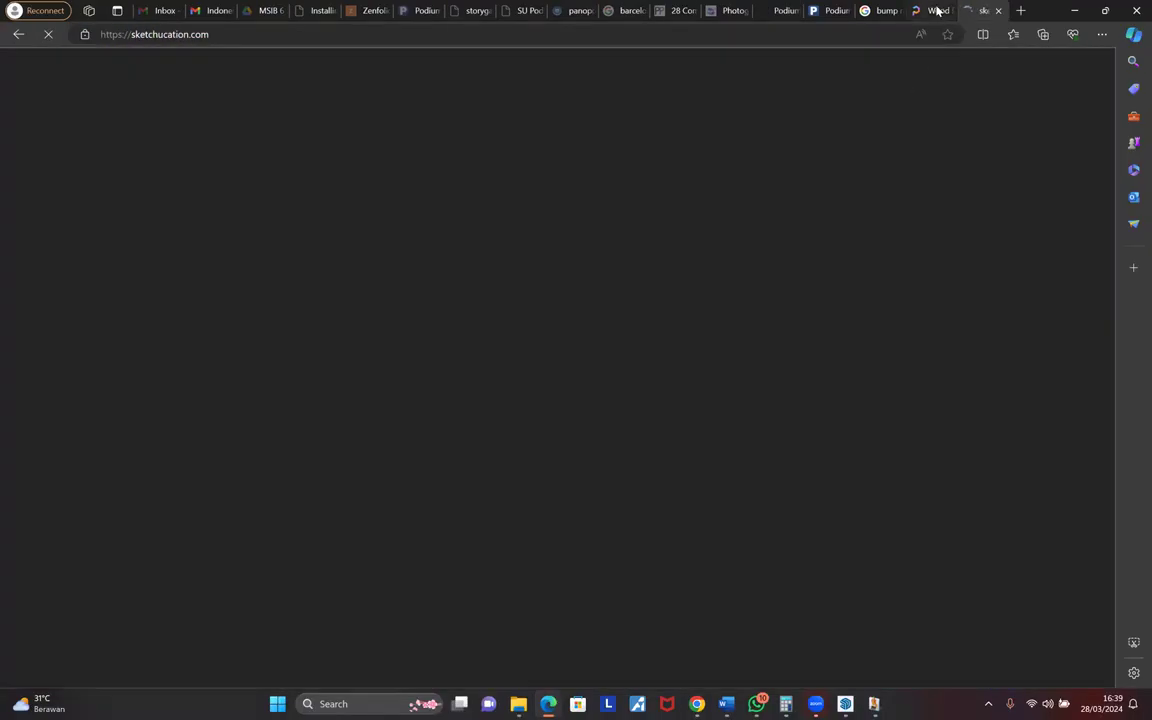
- Search Poly Haven's assets for 'grass' and open the Grass Bermuda 01 model
{"action": "left_click", "coordinate": [938, 10]}
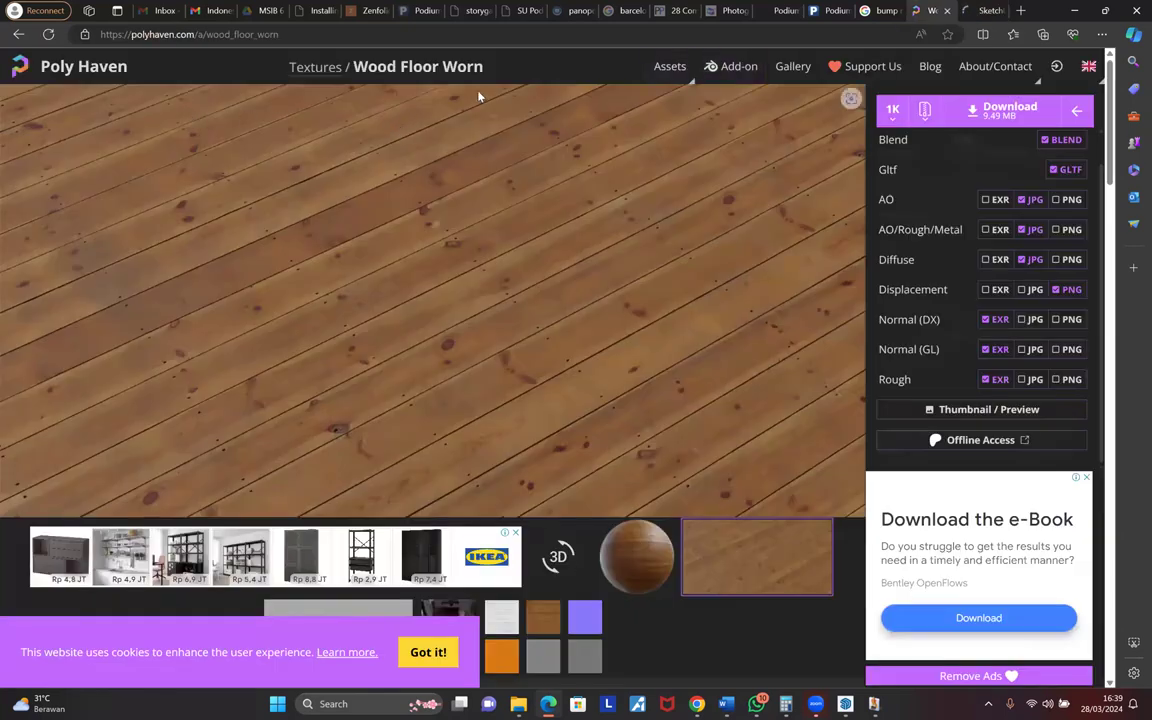
{"action": "left_click", "coordinate": [678, 70]}
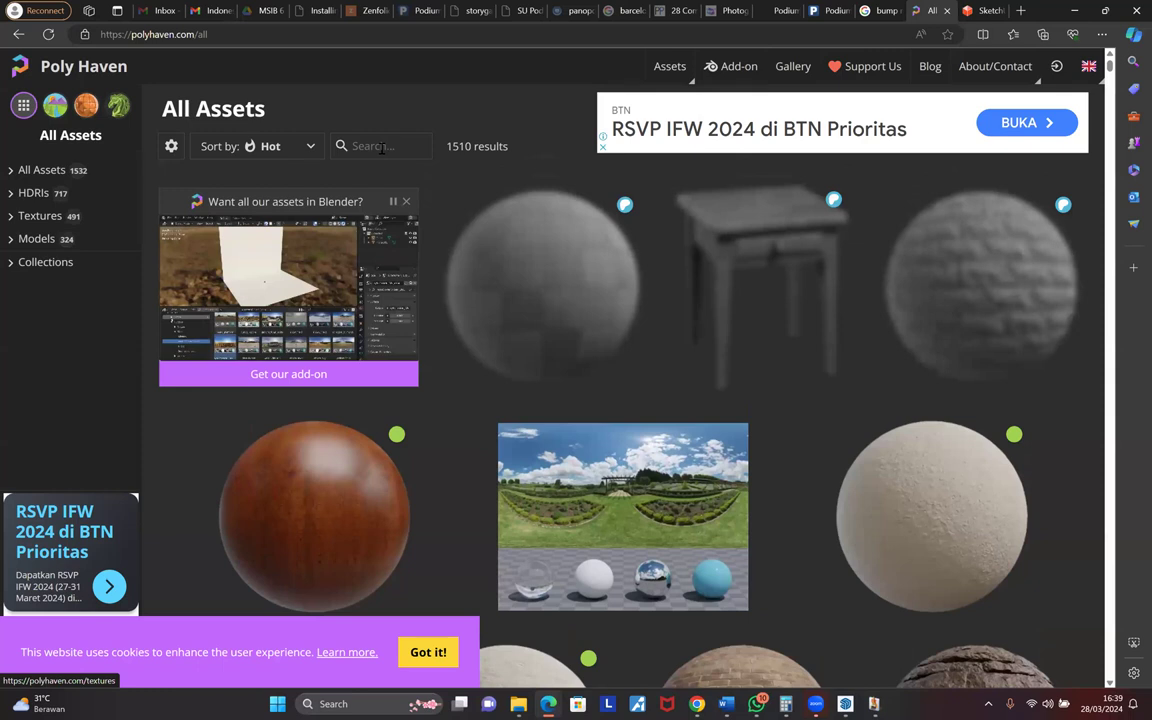
{"action": "left_click", "coordinate": [381, 146]}
{"action": "type", "text": "grass"}
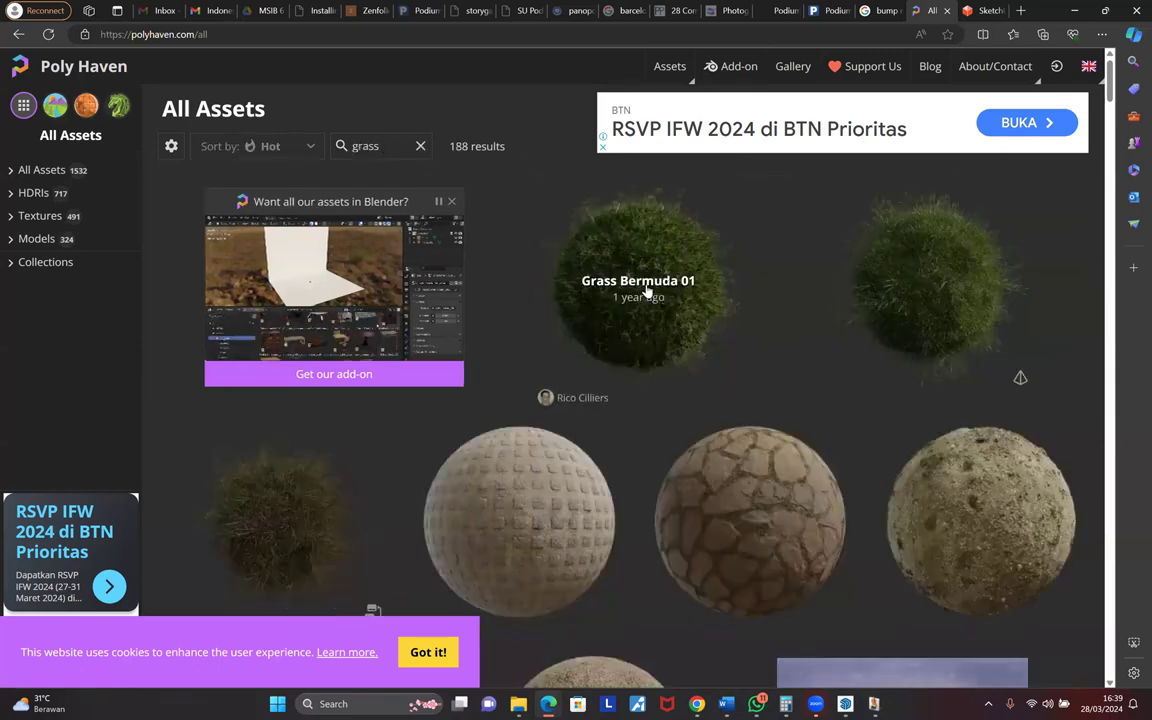
{"action": "left_click", "coordinate": [600, 333]}
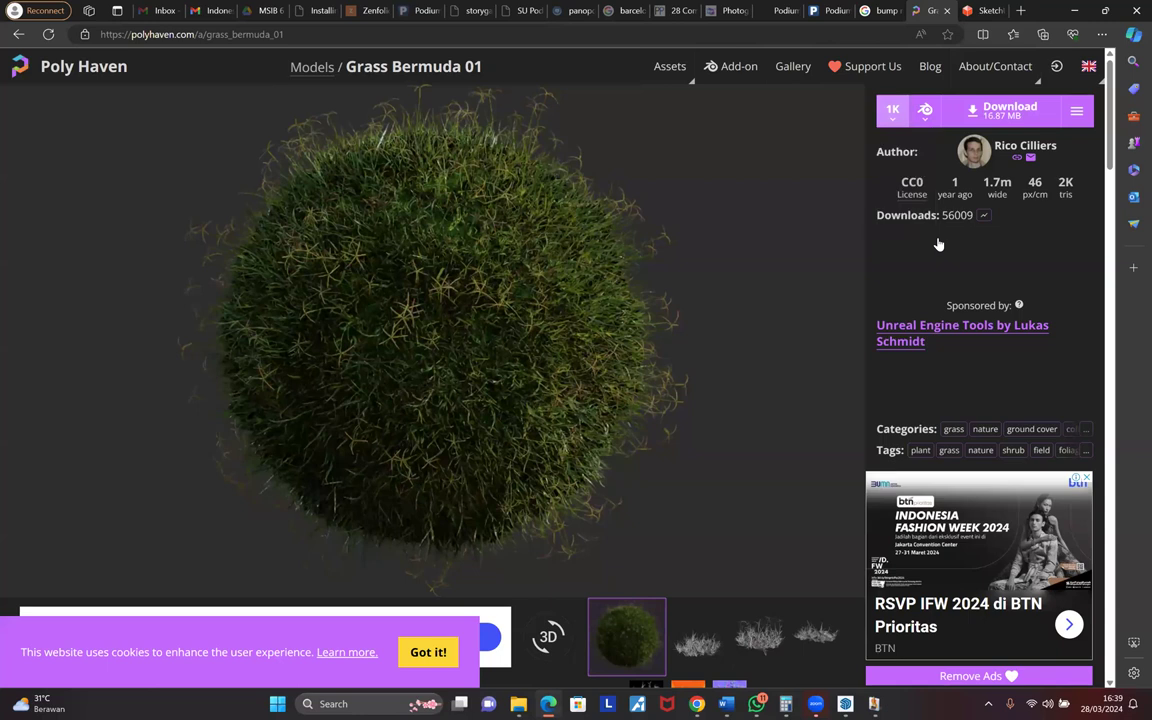
- Review the ZIP download contents for Grass Bermuda 01, then return to All Assets
{"action": "left_click", "coordinate": [925, 110]}
{"action": "left_click", "coordinate": [944, 249]}
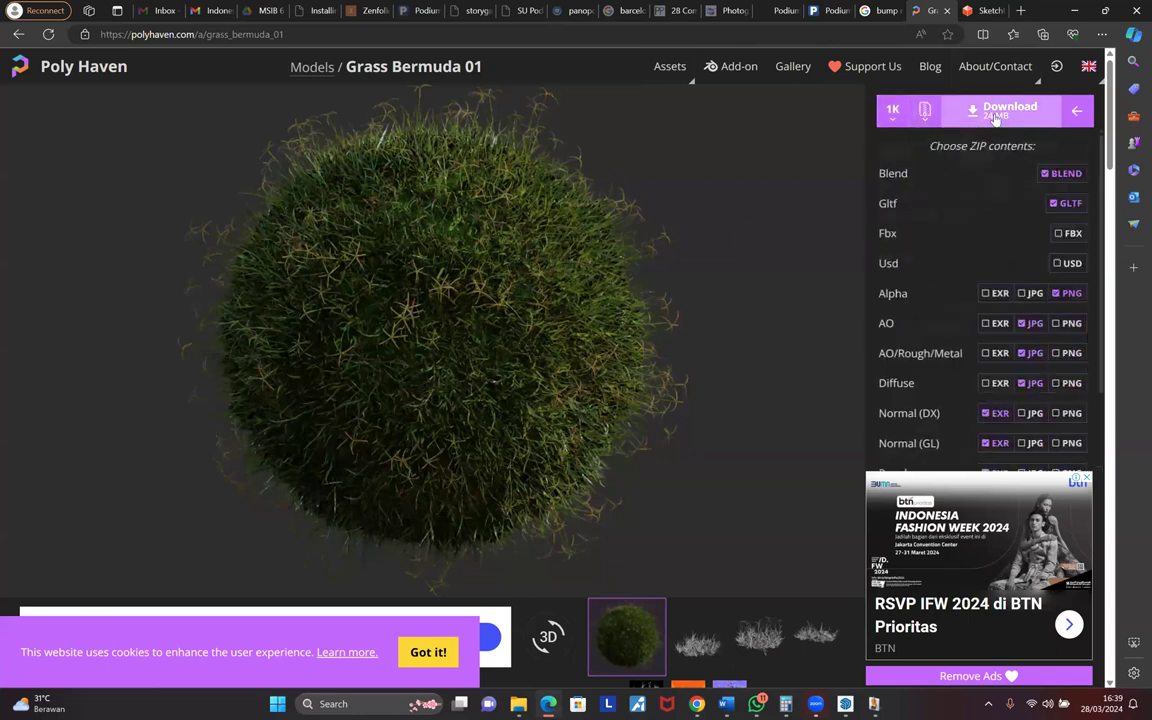
{"action": "scroll", "coordinate": [600, 352], "scroll_direction": "down", "scroll_amount": 4}
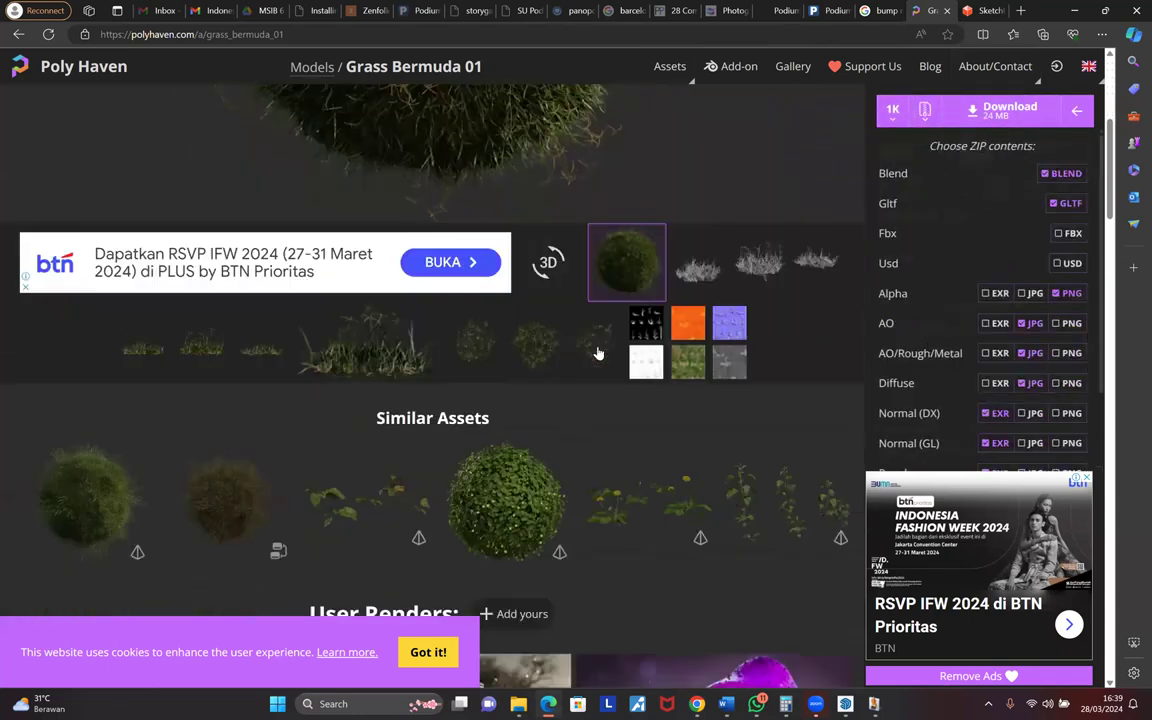
{"action": "scroll", "coordinate": [817, 380], "scroll_direction": "up", "scroll_amount": 4}
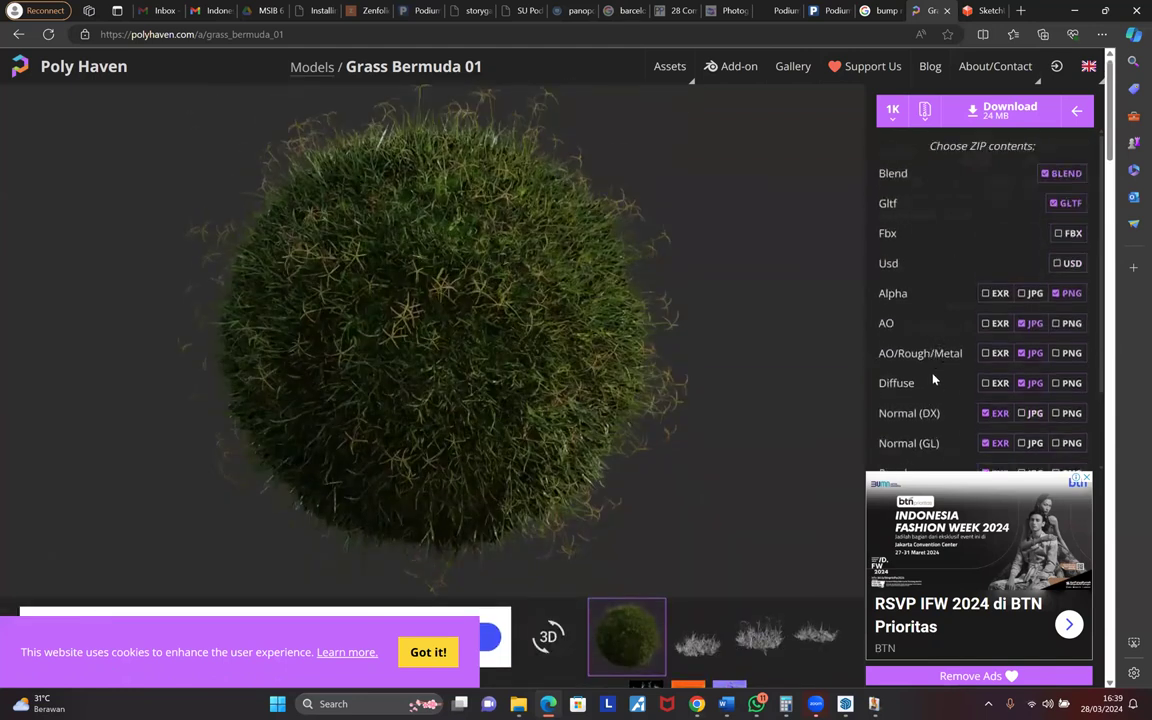
{"action": "scroll", "coordinate": [931, 360], "scroll_direction": "down", "scroll_amount": 1}
{"action": "scroll", "coordinate": [931, 360], "scroll_direction": "up", "scroll_amount": 1}
{"action": "scroll", "coordinate": [952, 418], "scroll_direction": "down", "scroll_amount": 1}
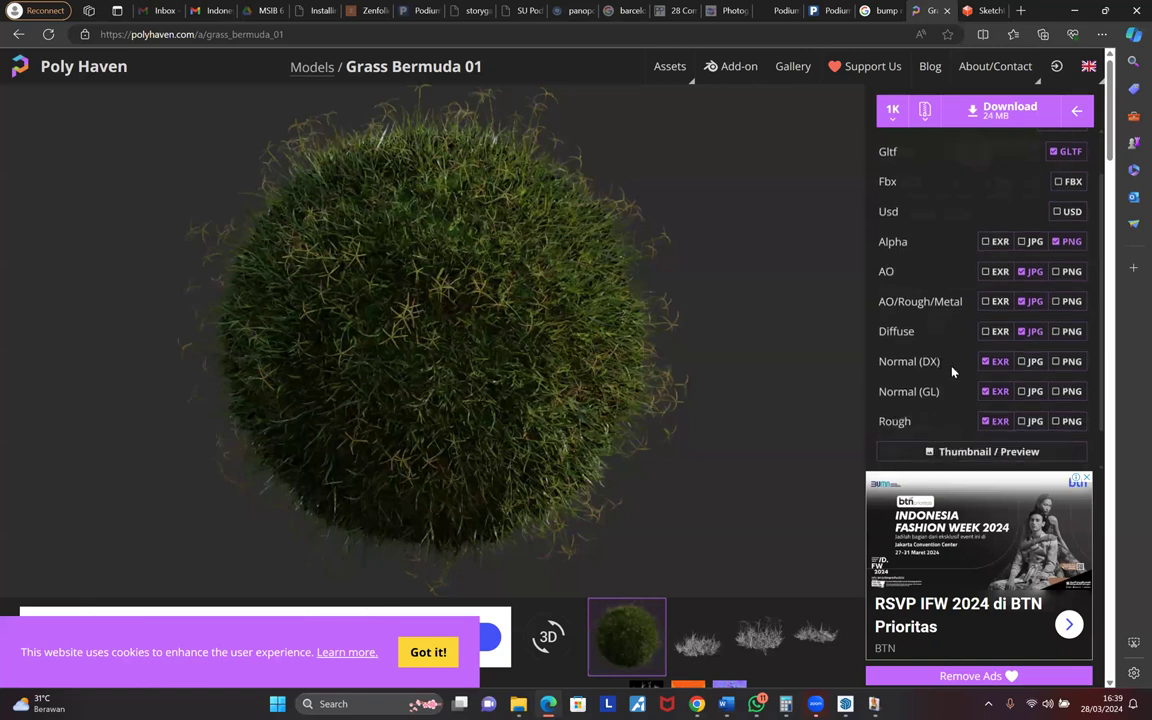
{"action": "scroll", "coordinate": [976, 323], "scroll_direction": "up", "scroll_amount": 1}
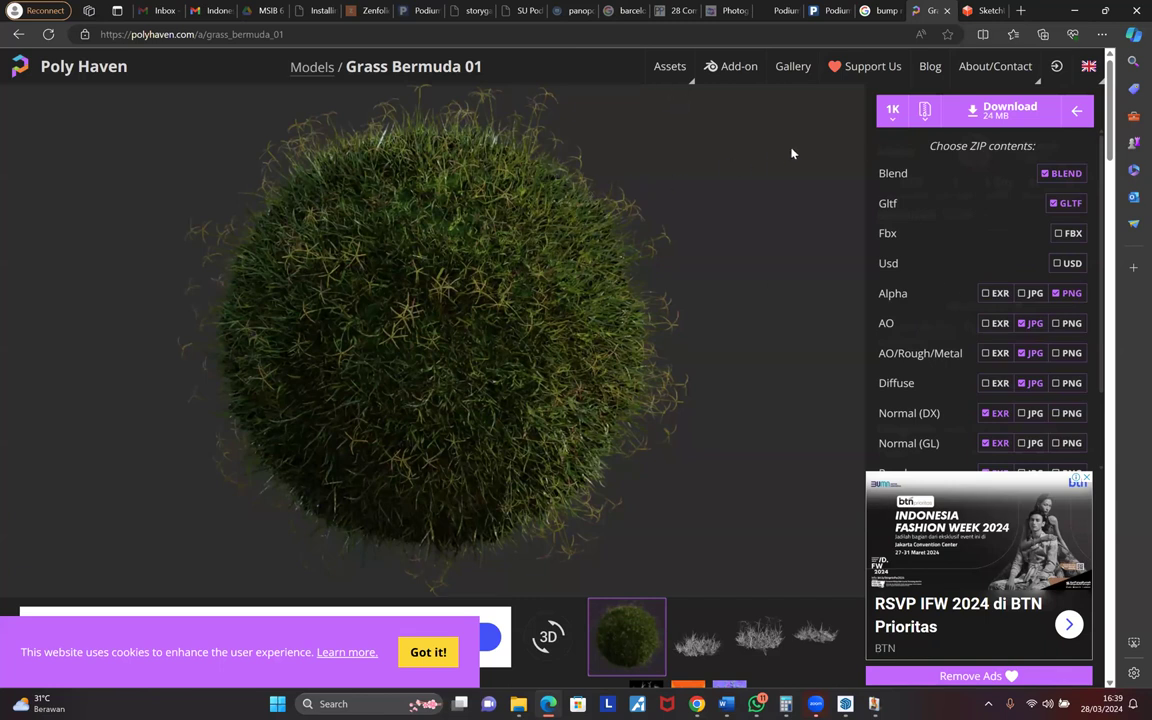
{"action": "left_click", "coordinate": [669, 70]}
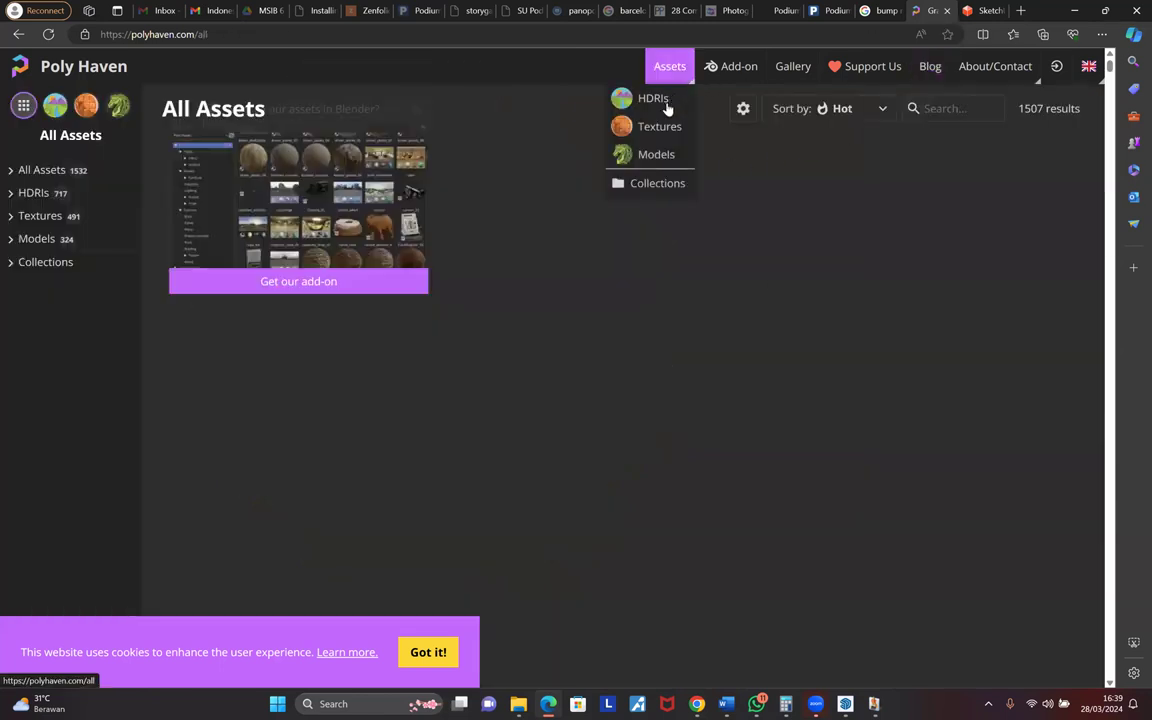
- Filter Poly Haven to textures and search for 'grass'
{"action": "left_click", "coordinate": [657, 127]}
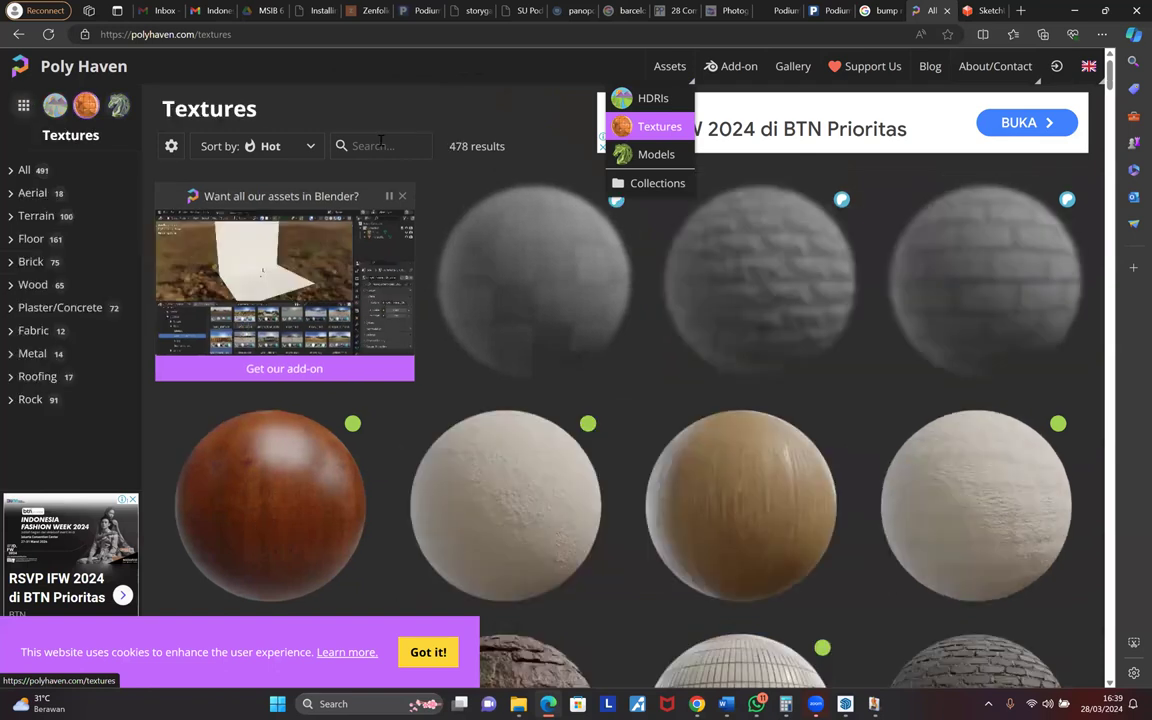
{"action": "left_click", "coordinate": [380, 145]}
{"action": "type", "text": "gr"}
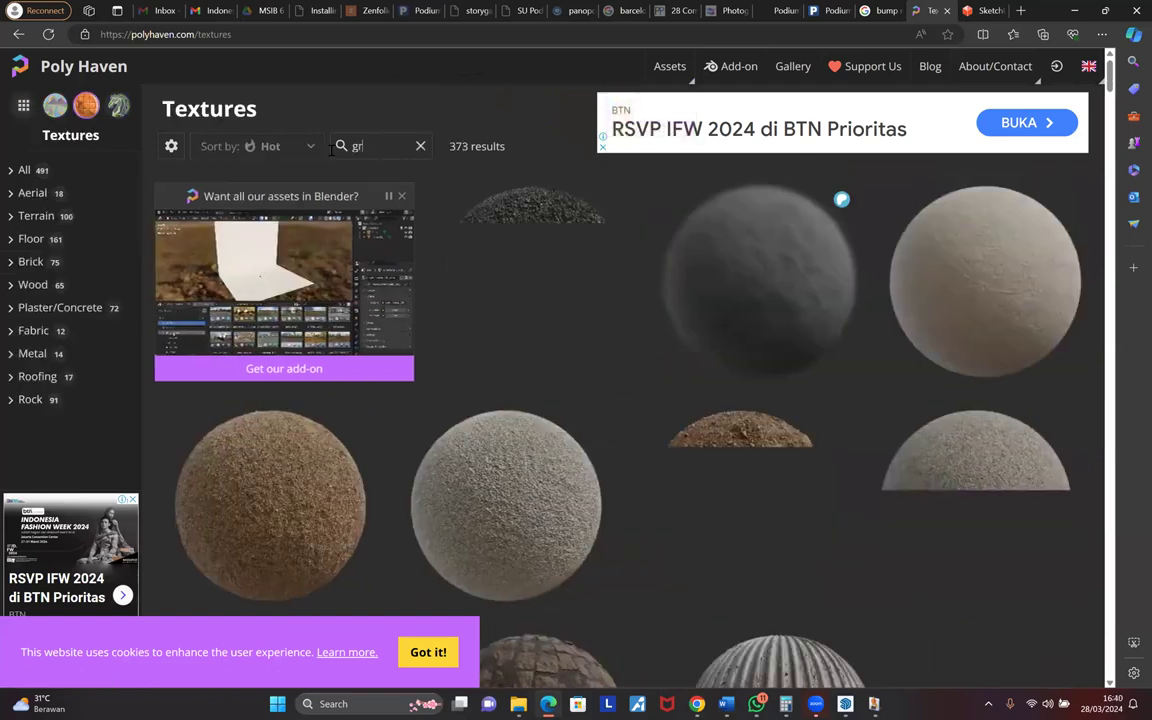
{"action": "type", "text": "ass"}
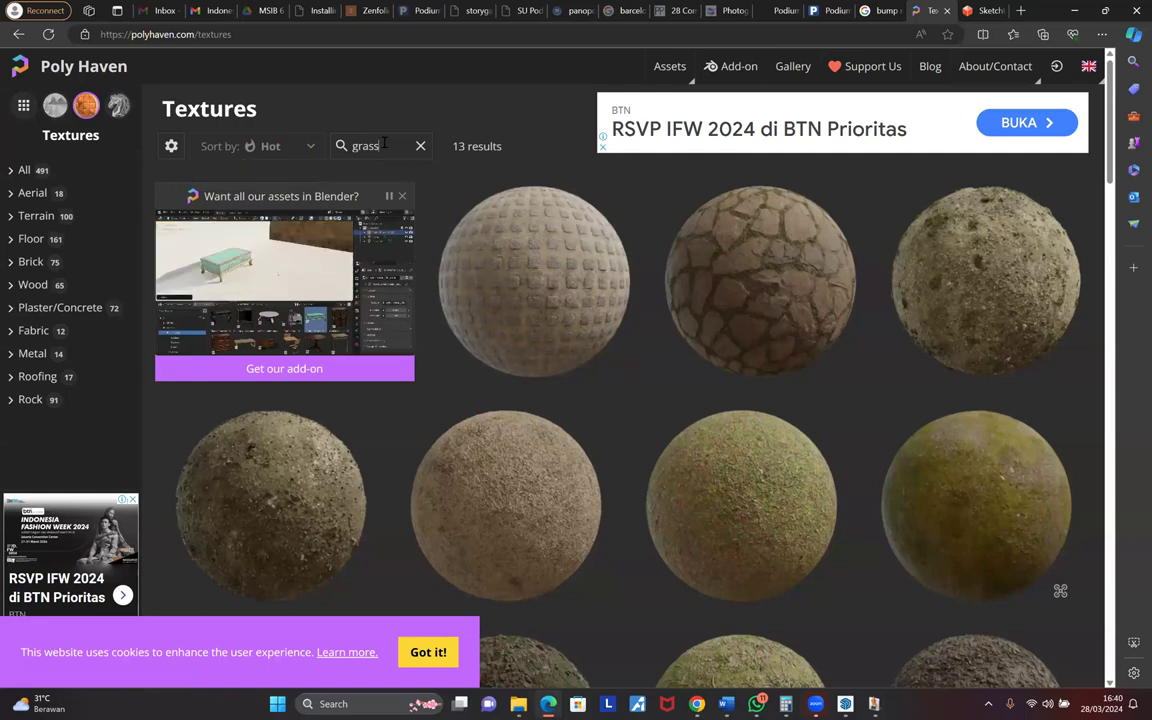
{"action": "scroll", "coordinate": [537, 271], "scroll_direction": "down", "scroll_amount": 3}
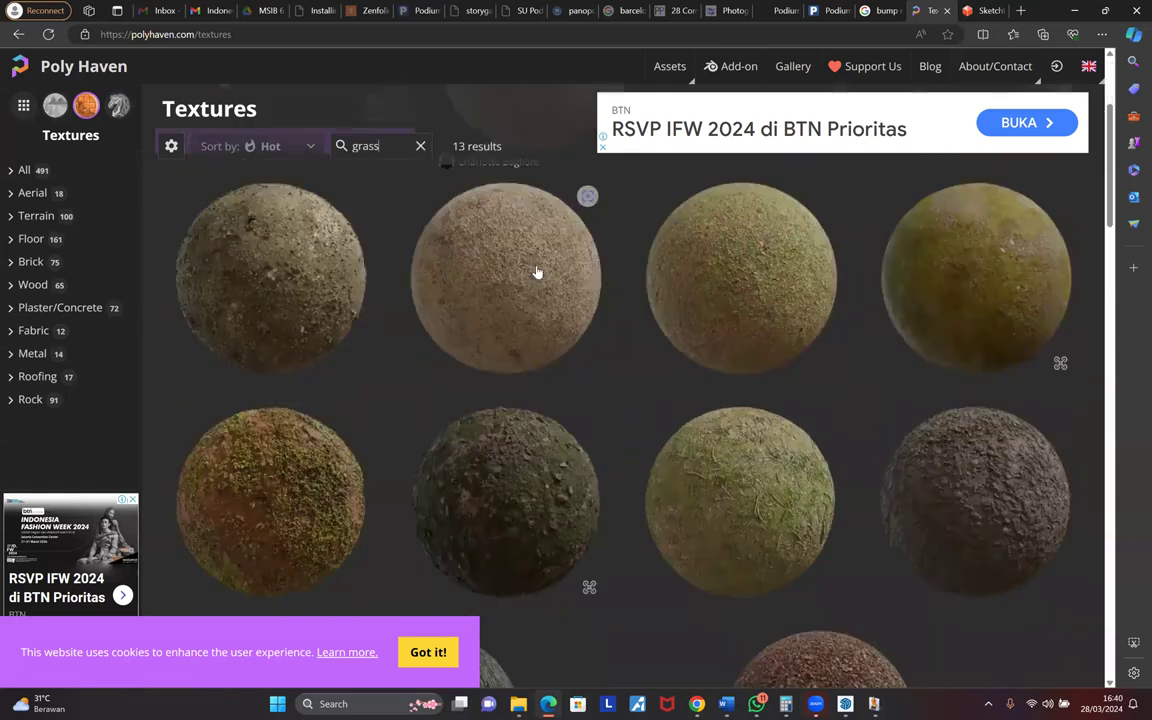
{"action": "scroll", "coordinate": [537, 272], "scroll_direction": "up", "scroll_amount": 1}
{"action": "scroll", "coordinate": [728, 252], "scroll_direction": "up", "scroll_amount": 1}
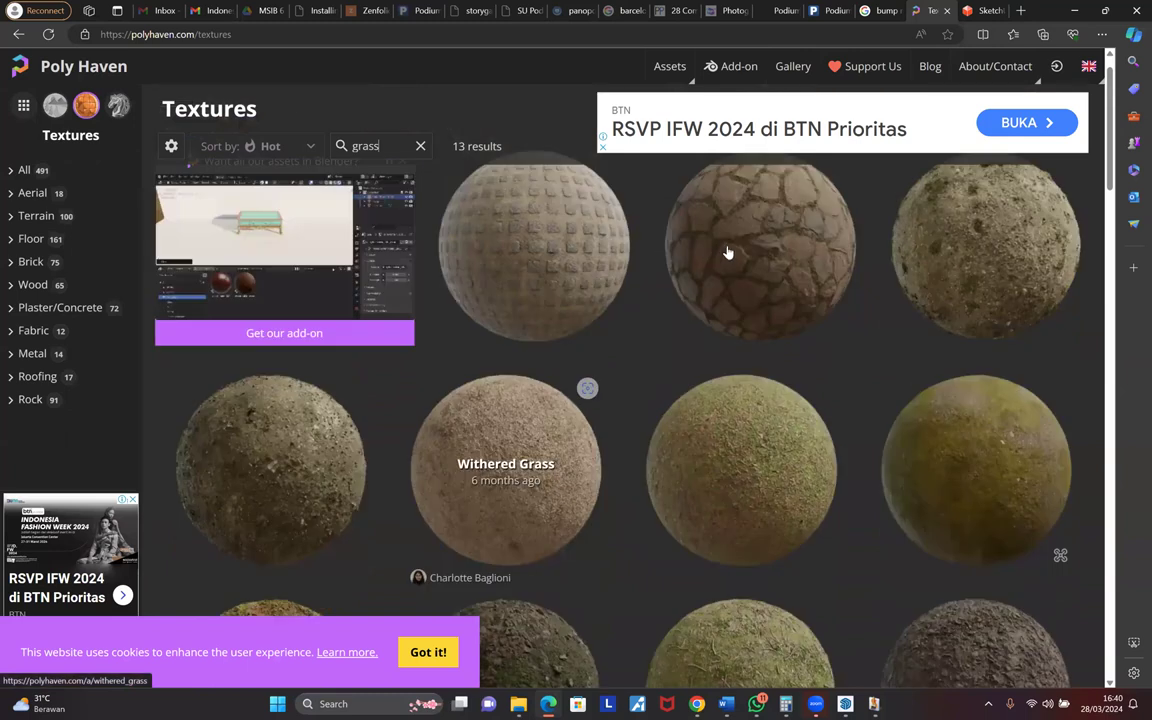
{"action": "scroll", "coordinate": [731, 255], "scroll_direction": "down", "scroll_amount": 4}
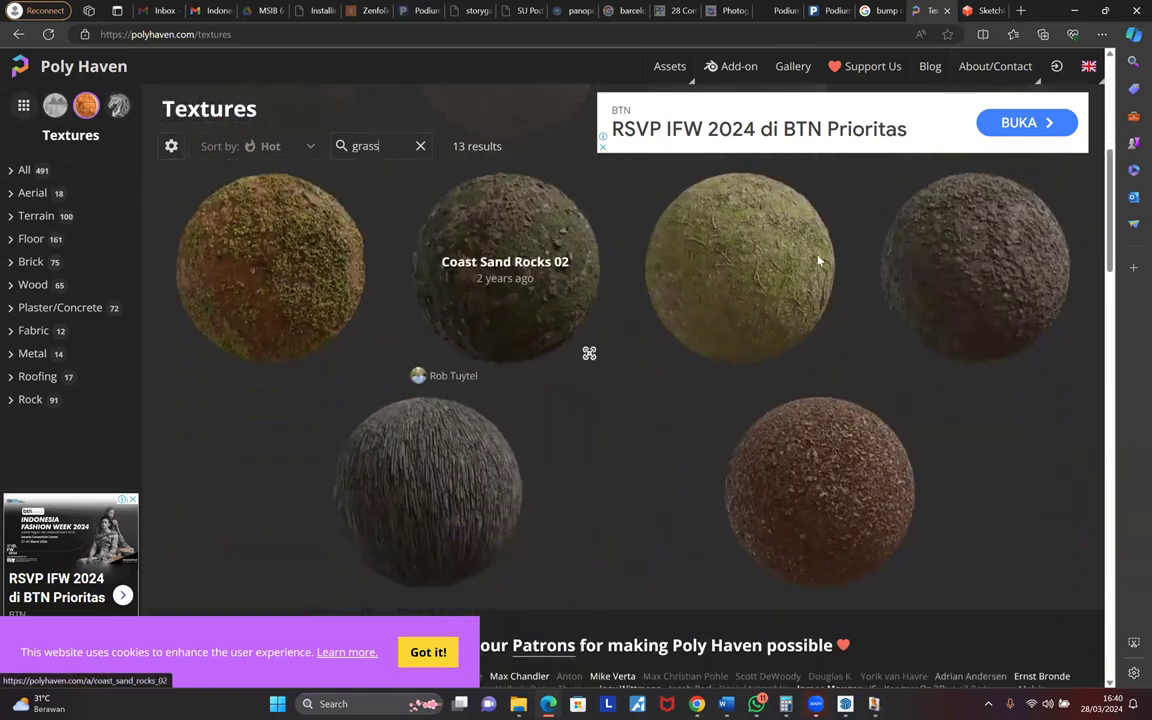
- Open Forest Ground 01 and set its ZIP download to include the JPG displacement map
{"action": "left_click", "coordinate": [928, 130]}
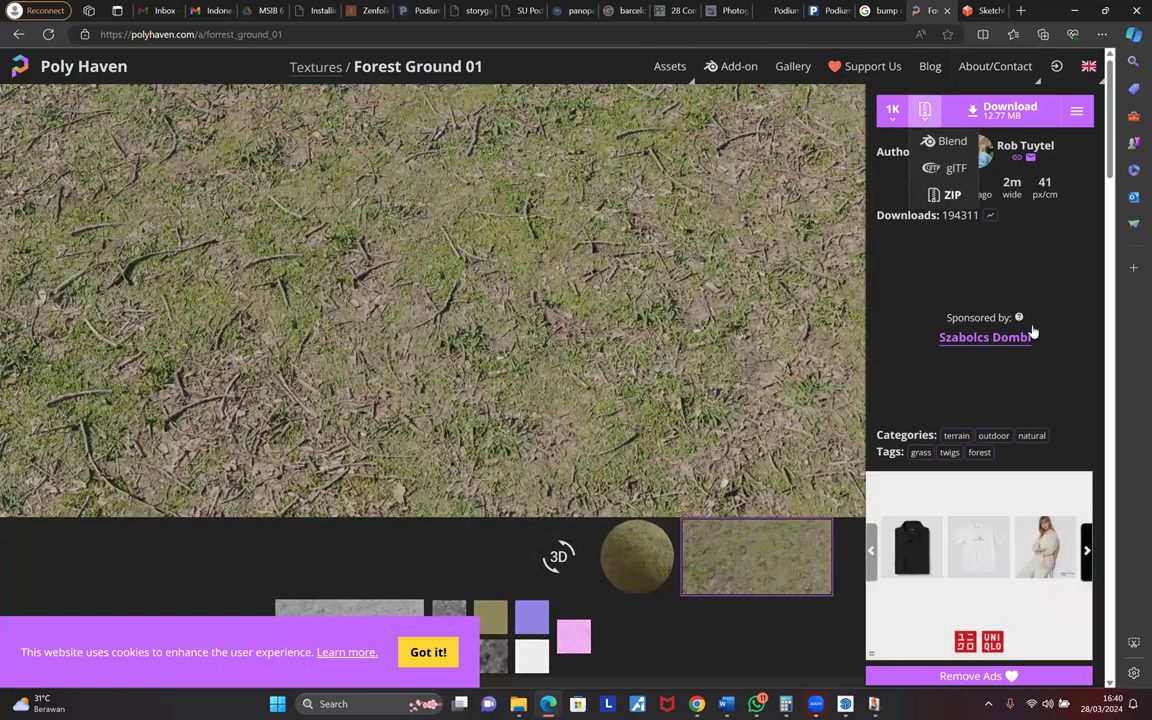
{"action": "left_click", "coordinate": [950, 195]}
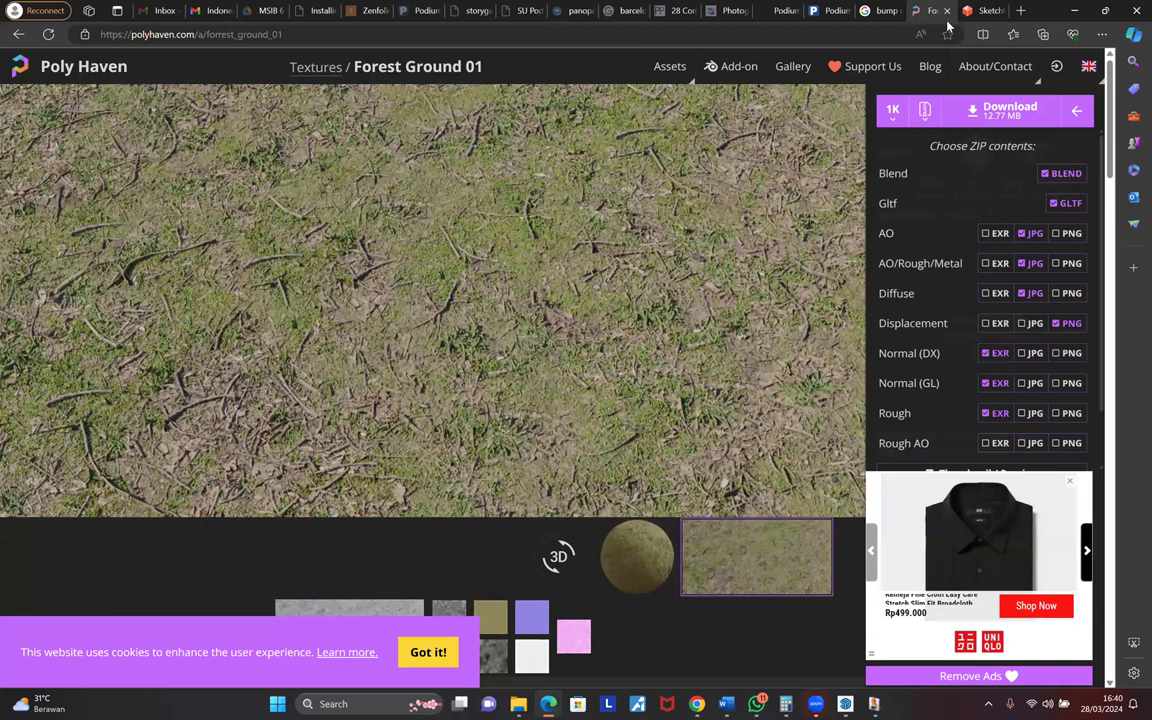
{"action": "left_click", "coordinate": [1029, 323]}
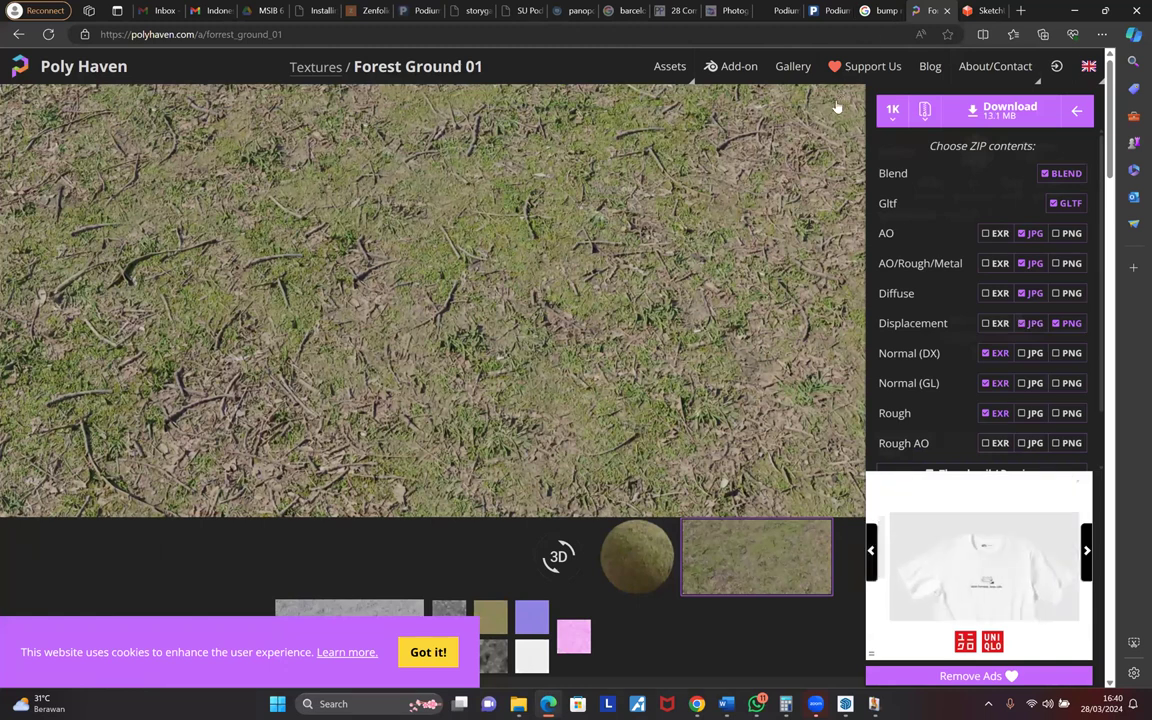
{"action": "left_click", "coordinate": [990, 10]}
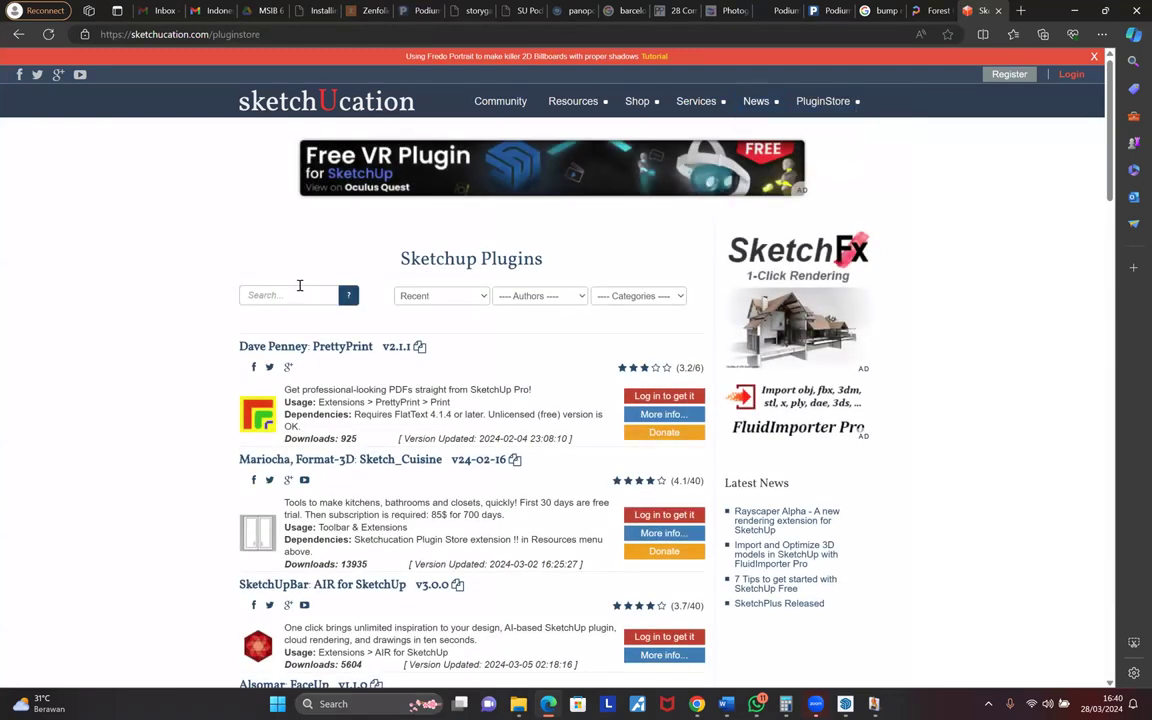
- Search the SketchUcation plugin store for 'fur' and open the Make Fur plugin's details
{"action": "left_click", "coordinate": [299, 286]}
{"action": "type", "text": "fur"}
{"action": "key", "text": "Return"}
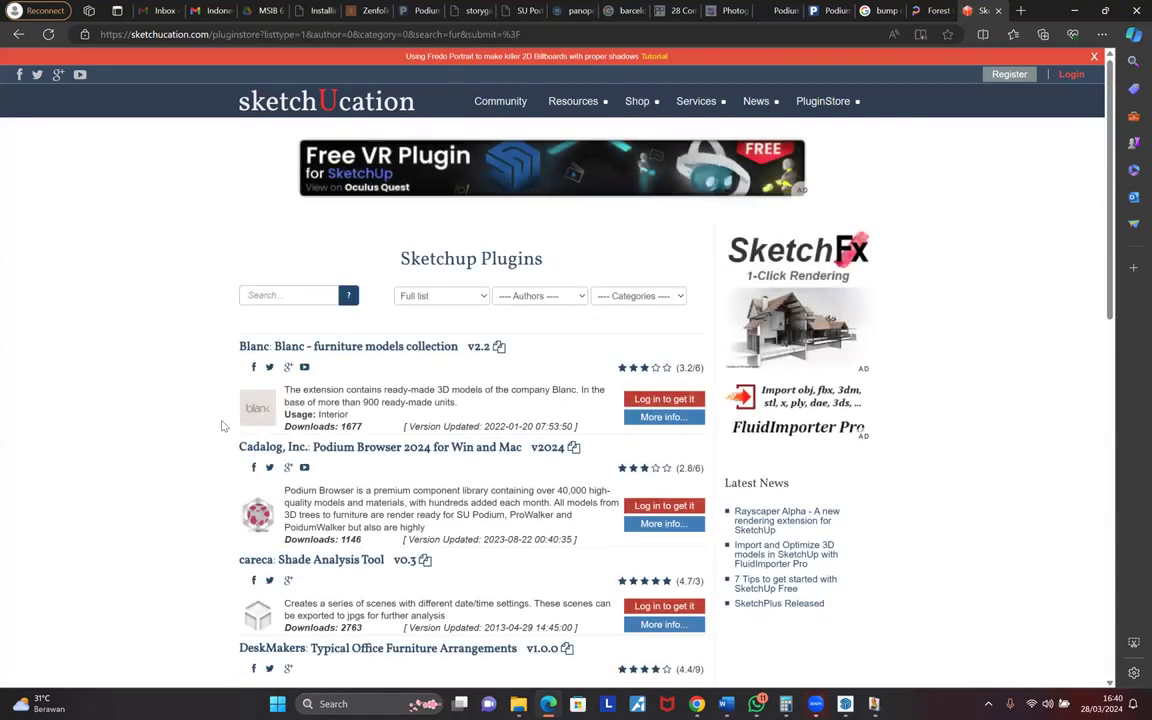
{"action": "scroll", "coordinate": [224, 428], "scroll_direction": "down", "scroll_amount": 1}
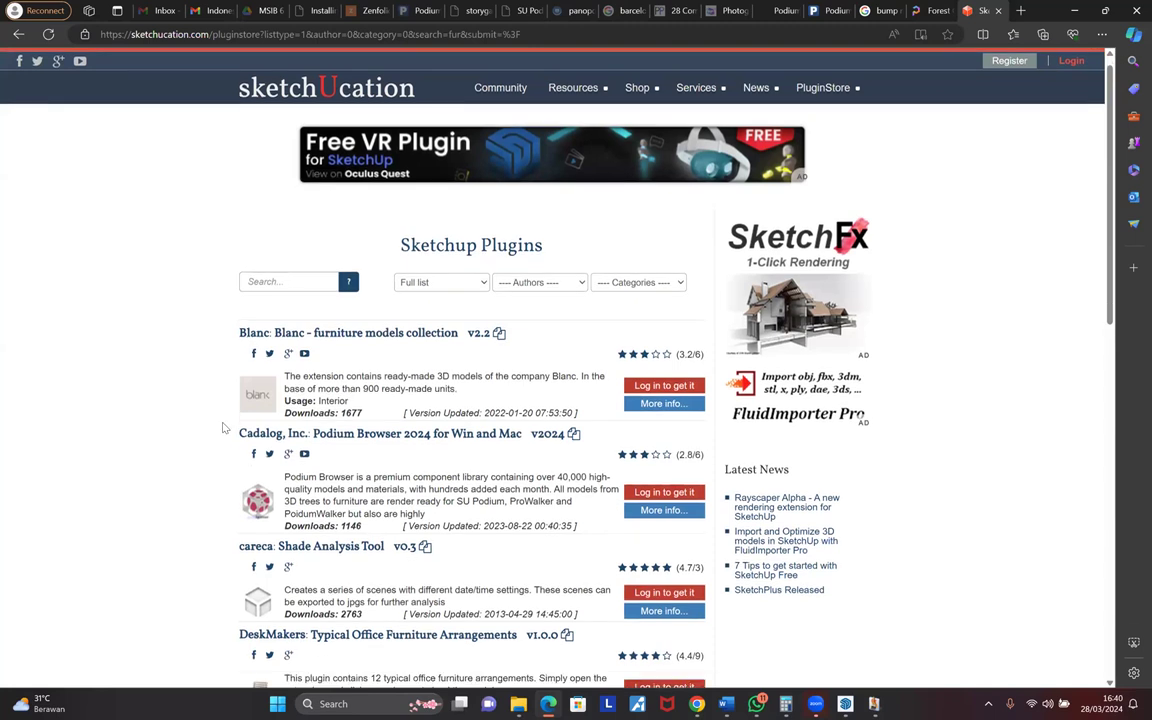
{"action": "scroll", "coordinate": [224, 428], "scroll_direction": "down", "scroll_amount": 3}
{"action": "scroll", "coordinate": [224, 428], "scroll_direction": "down", "scroll_amount": 5}
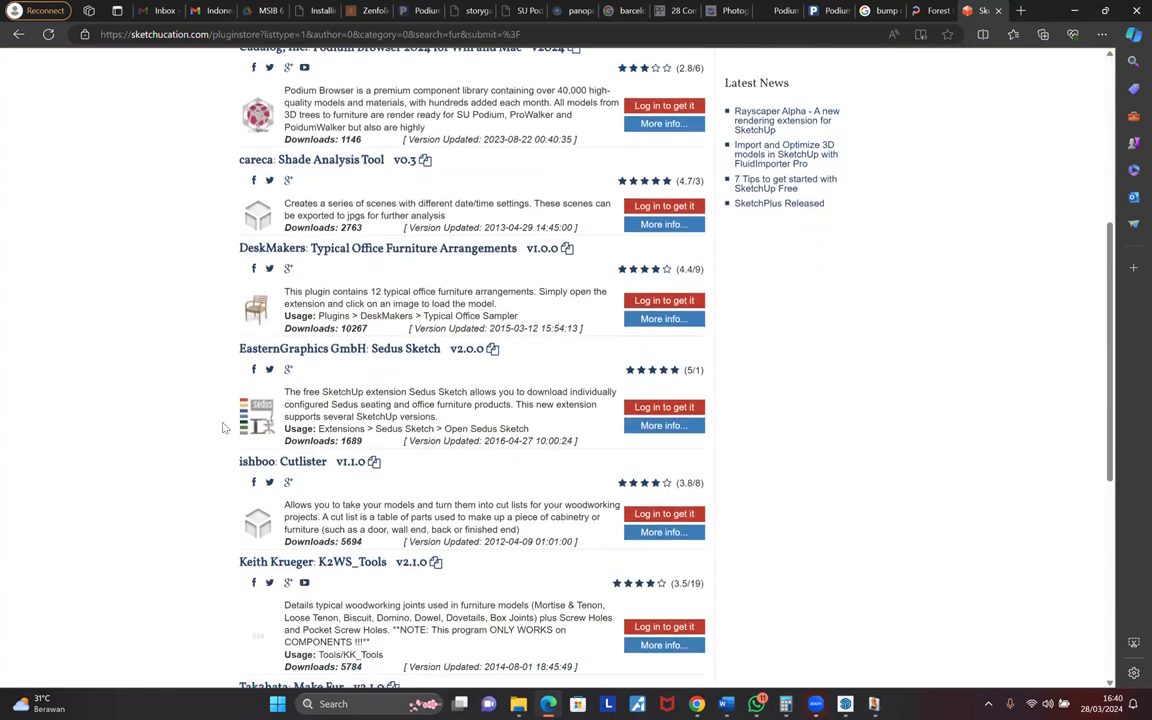
{"action": "scroll", "coordinate": [224, 428], "scroll_direction": "down", "scroll_amount": 1}
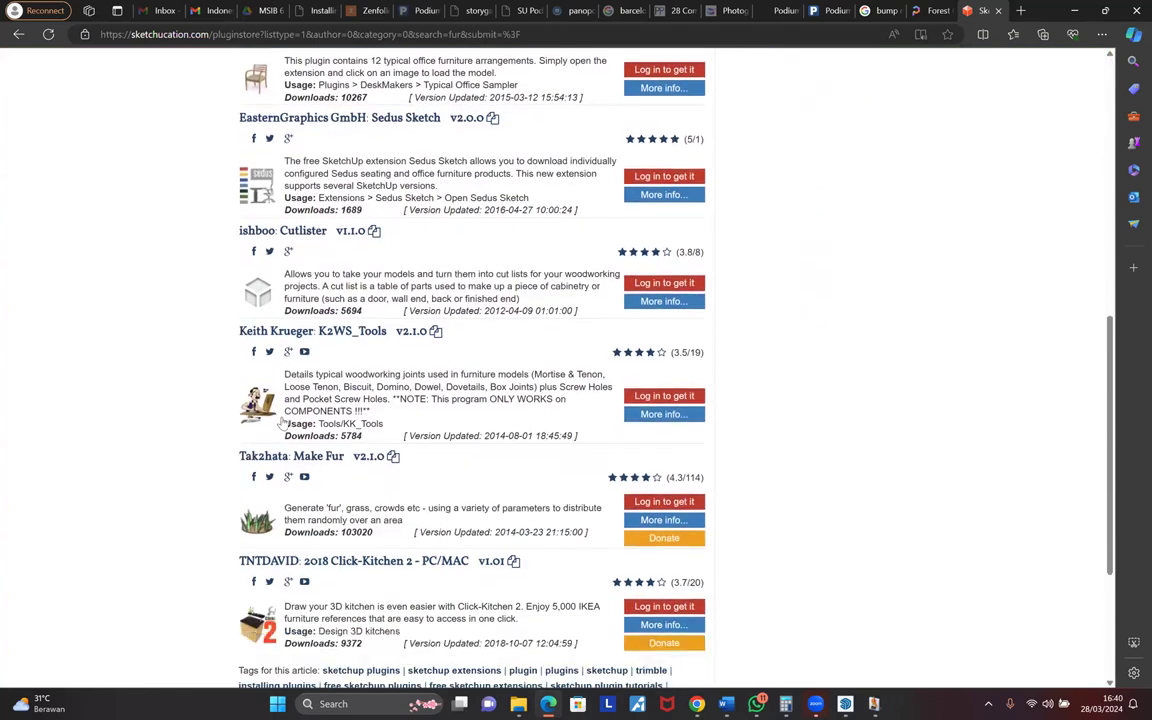
{"action": "scroll", "coordinate": [250, 426], "scroll_direction": "down", "scroll_amount": 1}
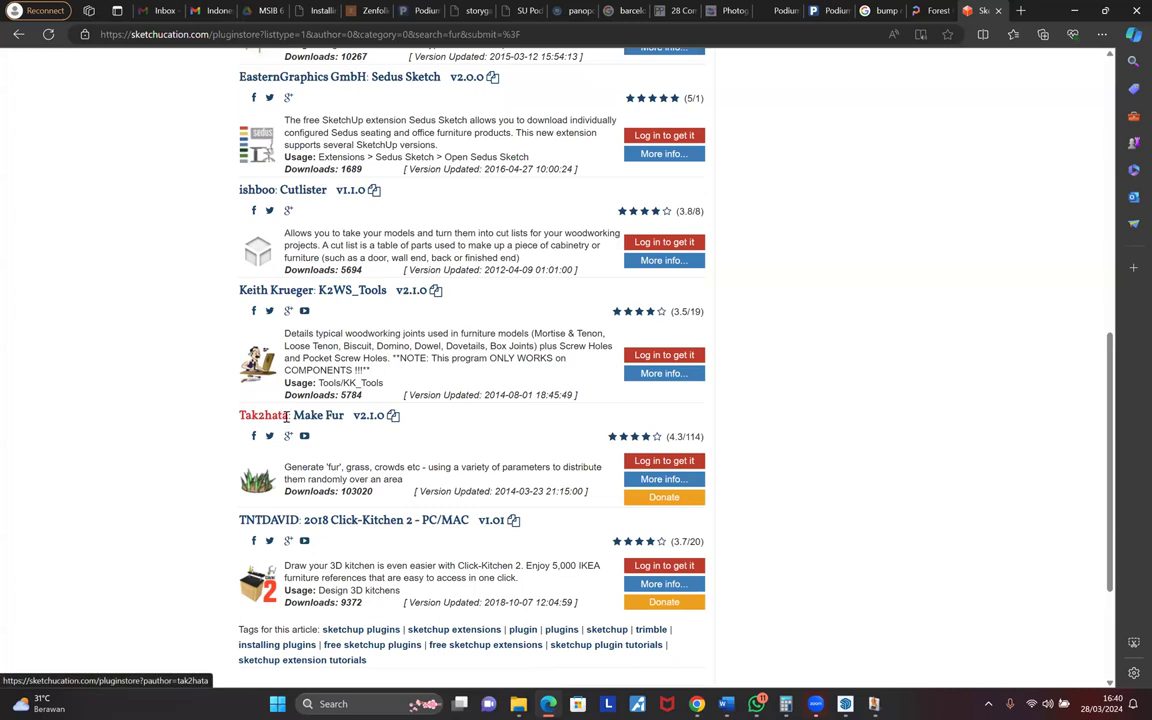
{"action": "left_click", "coordinate": [655, 479]}
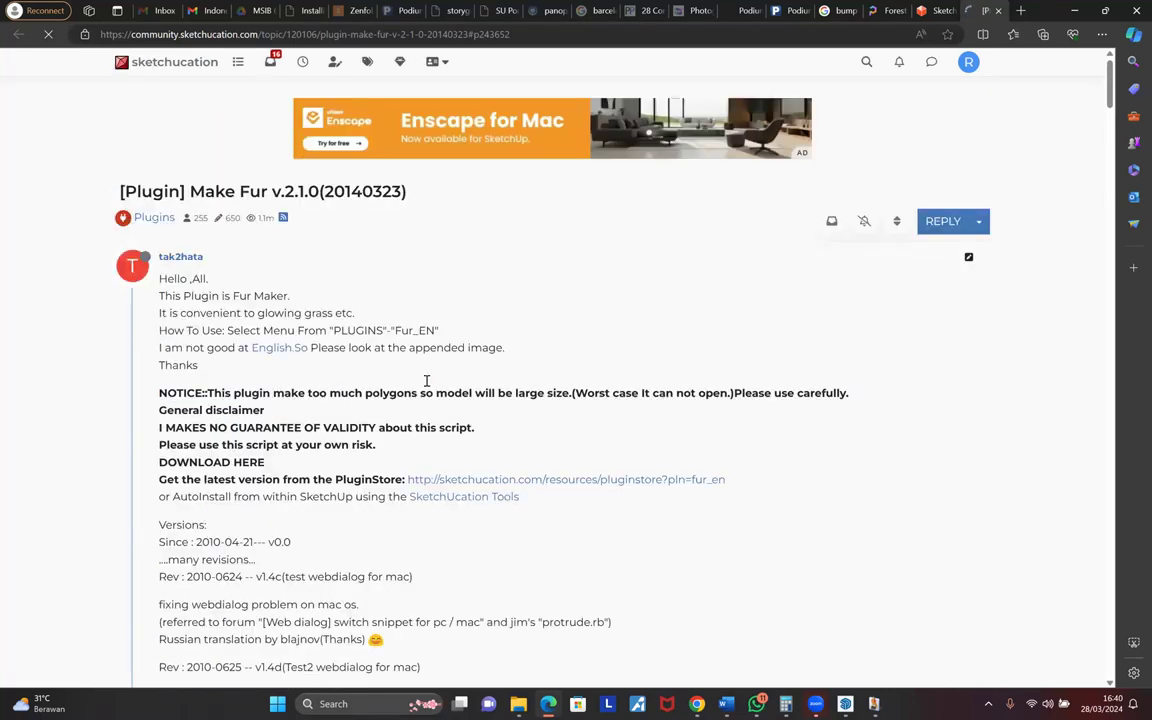
- Scroll the Make Fur forum topic to the Tutorial Video and start playing it
{"action": "scroll", "coordinate": [427, 385], "scroll_direction": "down", "scroll_amount": 3}
{"action": "scroll", "coordinate": [427, 385], "scroll_direction": "down", "scroll_amount": 1}
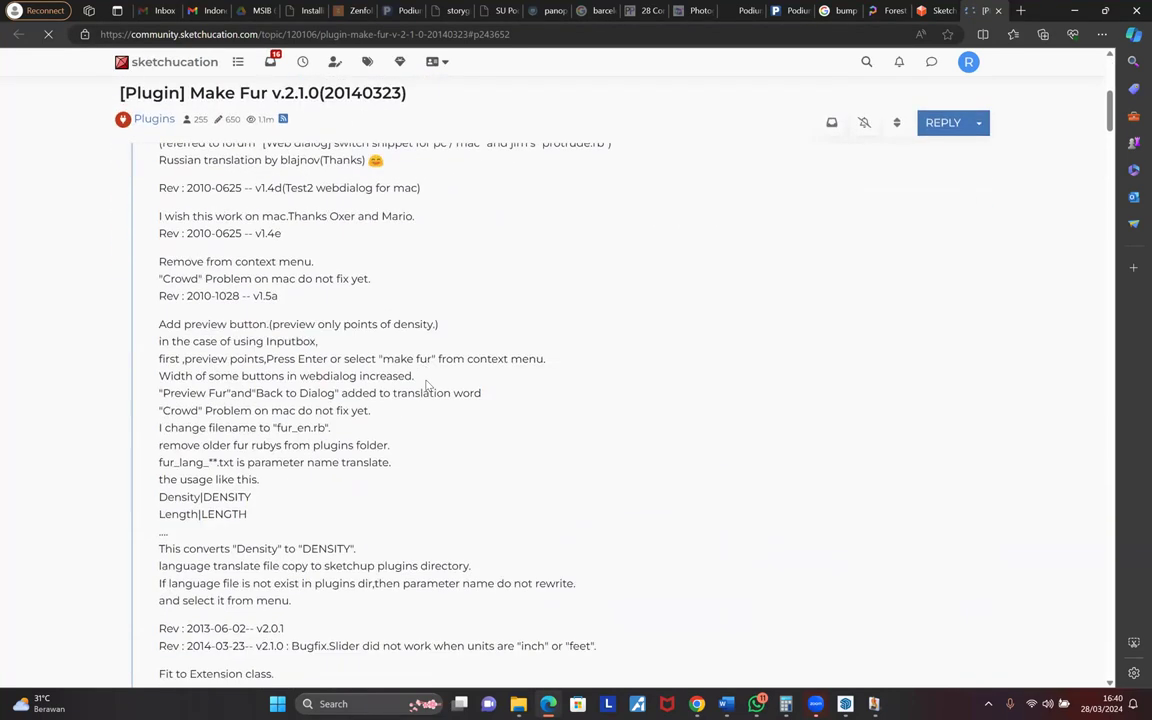
{"action": "scroll", "coordinate": [427, 385], "scroll_direction": "up", "scroll_amount": 2}
{"action": "scroll", "coordinate": [427, 385], "scroll_direction": "down", "scroll_amount": 8}
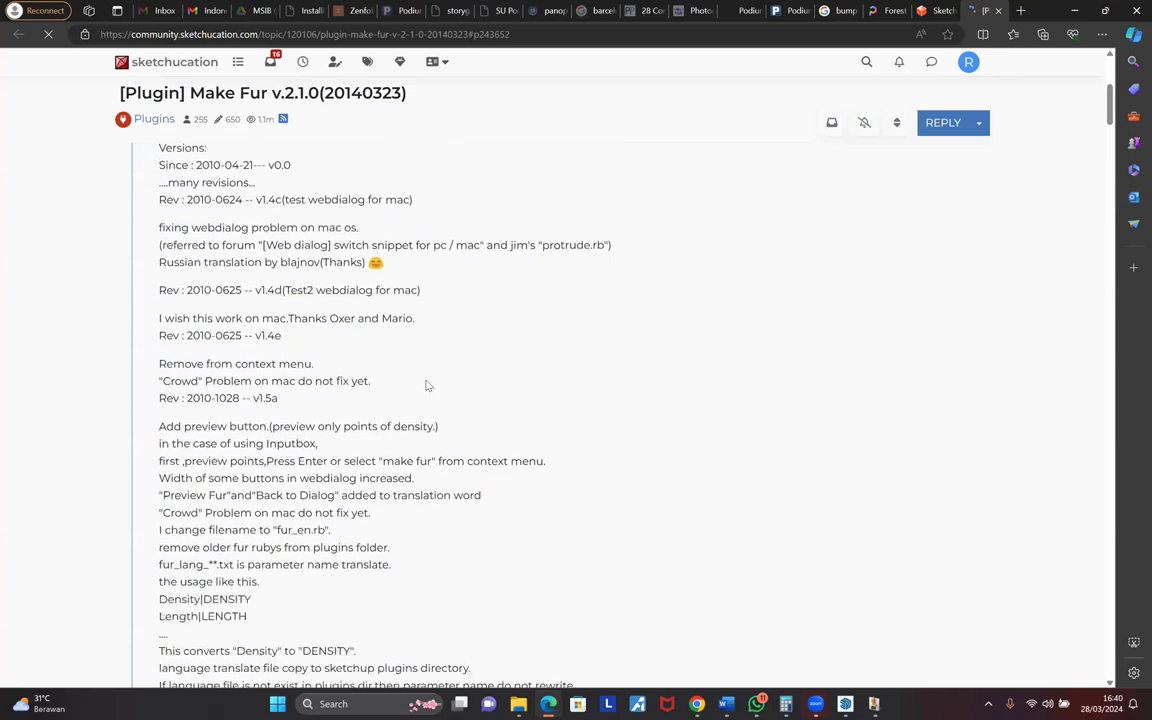
{"action": "scroll", "coordinate": [427, 385], "scroll_direction": "down", "scroll_amount": 2}
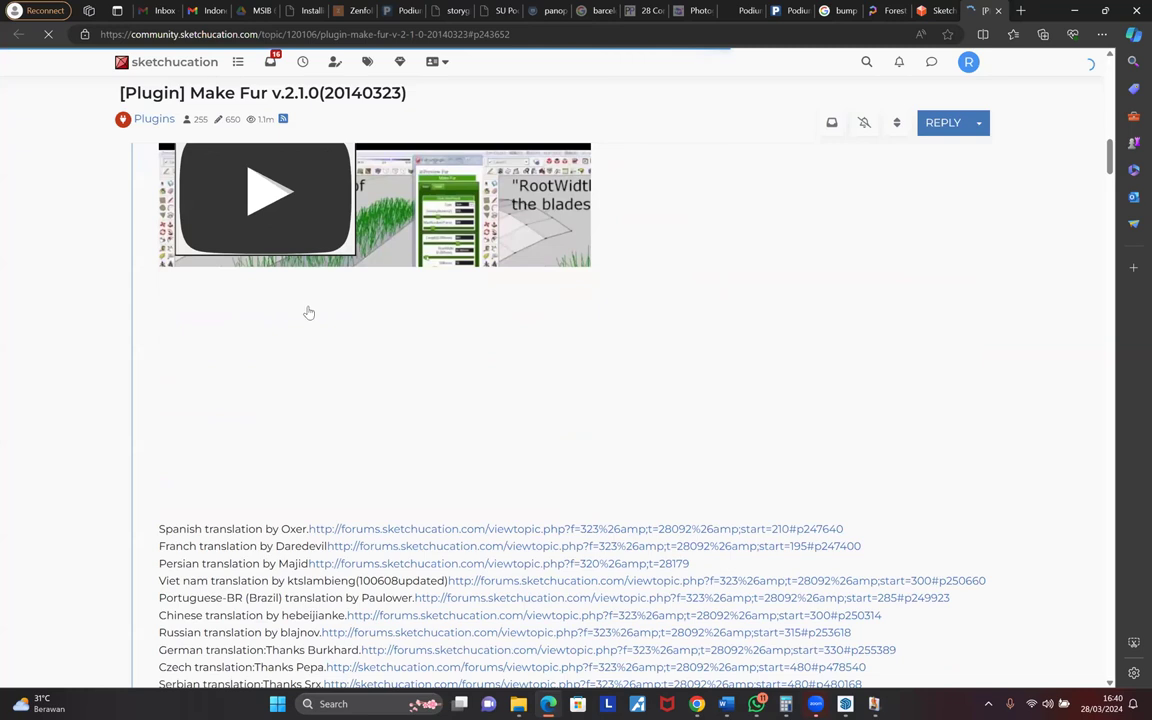
{"action": "left_click", "coordinate": [338, 319]}
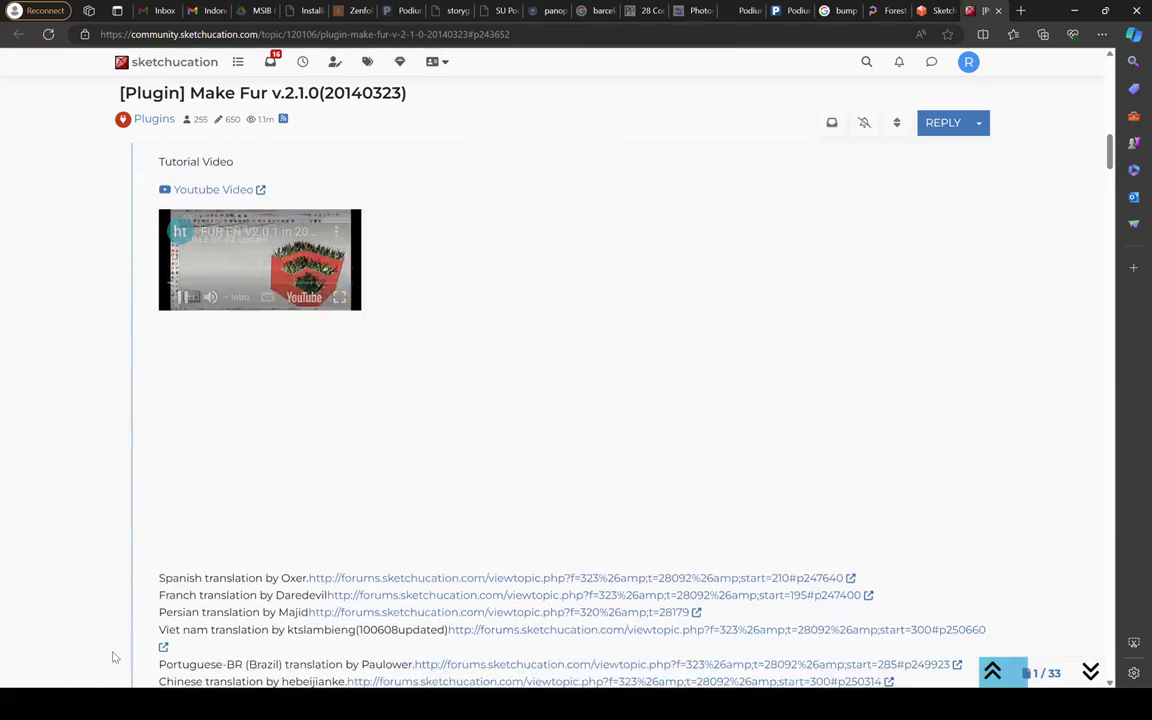
- Watch the Make Fur tutorial full screen, skipping ahead to the fur settings demo
{"action": "key", "text": "f"}
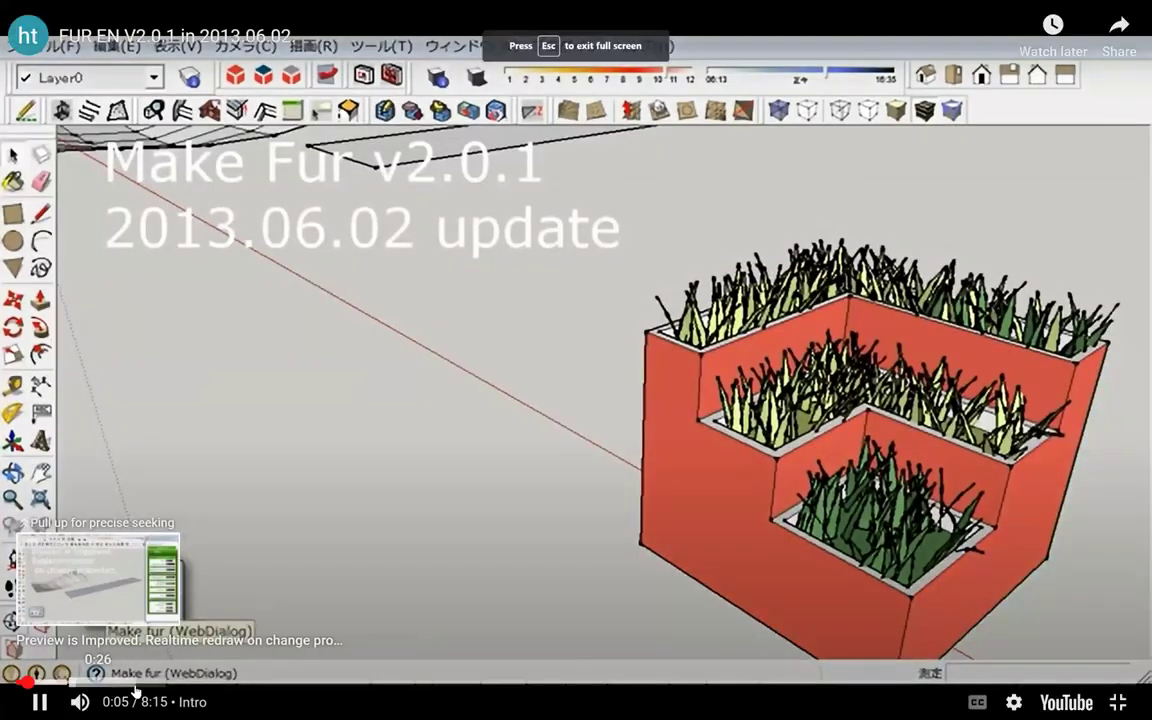
{"action": "left_click", "coordinate": [148, 687]}
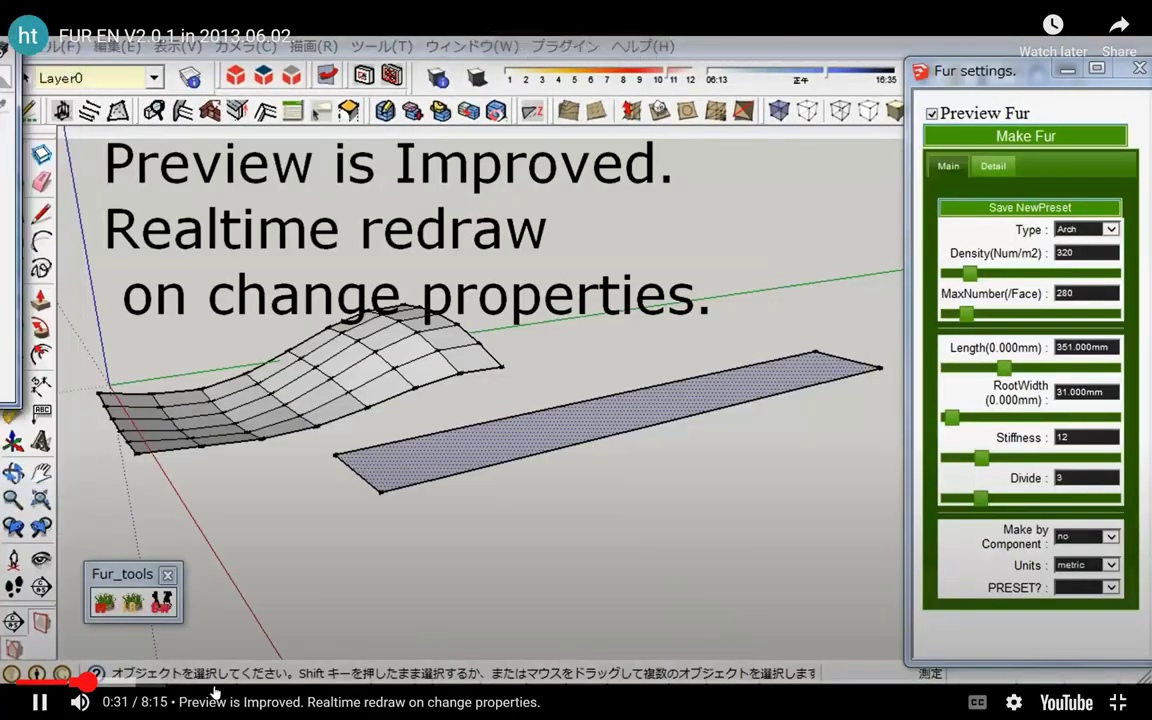
{"action": "key", "text": "Right"}
{"action": "key", "text": "Right"}
{"action": "key", "text": "Right"}
{"action": "key", "text": "Right"}
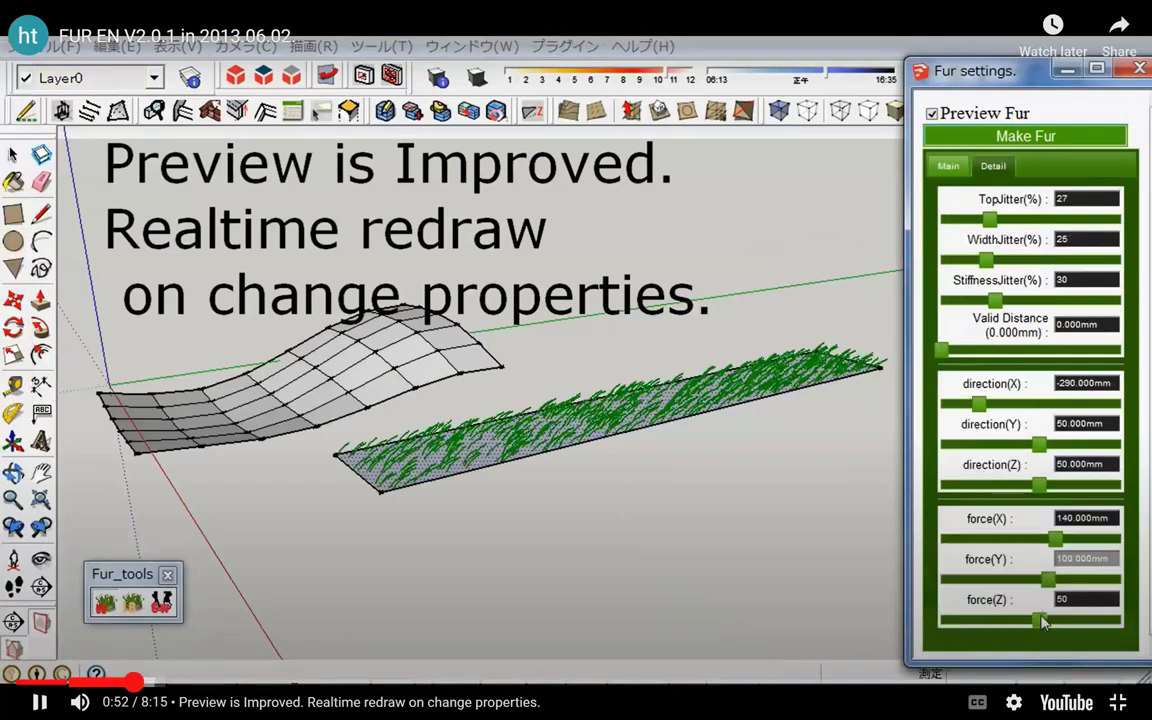
{"action": "key", "text": "Right"}
{"action": "key", "text": "Right"}
{"action": "key", "text": "Right"}
{"action": "key", "text": "Right"}
{"action": "key", "text": "Right"}
{"action": "key", "text": "Right"}
{"action": "key", "text": "Right"}
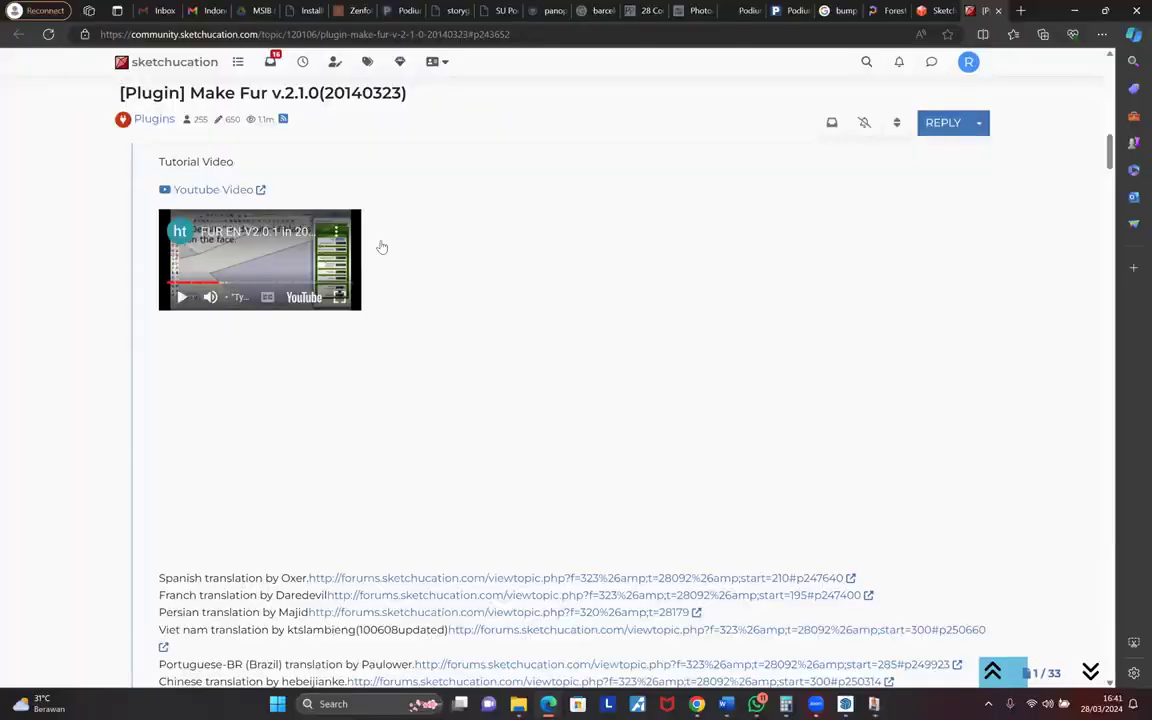
{"action": "scroll", "coordinate": [381, 246], "scroll_direction": "down", "scroll_amount": 10}
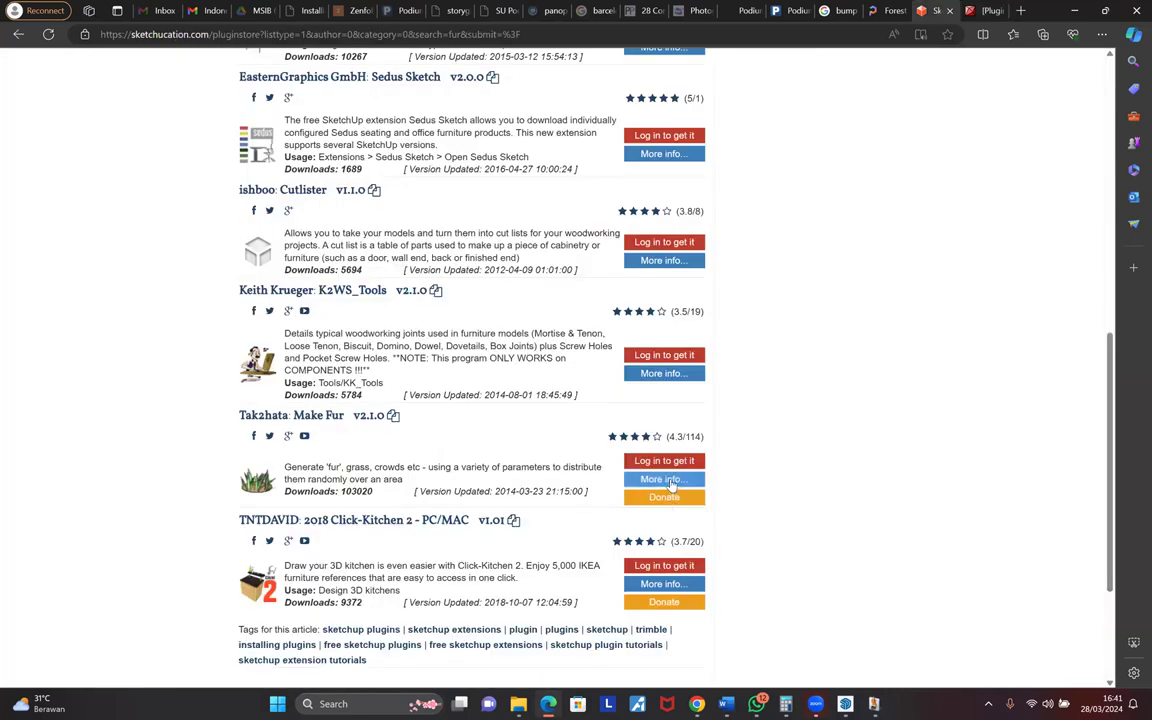
- Attempt the Make Fur download and sign in to SketchUcation
{"action": "left_click", "coordinate": [668, 480]}
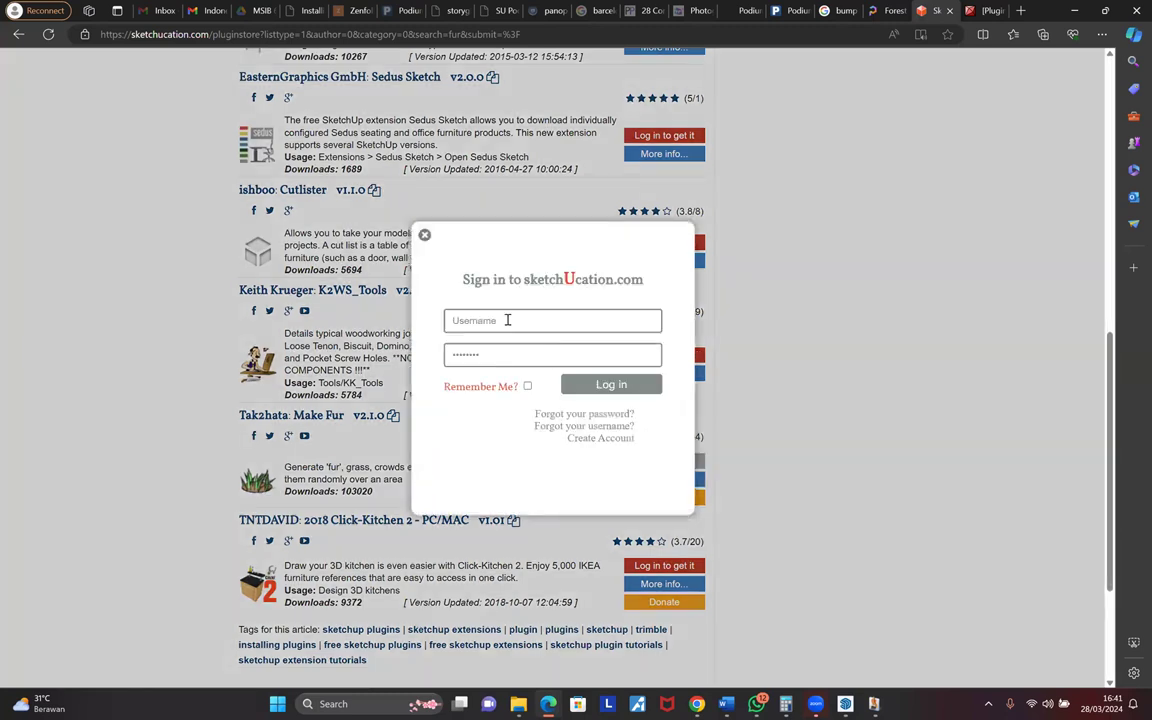
{"action": "left_click", "coordinate": [608, 388]}
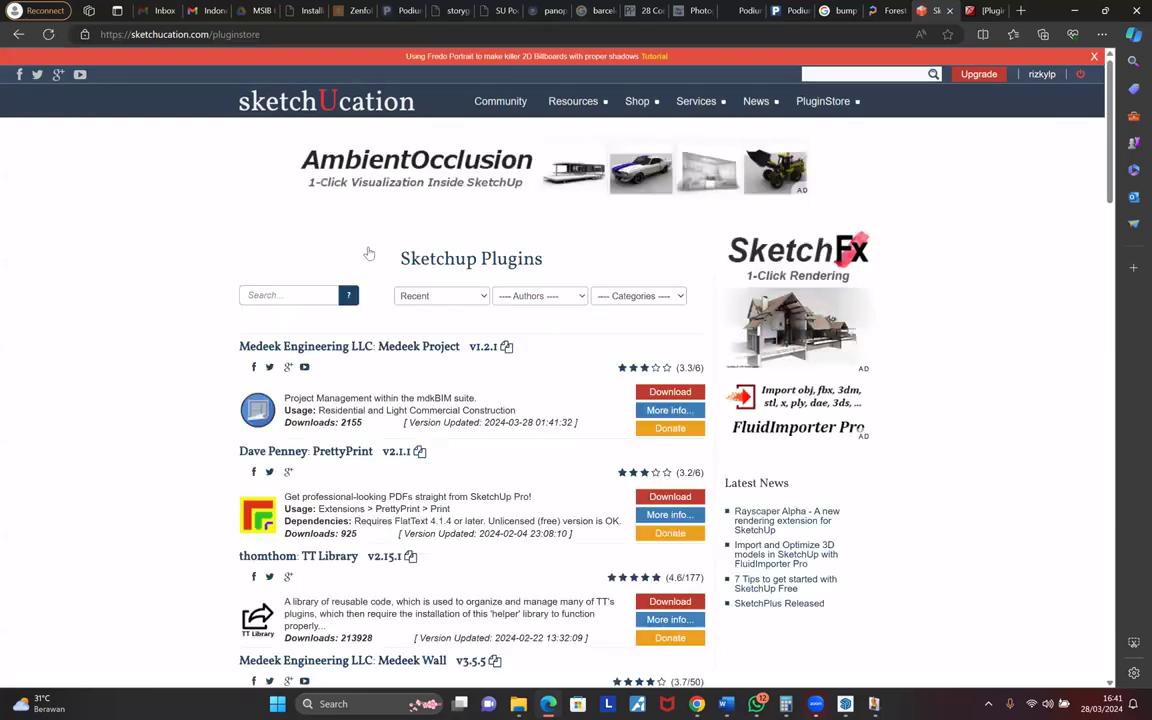
{"action": "scroll", "coordinate": [368, 254], "scroll_direction": "down", "scroll_amount": 1}
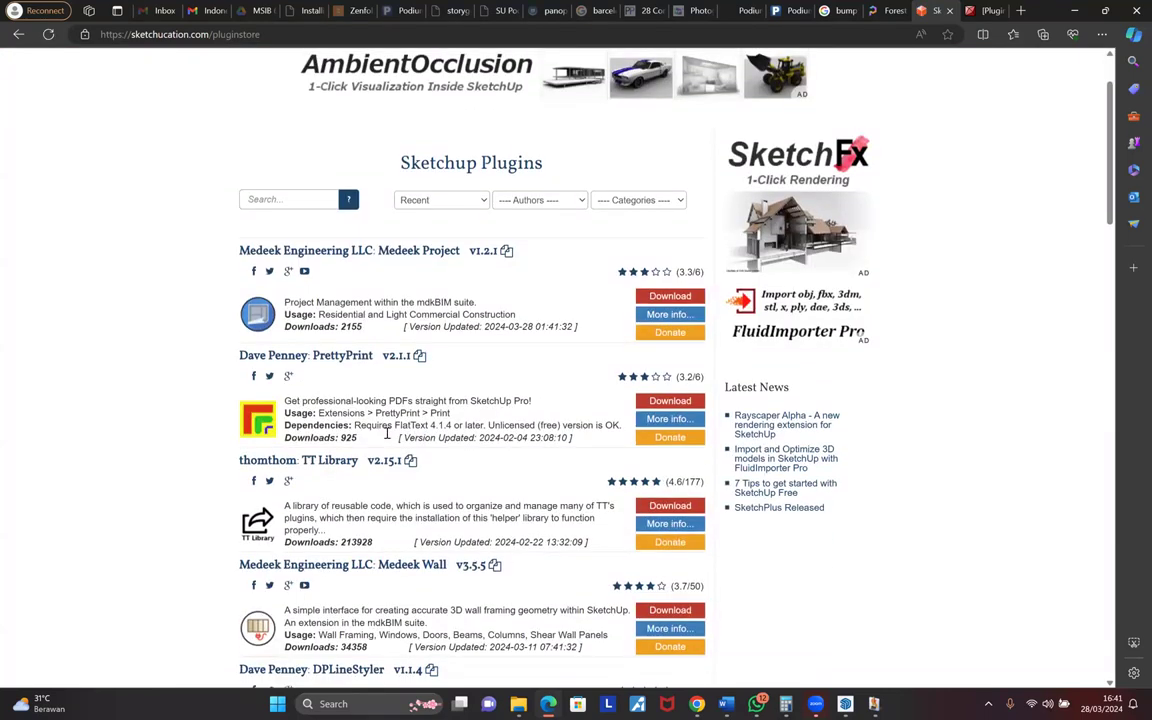
{"action": "scroll", "coordinate": [386, 432], "scroll_direction": "down", "scroll_amount": 4}
{"action": "scroll", "coordinate": [287, 203], "scroll_direction": "up", "scroll_amount": 3}
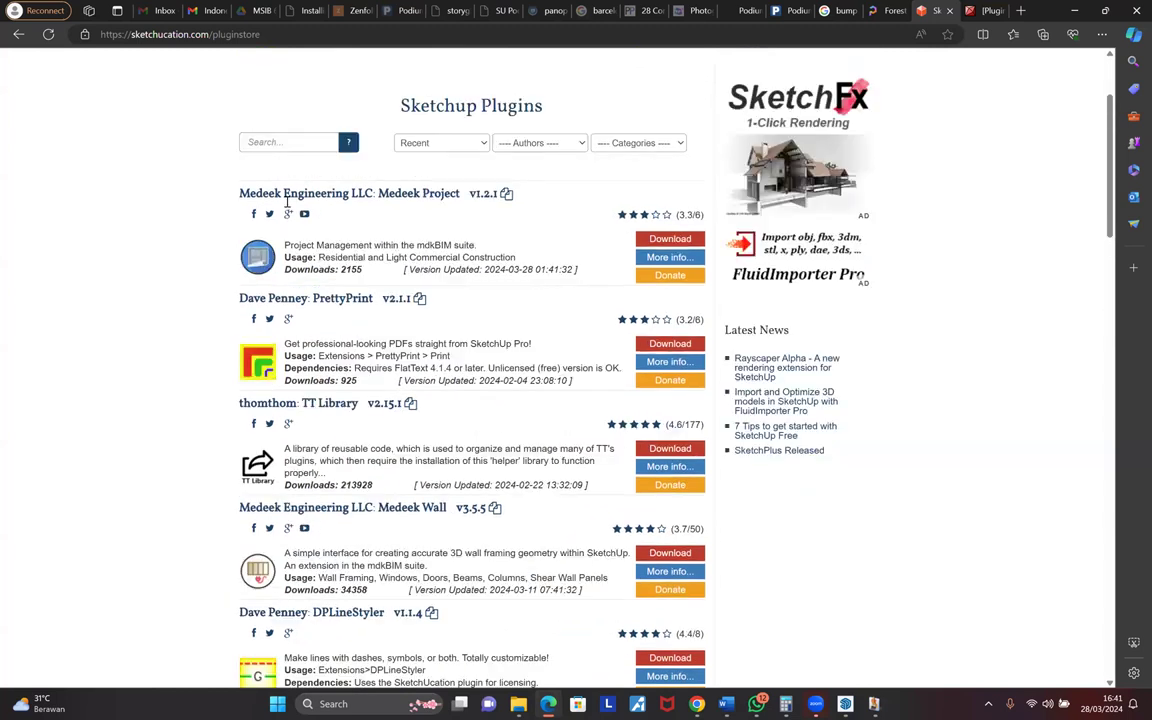
{"action": "scroll", "coordinate": [287, 203], "scroll_direction": "up", "scroll_amount": 1}
- Search the PluginStore for 'make fur', download fur_en_v2.1.0.rbz, and open the file
{"action": "left_click", "coordinate": [287, 201]}
{"action": "type", "text": "make fur"}
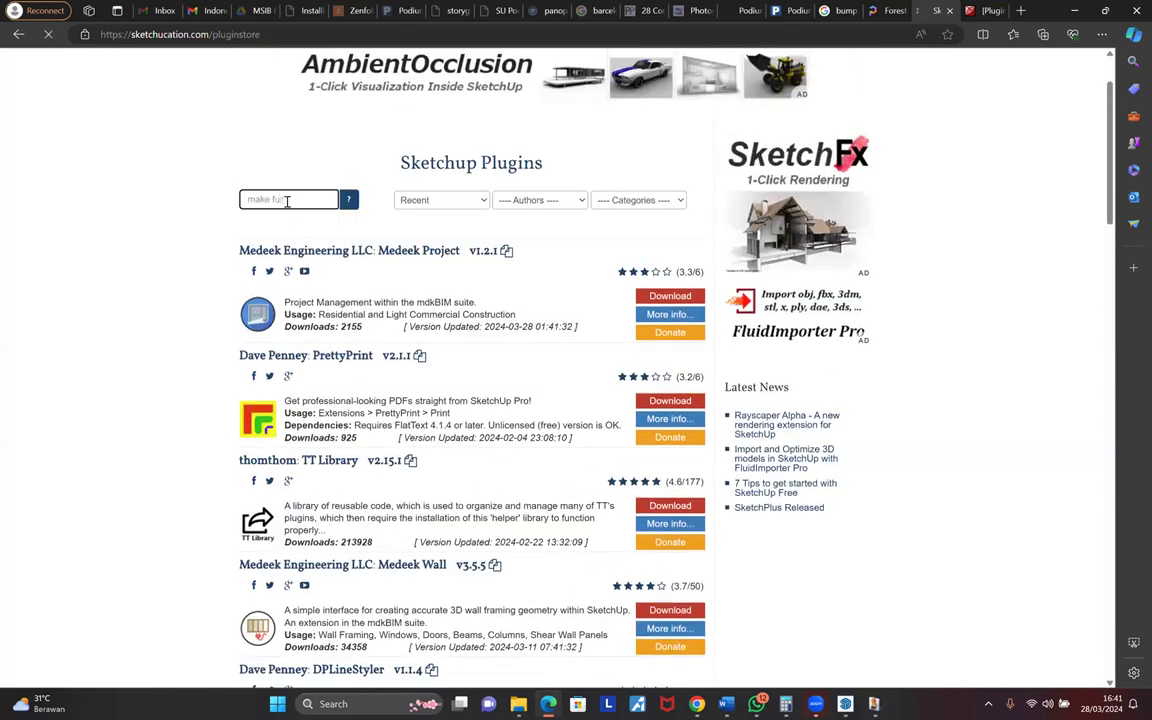
{"action": "key", "text": "Return"}
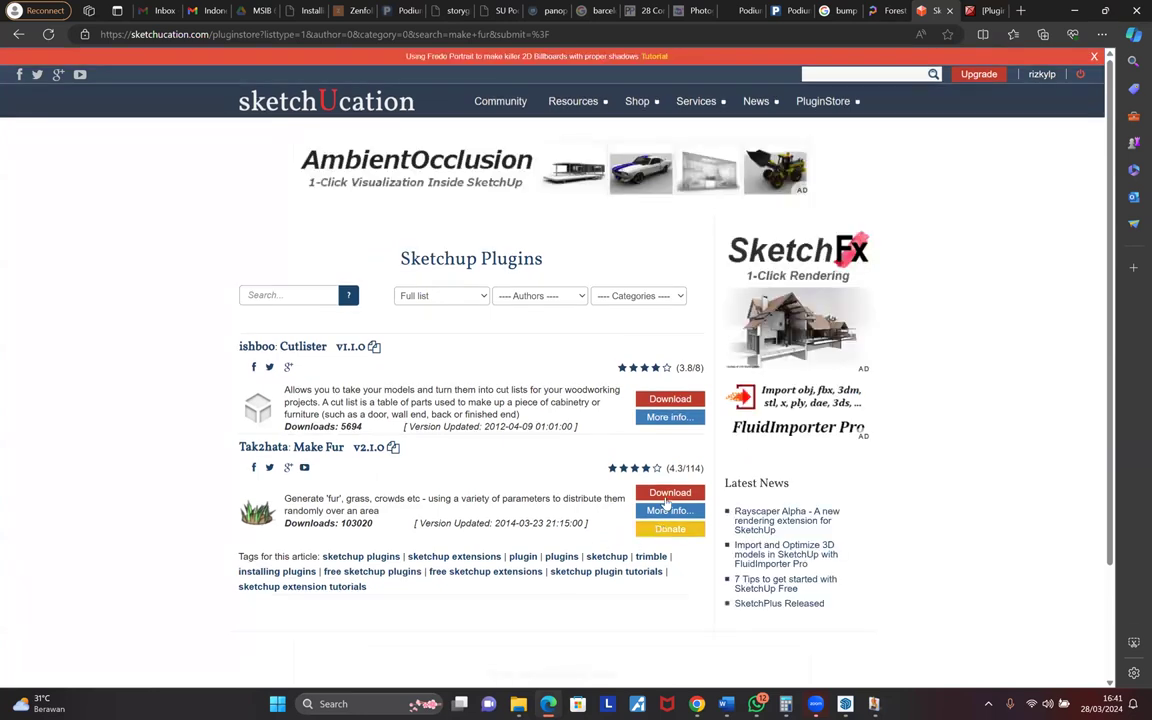
{"action": "left_click", "coordinate": [663, 499]}
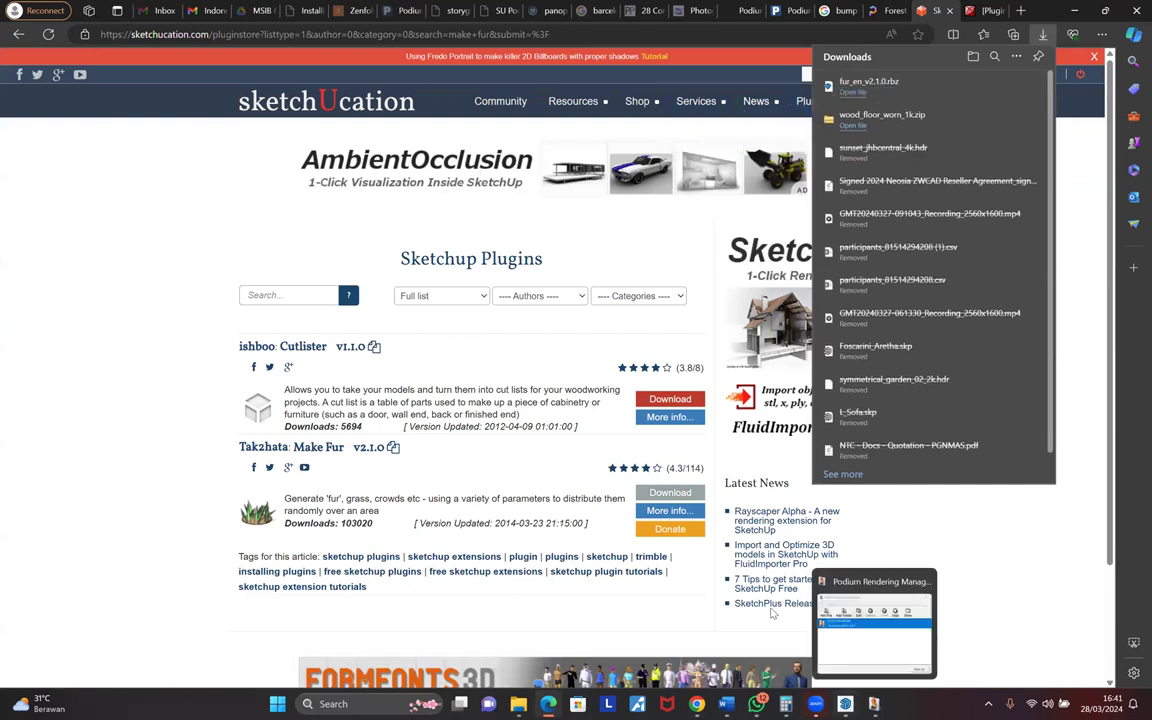
{"action": "left_click", "coordinate": [865, 96]}
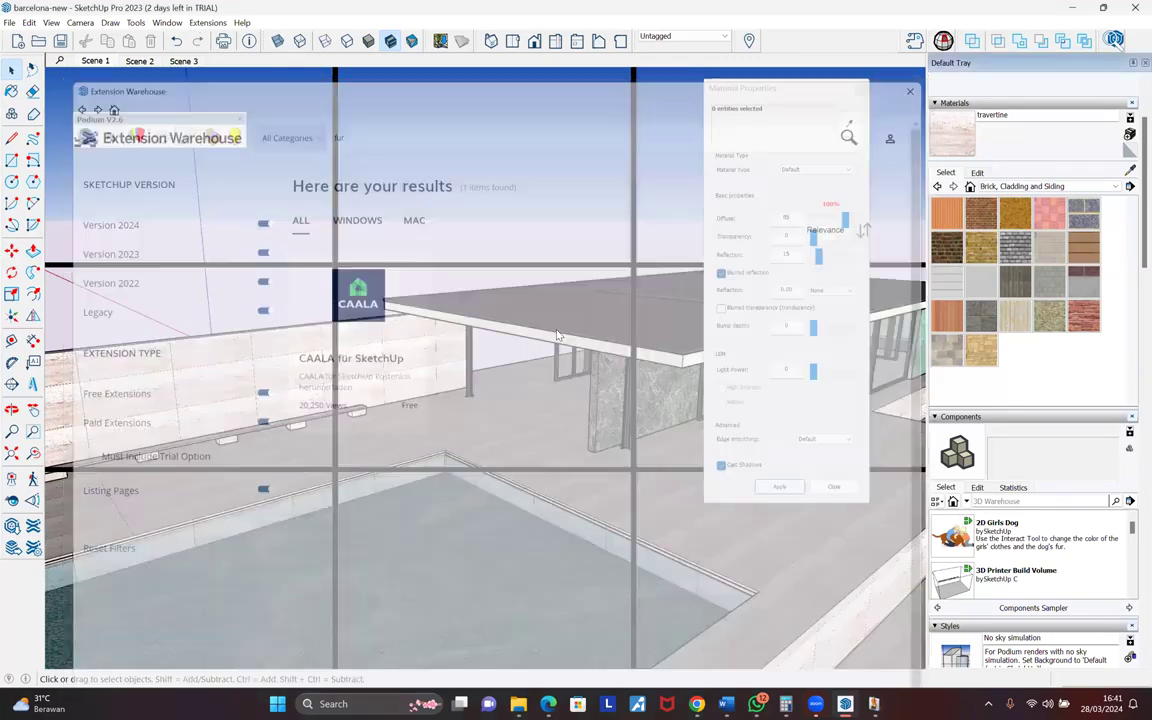
- Install the Make Fur extension from its Downloads .rbz file, then draw a grass rectangle on the floor
{"action": "left_click", "coordinate": [207, 22]}
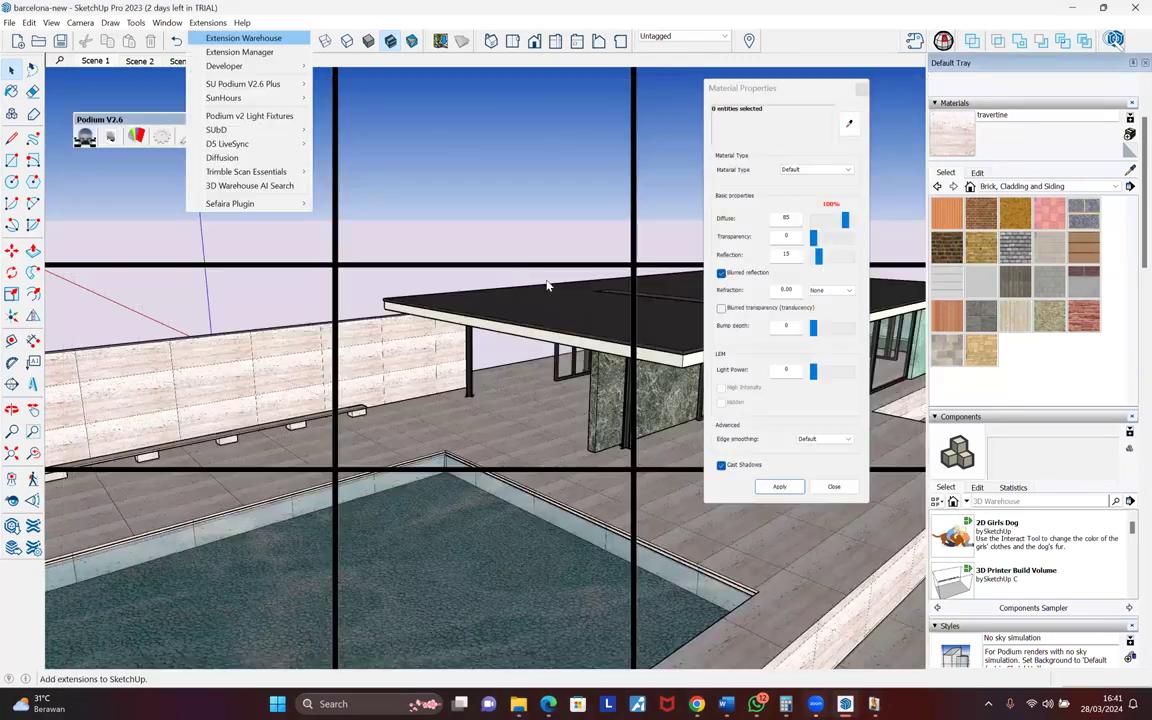
{"action": "left_click", "coordinate": [244, 51]}
{"action": "left_click", "coordinate": [334, 666]}
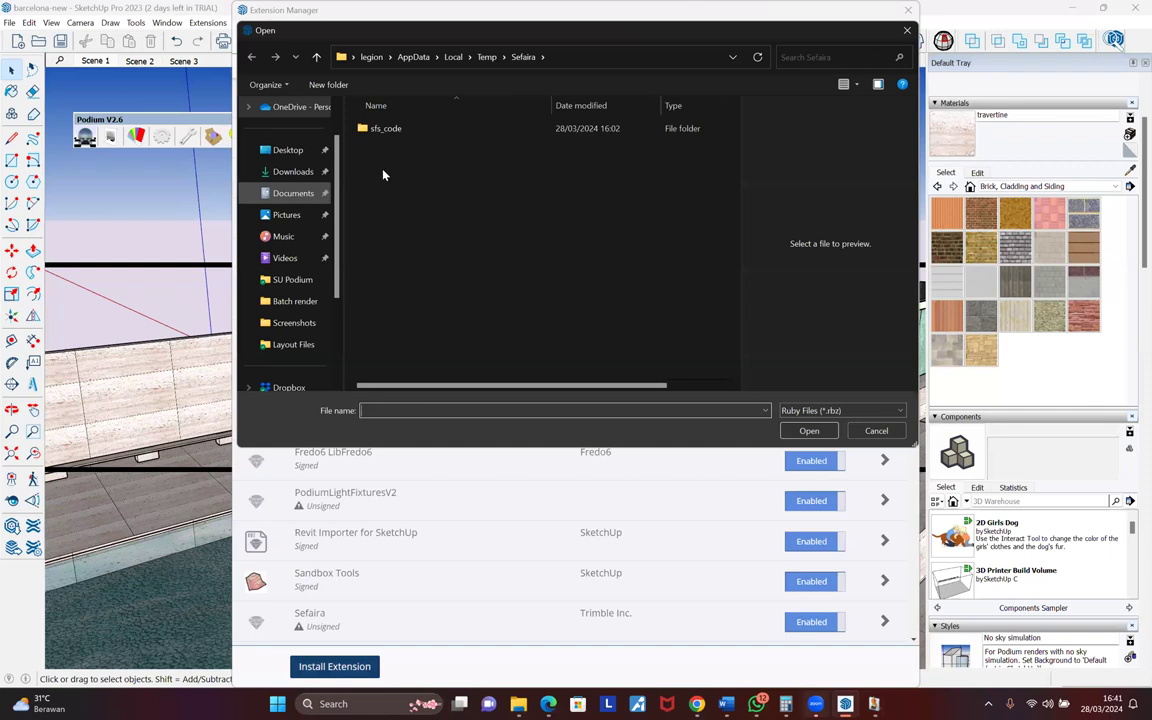
{"action": "left_click", "coordinate": [293, 172]}
{"action": "left_click", "coordinate": [419, 150]}
{"action": "left_click", "coordinate": [809, 431]}
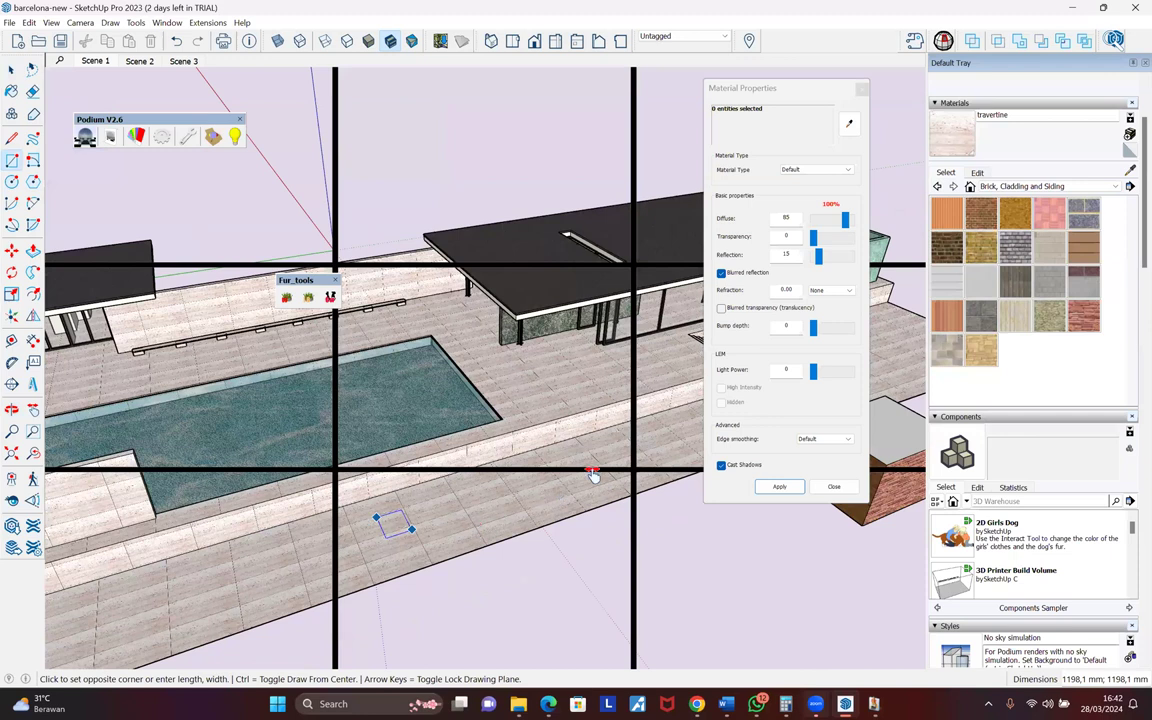
{"action": "left_click", "coordinate": [535, 516]}
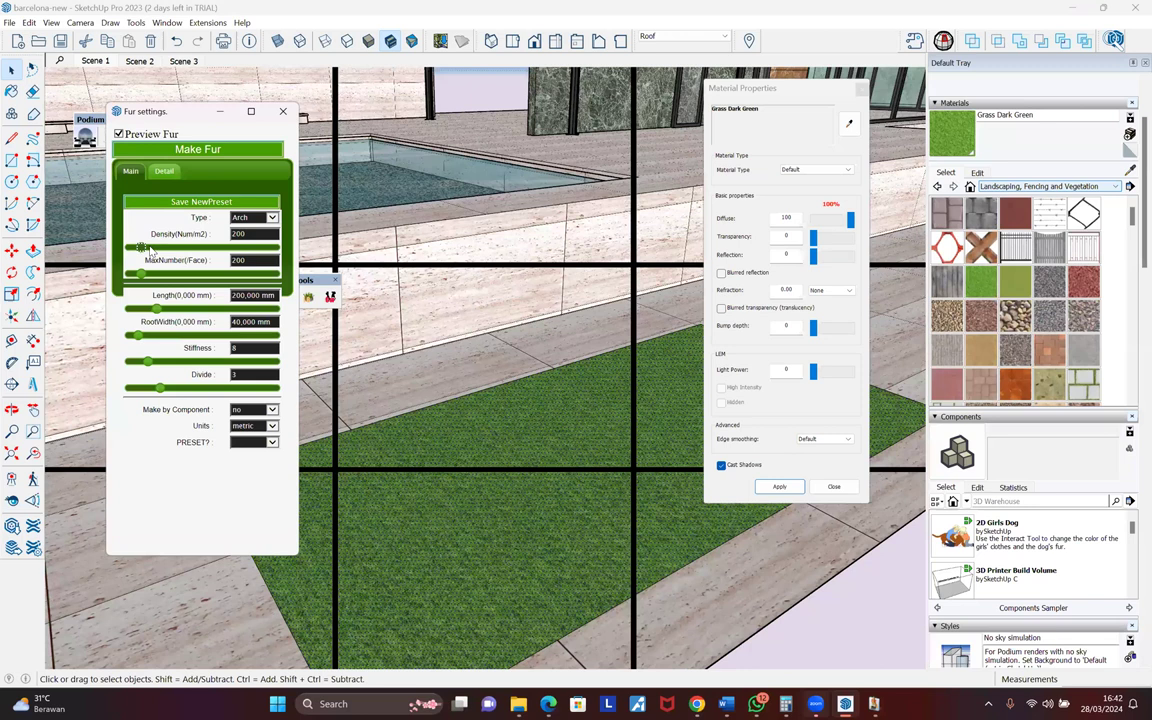
- Tune fur density, max number, length, top jitter, valid distance 1400 and width jitter 32
{"action": "left_click_drag", "start_coordinate": [142, 274], "coordinate": [148, 247]}
{"action": "left_click_drag", "start_coordinate": [141, 274], "coordinate": [154, 309]}
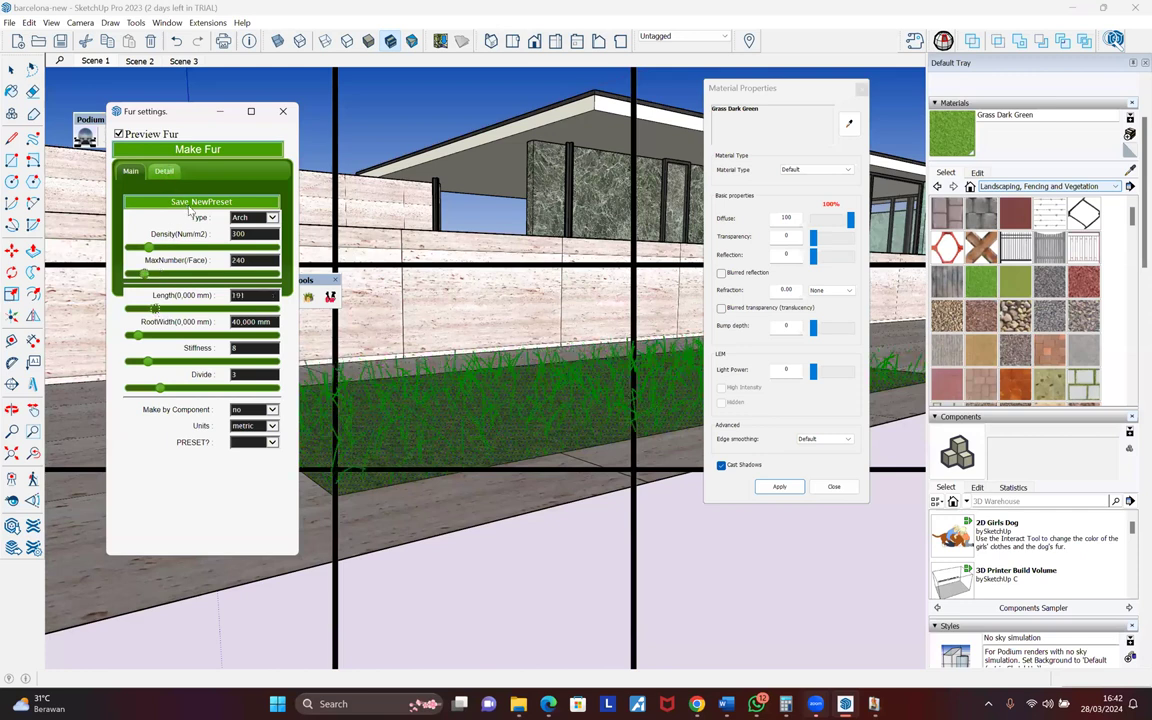
{"action": "scroll", "coordinate": [193, 213], "scroll_direction": "down", "scroll_amount": 5}
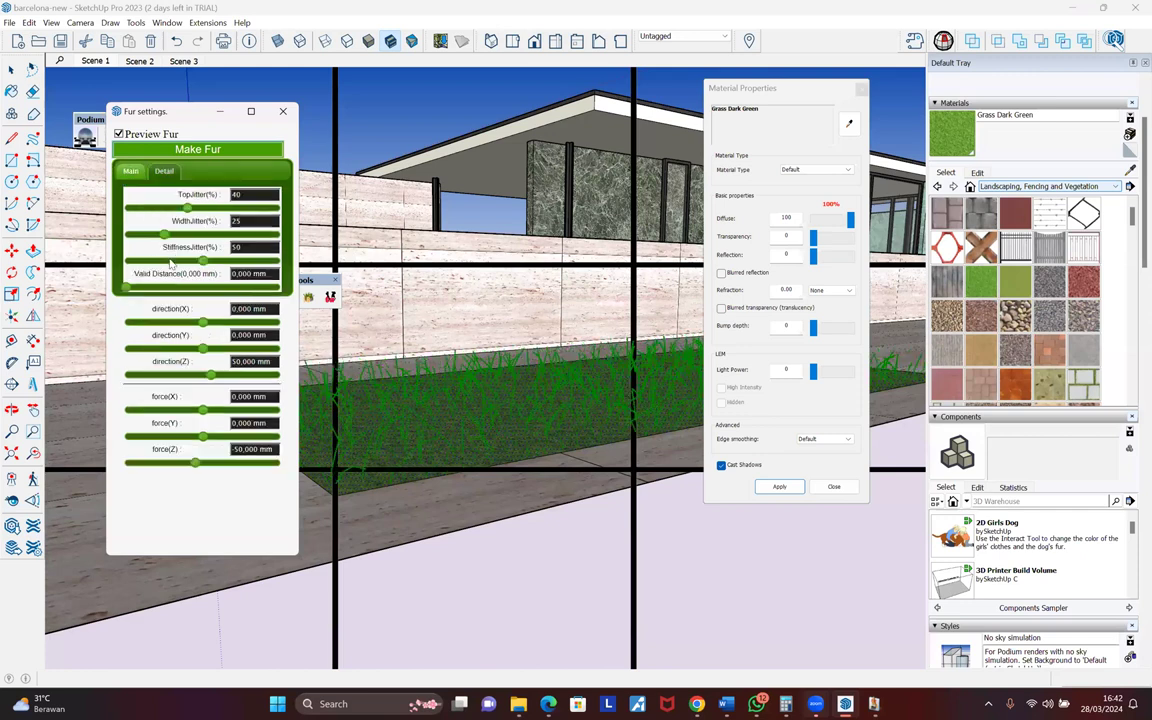
{"action": "left_click_drag", "start_coordinate": [187, 208], "coordinate": [192, 208]}
{"action": "left_click_drag", "start_coordinate": [127, 288], "coordinate": [135, 288]}
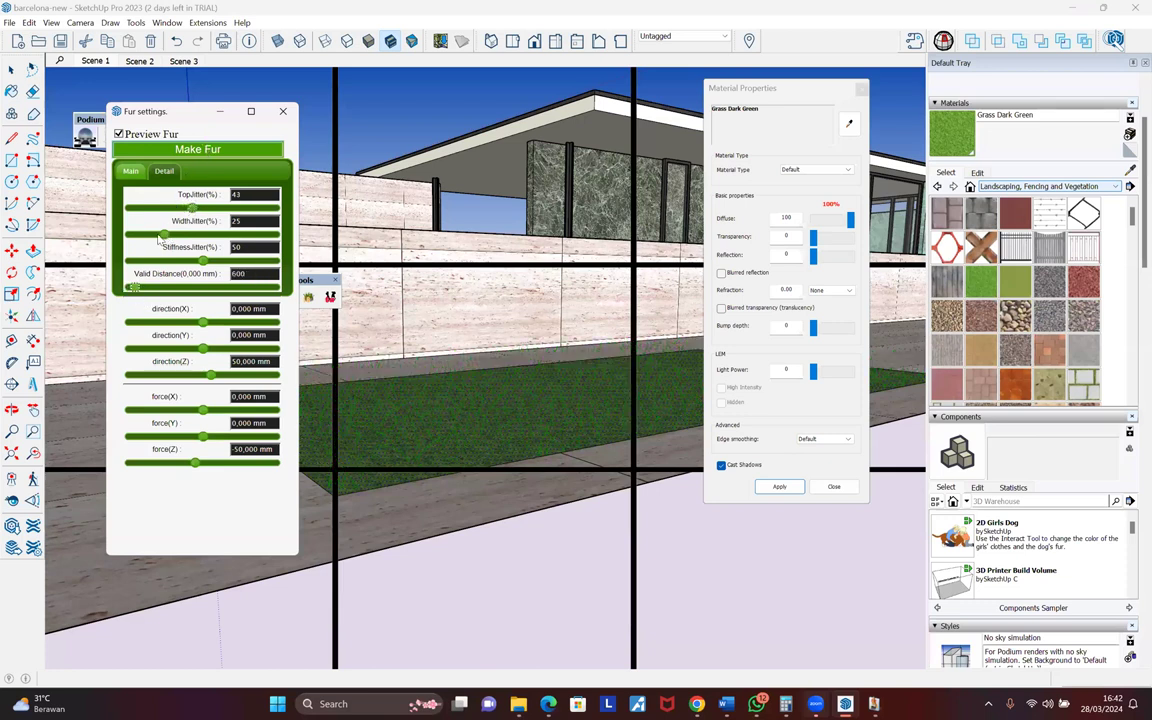
{"action": "left_click_drag", "start_coordinate": [164, 234], "coordinate": [152, 234]}
{"action": "left_click_drag", "start_coordinate": [135, 288], "coordinate": [147, 288]}
{"action": "scroll", "coordinate": [145, 228], "scroll_direction": "up", "scroll_amount": 5}
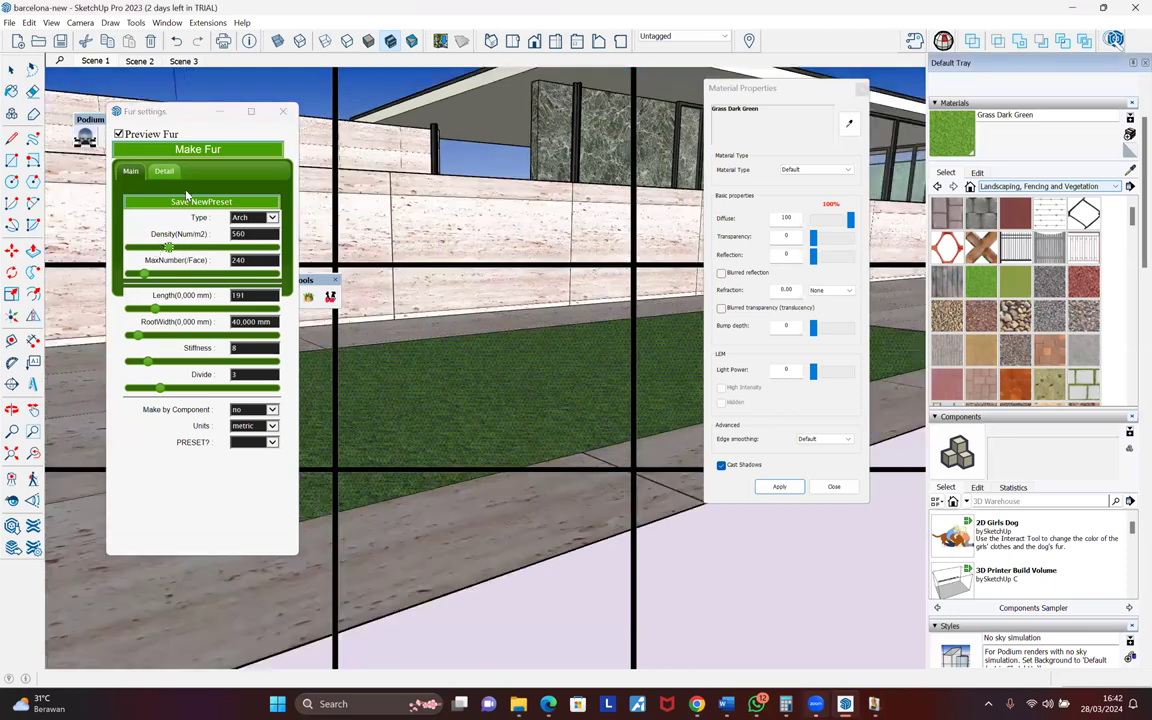
{"action": "left_click", "coordinate": [165, 206]}
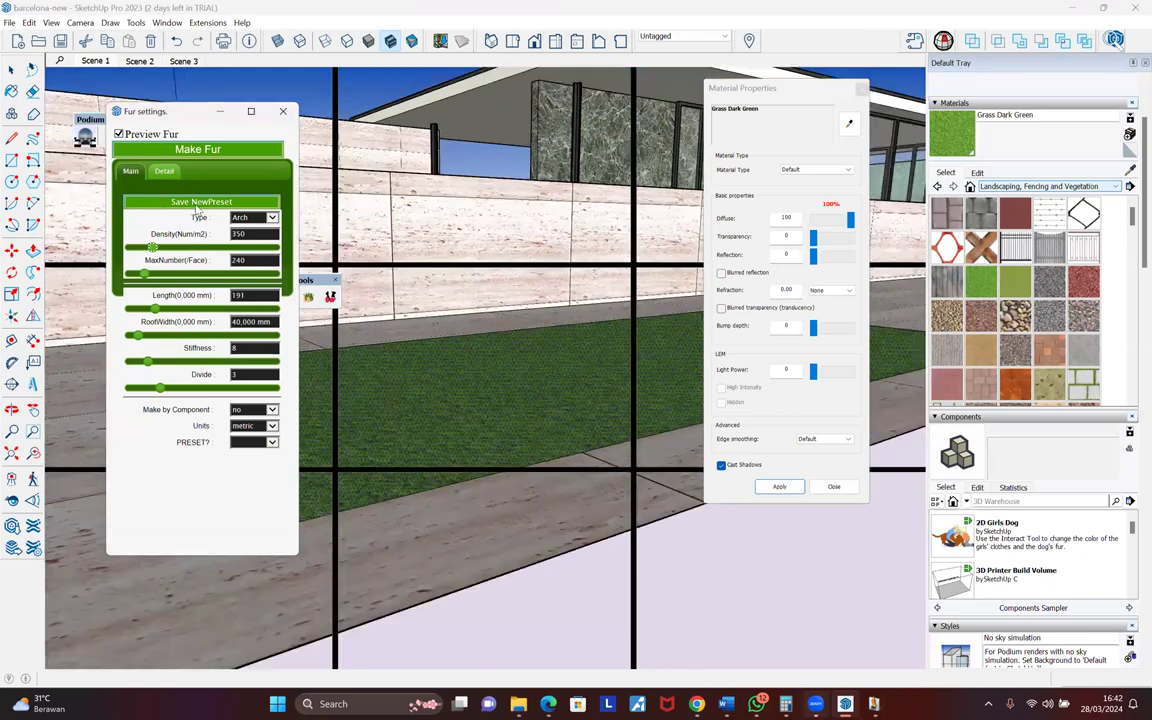
{"action": "scroll", "coordinate": [168, 220], "scroll_direction": "down", "scroll_amount": 5}
{"action": "left_click", "coordinate": [175, 235]}
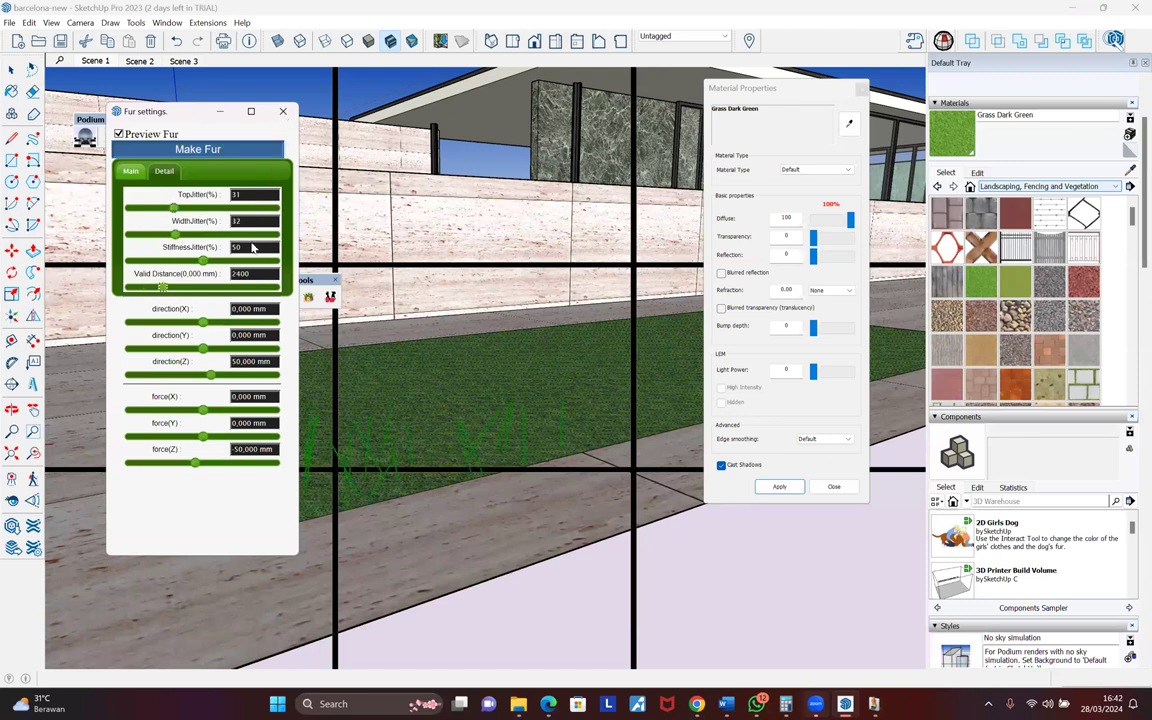
- Generate and preview the fur on the grass patch, raising the density to 580
{"action": "left_click", "coordinate": [309, 299]}
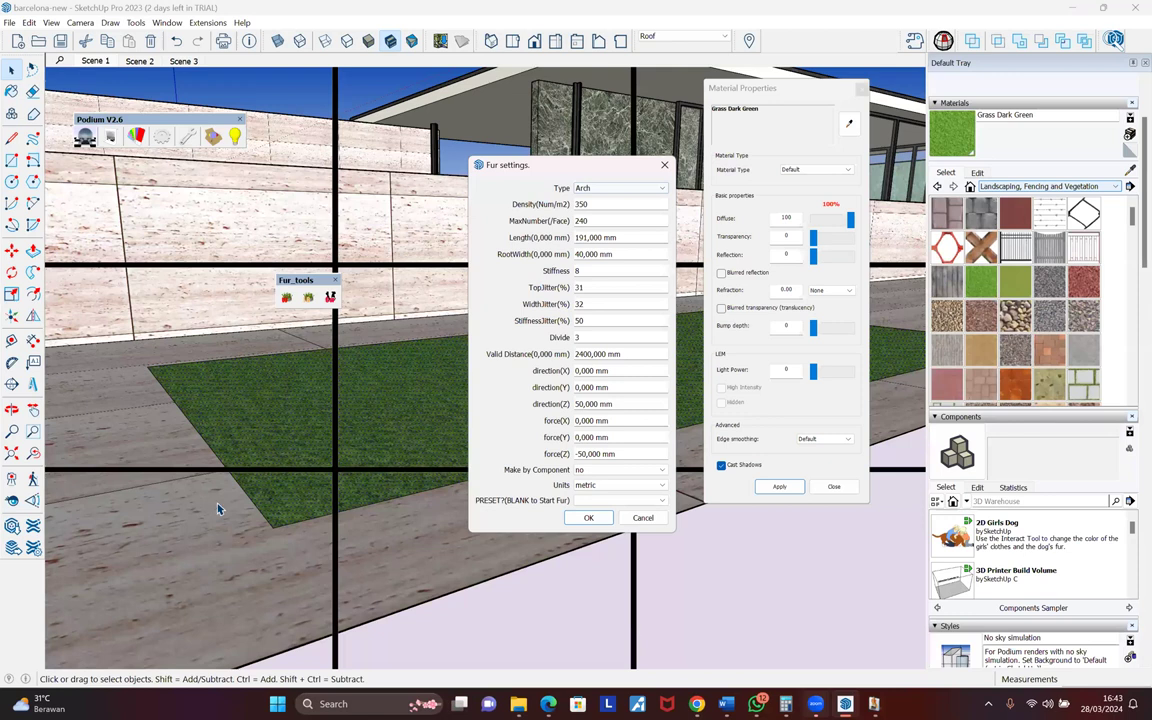
{"action": "left_click_drag", "start_coordinate": [565, 165], "coordinate": [187, 149]}
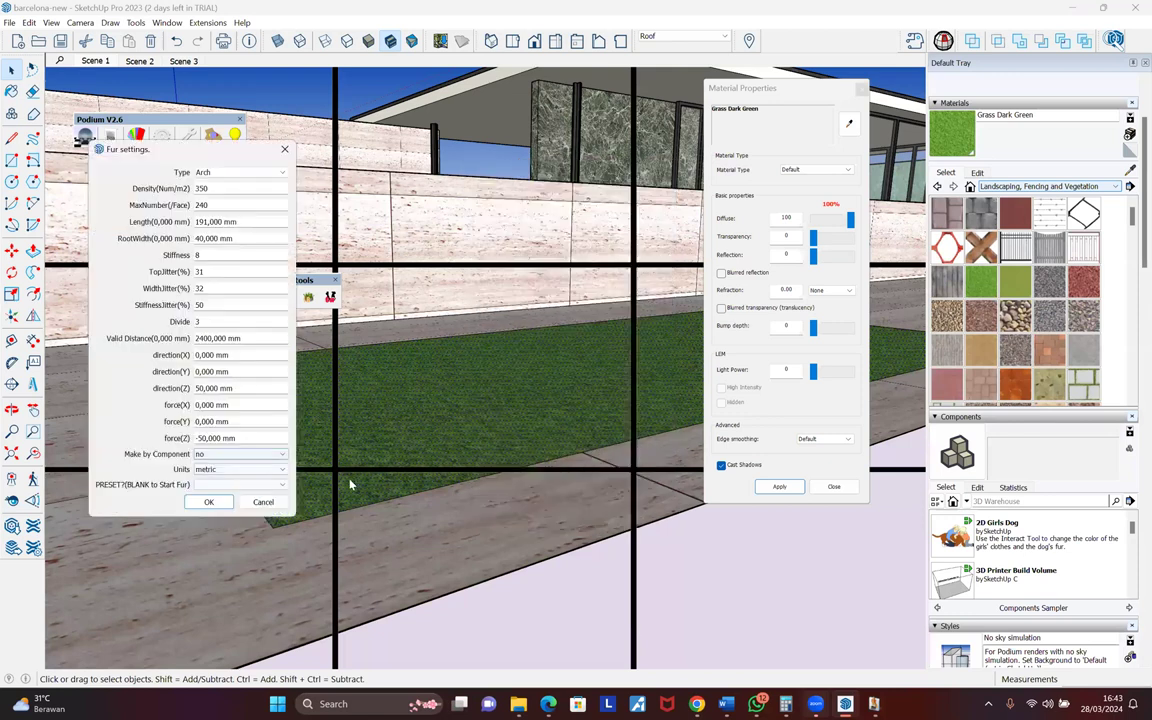
{"action": "key", "text": "Return"}
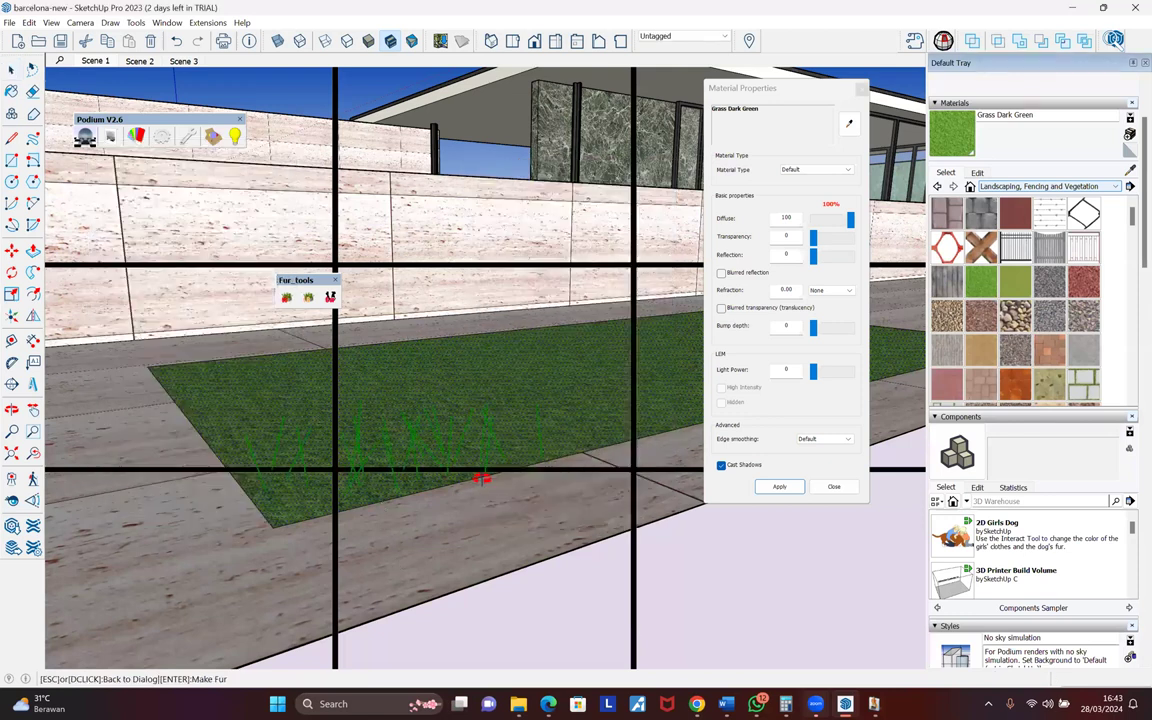
{"action": "middle_click_drag", "start_coordinate": [482, 479], "coordinate": [509, 581]}
{"action": "middle_click_drag", "start_coordinate": [420, 450], "coordinate": [520, 475]}
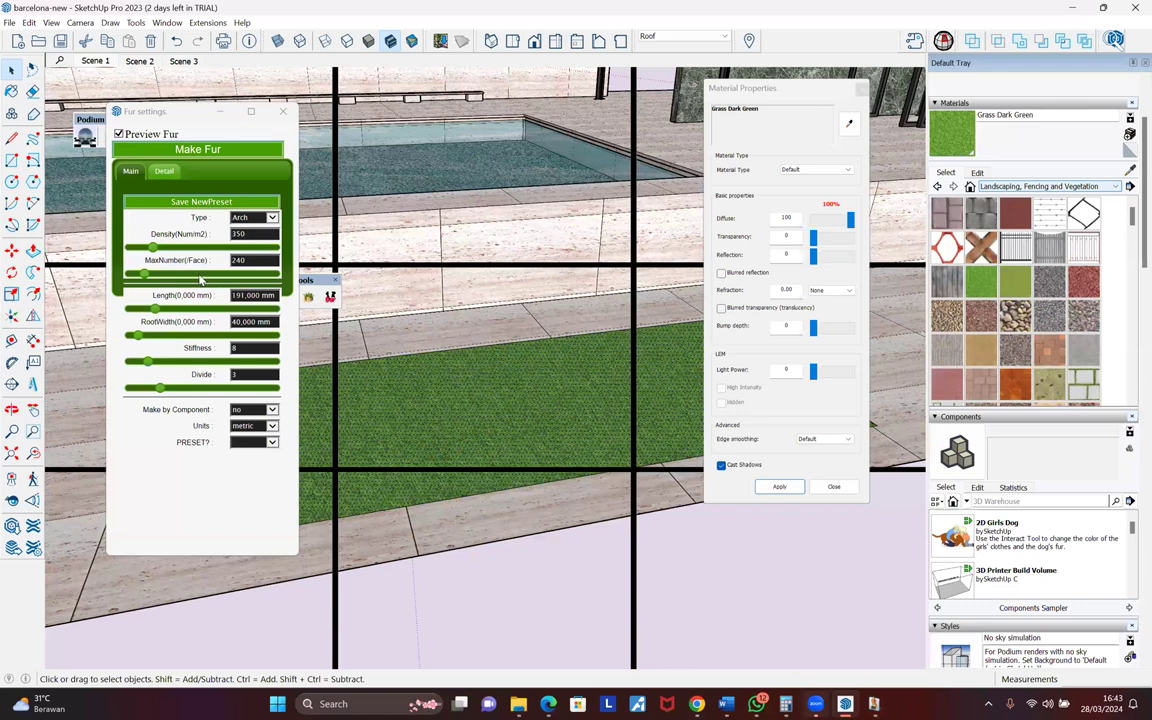
{"action": "left_click_drag", "start_coordinate": [154, 247], "coordinate": [171, 248]}
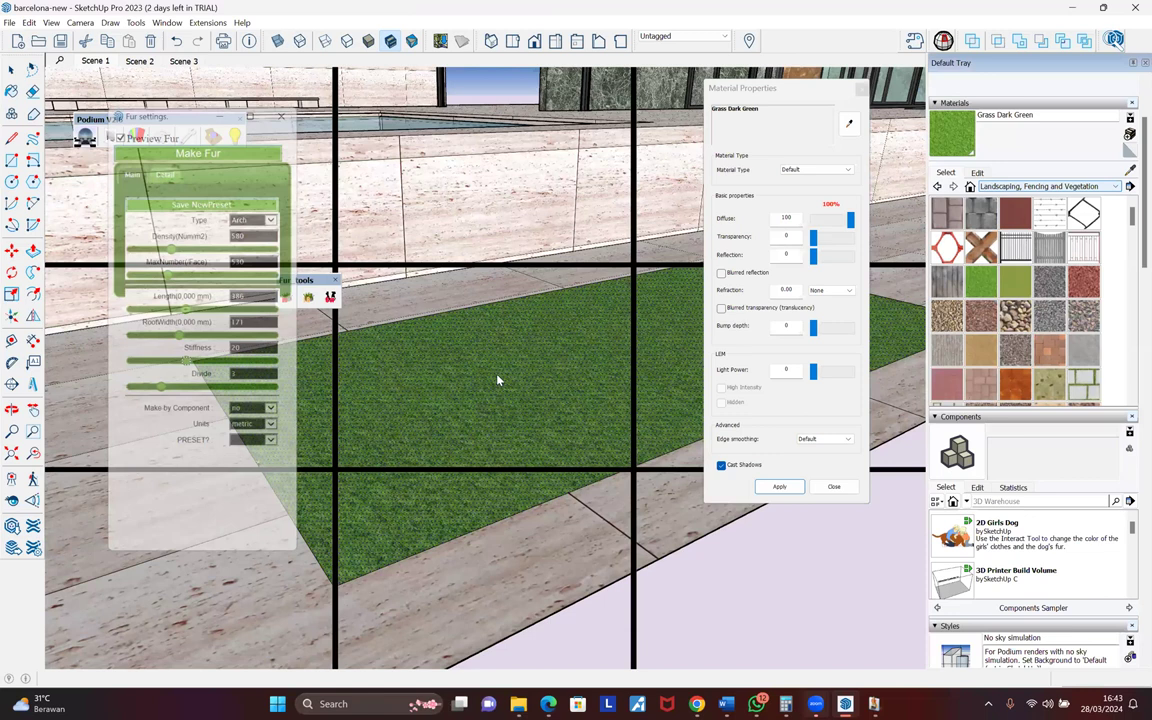
{"action": "middle_click_drag", "start_coordinate": [477, 548], "coordinate": [524, 705]}
{"action": "left_click", "coordinate": [523, 704]}
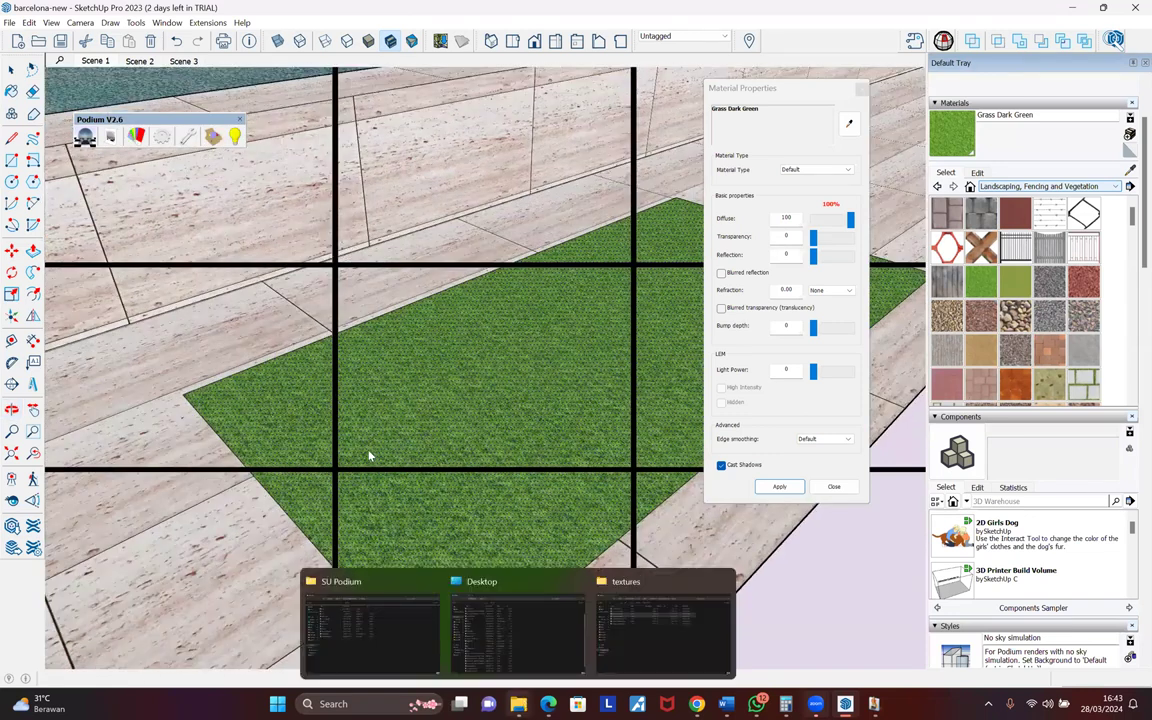
- Open fur_en_v2.1.0 from File Explorer's Downloads folder, then go back to SketchUp
{"action": "left_click", "coordinate": [662, 633]}
{"action": "left_click", "coordinate": [62, 220]}
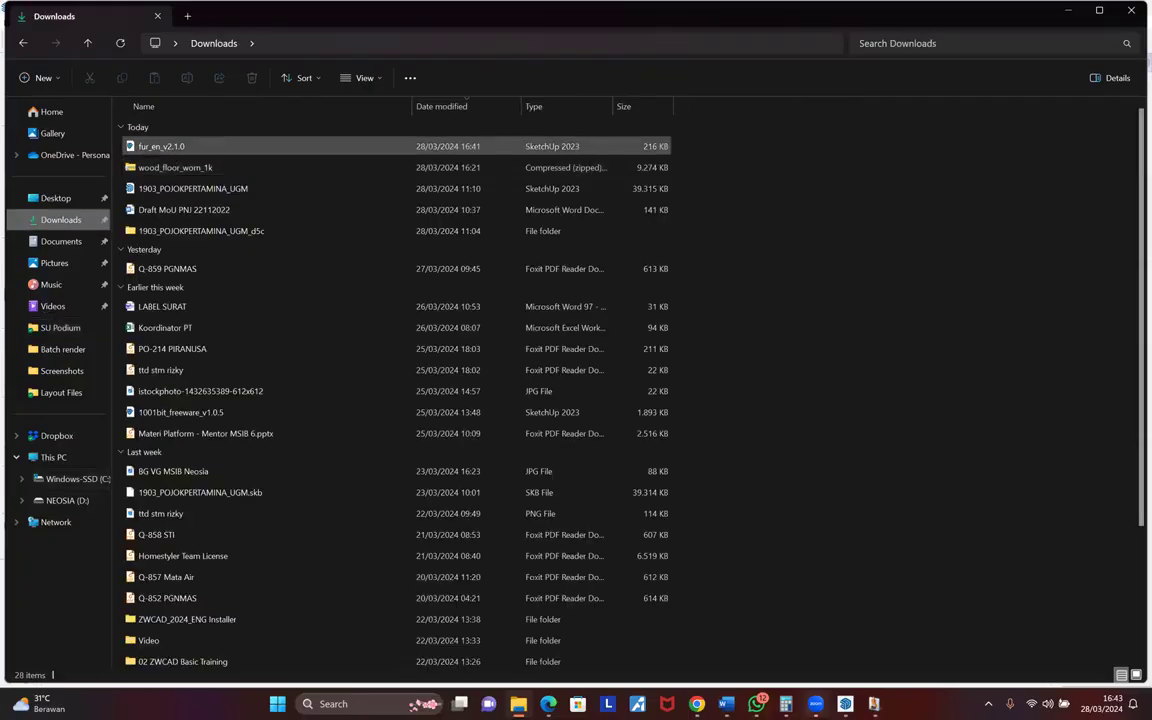
{"action": "double_click", "coordinate": [162, 147]}
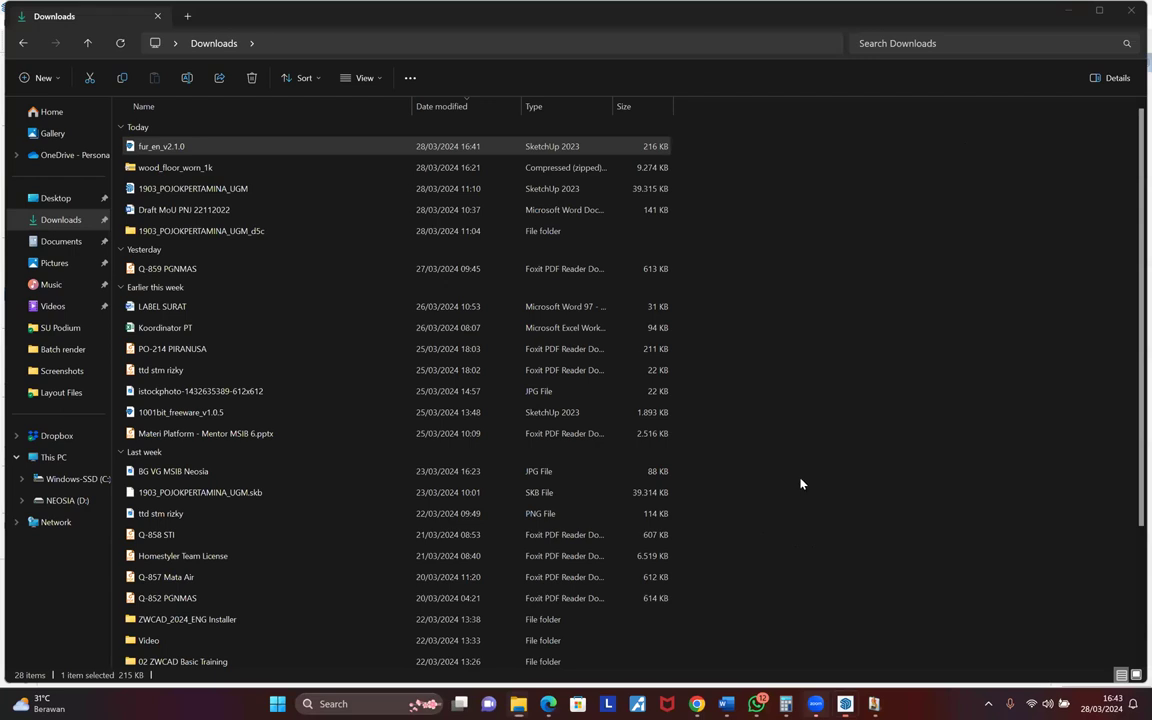
{"action": "left_click", "coordinate": [870, 700]}
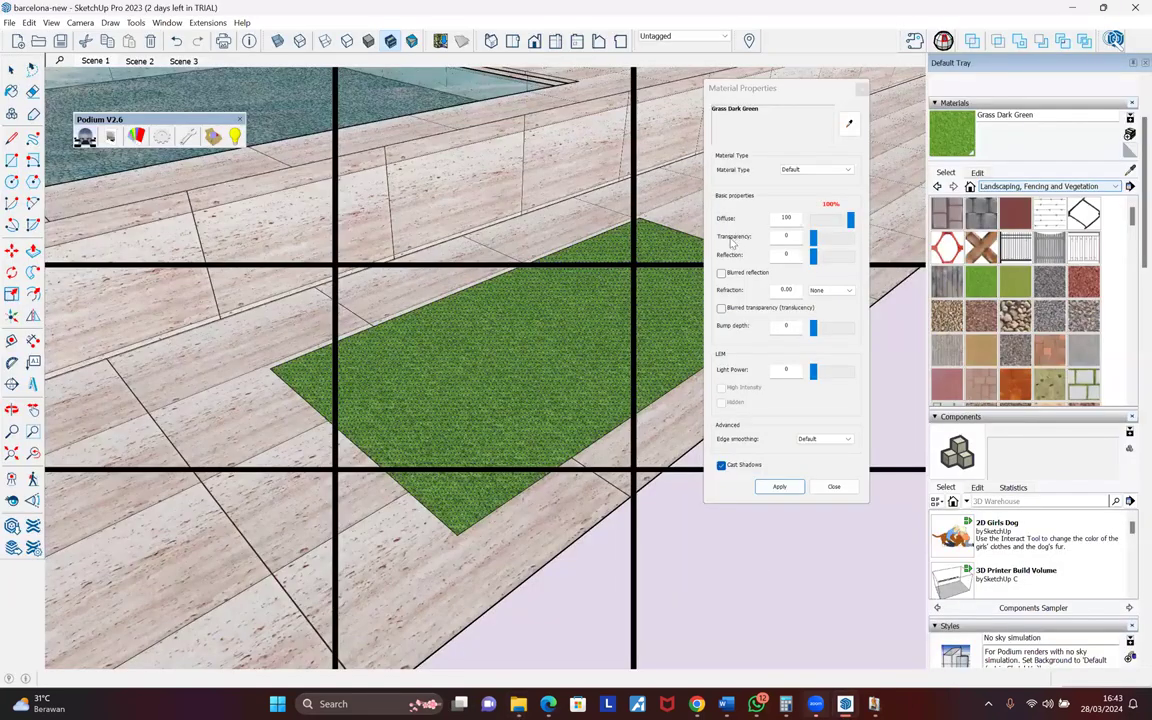
- Close the finished render preview and open the render in the Image Editor
{"action": "key", "text": "space"}
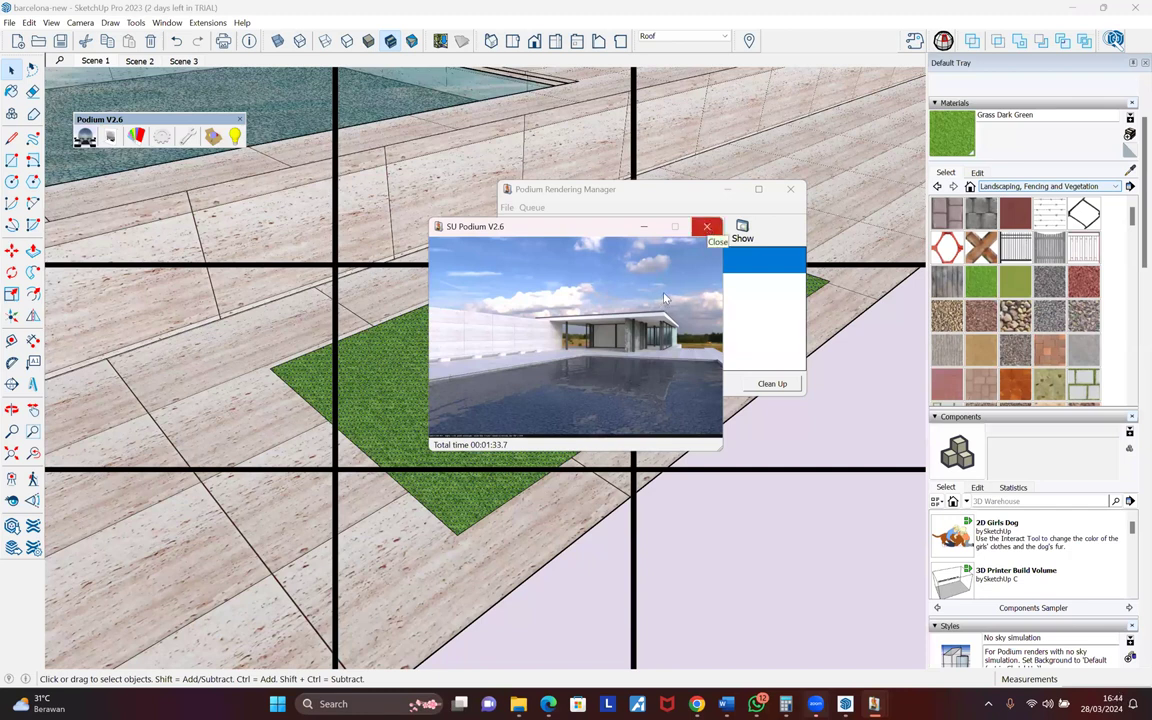
{"action": "left_click", "coordinate": [707, 228]}
{"action": "left_click", "coordinate": [609, 229]}
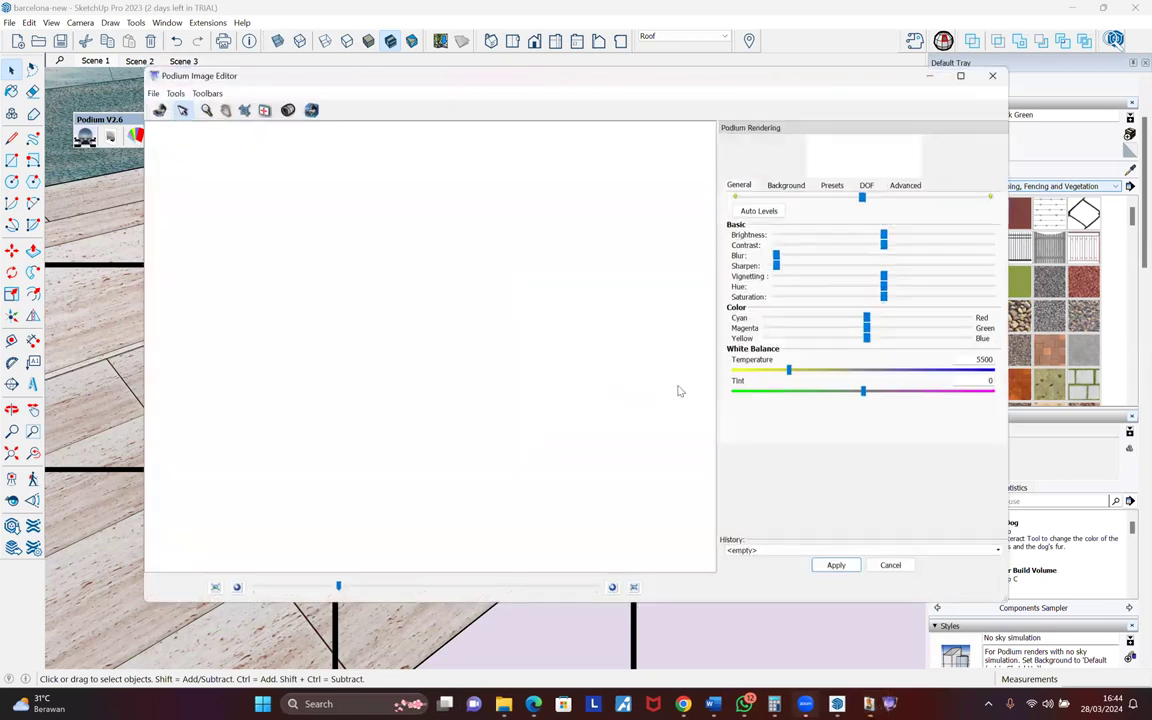
- Increase the render's contrast, warm its temperature to 6398, and apply the adjustments
{"action": "left_click_drag", "start_coordinate": [857, 204], "coordinate": [888, 248]}
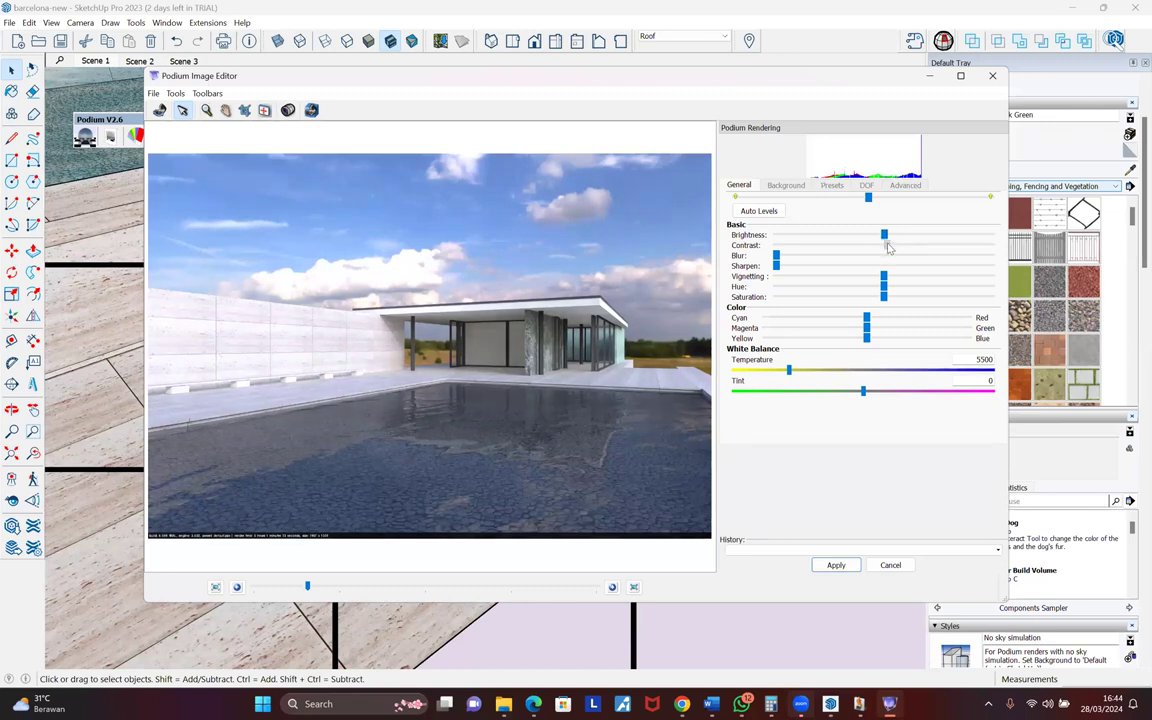
{"action": "left_click_drag", "start_coordinate": [888, 248], "coordinate": [892, 245]}
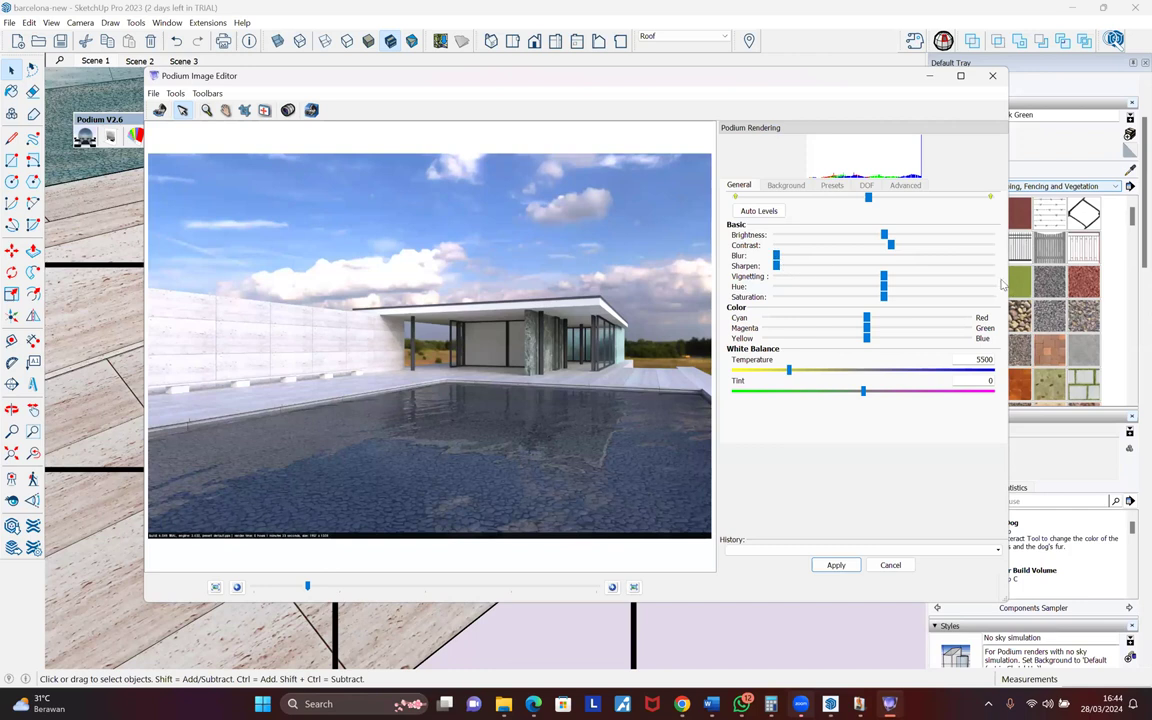
{"action": "left_click_drag", "start_coordinate": [789, 371], "coordinate": [861, 391]}
{"action": "left_click", "coordinate": [836, 565]}
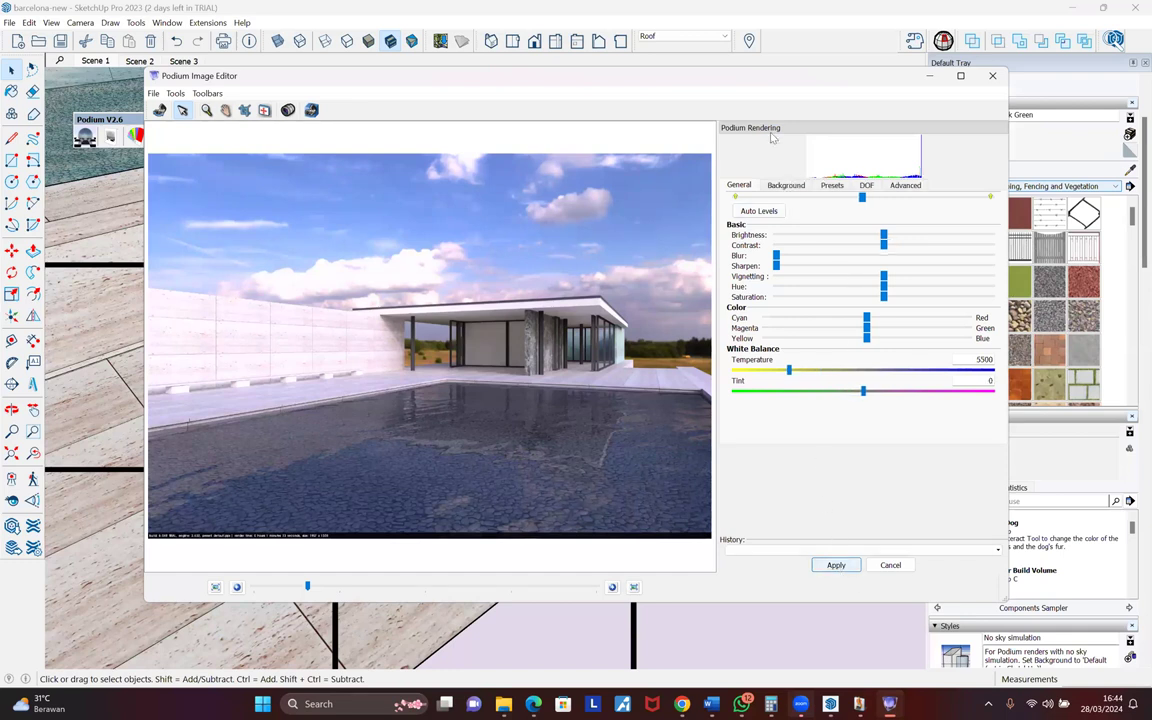
{"action": "left_click", "coordinate": [786, 185]}
- Cancel loading an overlay image and reposition the Image Editor beside the render queue
{"action": "left_click", "coordinate": [757, 245]}
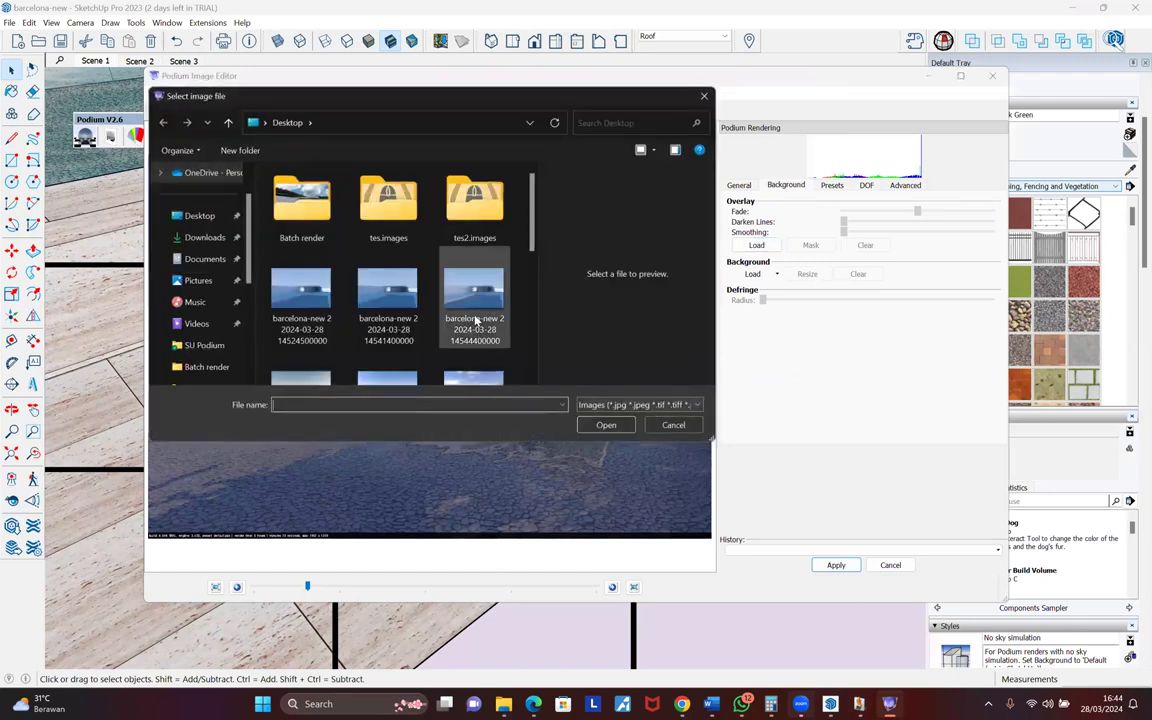
{"action": "scroll", "coordinate": [476, 320], "scroll_direction": "down", "scroll_amount": 5}
{"action": "left_click", "coordinate": [673, 425]}
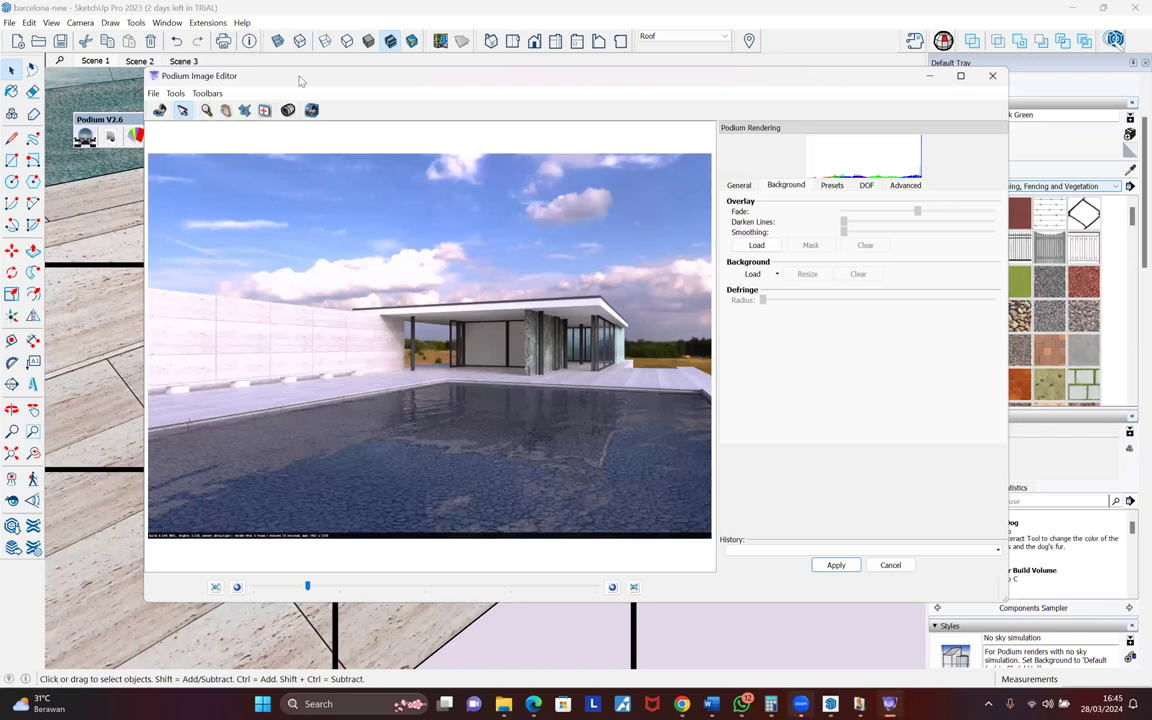
{"action": "left_click_drag", "start_coordinate": [555, 76], "coordinate": [599, 327]}
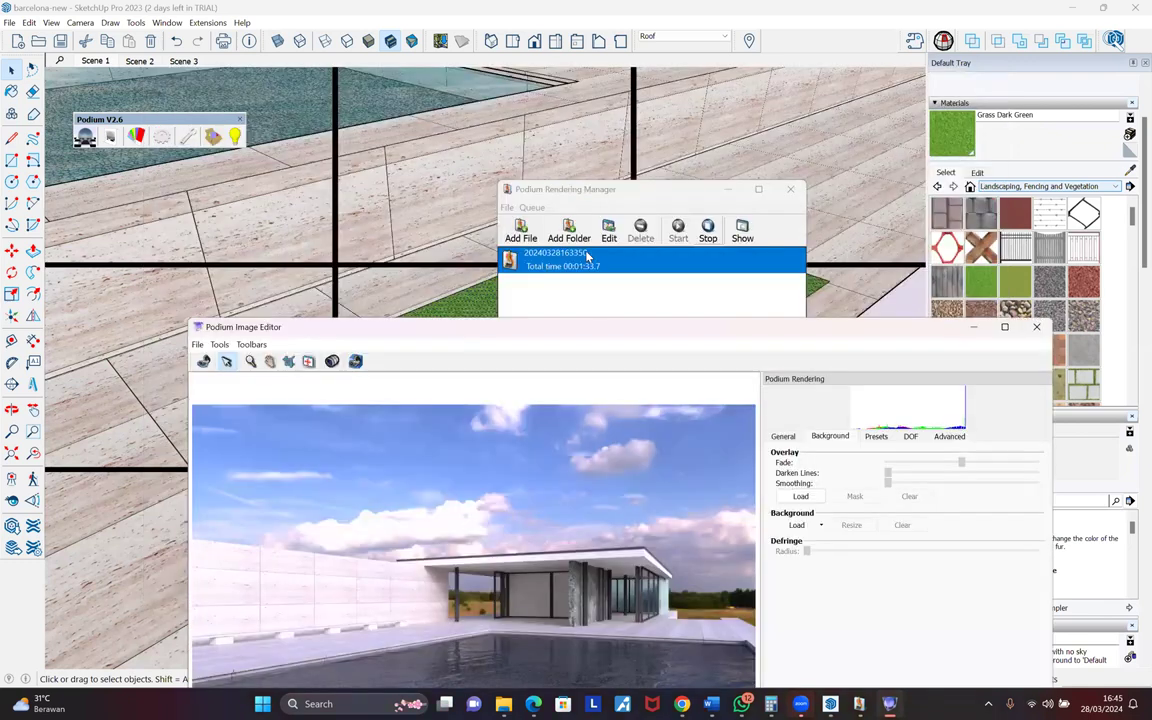
{"action": "left_click", "coordinate": [548, 212]}
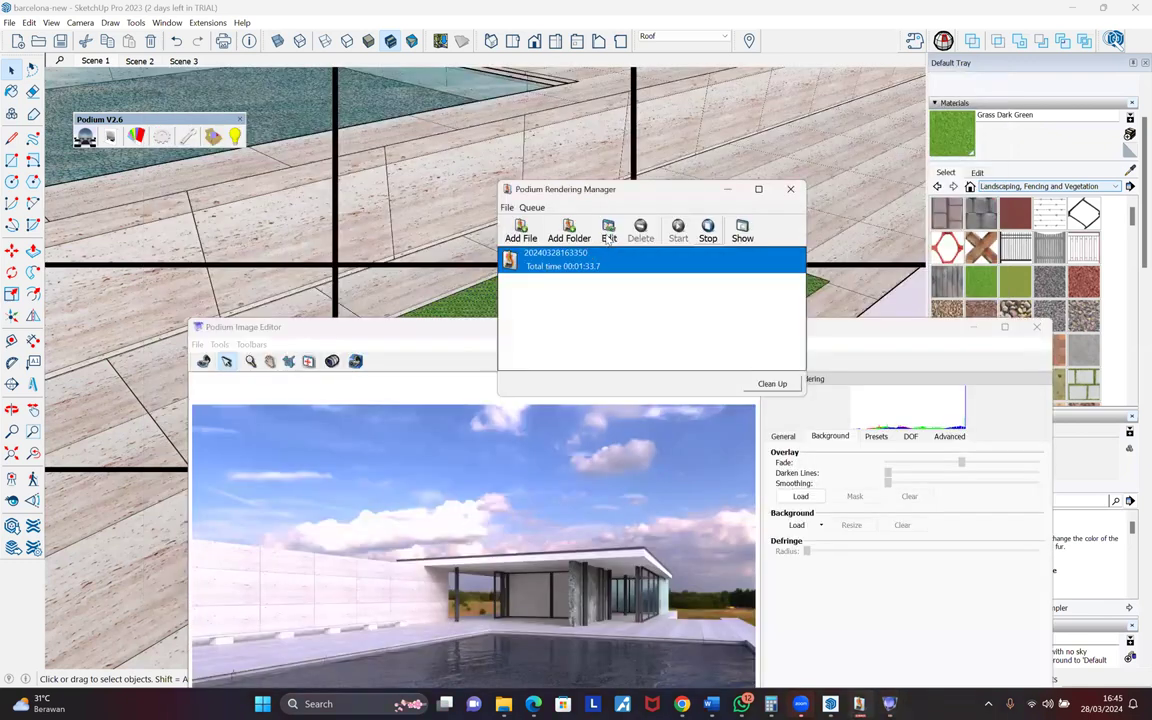
{"action": "left_click", "coordinate": [456, 321]}
{"action": "left_click_drag", "start_coordinate": [461, 324], "coordinate": [437, 113]}
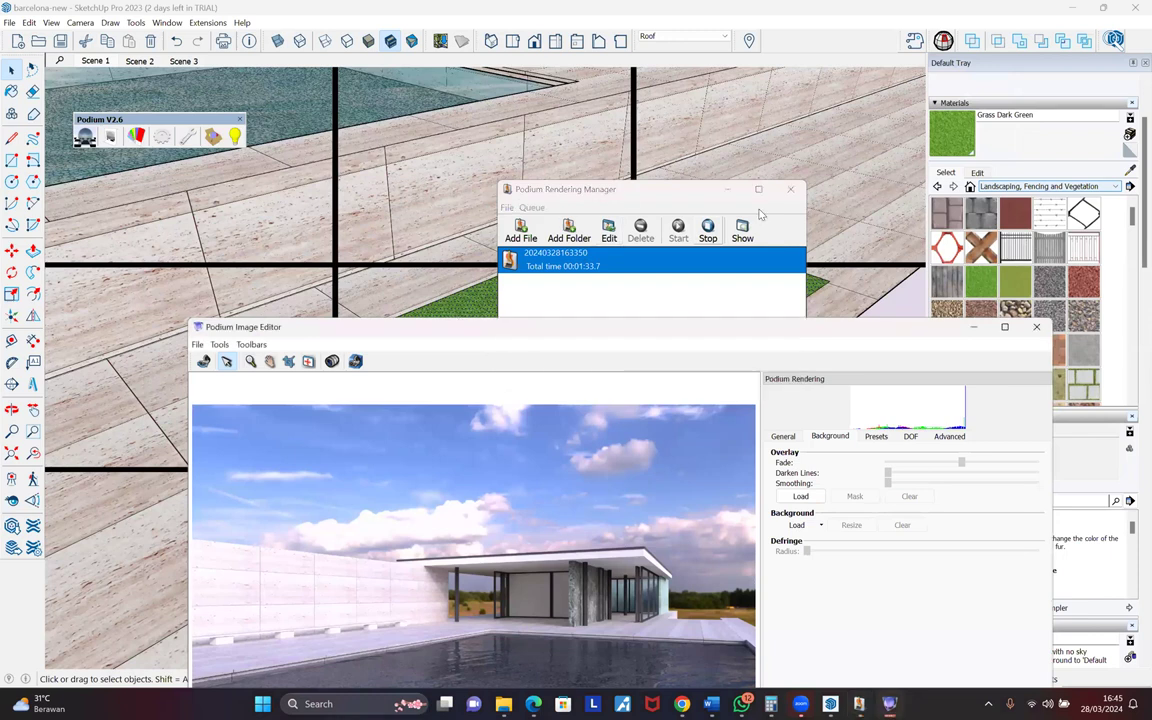
- Preview the Nick's, Desaturate, Sunrise and Cloudy presets, then discard them and show DOF settings
{"action": "left_click", "coordinate": [855, 226]}
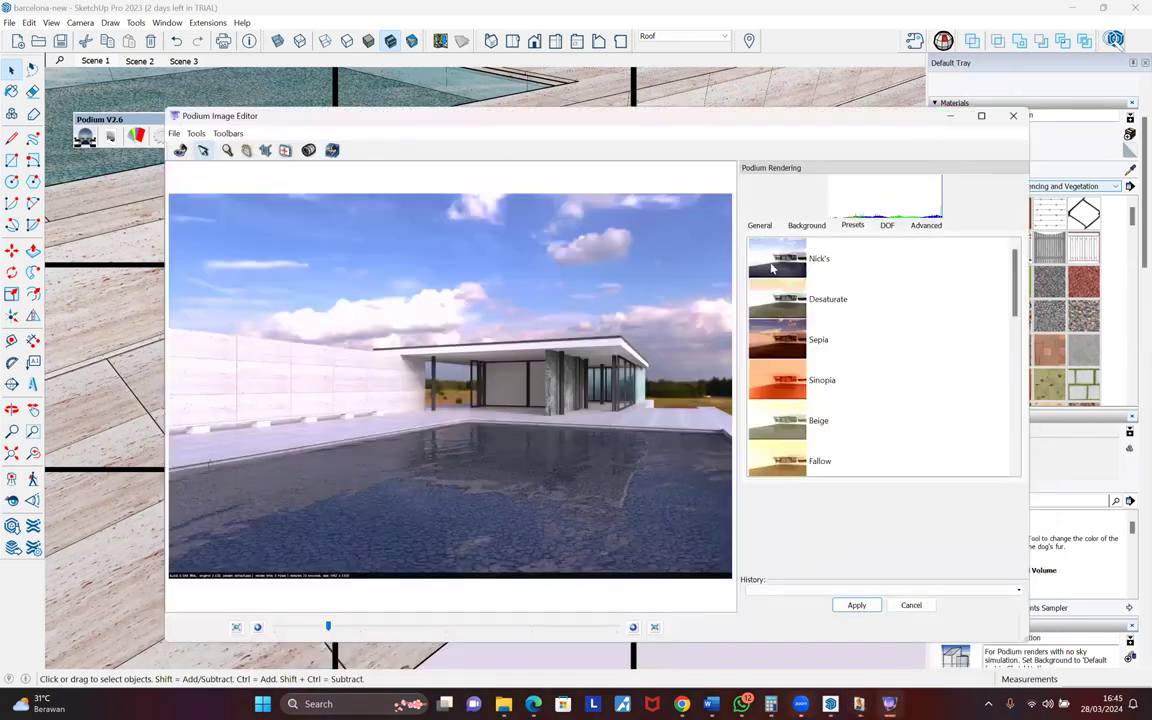
{"action": "left_click", "coordinate": [774, 275]}
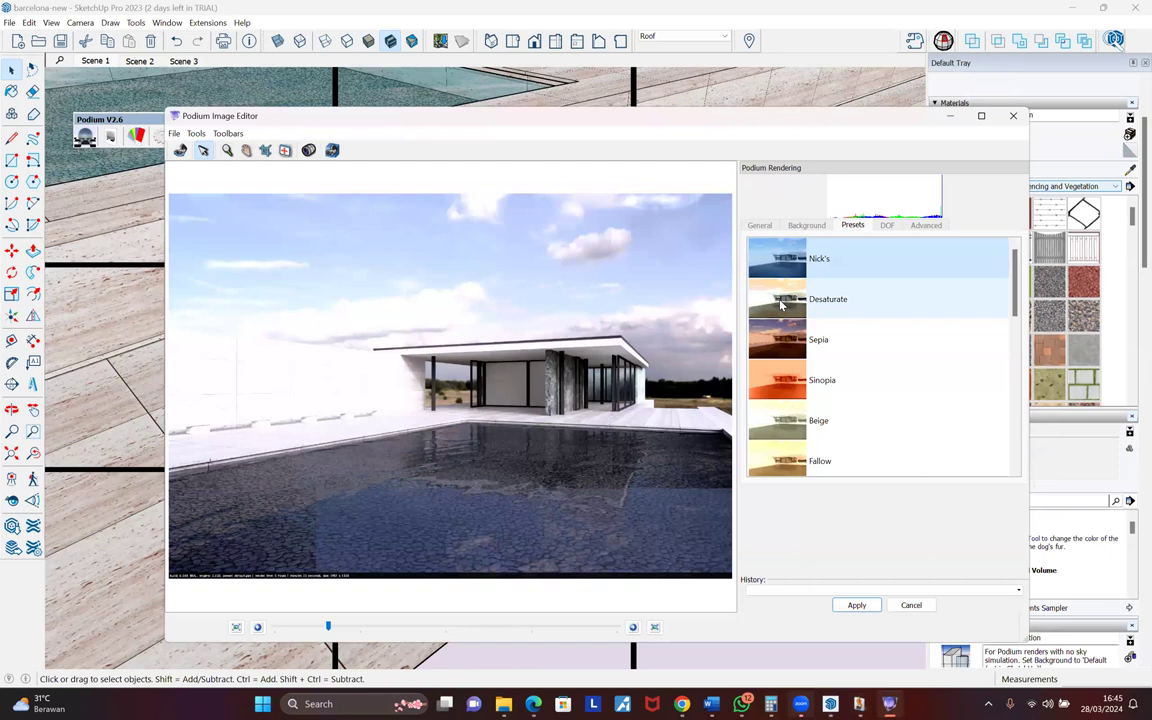
{"action": "left_click", "coordinate": [781, 305]}
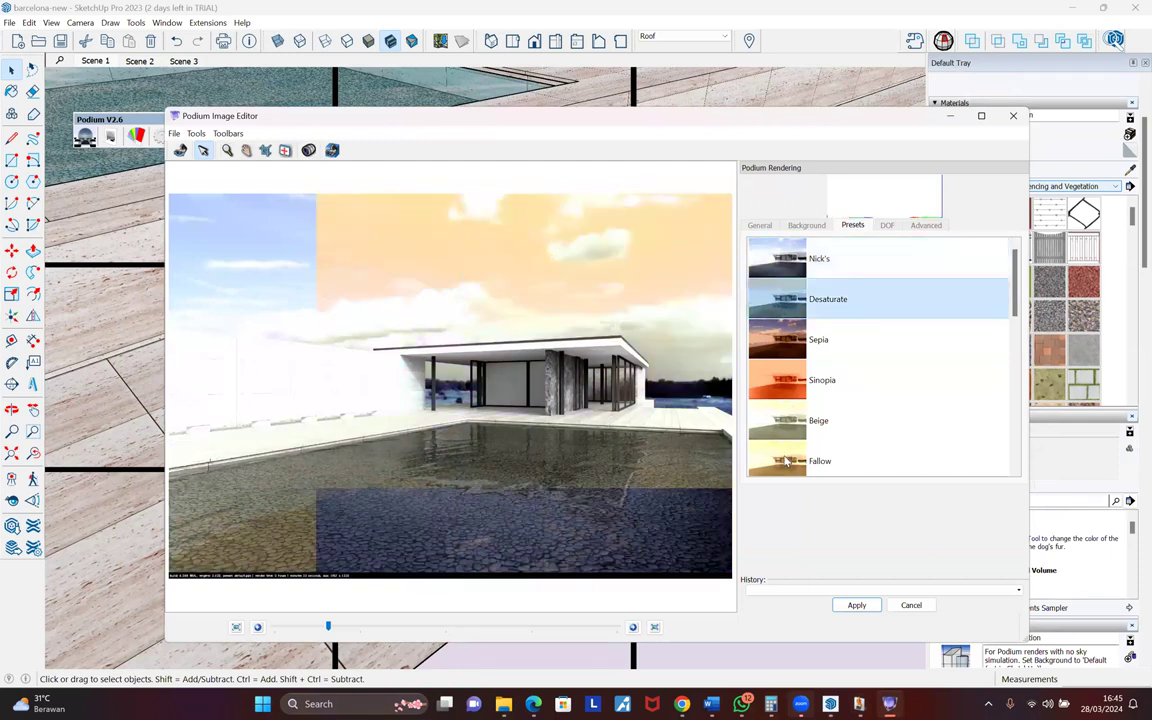
{"action": "scroll", "coordinate": [783, 353], "scroll_direction": "down", "scroll_amount": 5}
{"action": "left_click", "coordinate": [781, 390]}
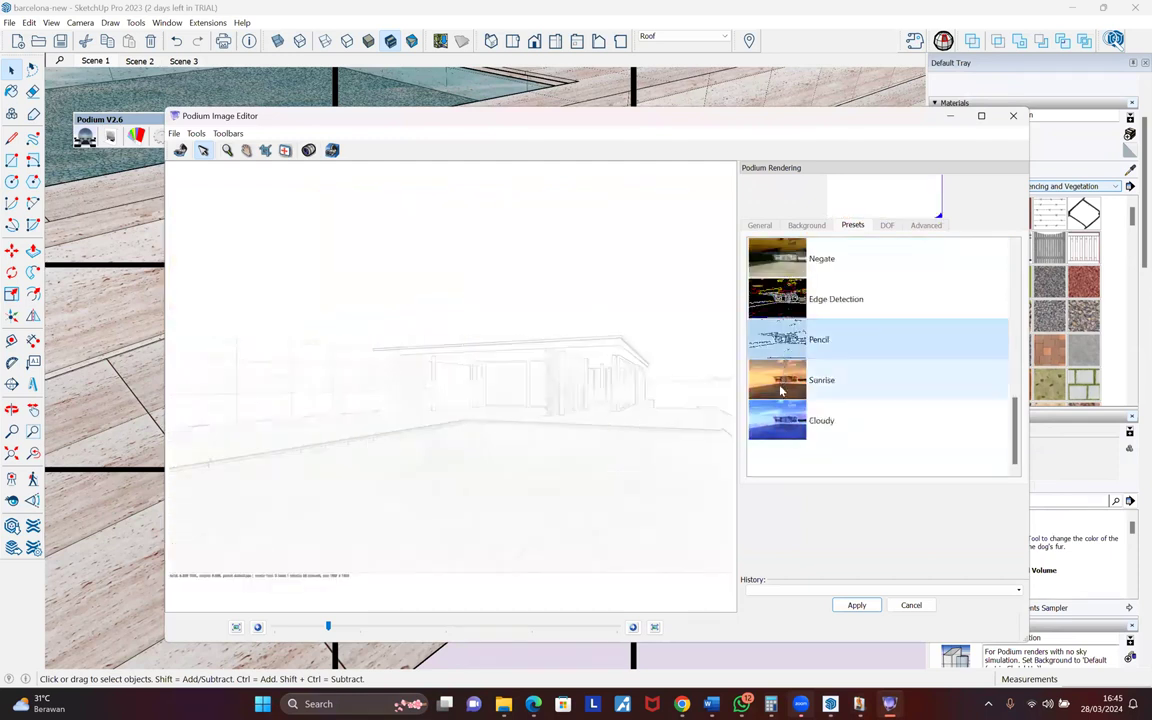
{"action": "left_click", "coordinate": [785, 410]}
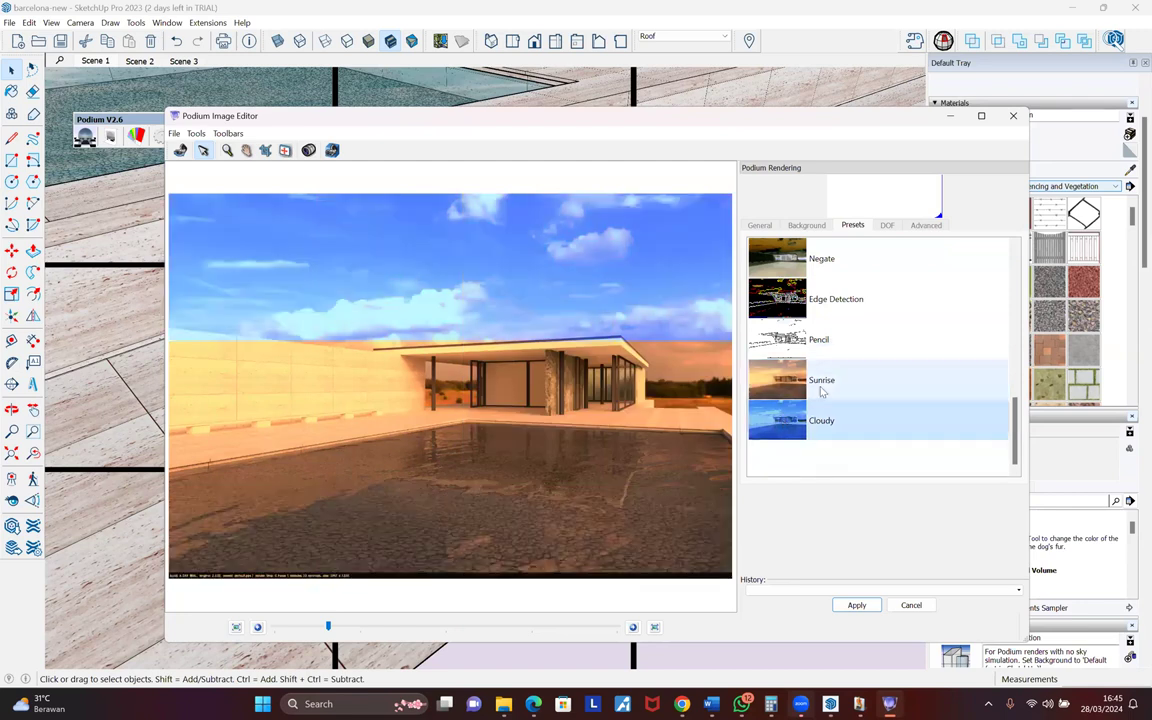
{"action": "scroll", "coordinate": [819, 381], "scroll_direction": "up", "scroll_amount": 10}
{"action": "left_click", "coordinate": [799, 265]}
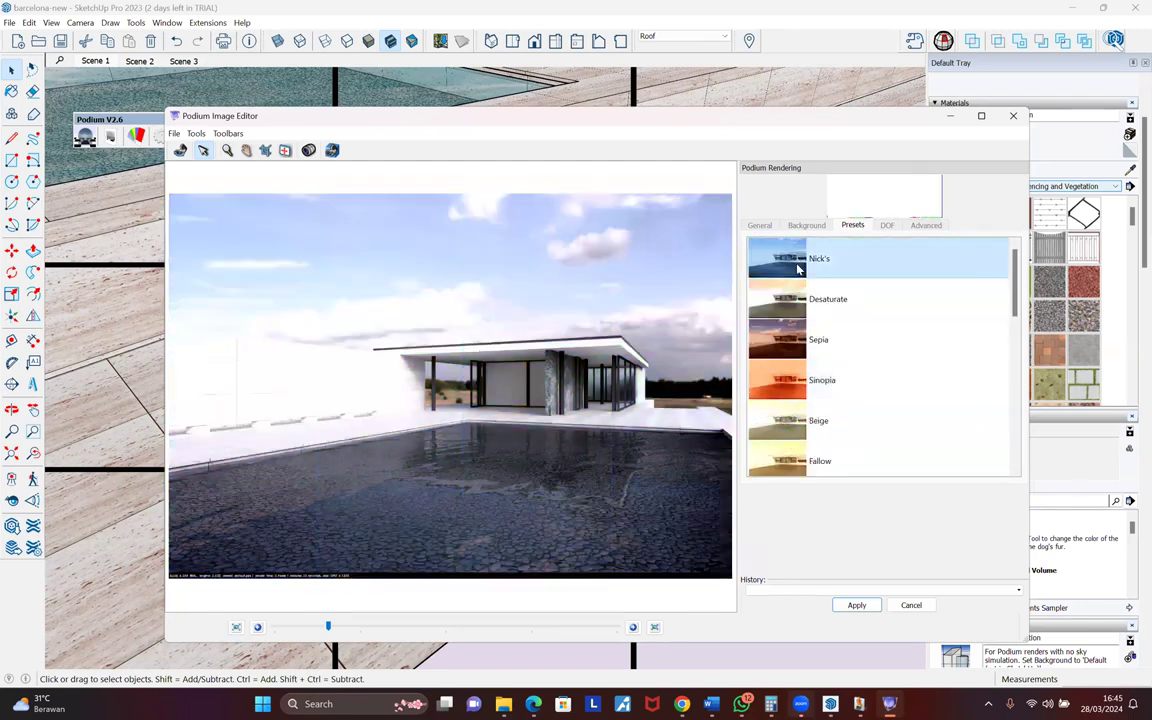
{"action": "left_click", "coordinate": [911, 605]}
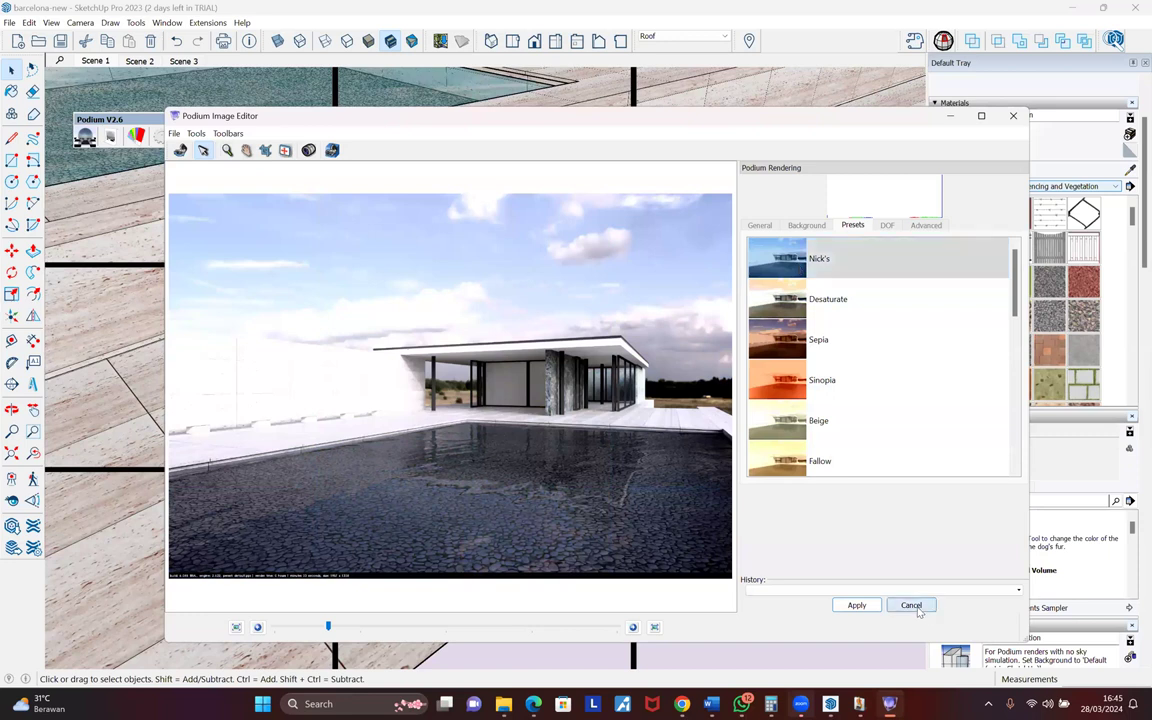
{"action": "left_click", "coordinate": [889, 227]}
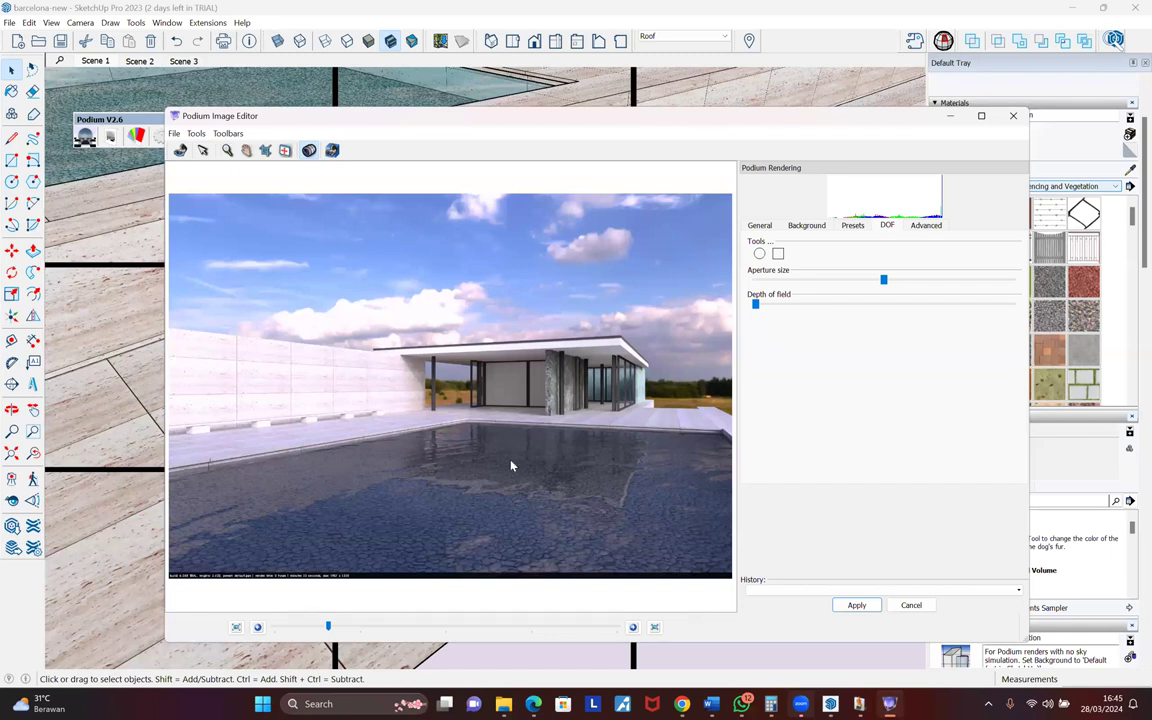
- Draw an enlarged circular focus area over the house, reduce aperture size, and increase depth of field
{"action": "left_click", "coordinate": [757, 254]}
{"action": "left_click_drag", "start_coordinate": [477, 342], "coordinate": [654, 483]}
{"action": "left_click_drag", "start_coordinate": [477, 342], "coordinate": [363, 231]}
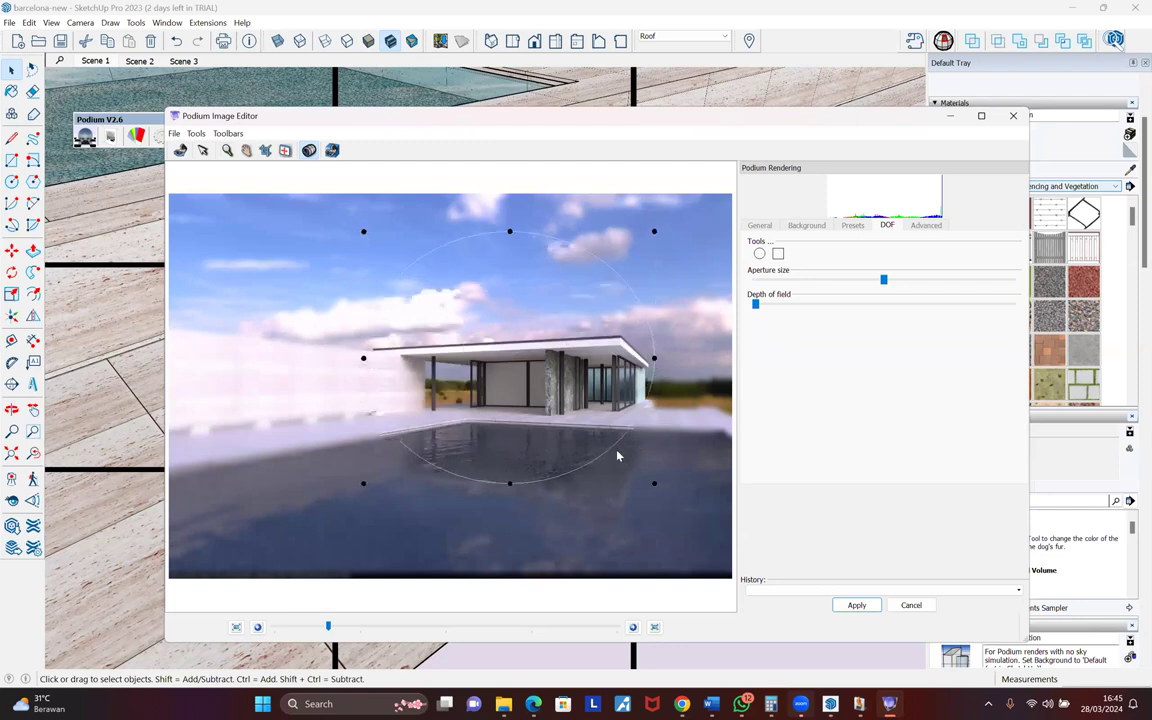
{"action": "left_click_drag", "start_coordinate": [655, 484], "coordinate": [688, 553]}
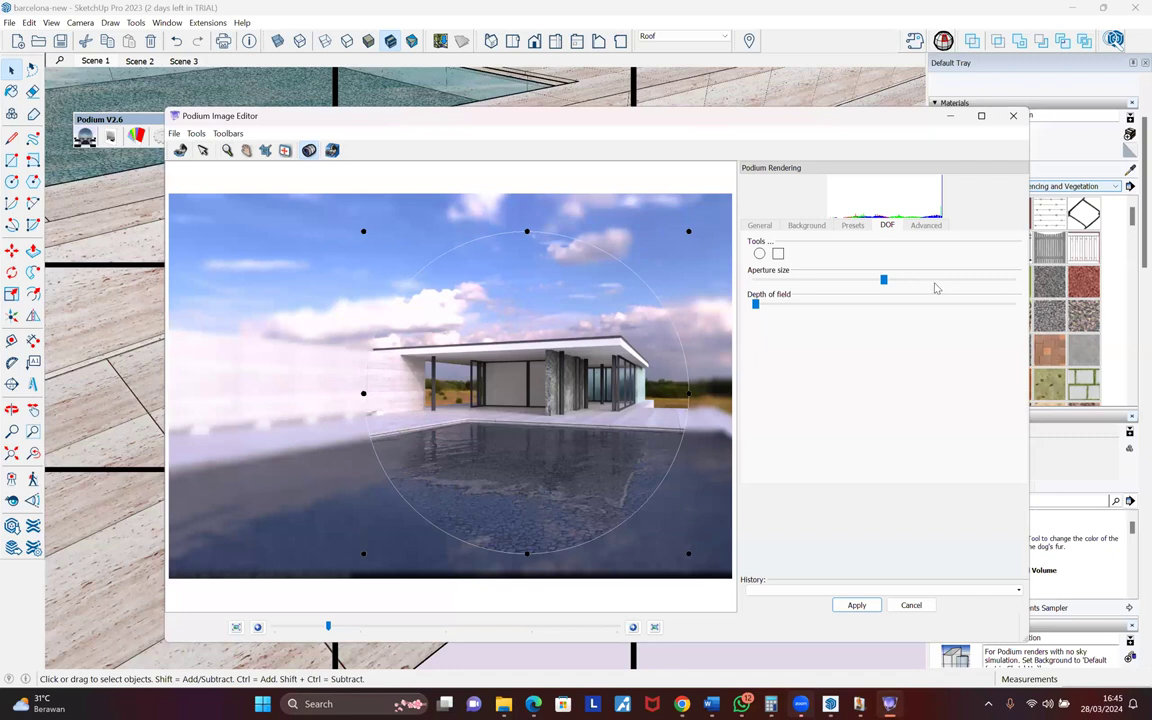
{"action": "left_click_drag", "start_coordinate": [883, 279], "coordinate": [849, 280]}
{"action": "left_click_drag", "start_coordinate": [755, 304], "coordinate": [845, 305]}
{"action": "left_click", "coordinate": [900, 307]}
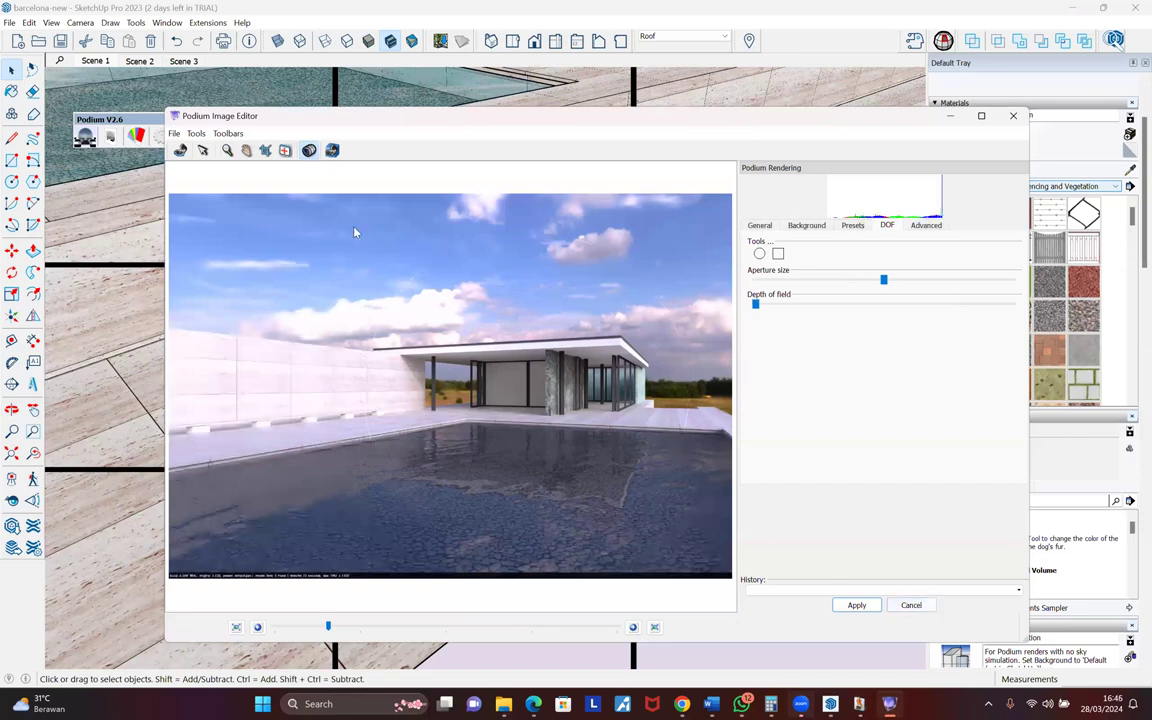
- Save the edited render to the Desktop as the JPG 1111
{"action": "left_click", "coordinate": [174, 133]}
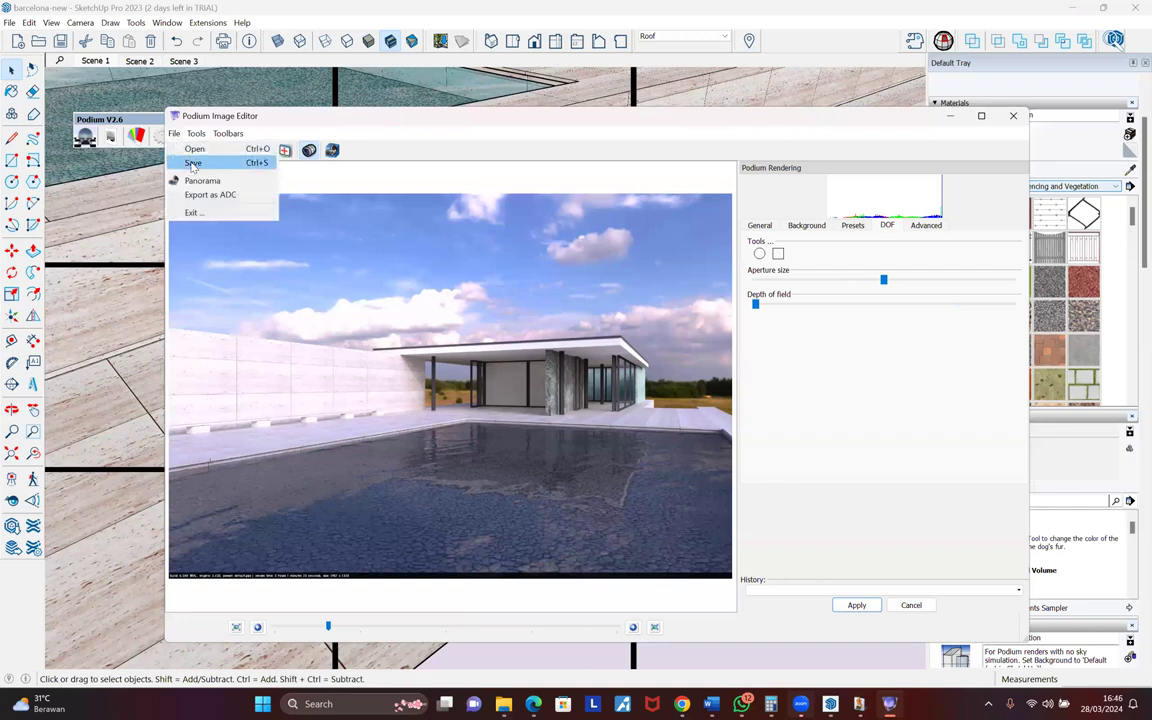
{"action": "left_click", "coordinate": [193, 164]}
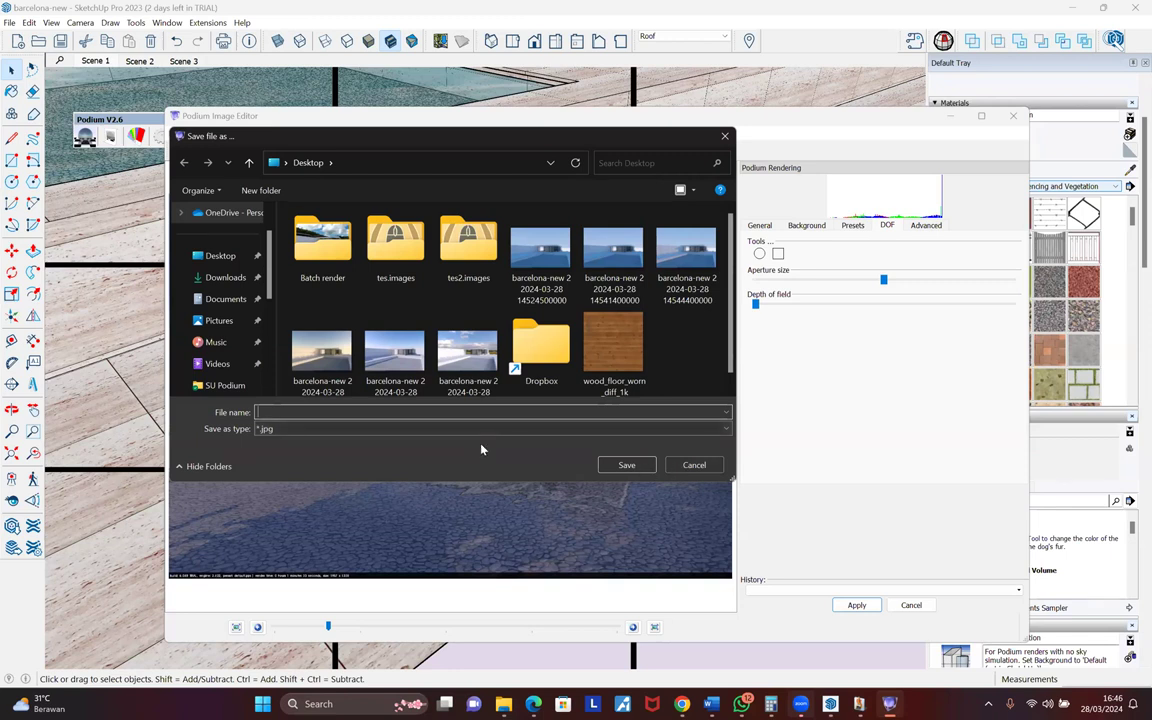
{"action": "type", "text": "1111"}
{"action": "left_click", "coordinate": [626, 465]}
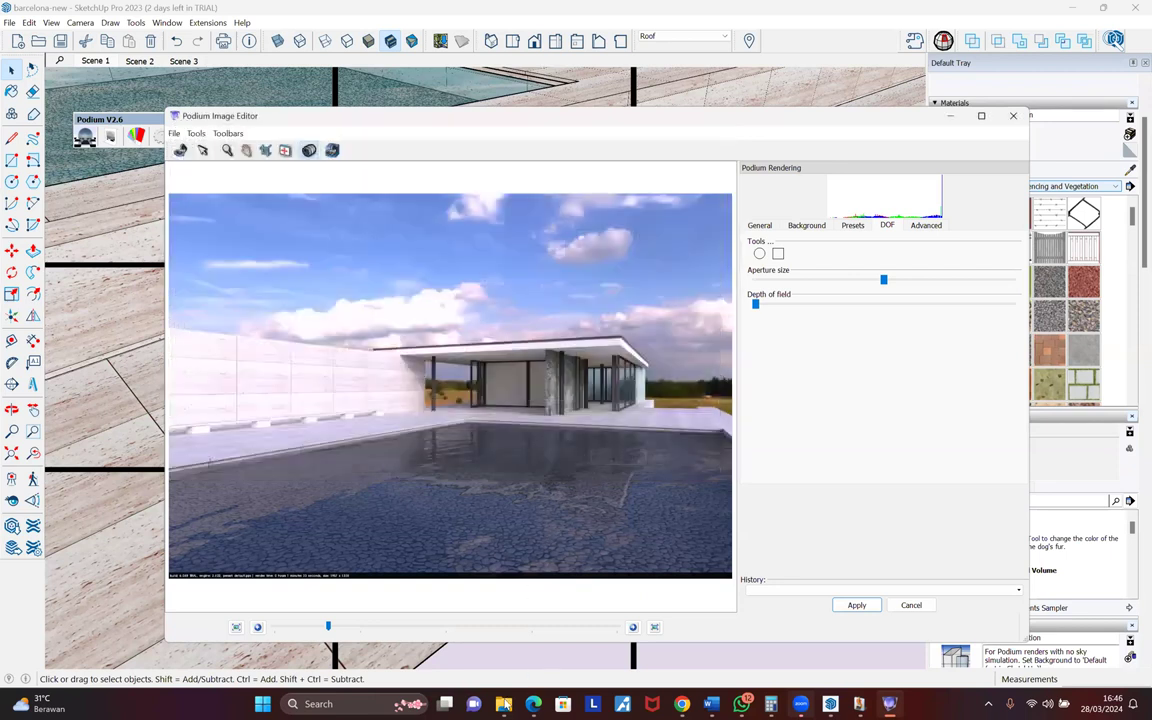
- Open 1111 from the Desktop folder and zoom around the render's pavilion, bottom strip and left wall
{"action": "mouse_move", "coordinate": [505, 706]}
{"action": "left_click", "coordinate": [460, 625]}
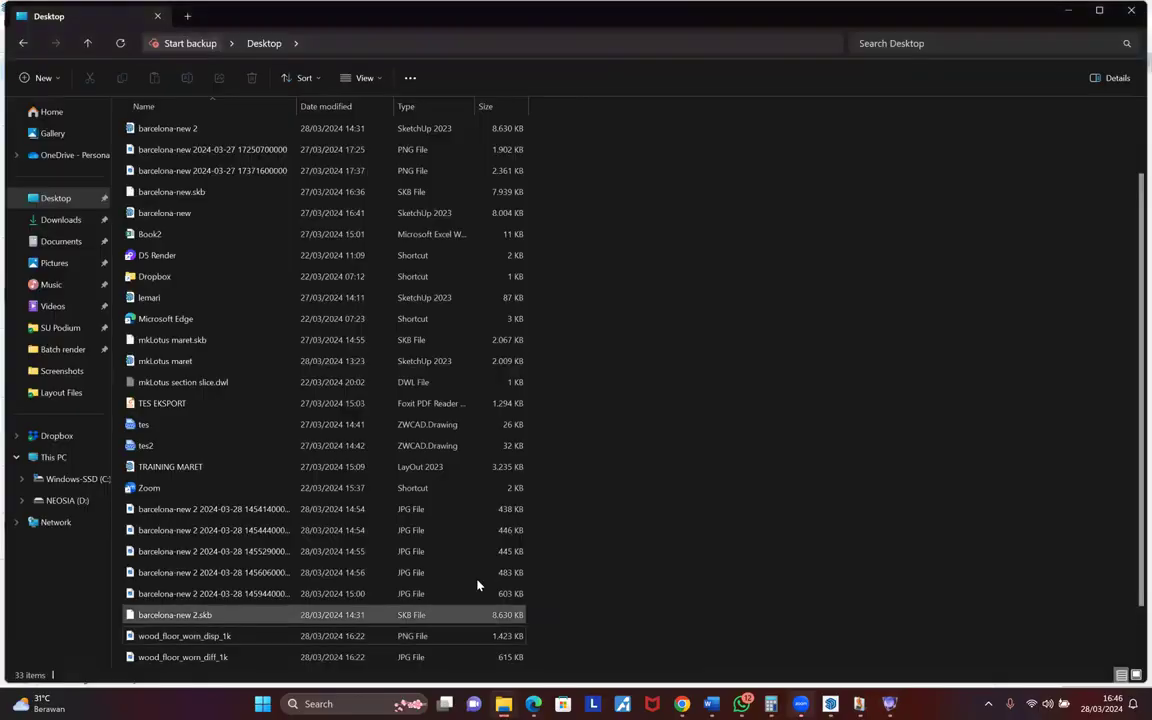
{"action": "scroll", "coordinate": [307, 652], "scroll_direction": "down", "scroll_amount": 1}
{"action": "left_click", "coordinate": [330, 658]}
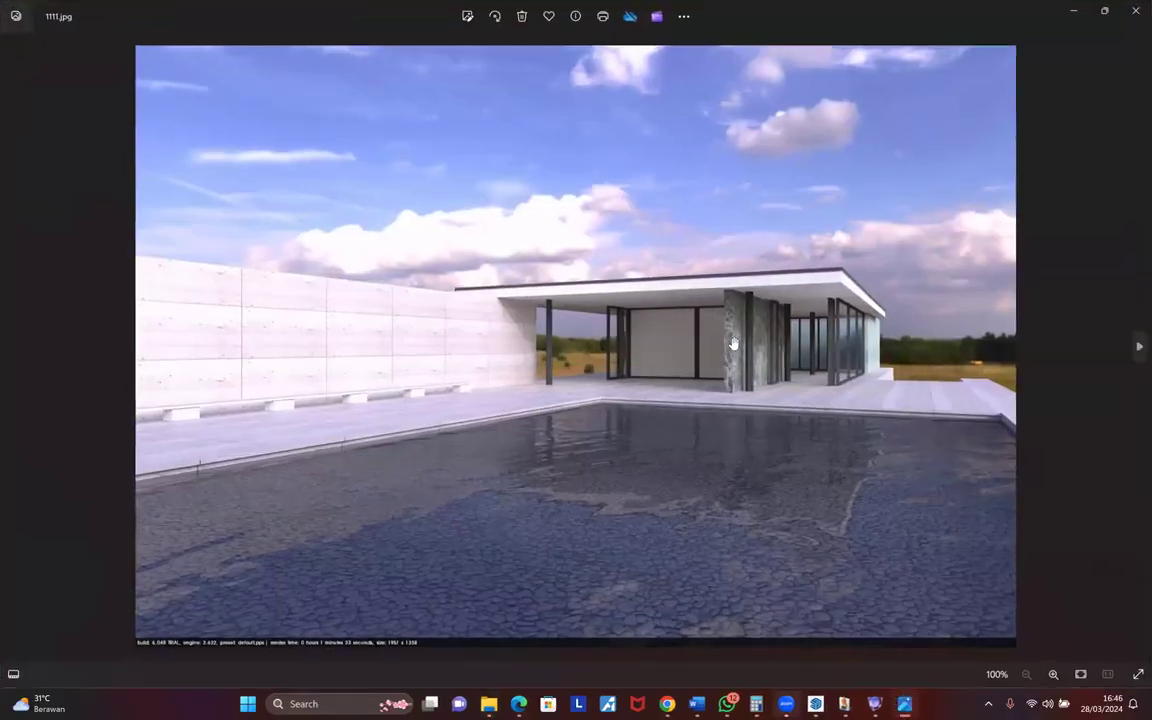
{"action": "scroll", "coordinate": [798, 237], "scroll_direction": "up", "scroll_amount": 2}
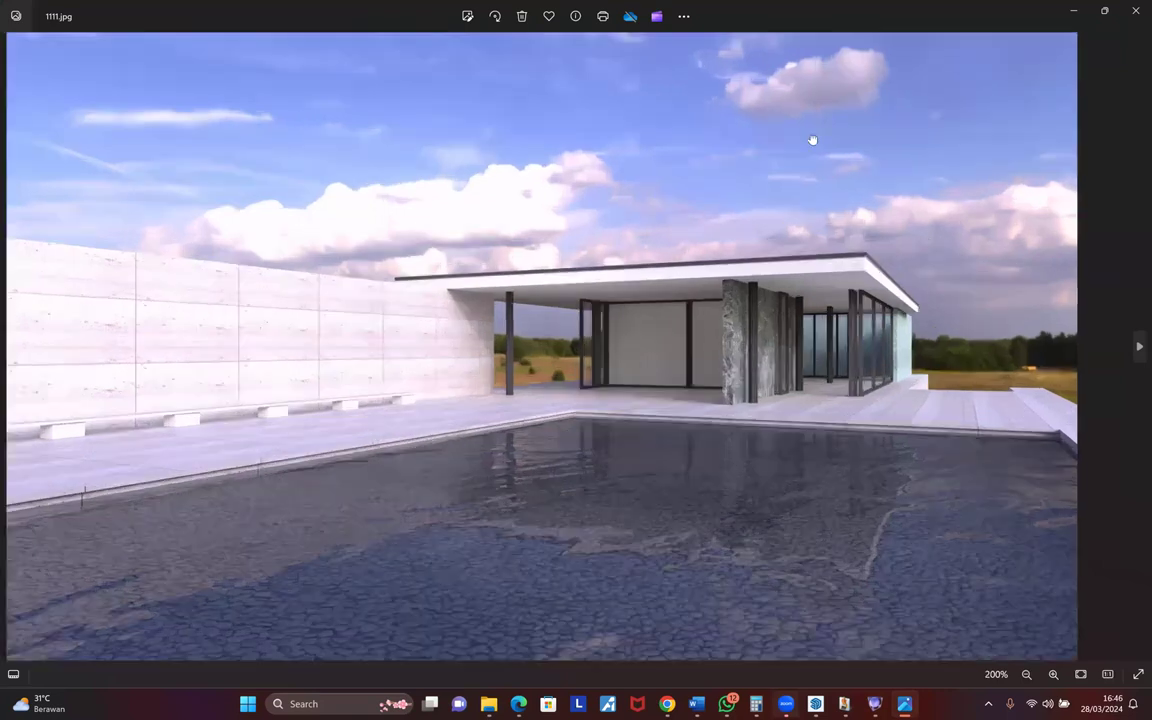
{"action": "left_click_drag", "start_coordinate": [778, 298], "coordinate": [764, 360]}
{"action": "left_click_drag", "start_coordinate": [940, 492], "coordinate": [896, 402]}
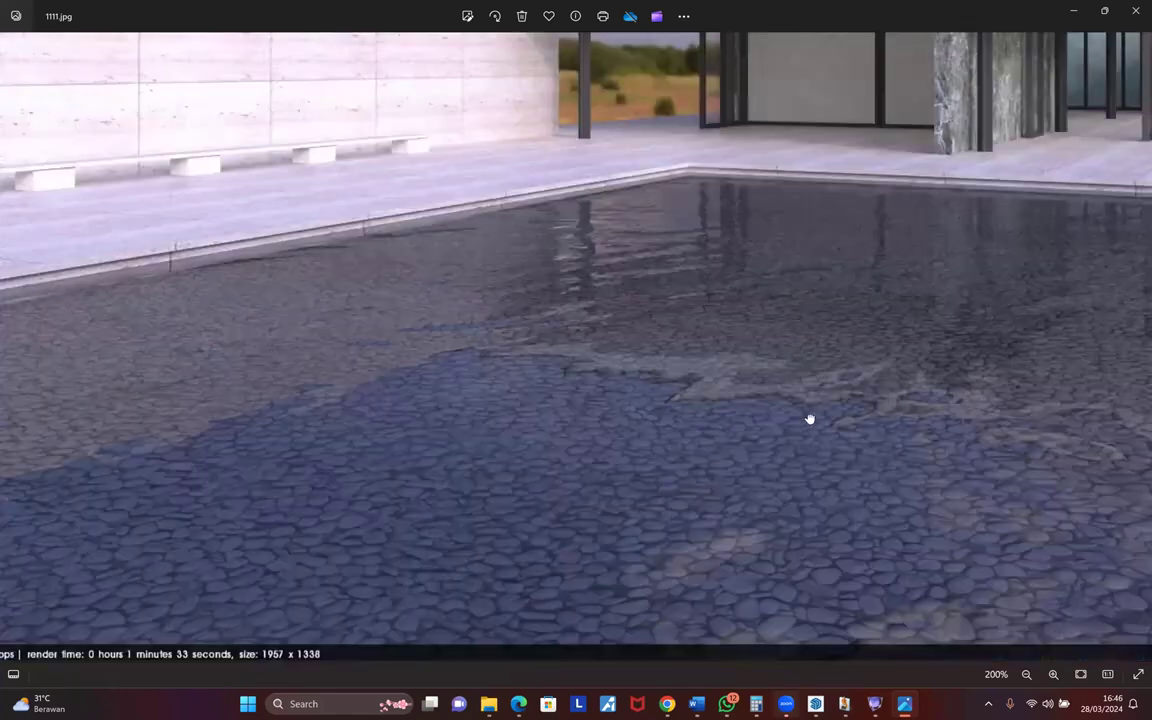
{"action": "left_click_drag", "start_coordinate": [1050, 495], "coordinate": [779, 540]}
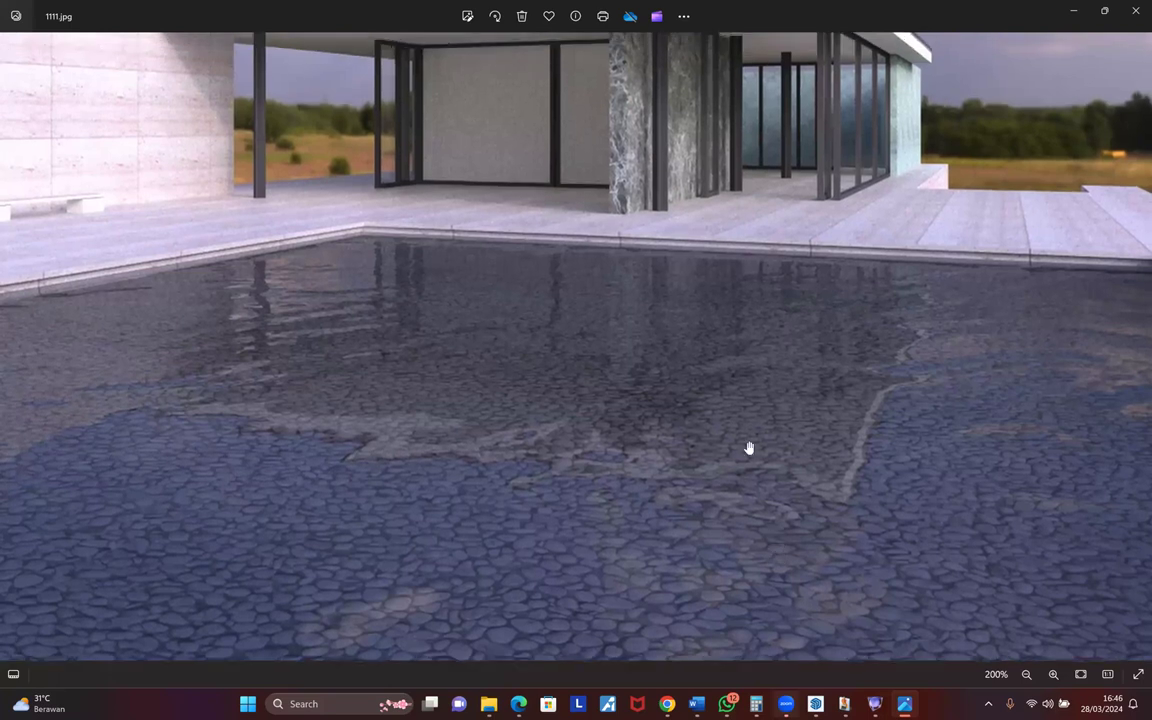
{"action": "scroll", "coordinate": [477, 358], "scroll_direction": "up", "scroll_amount": 3}
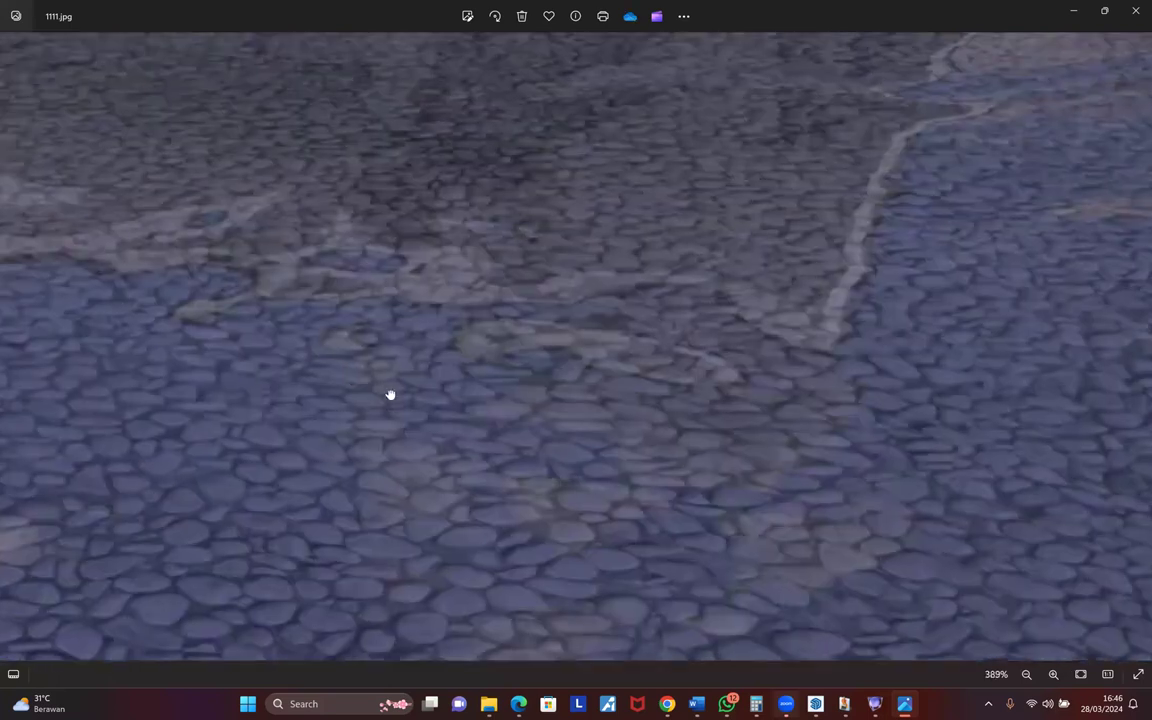
{"action": "scroll", "coordinate": [484, 411], "scroll_direction": "down", "scroll_amount": 3}
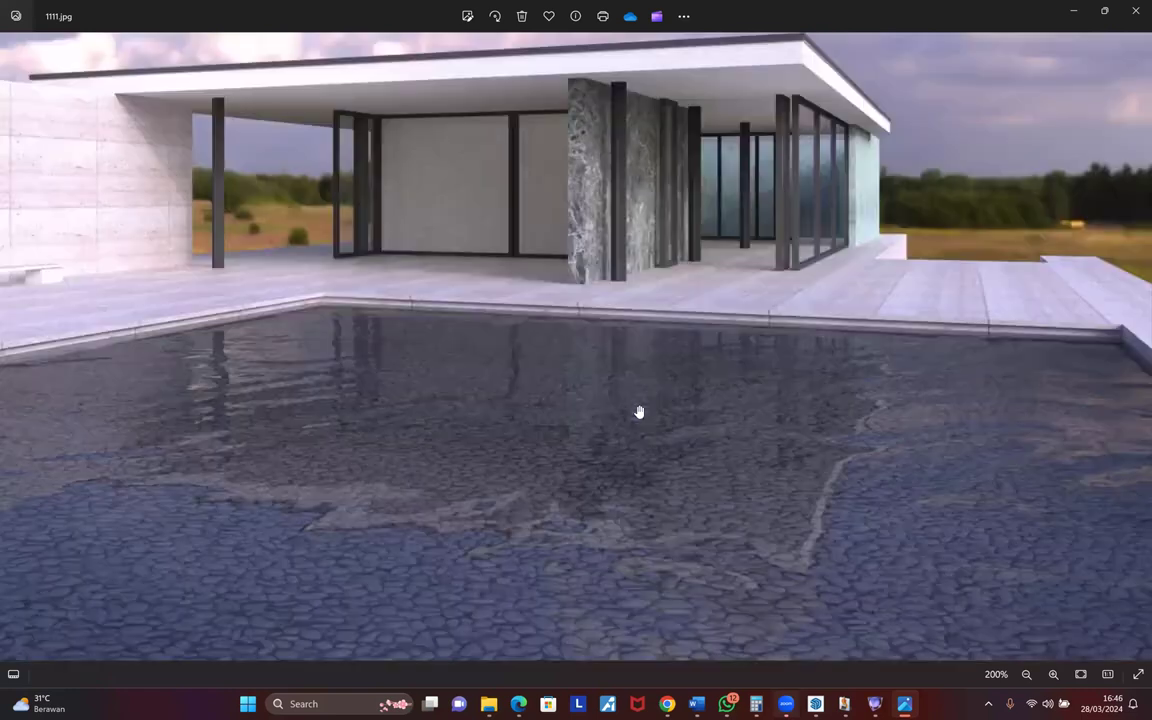
{"action": "left_click_drag", "start_coordinate": [640, 412], "coordinate": [792, 474]}
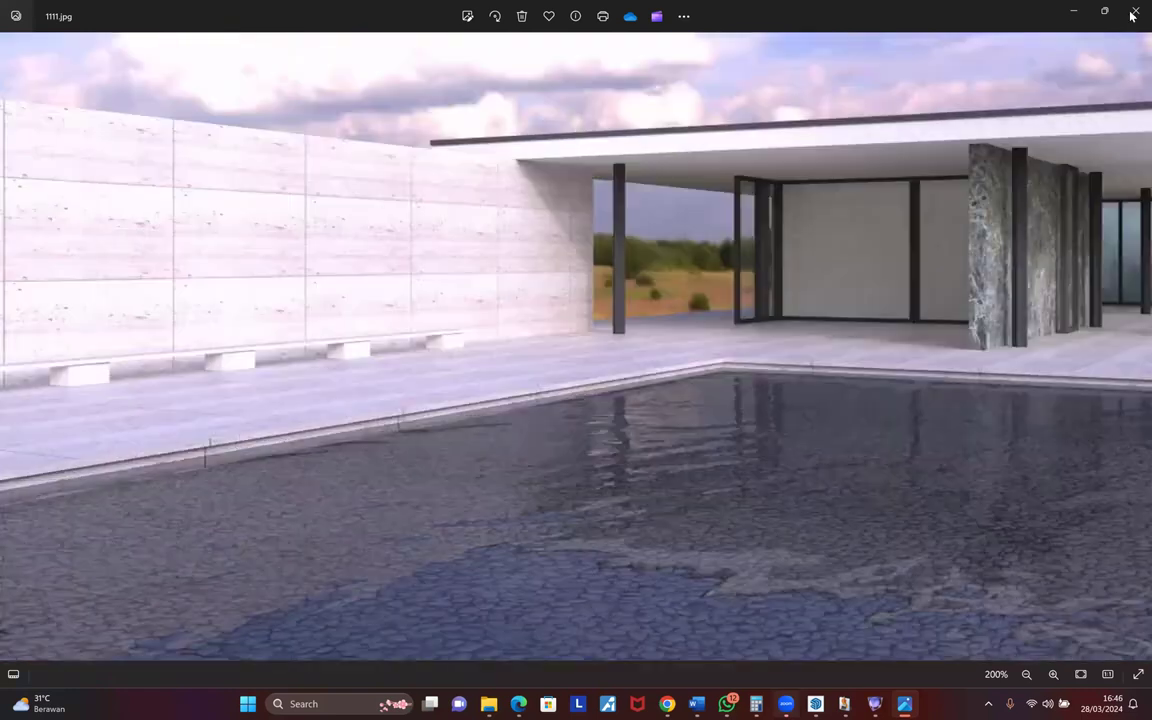
{"action": "scroll", "coordinate": [836, 643], "scroll_direction": "down", "scroll_amount": 4}
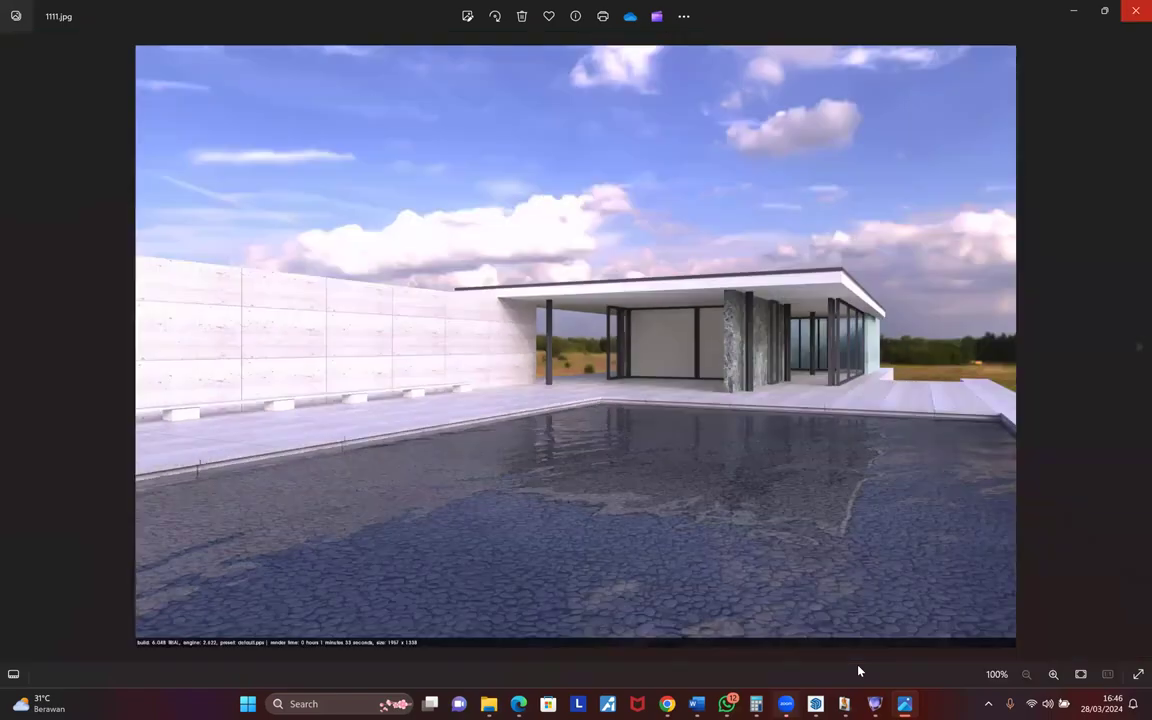
- Close Photos, clear the Desktop selection, and restore the Podium Image Editor
{"action": "left_click", "coordinate": [1136, 10]}
{"action": "left_click", "coordinate": [660, 385]}
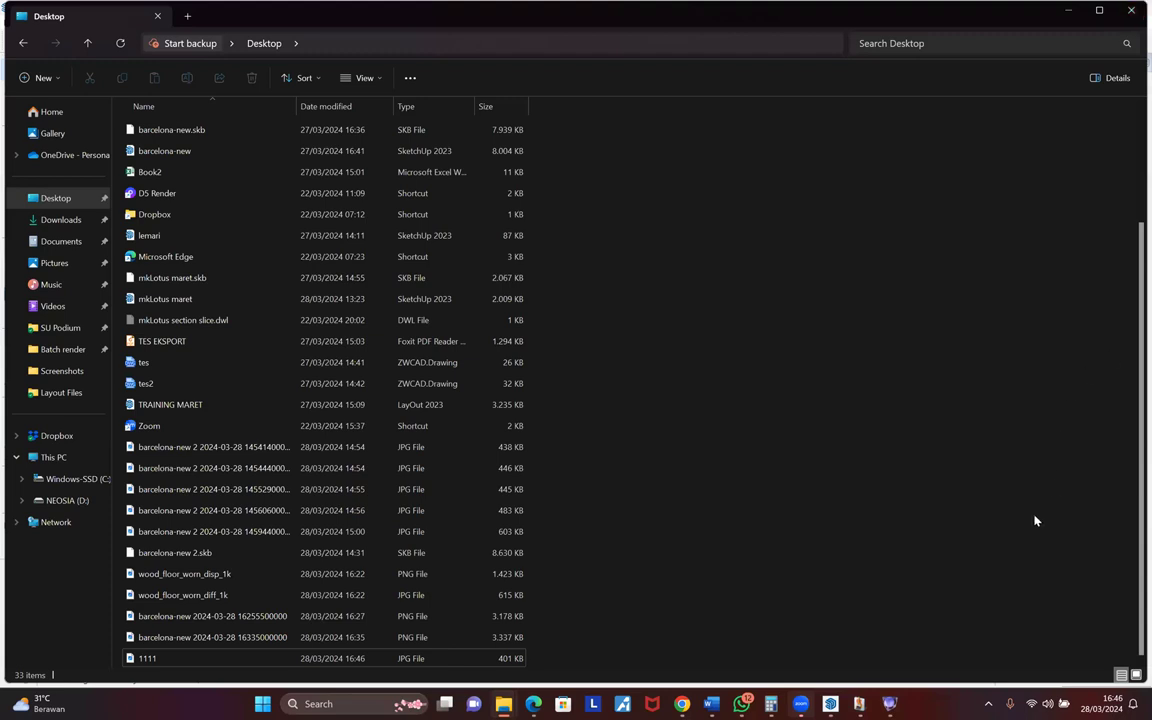
{"action": "mouse_move", "coordinate": [888, 703]}
{"action": "left_click", "coordinate": [877, 668]}
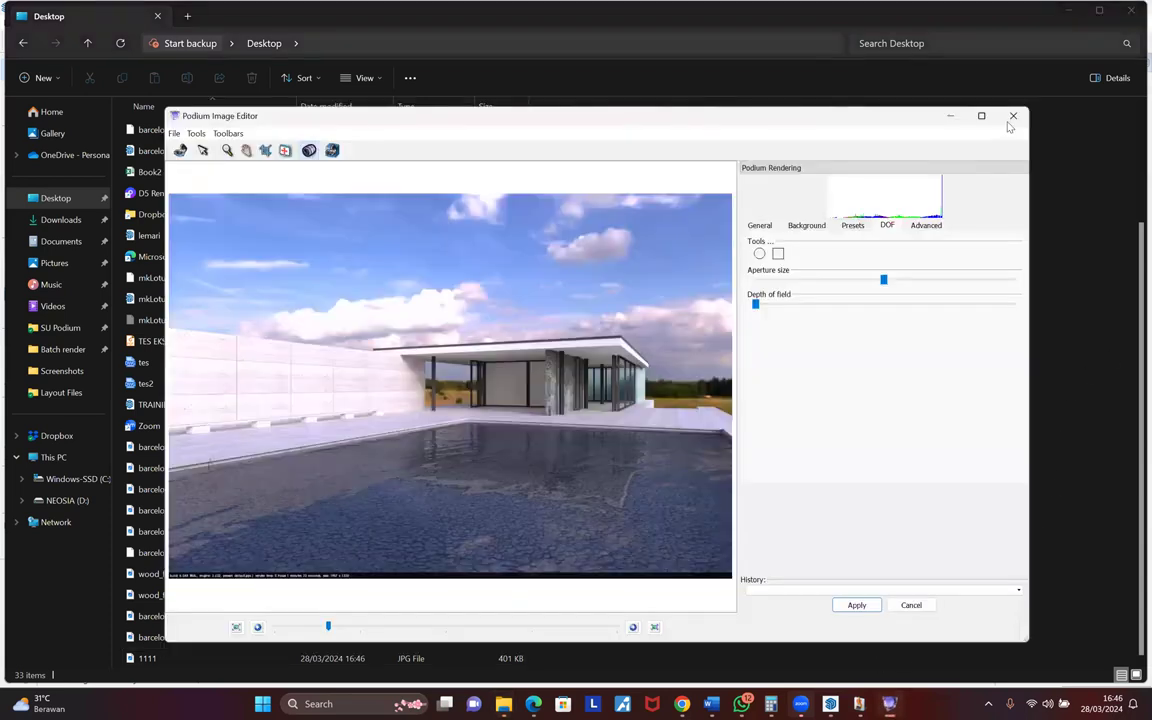
- Close the Image Editor, delete the brown block beside the pavilion, and orbit above the pool
{"action": "left_click", "coordinate": [1013, 116]}
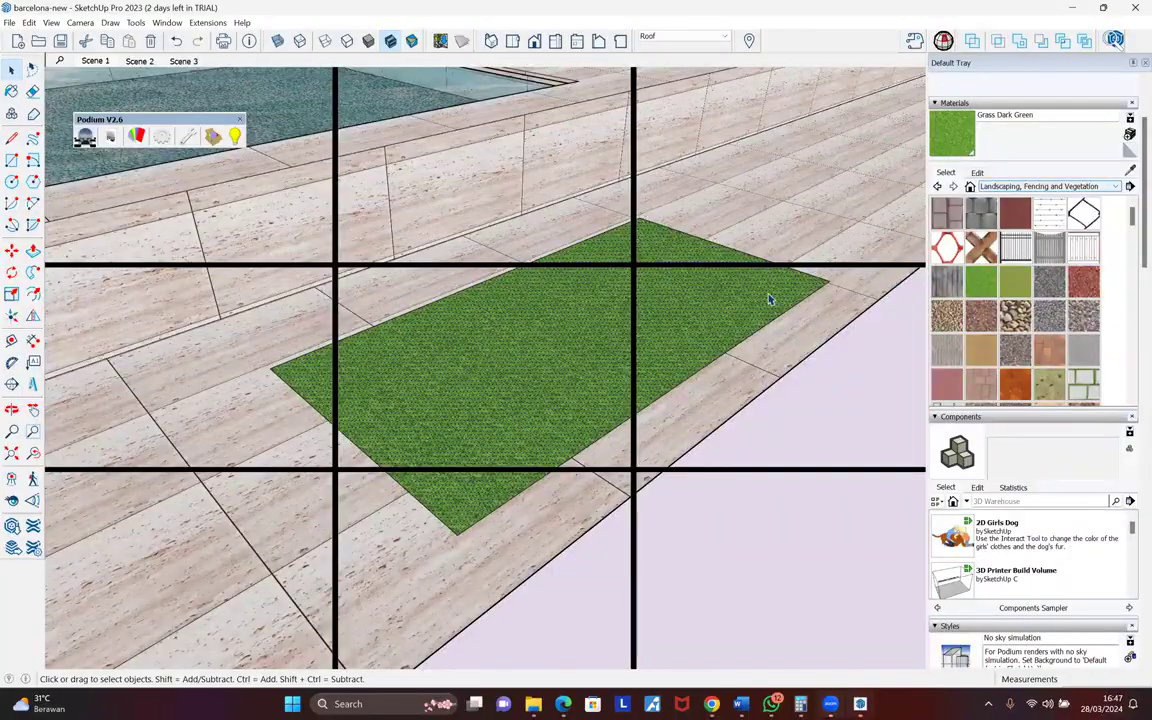
{"action": "scroll", "coordinate": [490, 278], "scroll_direction": "down", "scroll_amount": 3}
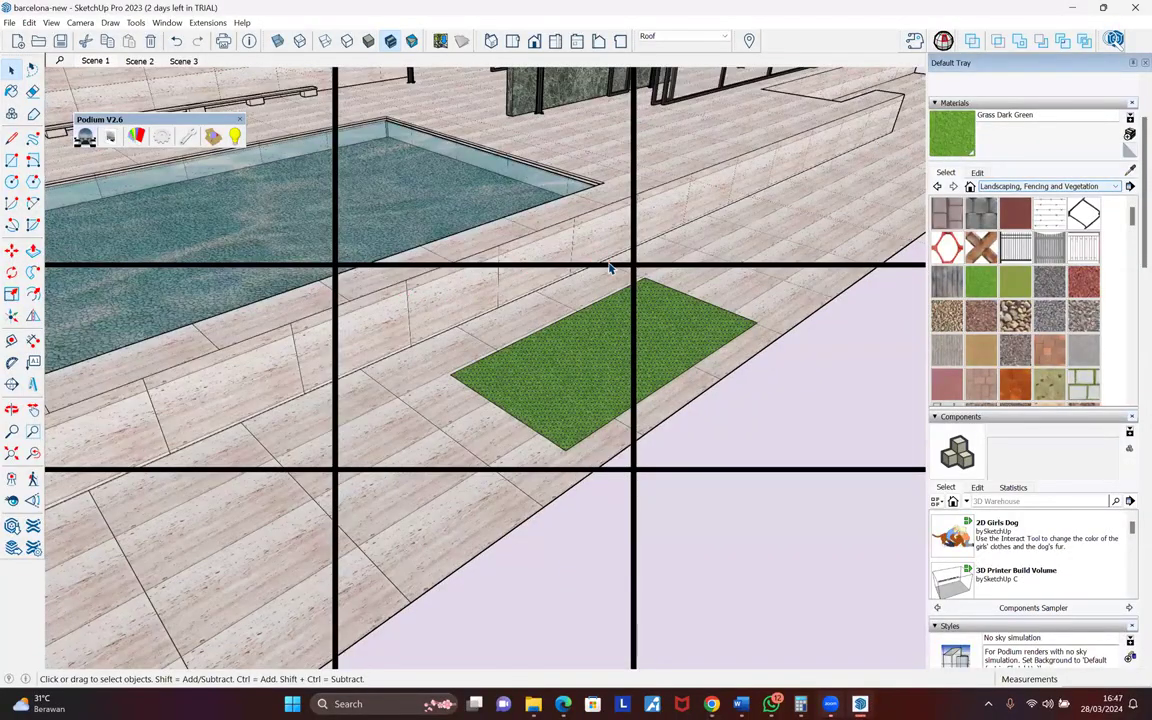
{"action": "scroll", "coordinate": [610, 268], "scroll_direction": "down", "scroll_amount": 3}
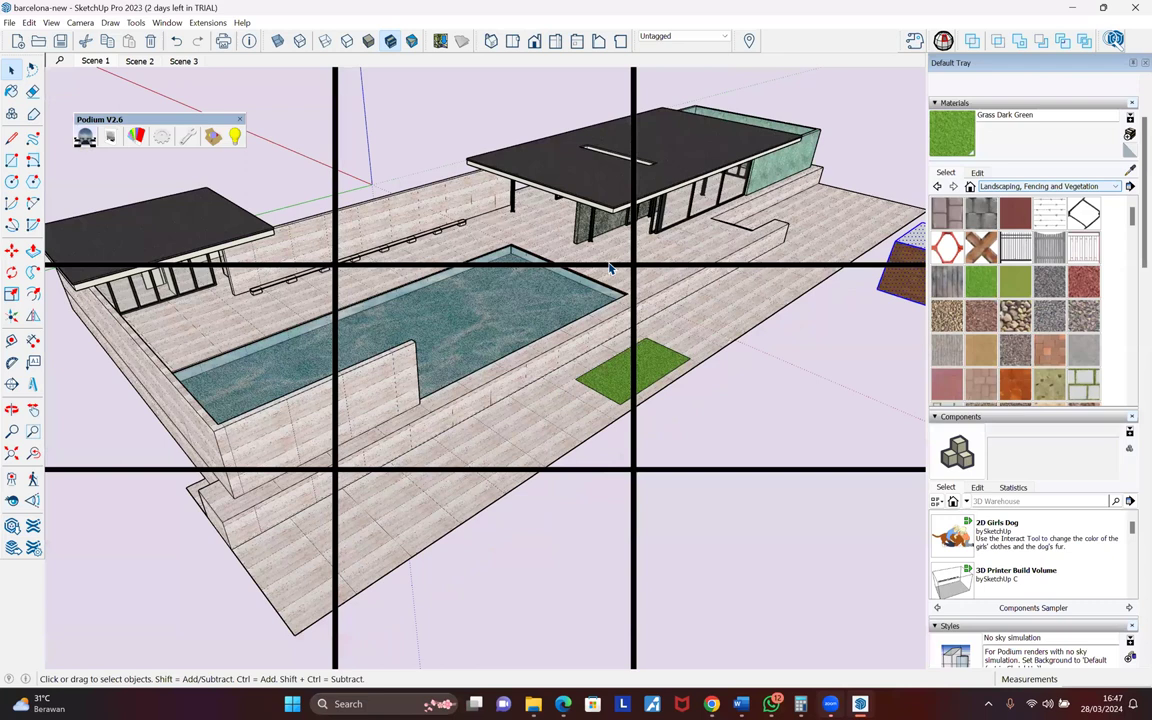
{"action": "key", "text": "Delete"}
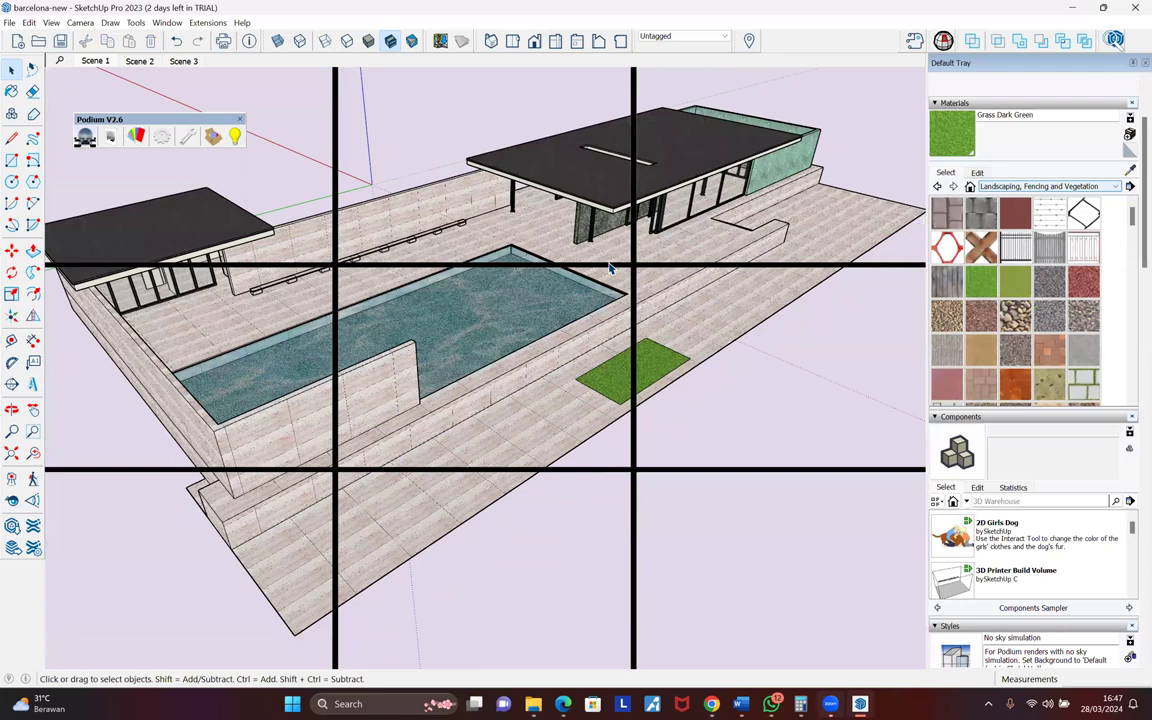
{"action": "middle_click_drag", "start_coordinate": [610, 268], "coordinate": [610, 268]}
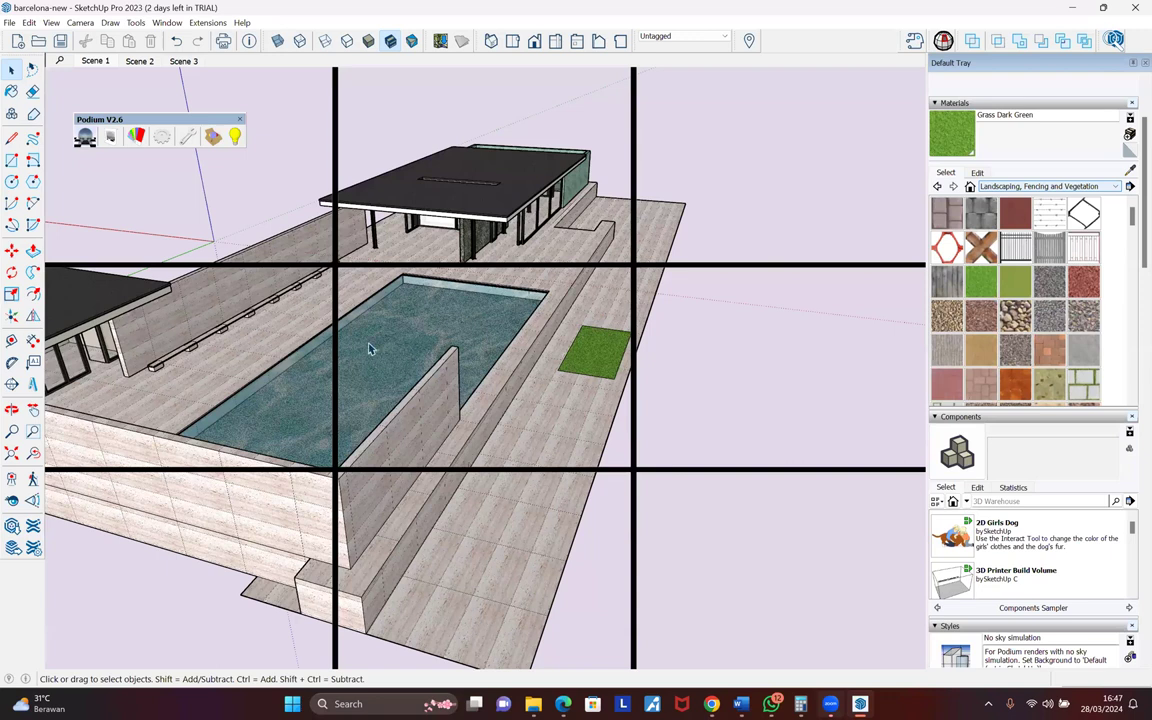
{"action": "middle_click_drag", "start_coordinate": [370, 350], "coordinate": [346, 352]}
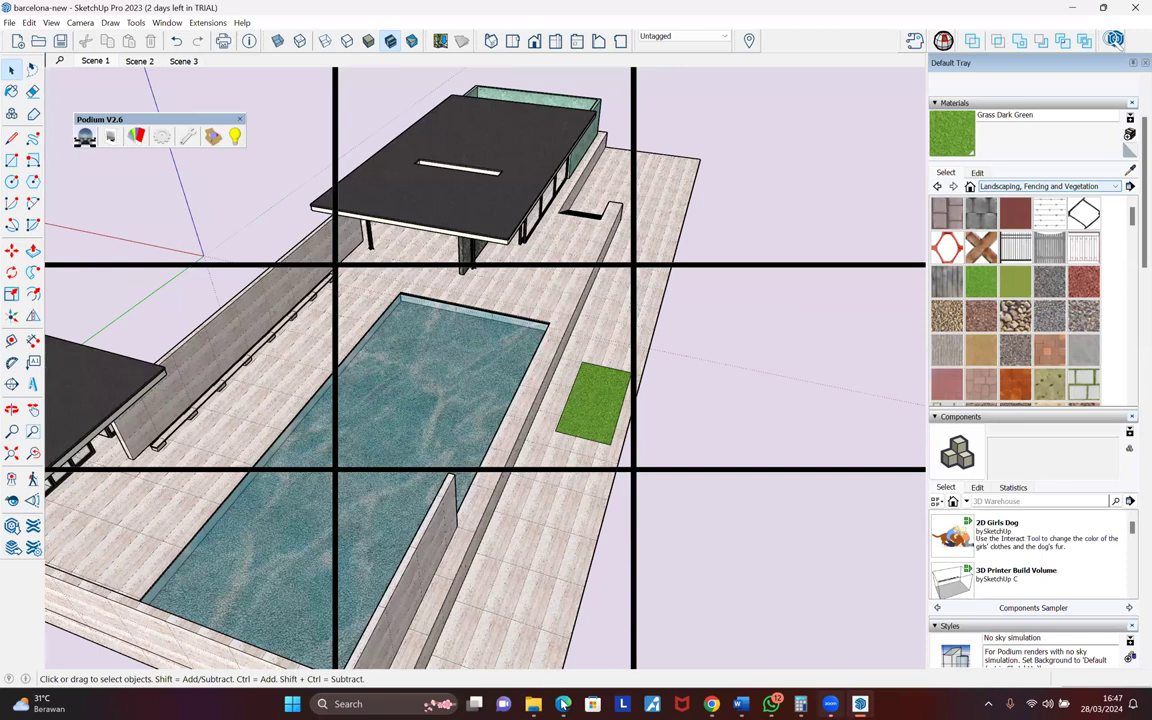
{"action": "mouse_move", "coordinate": [563, 704]}
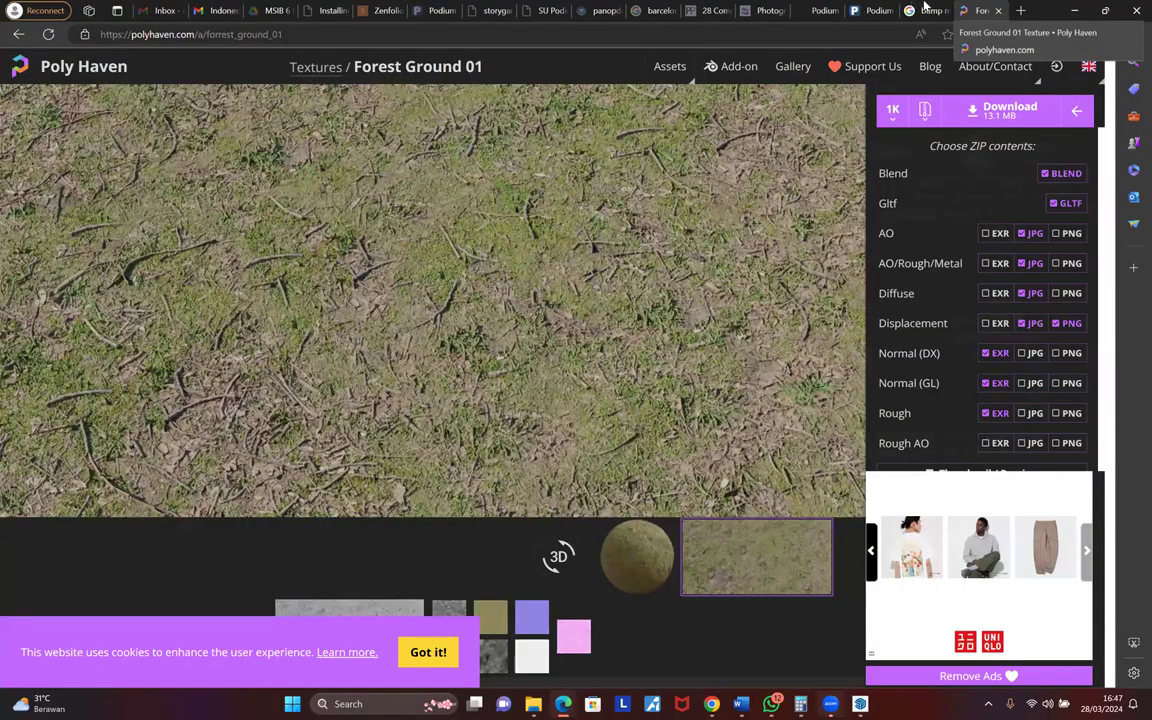
- Close the Forest Ground texture page and open Open Kitchen from the Pano User Gallery
{"action": "left_click", "coordinate": [911, 6]}
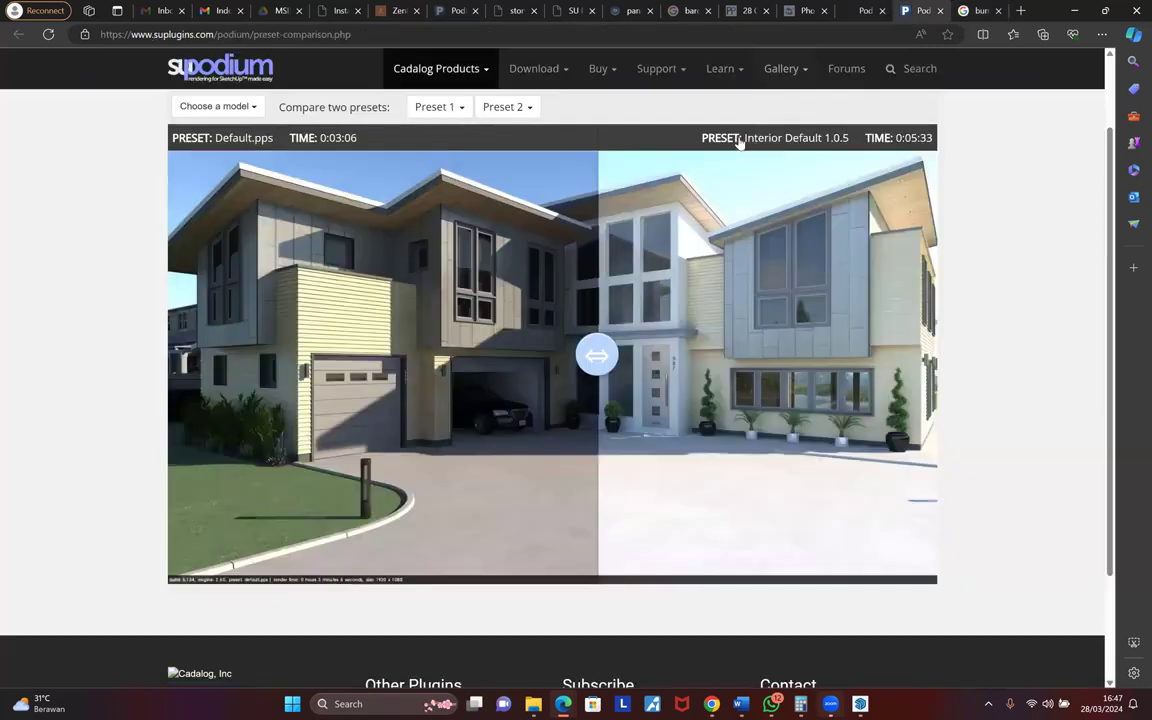
{"action": "mouse_move", "coordinate": [760, 88]}
{"action": "left_click", "coordinate": [752, 134]}
{"action": "left_click", "coordinate": [871, 12]}
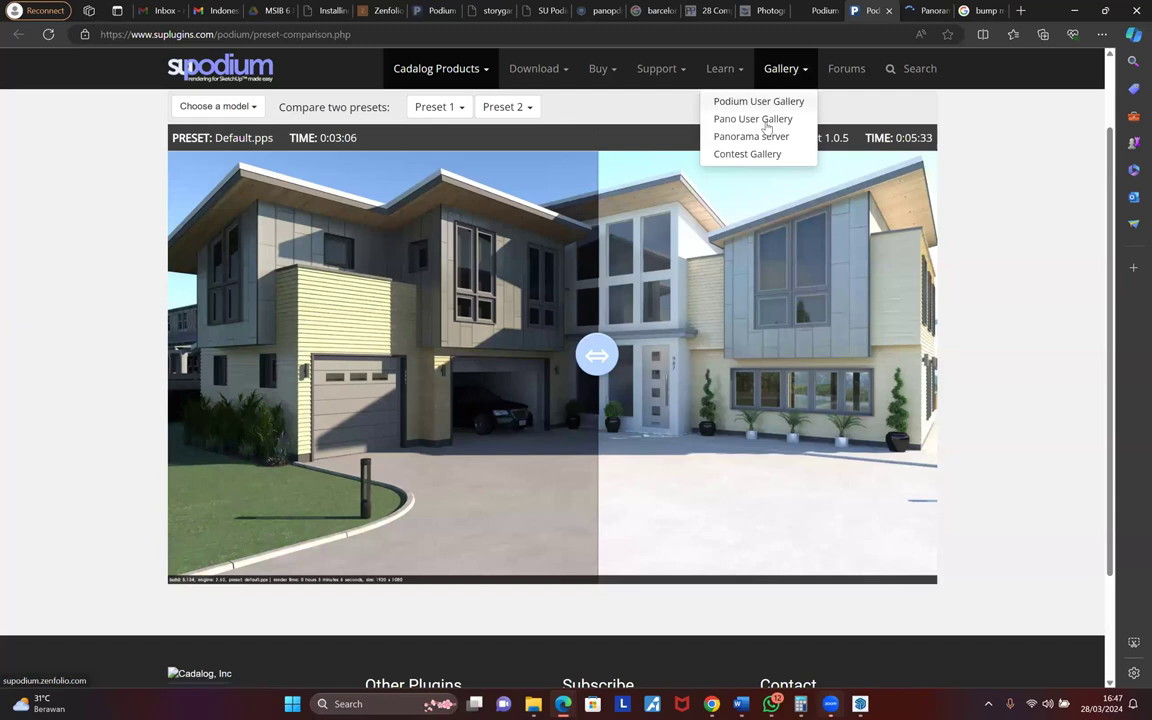
{"action": "left_click", "coordinate": [922, 12]}
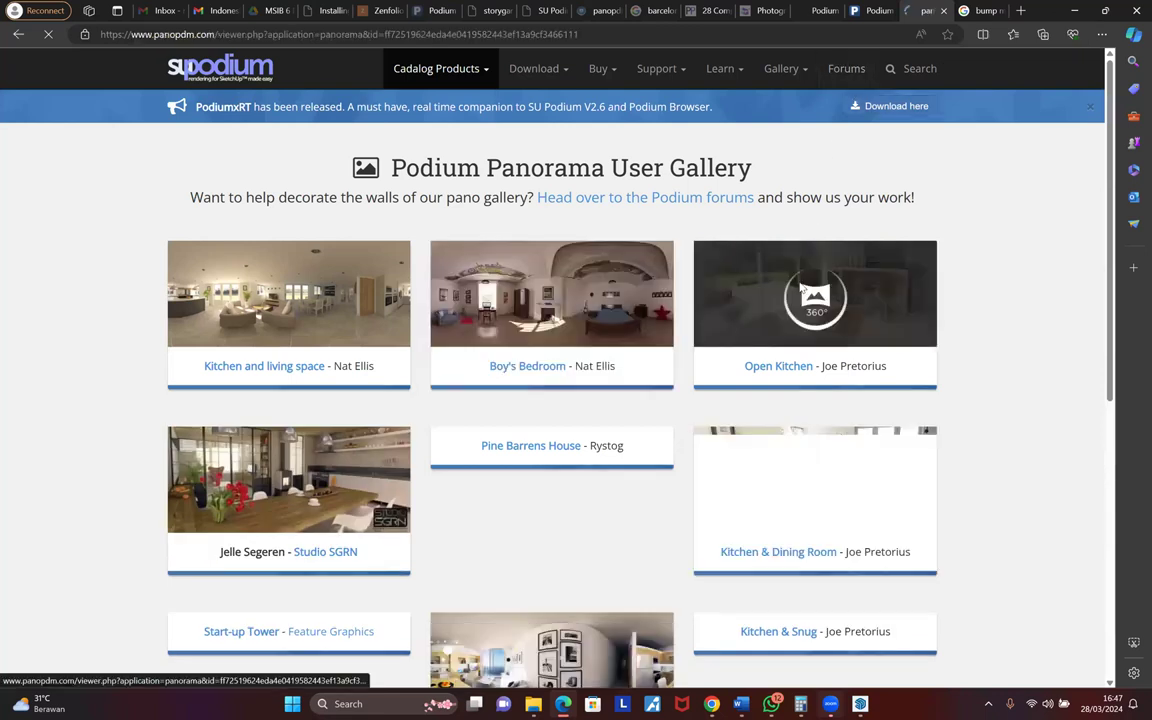
{"action": "left_click", "coordinate": [804, 302]}
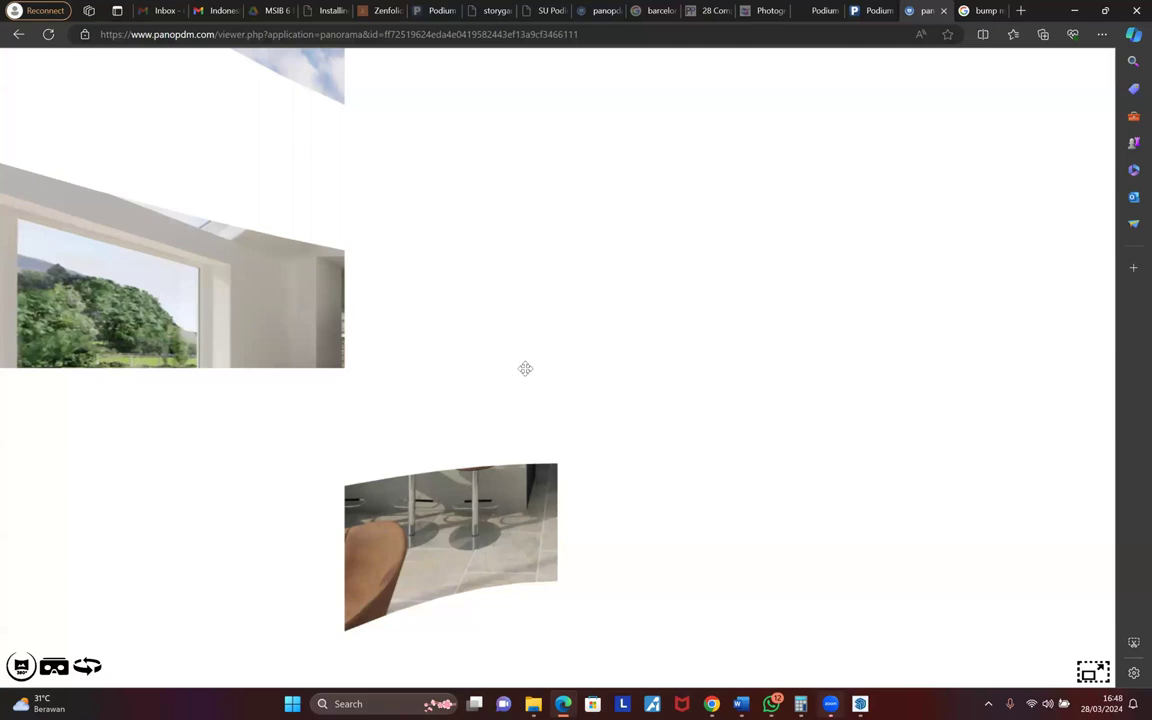
- Rotate the kitchen panorama across the balcony, skylight, staircase, TV corner, garden and glass doors
{"action": "scroll", "coordinate": [527, 368], "scroll_direction": "up", "scroll_amount": 2}
{"action": "scroll", "coordinate": [528, 367], "scroll_direction": "down", "scroll_amount": 2}
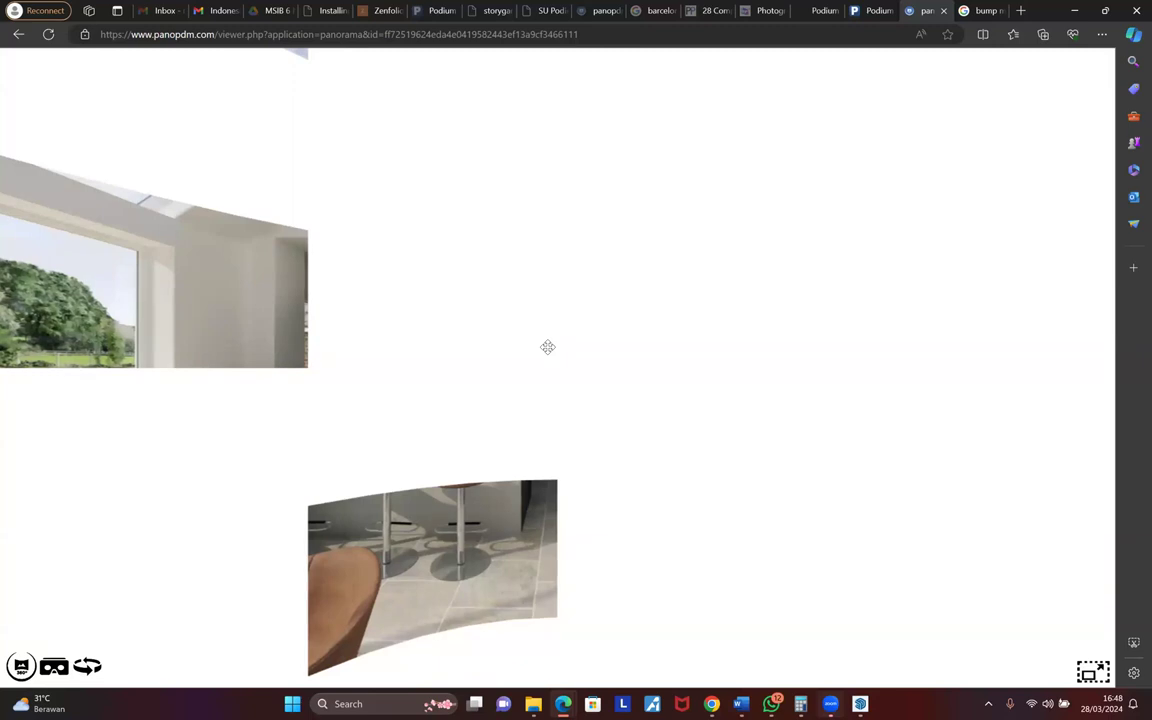
{"action": "left_click_drag", "start_coordinate": [548, 347], "coordinate": [108, 5]}
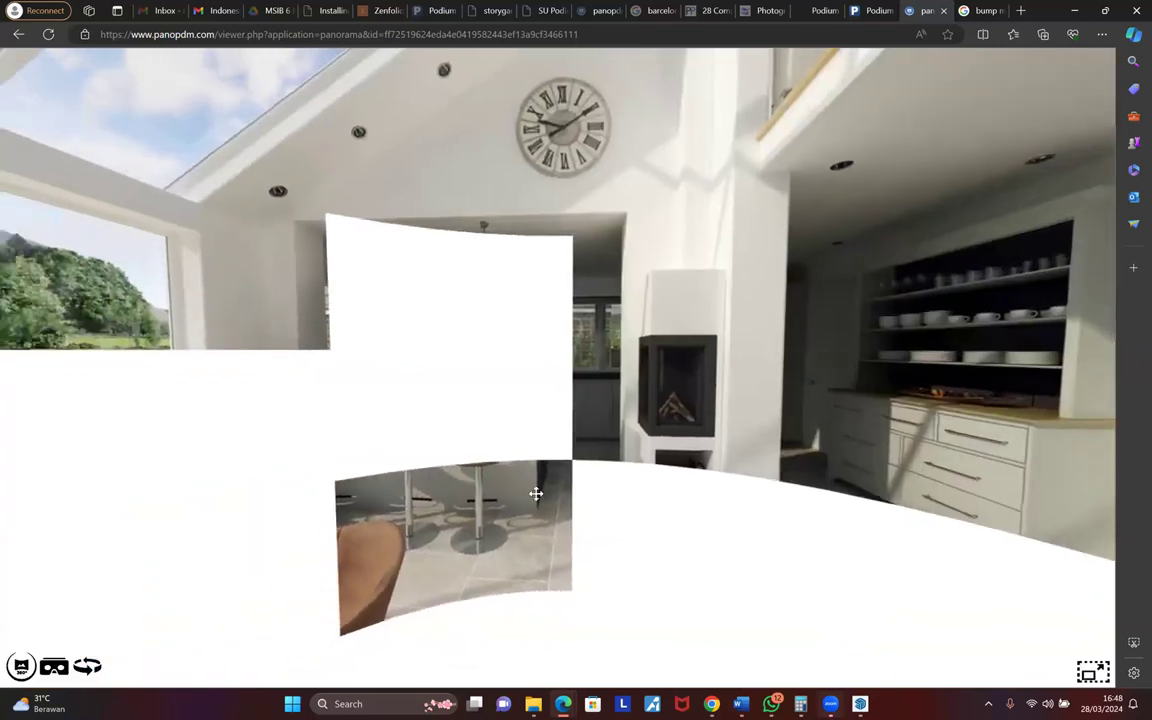
{"action": "left_click_drag", "start_coordinate": [524, 181], "coordinate": [350, 347]}
{"action": "left_click_drag", "start_coordinate": [920, 380], "coordinate": [614, 478]}
{"action": "left_click_drag", "start_coordinate": [660, 590], "coordinate": [278, 473]}
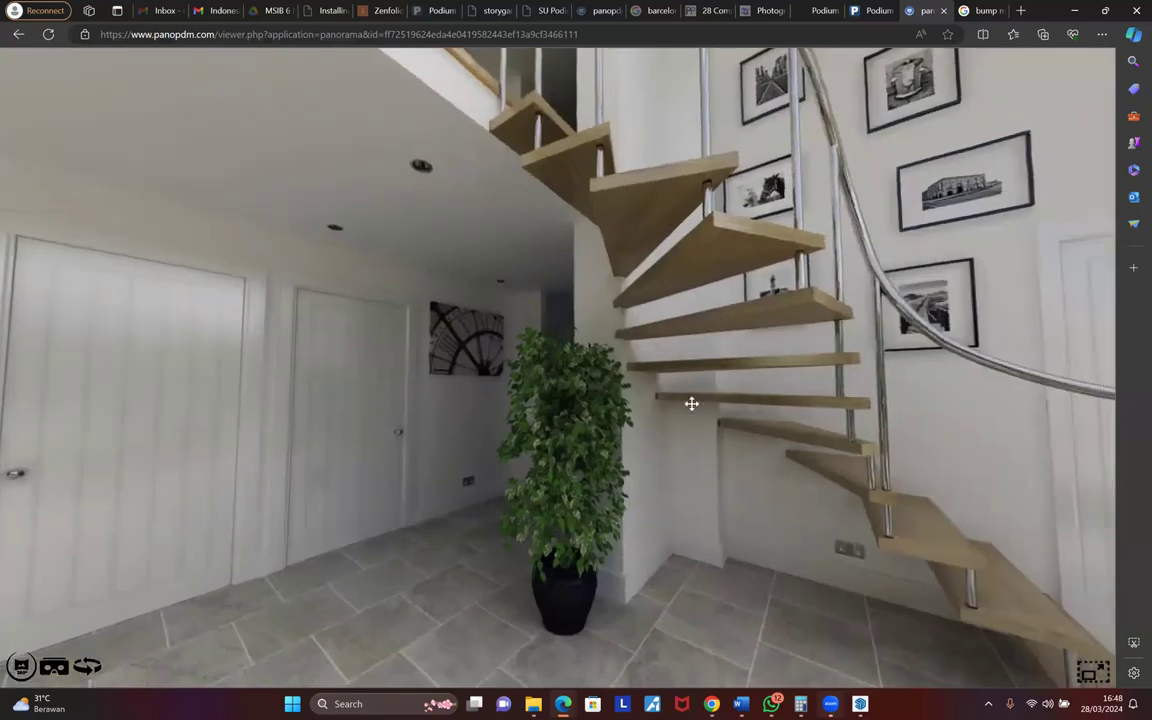
{"action": "left_click_drag", "start_coordinate": [860, 420], "coordinate": [610, 512]}
{"action": "left_click_drag", "start_coordinate": [869, 239], "coordinate": [323, 230]}
{"action": "left_click_drag", "start_coordinate": [700, 268], "coordinate": [347, 227]}
{"action": "left_click_drag", "start_coordinate": [890, 445], "coordinate": [611, 421]}
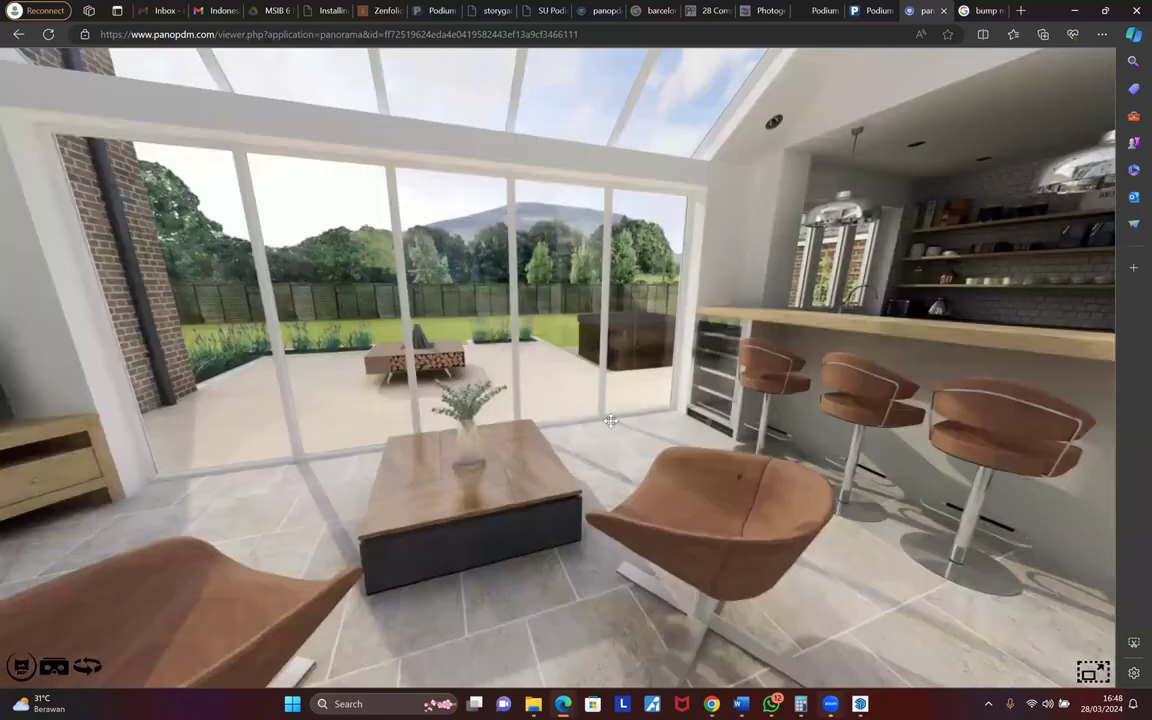
{"action": "left_click_drag", "start_coordinate": [571, 488], "coordinate": [600, 235]}
{"action": "left_click_drag", "start_coordinate": [860, 150], "coordinate": [599, 221]}
{"action": "left_click_drag", "start_coordinate": [816, 264], "coordinate": [330, 250]}
{"action": "left_click_drag", "start_coordinate": [690, 455], "coordinate": [580, 464]}
{"action": "left_click_drag", "start_coordinate": [828, 412], "coordinate": [590, 505]}
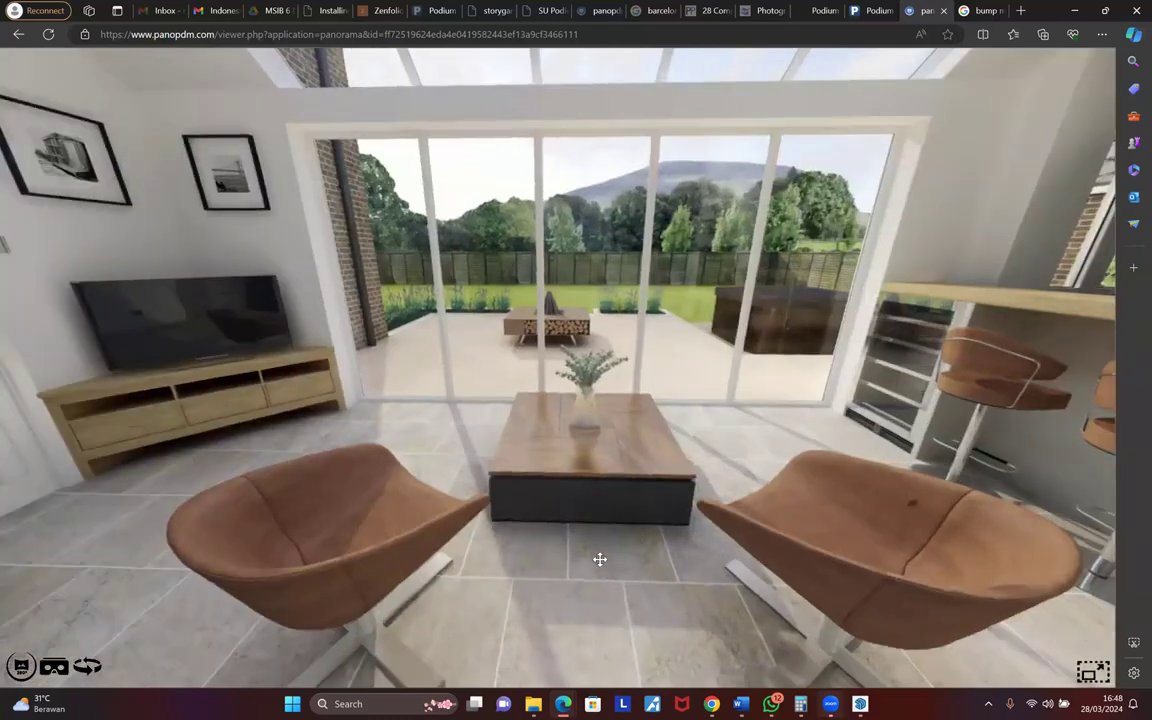
- Look around the kitchen bar, fireplace, wall clock and garden windows, then return to SketchUp
{"action": "left_click_drag", "start_coordinate": [736, 445], "coordinate": [283, 411]}
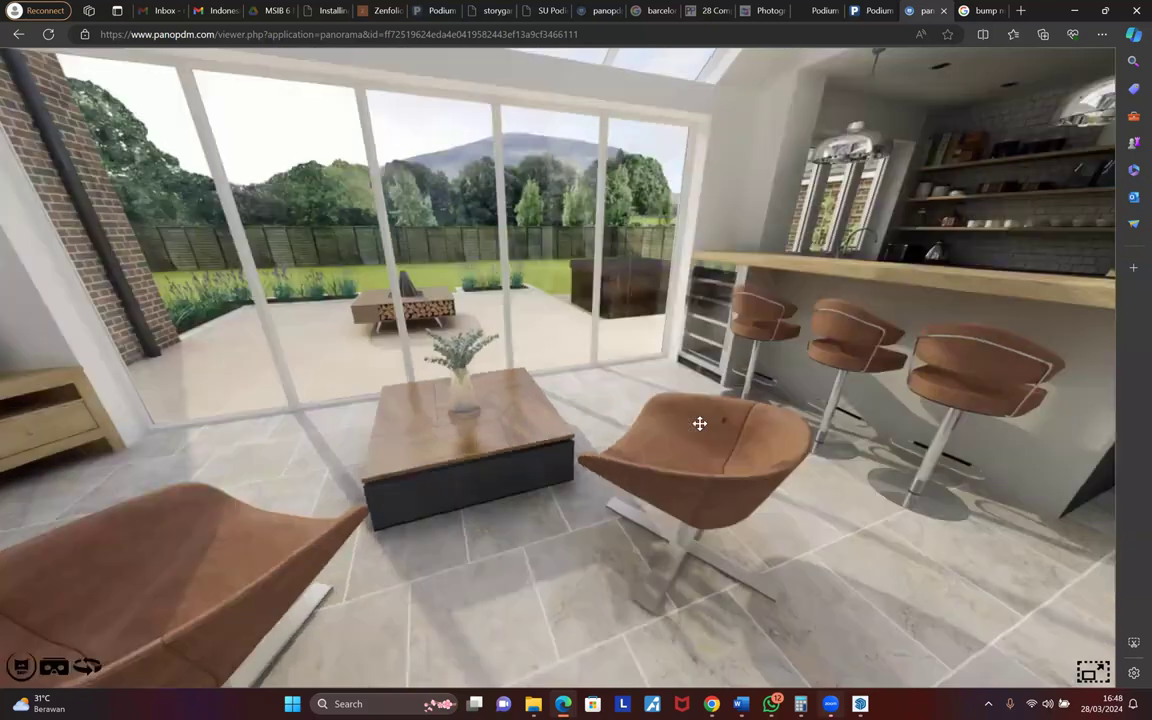
{"action": "left_click_drag", "start_coordinate": [689, 447], "coordinate": [658, 489]}
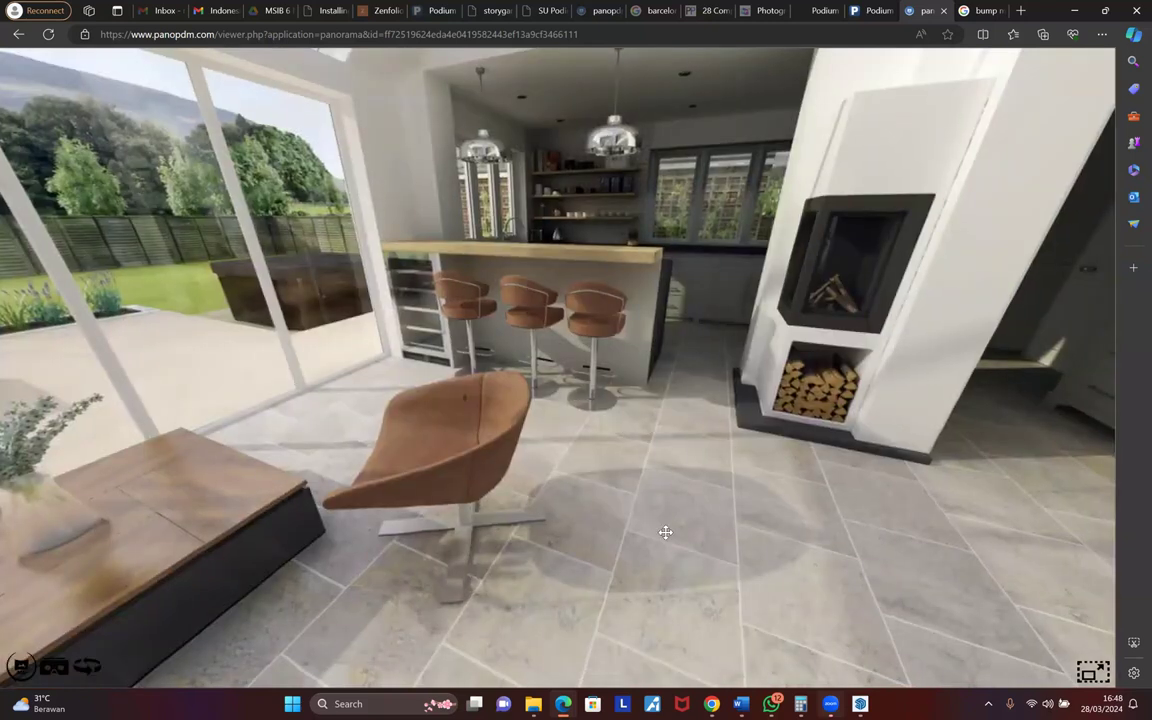
{"action": "left_click_drag", "start_coordinate": [665, 532], "coordinate": [658, 553]}
{"action": "mouse_move", "coordinate": [748, 445]}
{"action": "left_mouse_down"}
{"action": "mouse_move", "coordinate": [741, 513]}
{"action": "mouse_move", "coordinate": [532, 467]}
{"action": "mouse_move", "coordinate": [310, 460]}
{"action": "left_mouse_up"}
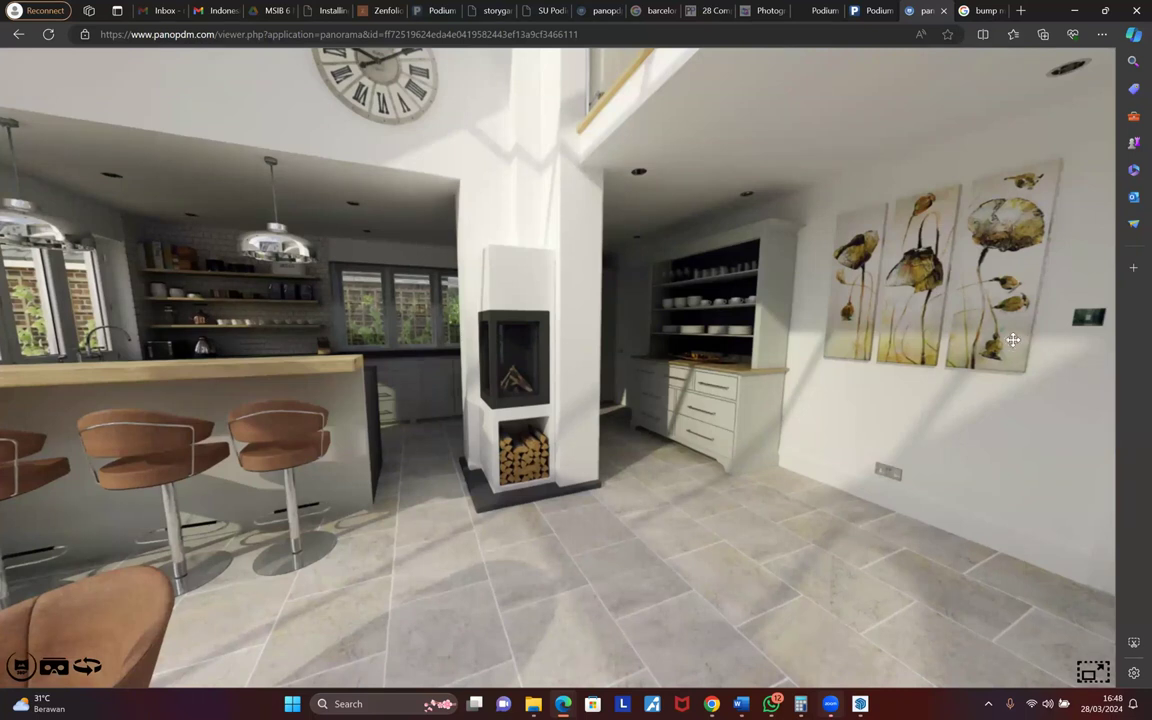
{"action": "left_click_drag", "start_coordinate": [616, 297], "coordinate": [886, 479]}
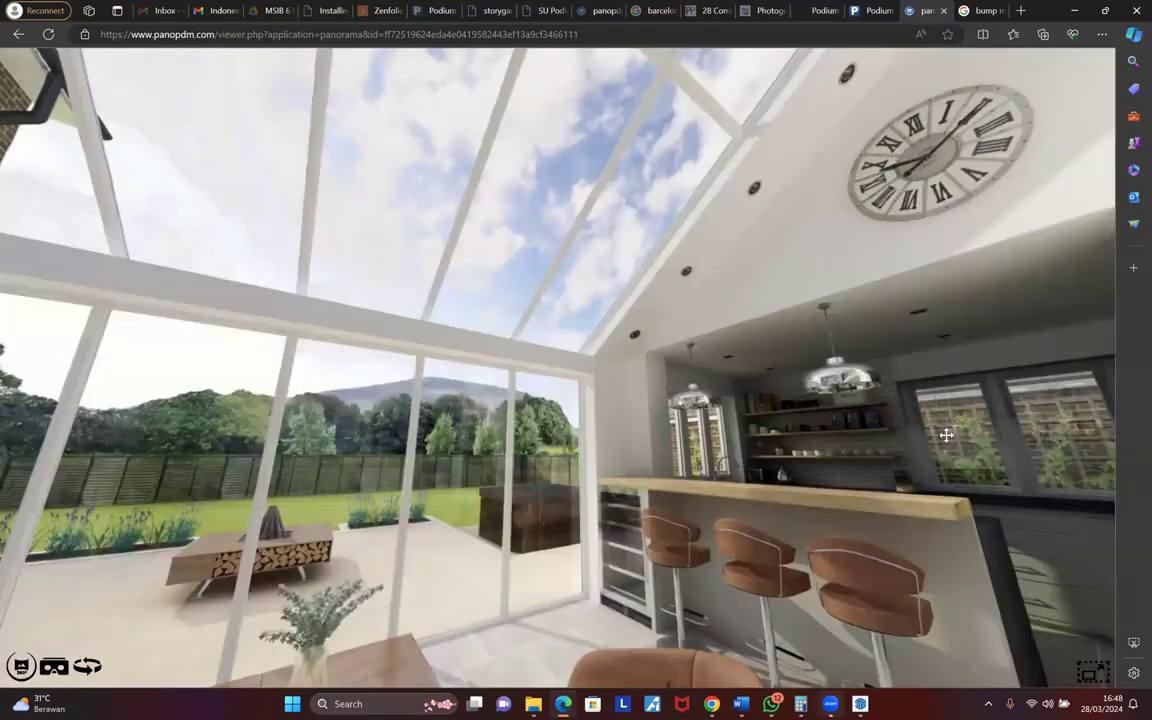
{"action": "left_click_drag", "start_coordinate": [563, 273], "coordinate": [904, 433]}
{"action": "left_click_drag", "start_coordinate": [340, 430], "coordinate": [446, 406]}
{"action": "left_click_drag", "start_coordinate": [263, 335], "coordinate": [760, 360]}
{"action": "left_click_drag", "start_coordinate": [546, 358], "coordinate": [685, 432]}
{"action": "left_click_drag", "start_coordinate": [519, 579], "coordinate": [1076, 671]}
{"action": "left_click_drag", "start_coordinate": [865, 705], "coordinate": [625, 503]}
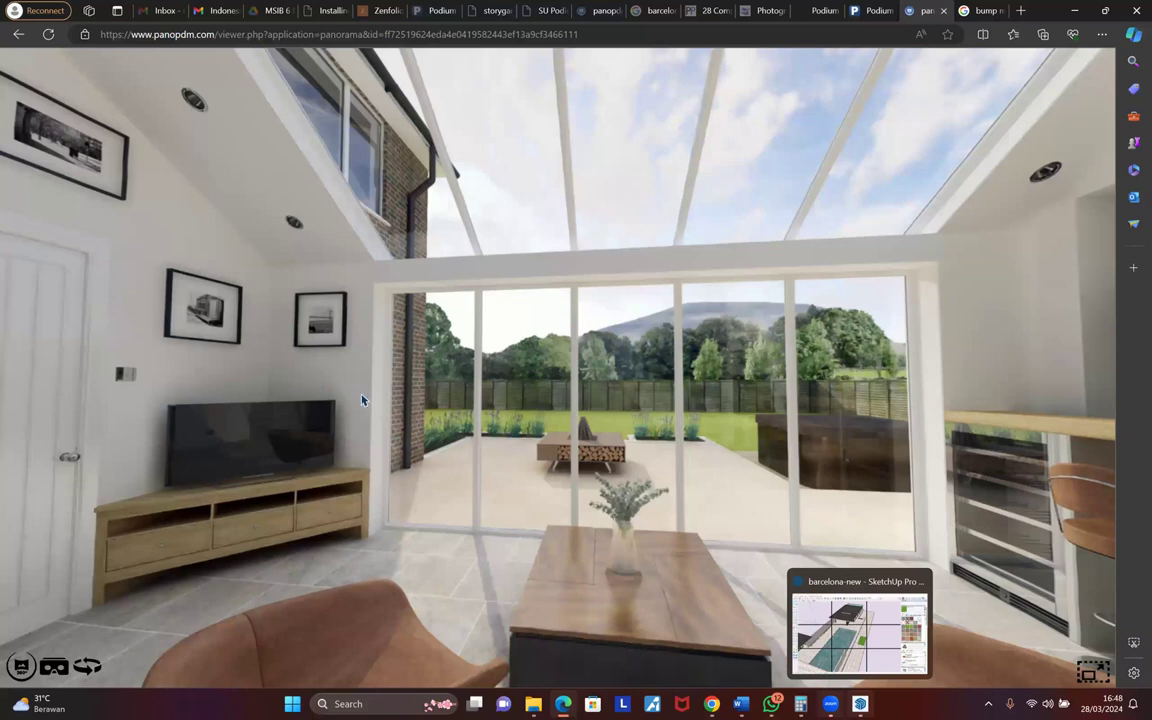
{"action": "key", "text": "alt+Tab"}
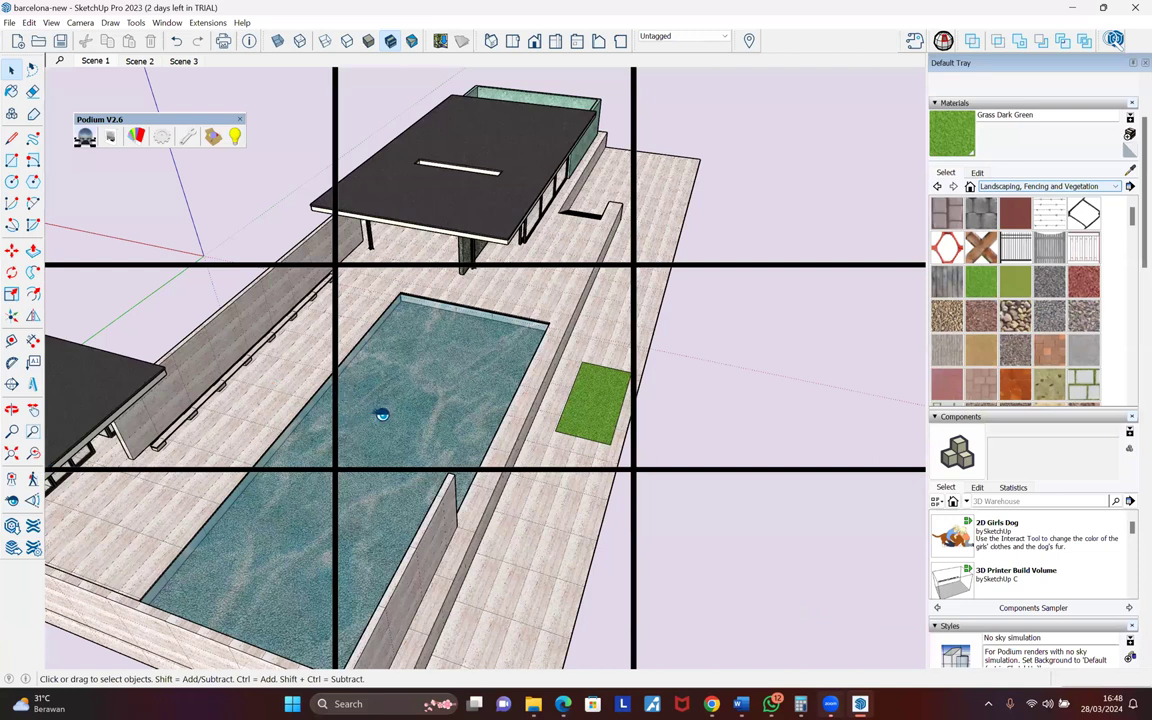
- Stand at eye level beside the grass patch and turn the view toward the pavilion
{"action": "left_click", "coordinate": [616, 411]}
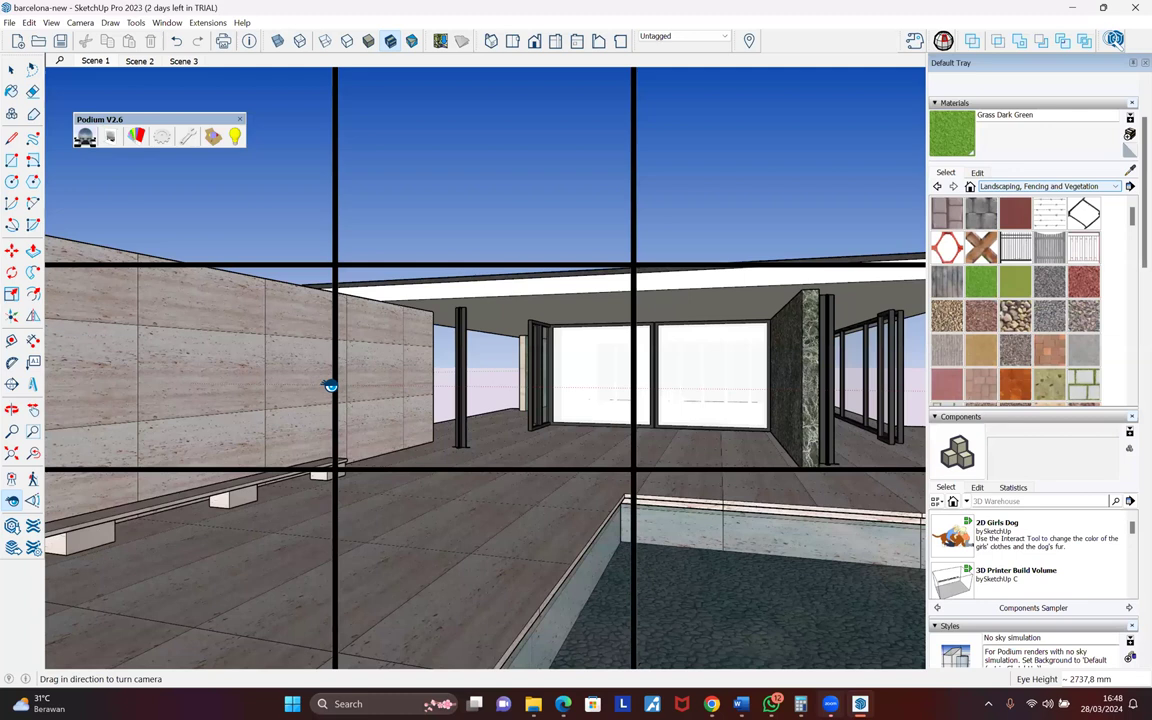
{"action": "left_click_drag", "start_coordinate": [842, 407], "coordinate": [622, 411]}
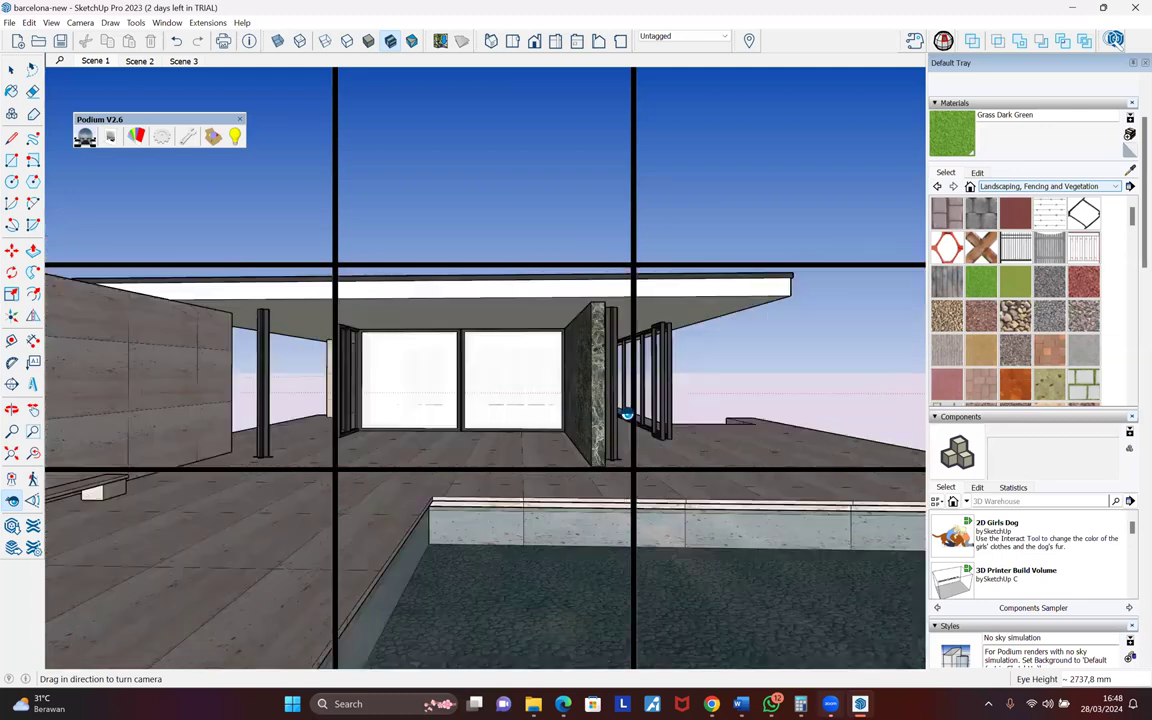
{"action": "left_click_drag", "start_coordinate": [443, 390], "coordinate": [443, 393]}
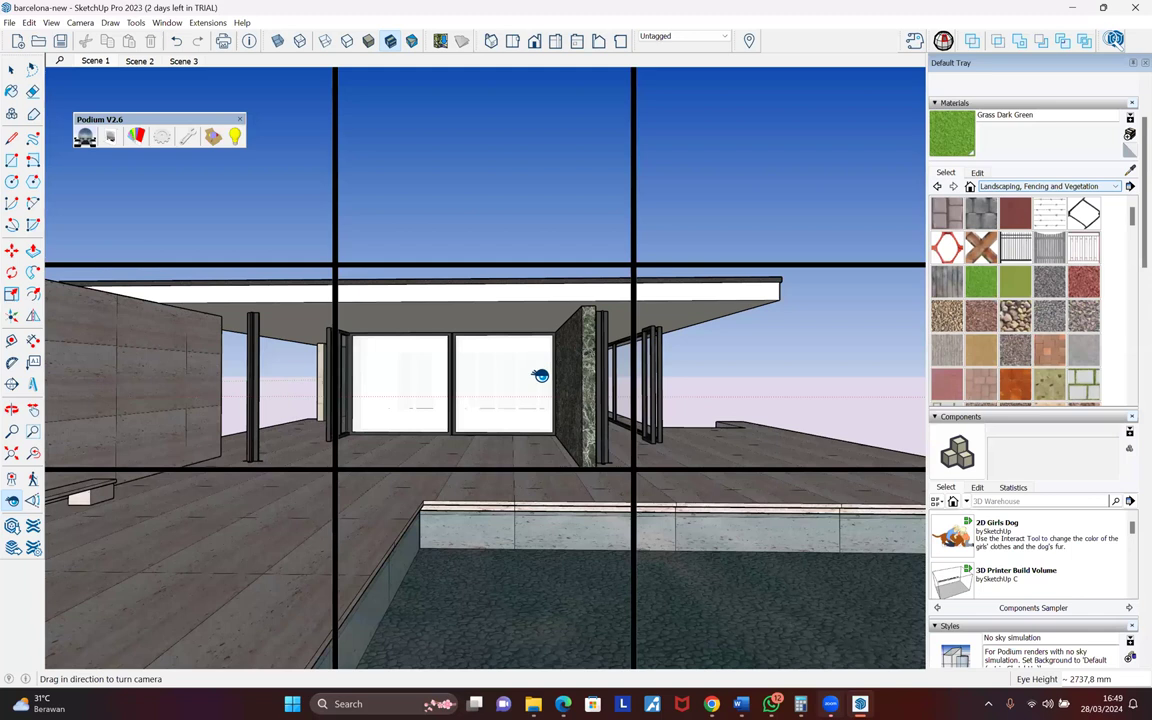
{"action": "left_click_drag", "start_coordinate": [538, 376], "coordinate": [537, 376]}
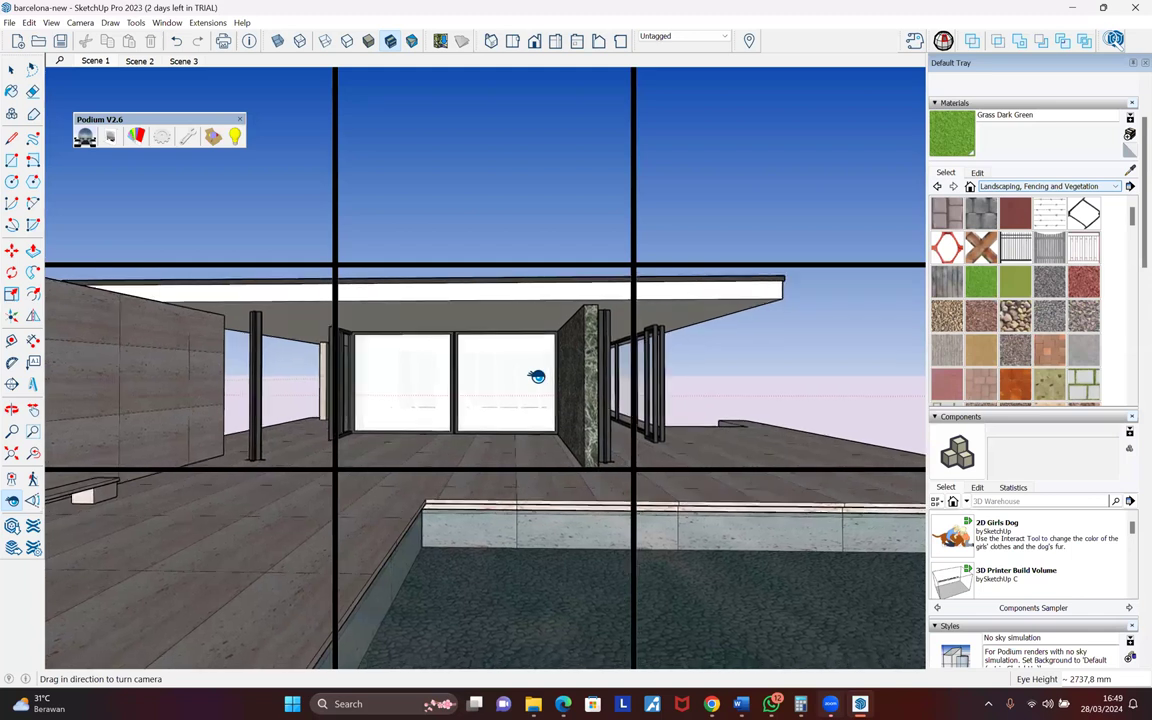
- Apply SU Podium V2.6 Plus's Reset Tilt tool to level the camera
{"action": "left_click", "coordinate": [212, 23]}
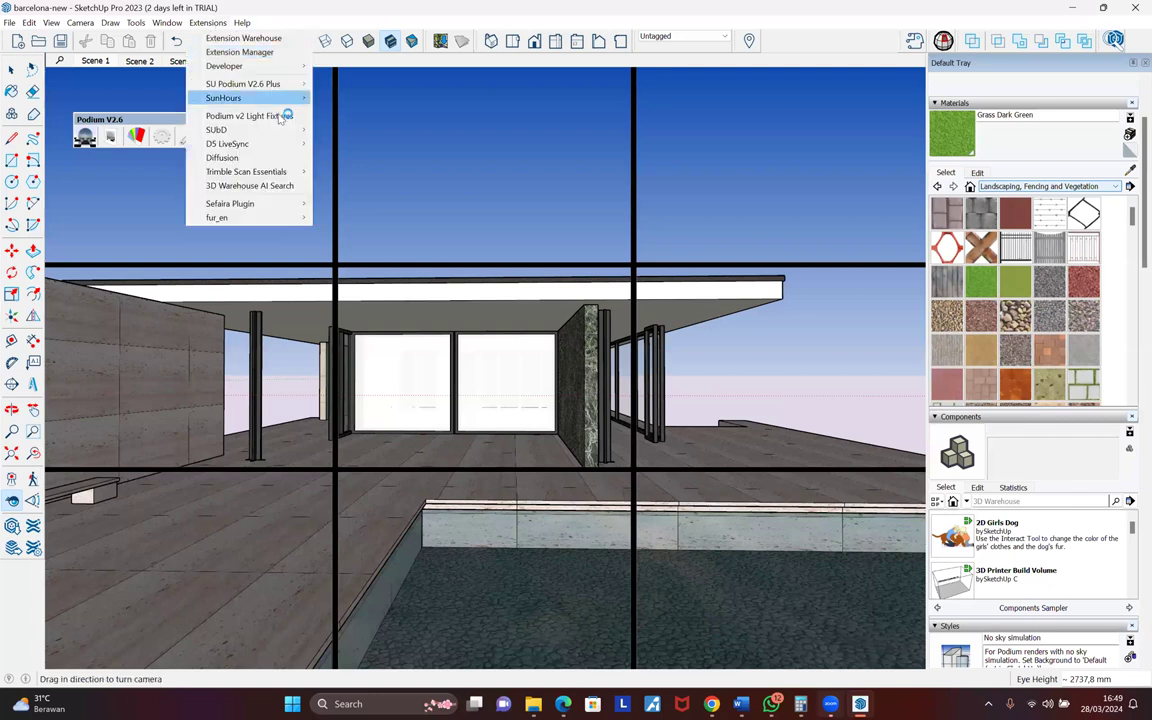
{"action": "left_click", "coordinate": [295, 118]}
{"action": "left_click", "coordinate": [765, 118]}
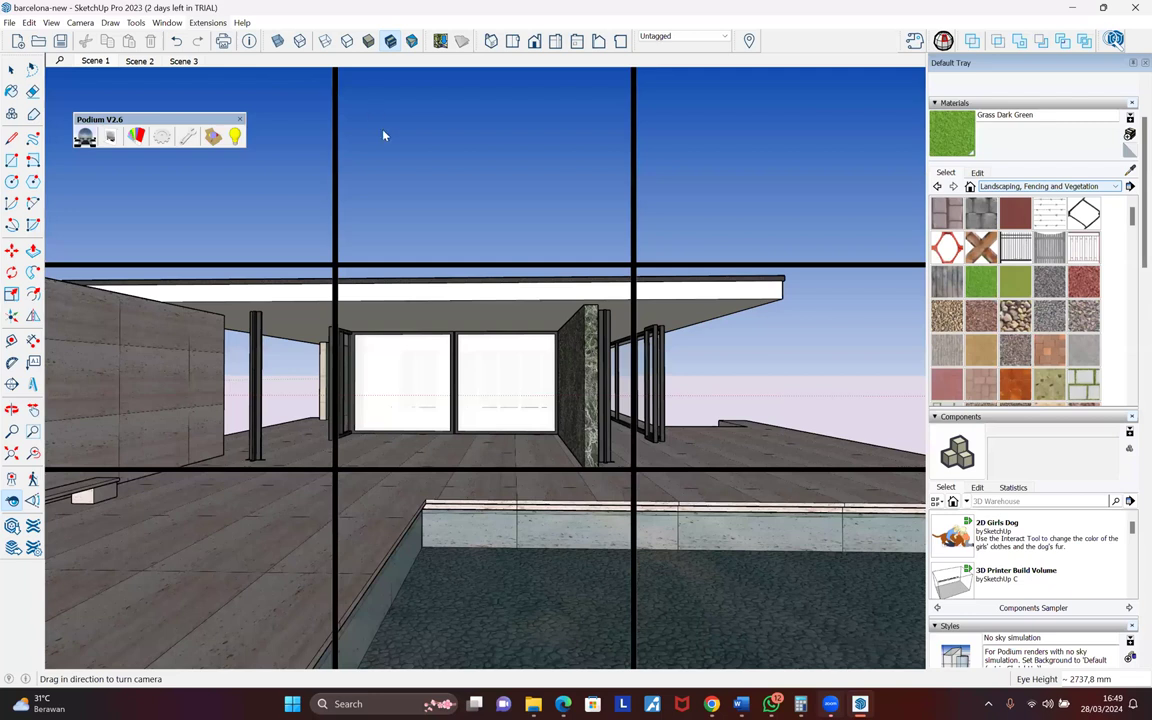
{"action": "left_click", "coordinate": [208, 23]}
{"action": "mouse_move", "coordinate": [243, 84]}
{"action": "mouse_move", "coordinate": [391, 149]}
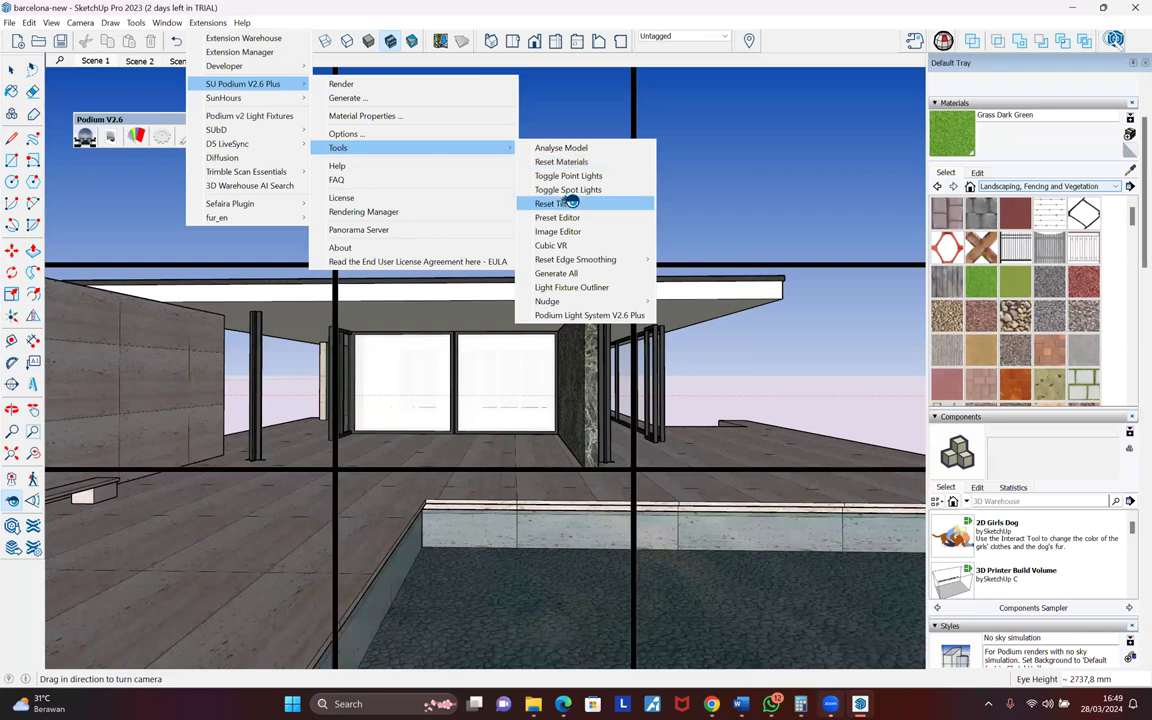
{"action": "left_click", "coordinate": [570, 203]}
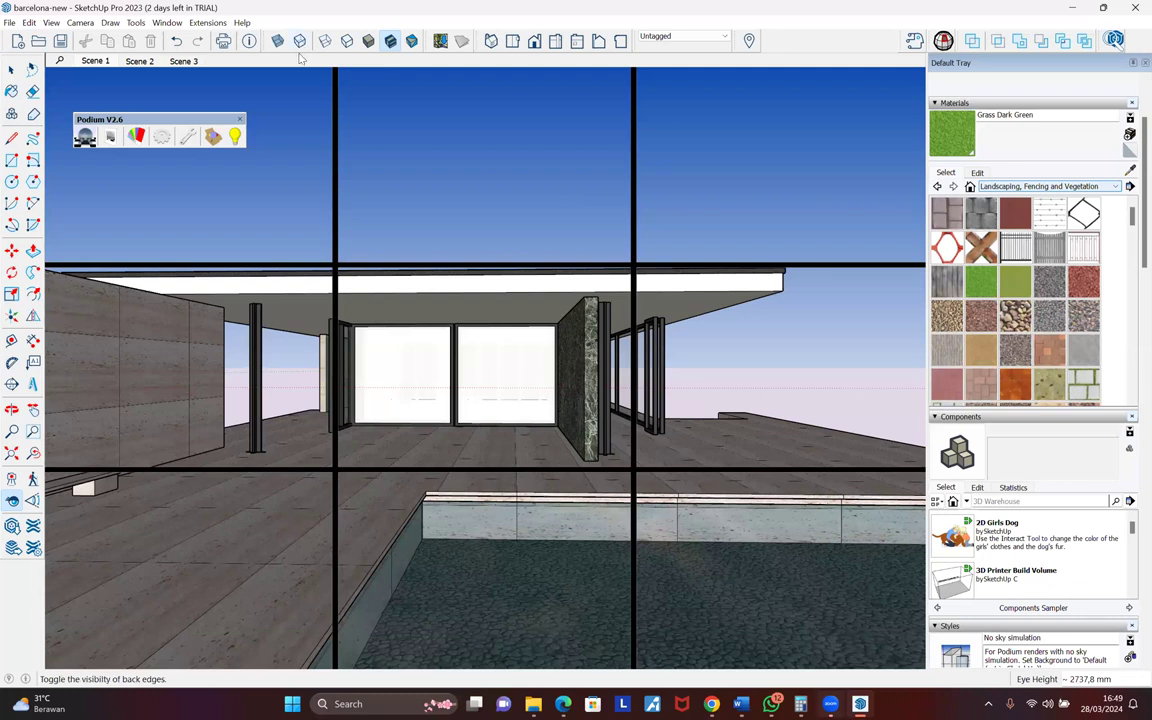
- Add a new scene after Scene 3 and name it PANO
{"action": "right_click", "coordinate": [194, 63]}
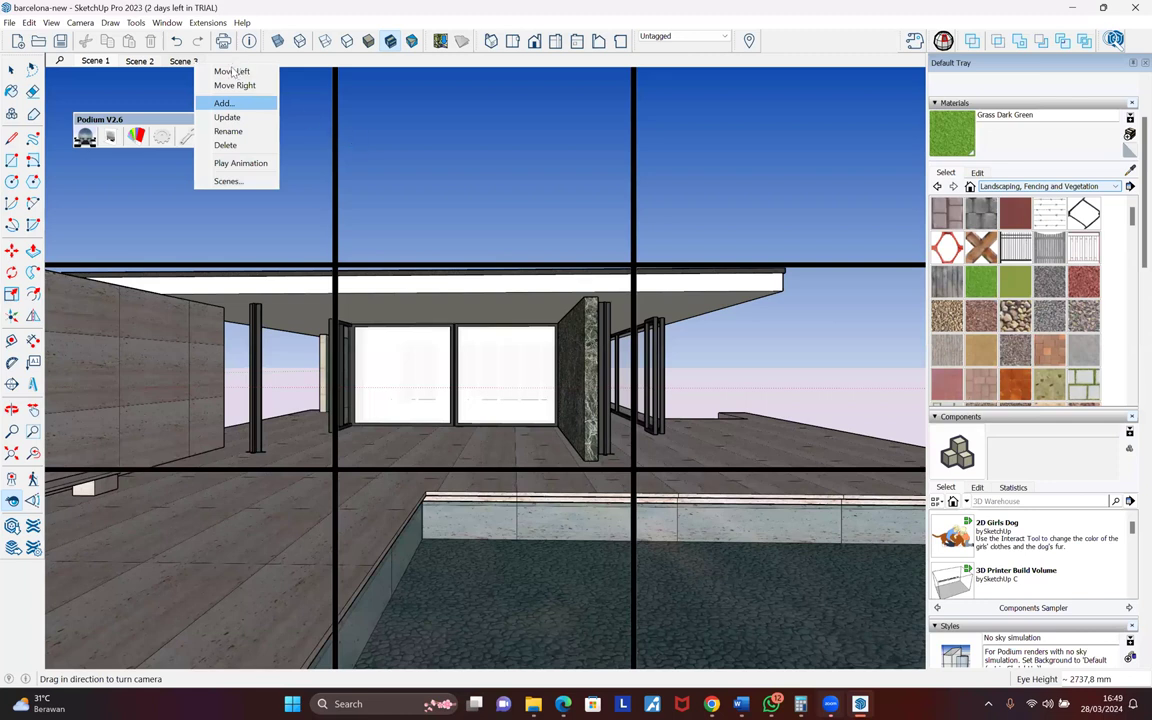
{"action": "left_click", "coordinate": [224, 103]}
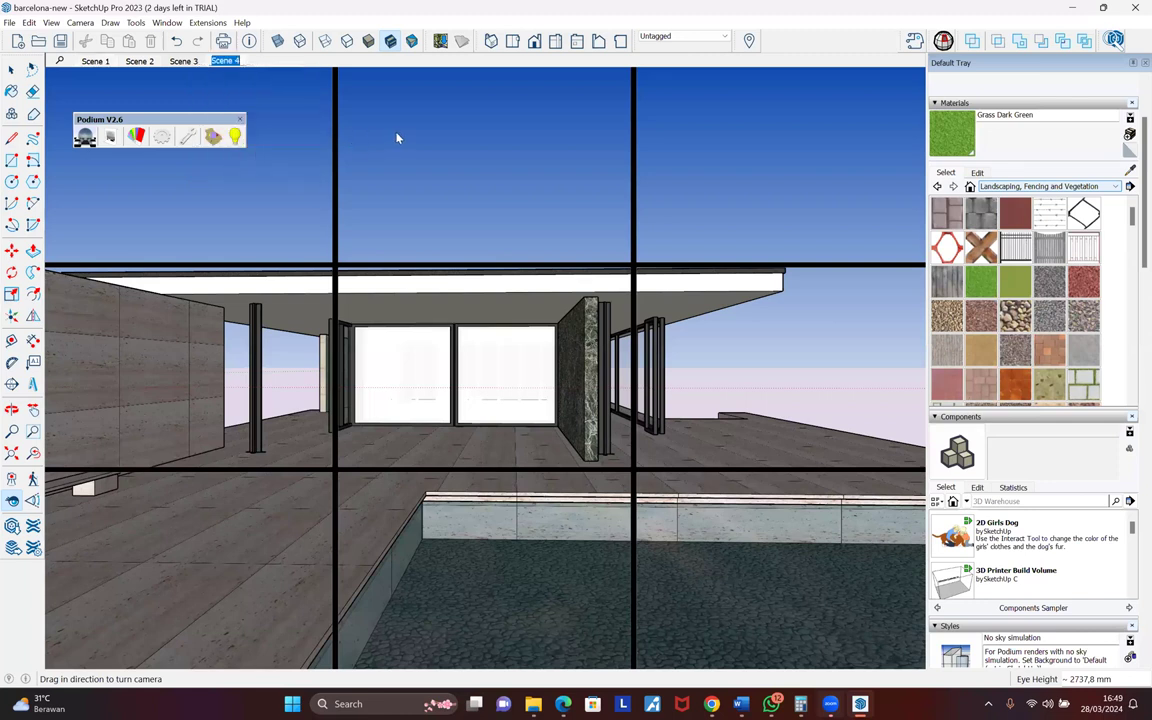
{"action": "type", "text": "PANO"}
{"action": "key", "text": "Return"}
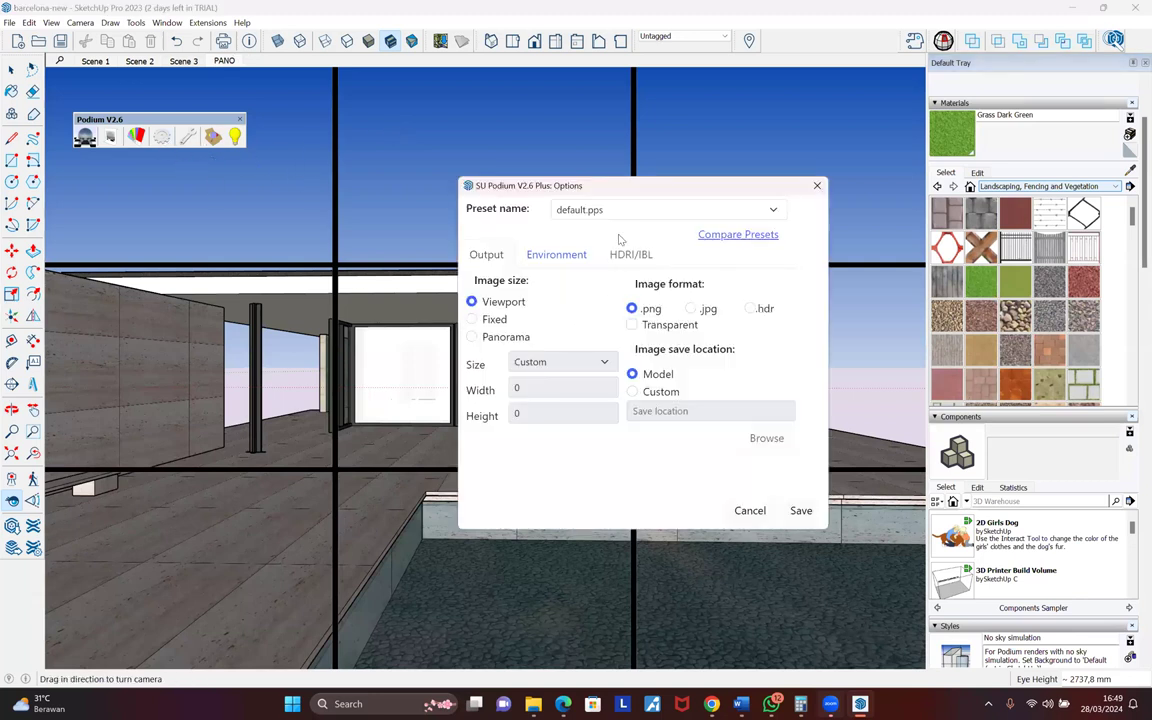
- Set Podium to preset 1_exterior_default_2.0.pps with symmetrical_garden_02_2k.hdr environment, then view the online panorama viewer
{"action": "left_click", "coordinate": [641, 213]}
{"action": "left_click", "coordinate": [636, 235]}
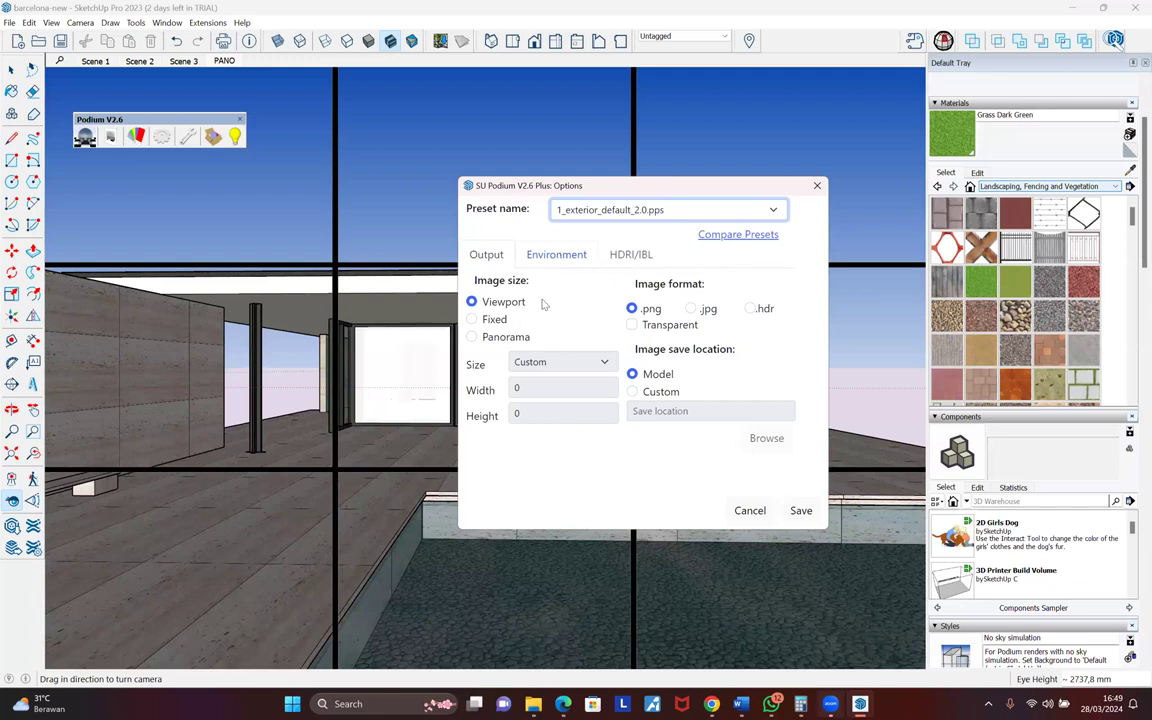
{"action": "left_click", "coordinate": [556, 254]}
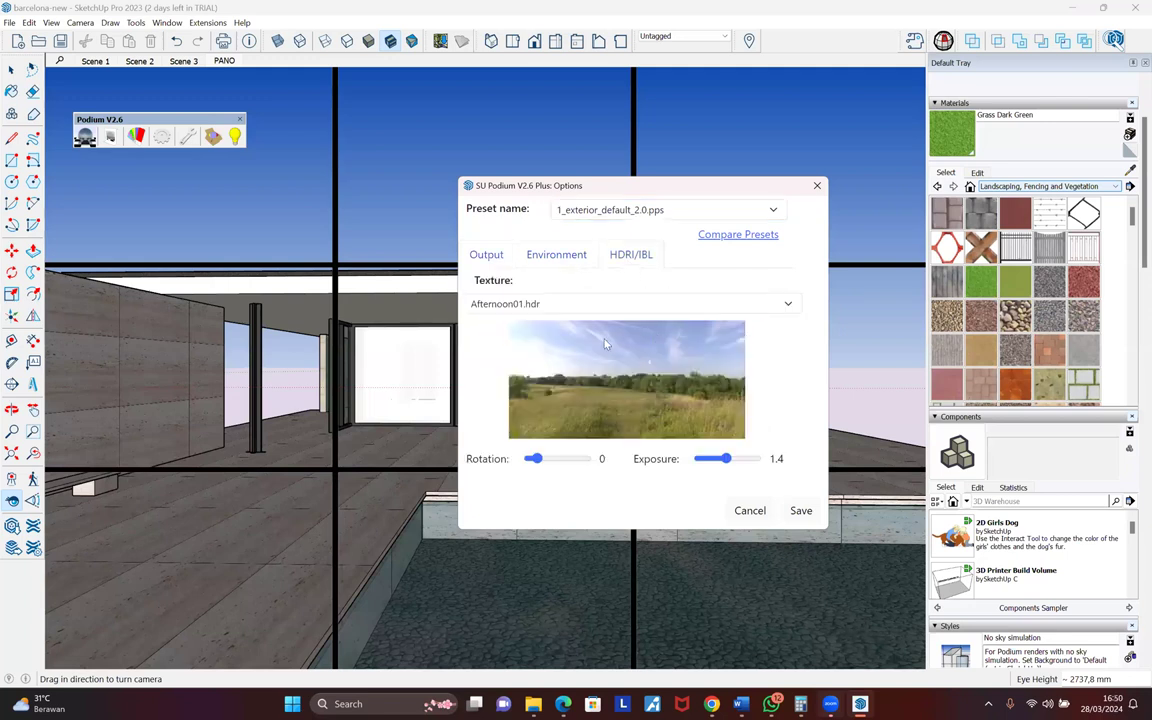
{"action": "left_click", "coordinate": [502, 306]}
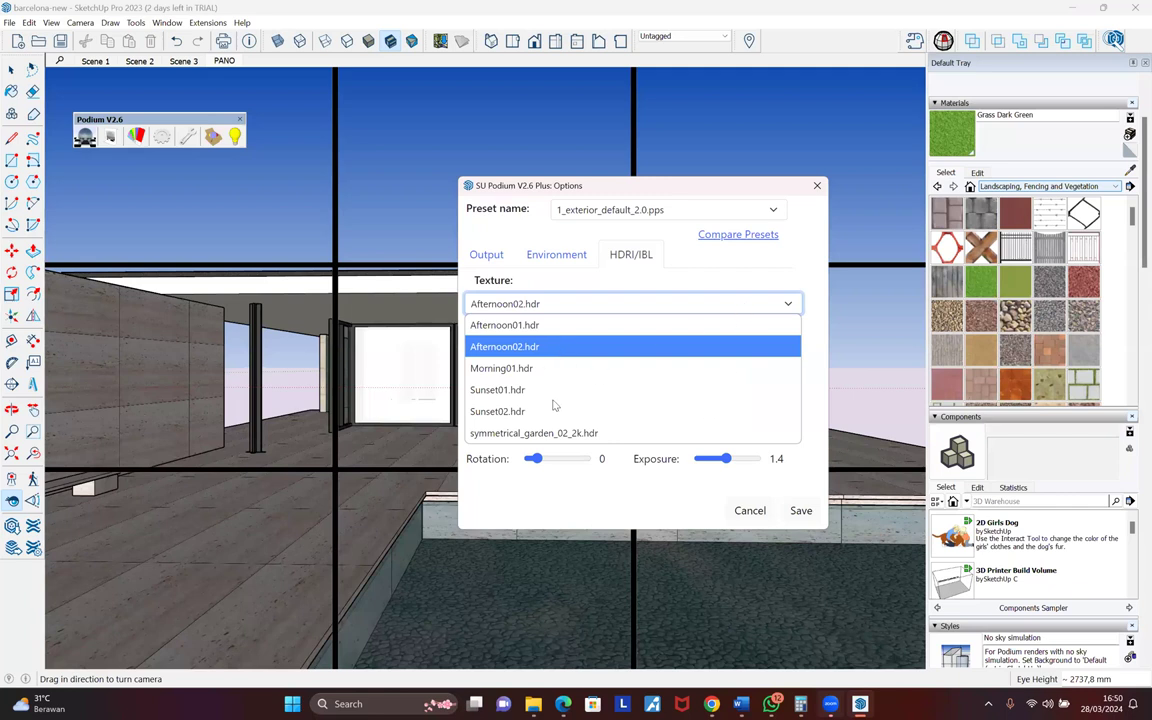
{"action": "left_click", "coordinate": [606, 316]}
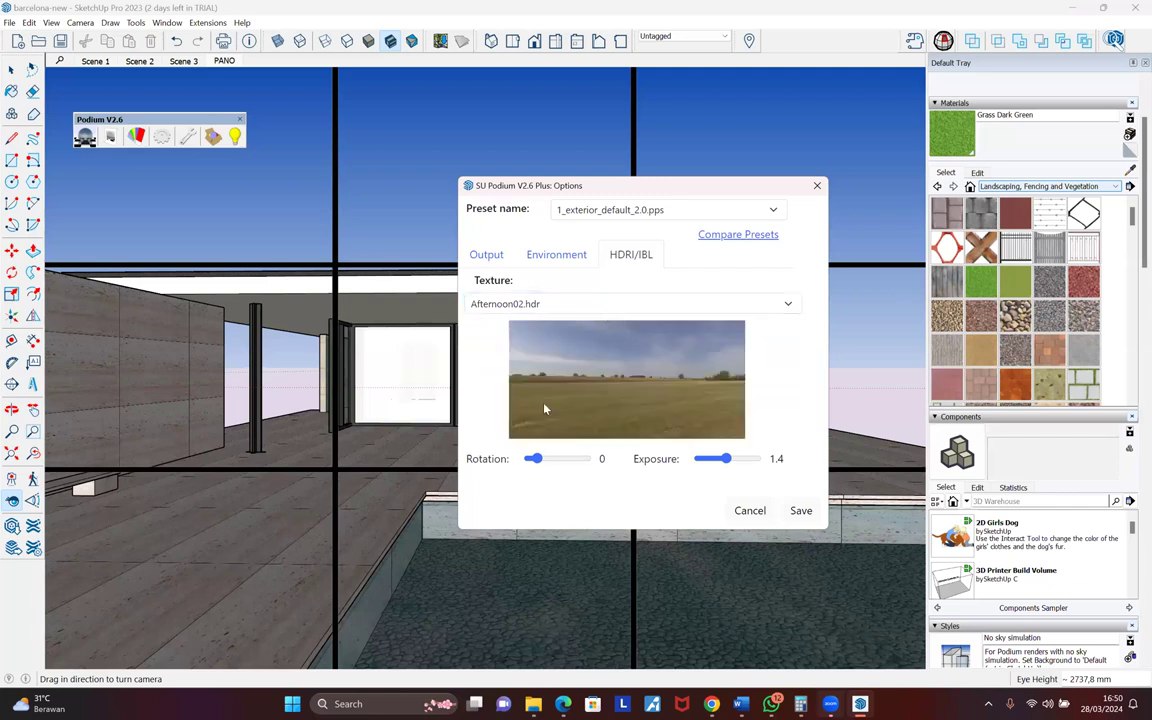
{"action": "left_click", "coordinate": [540, 303]}
{"action": "left_click", "coordinate": [538, 433]}
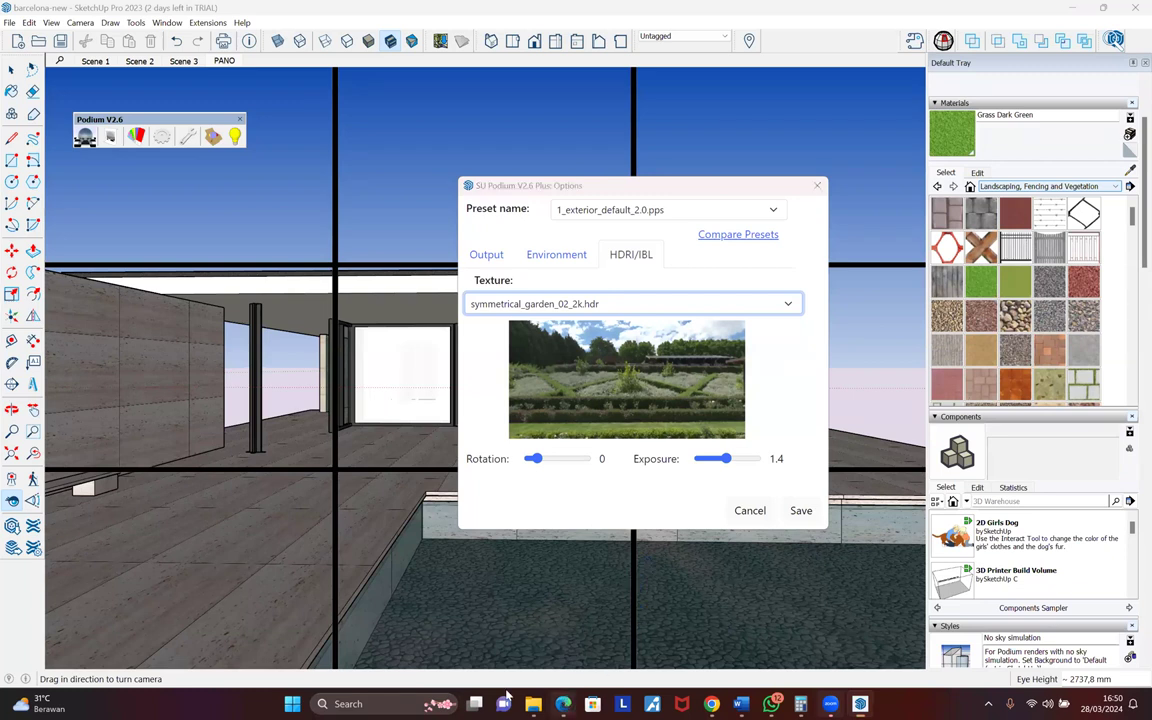
{"action": "left_click", "coordinate": [563, 704]}
{"action": "left_click", "coordinate": [335, 626]}
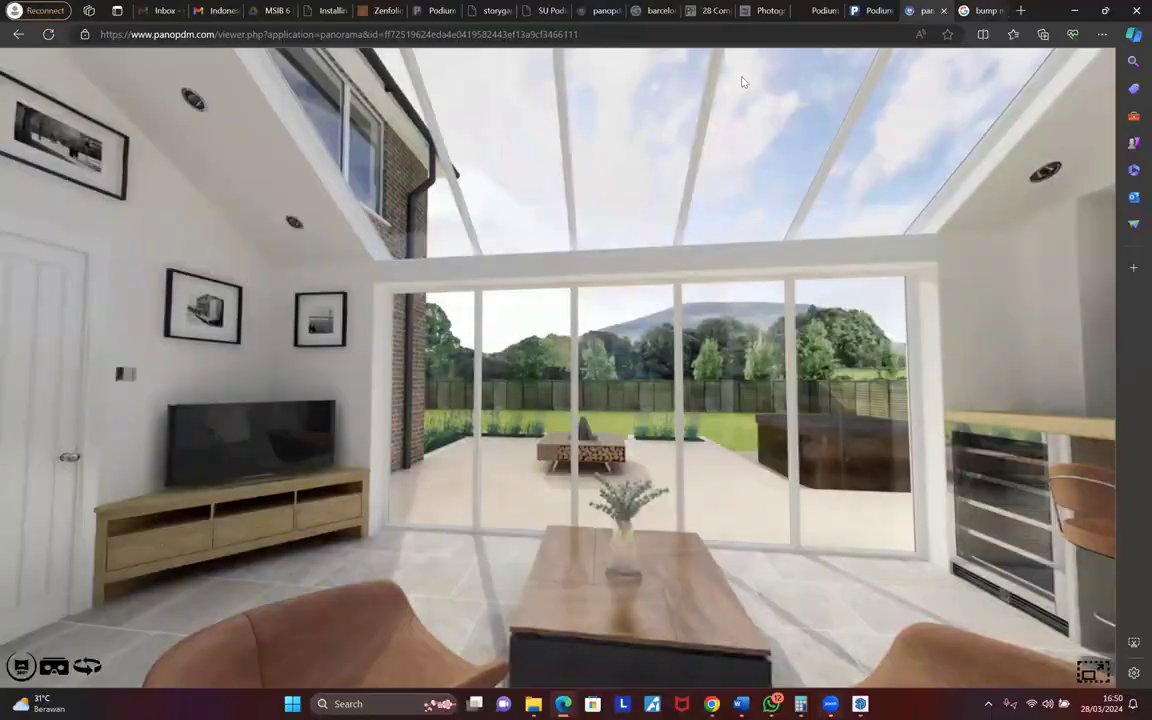
- Switch to the Google Images 'bump map' tab, then bring up the File Explorer windows
{"action": "key", "text": "ctrl+Tab"}
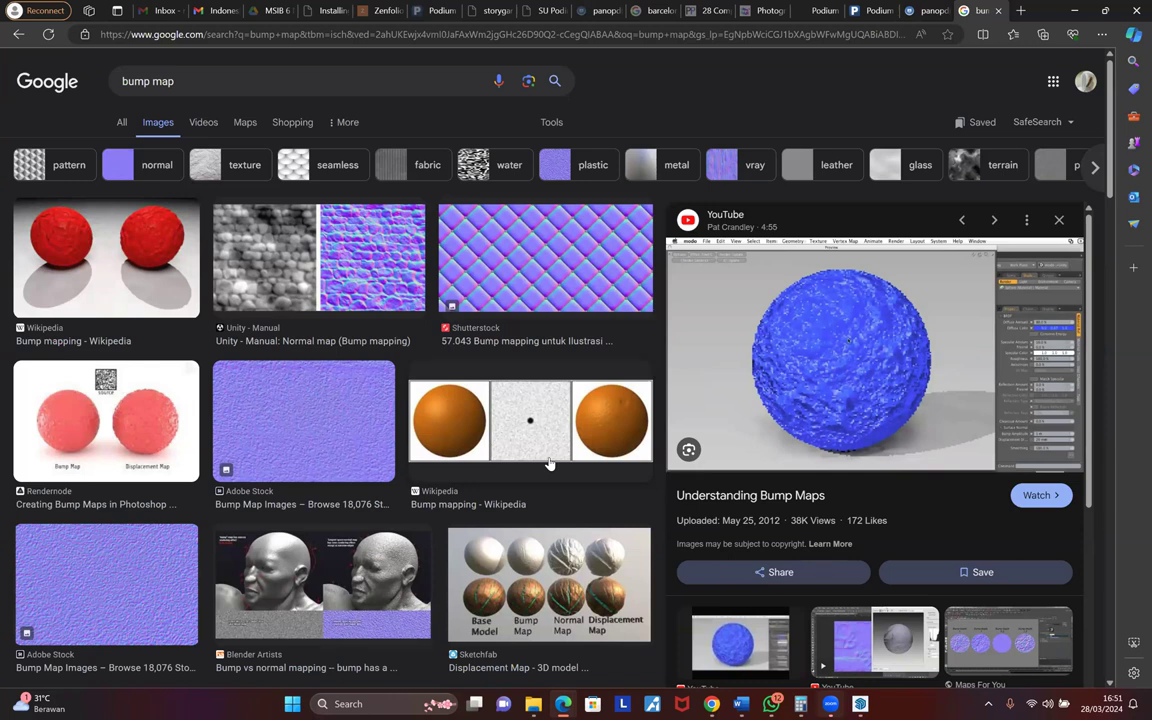
{"action": "left_click", "coordinate": [533, 704]}
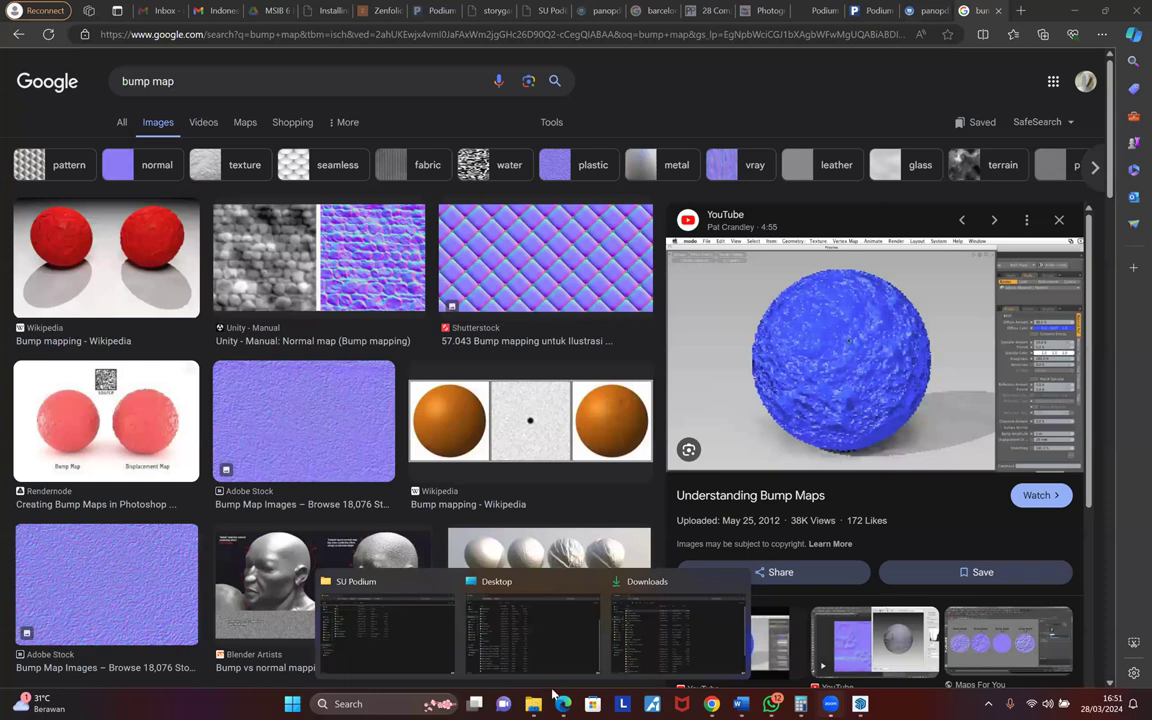
- Open PANO-DaNang from the HDRI folder on NEOSIA (D:) in the photo viewer
{"action": "left_click", "coordinate": [682, 633]}
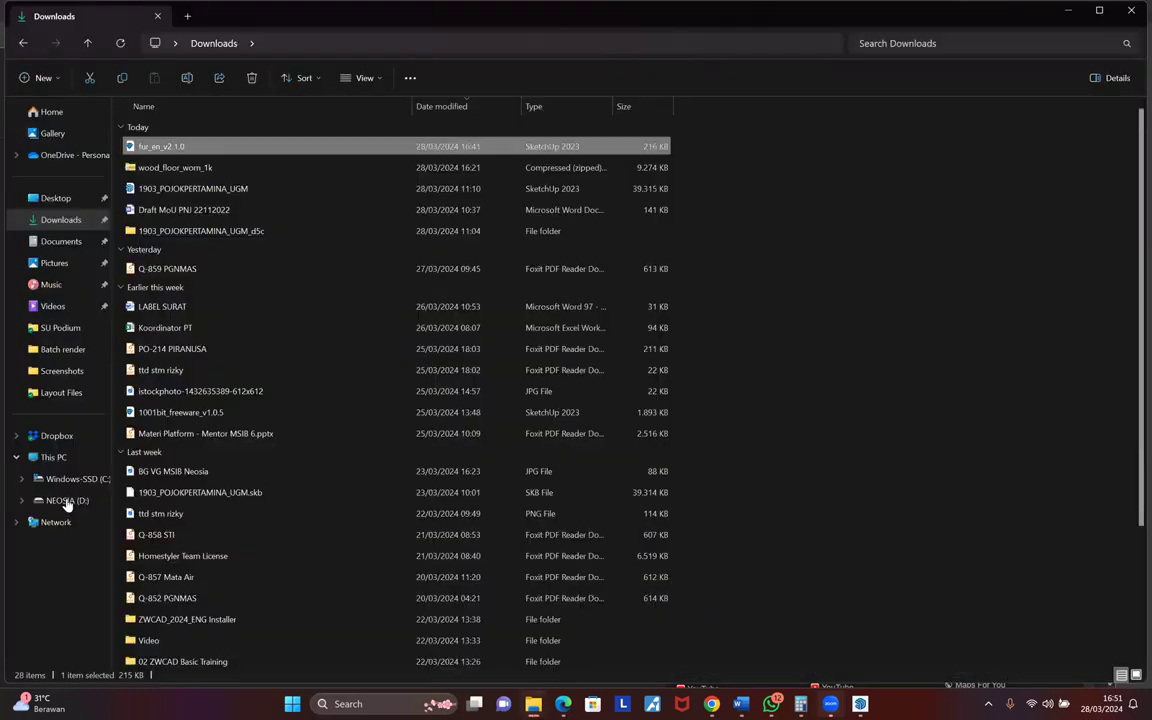
{"action": "left_click", "coordinate": [67, 500]}
{"action": "double_click", "coordinate": [182, 422]}
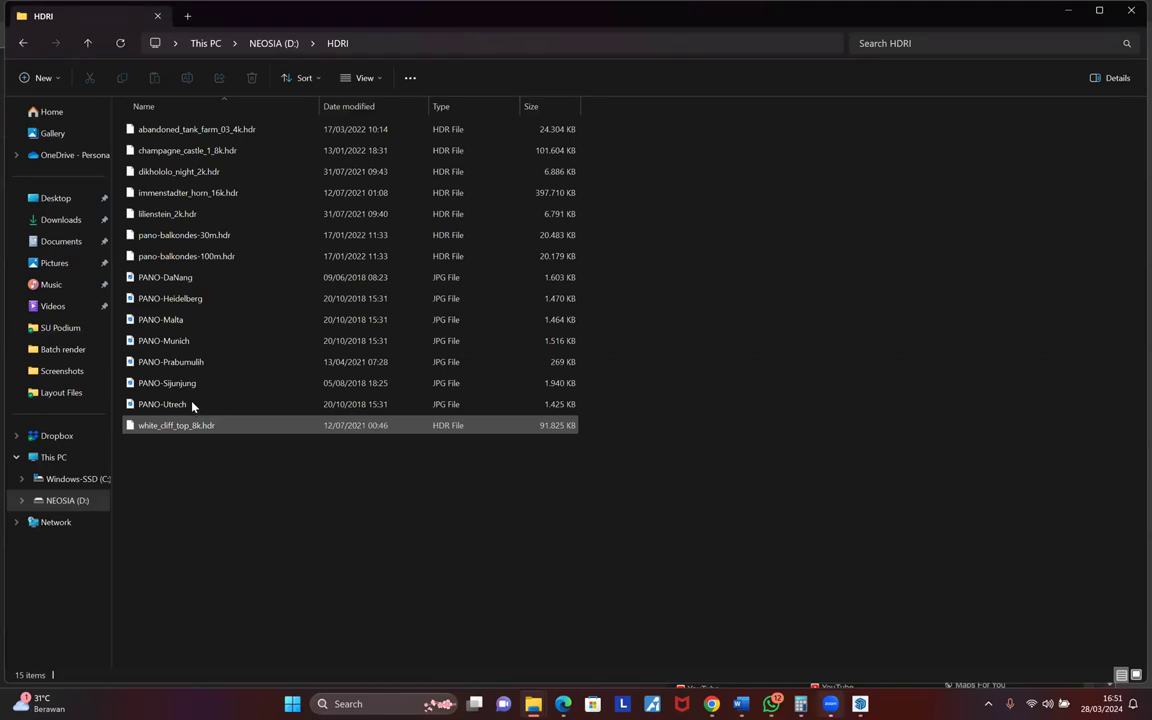
{"action": "left_click", "coordinate": [194, 281]}
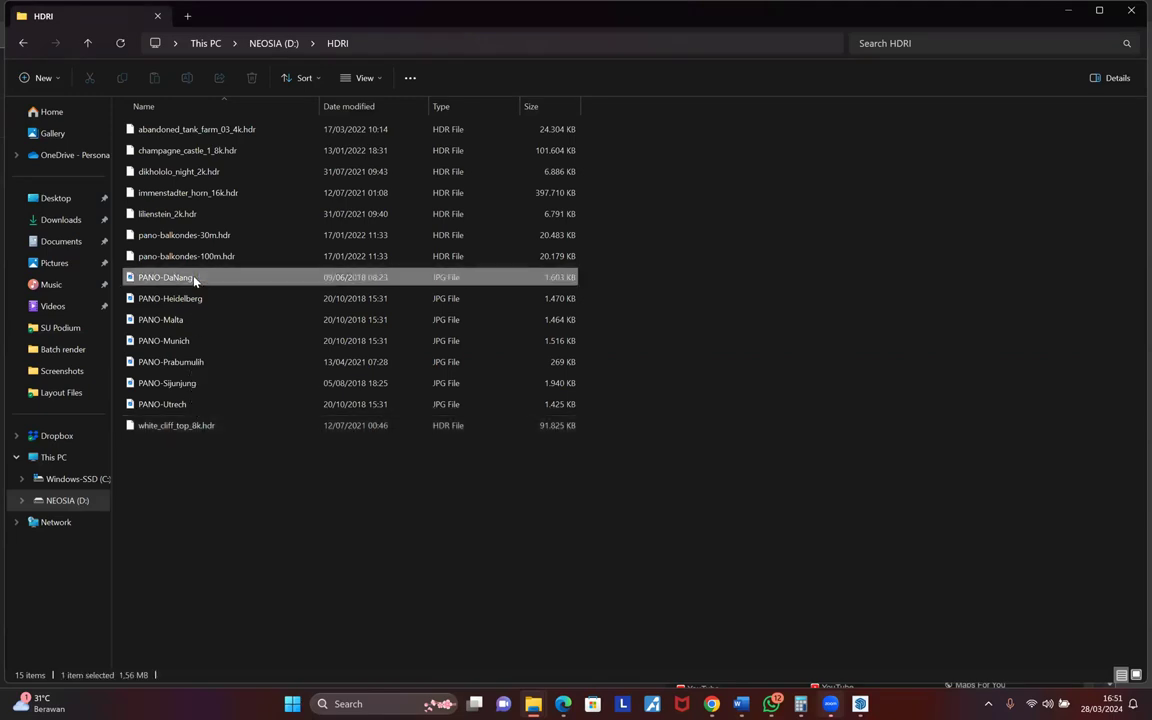
{"action": "double_click", "coordinate": [194, 280]}
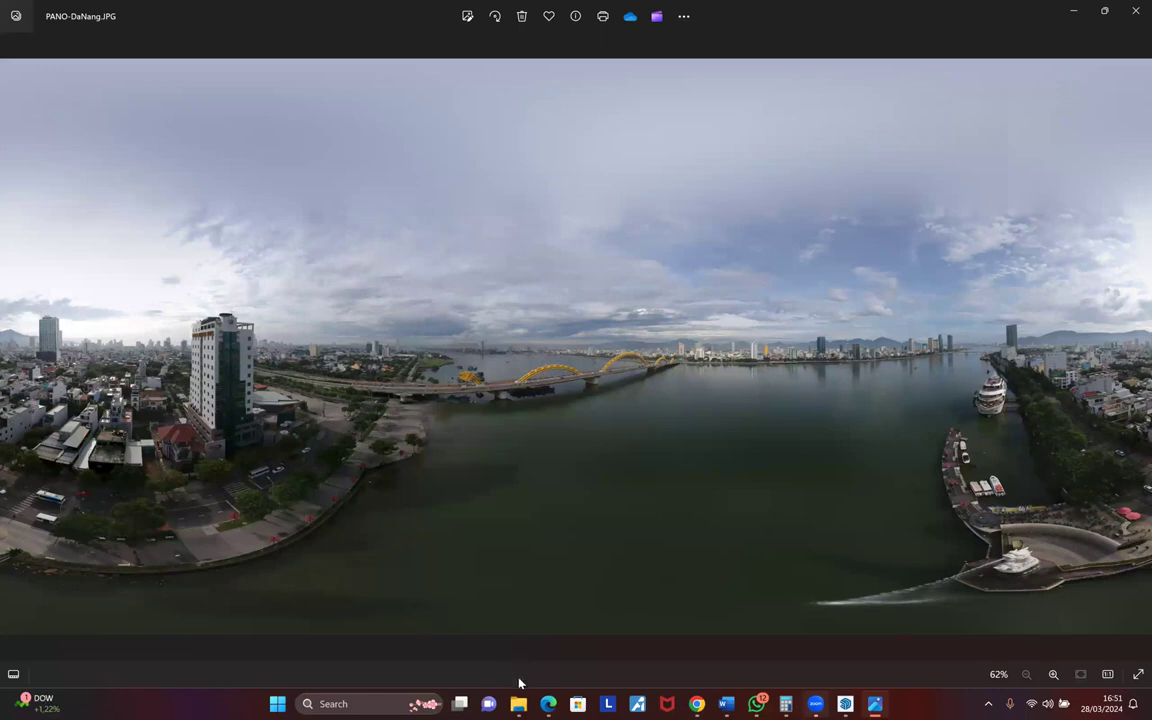
- Look over the PANO-DaNang panorama, then bring the YouTube window forward with Alt+Tab
{"action": "mouse_move", "coordinate": [566, 703]}
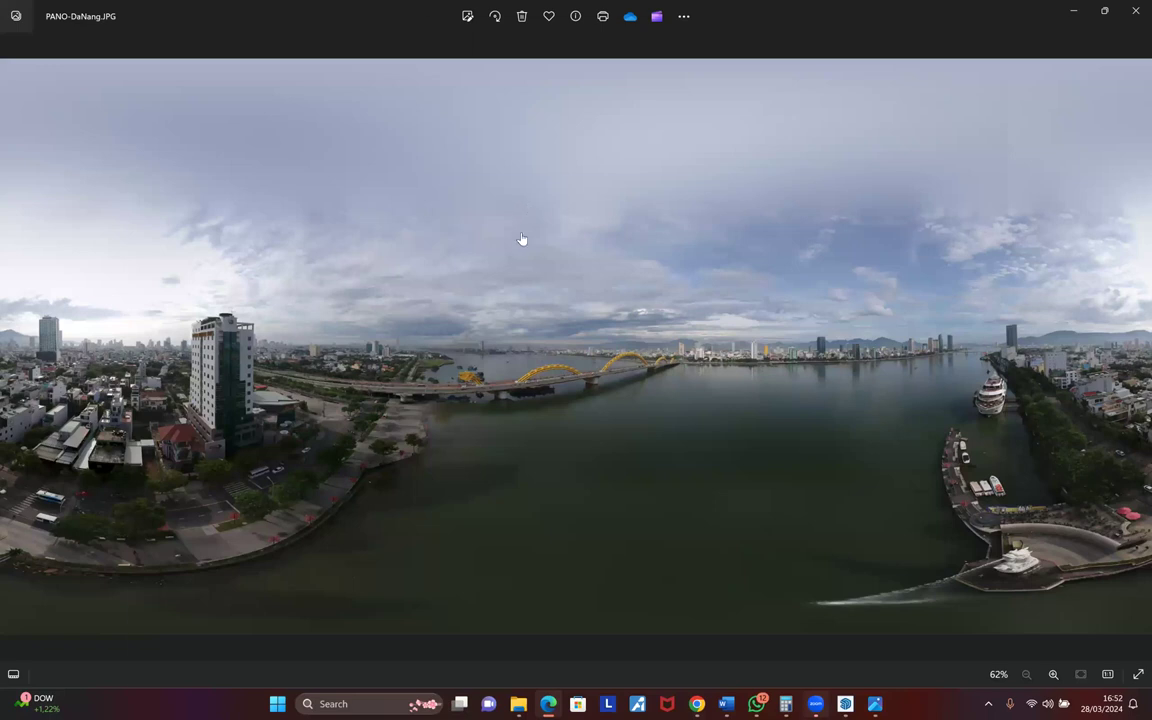
{"action": "key", "text": "alt+Tab"}
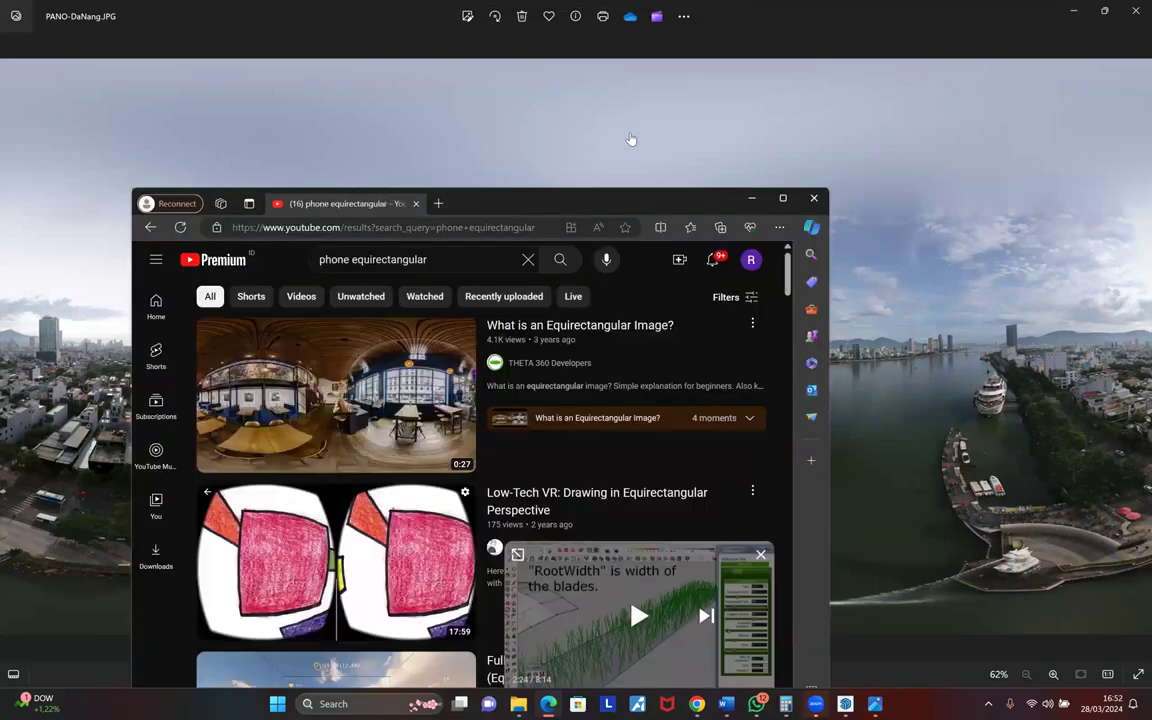
- Maximize YouTube, watch 'What is an Equirectangular Image?', then return to the search results
{"action": "key", "text": "super+Up"}
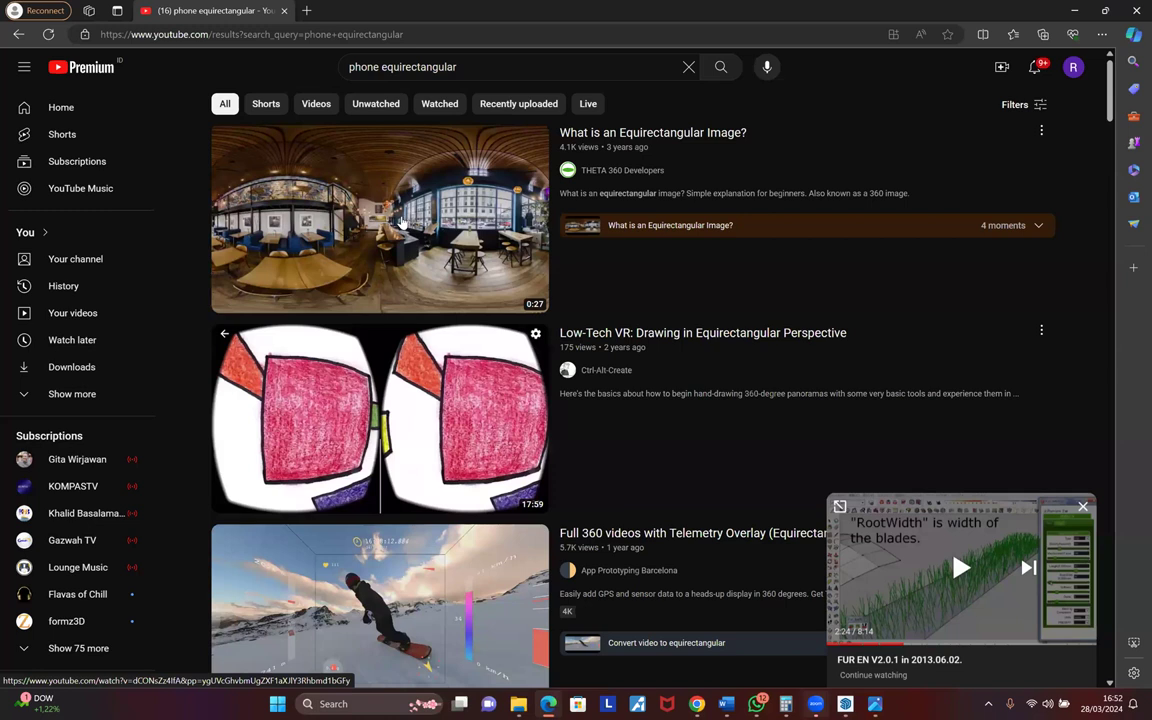
{"action": "left_click", "coordinate": [400, 223]}
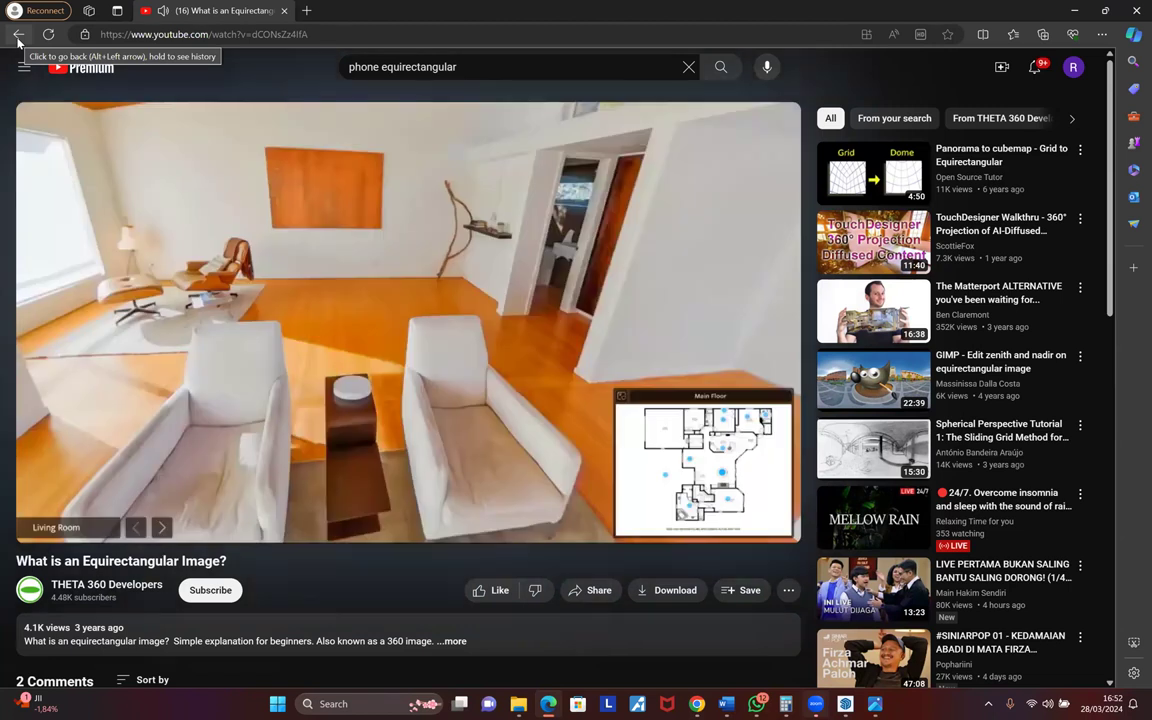
{"action": "left_click", "coordinate": [18, 38]}
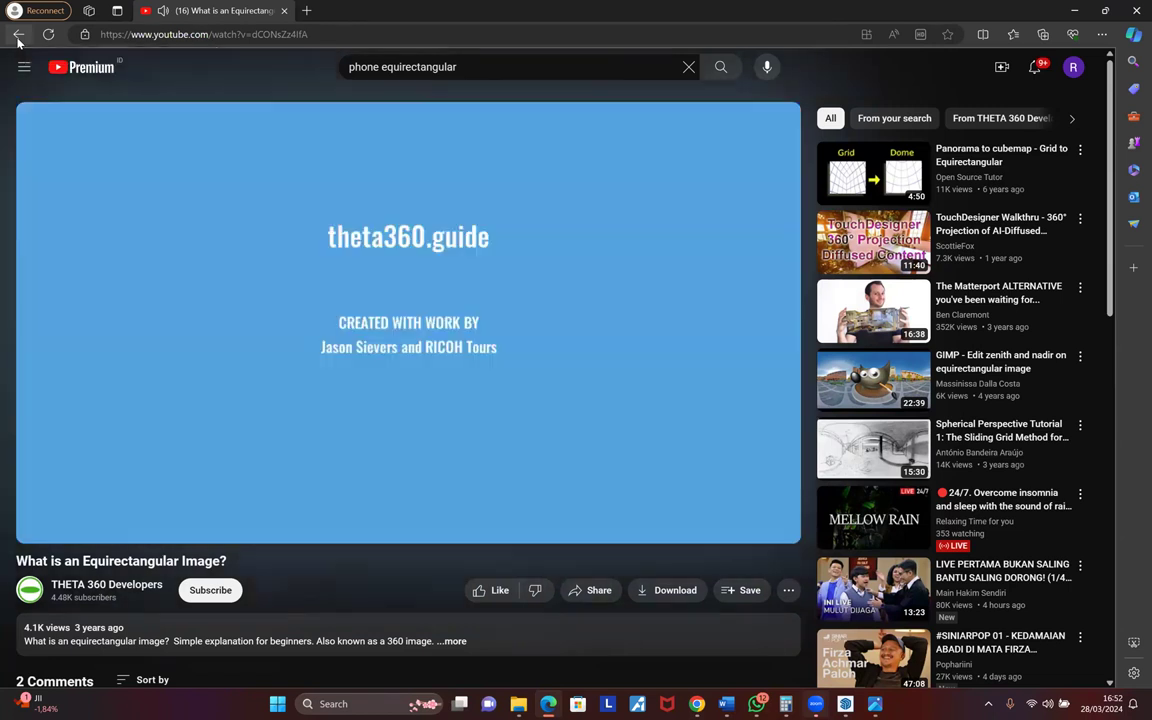
- Change the YouTube search from 'phone equirectangular' to 'phone panorama'
{"action": "scroll", "coordinate": [669, 363], "scroll_direction": "down", "scroll_amount": 4}
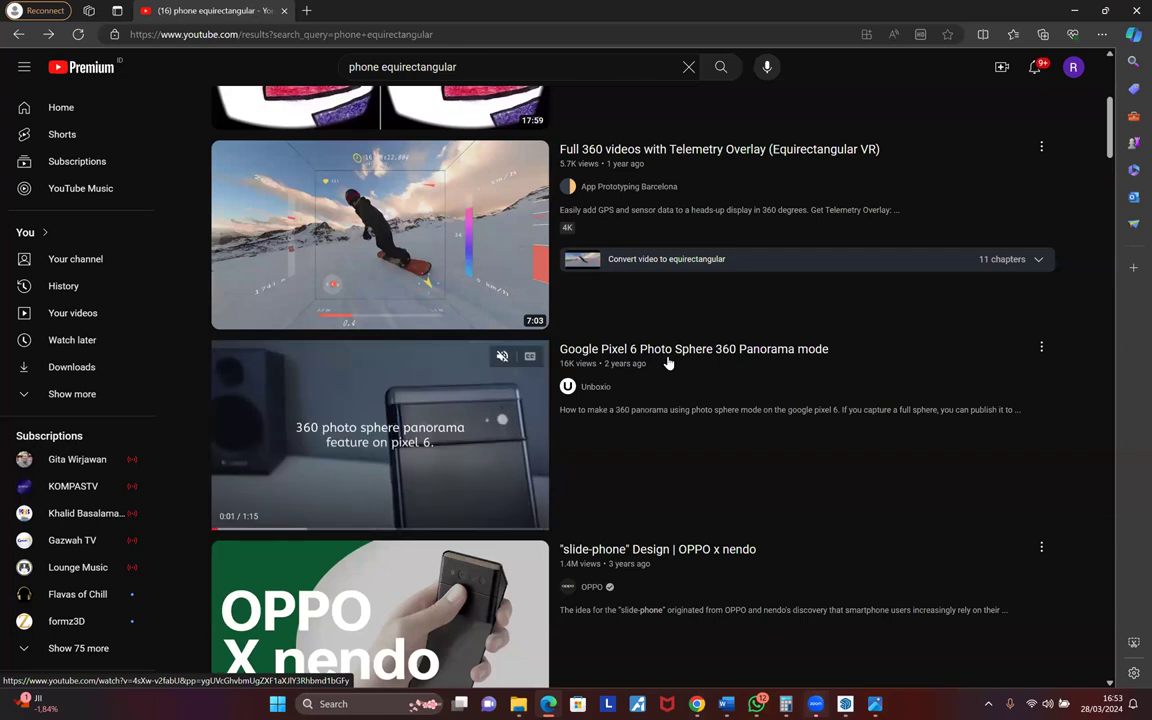
{"action": "scroll", "coordinate": [424, 67], "scroll_direction": "up", "scroll_amount": 1}
{"action": "scroll", "coordinate": [424, 67], "scroll_direction": "up", "scroll_amount": 3}
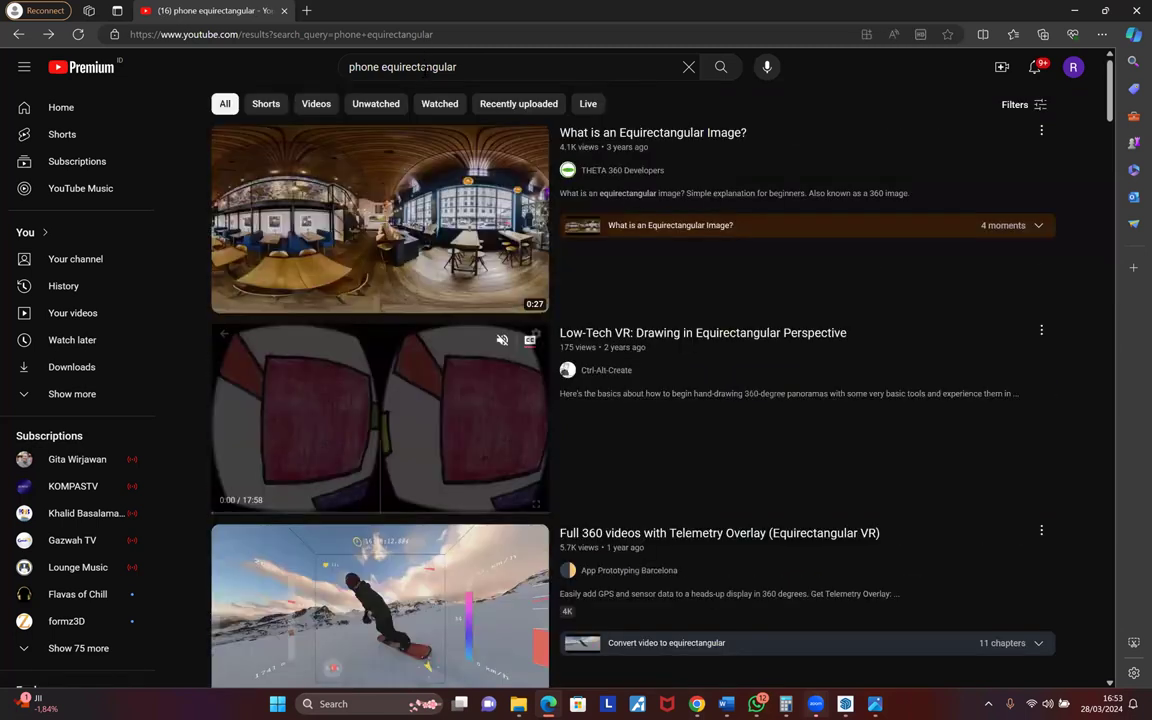
{"action": "double_click", "coordinate": [424, 67]}
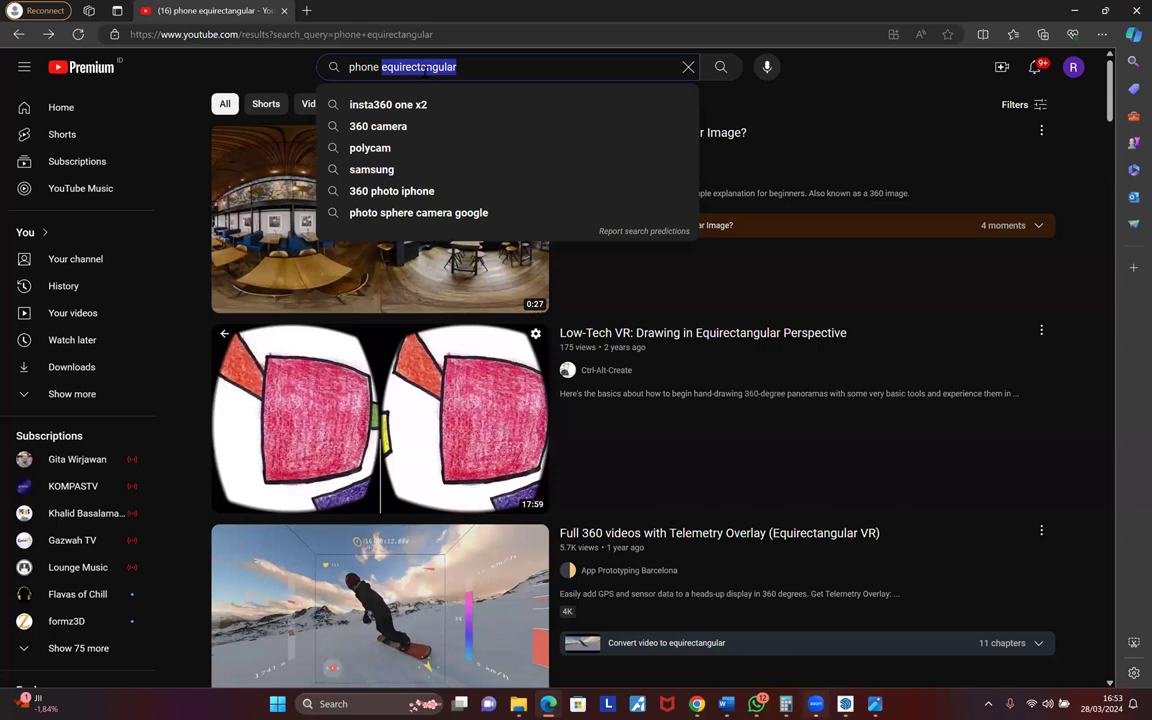
{"action": "type", "text": "panorama"}
{"action": "key", "text": "Return"}
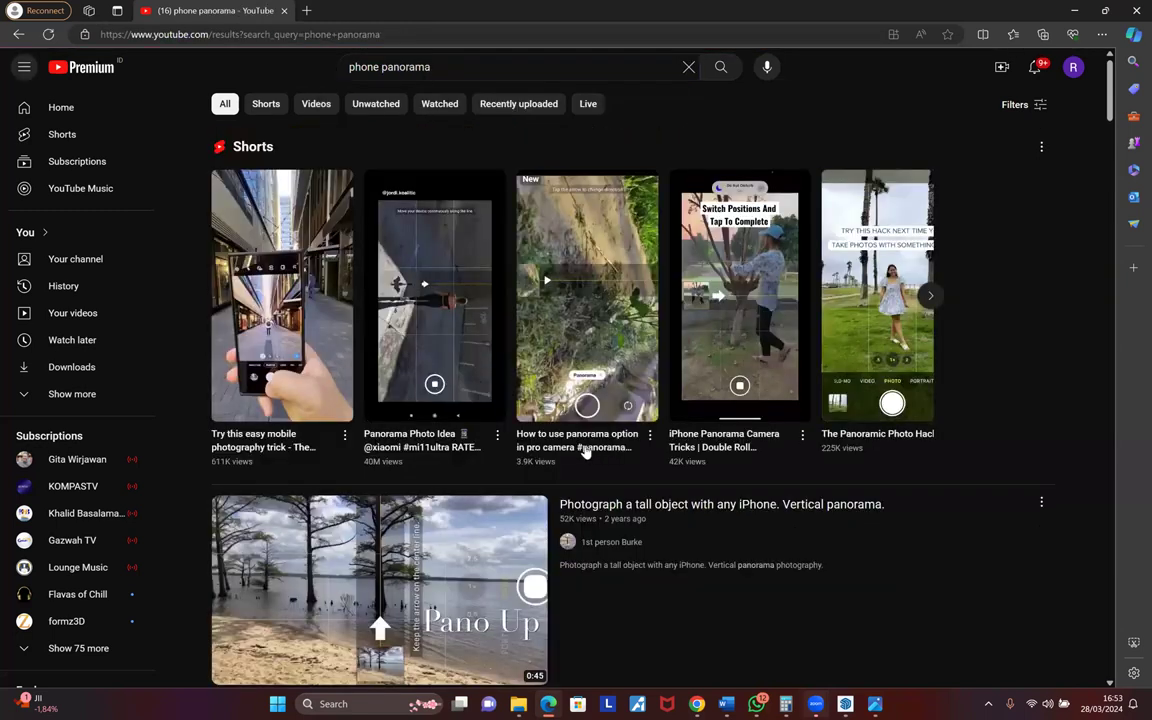
- Scroll through the phone panorama results, back to the top and into the search box
{"action": "scroll", "coordinate": [583, 446], "scroll_direction": "down", "scroll_amount": 3}
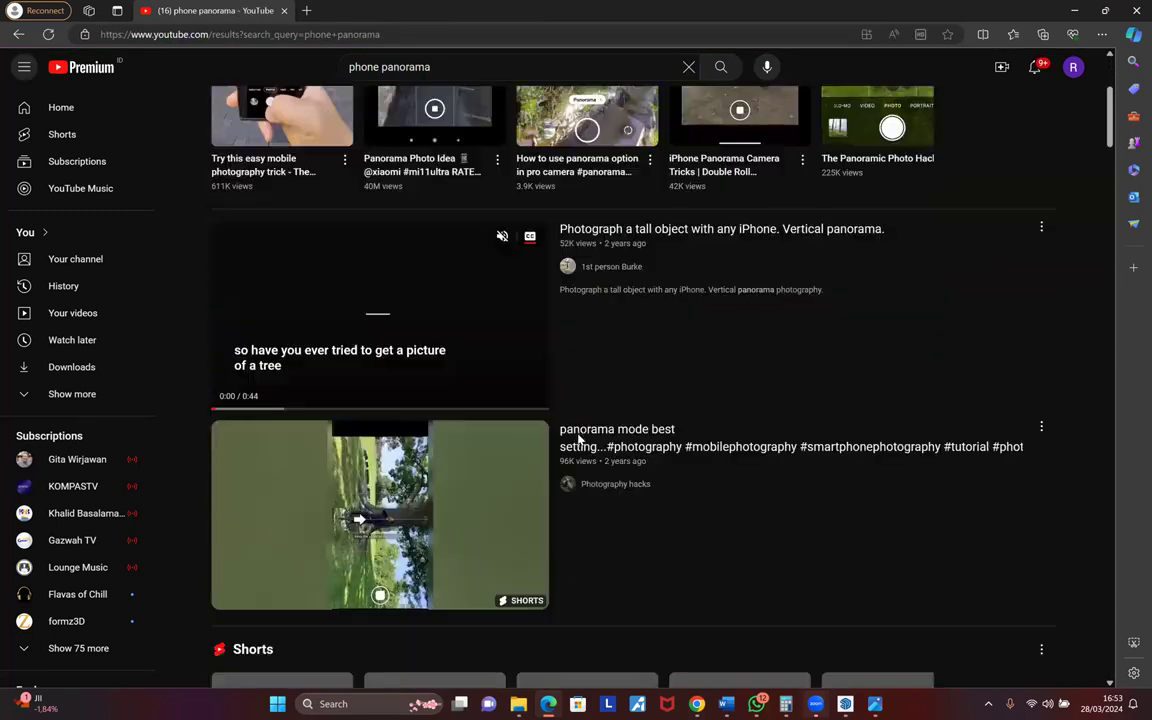
{"action": "scroll", "coordinate": [568, 414], "scroll_direction": "down", "scroll_amount": 2}
{"action": "scroll", "coordinate": [568, 414], "scroll_direction": "down", "scroll_amount": 4}
{"action": "scroll", "coordinate": [568, 414], "scroll_direction": "down", "scroll_amount": 2}
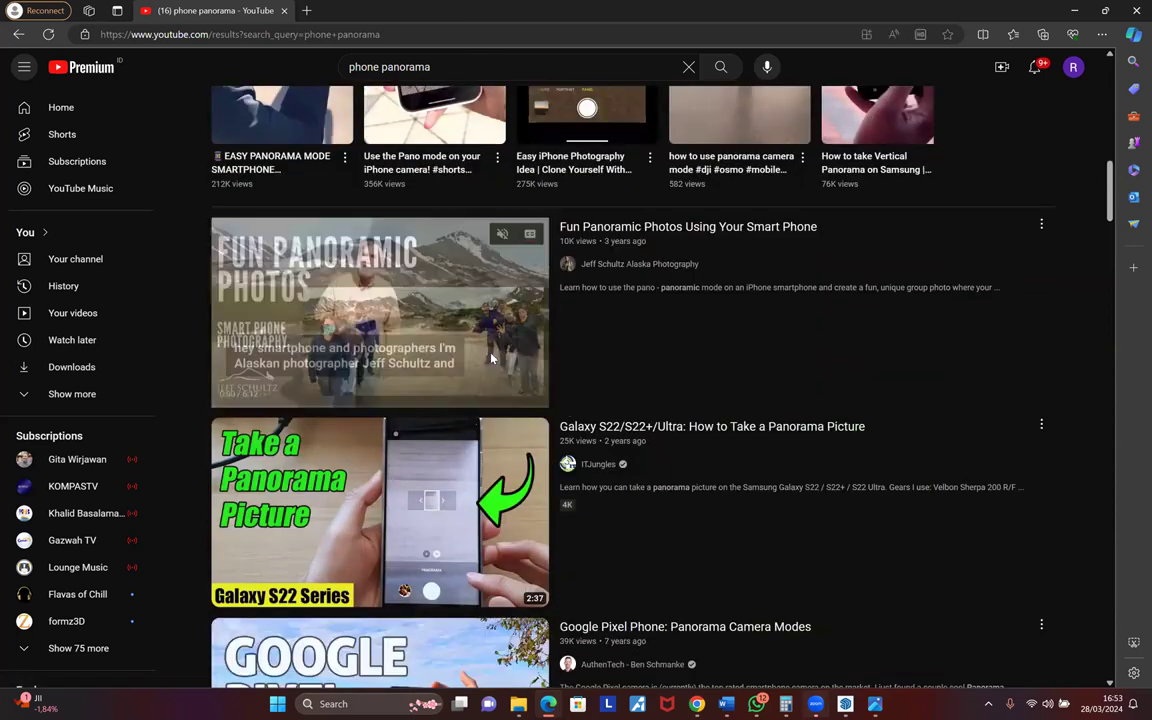
{"action": "scroll", "coordinate": [491, 358], "scroll_direction": "up", "scroll_amount": 1}
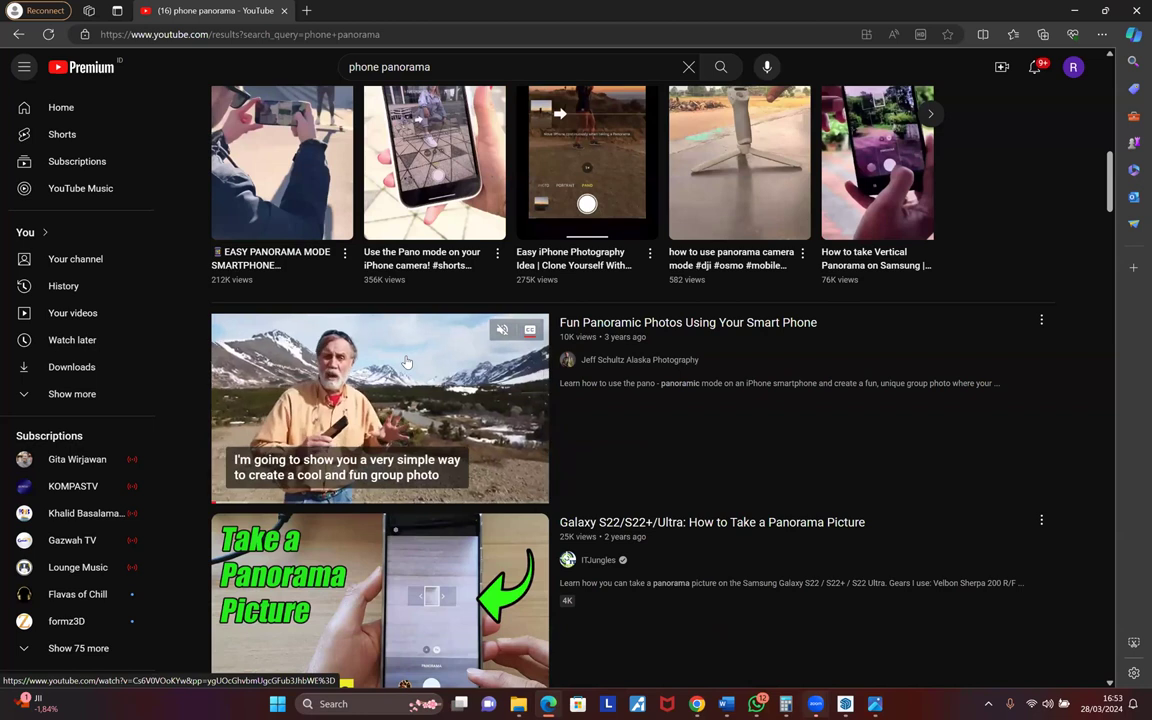
{"action": "scroll", "coordinate": [407, 362], "scroll_direction": "up", "scroll_amount": 3}
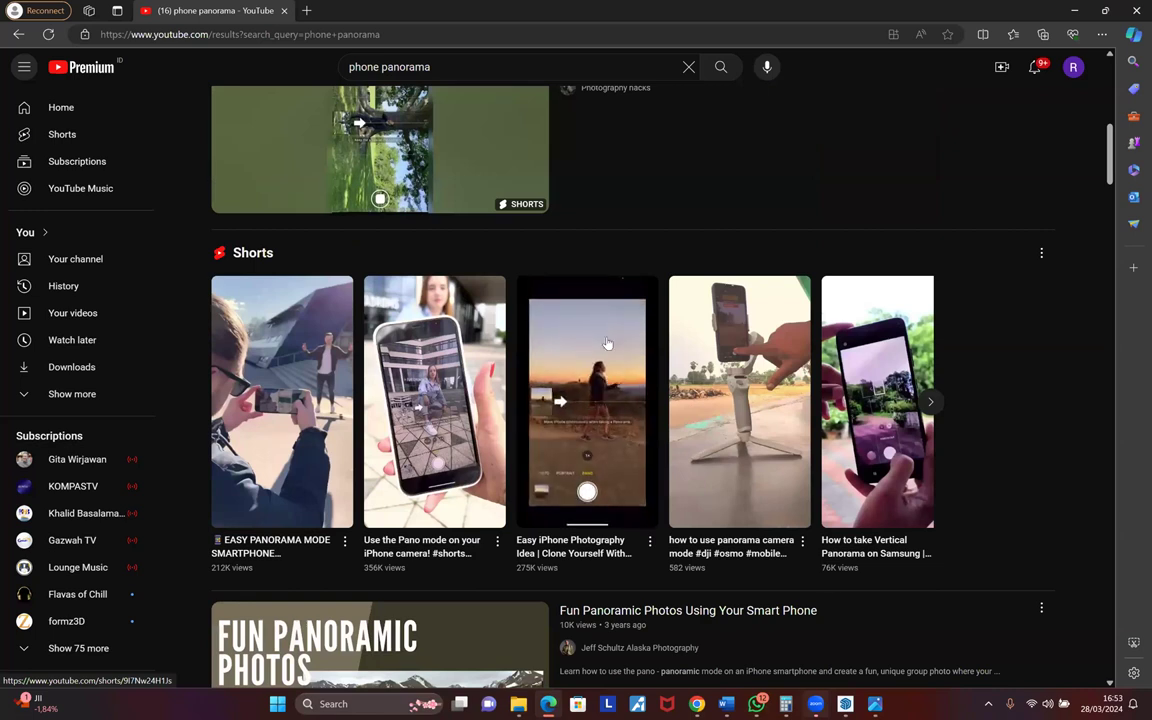
{"action": "scroll", "coordinate": [606, 343], "scroll_direction": "up", "scroll_amount": 3}
{"action": "scroll", "coordinate": [606, 343], "scroll_direction": "up", "scroll_amount": 3}
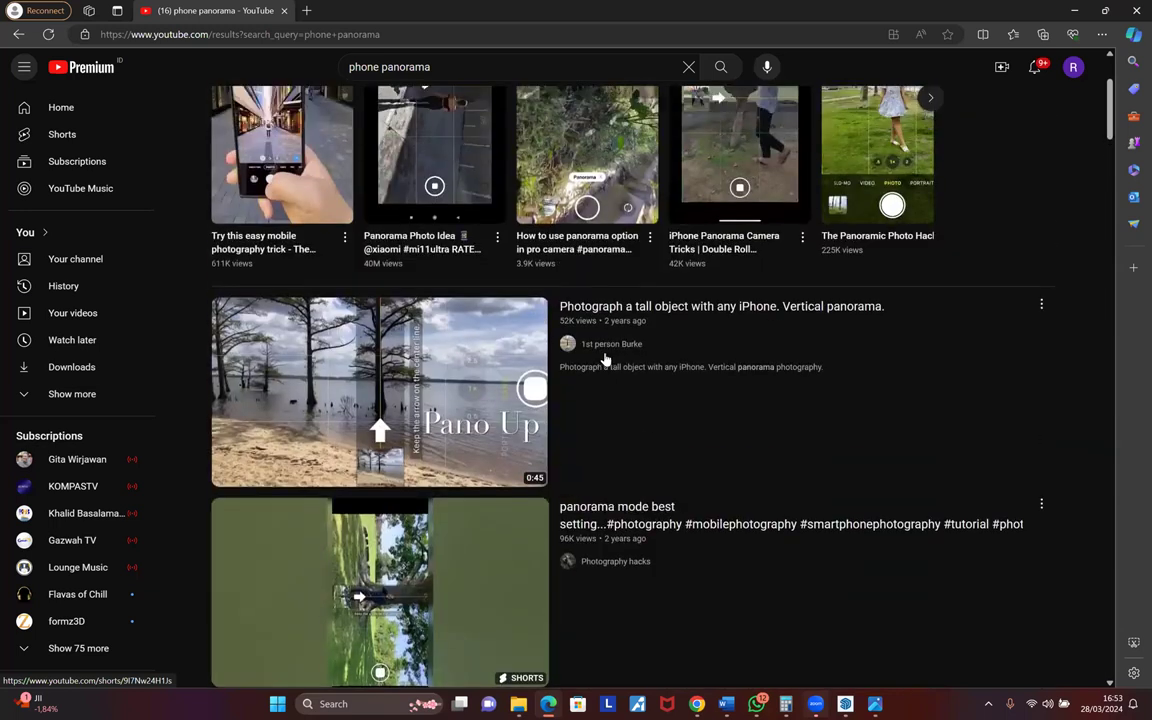
{"action": "scroll", "coordinate": [604, 358], "scroll_direction": "up", "scroll_amount": 2}
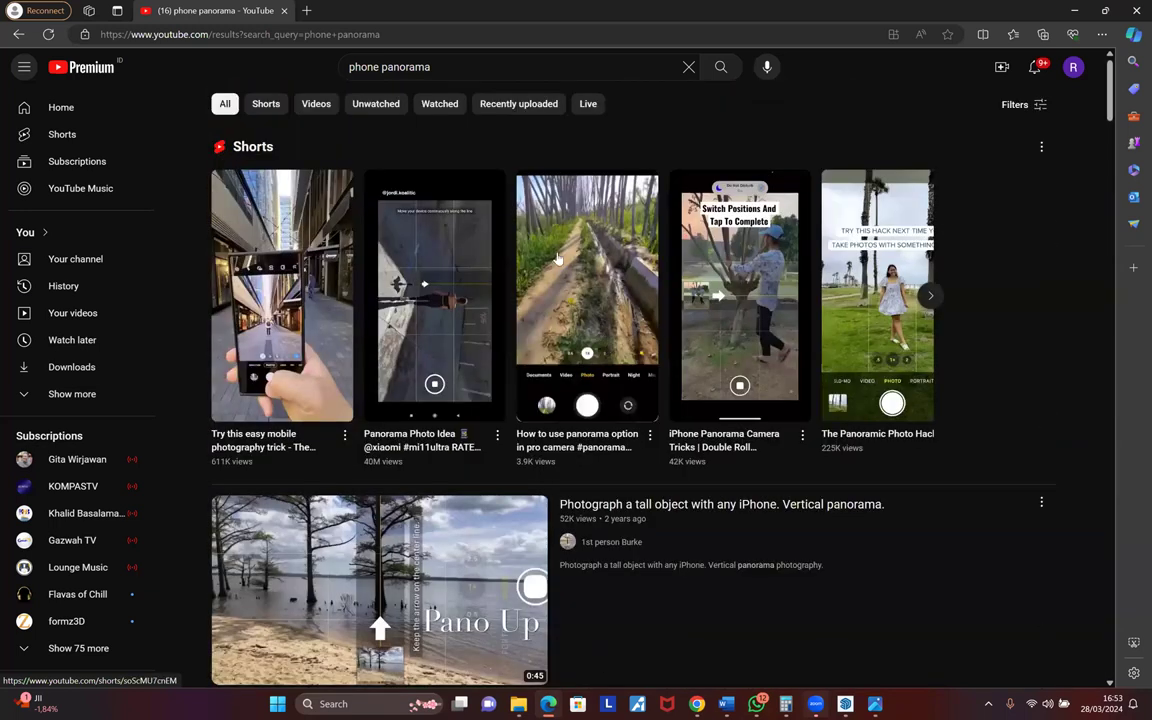
{"action": "left_click", "coordinate": [474, 61]}
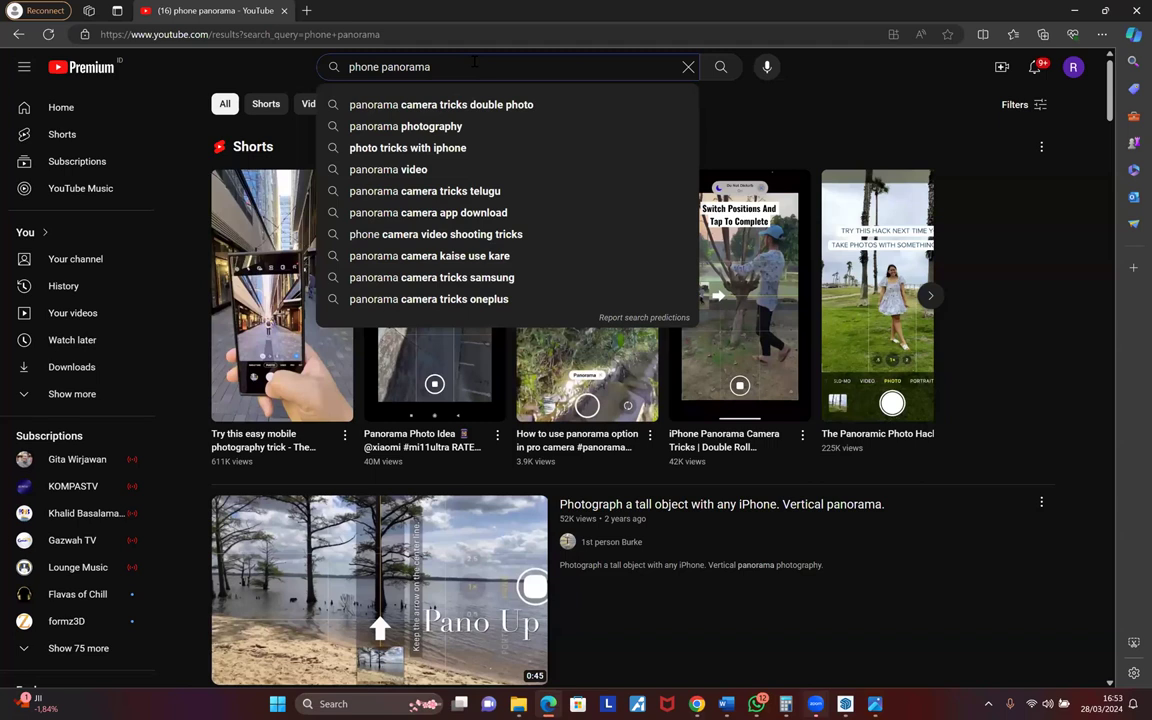
- Search YouTube for 'how to capture 360 degree photo'
{"action": "key", "text": "ctrl+a"}
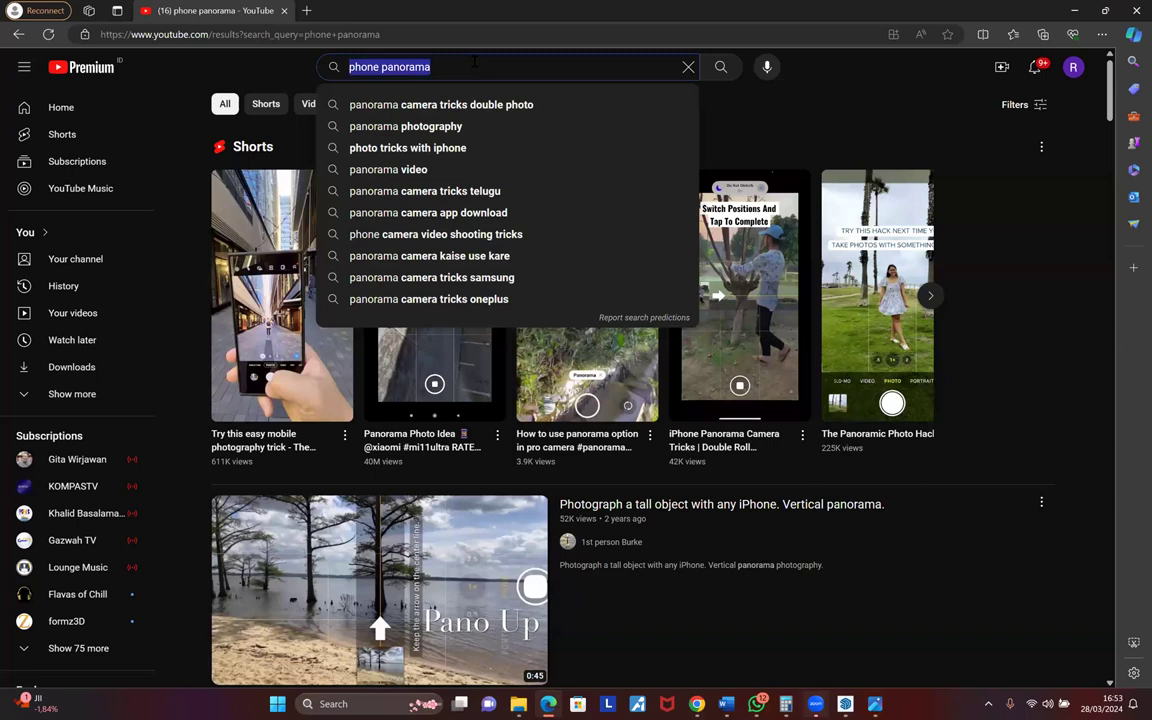
{"action": "type", "text": "how to capture"}
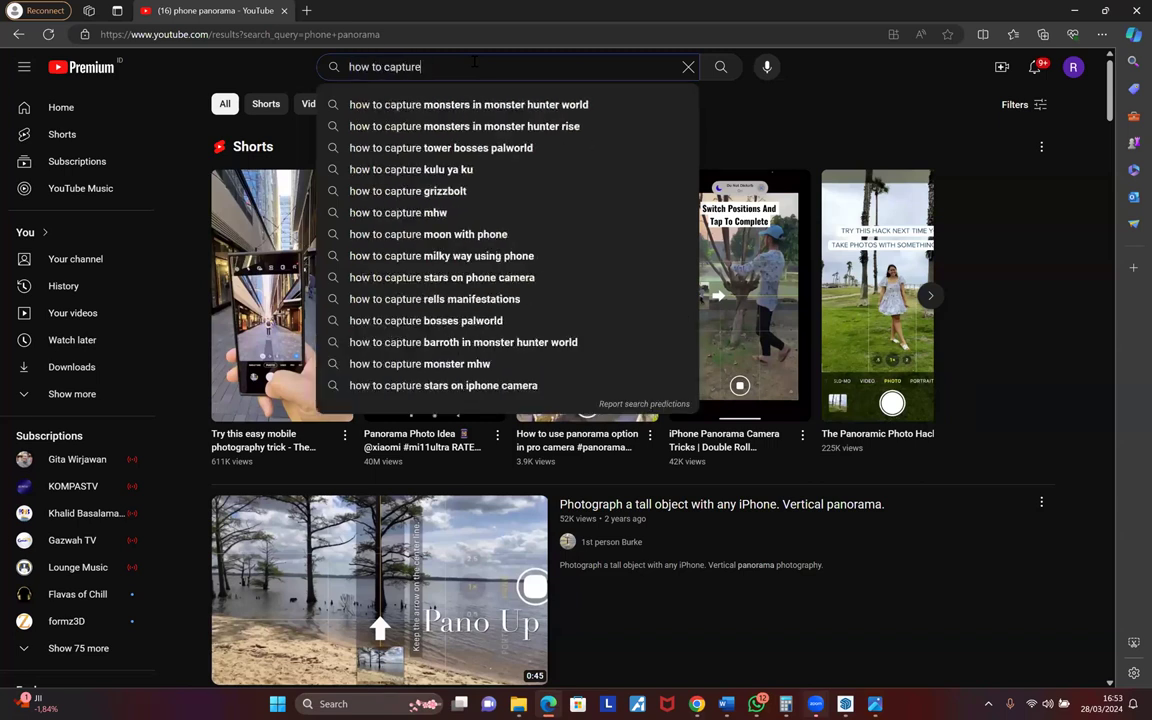
{"action": "type", "text": " 360"}
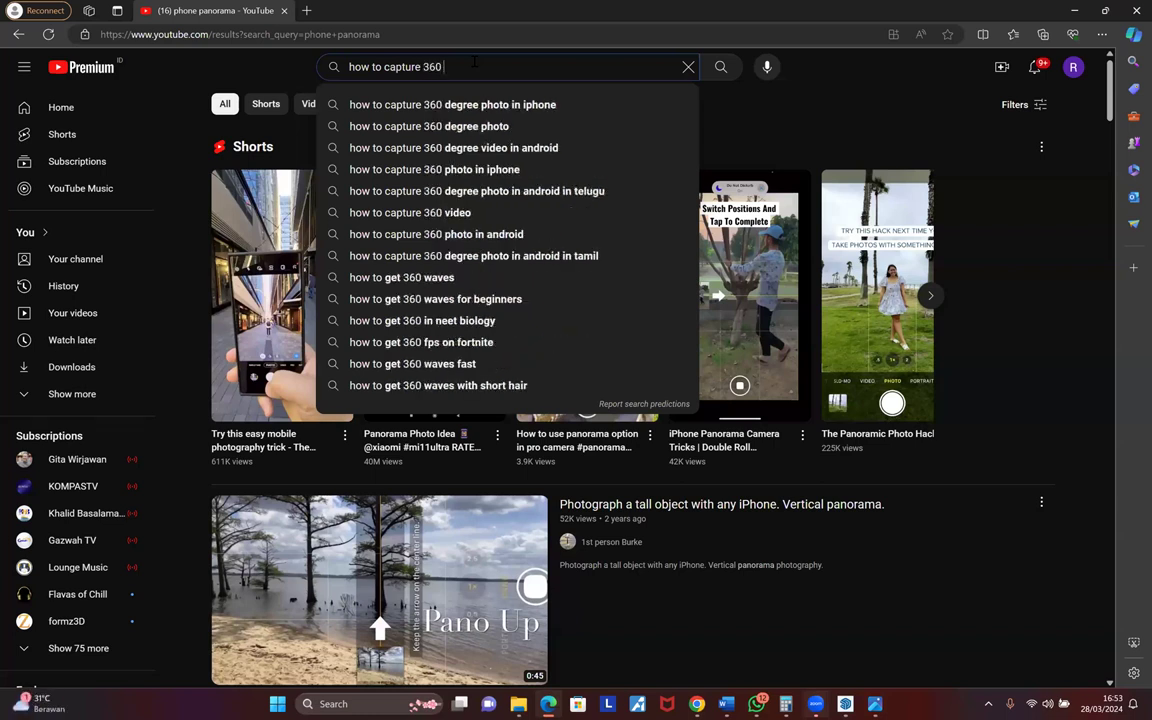
{"action": "left_click", "coordinate": [503, 127]}
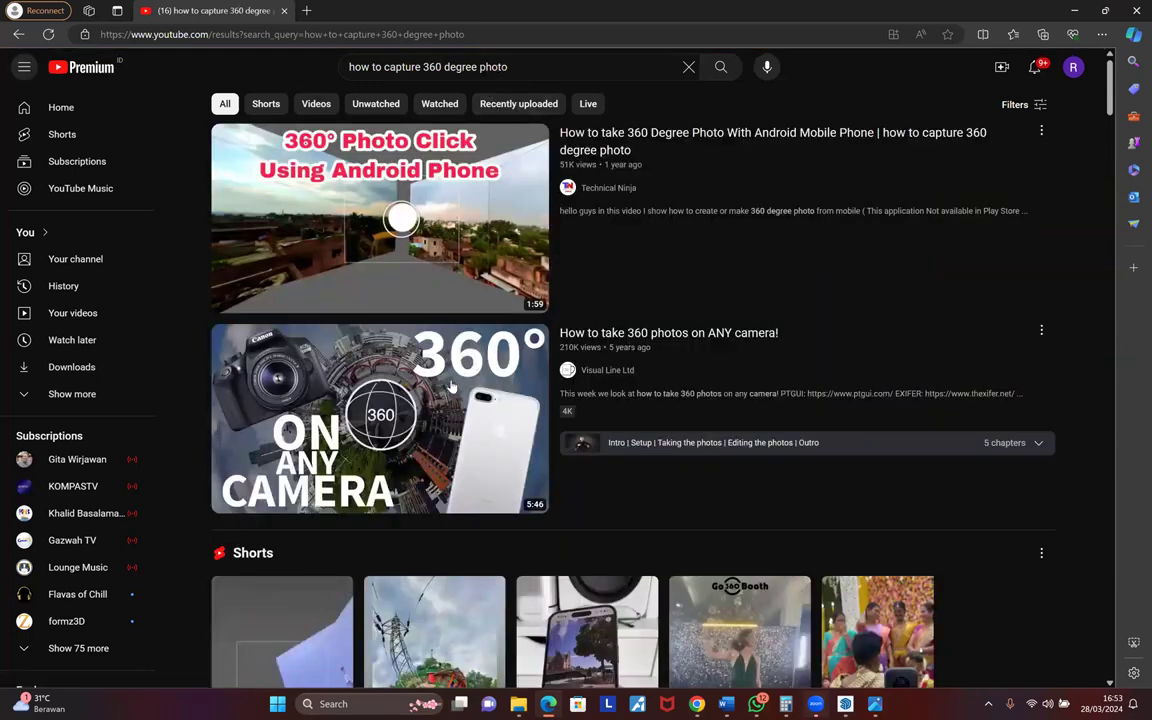
- Skim the 360-photo results, then switch to the PANO-DaNang panorama in Photos
{"action": "mouse_move", "coordinate": [451, 387]}
{"action": "scroll", "coordinate": [451, 387], "scroll_direction": "down", "scroll_amount": 1}
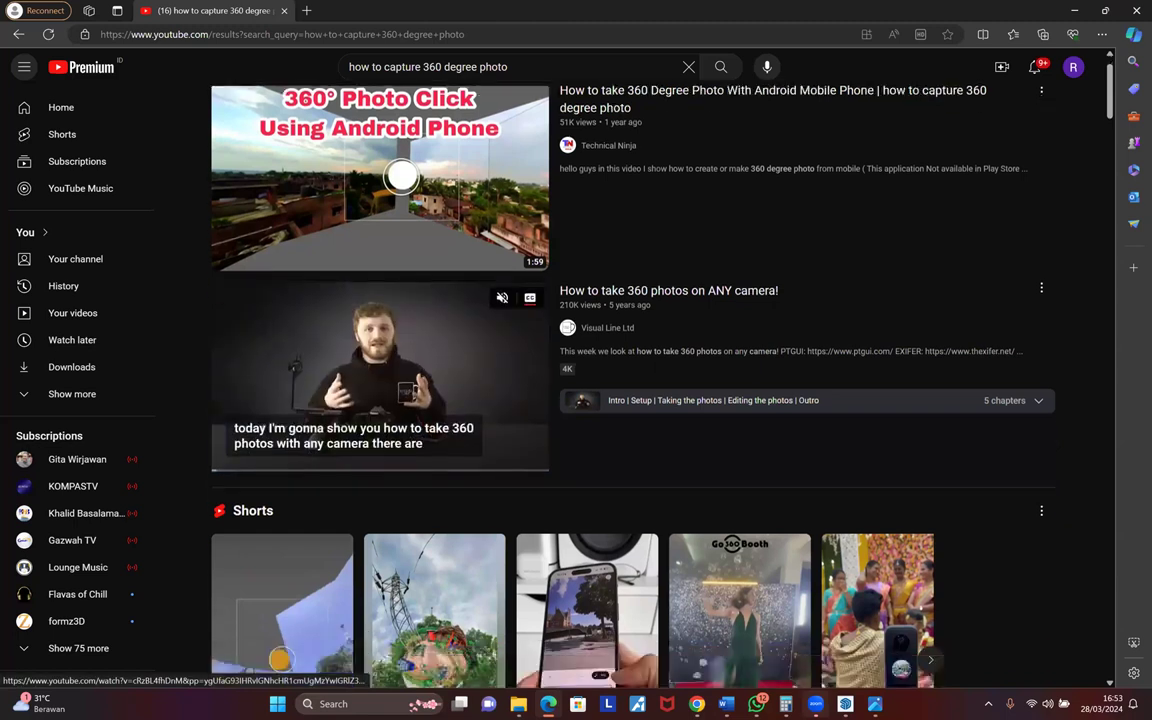
{"action": "scroll", "coordinate": [437, 397], "scroll_direction": "down", "scroll_amount": 2}
{"action": "scroll", "coordinate": [437, 397], "scroll_direction": "down", "scroll_amount": 3}
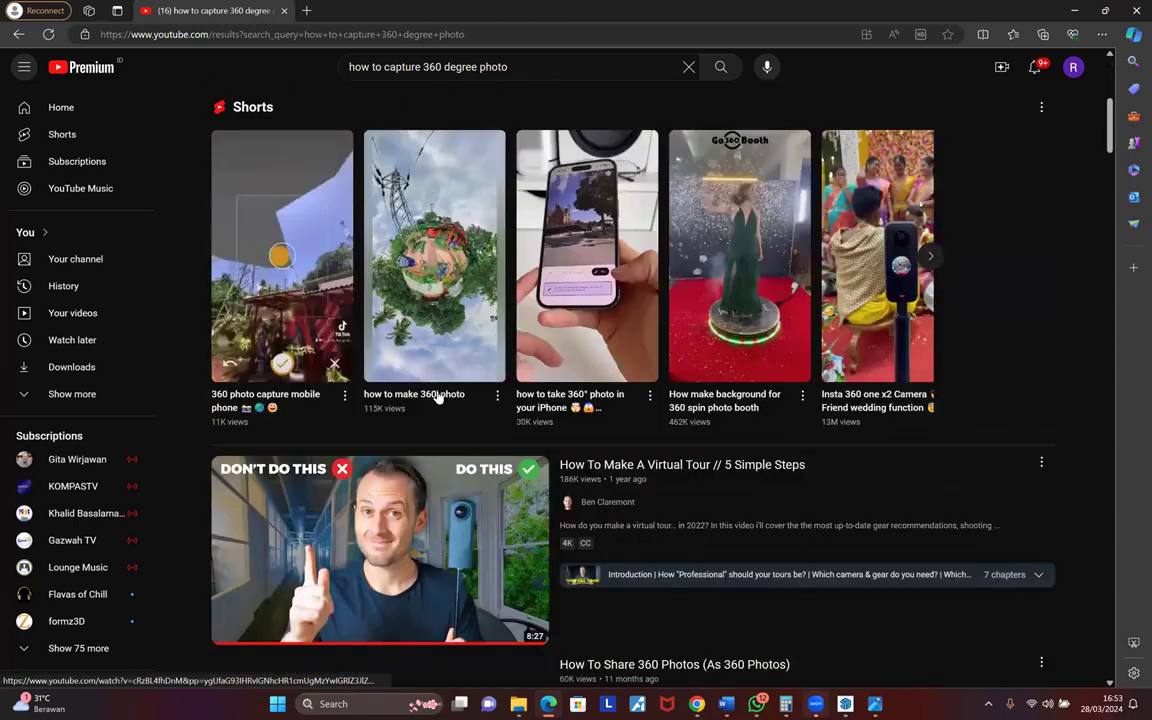
{"action": "scroll", "coordinate": [437, 420], "scroll_direction": "down", "scroll_amount": 3}
{"action": "scroll", "coordinate": [437, 441], "scroll_direction": "down", "scroll_amount": 2}
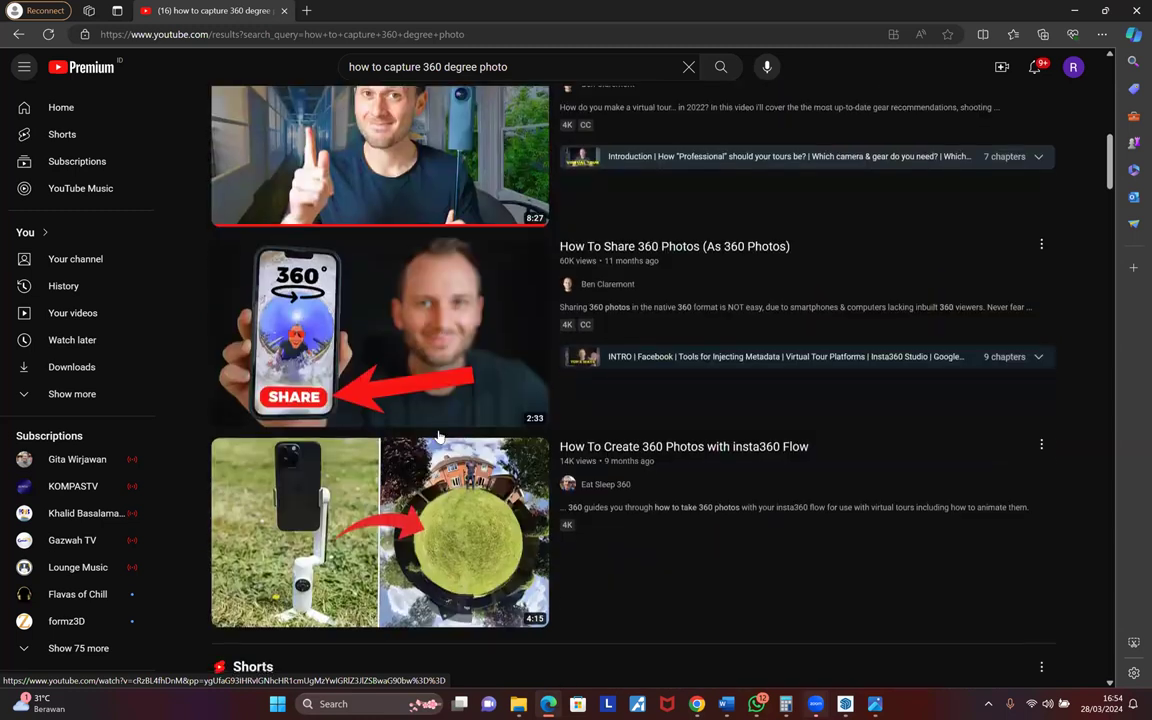
{"action": "scroll", "coordinate": [397, 340], "scroll_direction": "down", "scroll_amount": 4}
{"action": "scroll", "coordinate": [424, 67], "scroll_direction": "down", "scroll_amount": 2}
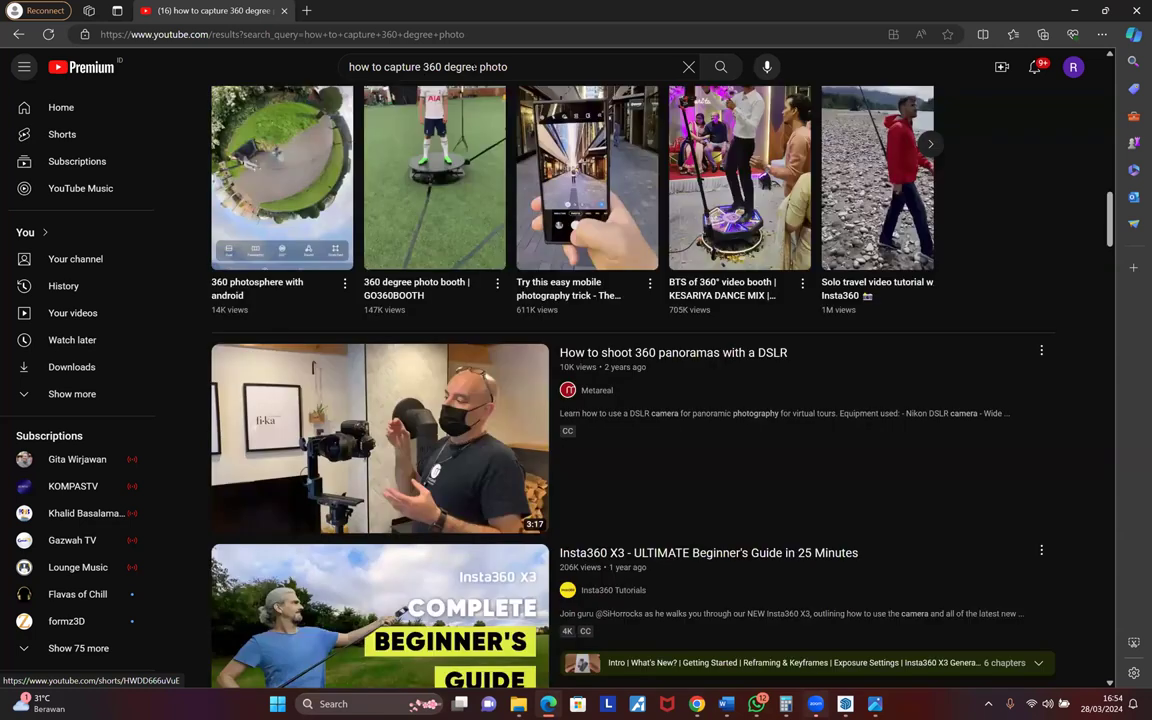
{"action": "scroll", "coordinate": [478, 207], "scroll_direction": "up", "scroll_amount": 14}
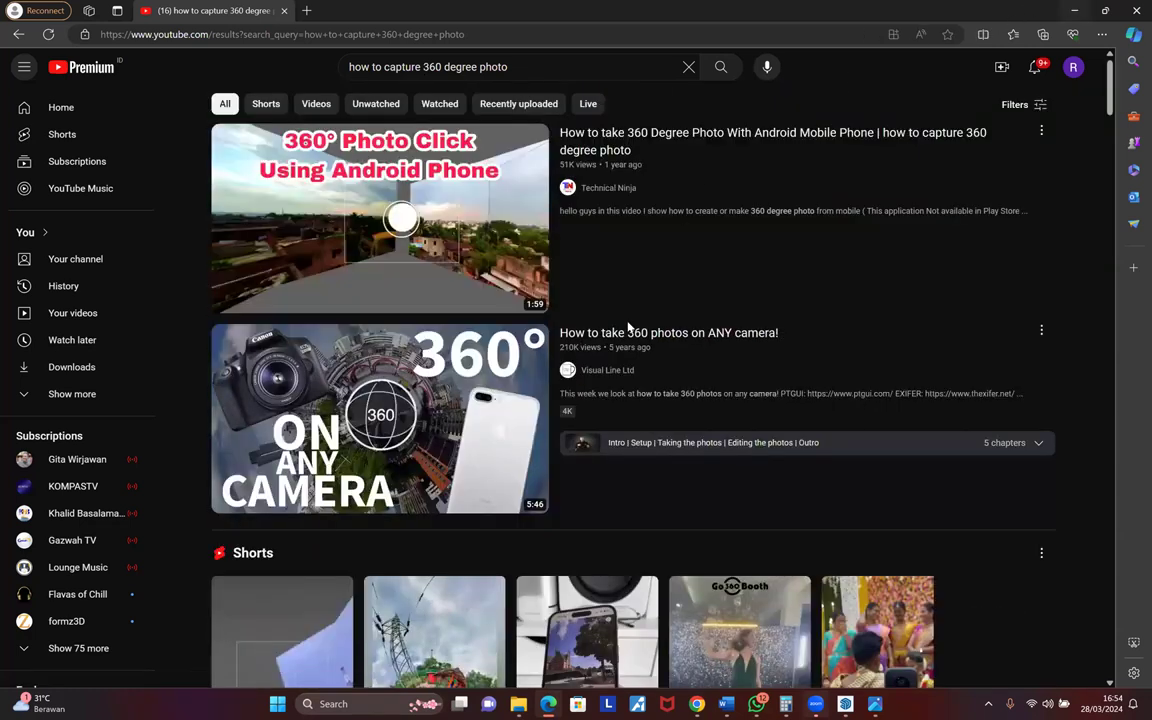
{"action": "key", "text": "alt+Tab"}
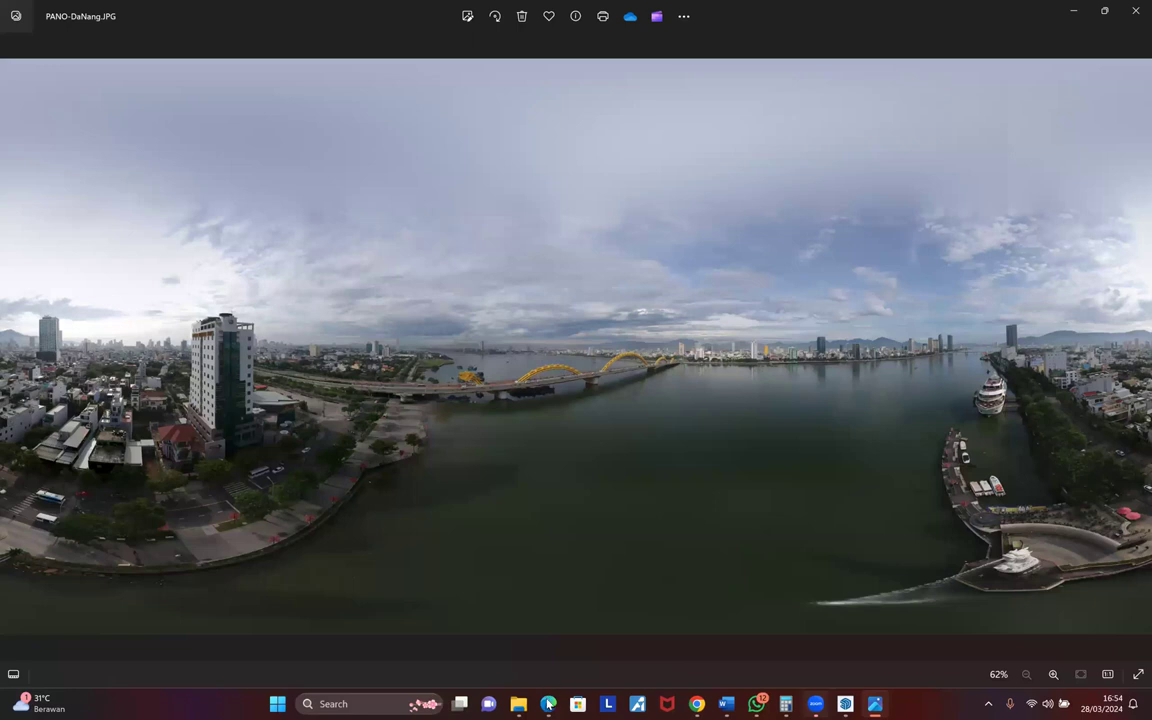
- Return to the YouTube 'how to capture 360 degree photo' results via the Edge taskbar preview
{"action": "mouse_move", "coordinate": [548, 704]}
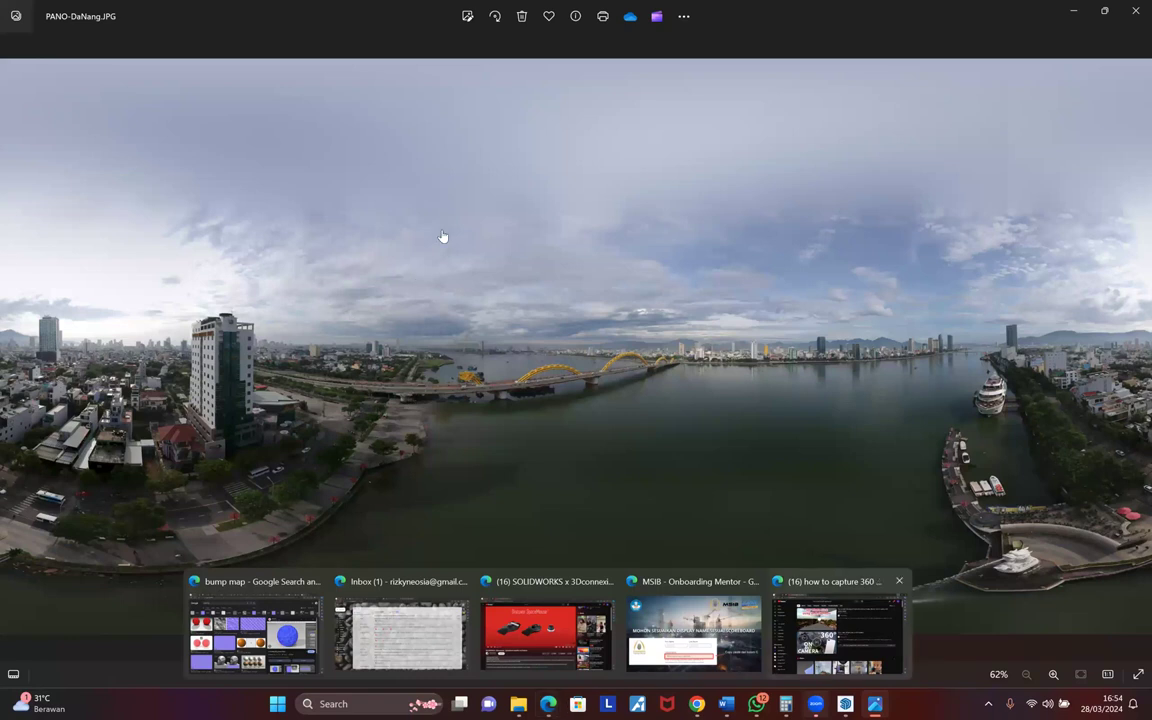
{"action": "left_click", "coordinate": [838, 630]}
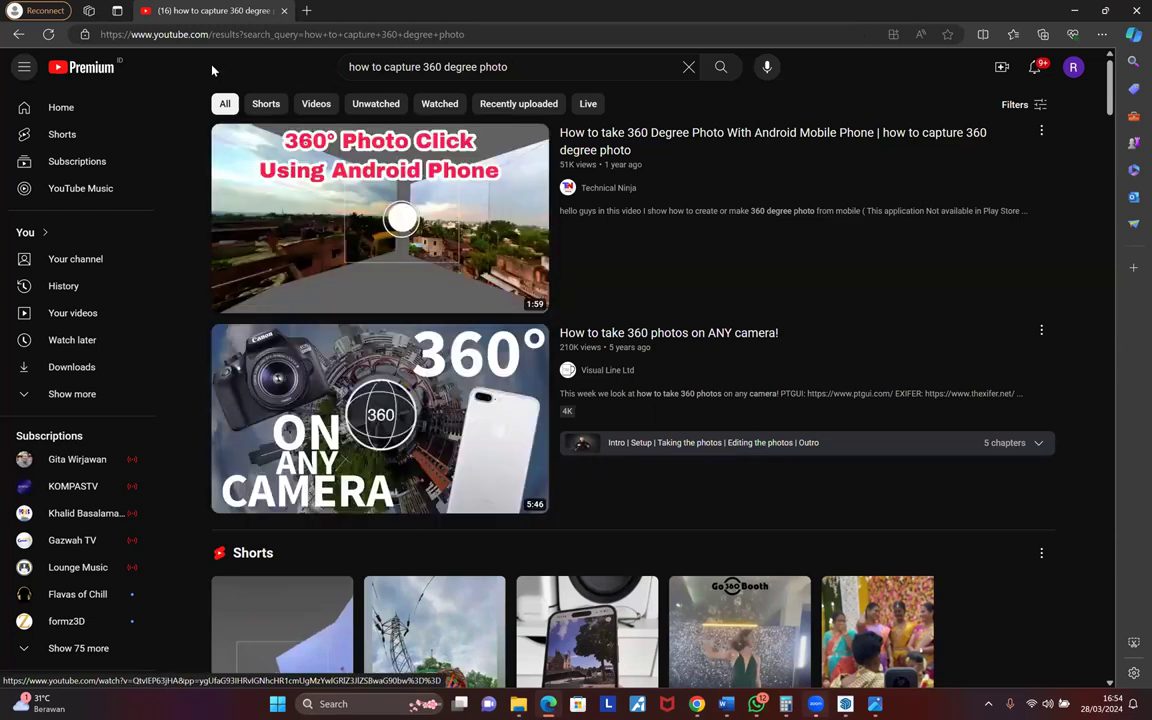
- Search YouTube for '360 camera equirectangular', skim the results, then switch back to PANO-DaNang in Photos
{"action": "key", "text": "/"}
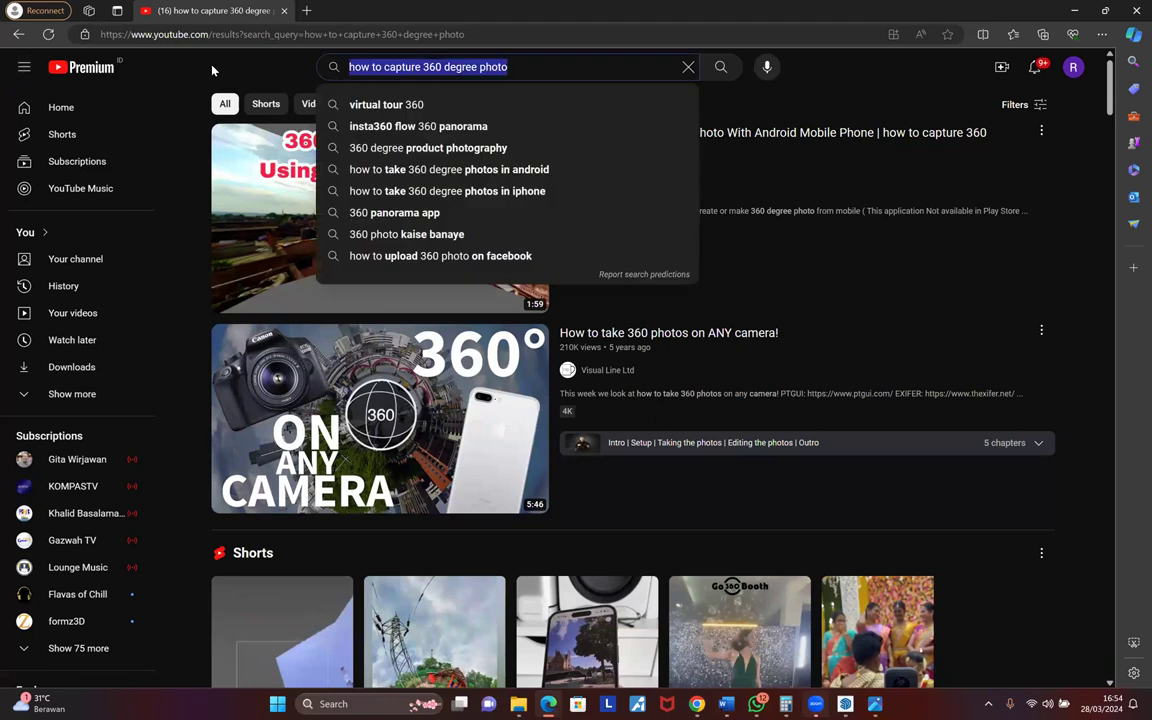
{"action": "type", "text": "3"}
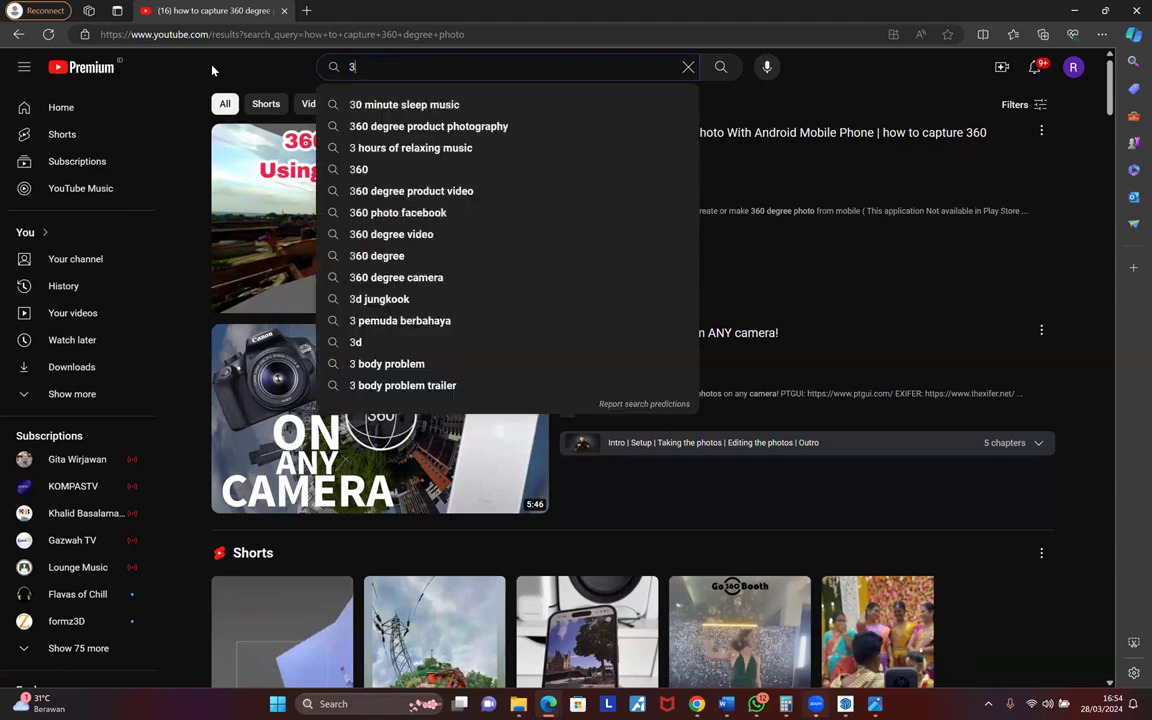
{"action": "type", "text": "60 camera e"}
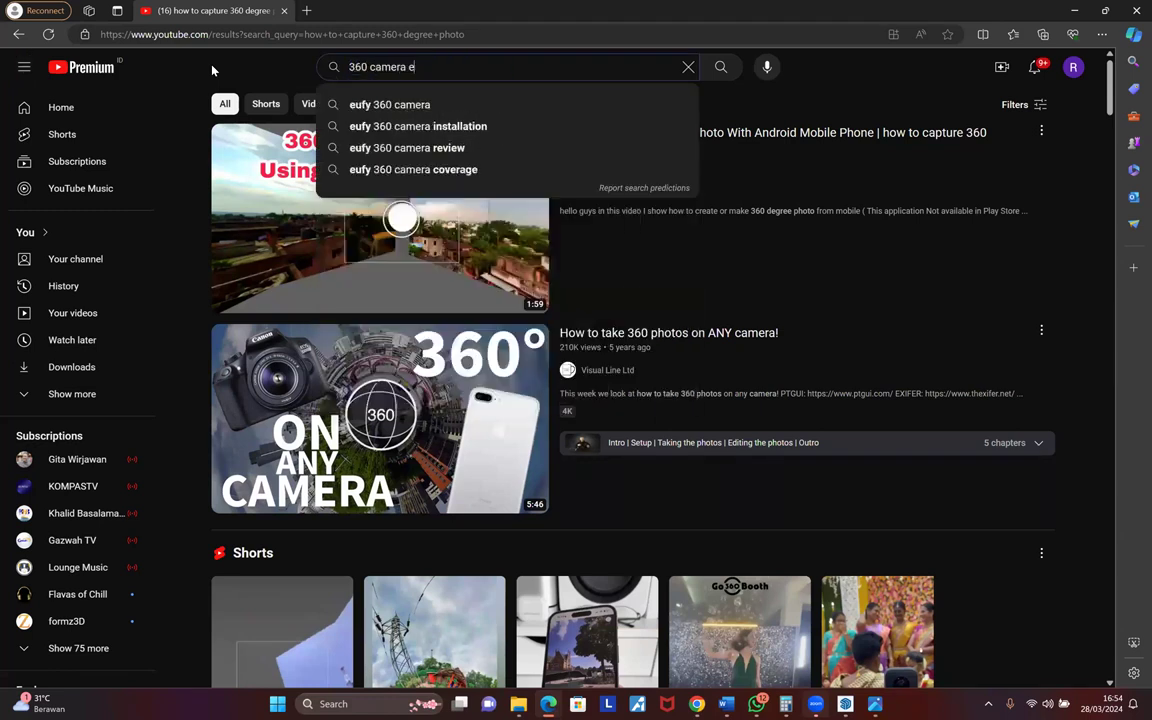
{"action": "type", "text": "quirectangu"}
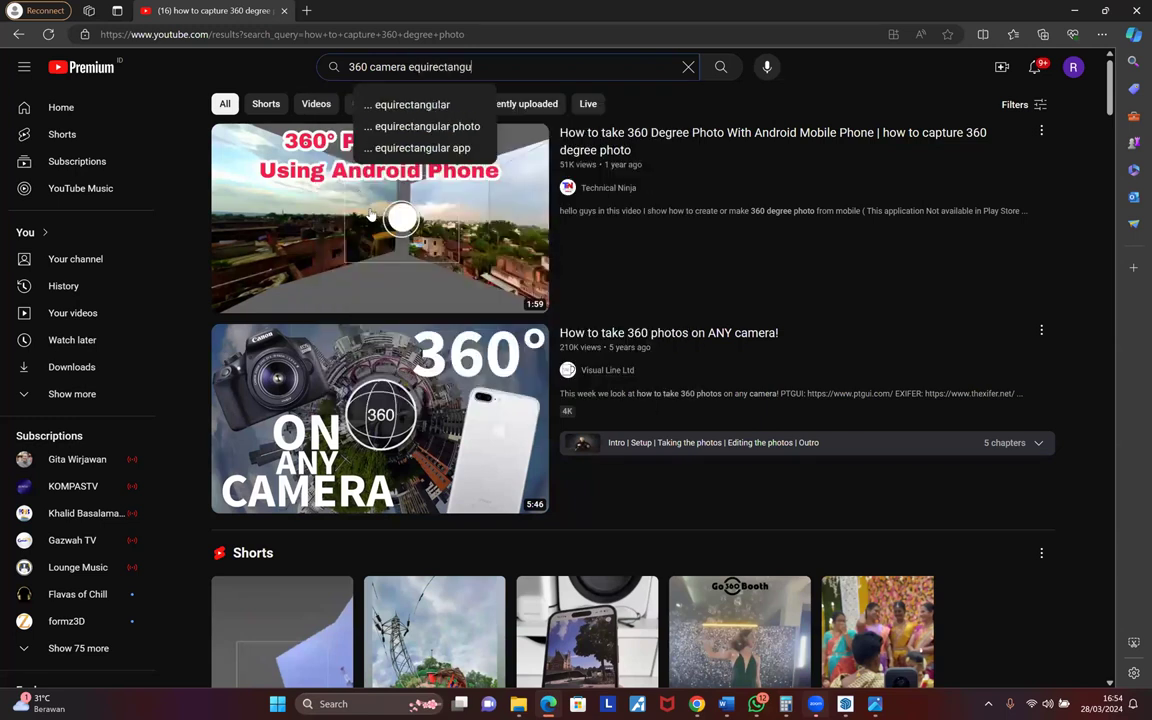
{"action": "type", "text": "lar"}
{"action": "key", "text": "Return"}
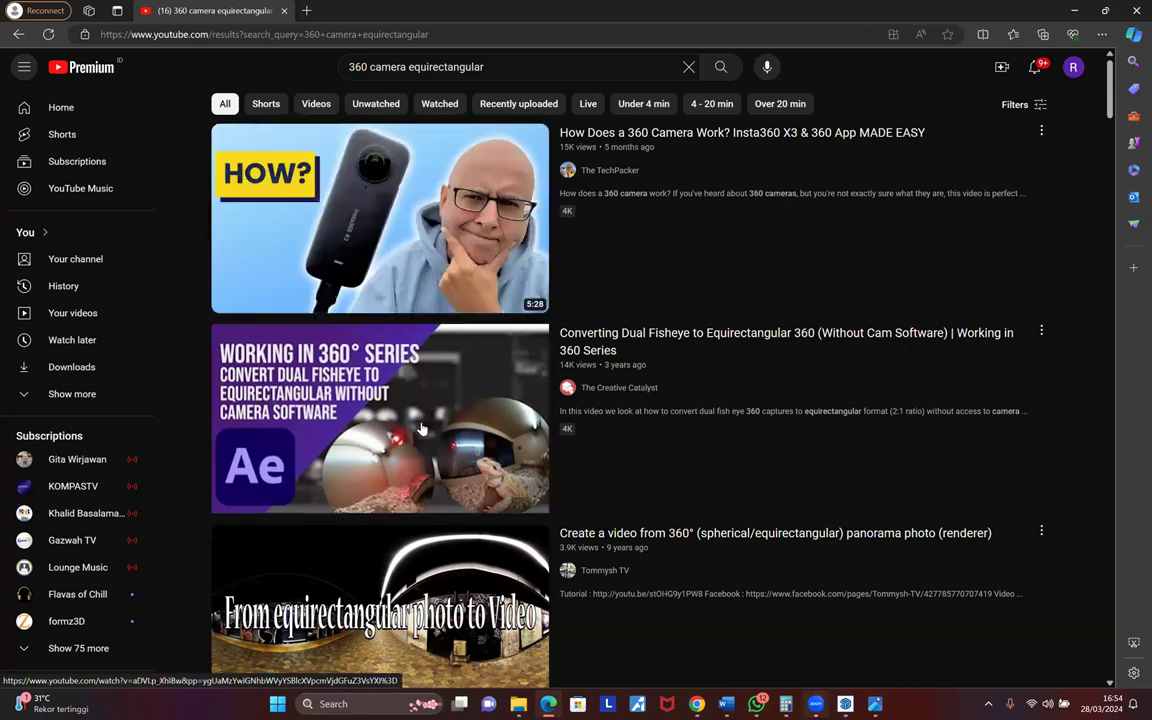
{"action": "scroll", "coordinate": [428, 421], "scroll_direction": "down", "scroll_amount": 2}
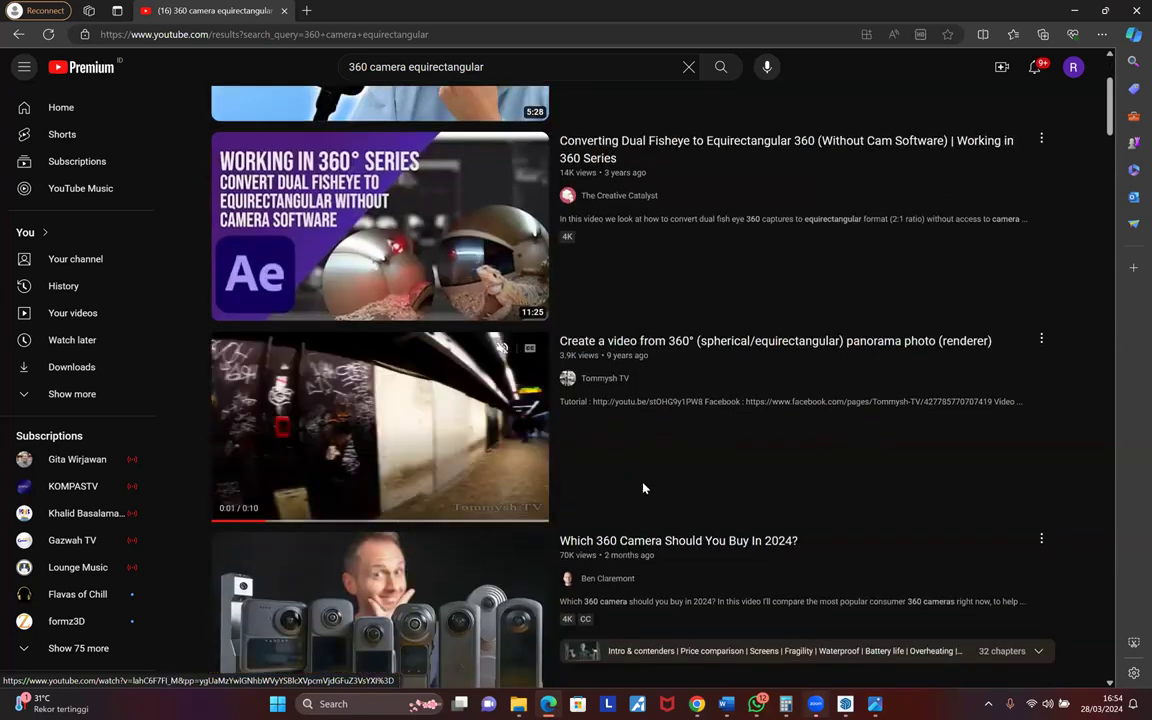
{"action": "scroll", "coordinate": [700, 495], "scroll_direction": "down", "scroll_amount": 2}
{"action": "scroll", "coordinate": [848, 566], "scroll_direction": "up", "scroll_amount": 4}
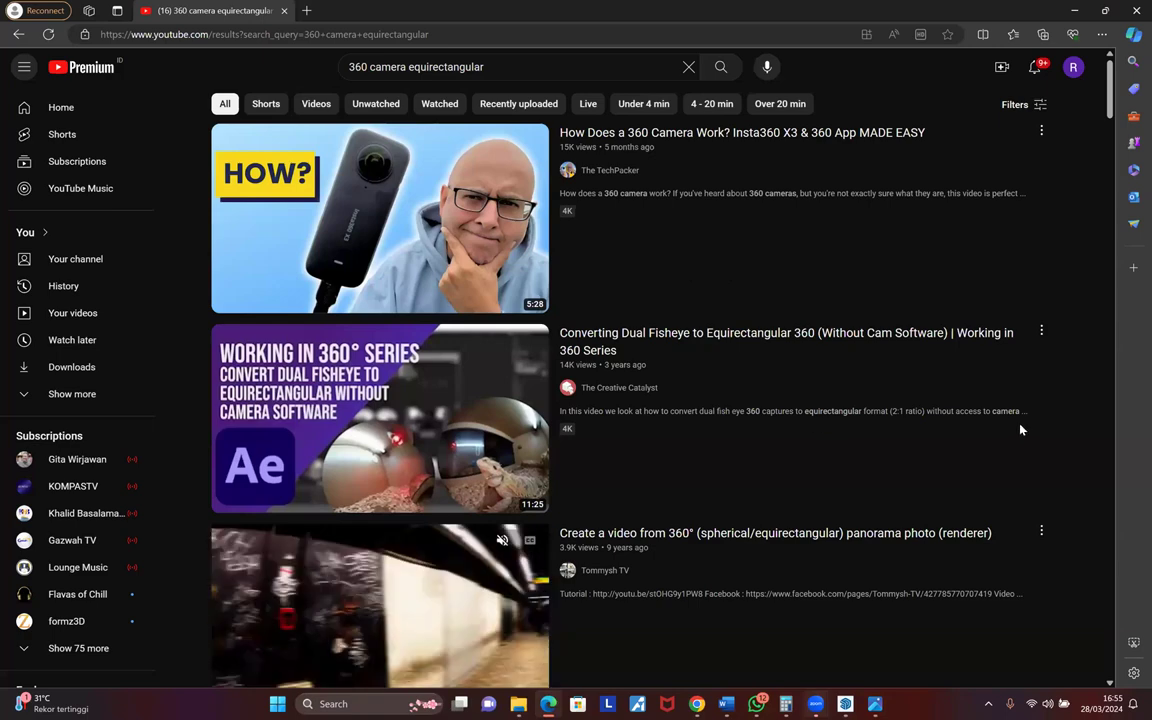
{"action": "key", "text": "alt+Tab"}
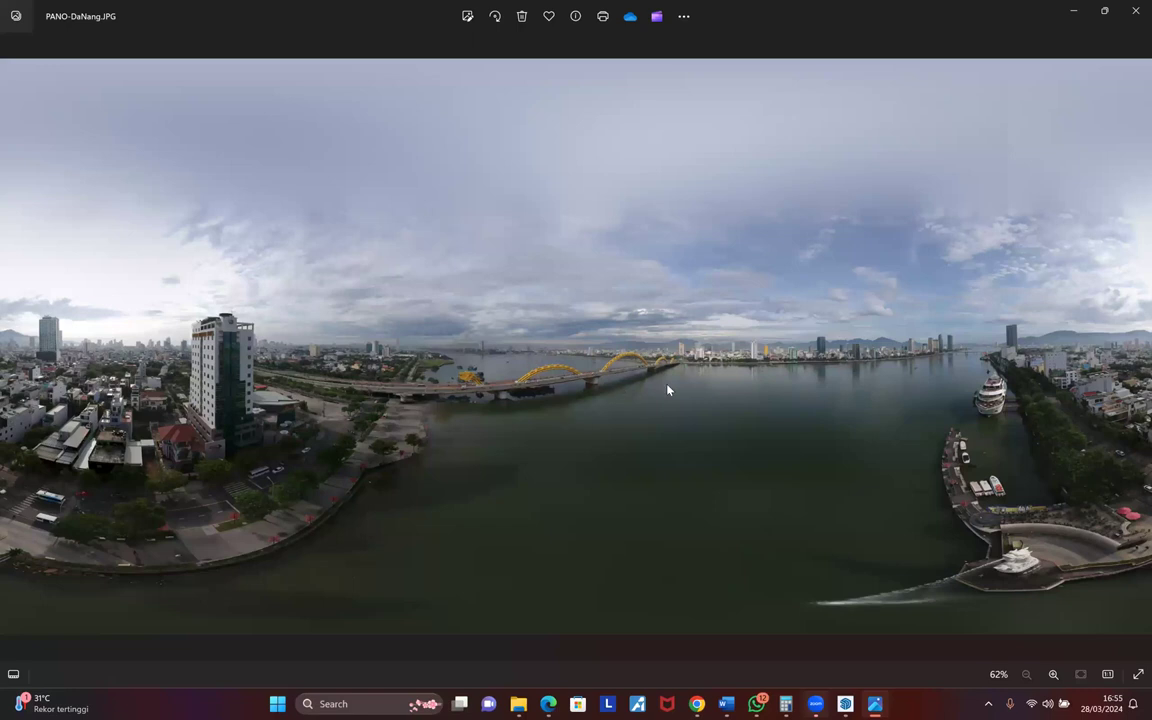
- Page through the PANO panoramas (Heidelberg, Malta, Munich, Prabumulih, Sijunjung), then close Photos
{"action": "key", "text": "Right"}
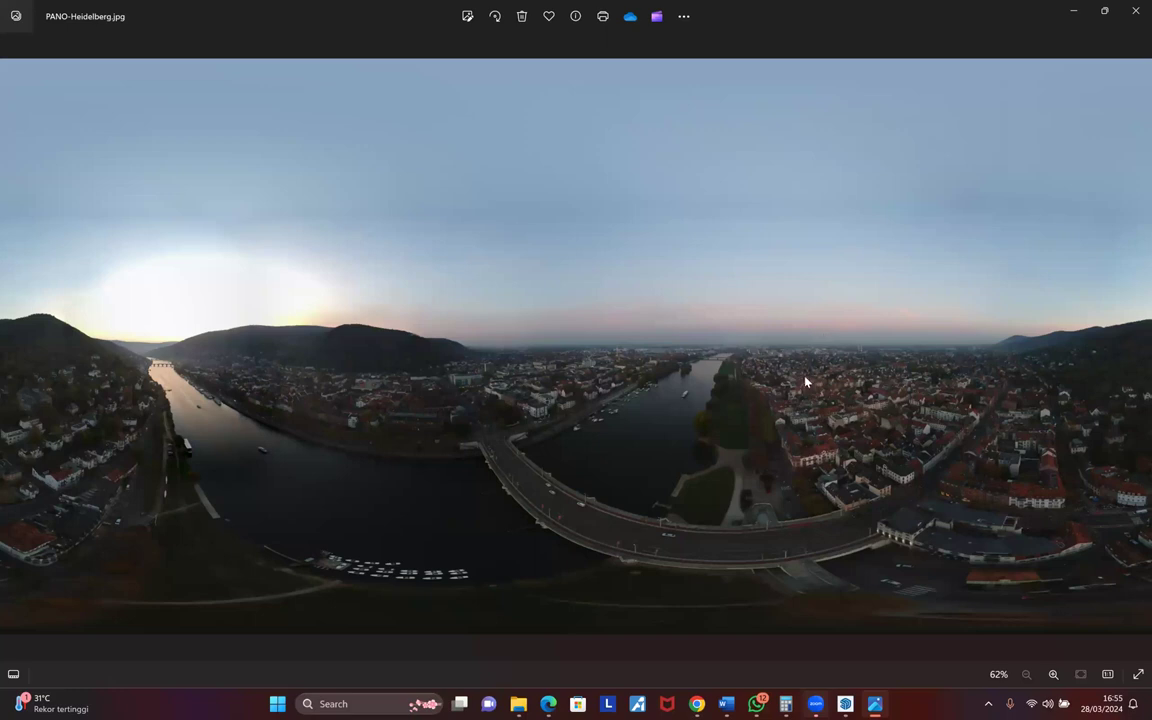
{"action": "key", "text": "Right"}
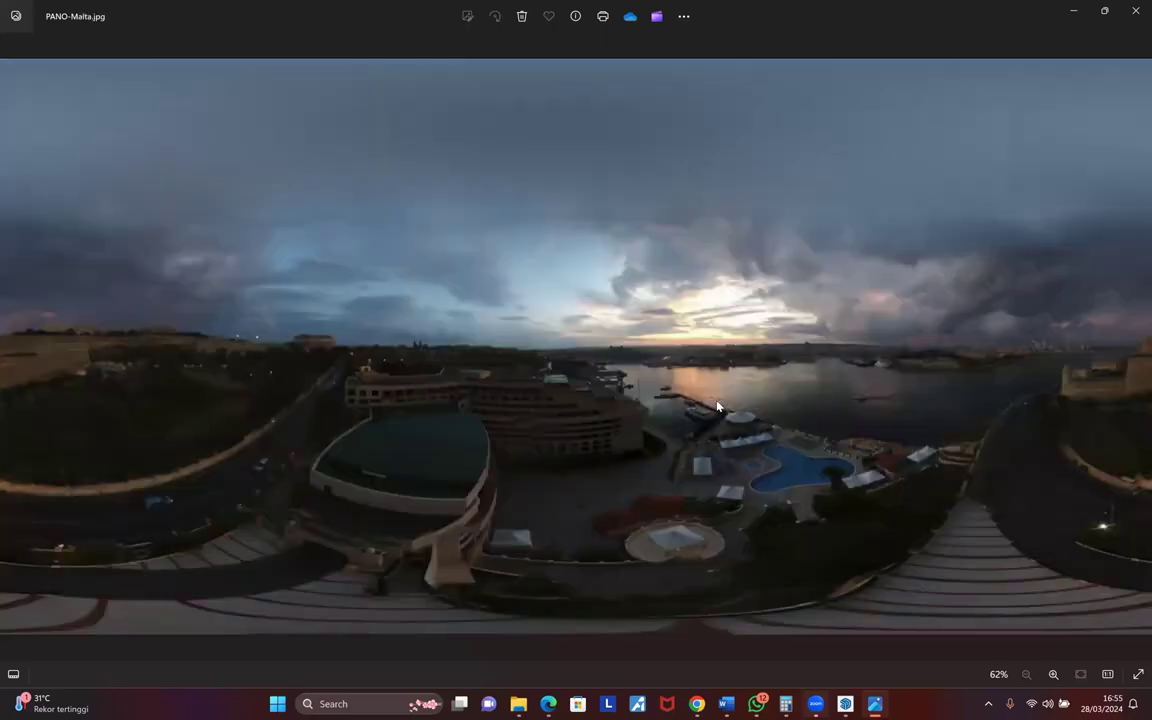
{"action": "key", "text": "Right"}
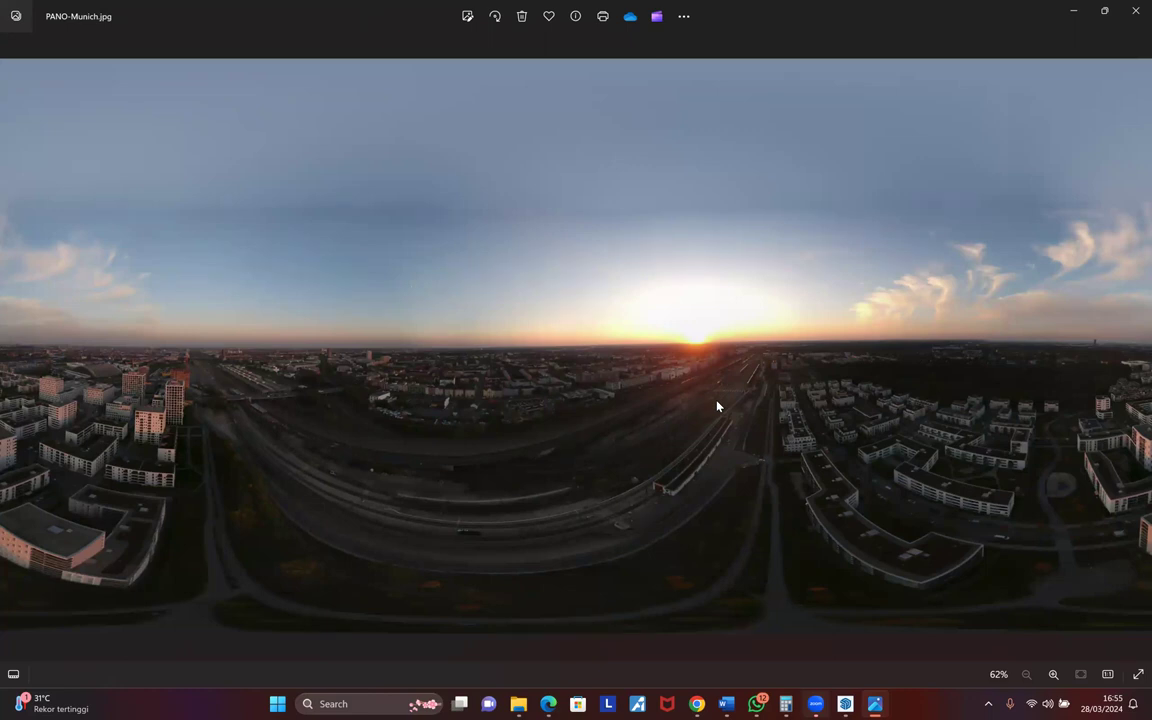
{"action": "key", "text": "Right"}
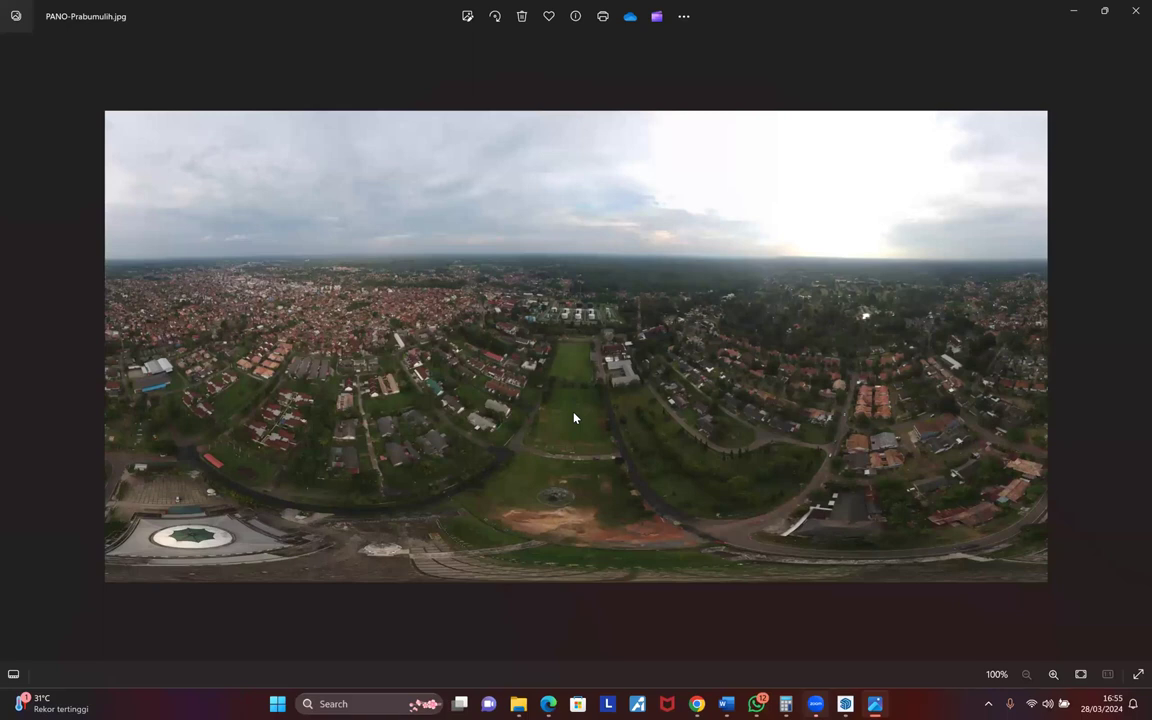
{"action": "key", "text": "Right"}
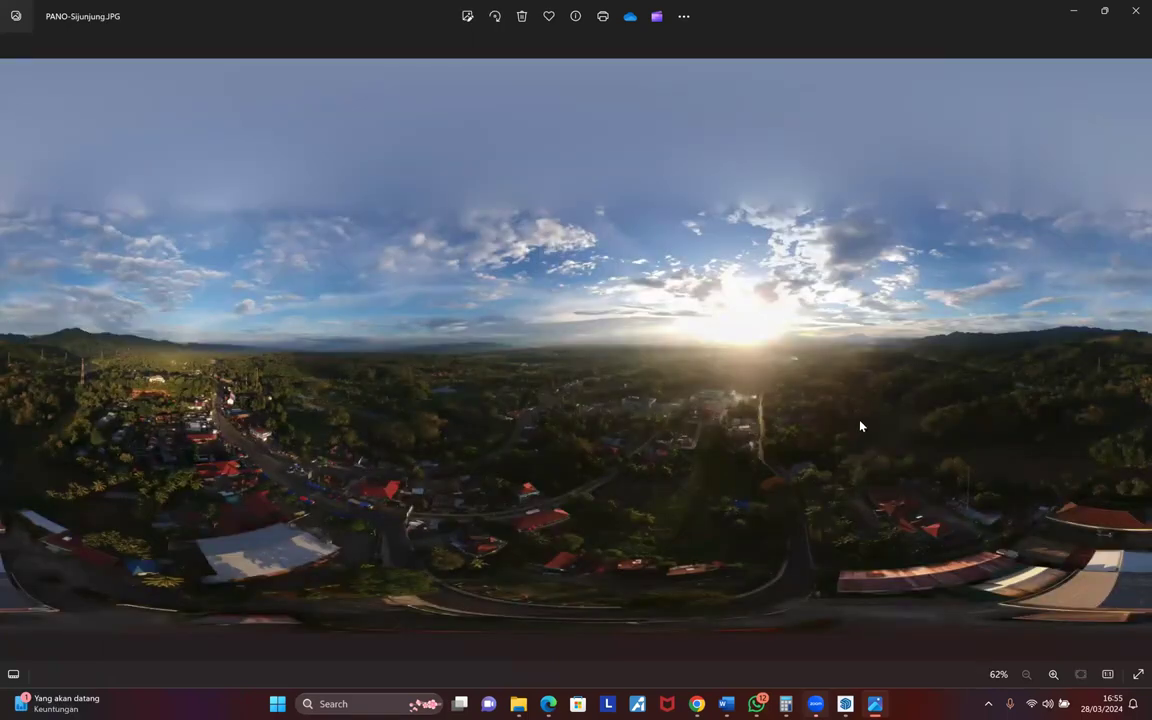
{"action": "key", "text": "Right"}
{"action": "key", "text": "Left"}
{"action": "key", "text": "Left"}
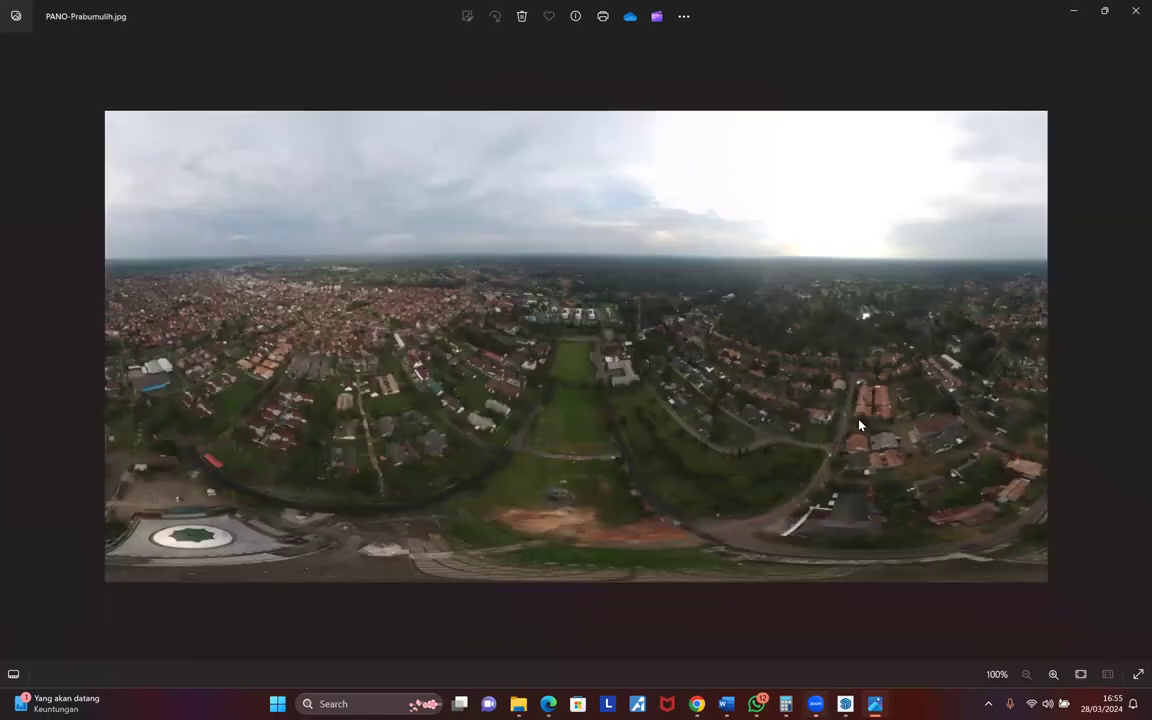
{"action": "key", "text": "Left"}
{"action": "key", "text": "Left"}
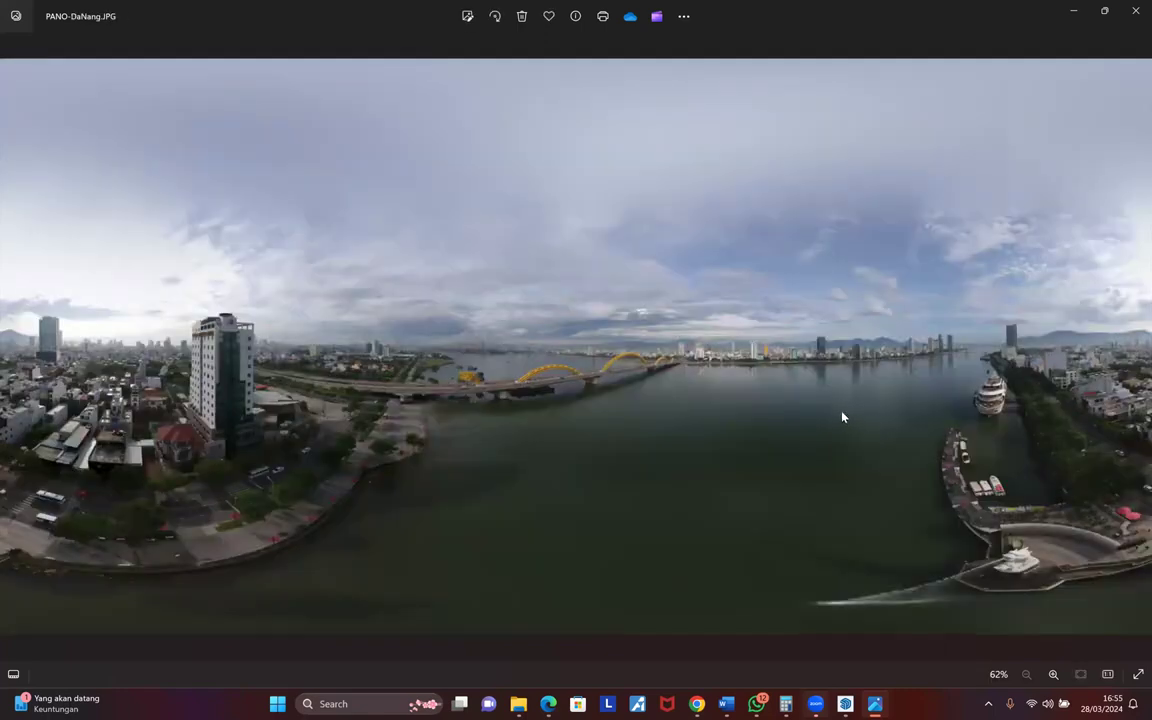
{"action": "key", "text": "Right"}
{"action": "key", "text": "Right"}
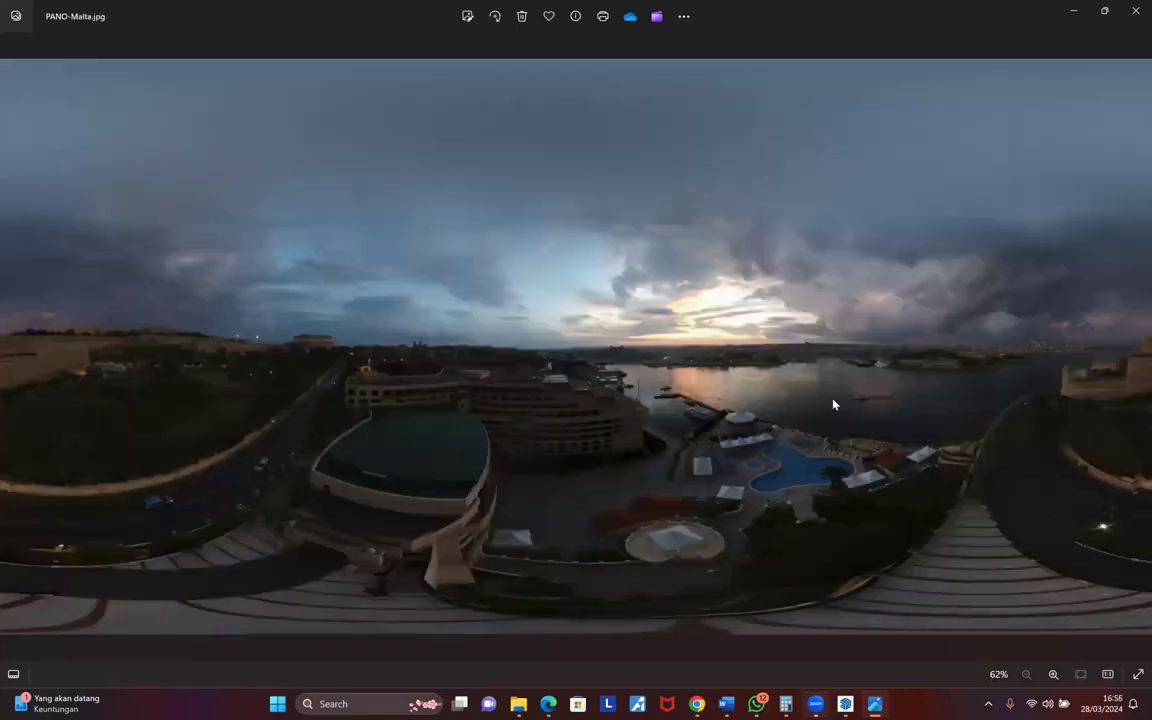
{"action": "key", "text": "Left"}
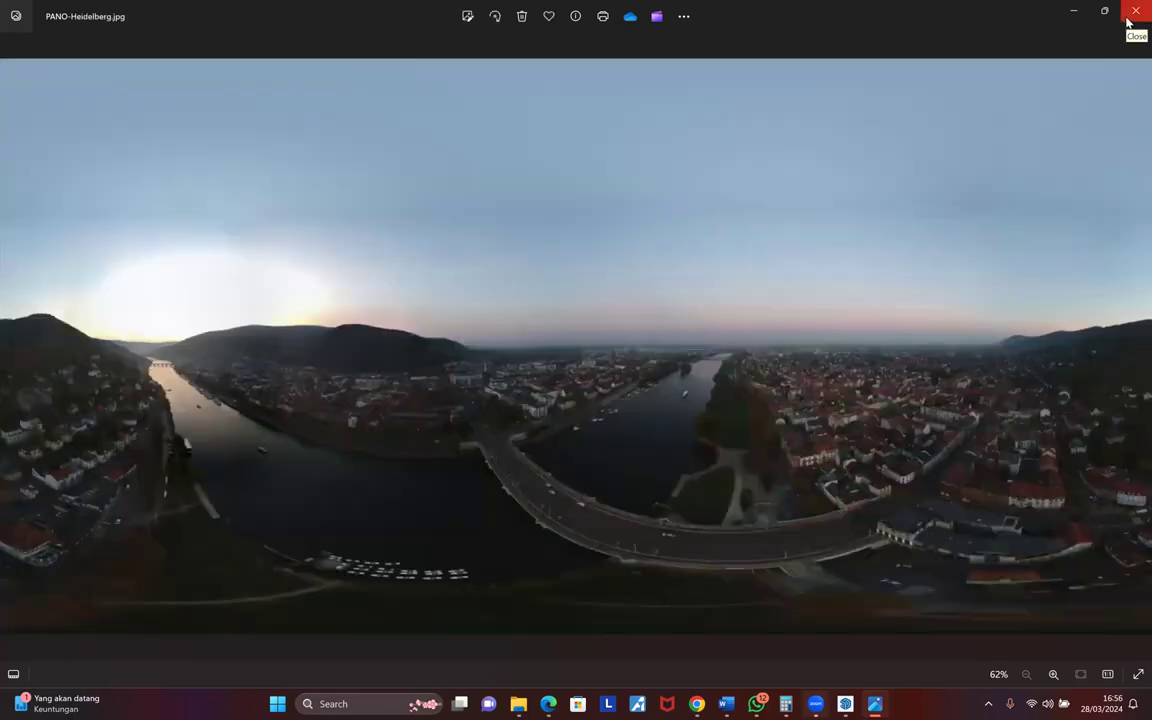
{"action": "left_click", "coordinate": [1134, 12]}
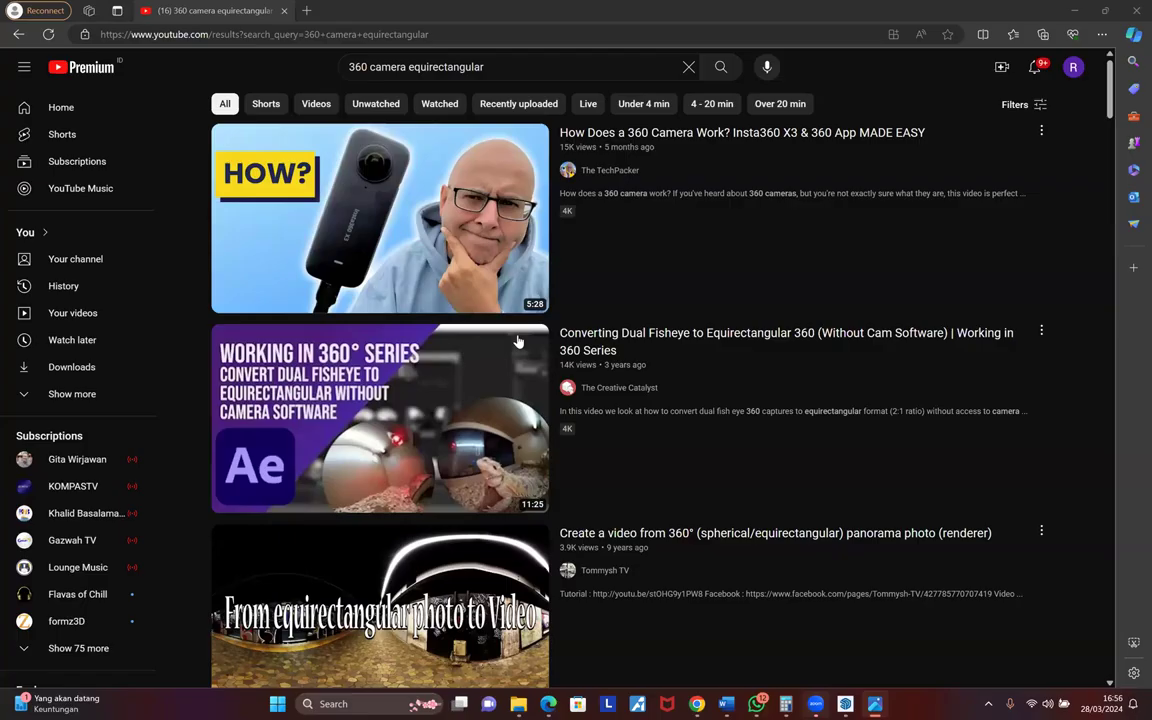
- In a new Edge tab, search Google for 'jpg to hdri' to find Convertio's JPG to HDR converter
{"action": "left_click", "coordinate": [308, 10]}
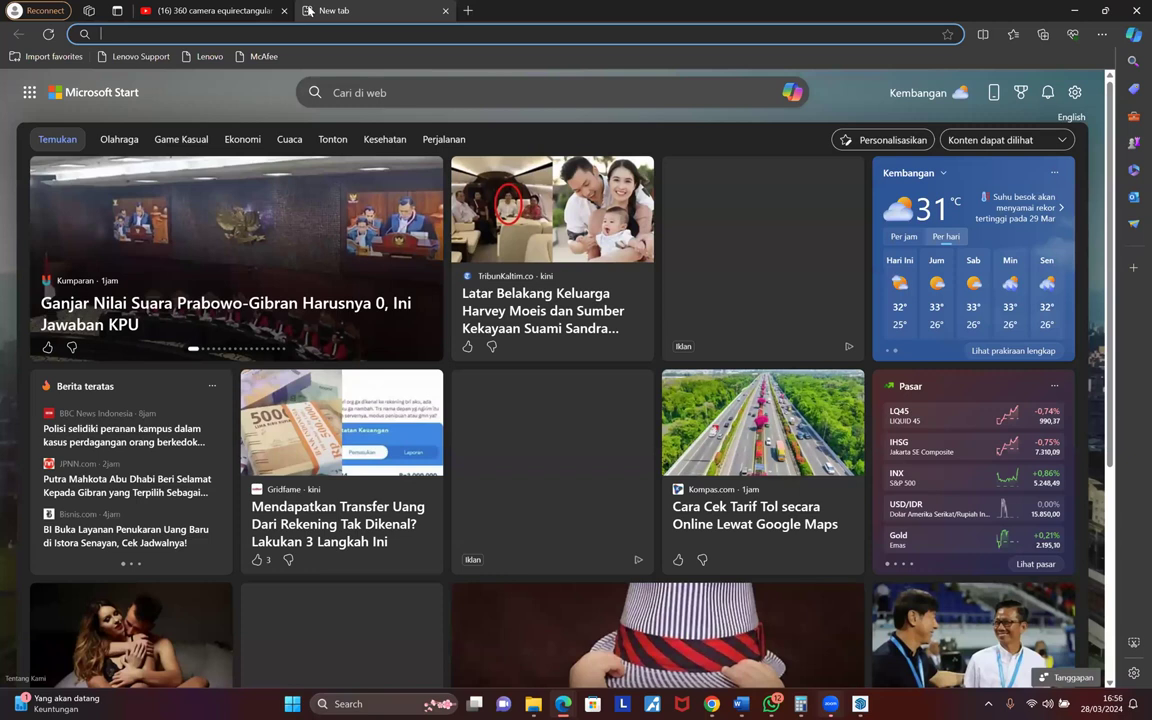
{"action": "type", "text": "goog"}
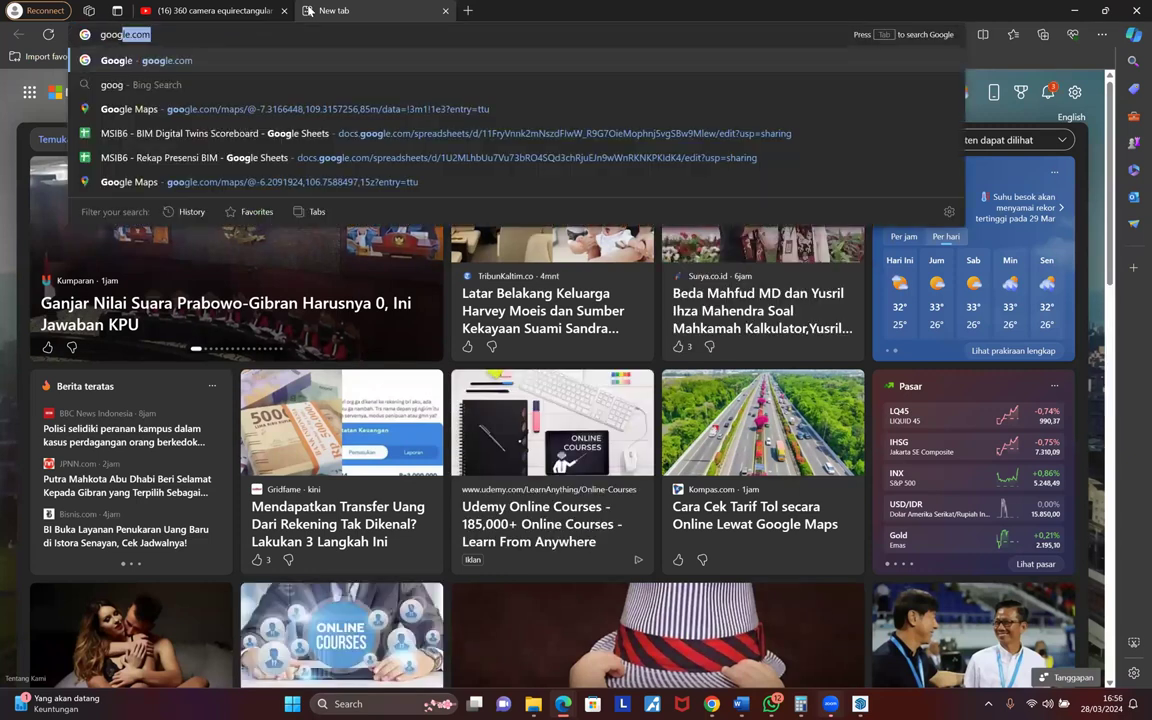
{"action": "key", "text": "Return"}
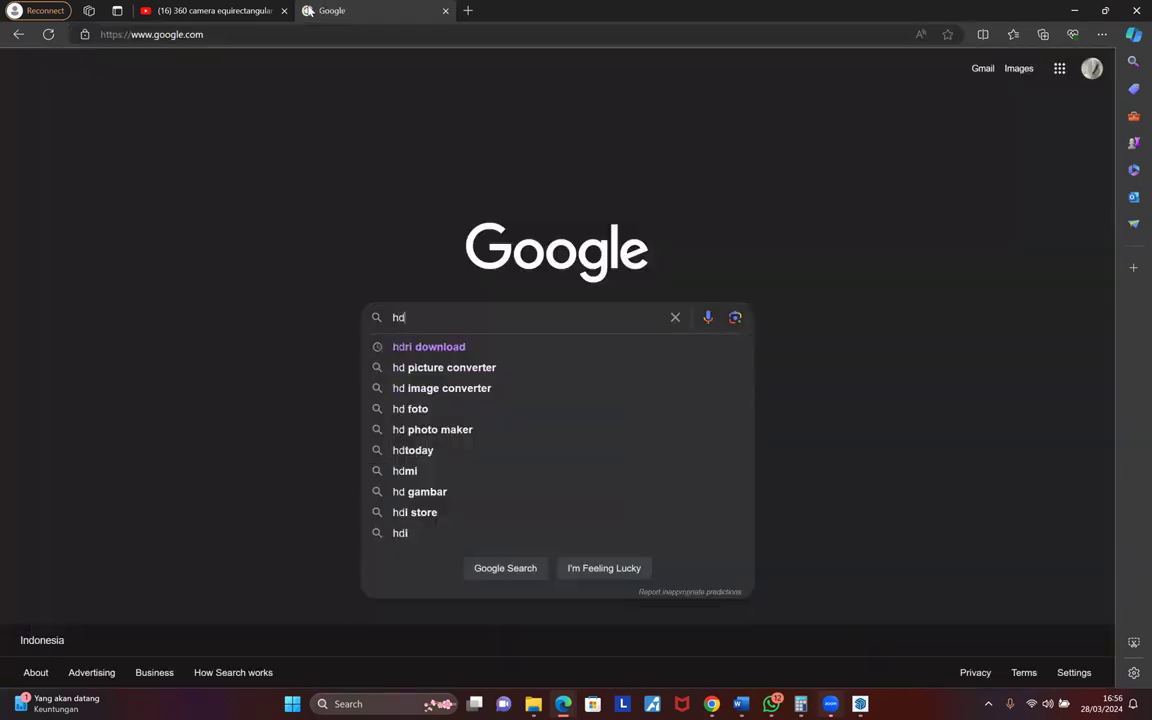
{"action": "type", "text": "jpg to hdri"}
{"action": "key", "text": "Return"}
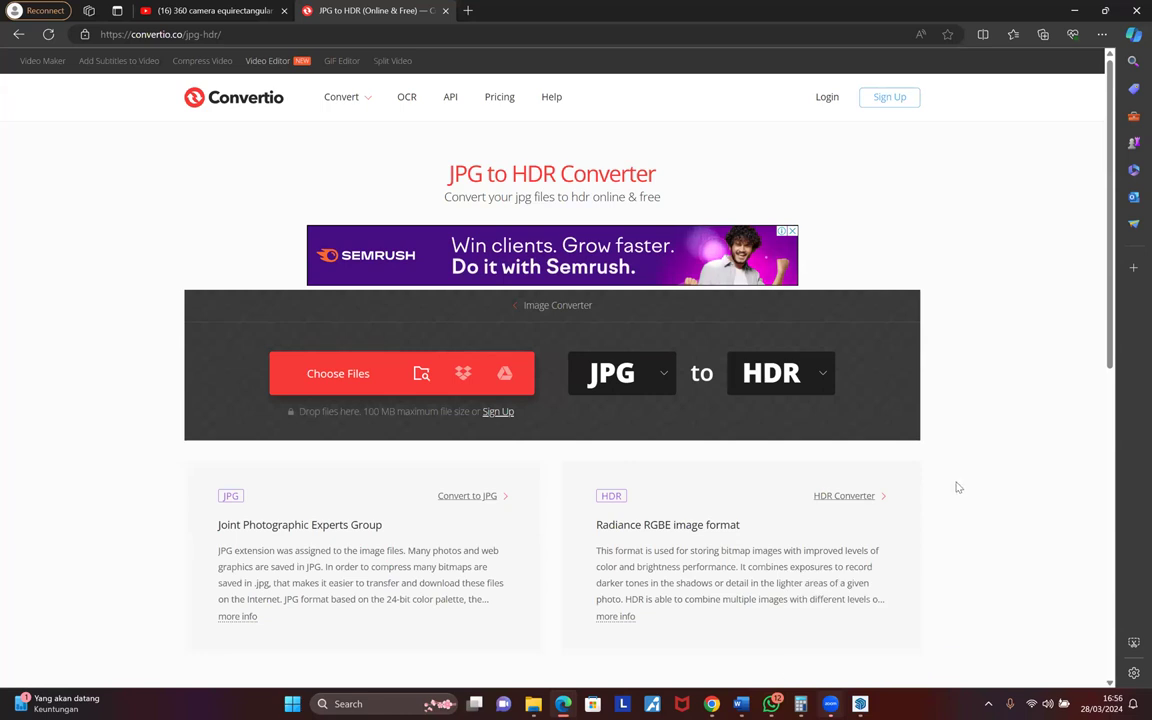
- Upload PANO-Sijunjung.JPG from the D: drive's HDRI folder into Convertio
{"action": "scroll", "coordinate": [660, 562], "scroll_direction": "down", "scroll_amount": 2}
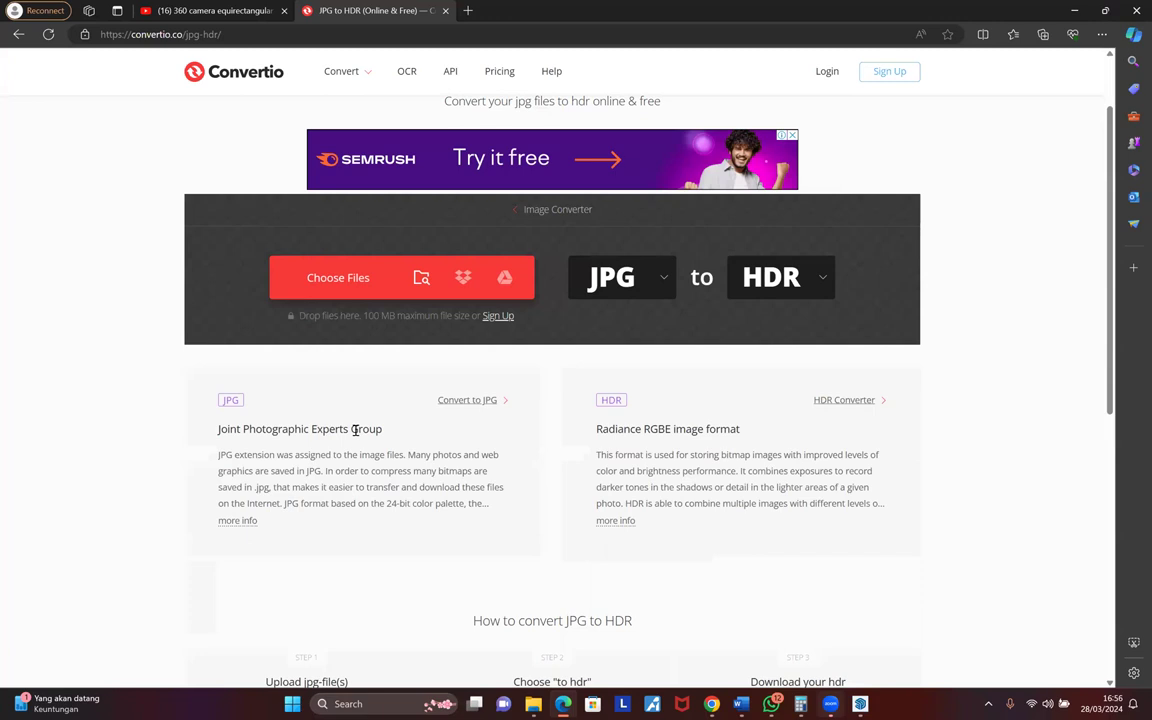
{"action": "scroll", "coordinate": [384, 458], "scroll_direction": "down", "scroll_amount": 4}
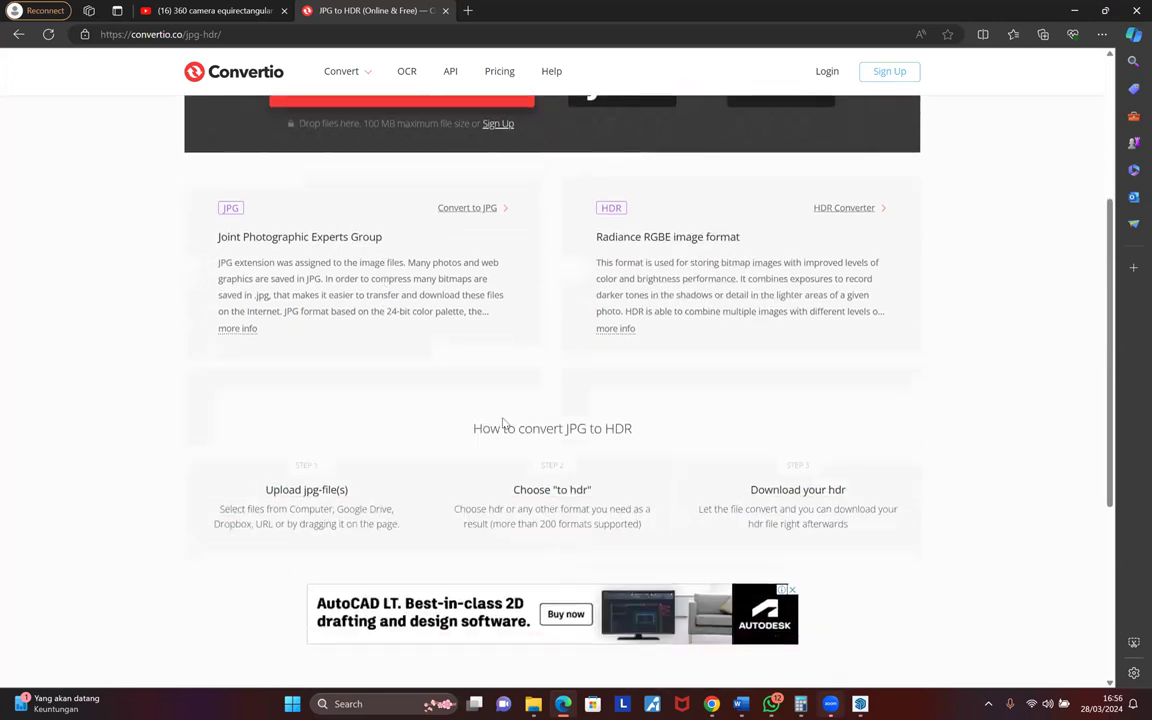
{"action": "scroll", "coordinate": [503, 422], "scroll_direction": "down", "scroll_amount": 3}
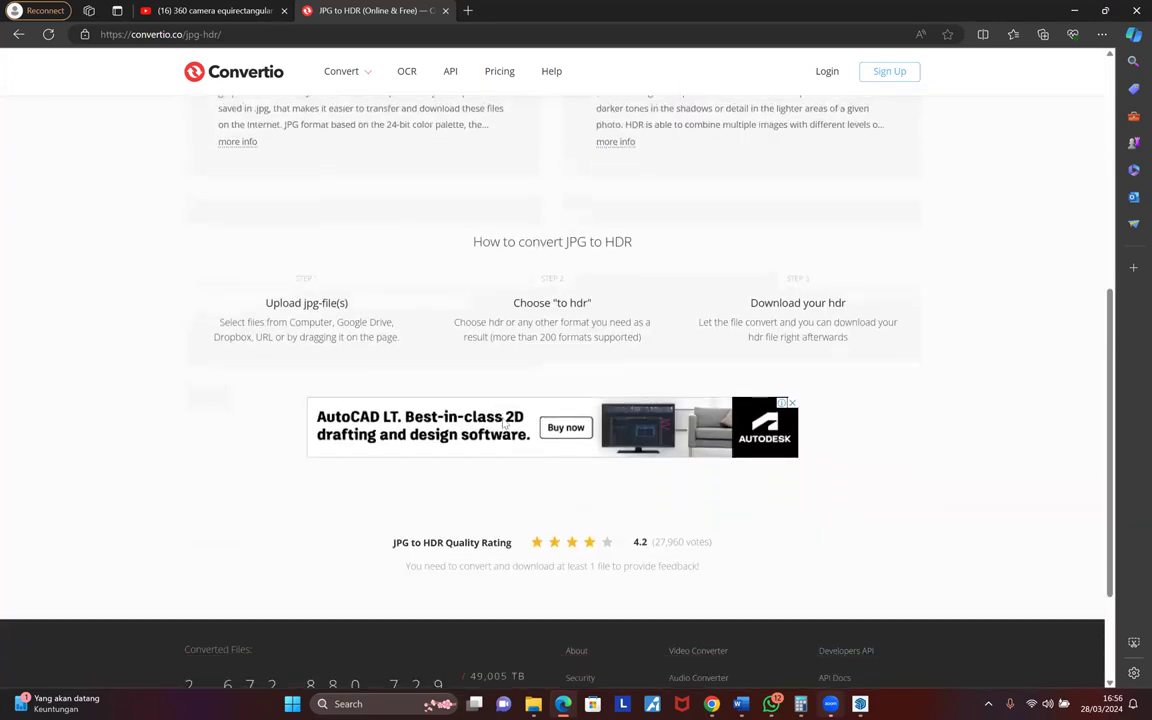
{"action": "scroll", "coordinate": [427, 380], "scroll_direction": "up", "scroll_amount": 6}
{"action": "left_click", "coordinate": [362, 276]}
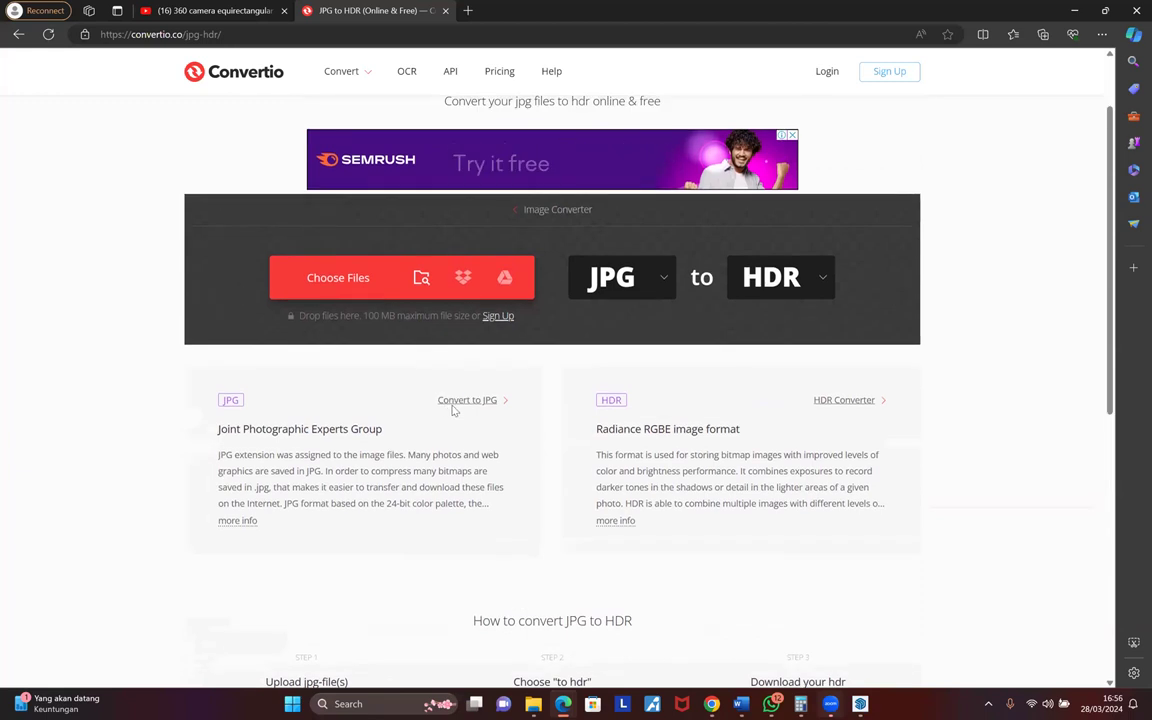
{"action": "left_click", "coordinate": [62, 258]}
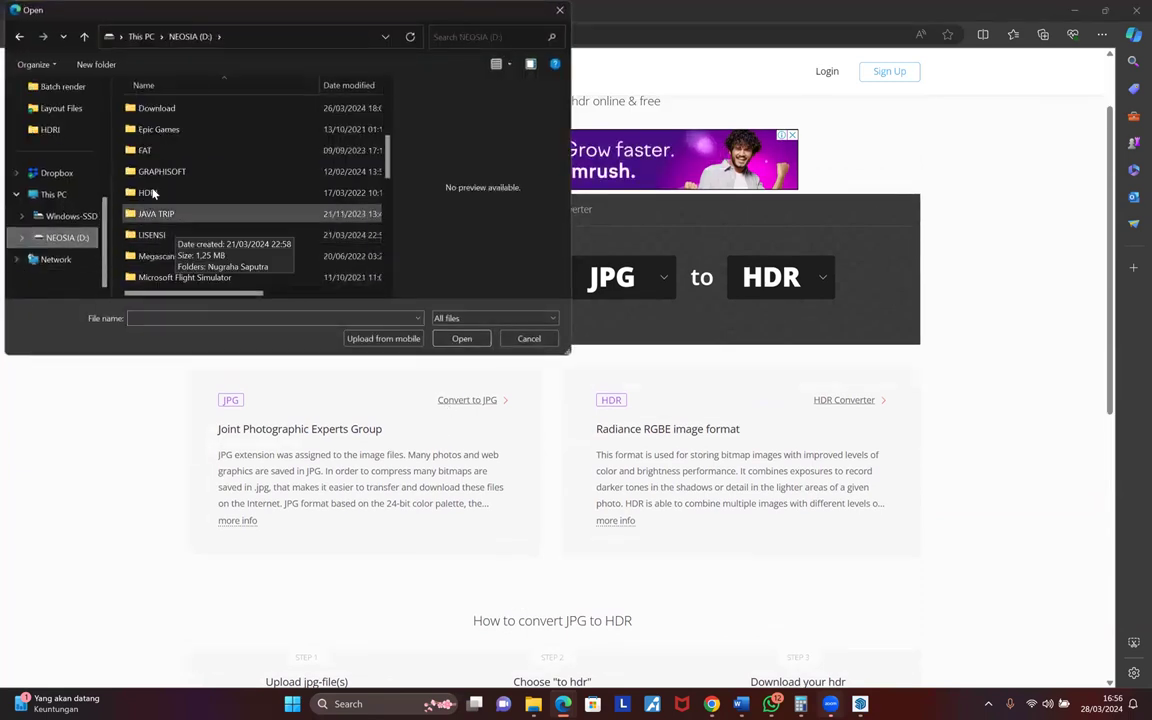
{"action": "double_click", "coordinate": [150, 193]}
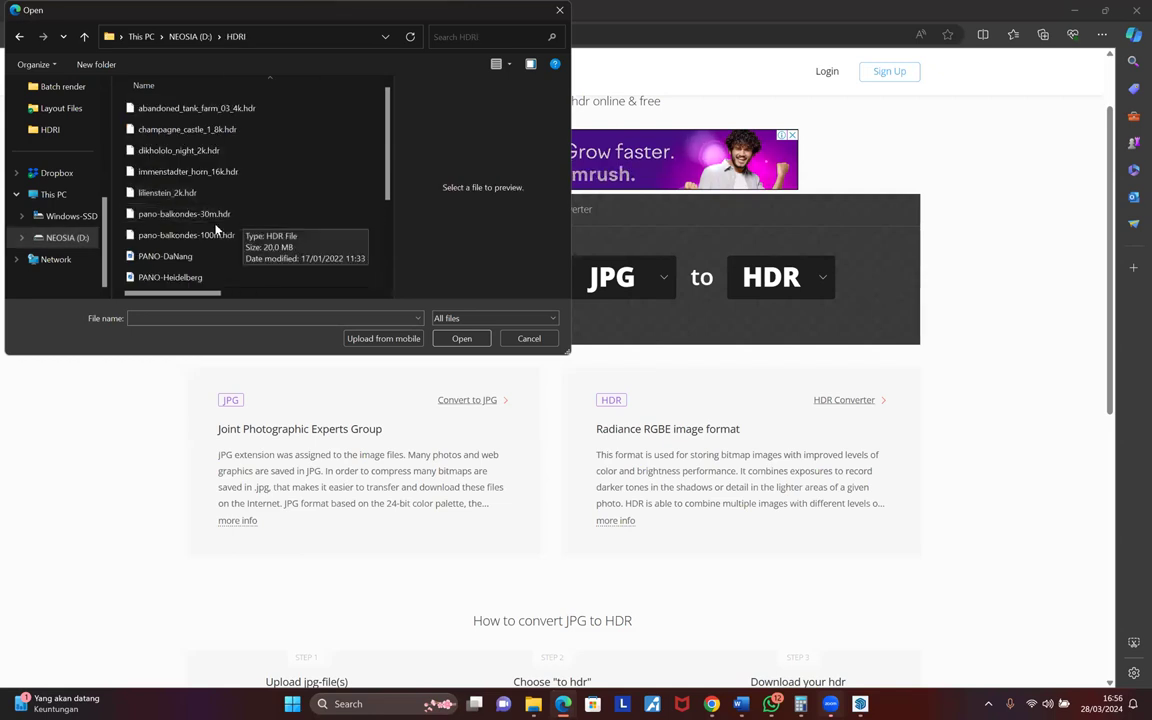
{"action": "scroll", "coordinate": [200, 232], "scroll_direction": "down", "scroll_amount": 2}
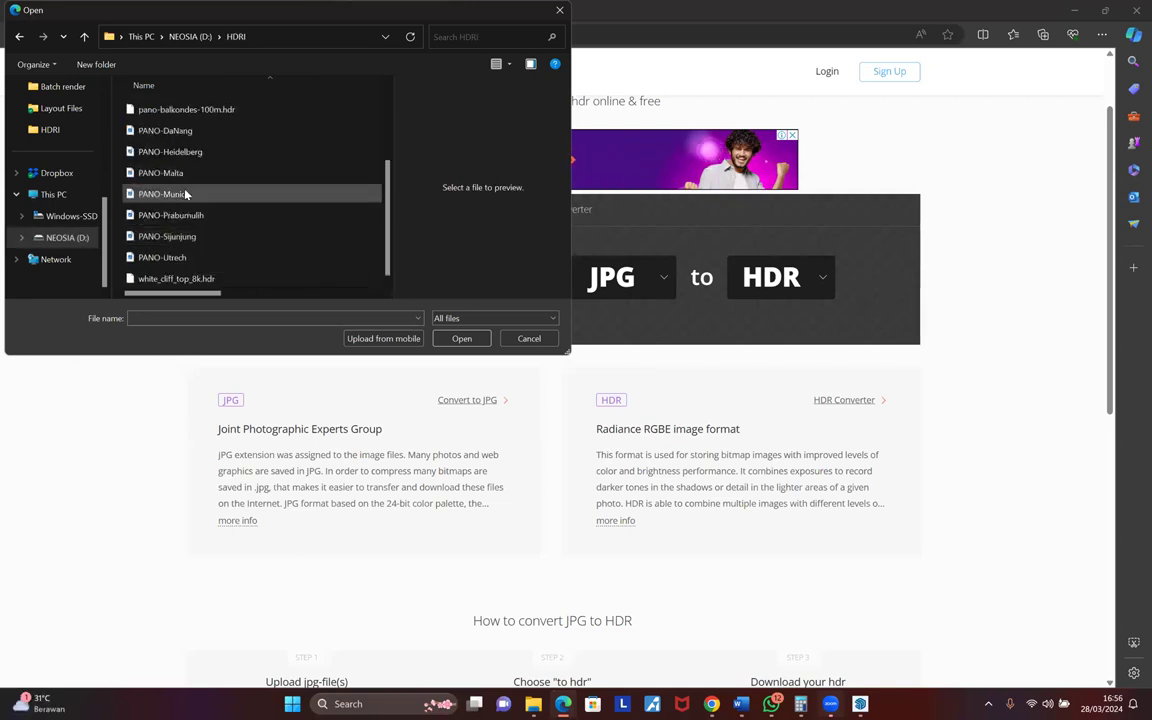
{"action": "left_click", "coordinate": [170, 236]}
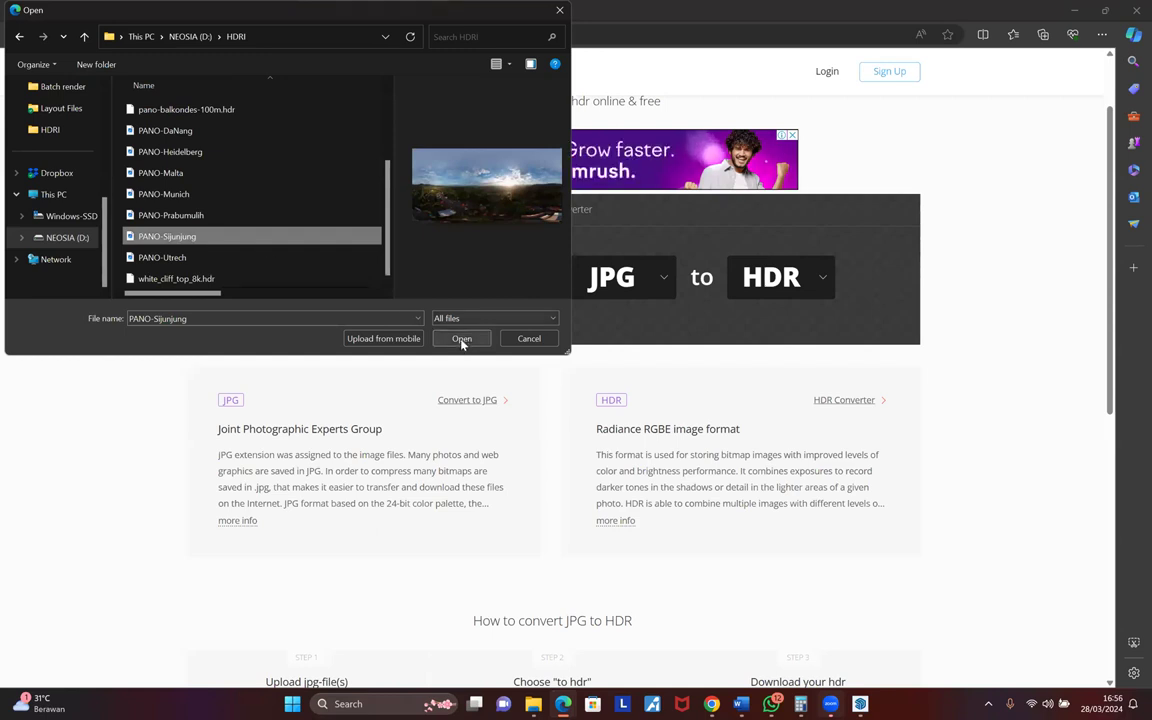
{"action": "left_click", "coordinate": [462, 339]}
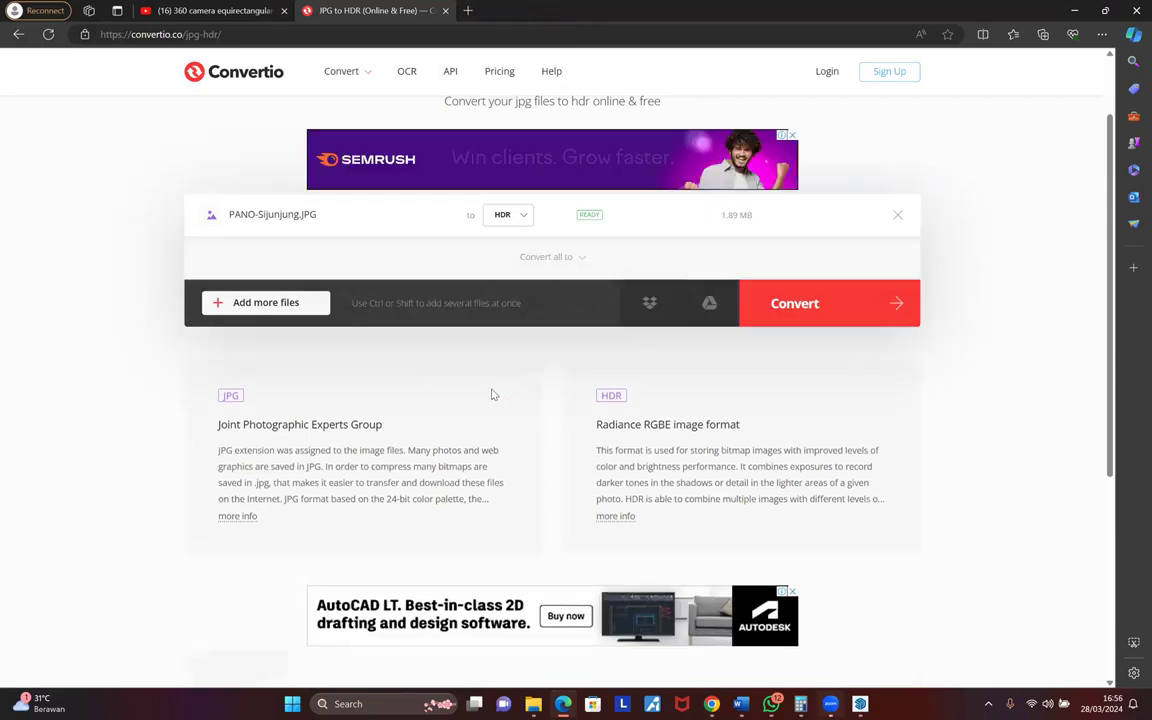
- Start the HDR conversion and bring the File Explorer window forward
{"action": "left_click", "coordinate": [789, 310]}
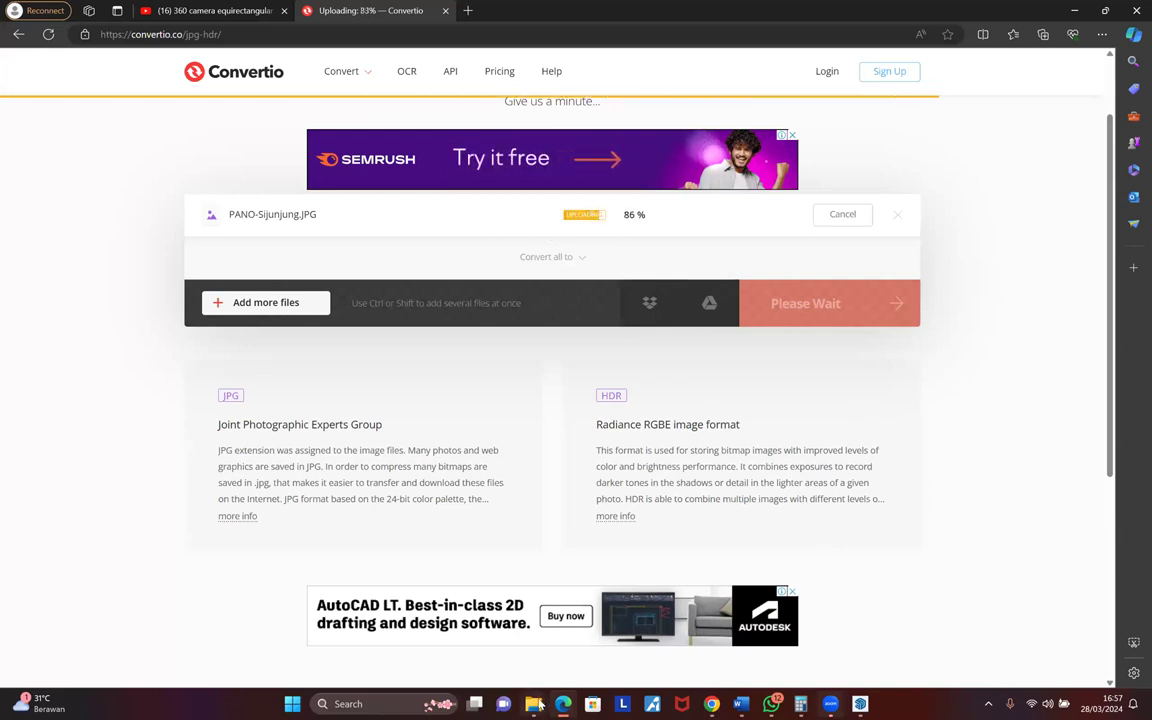
{"action": "mouse_move", "coordinate": [537, 706]}
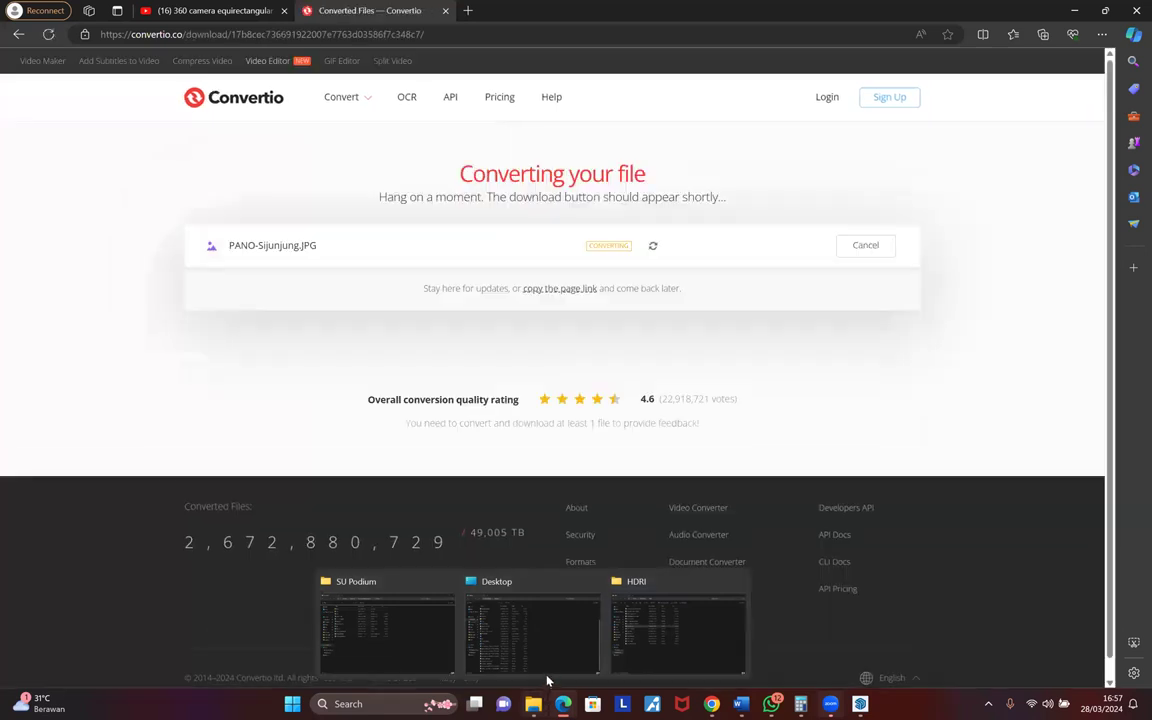
{"action": "left_click", "coordinate": [540, 625]}
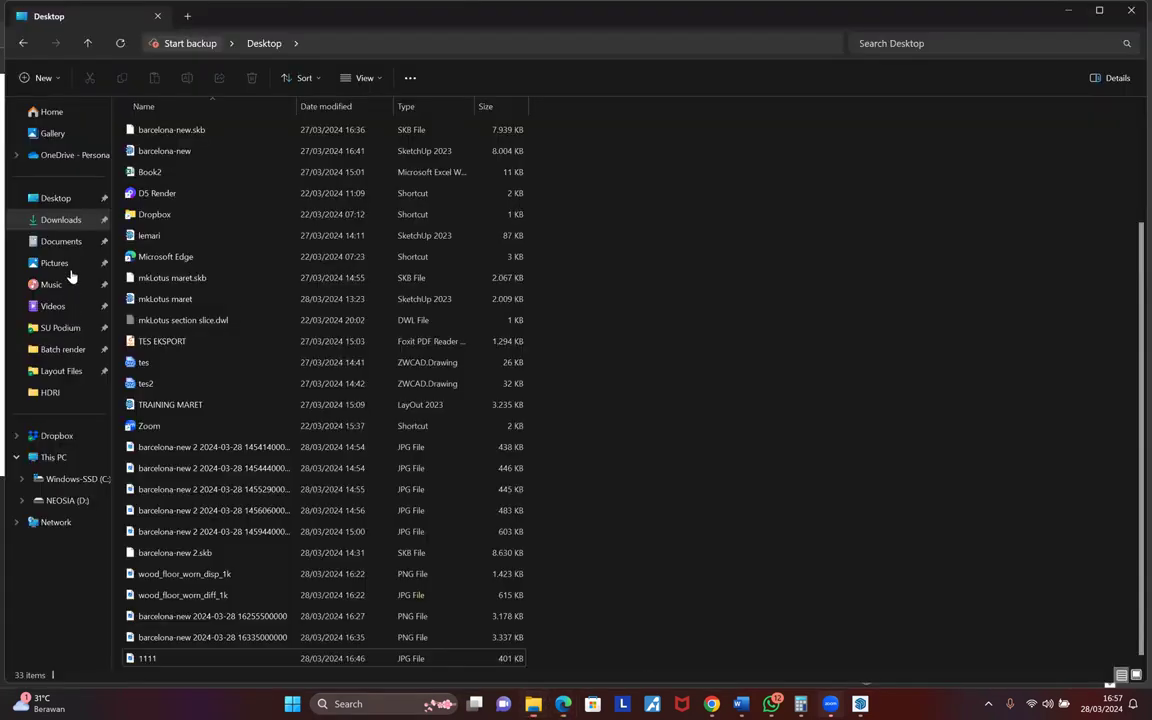
- Browse to C:\ProgramData\SketchUp\SketchUp 2023\SketchUp\Plugins\SU_Podium_V26\HDR in File Explorer
{"action": "left_click", "coordinate": [75, 479]}
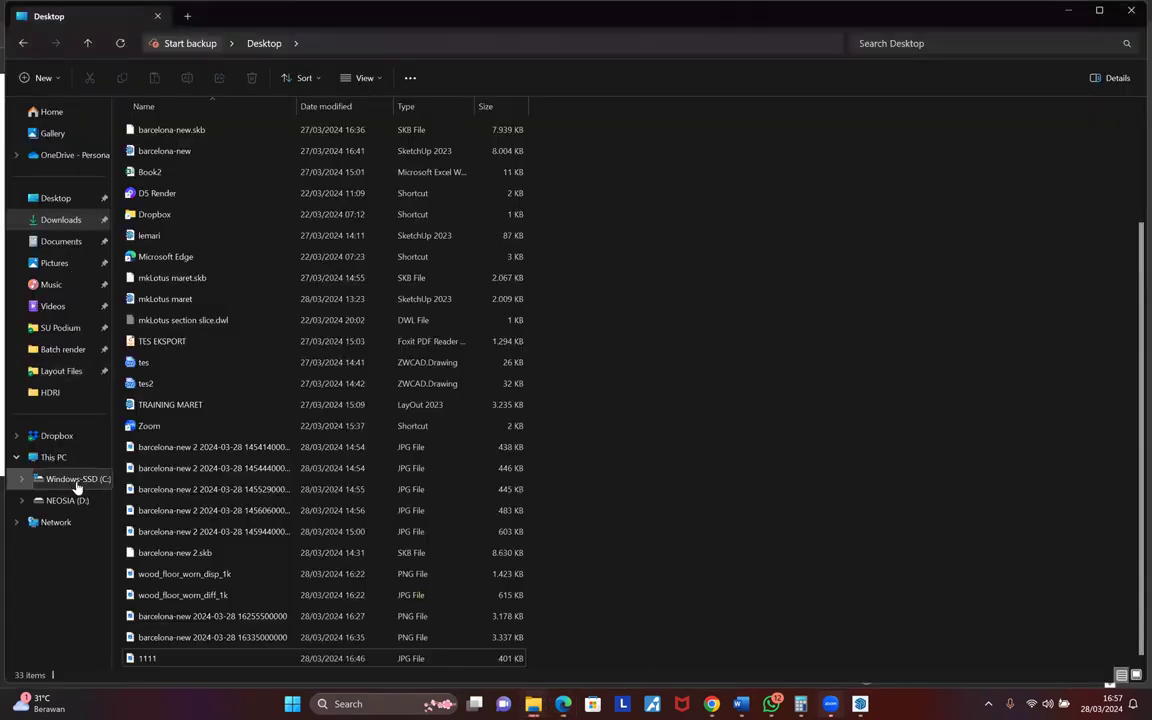
{"action": "double_click", "coordinate": [158, 249]}
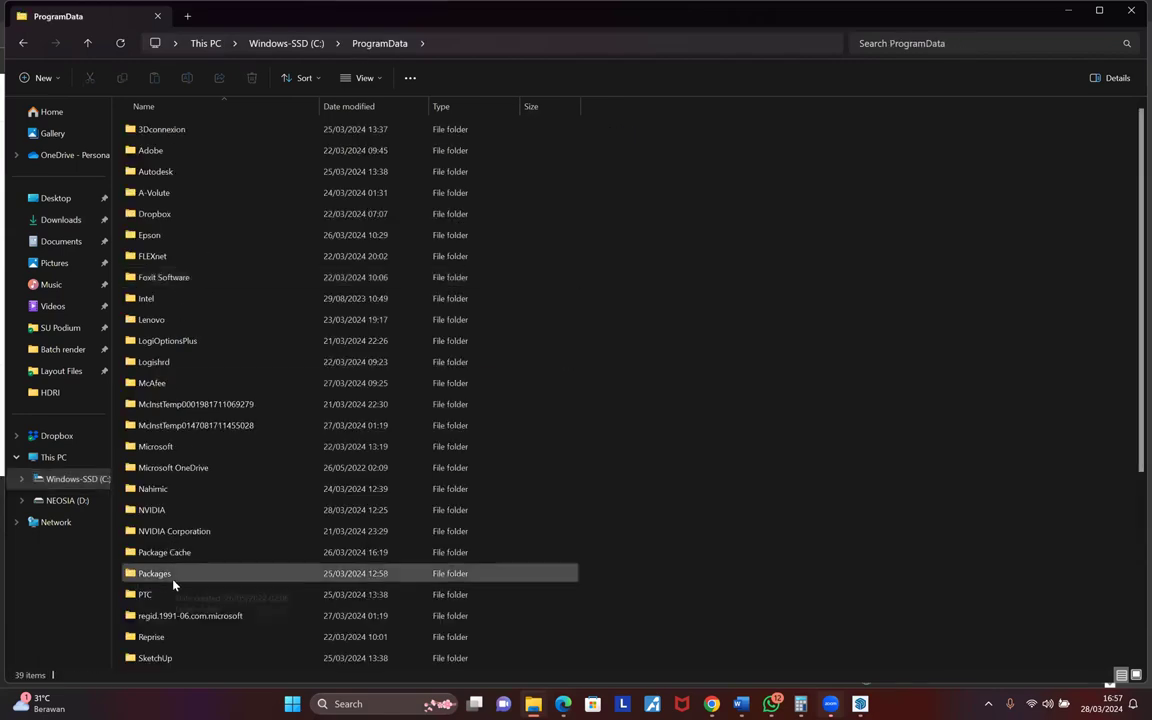
{"action": "scroll", "coordinate": [170, 552], "scroll_direction": "down", "scroll_amount": 2}
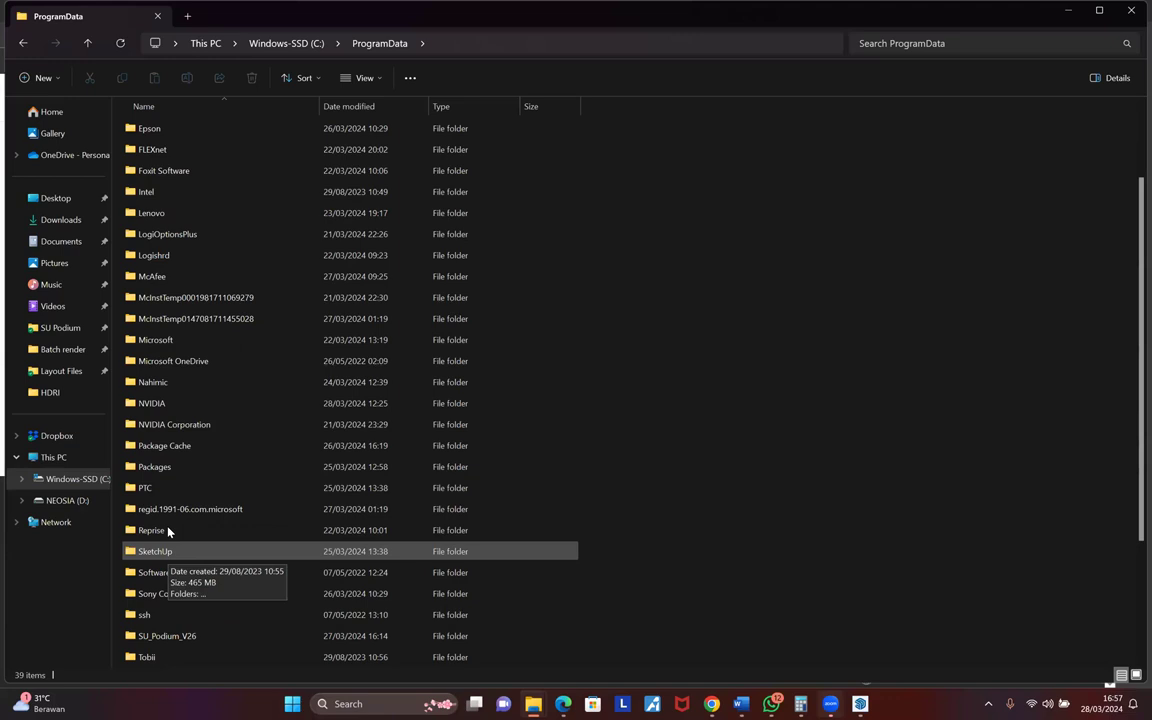
{"action": "double_click", "coordinate": [160, 551]}
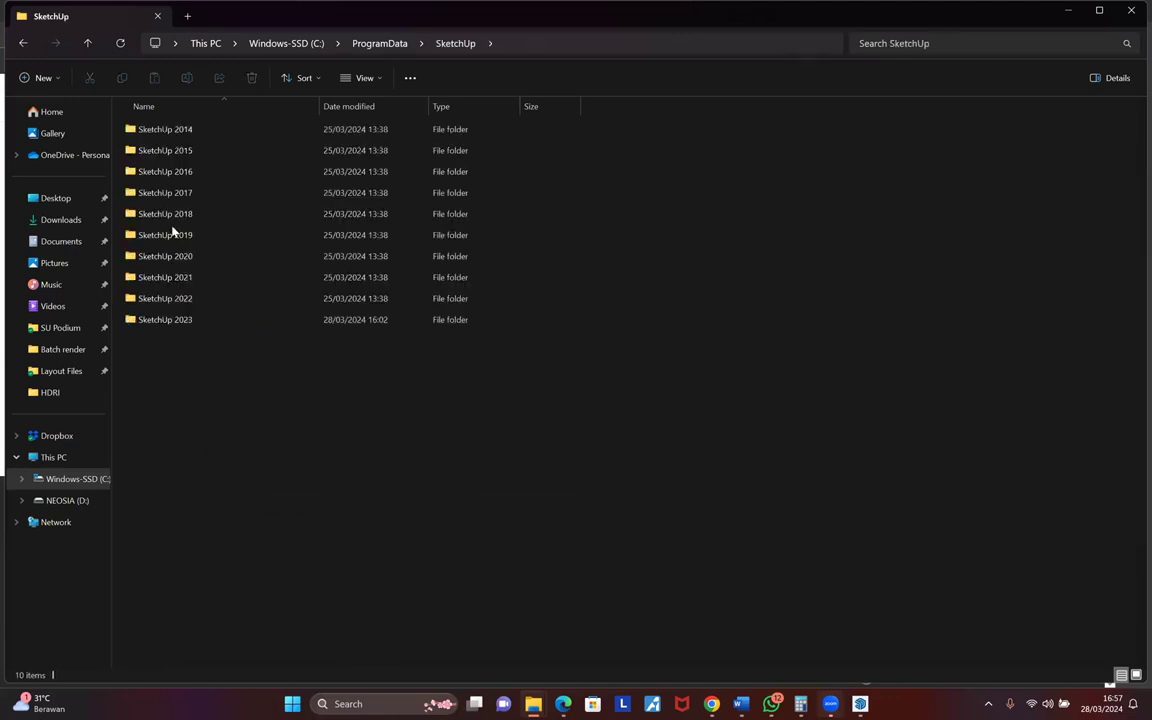
{"action": "double_click", "coordinate": [188, 320]}
{"action": "double_click", "coordinate": [180, 150]}
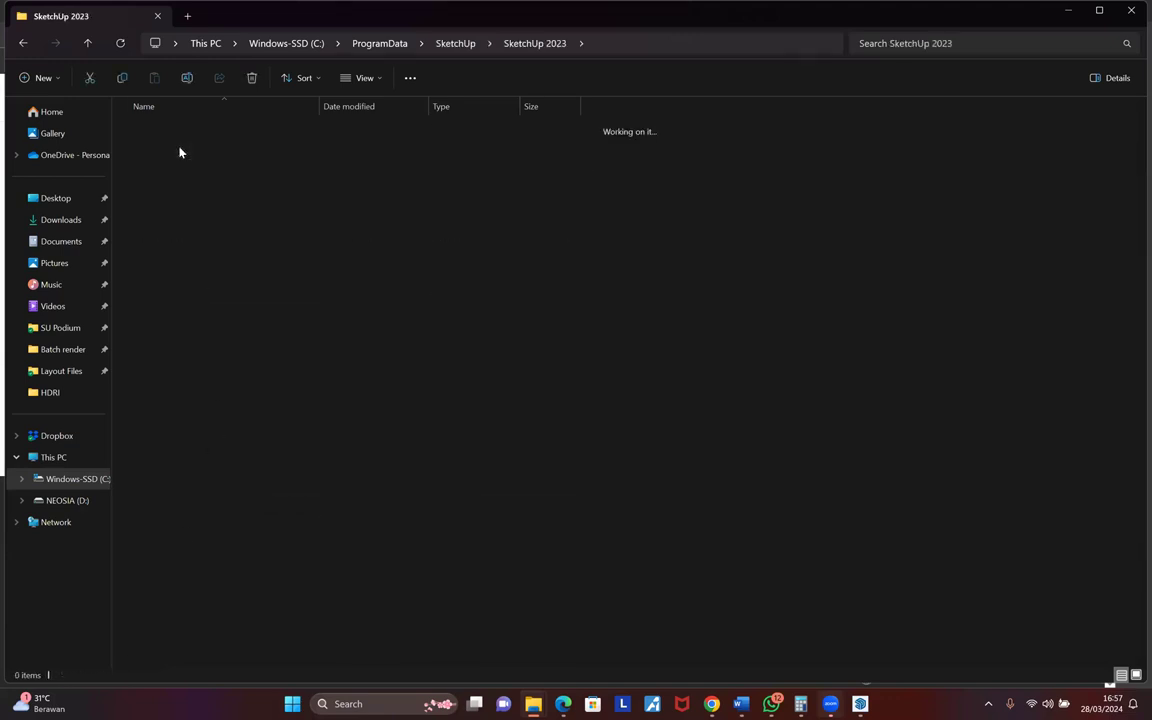
{"action": "double_click", "coordinate": [172, 196]}
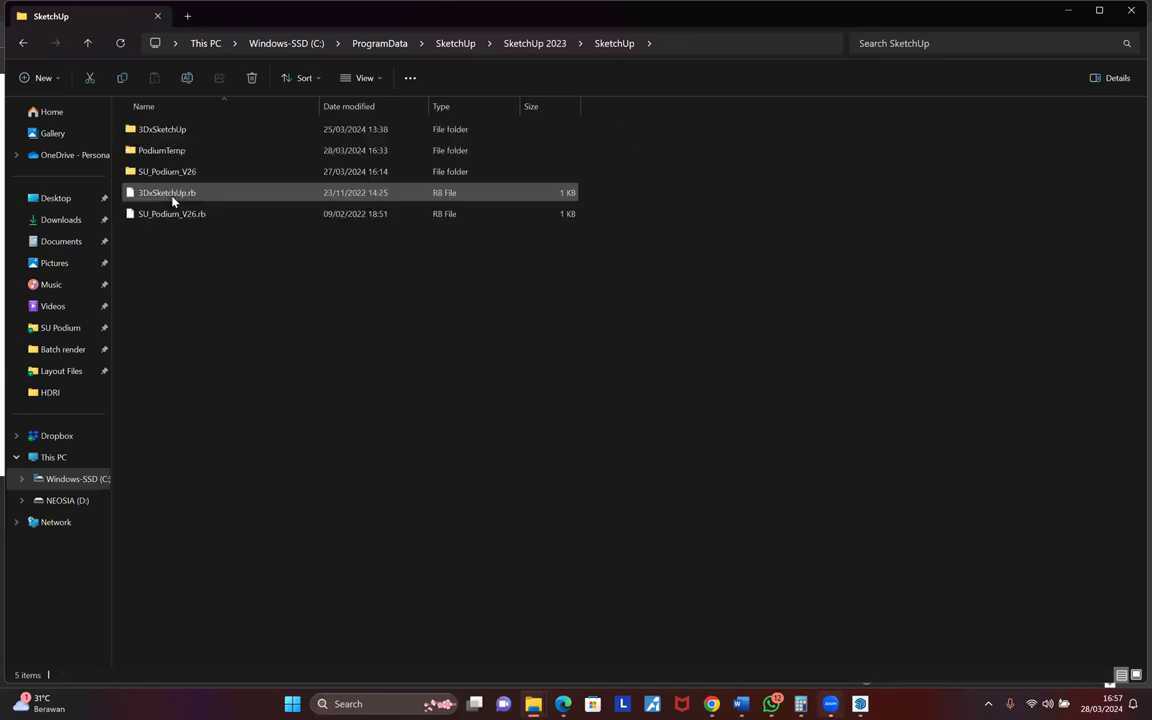
{"action": "double_click", "coordinate": [186, 173]}
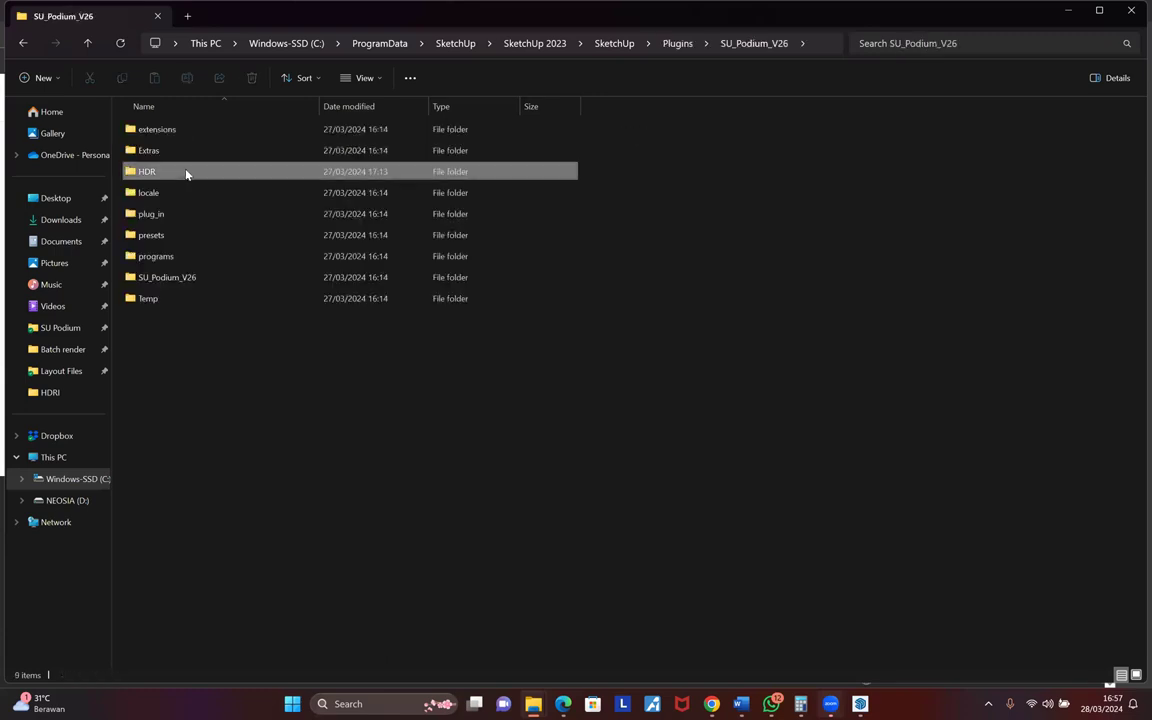
{"action": "double_click", "coordinate": [185, 172]}
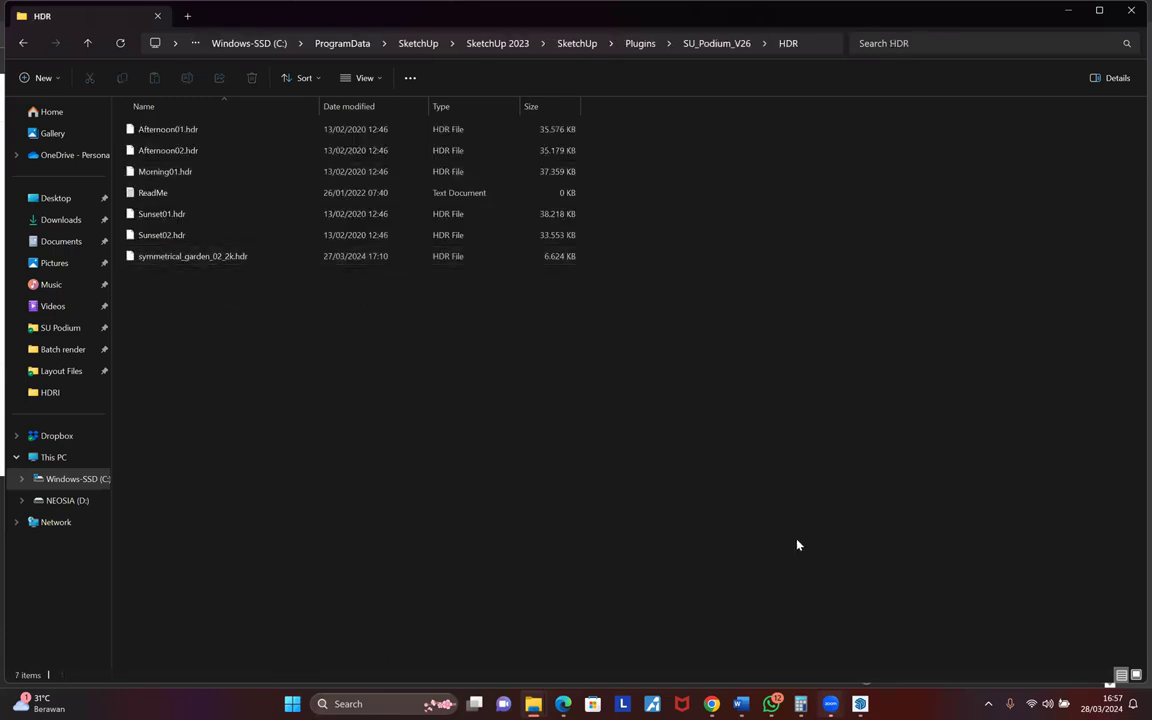
{"action": "key", "text": "super+Tab"}
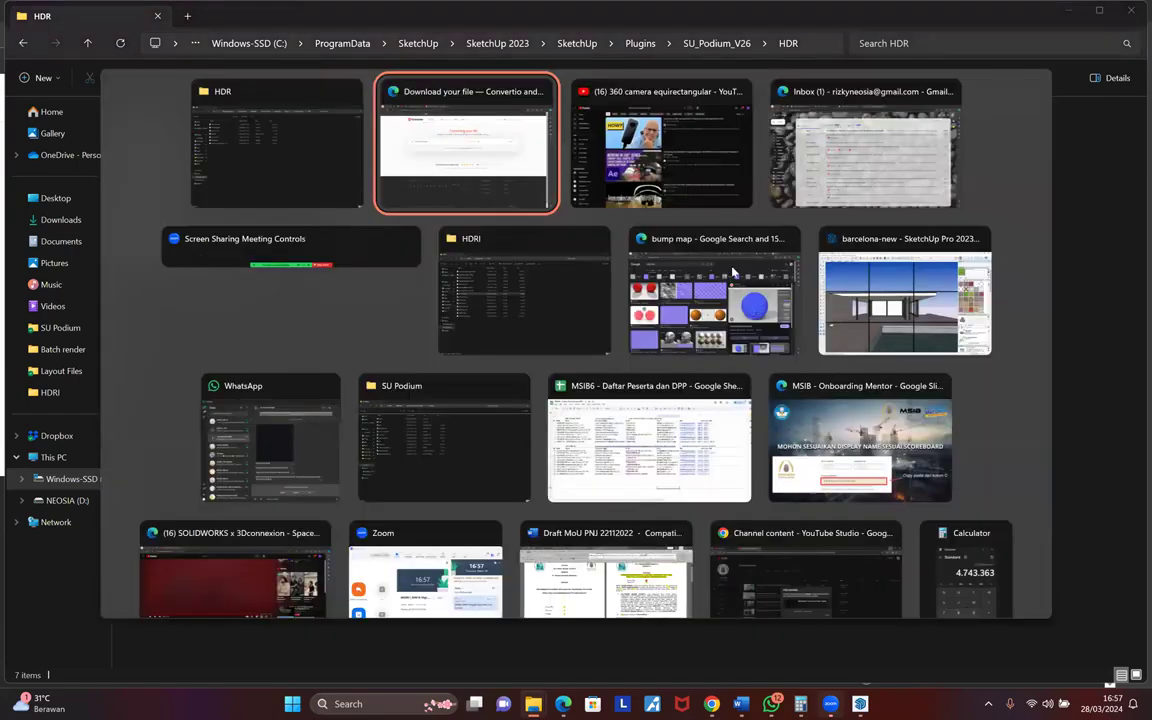
- Download the converted PANO-Sijunjung.hdr from Convertio, then return to SketchUp
{"action": "key", "text": "Return"}
{"action": "left_click", "coordinate": [863, 248]}
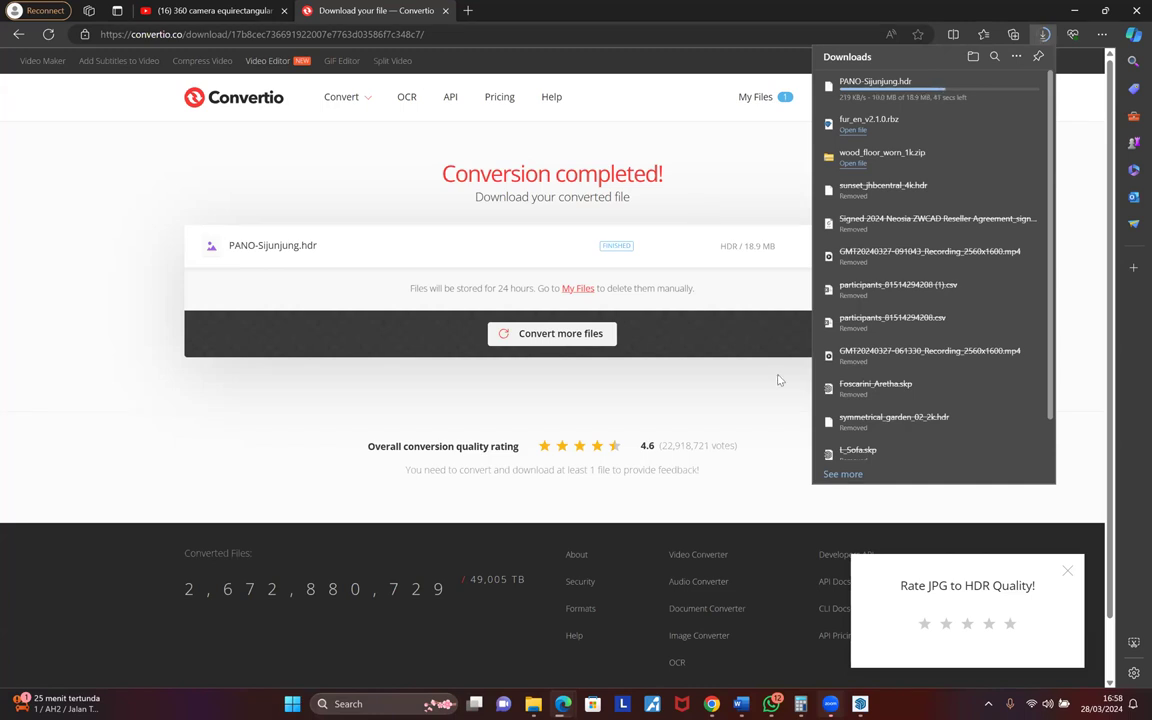
{"action": "mouse_move", "coordinate": [859, 704]}
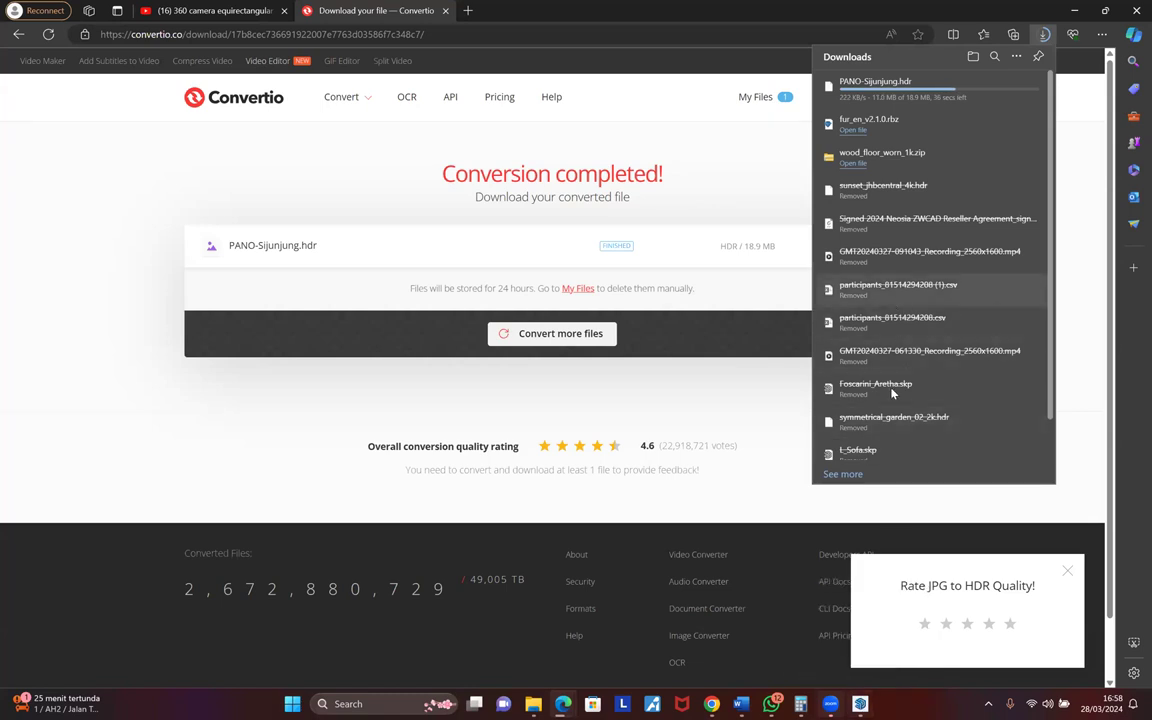
{"action": "left_click", "coordinate": [860, 704]}
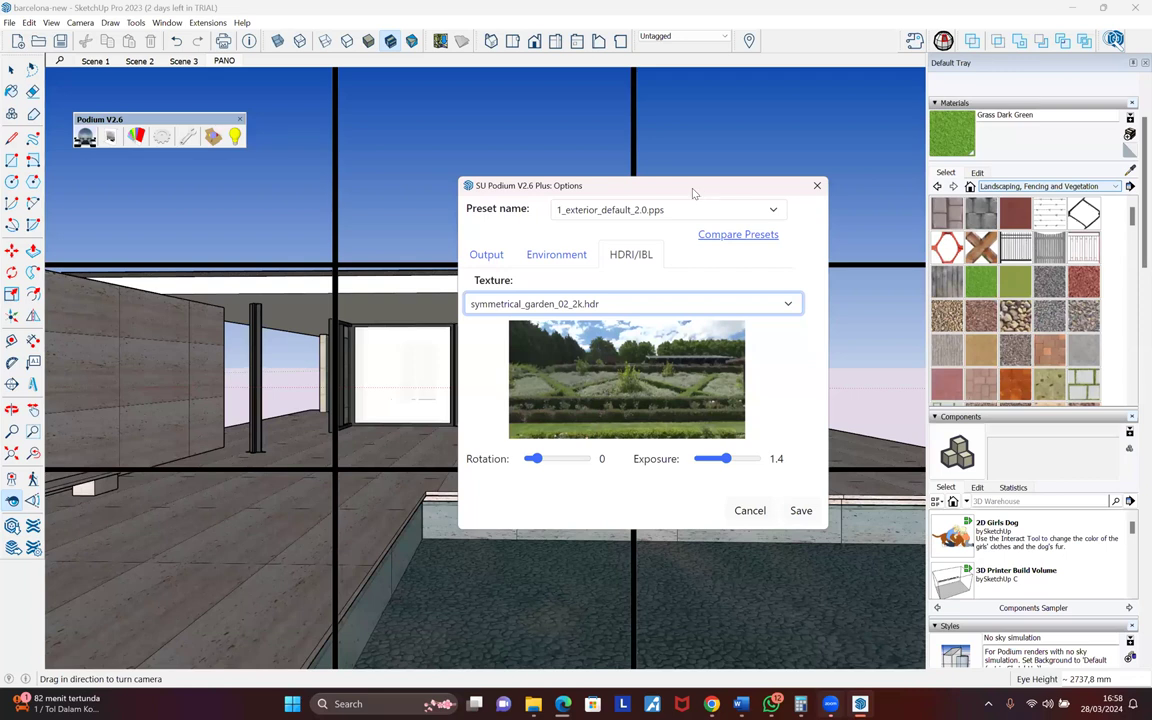
- Shift the Podium Options dialog aside and back, then return to Edge's Convertio page
{"action": "left_click_drag", "start_coordinate": [693, 193], "coordinate": [923, 174]}
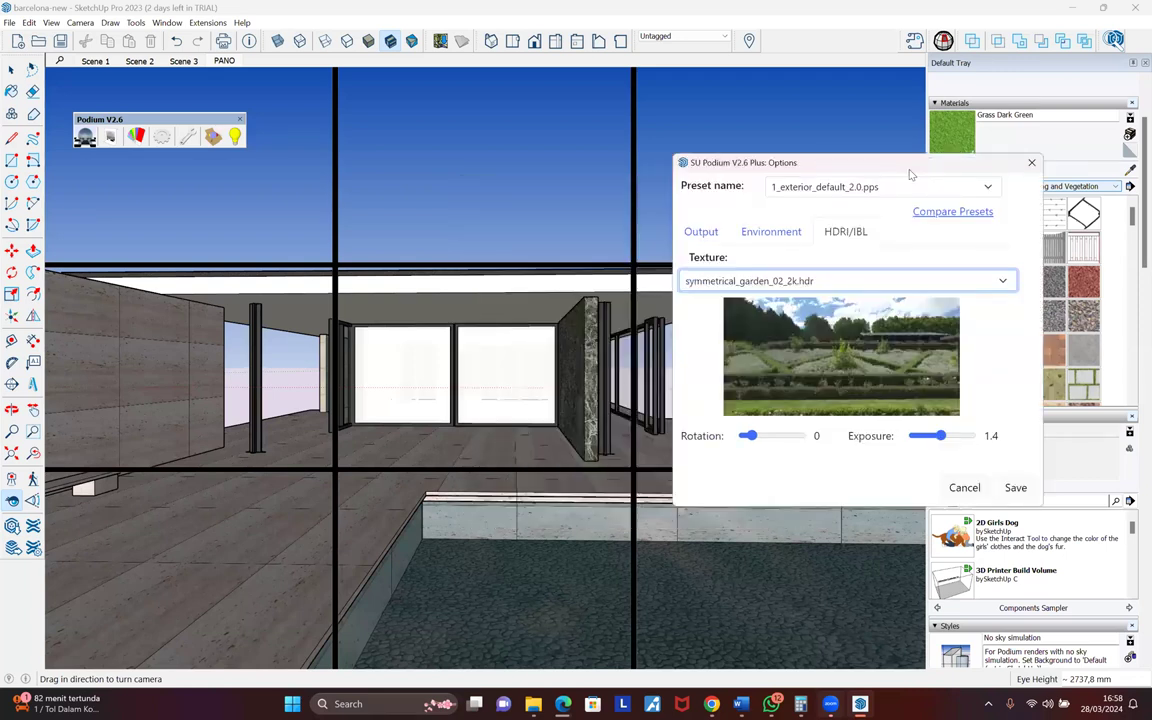
{"action": "left_click_drag", "start_coordinate": [905, 164], "coordinate": [703, 186]}
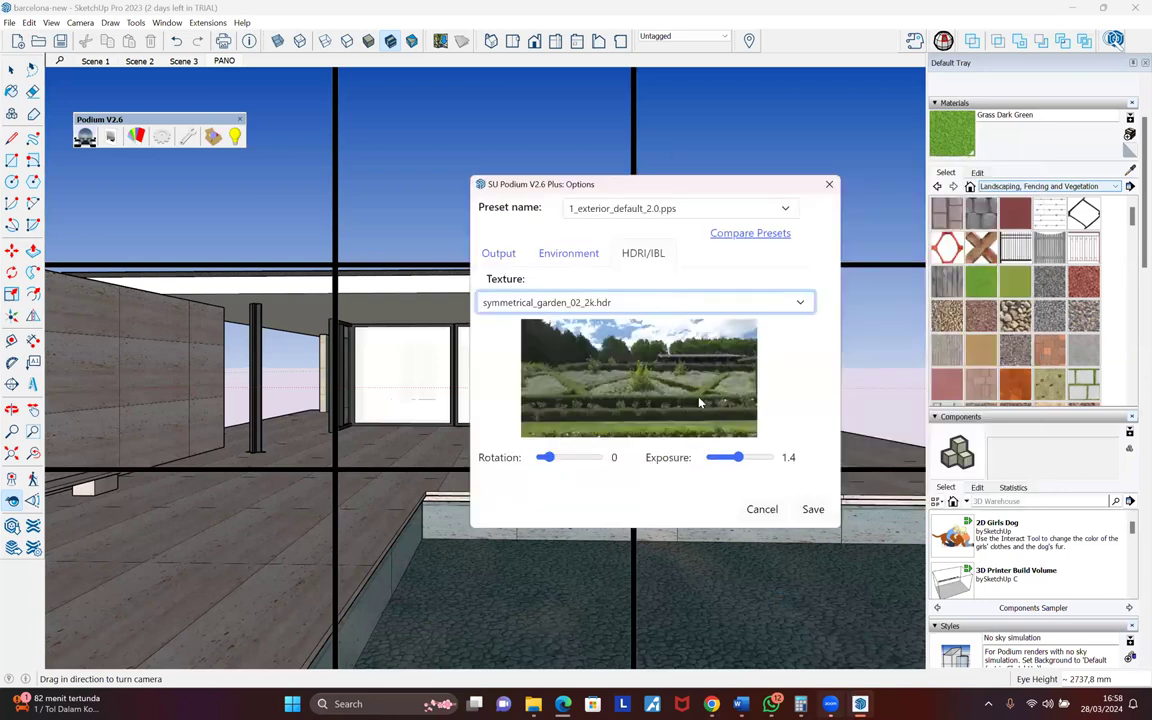
{"action": "key", "text": "alt+Tab"}
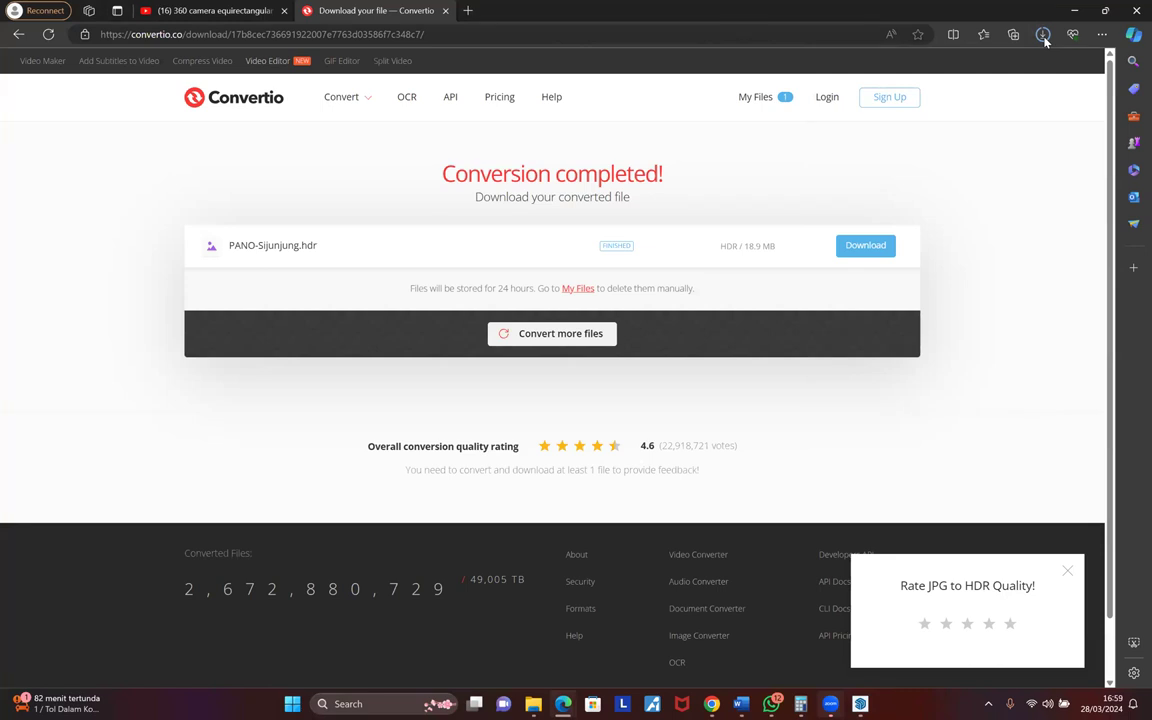
- Paste the downloaded PANO-Sijunjung.hdr into Podium's HDR plugin folder, then return to SketchUp
{"action": "left_click", "coordinate": [1043, 35]}
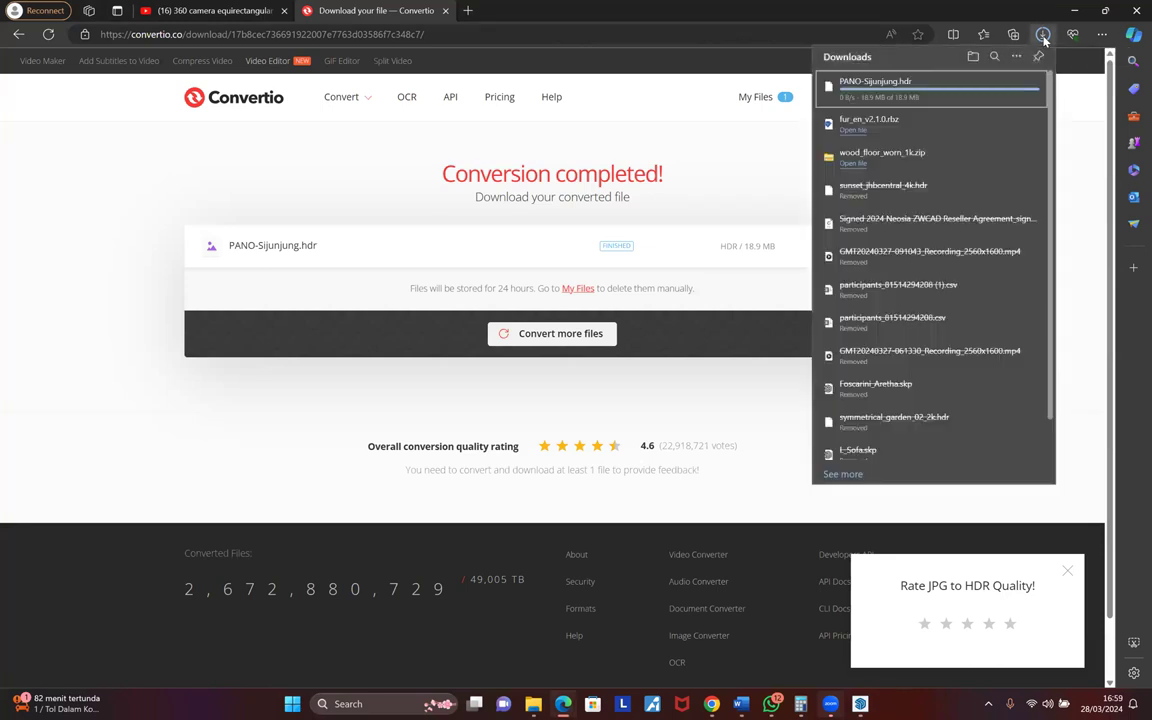
{"action": "left_click", "coordinate": [987, 87]}
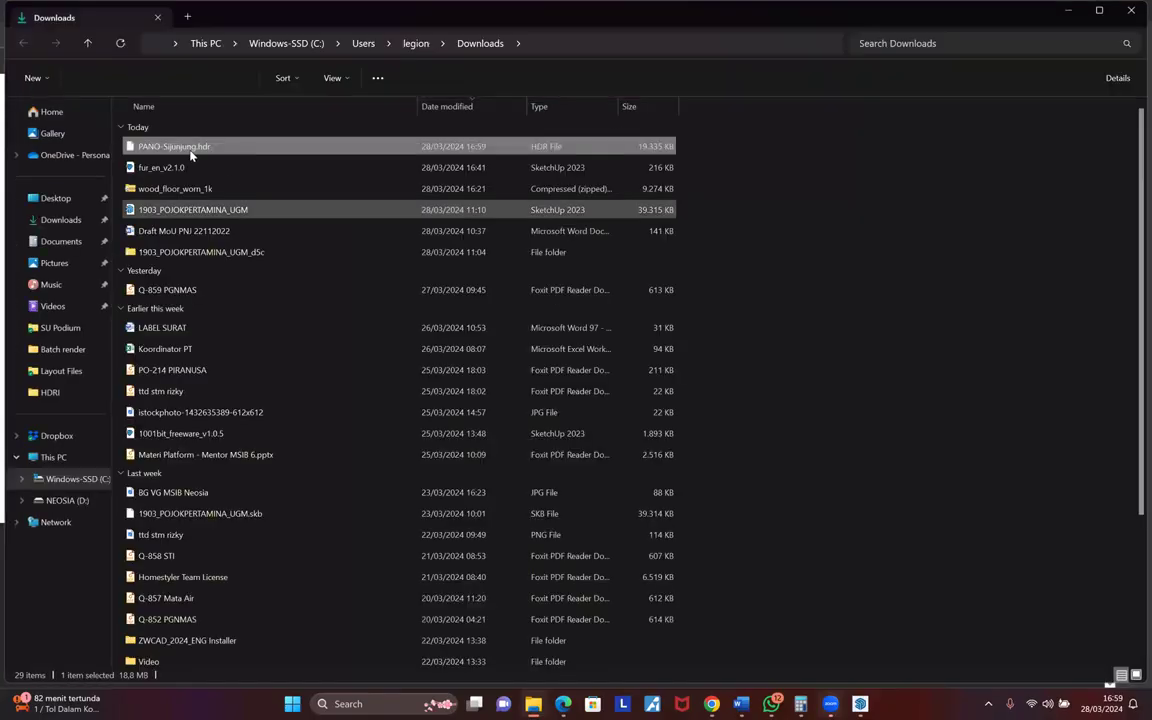
{"action": "key", "text": "alt+Tab"}
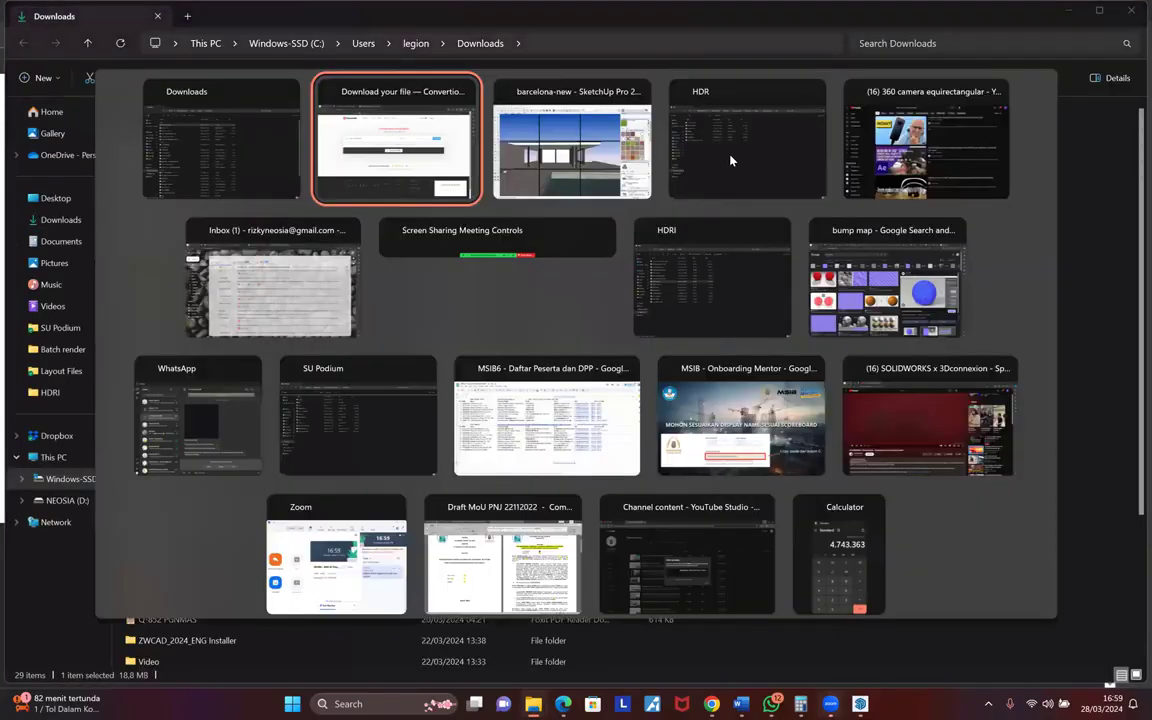
{"action": "left_click", "coordinate": [735, 155]}
{"action": "key", "text": "ctrl+v"}
{"action": "left_click", "coordinate": [860, 704]}
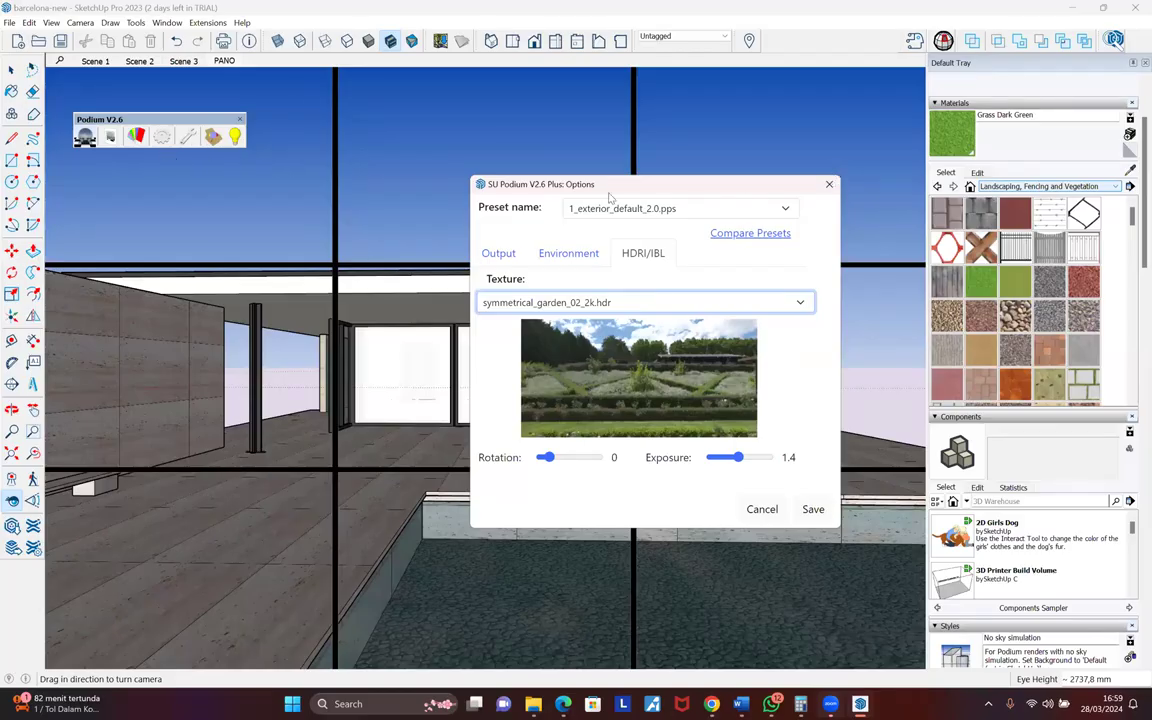
- Select PANO-Sijunjung.hdr as the Podium HDRI/IBL texture
{"action": "key", "text": "Escape"}
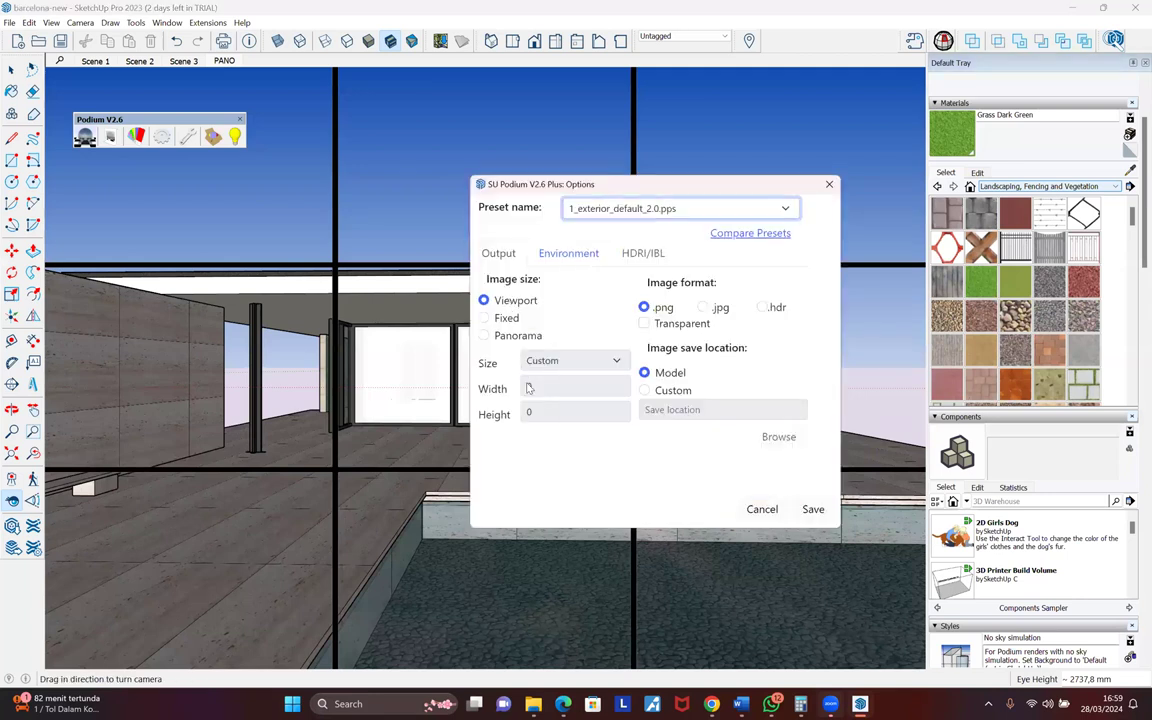
{"action": "left_click", "coordinate": [576, 248]}
{"action": "left_click", "coordinate": [648, 256]}
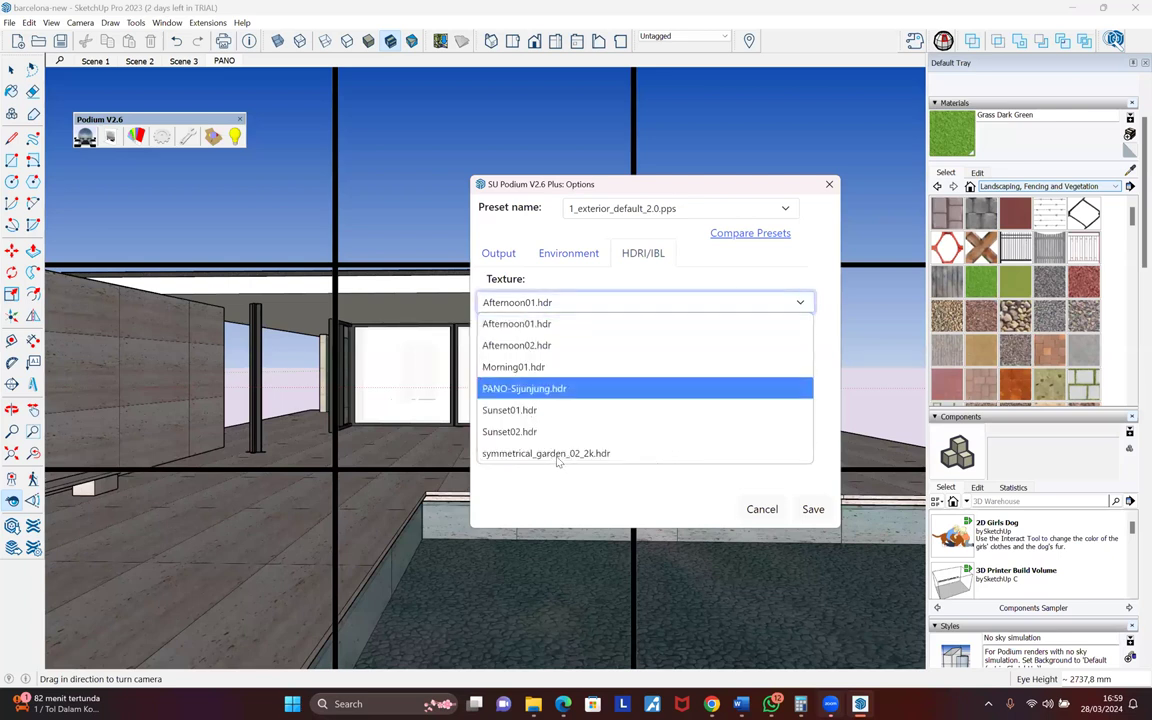
{"action": "left_click", "coordinate": [571, 461]}
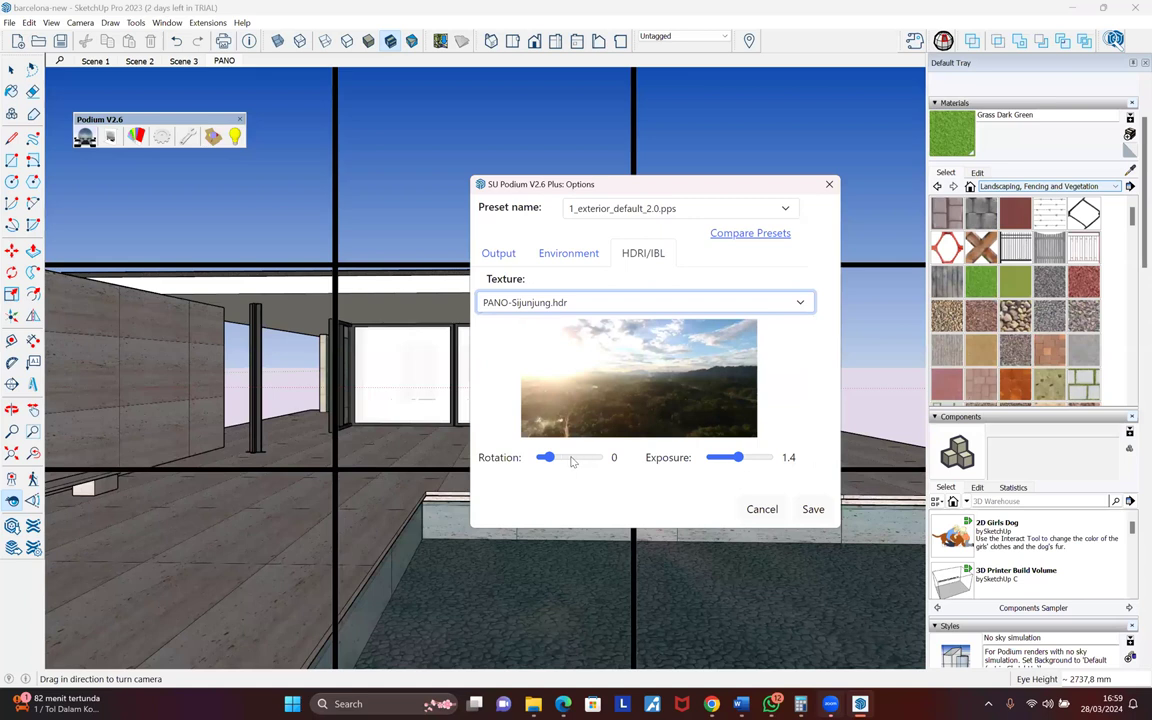
- Adjust the HDRI rotation to 205 and save the settings
{"action": "left_click_drag", "start_coordinate": [545, 458], "coordinate": [563, 459]}
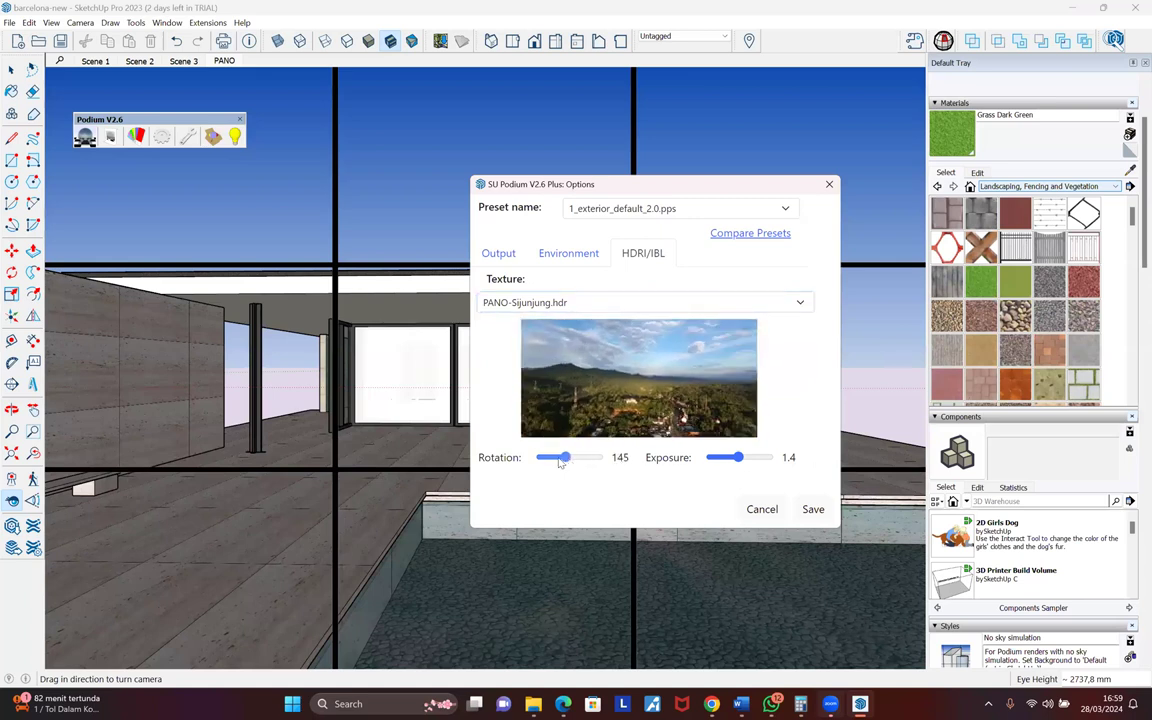
{"action": "left_click", "coordinate": [550, 462]}
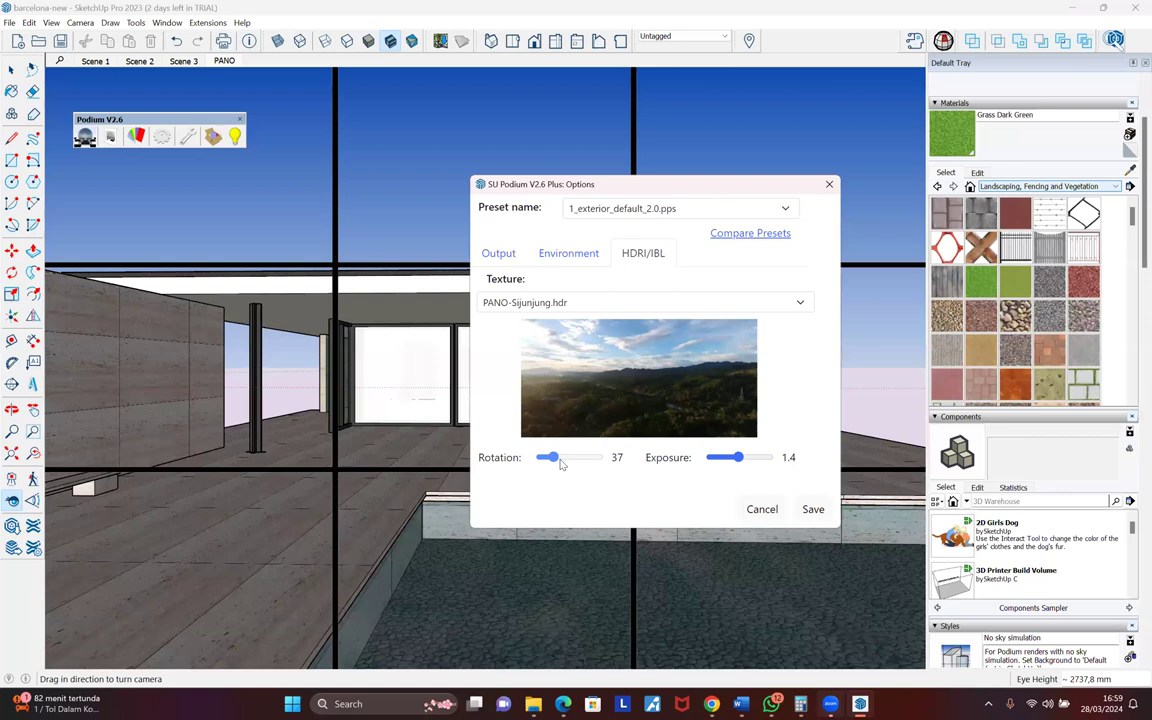
{"action": "left_click", "coordinate": [558, 461]}
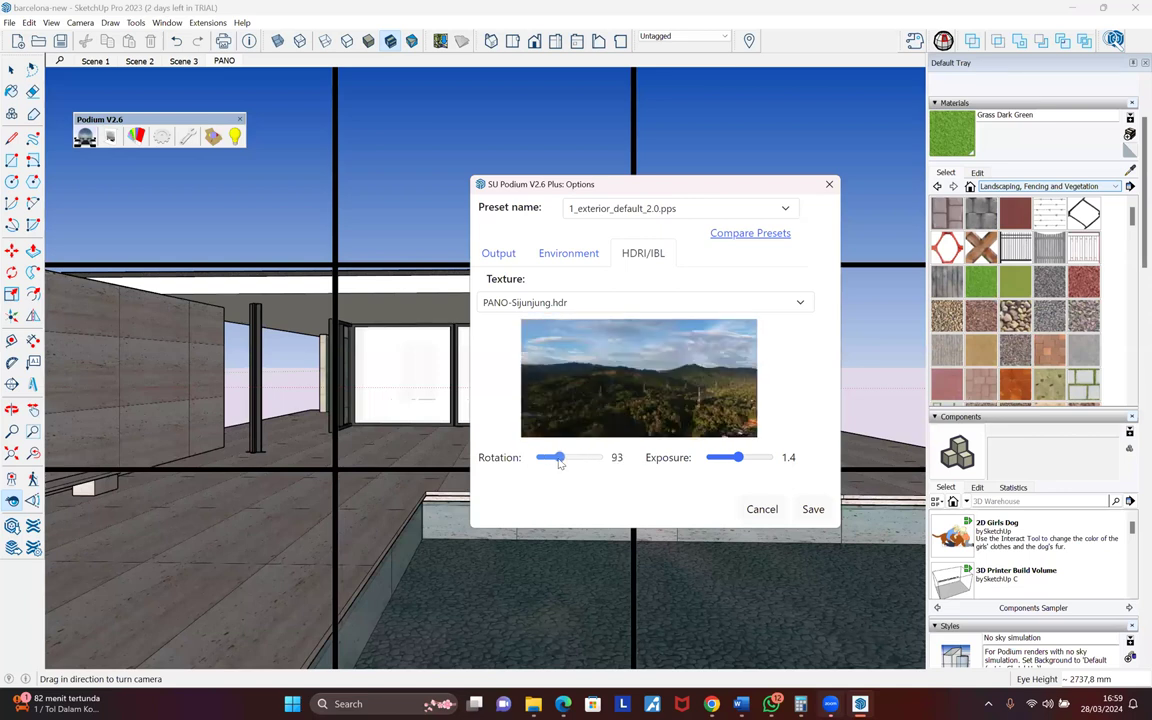
{"action": "left_click", "coordinate": [562, 462]}
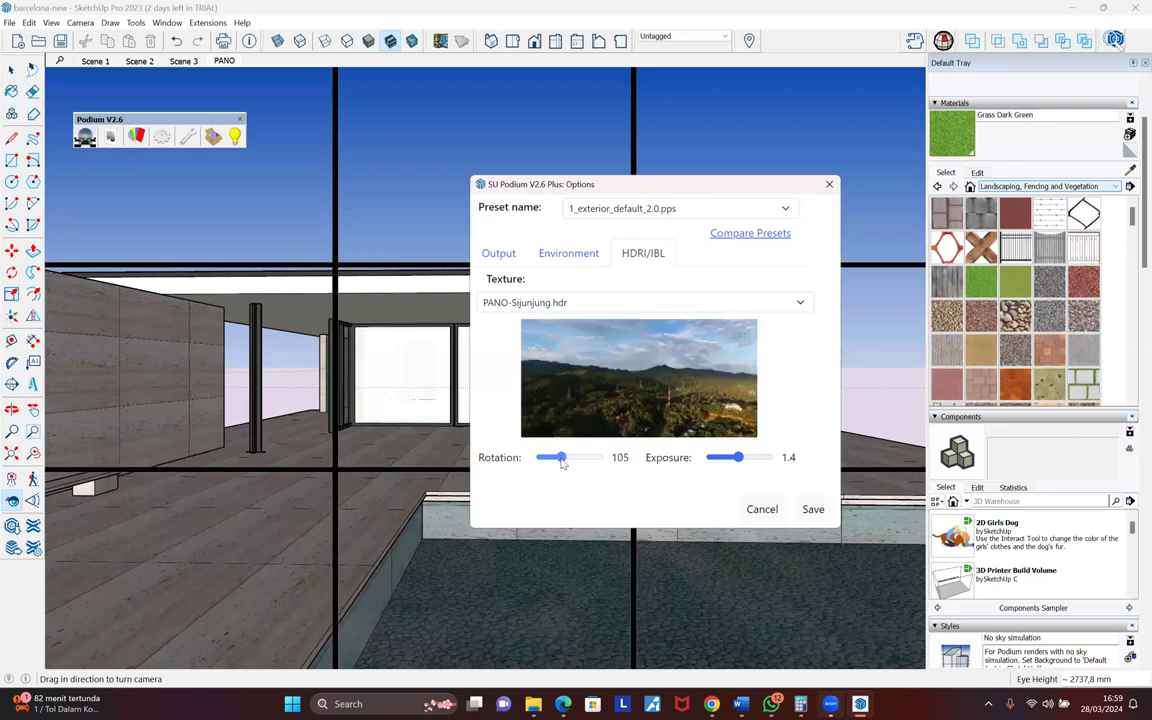
{"action": "left_click_drag", "start_coordinate": [562, 462], "coordinate": [580, 458]}
{"action": "left_click", "coordinate": [576, 457]}
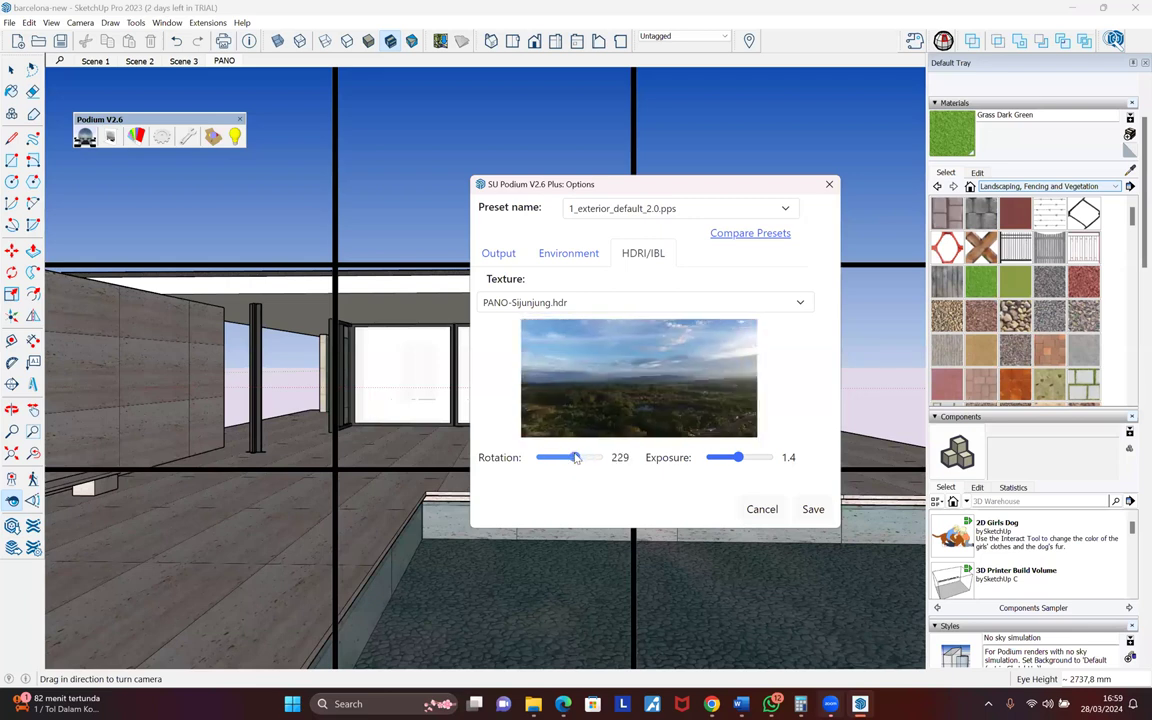
{"action": "left_click_drag", "start_coordinate": [651, 182], "coordinate": [881, 157]}
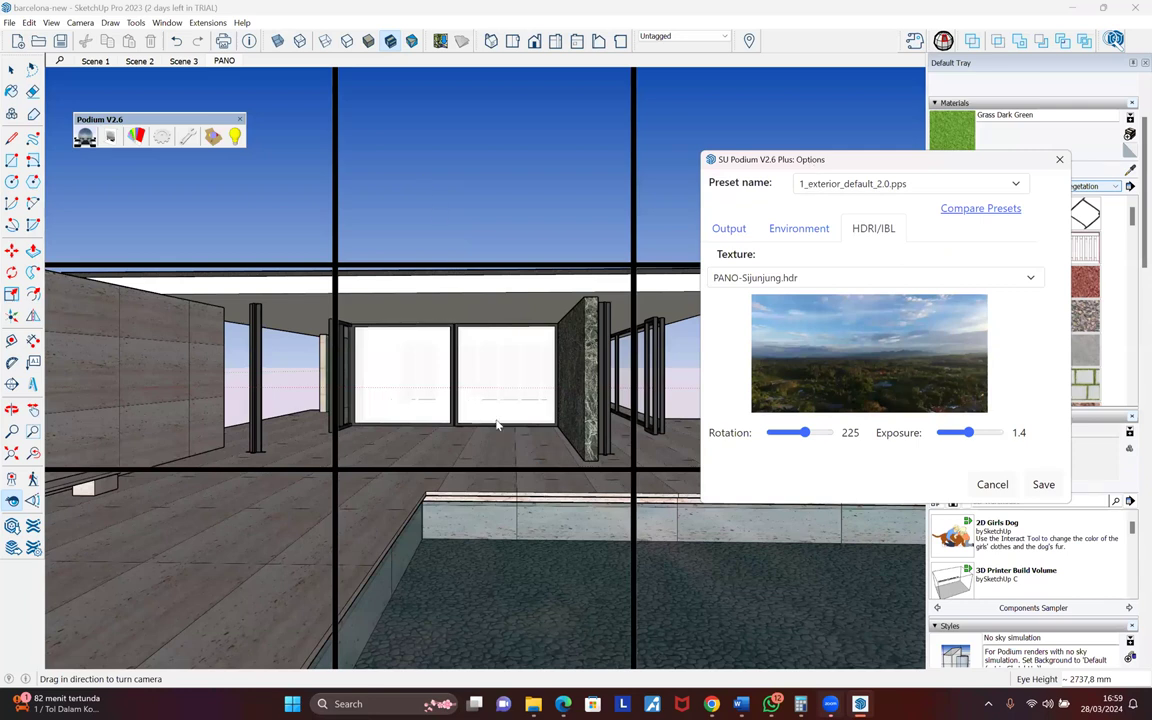
{"action": "left_click_drag", "start_coordinate": [882, 159], "coordinate": [490, 174]}
{"action": "mouse_move", "coordinate": [407, 448]}
{"action": "left_mouse_down"}
{"action": "mouse_move", "coordinate": [396, 448]}
{"action": "mouse_move", "coordinate": [412, 449]}
{"action": "left_mouse_up"}
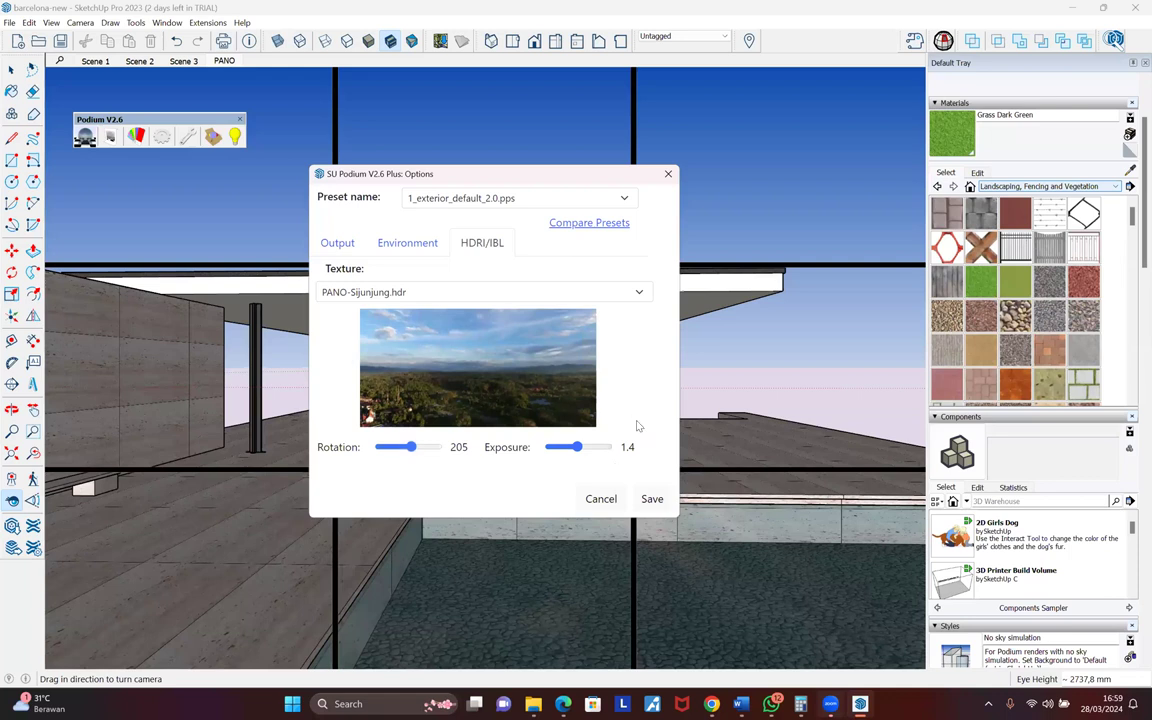
{"action": "left_click", "coordinate": [652, 499]}
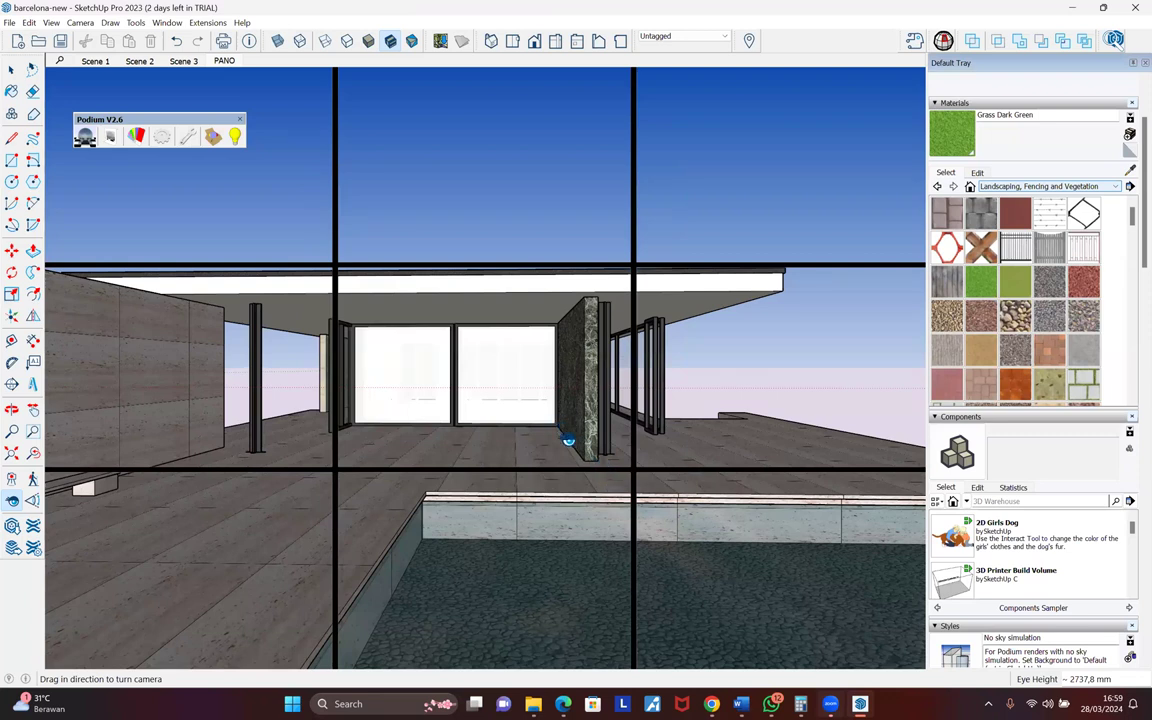
- Raise the PANO-Sijunjung.hdr HDRI exposure from 1.4 to 2.1 and save
{"action": "left_click", "coordinate": [162, 138]}
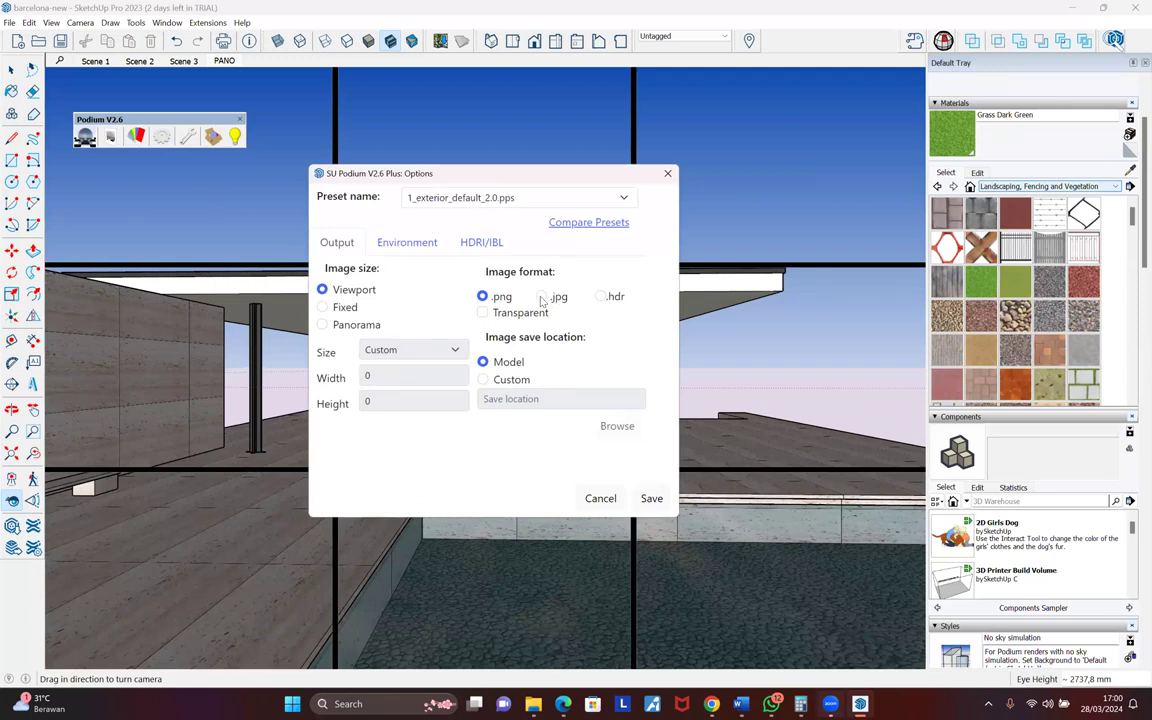
{"action": "left_click", "coordinate": [443, 248]}
{"action": "left_click", "coordinate": [482, 245]}
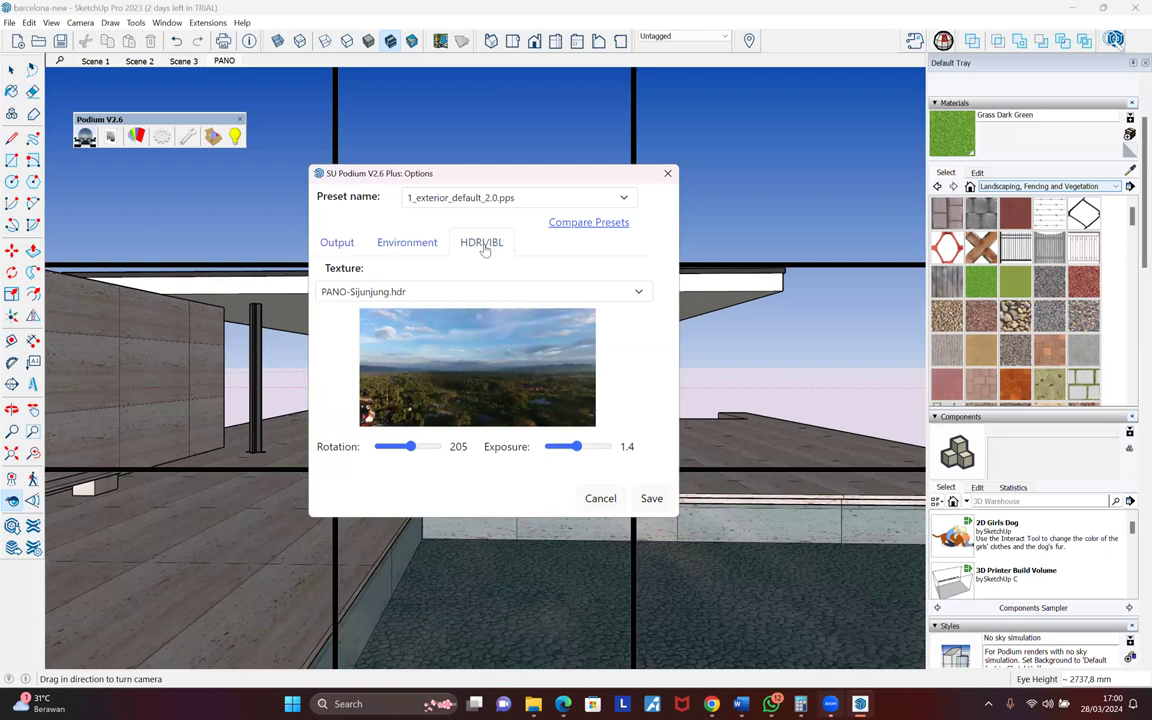
{"action": "left_click_drag", "start_coordinate": [576, 447], "coordinate": [585, 447]}
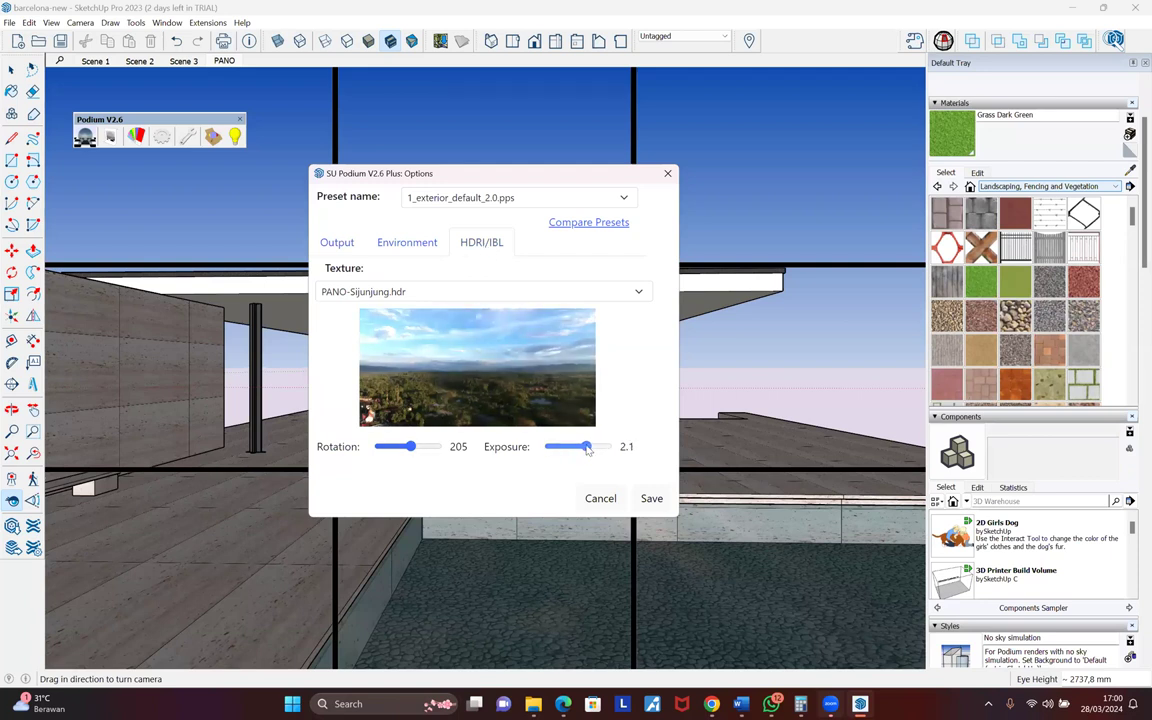
{"action": "left_click", "coordinate": [653, 499]}
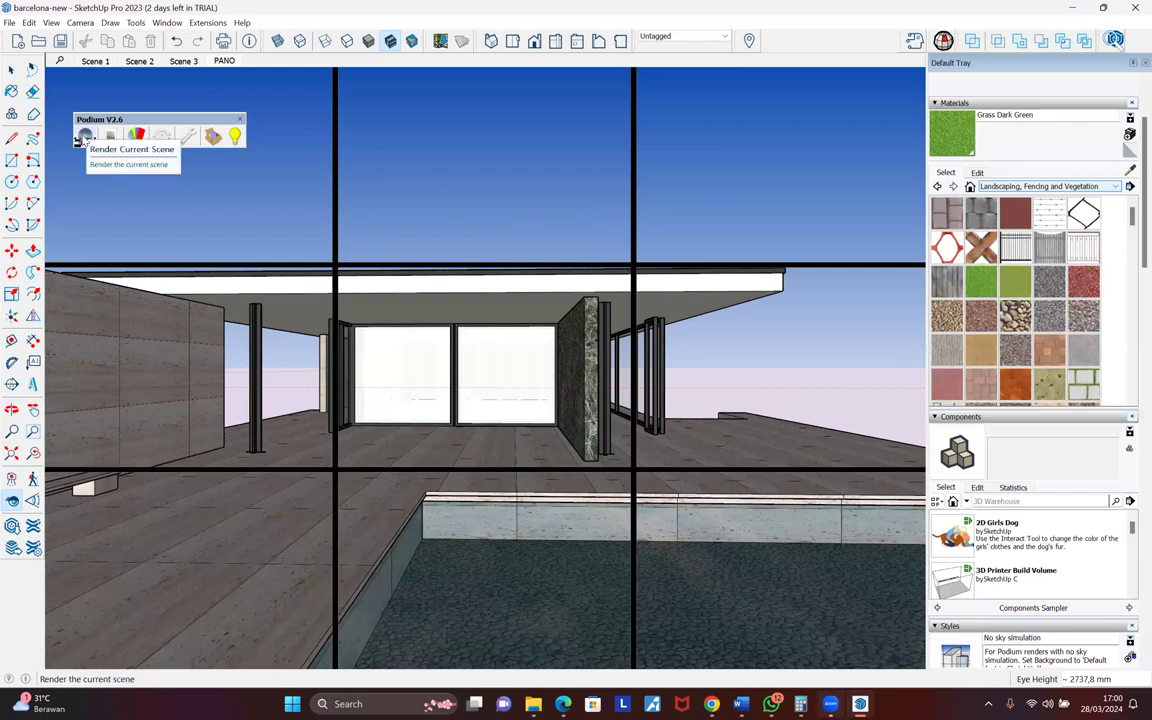
- Set Podium's output to a 3000 × 1500 JPG panorama and save the options
{"action": "left_click", "coordinate": [157, 134]}
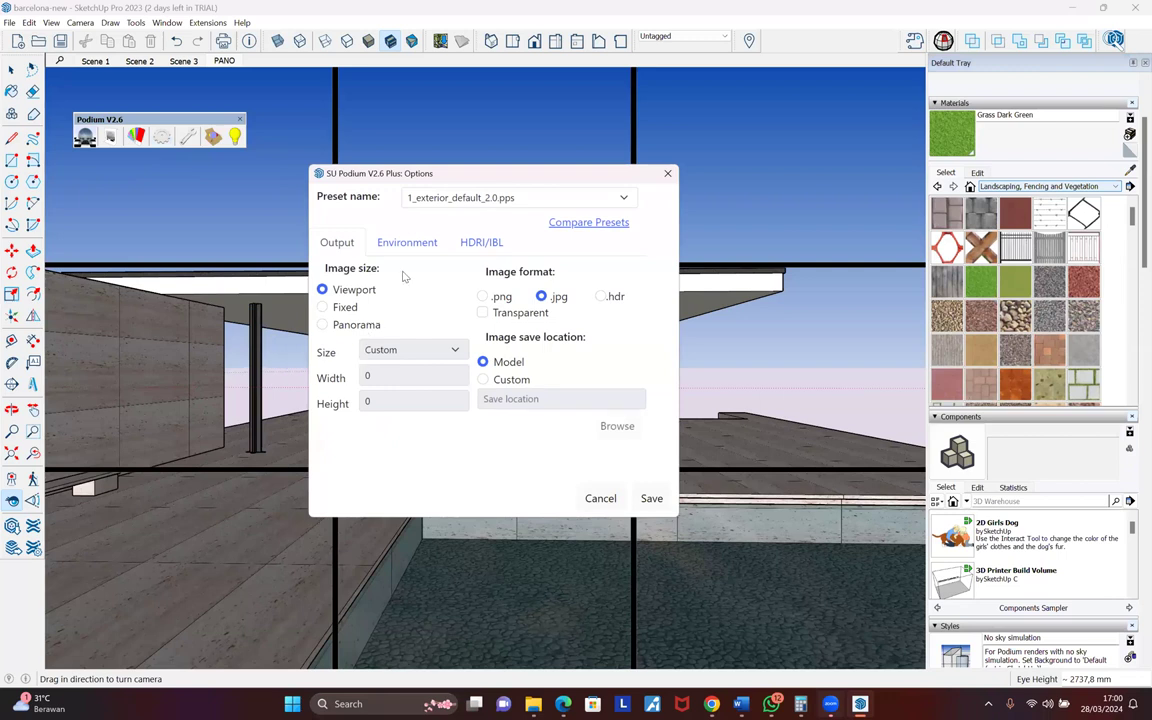
{"action": "left_click", "coordinate": [474, 249]}
{"action": "left_click", "coordinate": [407, 242]}
{"action": "left_click", "coordinate": [335, 243]}
{"action": "left_click", "coordinate": [323, 326]}
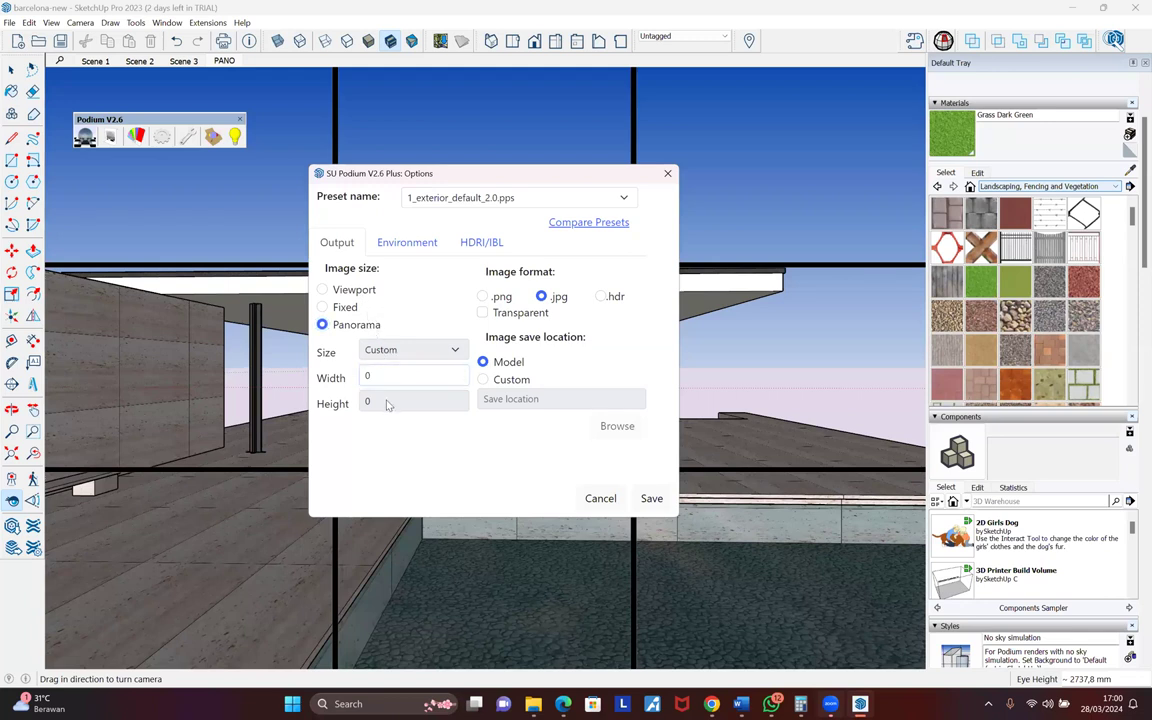
{"action": "left_click", "coordinate": [366, 376]}
{"action": "type", "text": "2"}
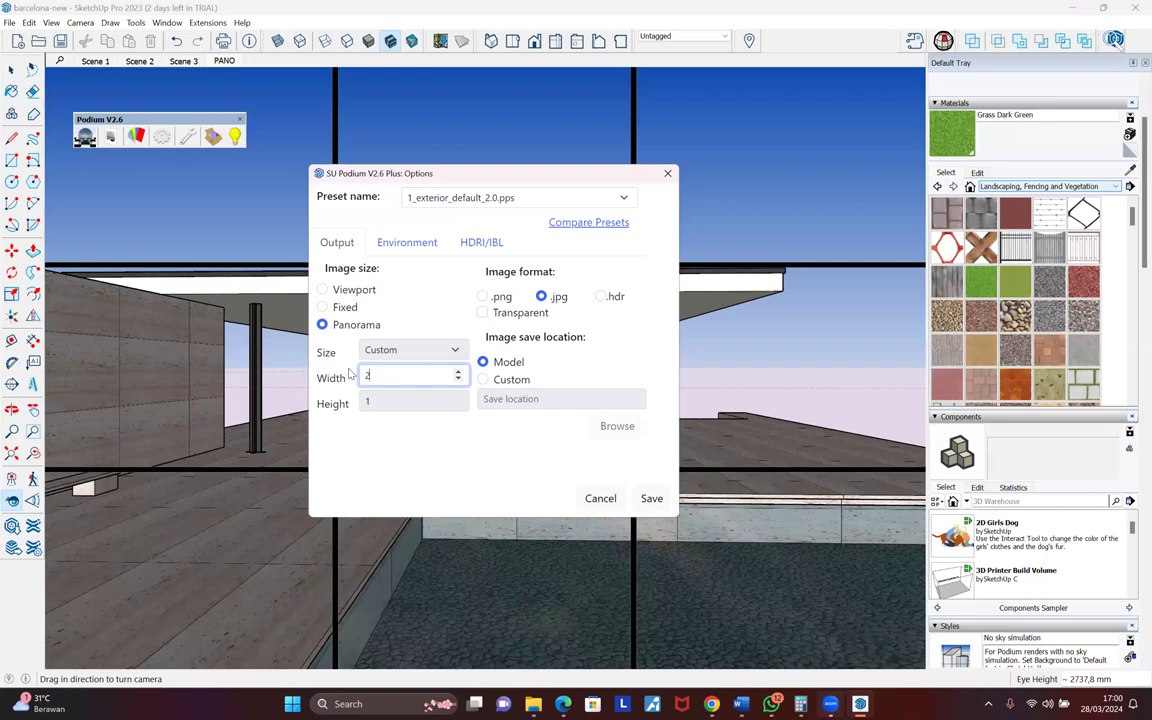
{"action": "type", "text": "000"}
{"action": "key", "text": "BackSpace"}
{"action": "key", "text": "BackSpace"}
{"action": "key", "text": "BackSpace"}
{"action": "key", "text": "BackSpace"}
{"action": "type", "text": "3000"}
{"action": "left_click", "coordinate": [400, 464]}
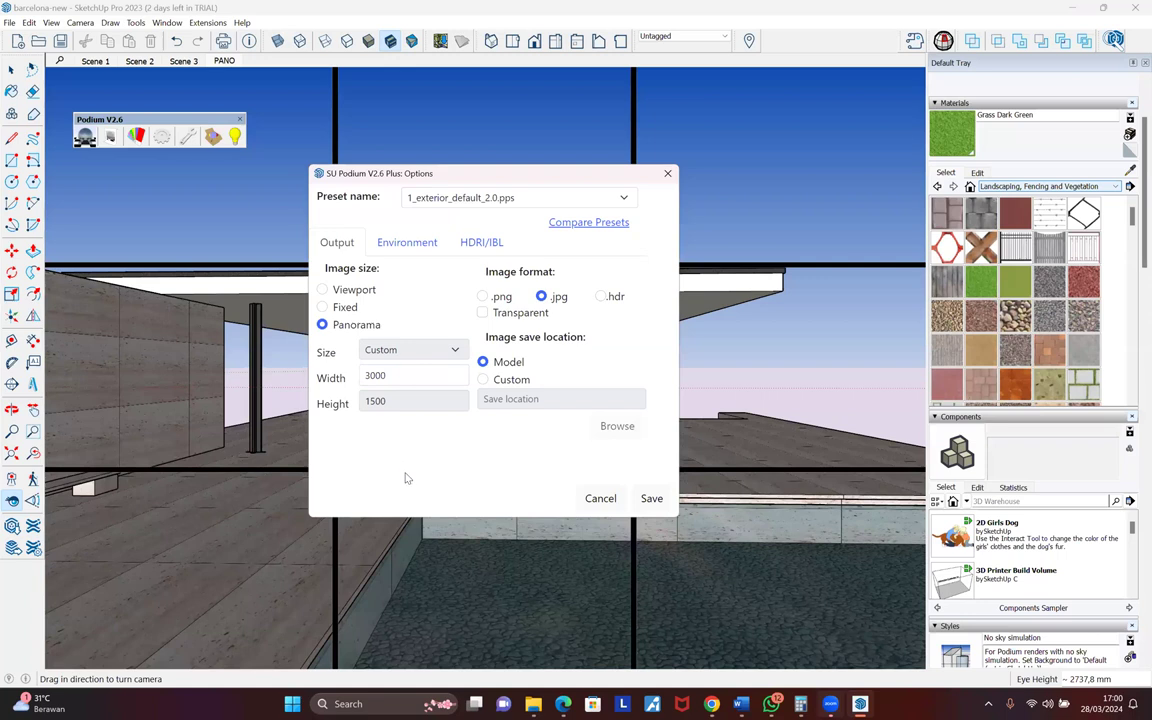
{"action": "left_click", "coordinate": [652, 499]}
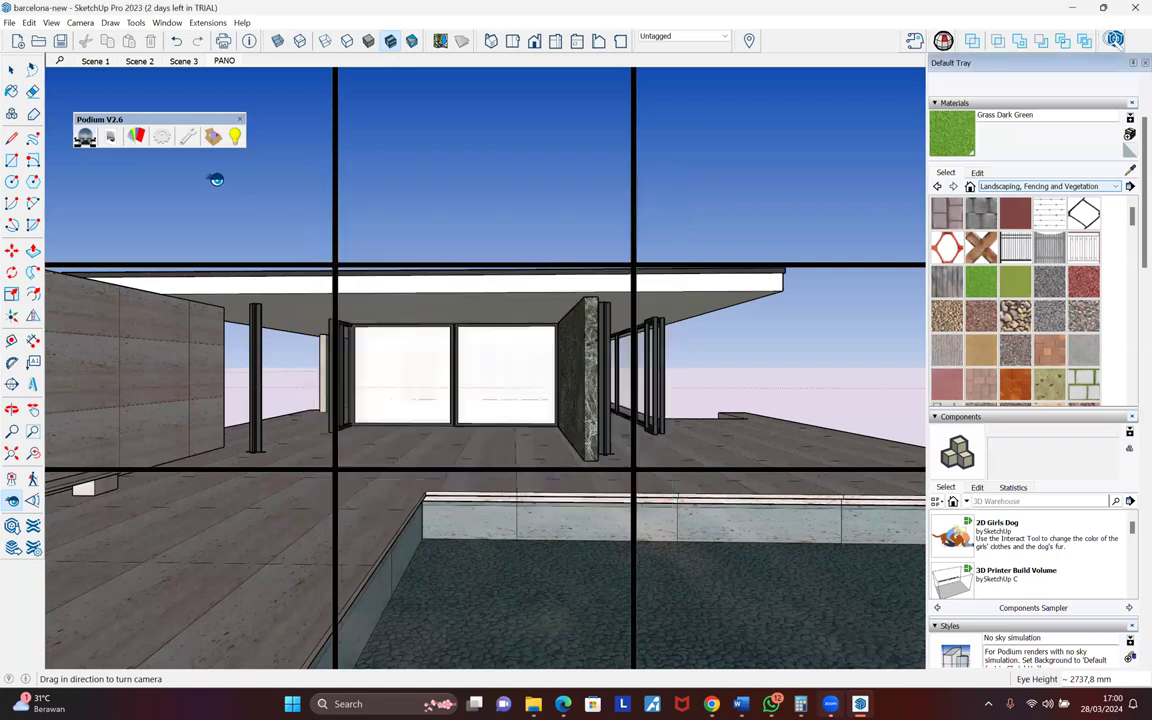
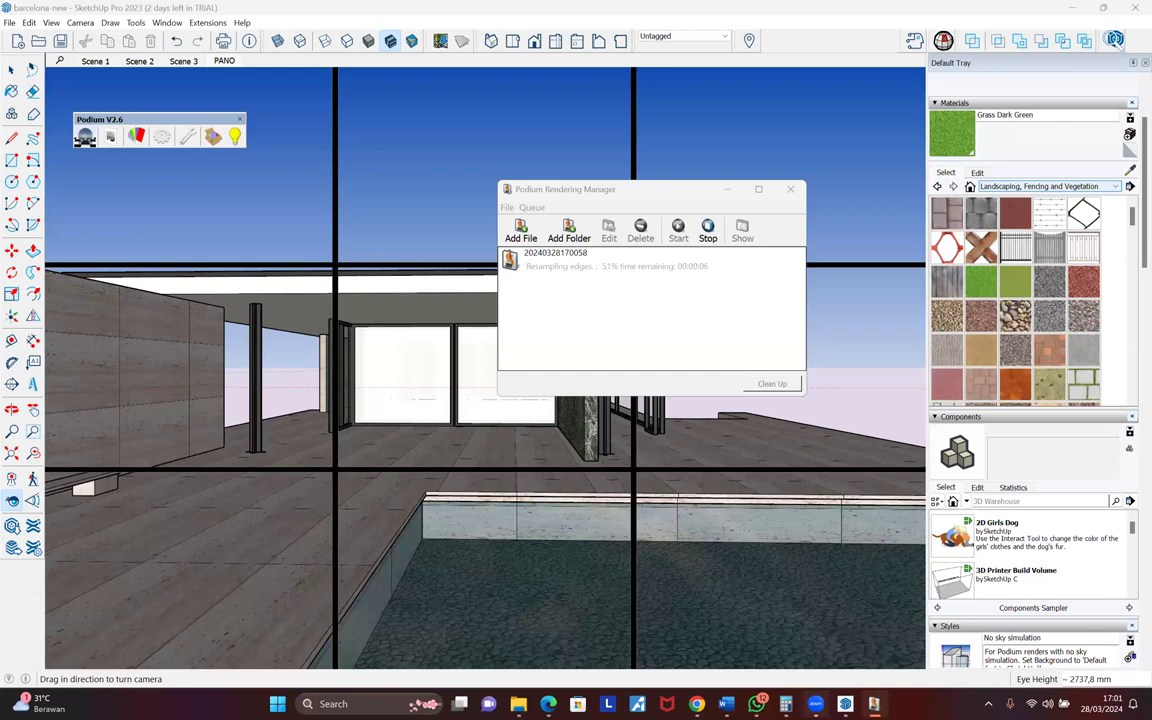
- Bring the SketchUp model view in front of the render queue, then switch to the browser
{"action": "left_click", "coordinate": [11, 69]}
{"action": "left_click", "coordinate": [449, 157]}
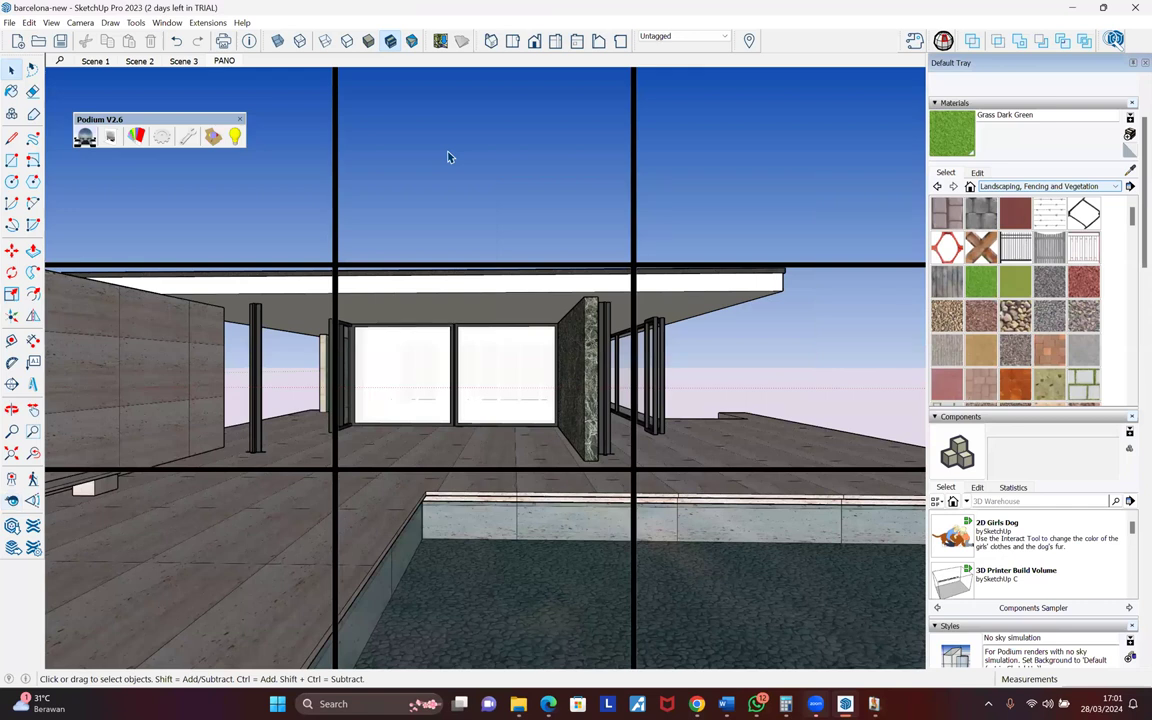
{"action": "left_click", "coordinate": [549, 704]}
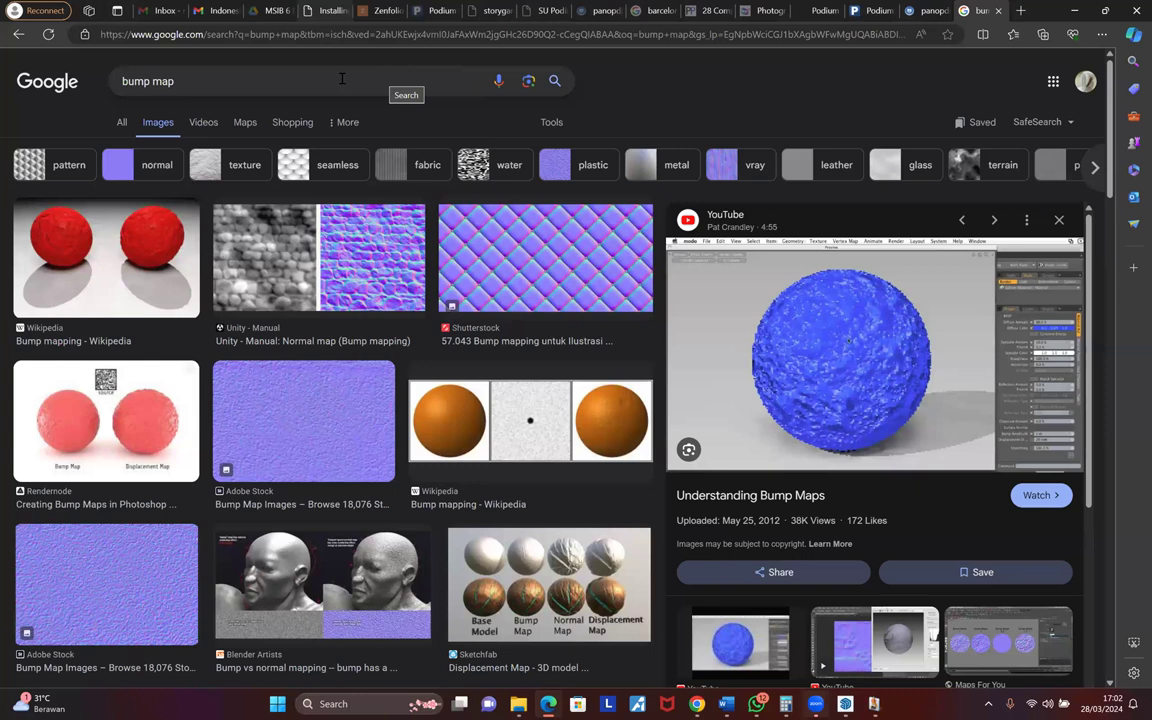
- Replace the 'bump map' image search with 'fog png'
{"action": "left_click_drag", "start_coordinate": [310, 75], "coordinate": [46, 129]}
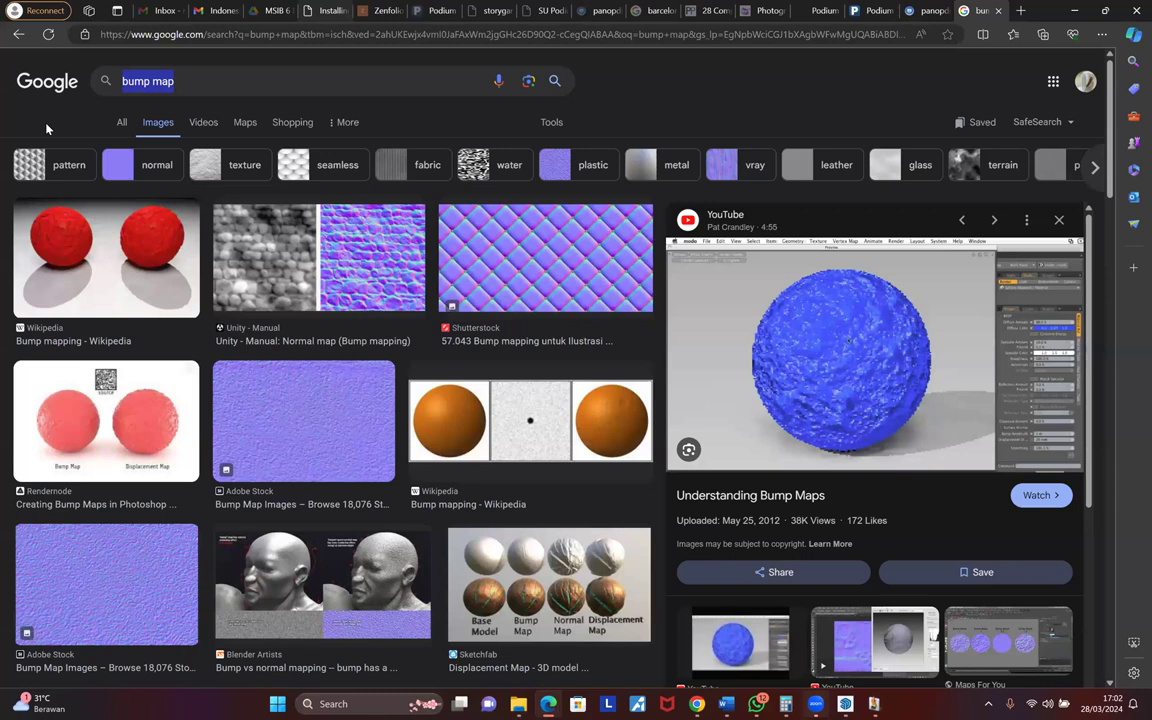
{"action": "type", "text": "fog png"}
{"action": "key", "text": "Return"}
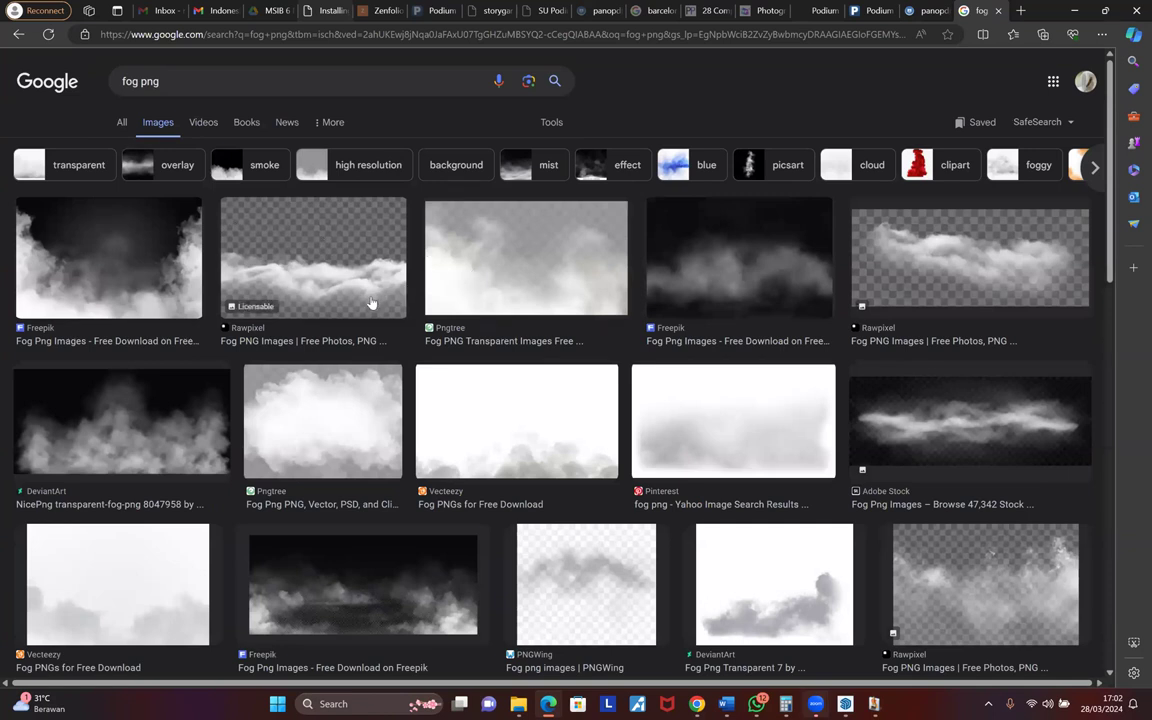
- Compare the dark Freepik fog and Pngtree fog images in the results
{"action": "left_click", "coordinate": [730, 266]}
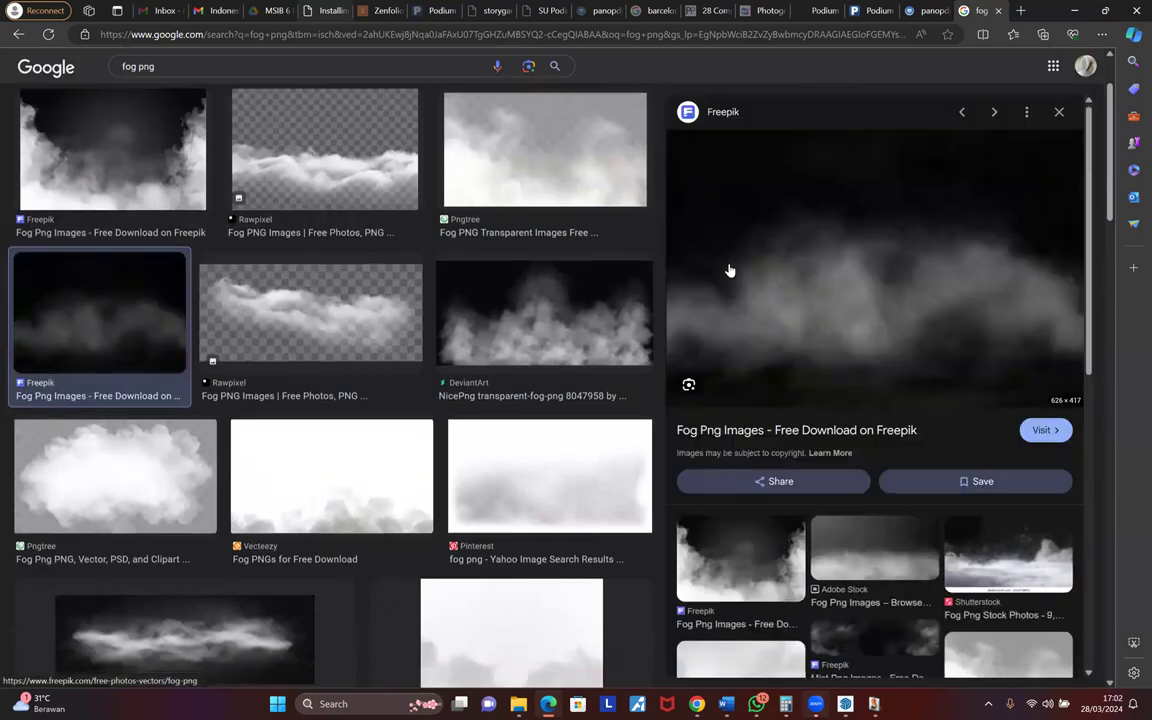
{"action": "right_click", "coordinate": [860, 288]}
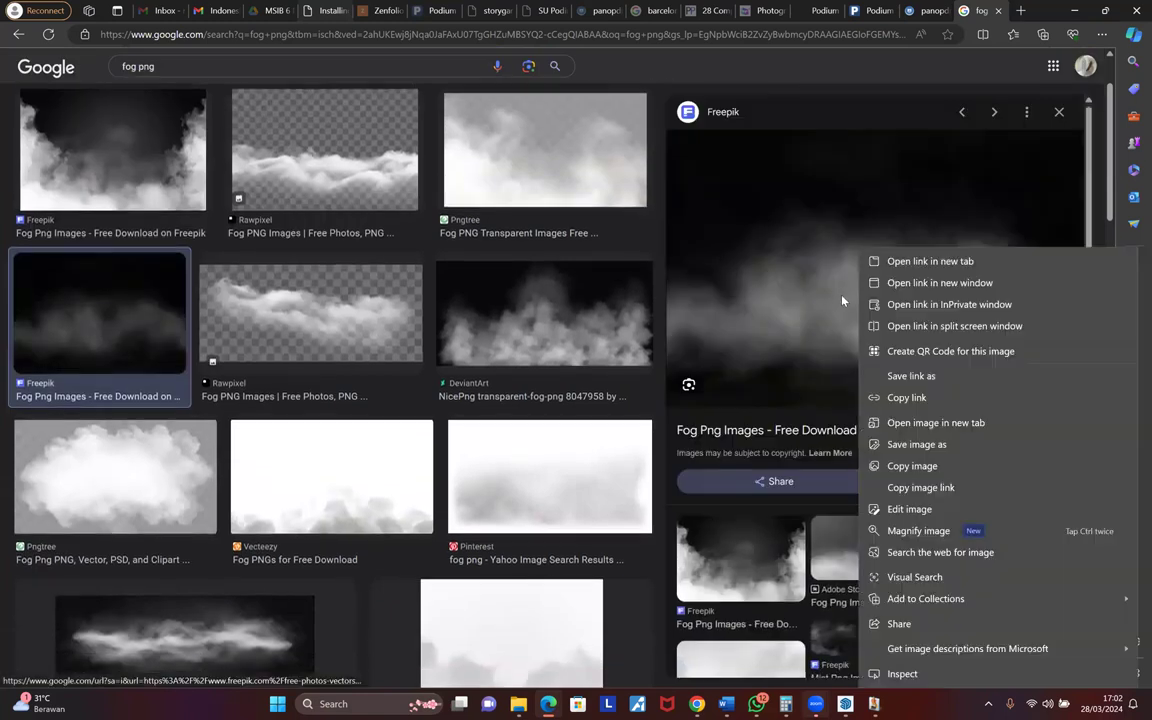
{"action": "left_click", "coordinate": [470, 124]}
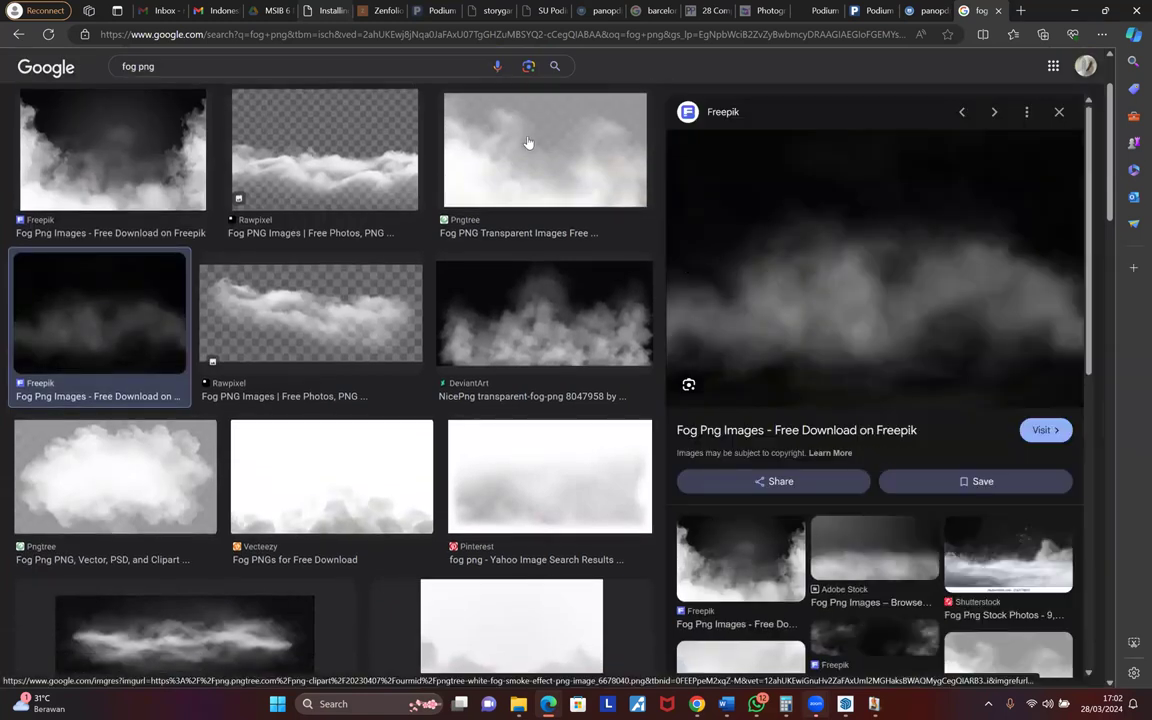
{"action": "left_click", "coordinate": [527, 141]}
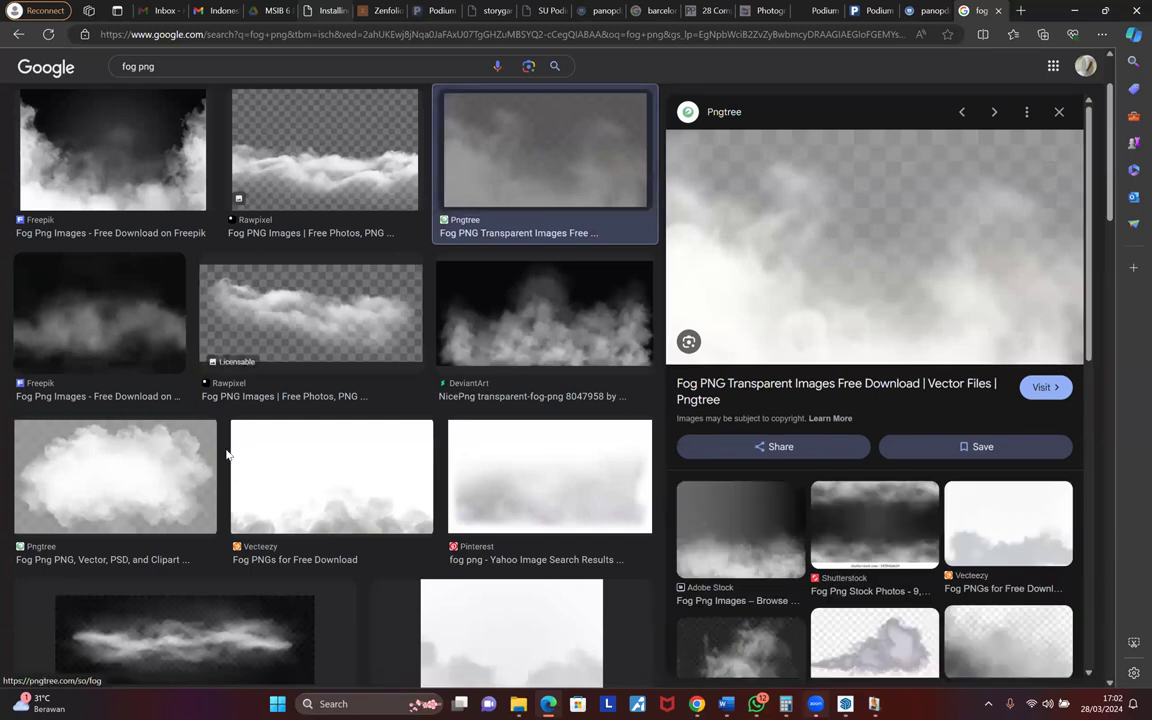
{"action": "scroll", "coordinate": [226, 456], "scroll_direction": "down", "scroll_amount": 2}
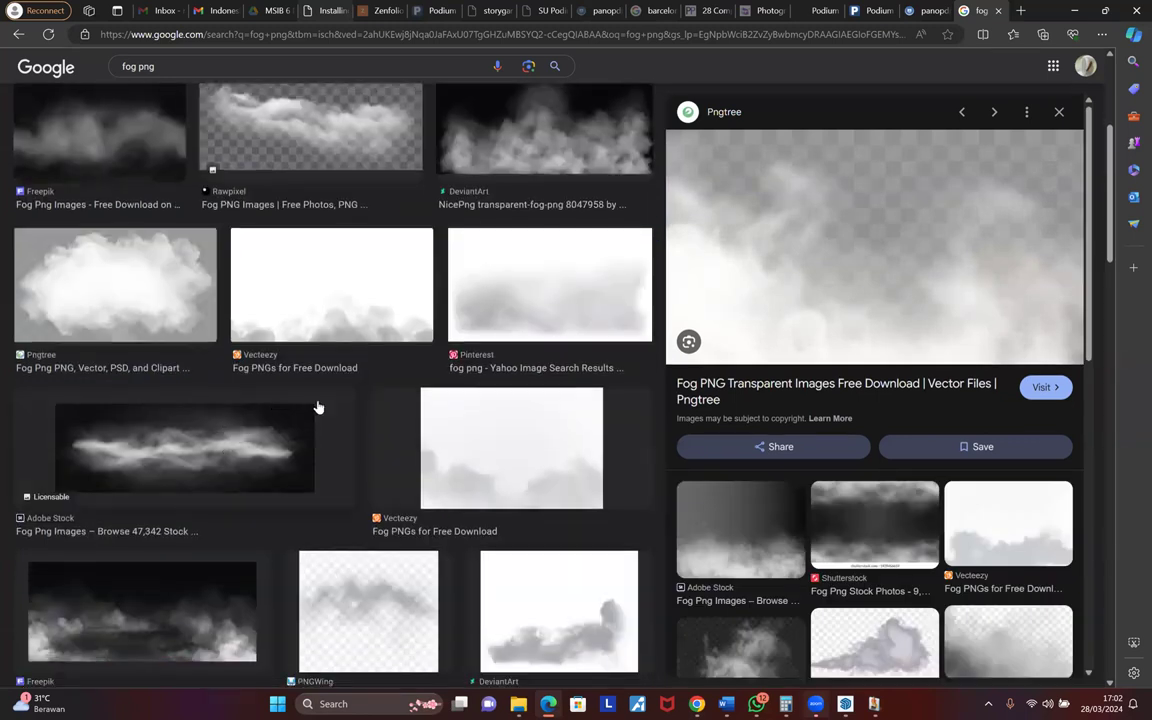
{"action": "scroll", "coordinate": [316, 404], "scroll_direction": "down", "scroll_amount": 1}
{"action": "scroll", "coordinate": [316, 404], "scroll_direction": "up", "scroll_amount": 3}
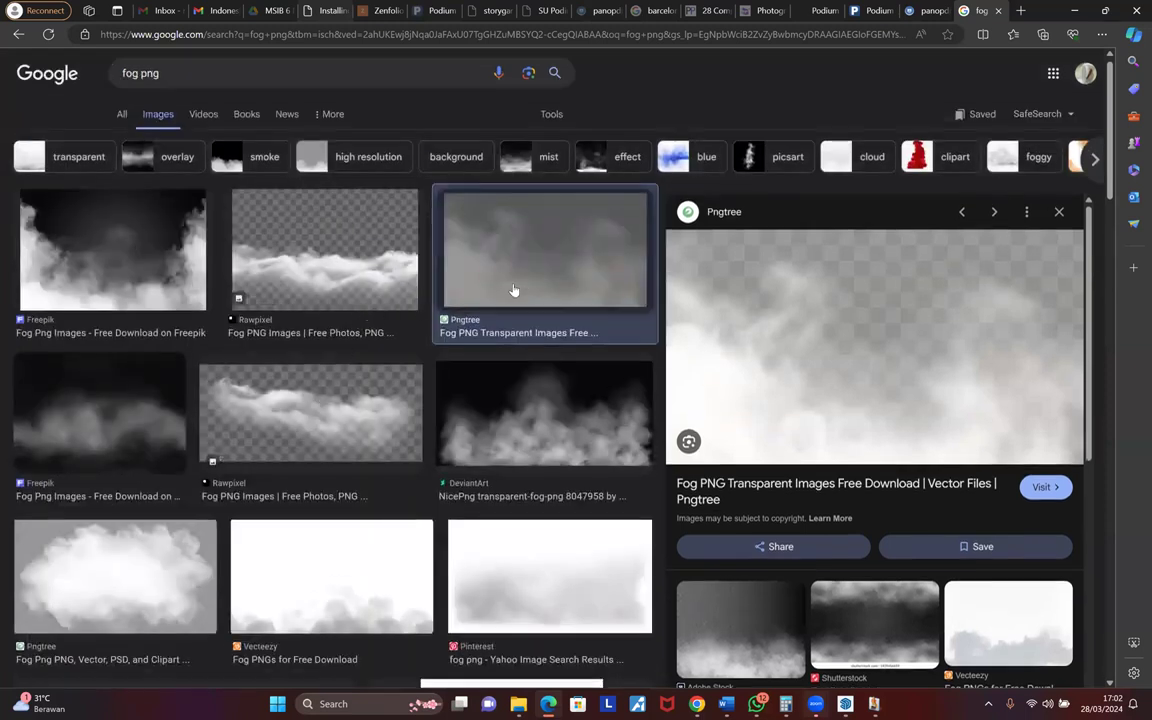
- Save and copy the dark Freepik fog image
{"action": "left_click", "coordinate": [146, 408]}
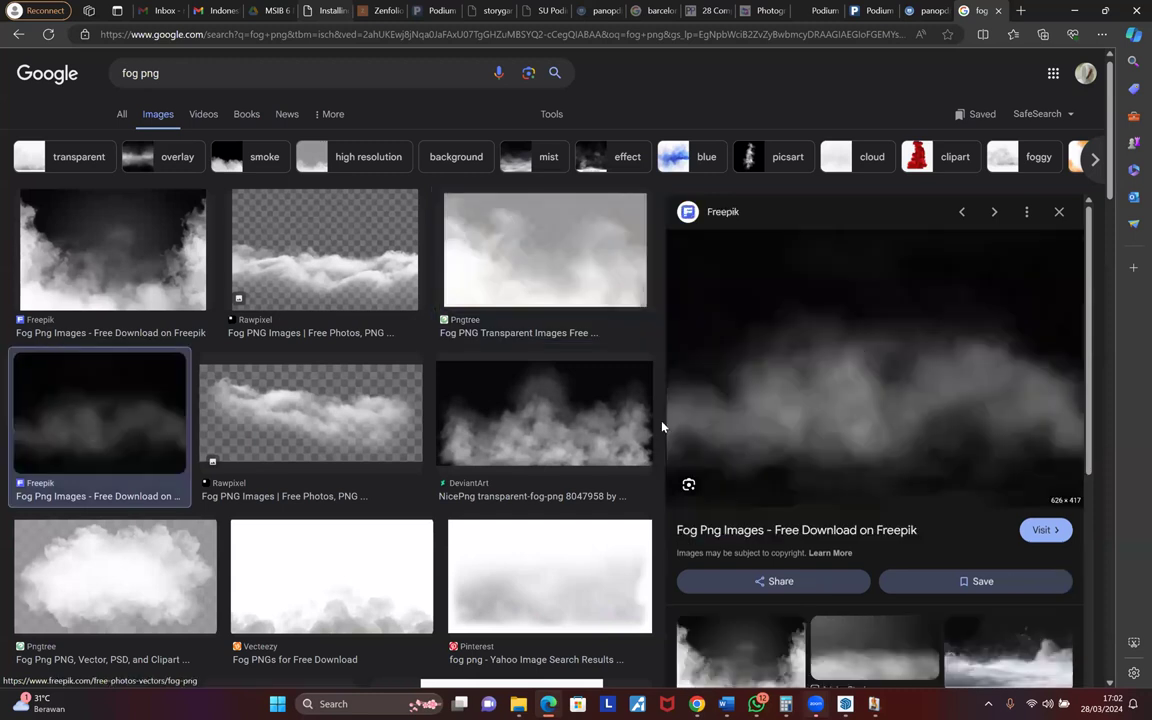
{"action": "right_click", "coordinate": [603, 425]}
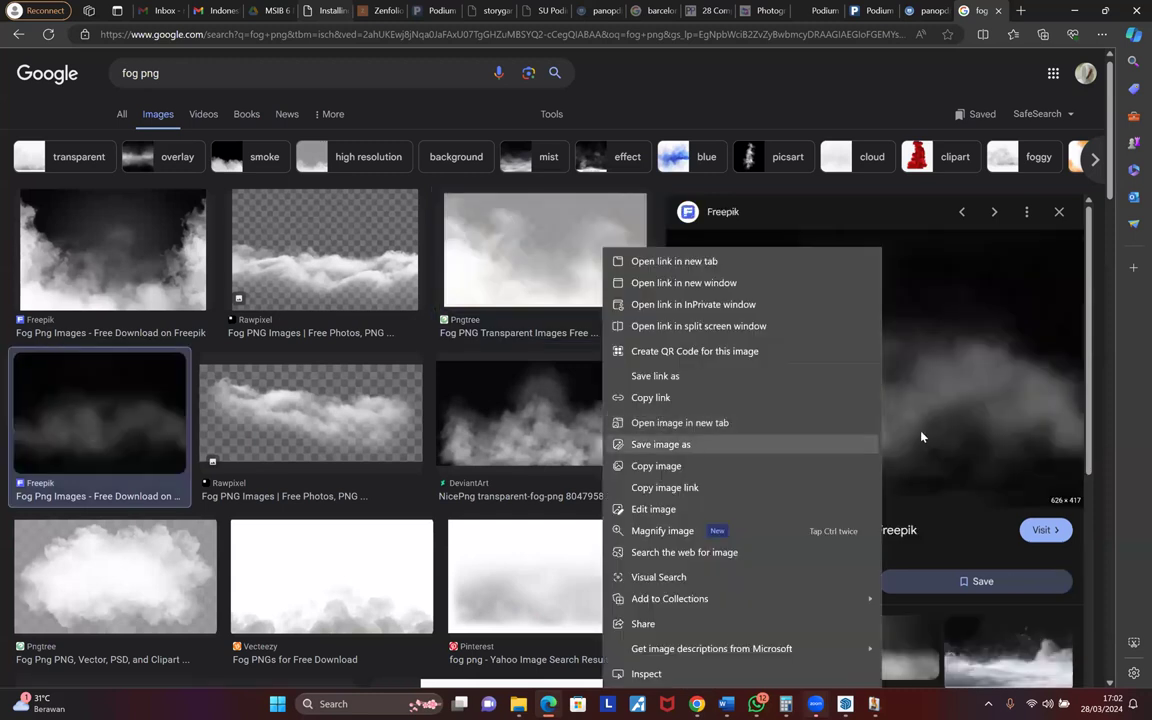
{"action": "left_click", "coordinate": [689, 445]}
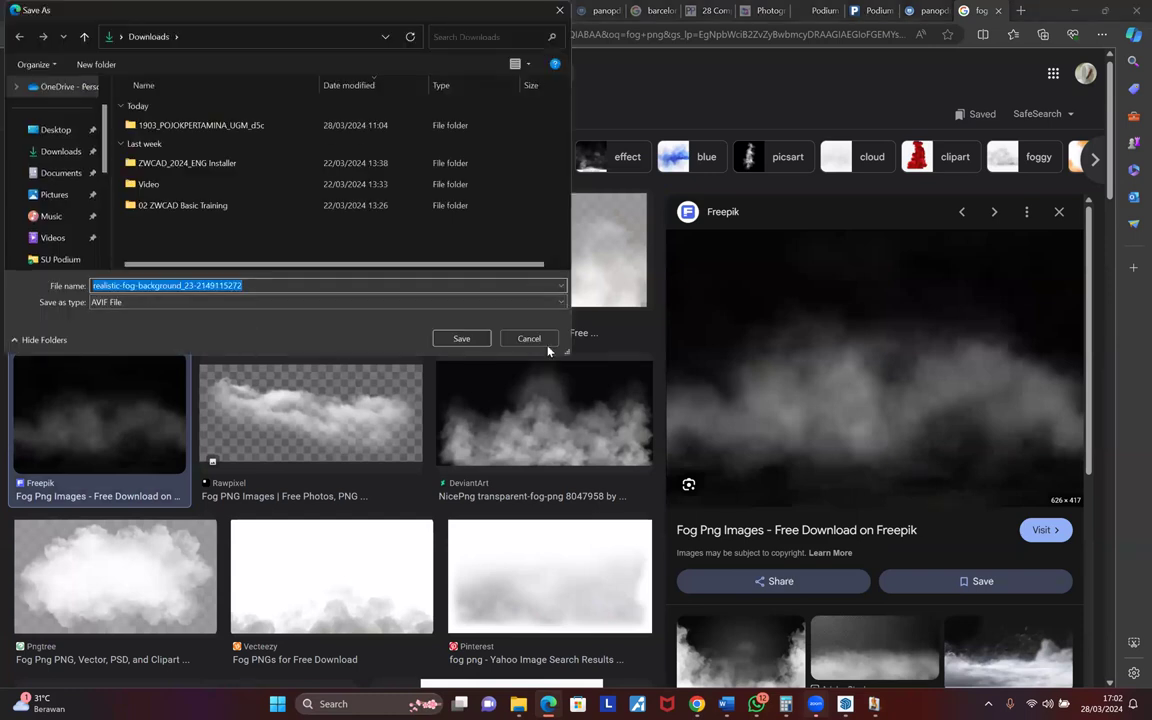
{"action": "left_click", "coordinate": [529, 339]}
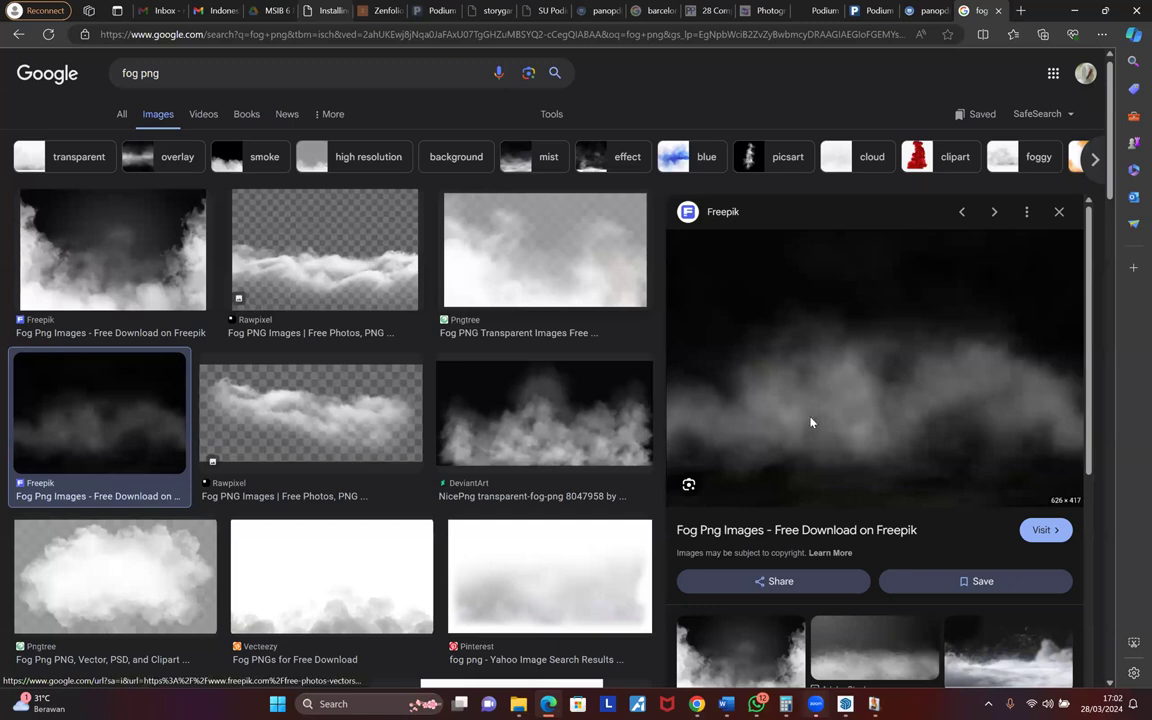
{"action": "right_click", "coordinate": [856, 420]}
{"action": "left_click", "coordinate": [1016, 17]}
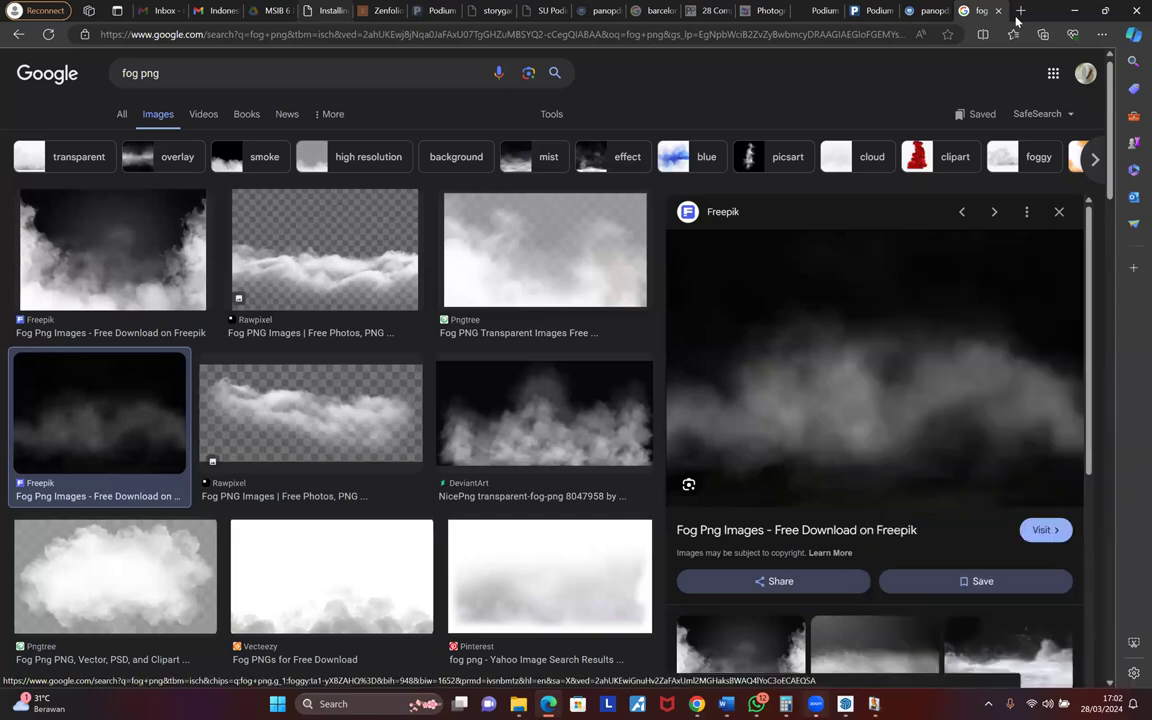
- Go to remove.bg in a new tab and paste the copied Freepik fog image
{"action": "left_click", "coordinate": [1018, 12]}
{"action": "type", "text": "rem"}
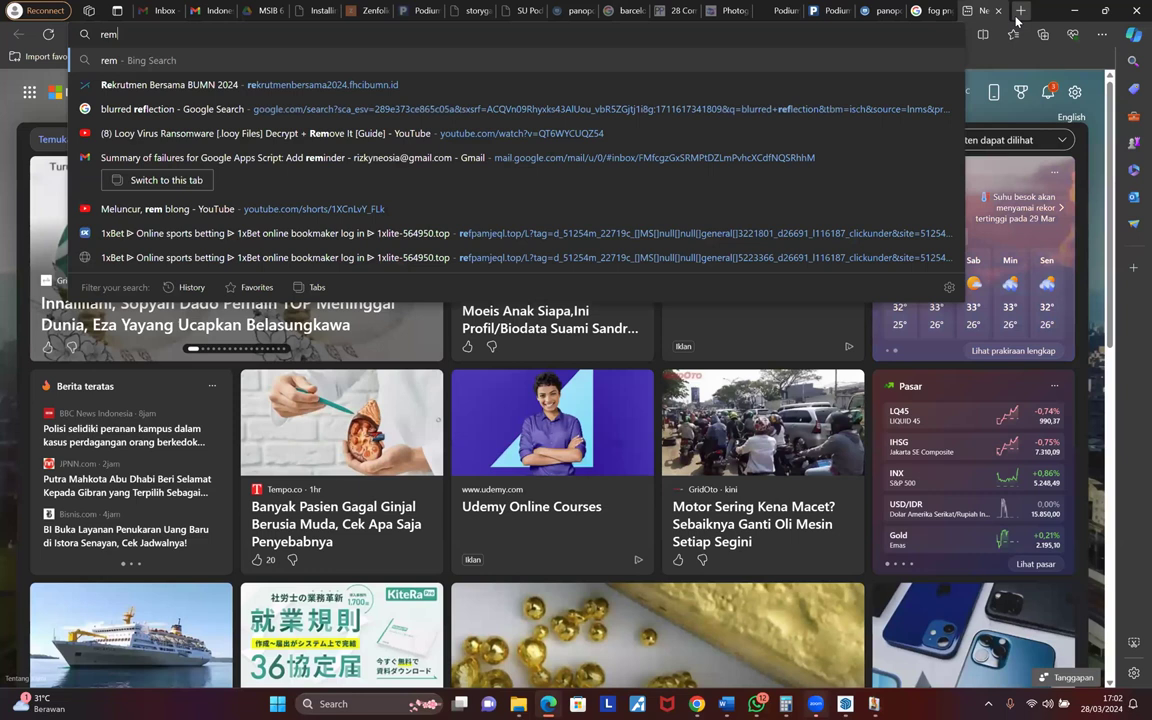
{"action": "key", "text": "Return"}
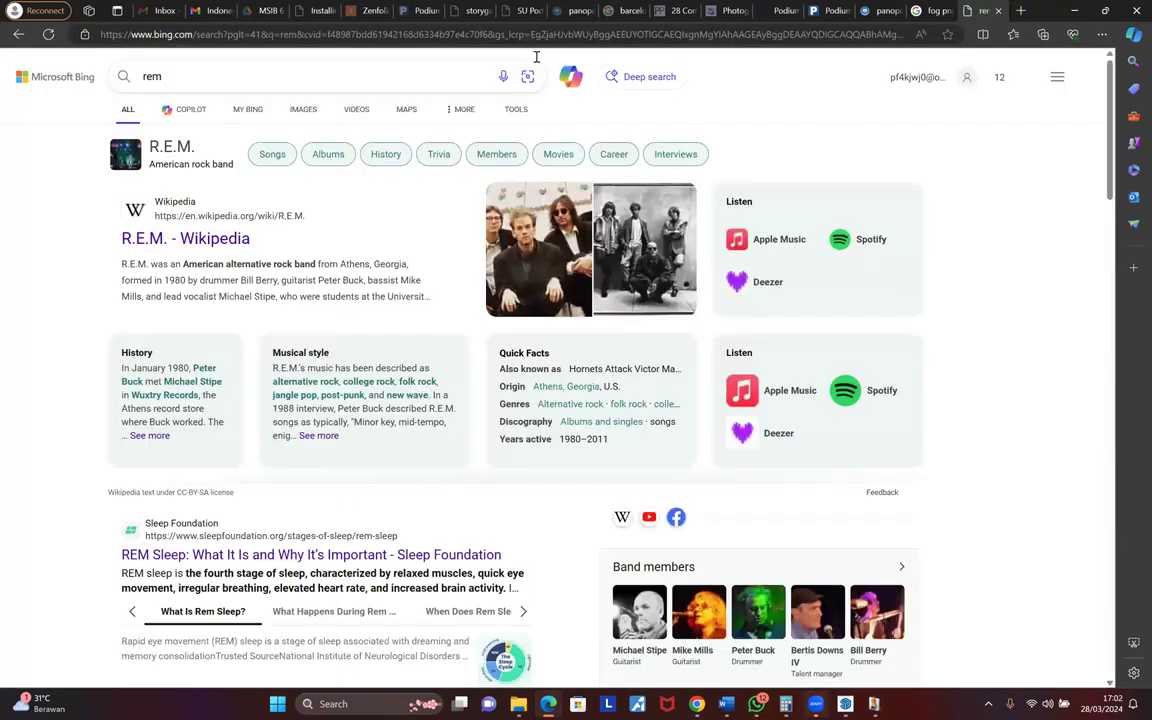
{"action": "left_click", "coordinate": [517, 33]}
{"action": "type", "text": "remove"}
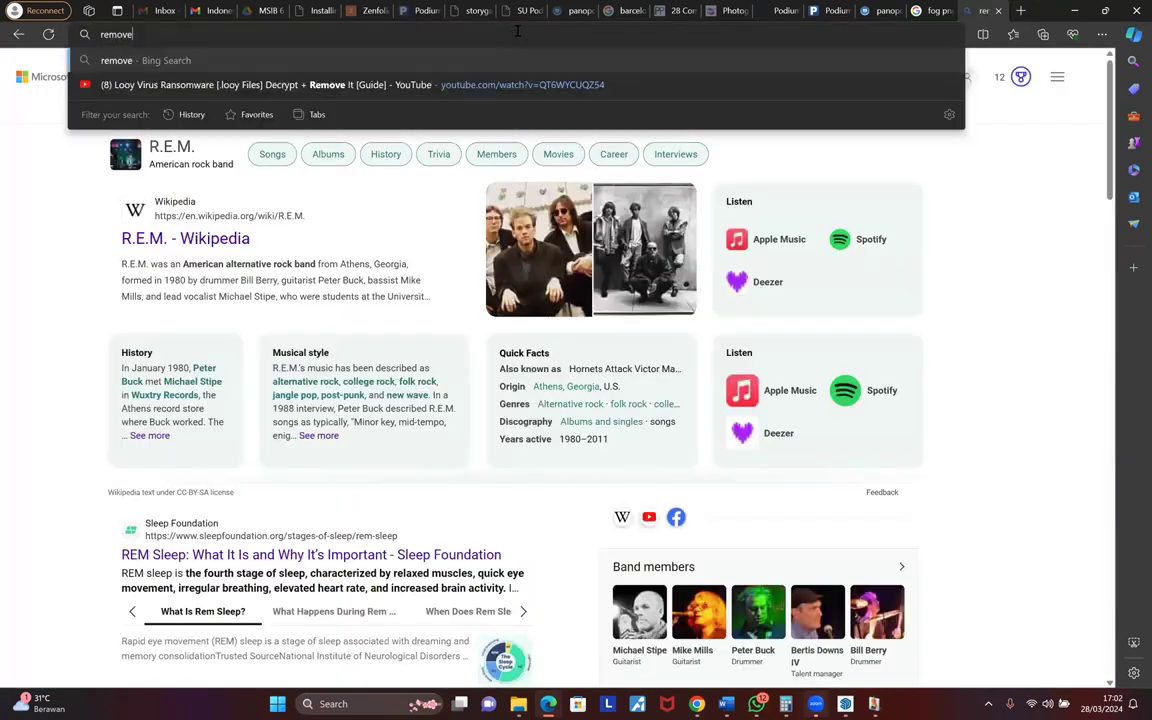
{"action": "type", "text": ".bg"}
{"action": "key", "text": "Return"}
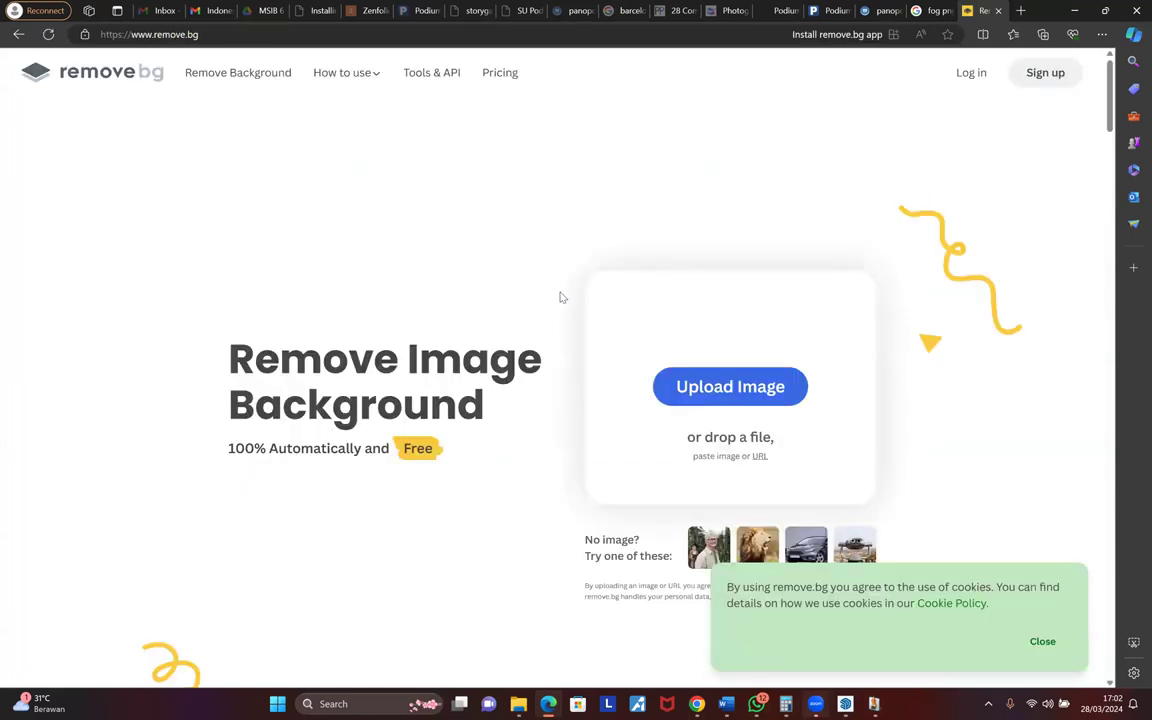
{"action": "key", "text": "ctrl+v"}
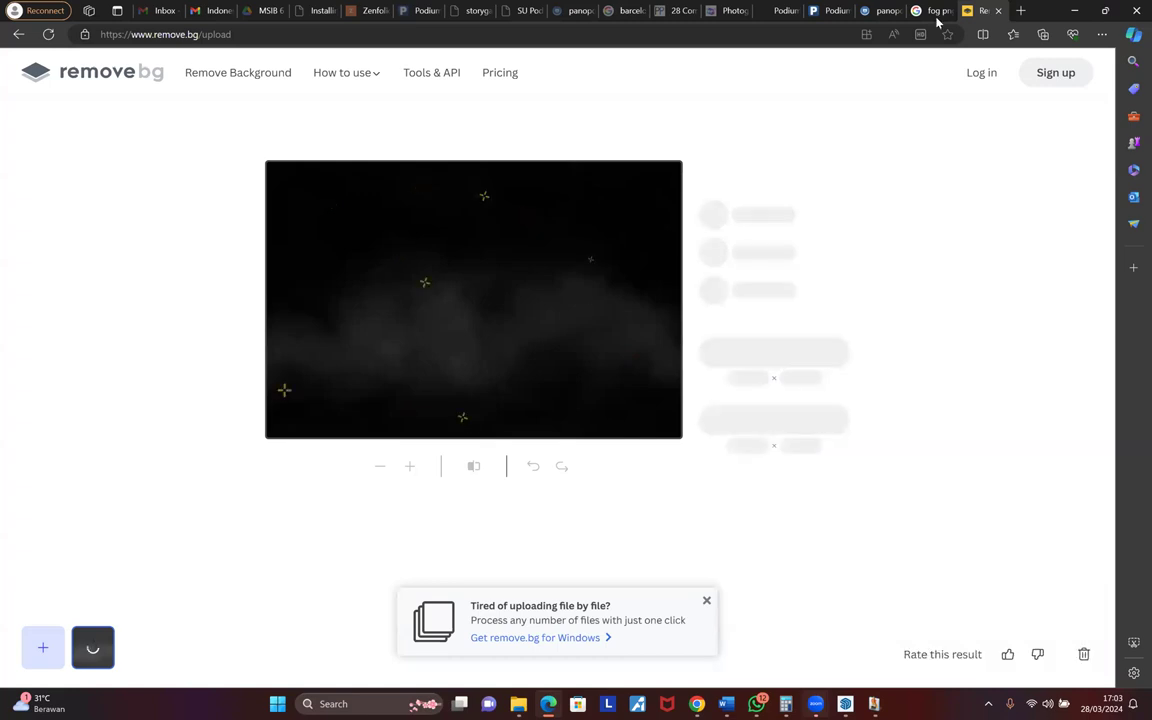
- Copy the Rawpixel fog image from the results, then return to the SketchUp model
{"action": "key", "text": "ctrl+shift+Tab"}
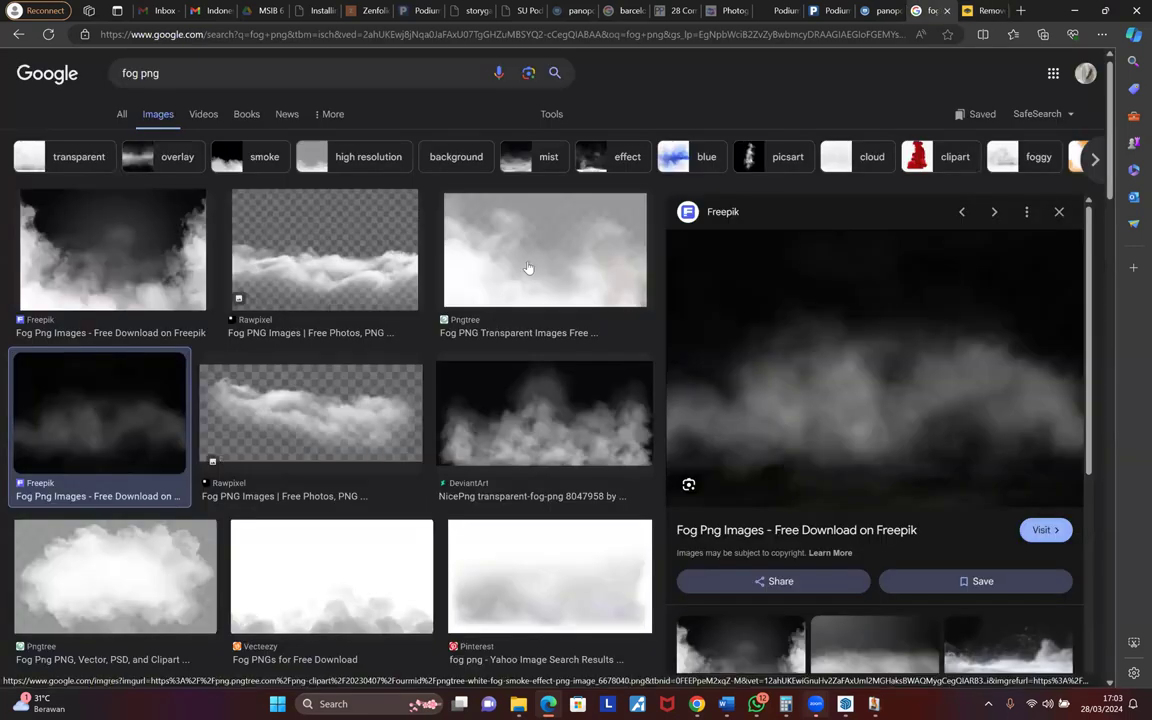
{"action": "left_click", "coordinate": [392, 311]}
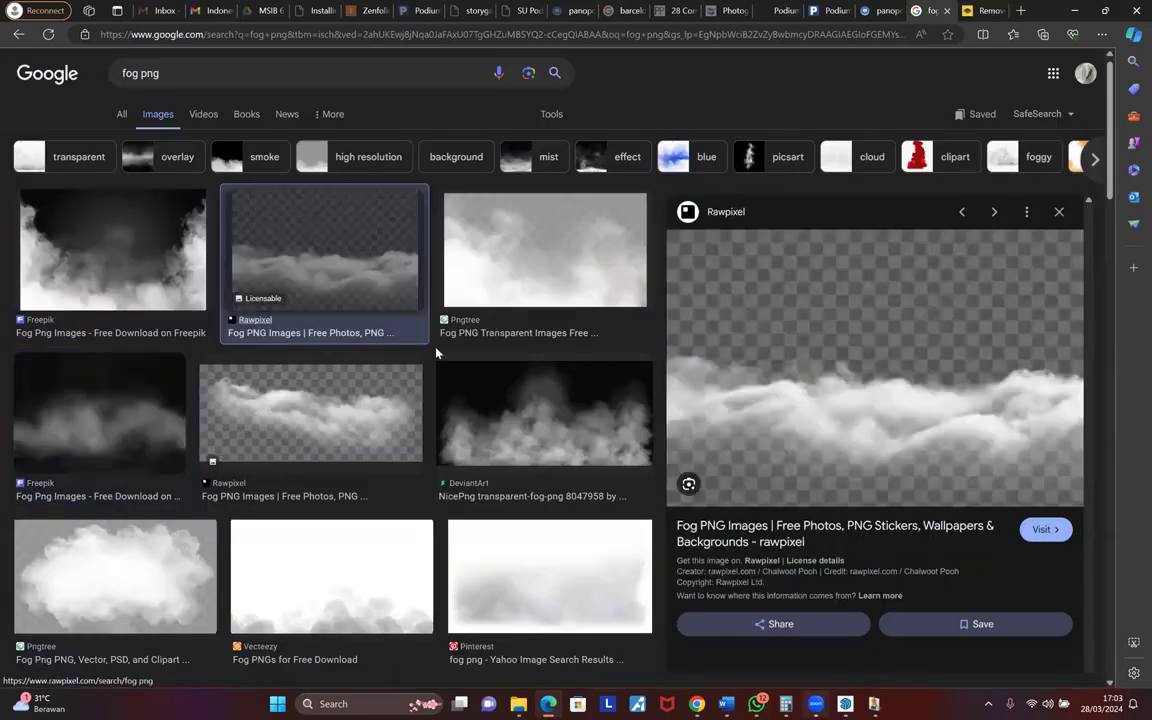
{"action": "right_click", "coordinate": [886, 481]}
{"action": "left_click", "coordinate": [995, 7]}
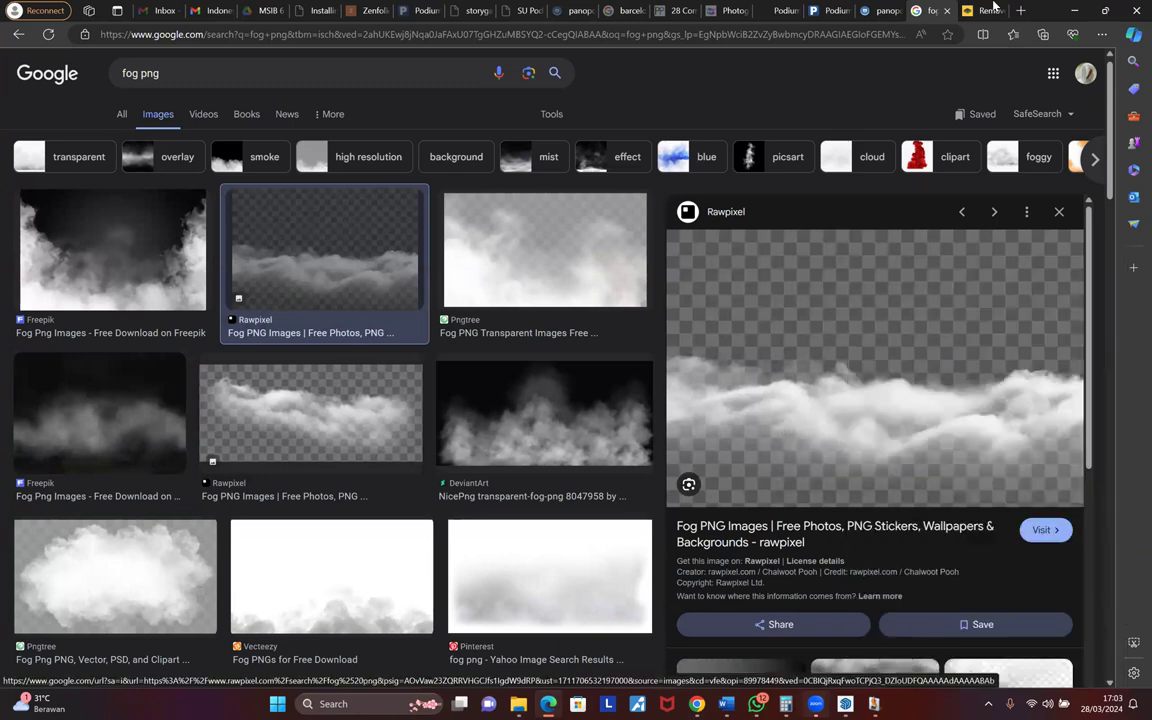
{"action": "left_click", "coordinate": [995, 7]}
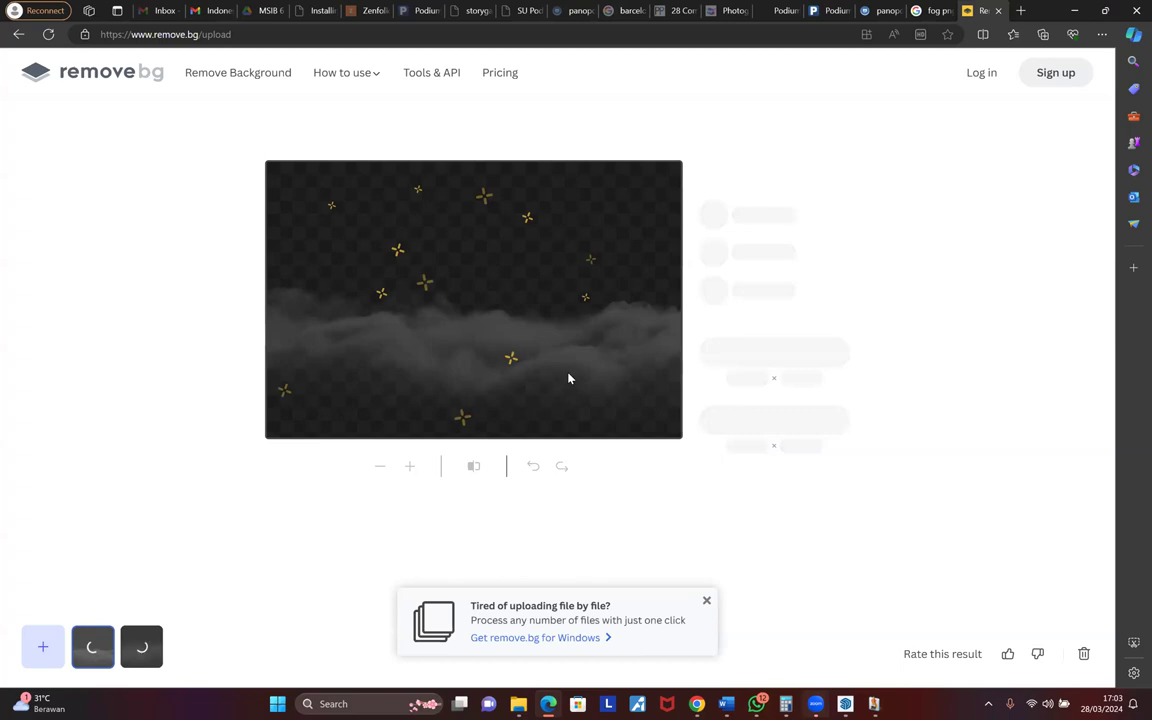
{"action": "mouse_move", "coordinate": [848, 704]}
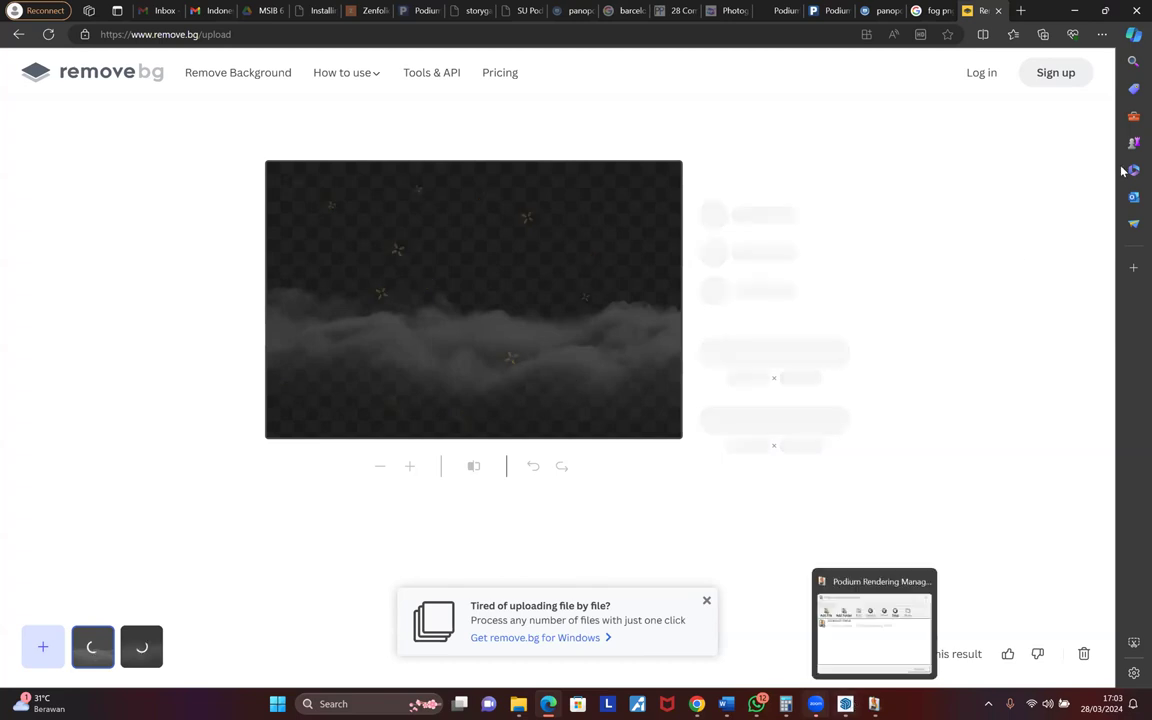
{"action": "left_click", "coordinate": [849, 705]}
- Open the current style's Watermark settings in the Styles tray
{"action": "scroll", "coordinate": [1130, 280], "scroll_direction": "down", "scroll_amount": 5}
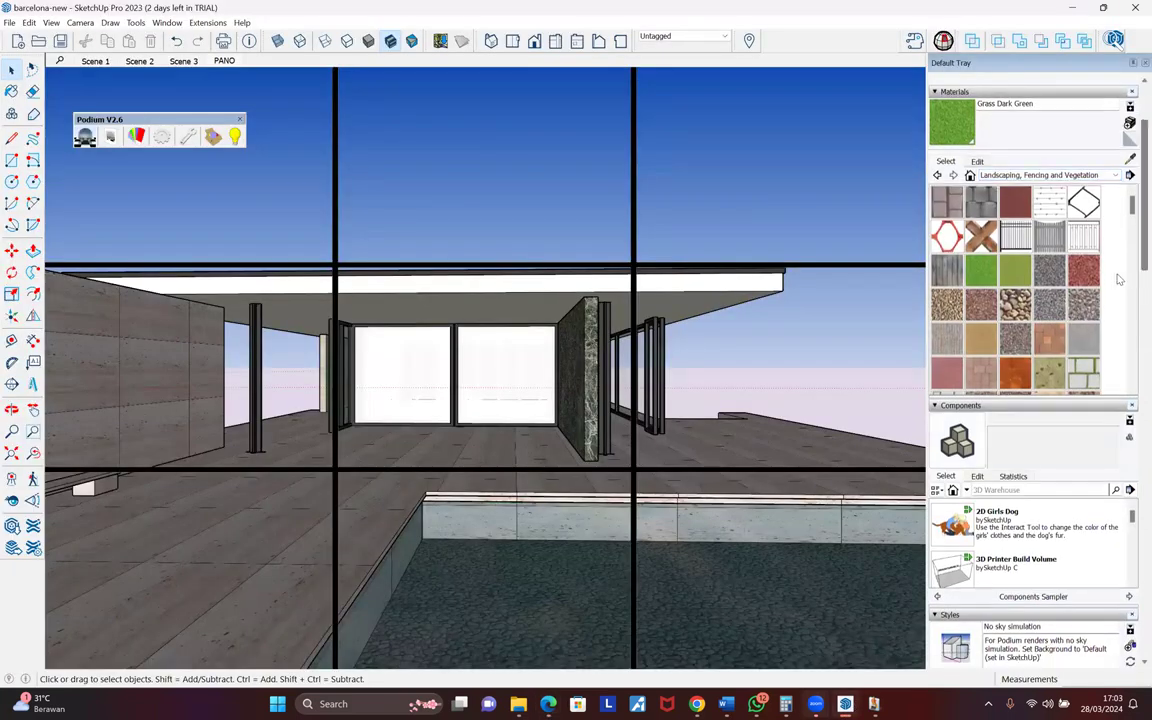
{"action": "left_click", "coordinate": [977, 265]}
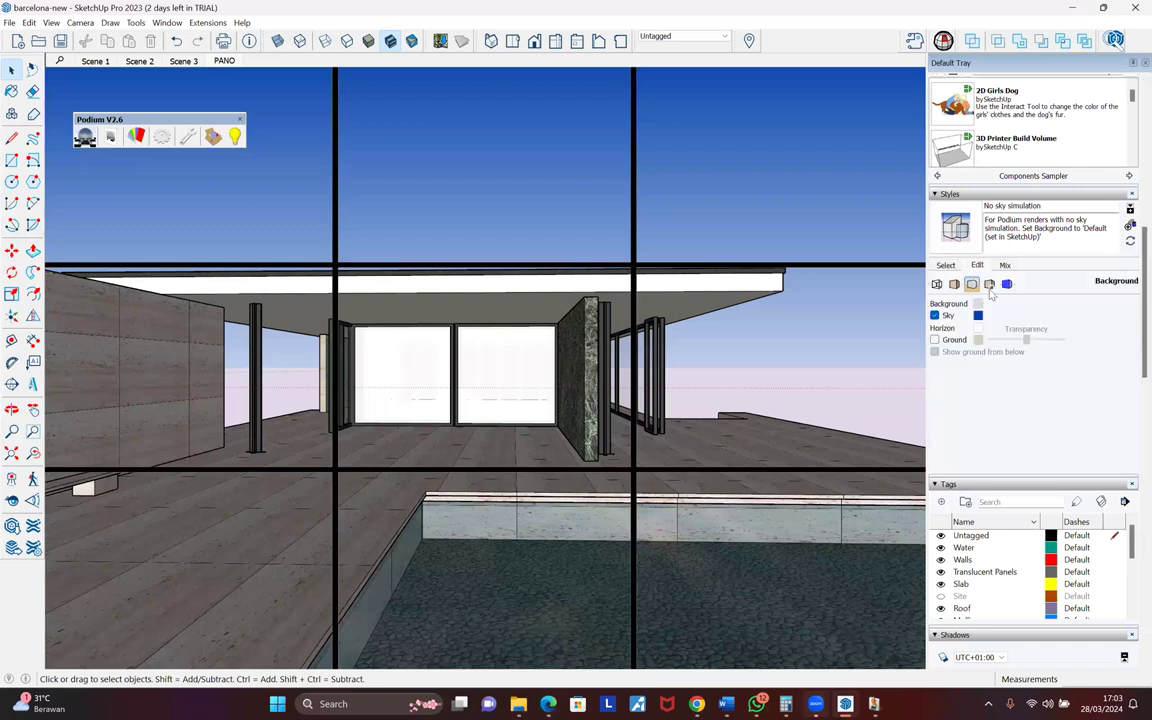
{"action": "left_click", "coordinate": [989, 284]}
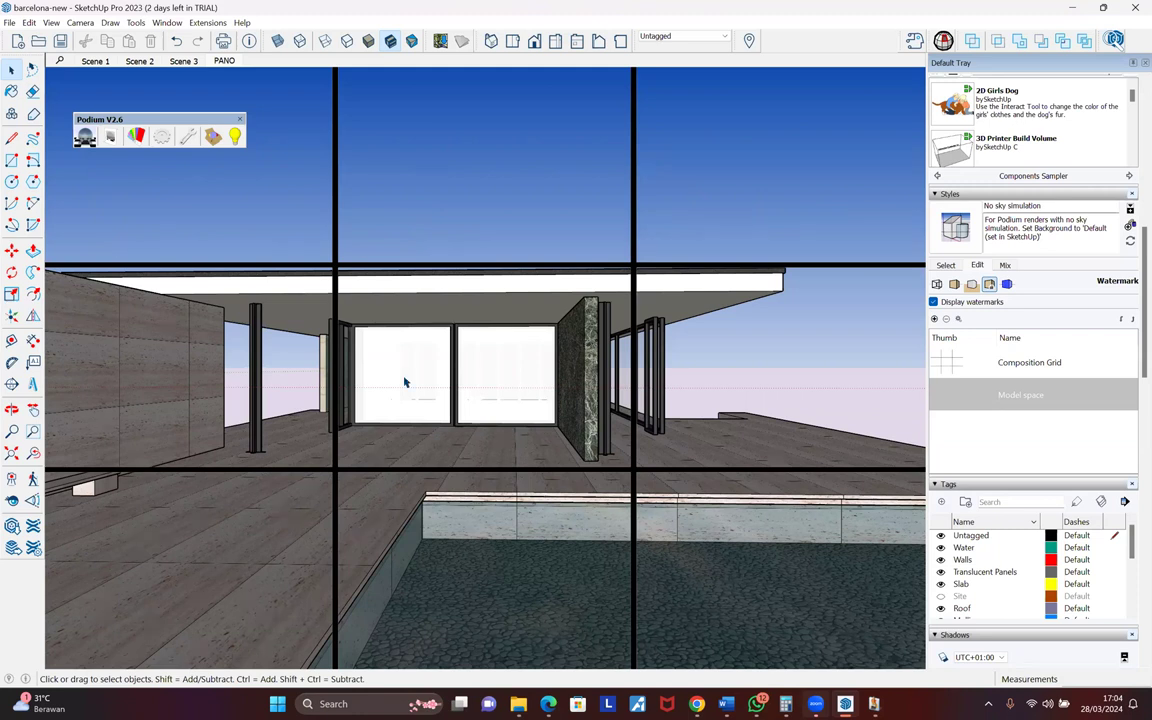
- Confirm the Podium panorama render finished in 00:03:08.6 and open the HDRI folder window
{"action": "left_click", "coordinate": [873, 704]}
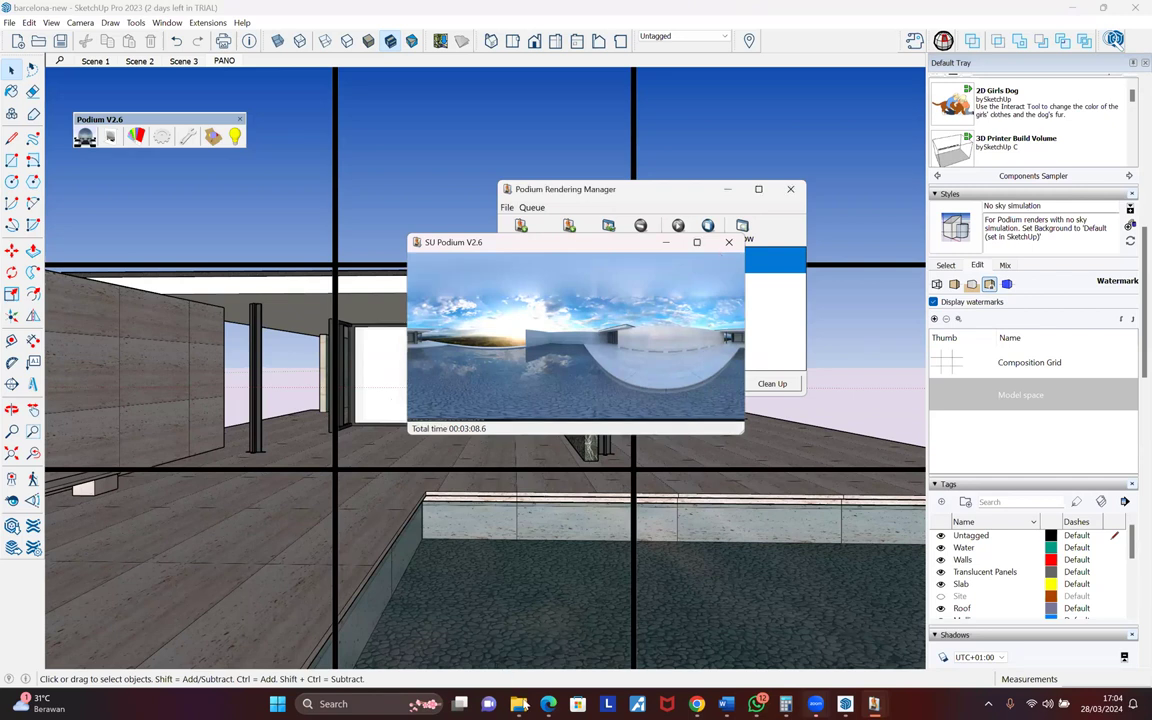
{"action": "mouse_move", "coordinate": [519, 704]}
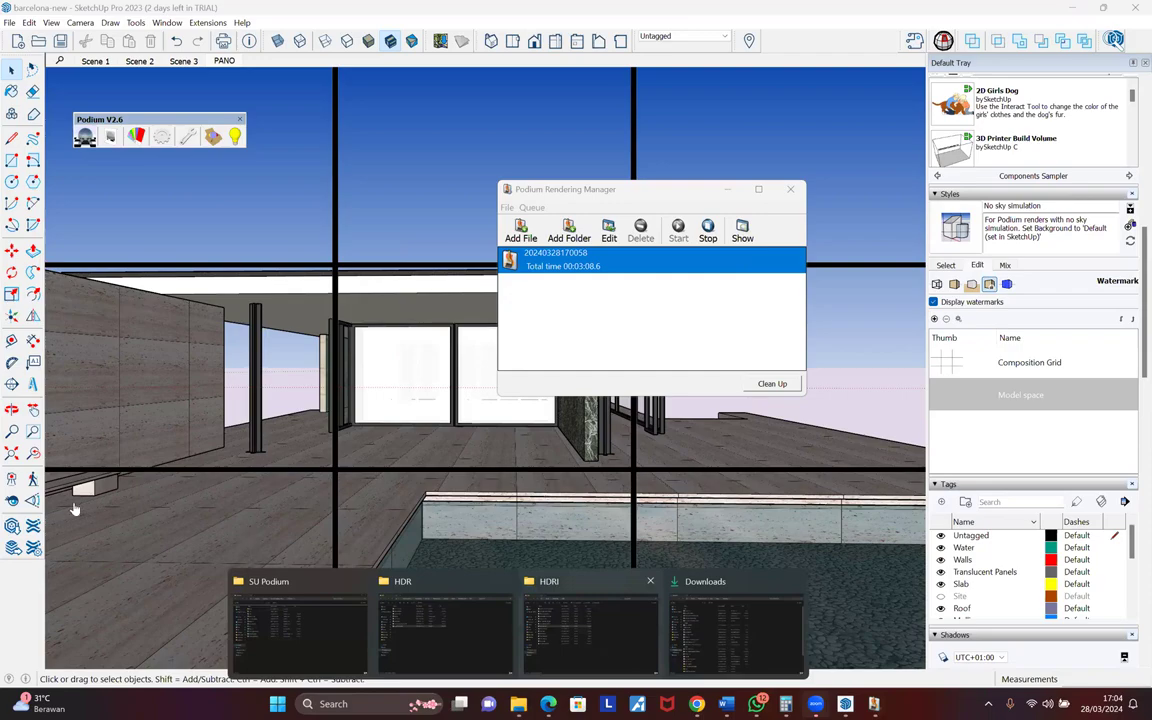
{"action": "left_click", "coordinate": [590, 625]}
- View the first barcelona-new 2 render image from the Desktop folder
{"action": "left_click", "coordinate": [58, 200]}
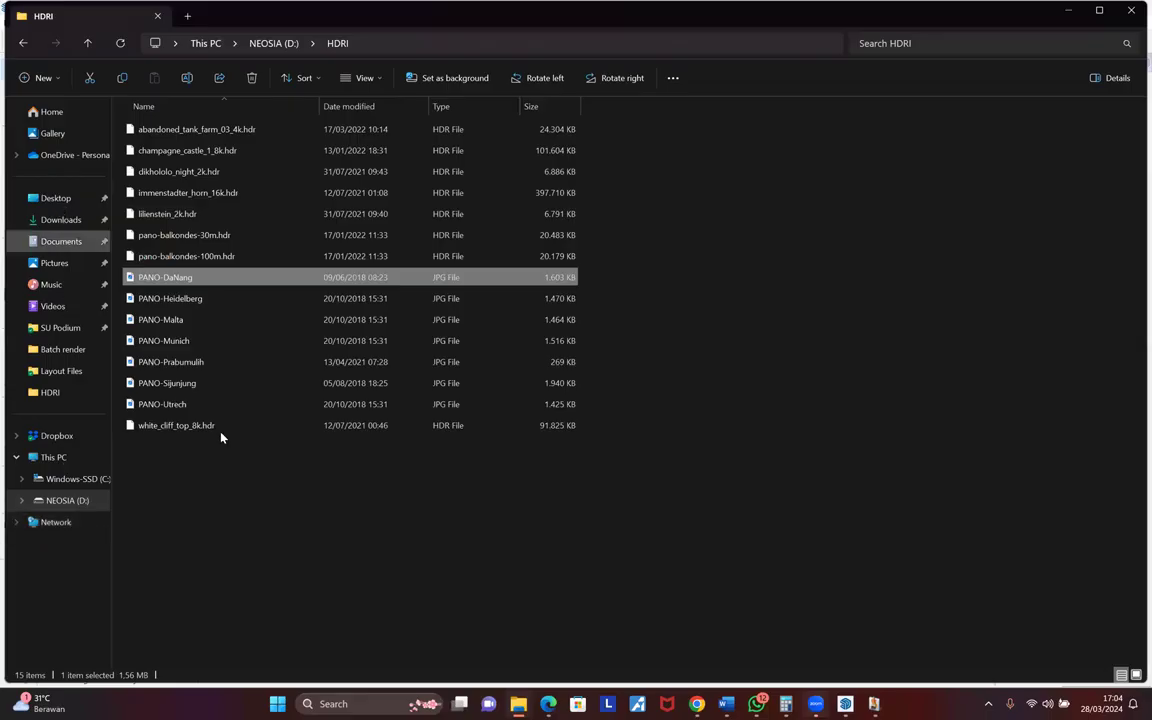
{"action": "scroll", "coordinate": [247, 507], "scroll_direction": "down", "scroll_amount": 2}
{"action": "scroll", "coordinate": [270, 240], "scroll_direction": "up", "scroll_amount": 2}
{"action": "left_click", "coordinate": [266, 216]}
{"action": "double_click", "coordinate": [266, 216]}
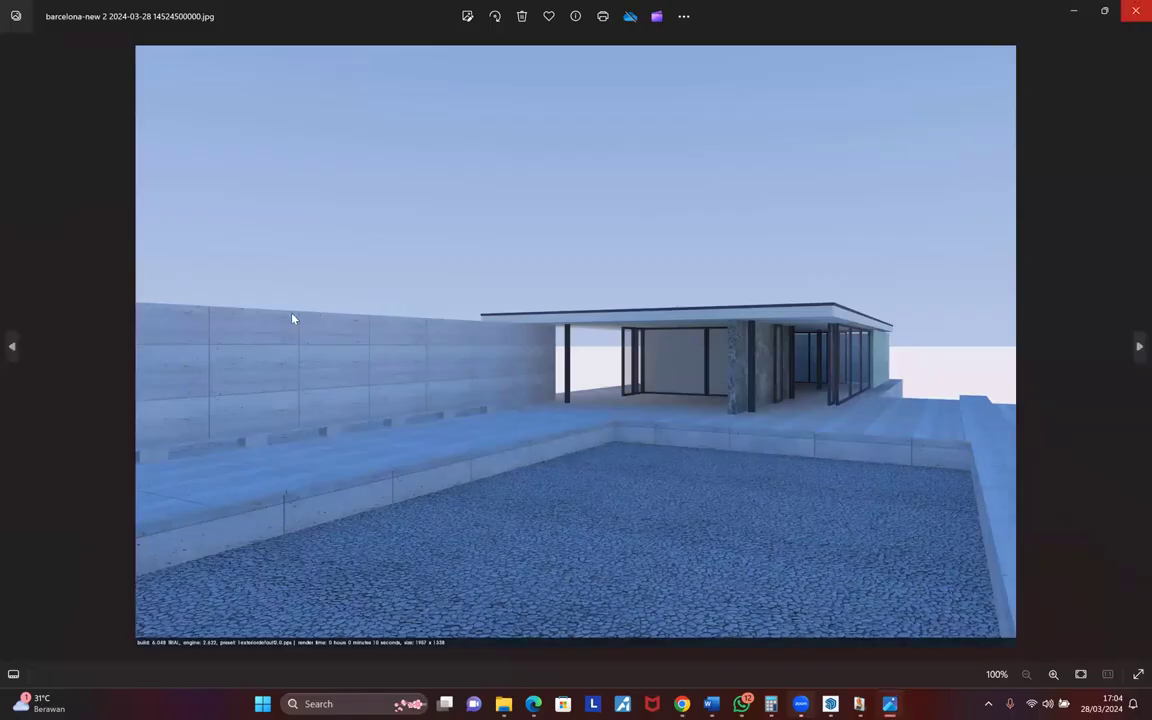
{"action": "key", "text": "alt+F4"}
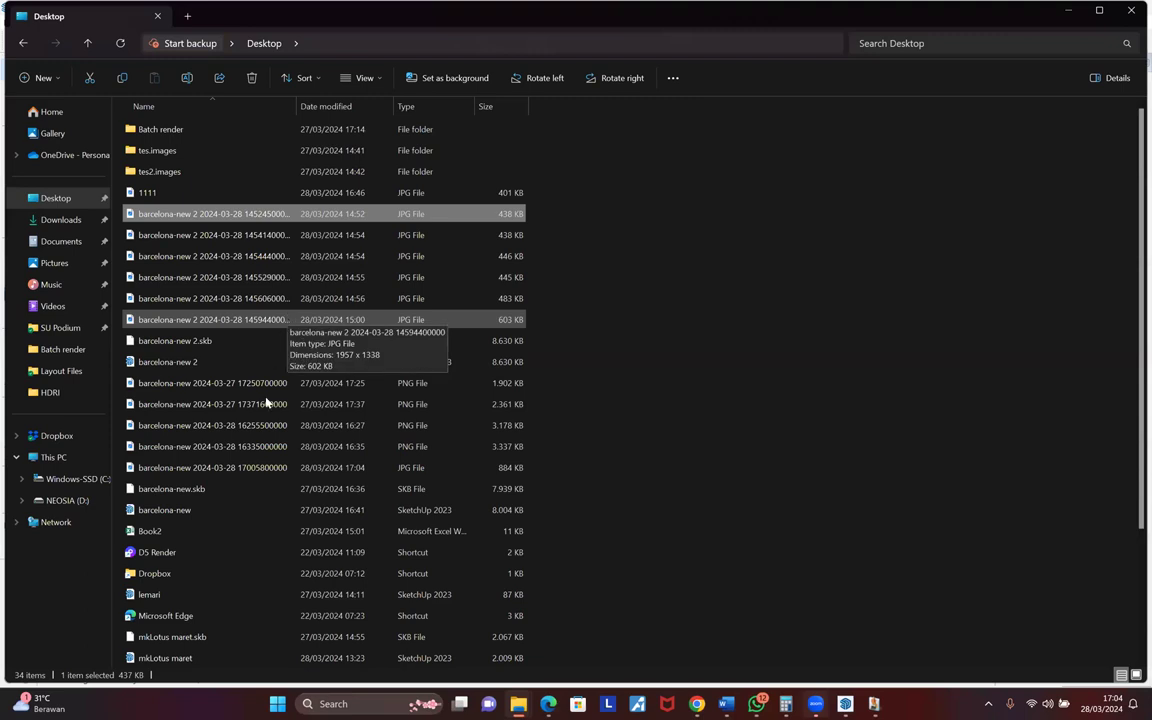
- Preview the newest barcelona-new JPG render, then bring up SketchUp's Podium Options
{"action": "left_click", "coordinate": [256, 467]}
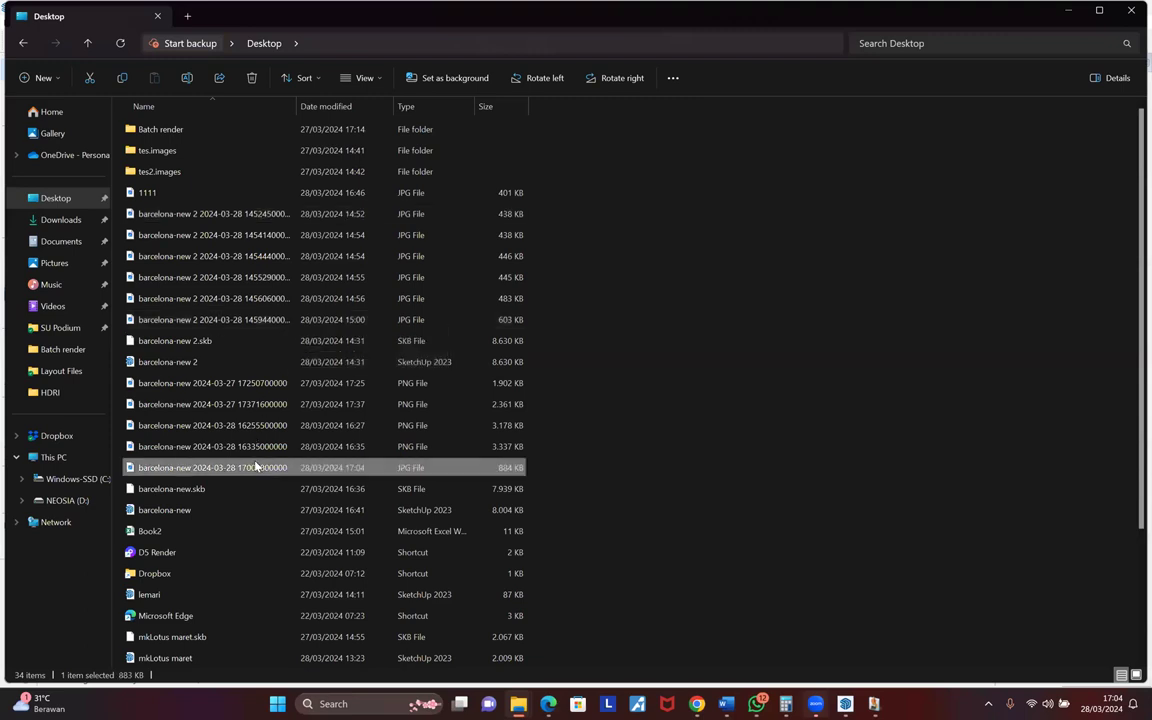
{"action": "double_click", "coordinate": [256, 467]}
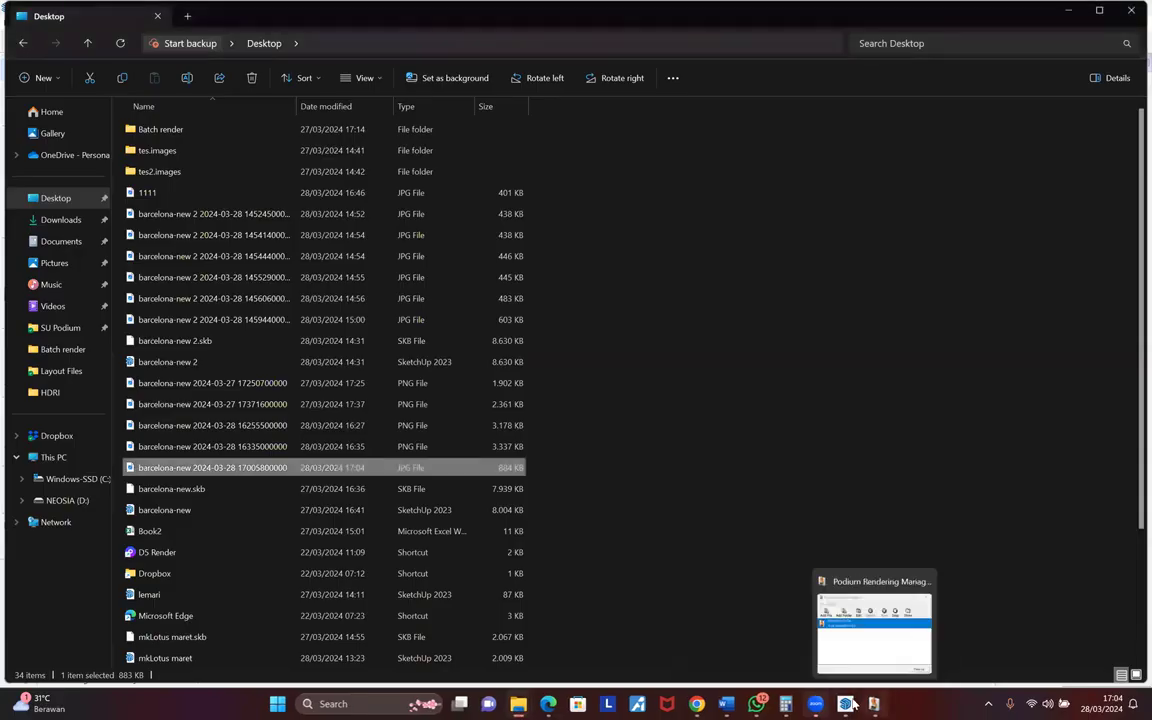
{"action": "left_click", "coordinate": [850, 705]}
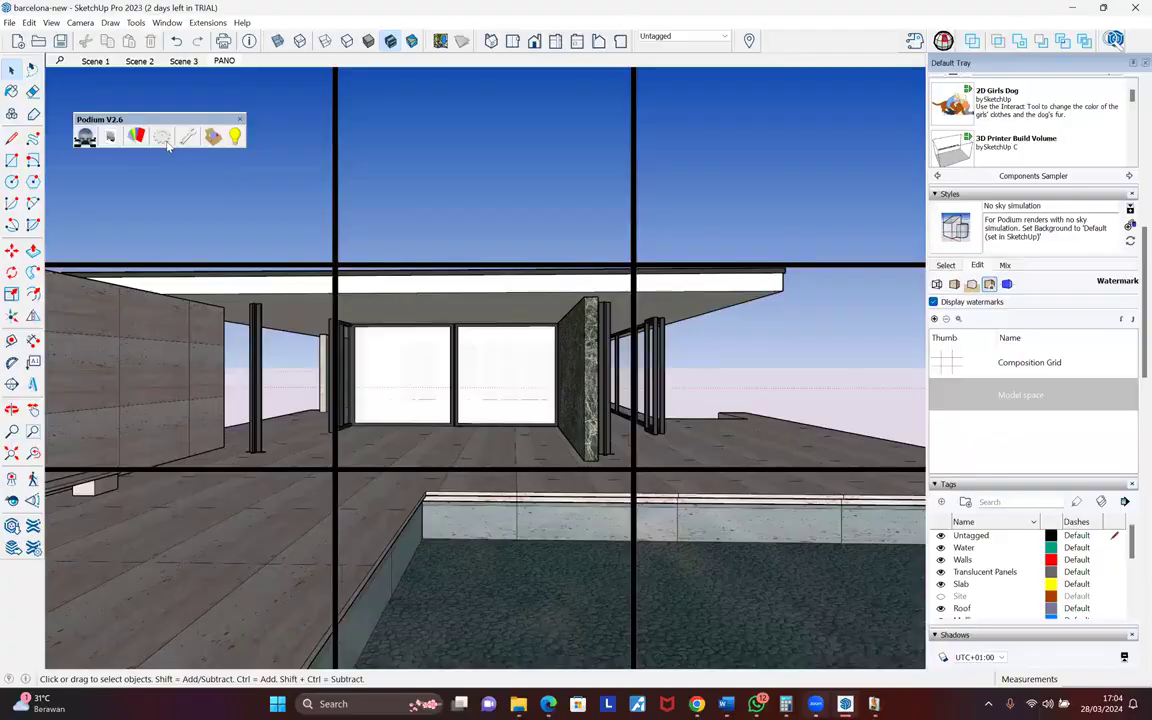
{"action": "left_click", "coordinate": [164, 140]}
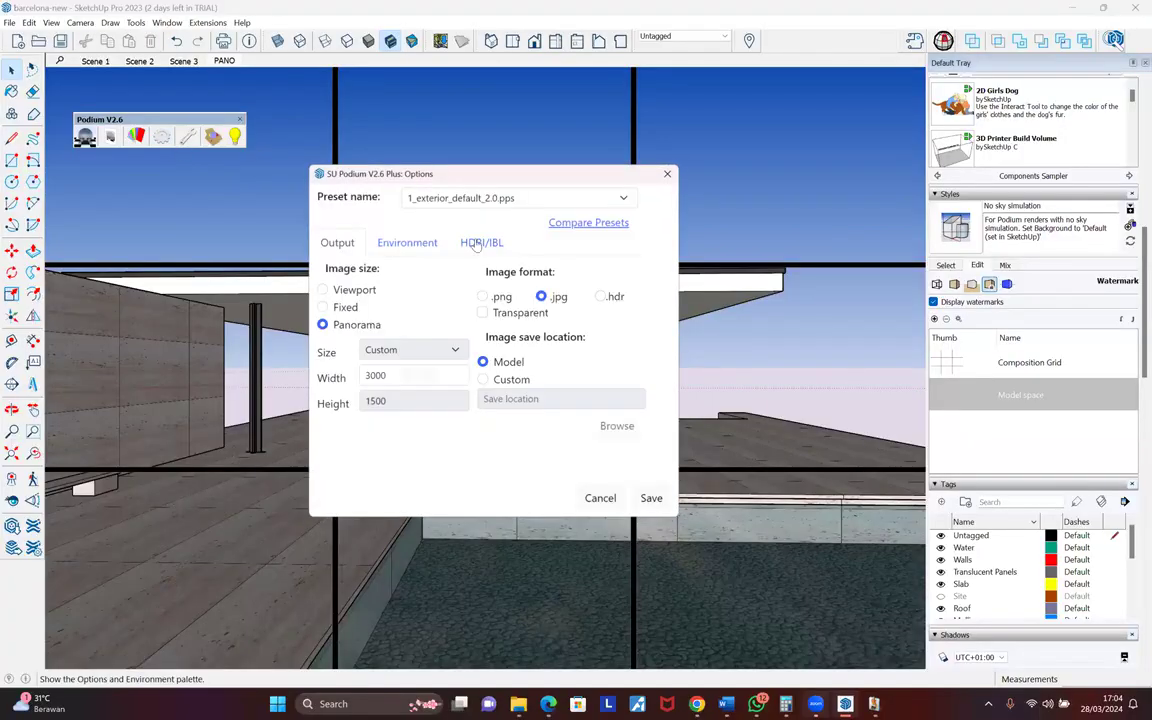
- Use the symmetrical_garden_02_2k.hdr HDRI rotated to about 93 and save the options
{"action": "left_click", "coordinate": [481, 242]}
{"action": "left_click", "coordinate": [476, 292]}
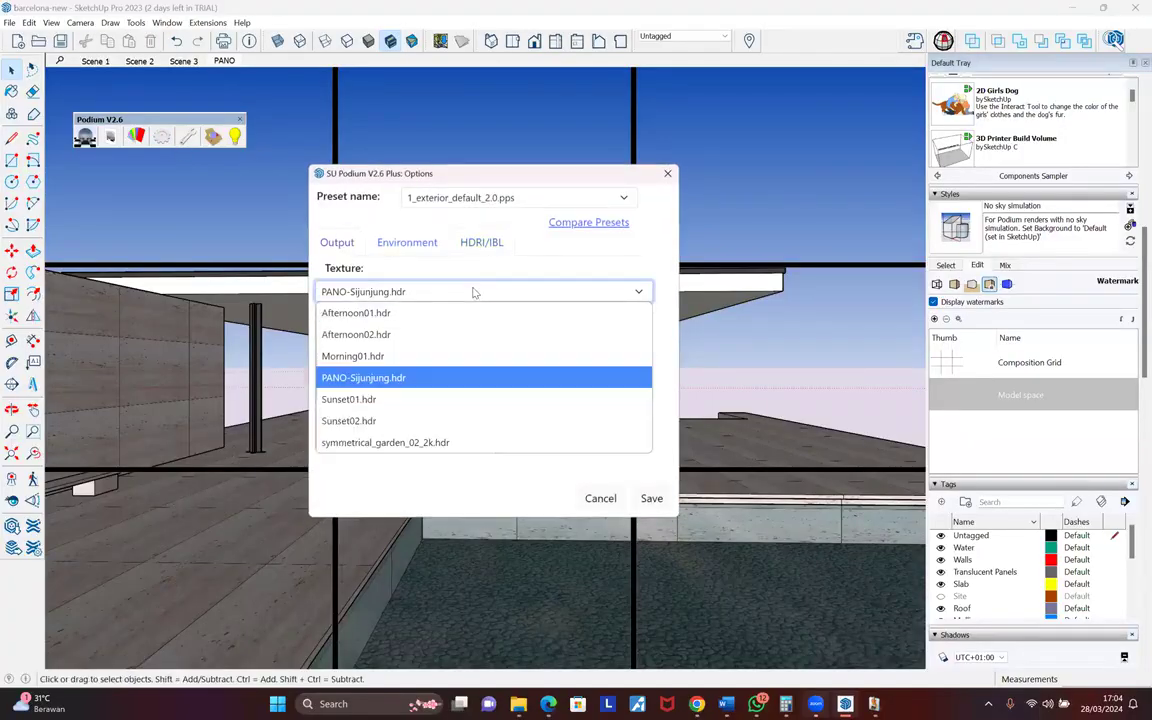
{"action": "left_click", "coordinate": [478, 441]}
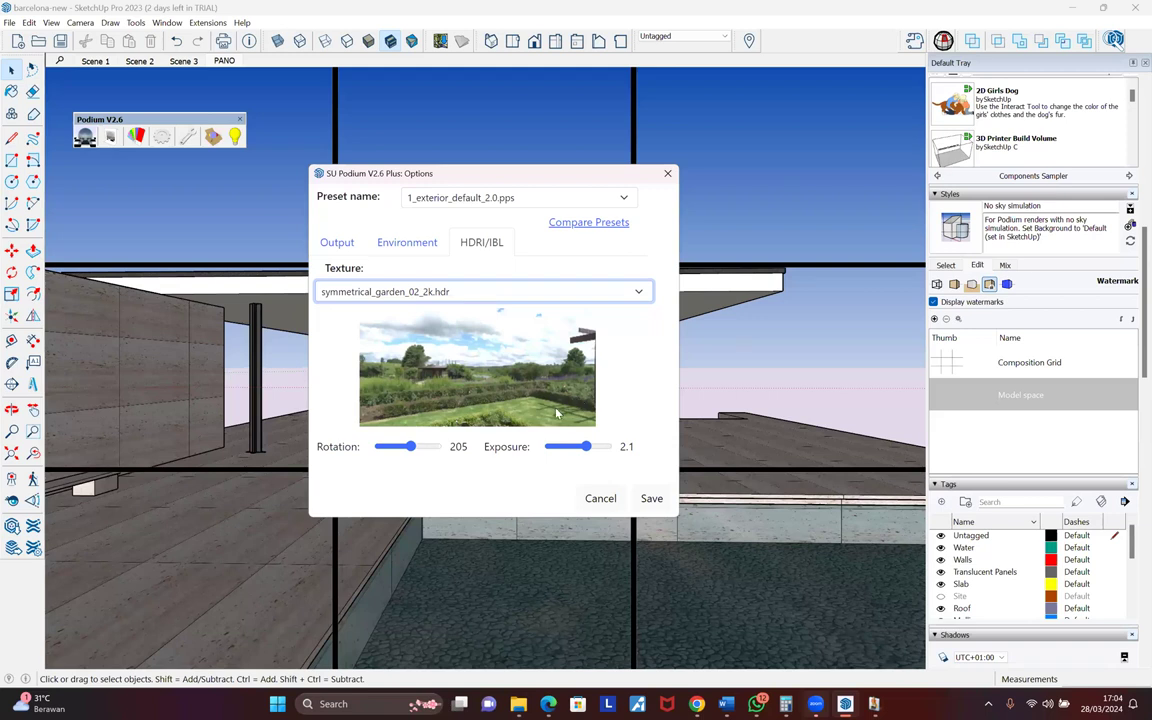
{"action": "left_click_drag", "start_coordinate": [410, 446], "coordinate": [396, 455]}
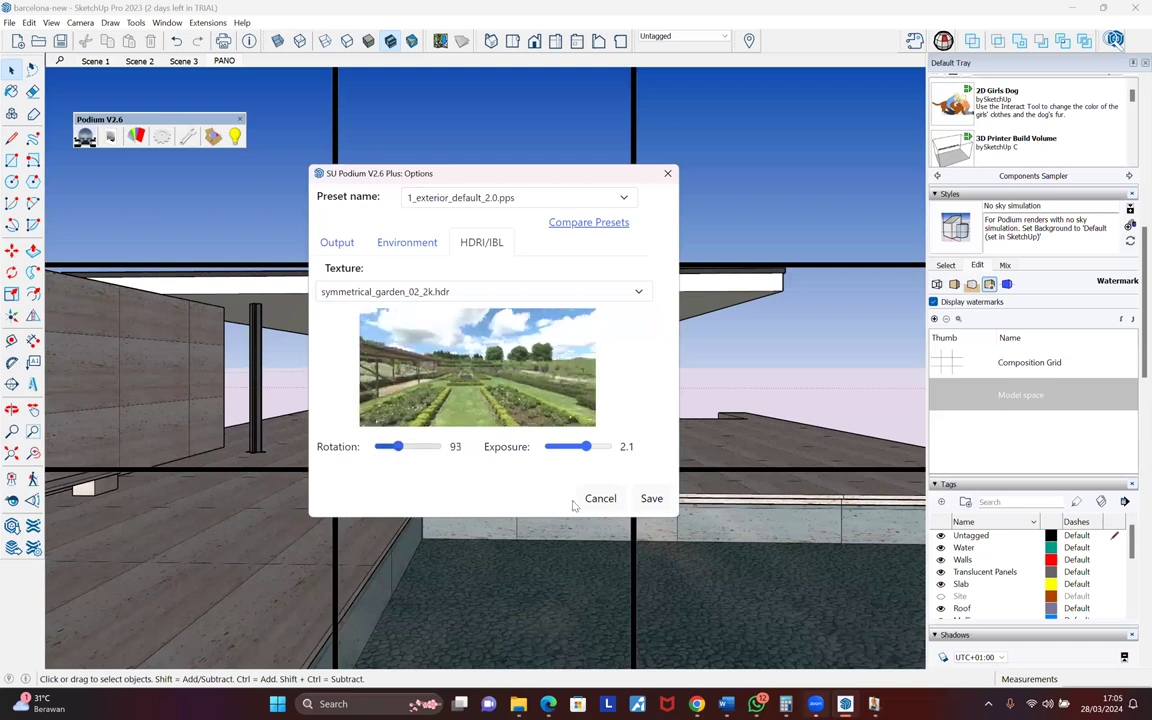
{"action": "left_click", "coordinate": [649, 499]}
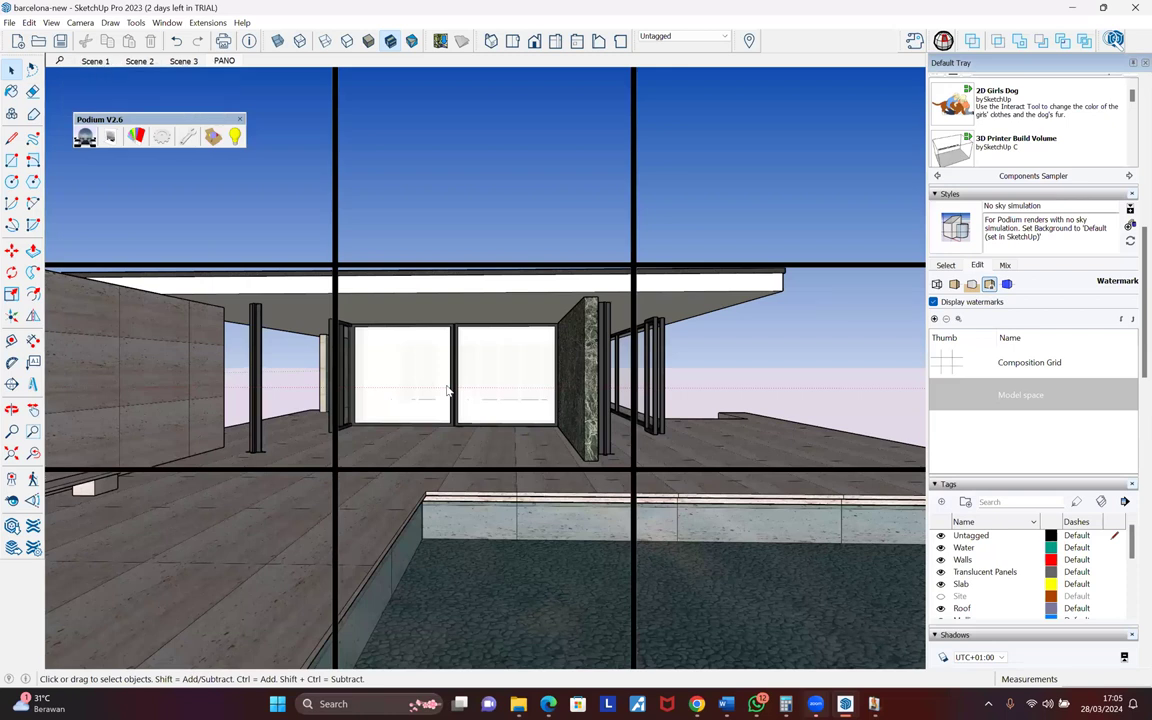
- Check the panorama's progress in the Rendering Manager, then switch to the remove.bg page
{"action": "left_click", "coordinate": [873, 703]}
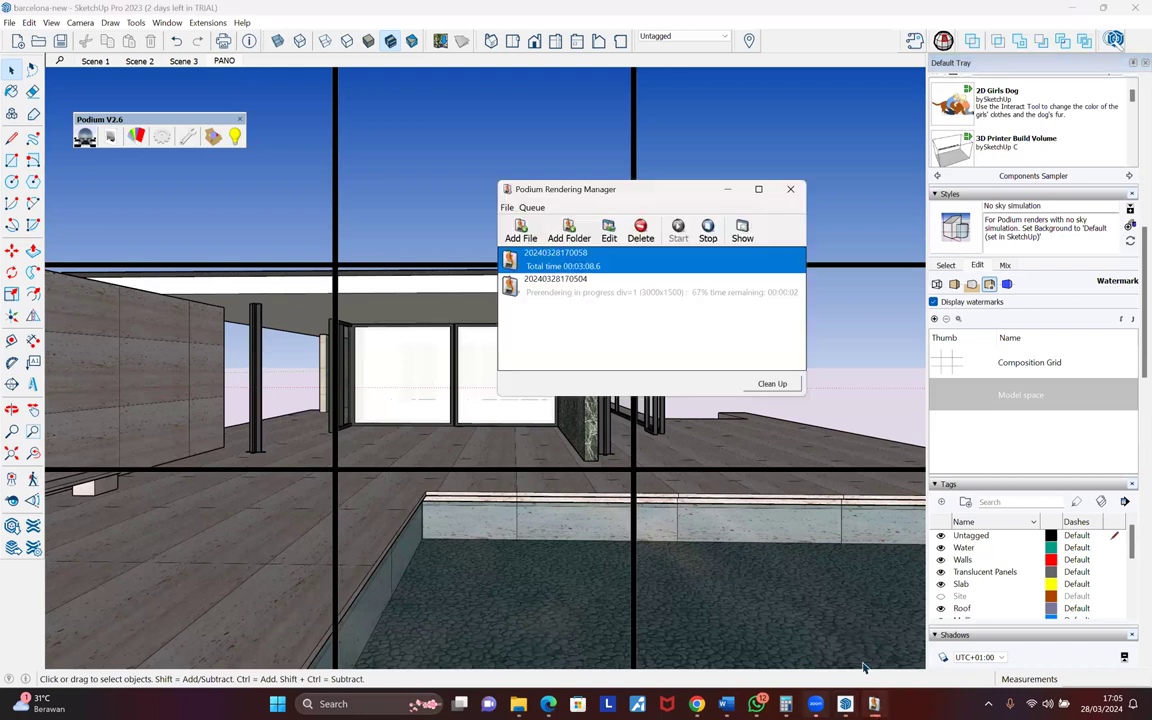
{"action": "left_click", "coordinate": [641, 292]}
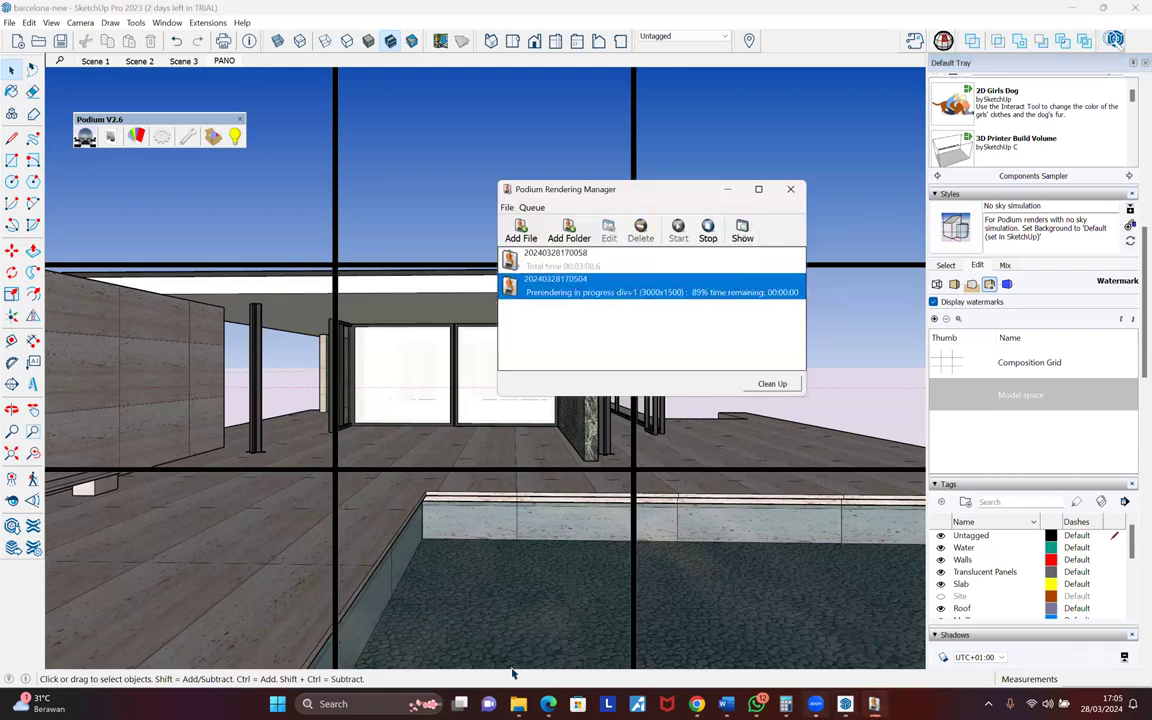
{"action": "left_click", "coordinate": [549, 704]}
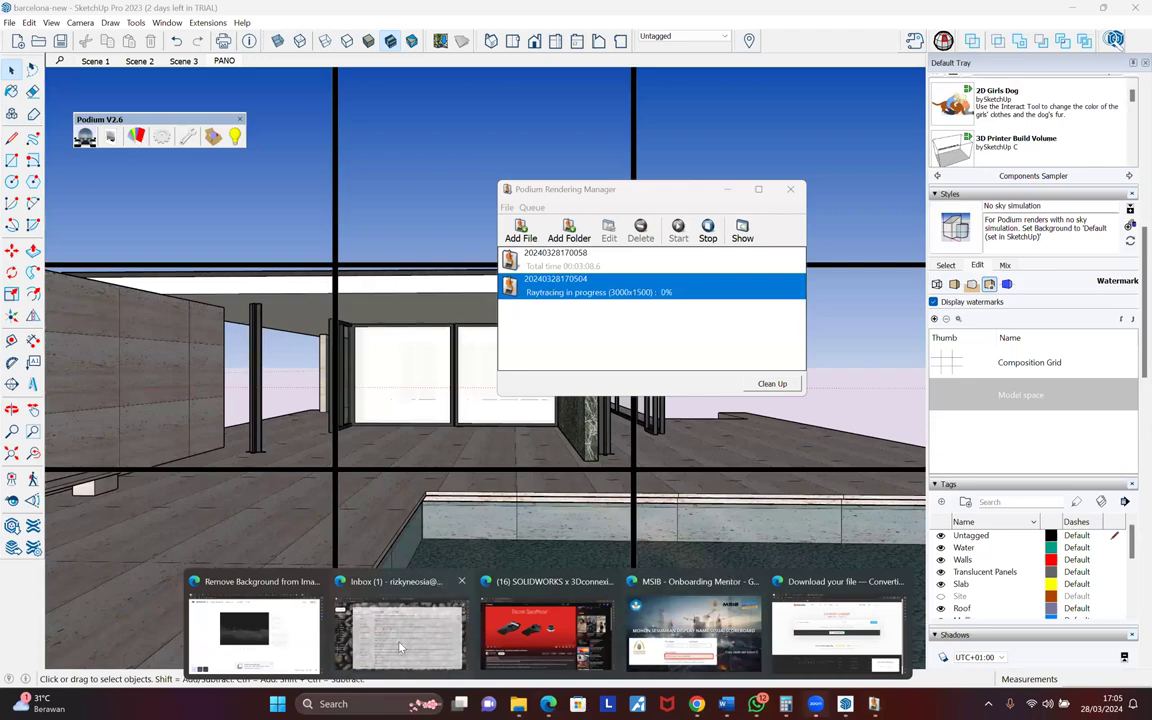
{"action": "left_click", "coordinate": [280, 635]}
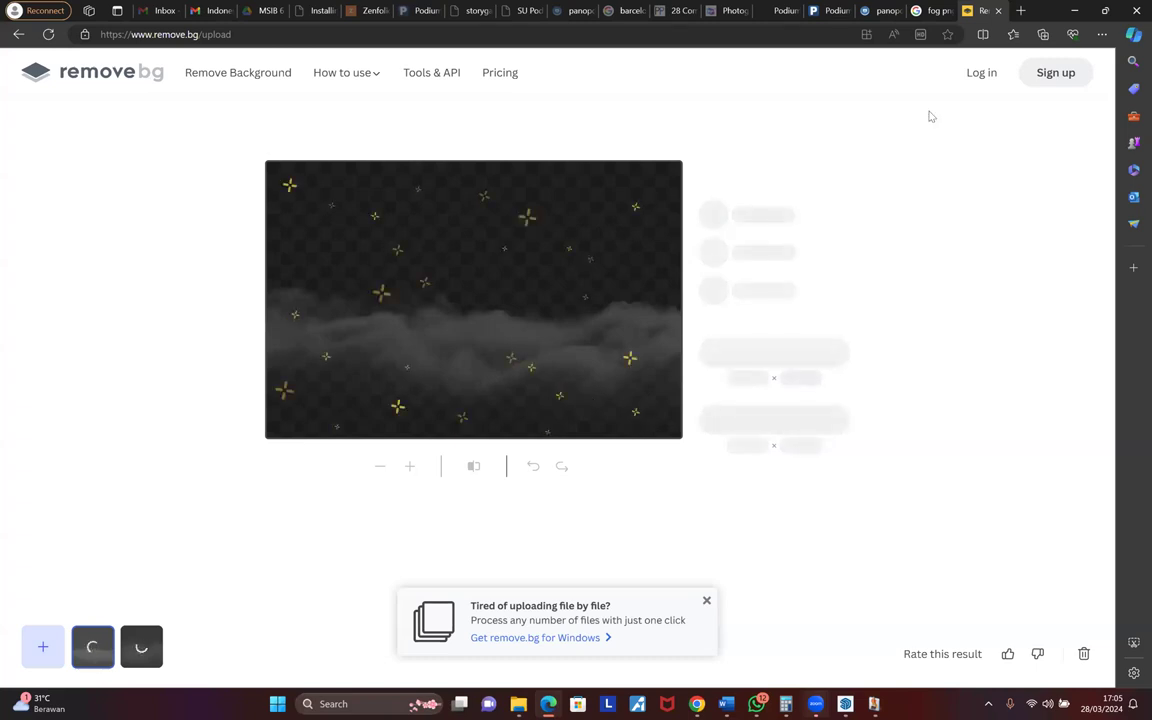
- Close the remove.bg tab and scroll through the fog png results
{"action": "middle_click", "coordinate": [977, 11]}
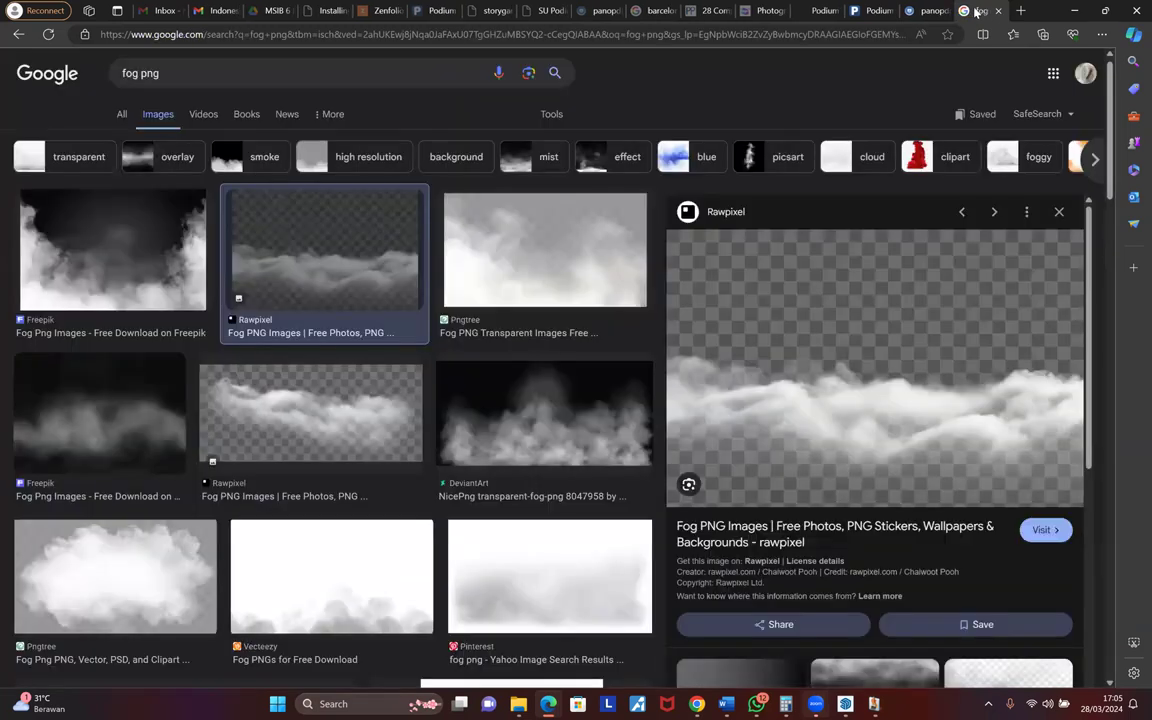
{"action": "scroll", "coordinate": [397, 445], "scroll_direction": "down", "scroll_amount": 1}
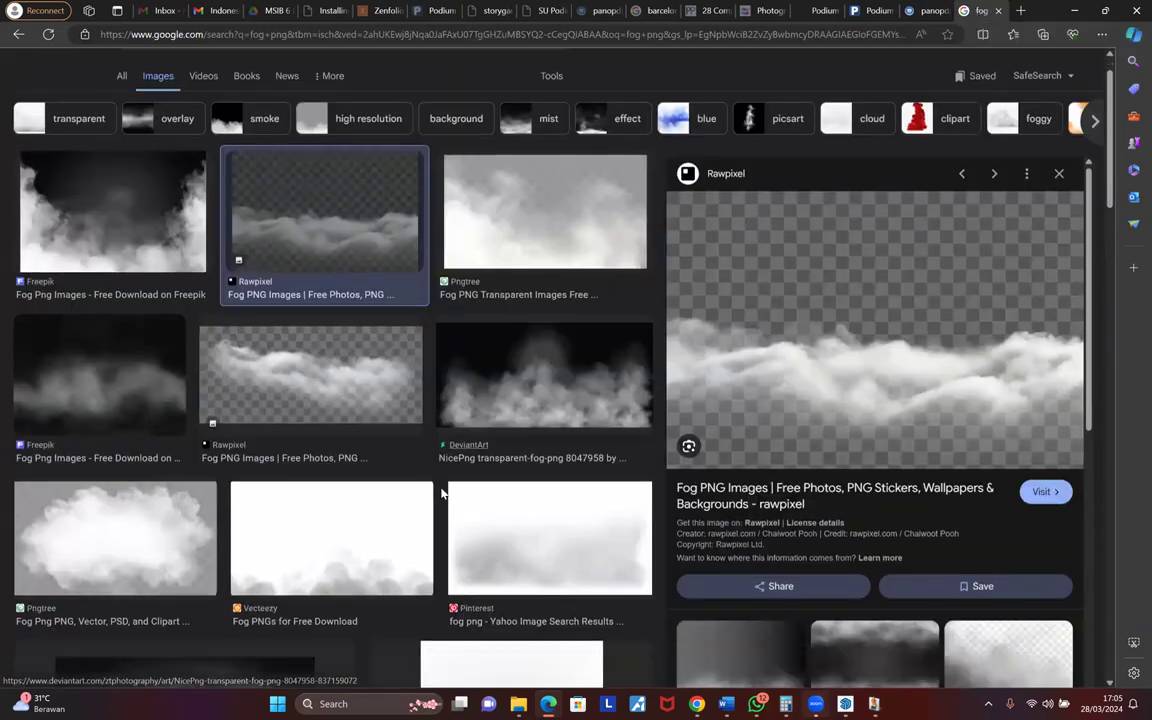
{"action": "scroll", "coordinate": [440, 494], "scroll_direction": "down", "scroll_amount": 3}
{"action": "scroll", "coordinate": [440, 494], "scroll_direction": "down", "scroll_amount": 1}
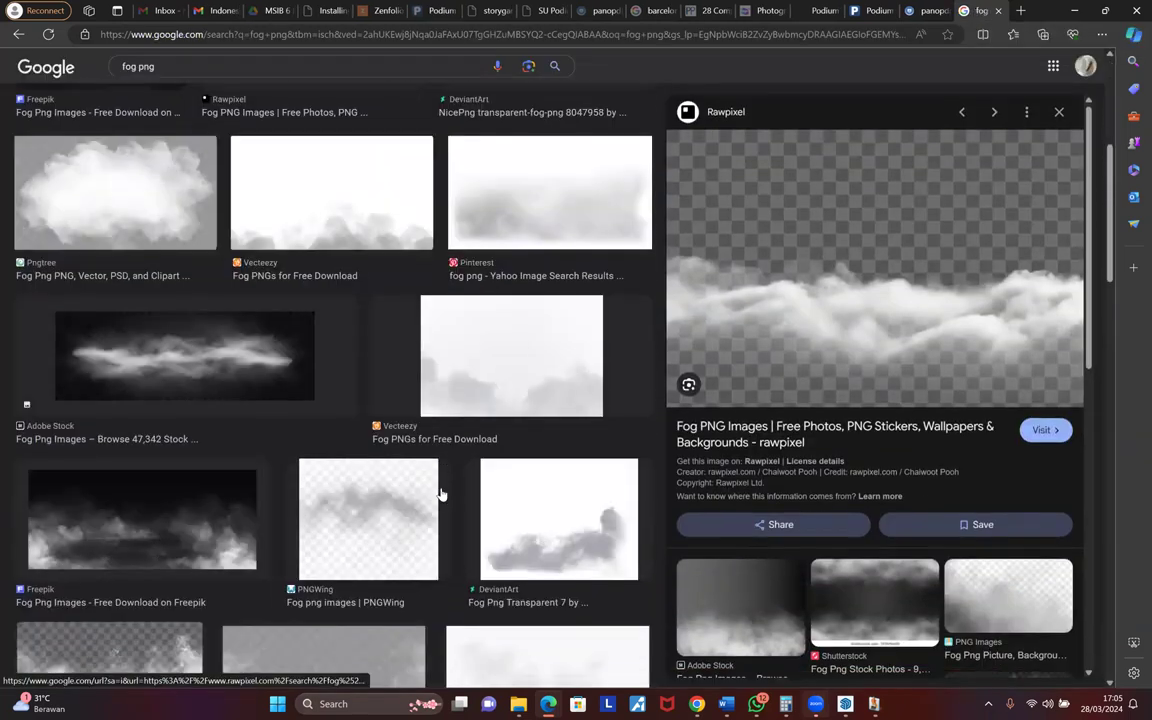
{"action": "scroll", "coordinate": [436, 468], "scroll_direction": "up", "scroll_amount": 5}
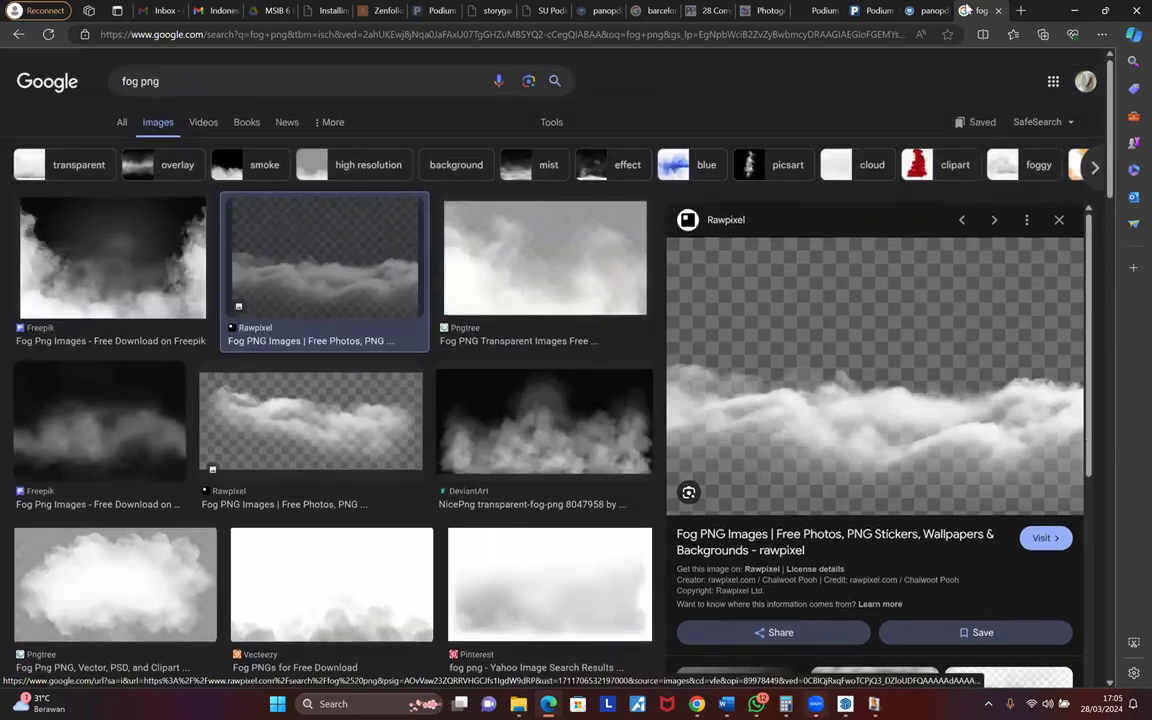
- Close the fog search and turn the PanoPDM panorama around toward the staircase and kitchen
{"action": "key", "text": "ctrl+w"}
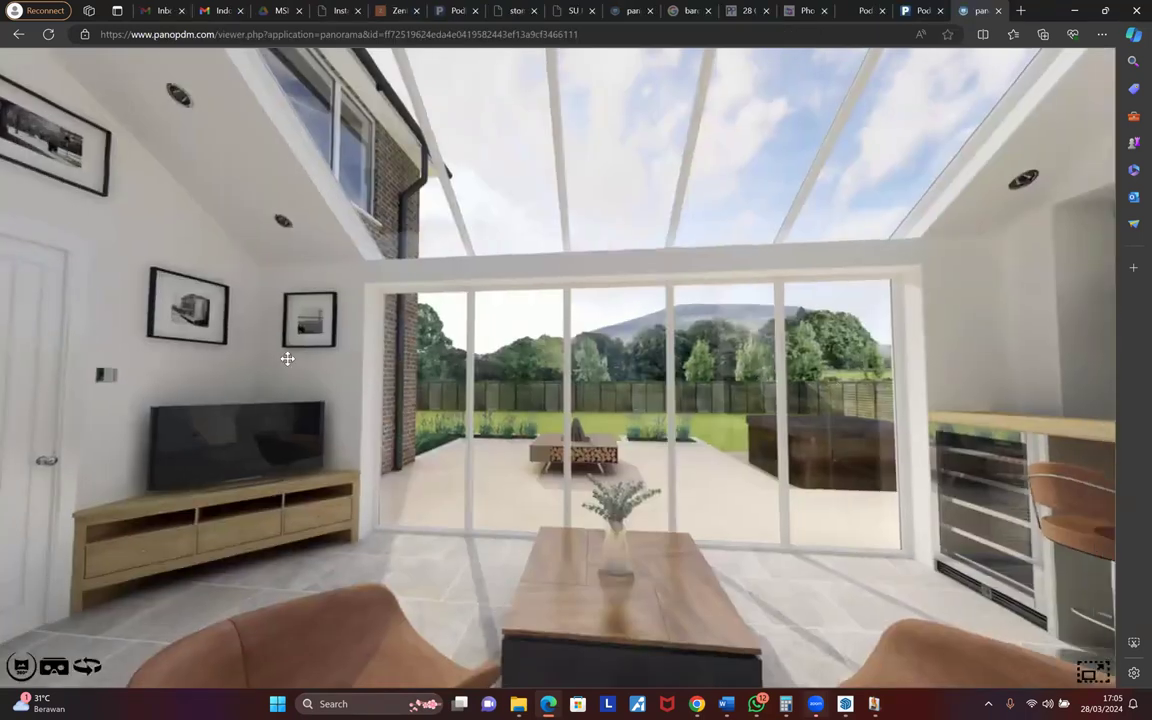
{"action": "left_click_drag", "start_coordinate": [758, 382], "coordinate": [165, 373]}
{"action": "left_click_drag", "start_coordinate": [863, 389], "coordinate": [298, 391]}
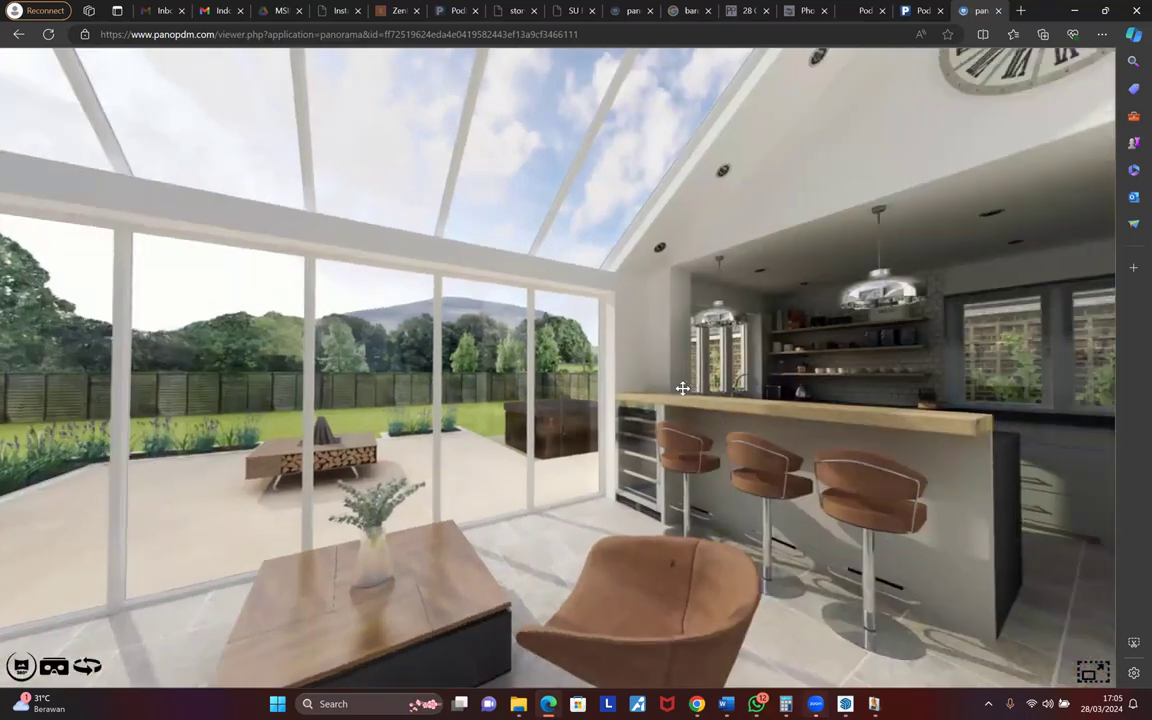
{"action": "left_click_drag", "start_coordinate": [682, 388], "coordinate": [430, 365]}
{"action": "left_click_drag", "start_coordinate": [886, 660], "coordinate": [499, 604]}
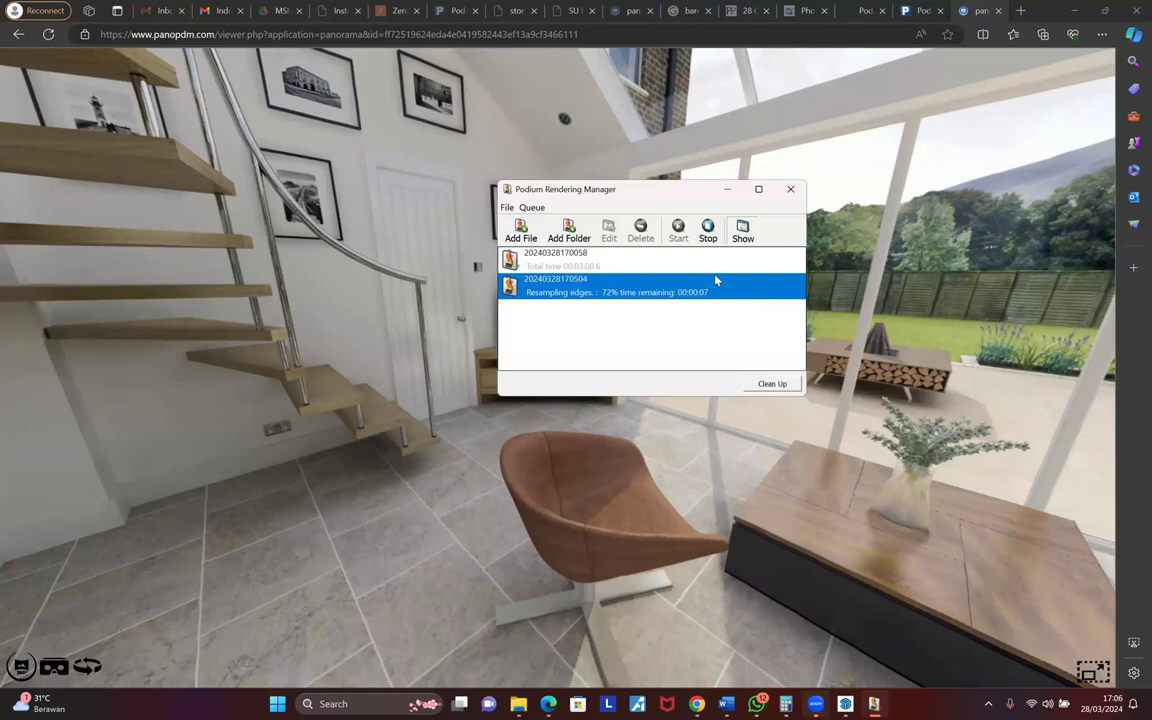
- Preview the in-progress panorama render, then return to the panorama page in the browser
{"action": "left_click", "coordinate": [742, 228]}
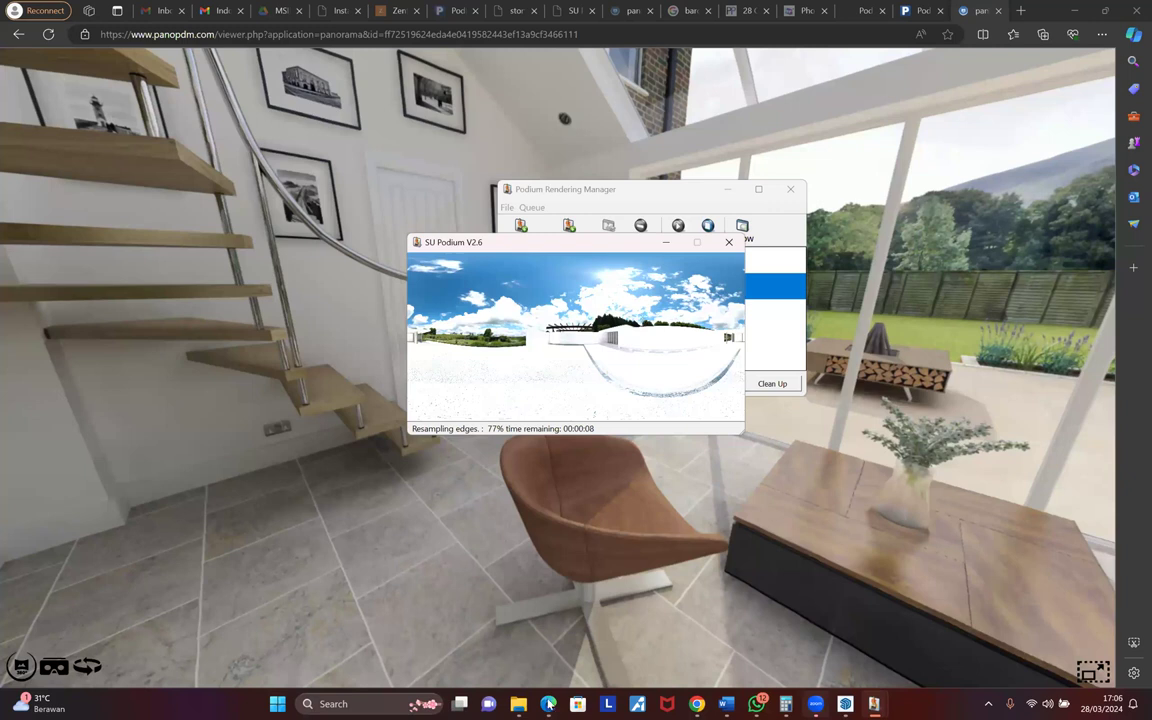
{"action": "mouse_move", "coordinate": [549, 704]}
{"action": "left_click", "coordinate": [280, 600]}
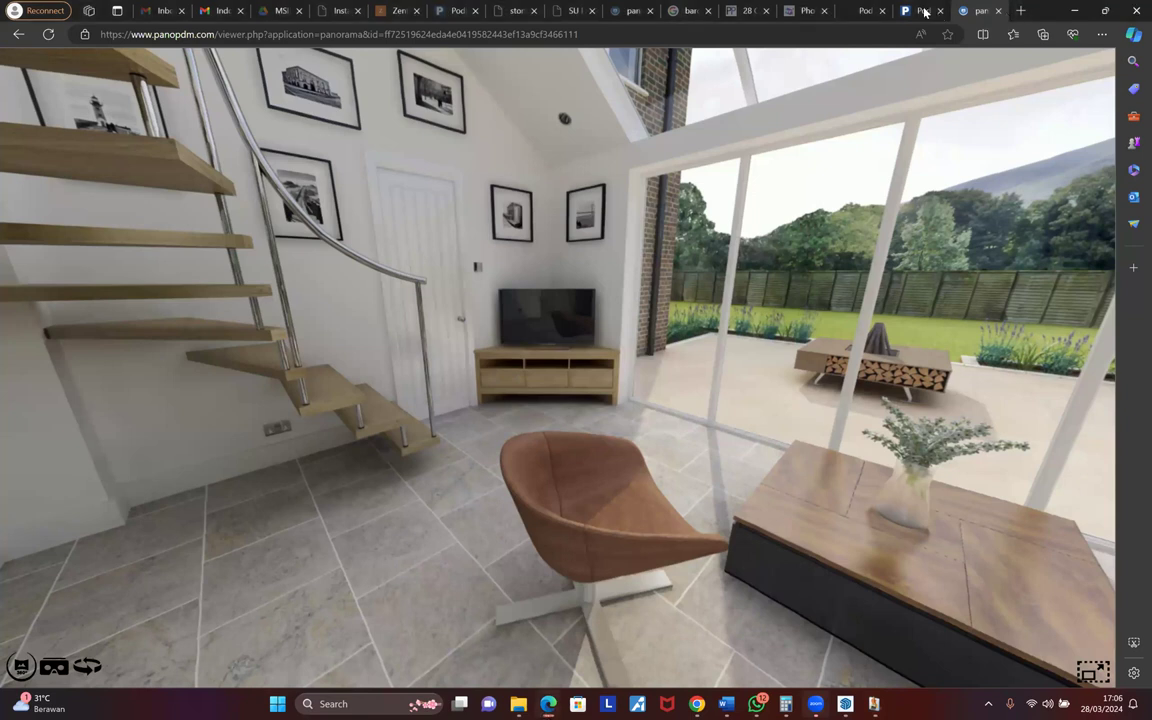
- Open kuula.co in a new tab
{"action": "left_click", "coordinate": [1021, 11]}
{"action": "type", "text": "k"}
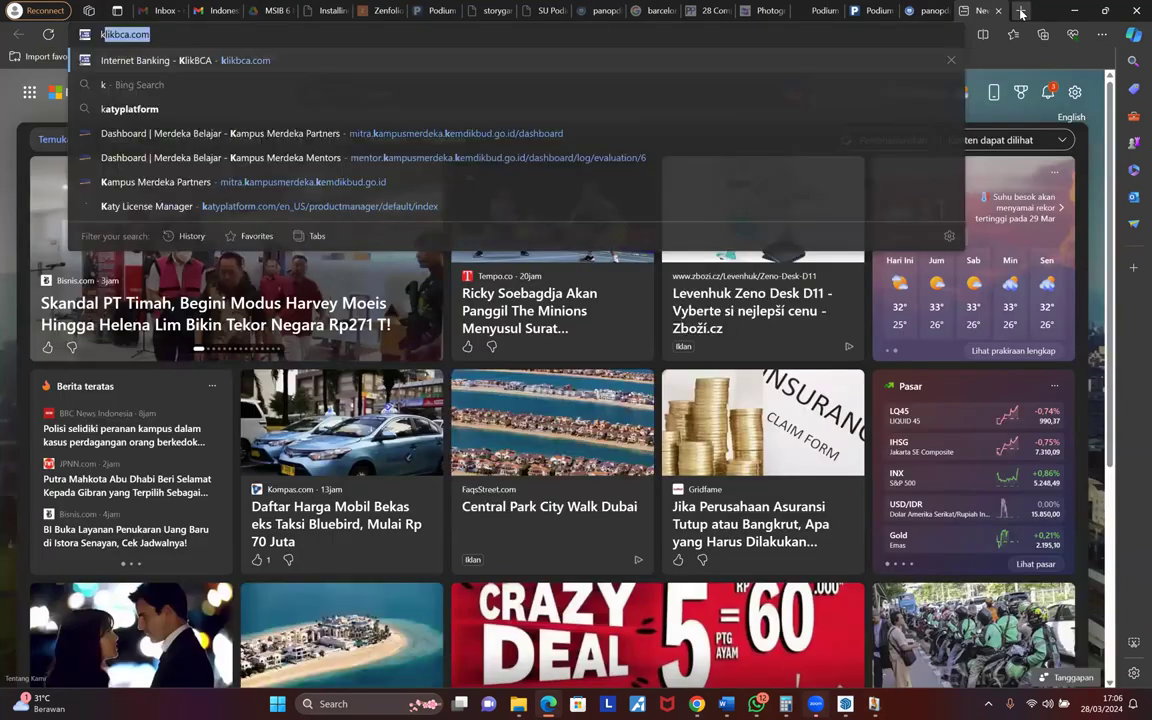
{"action": "type", "text": "uula.co"}
{"action": "key", "text": "Return"}
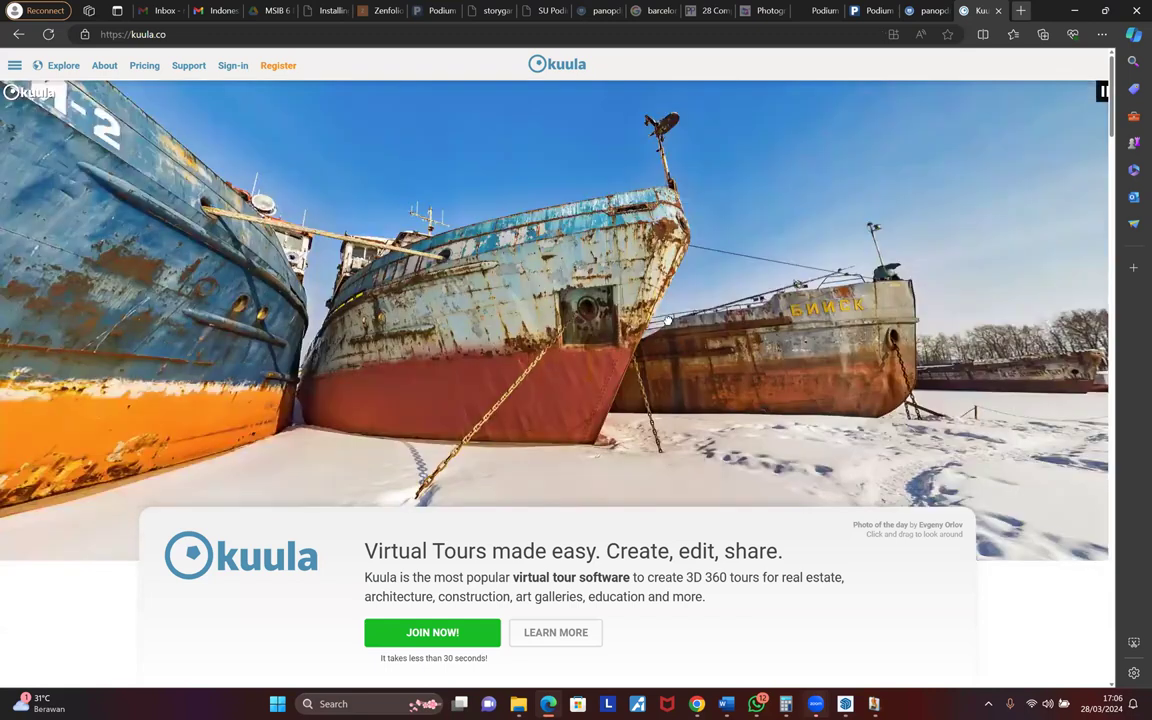
- Google 'panorama hosting' and open the Sirv and panoramahost results in background tabs
{"action": "left_click", "coordinate": [1021, 12]}
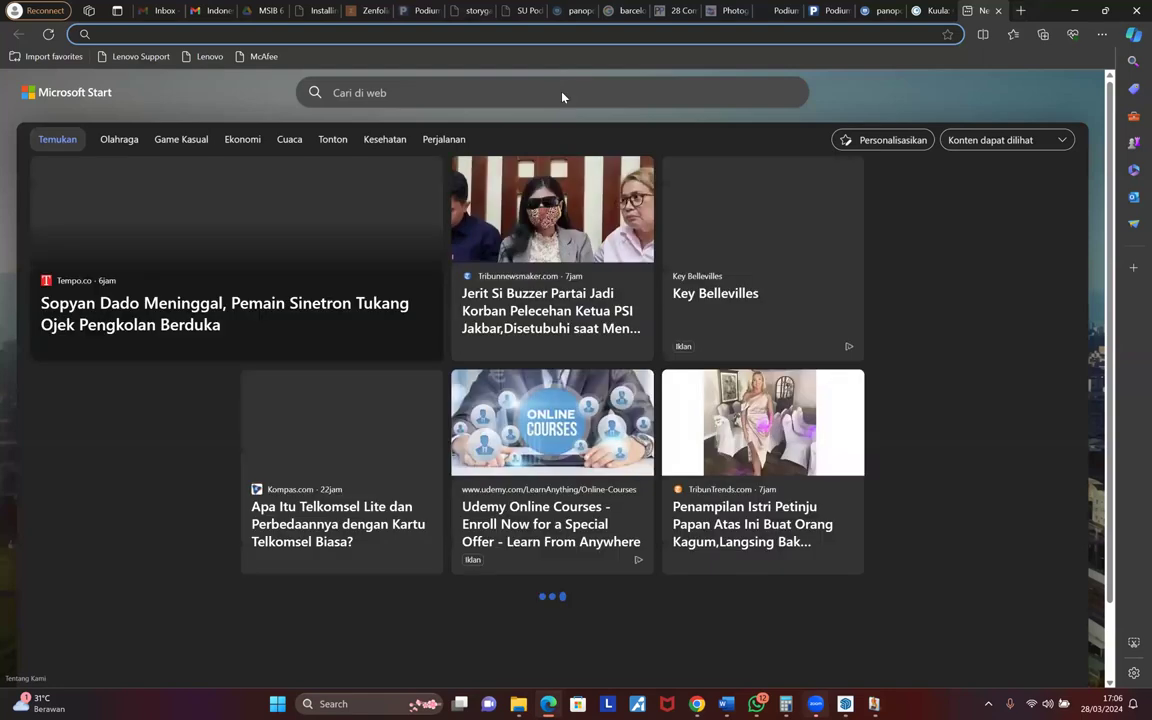
{"action": "type", "text": "google.com"}
{"action": "key", "text": "Return"}
{"action": "type", "text": "pan"}
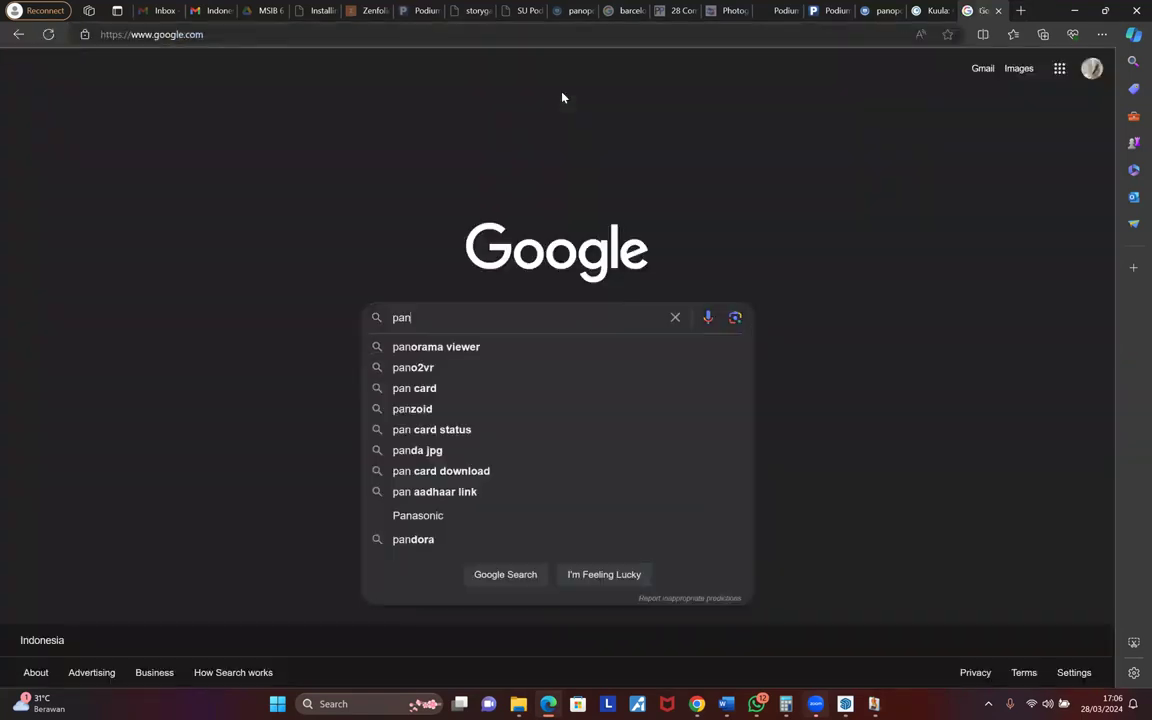
{"action": "type", "text": "orama ho"}
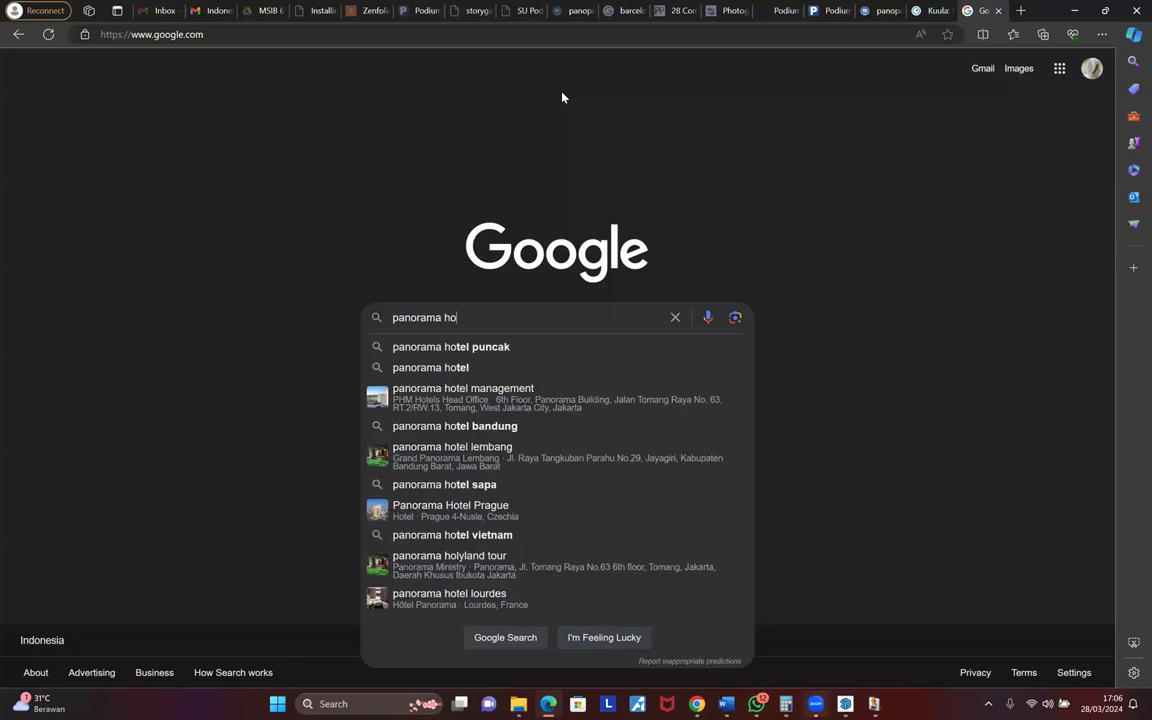
{"action": "type", "text": "sting"}
{"action": "key", "text": "Return"}
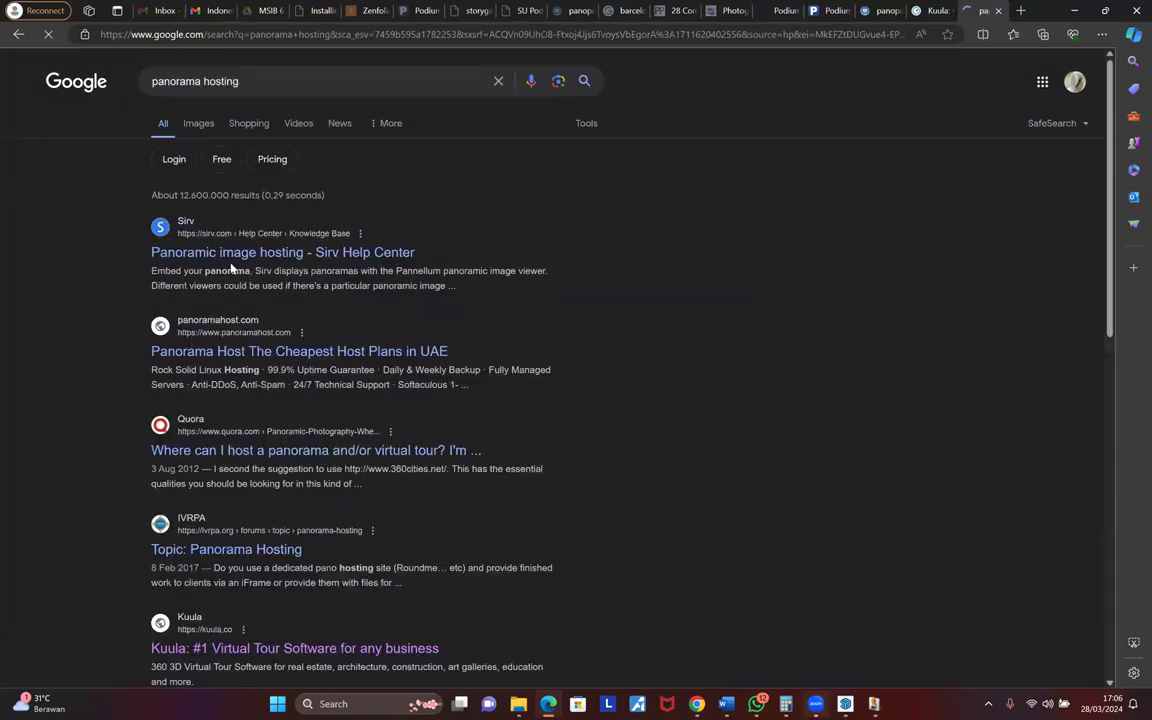
{"action": "middle_click", "coordinate": [205, 252]}
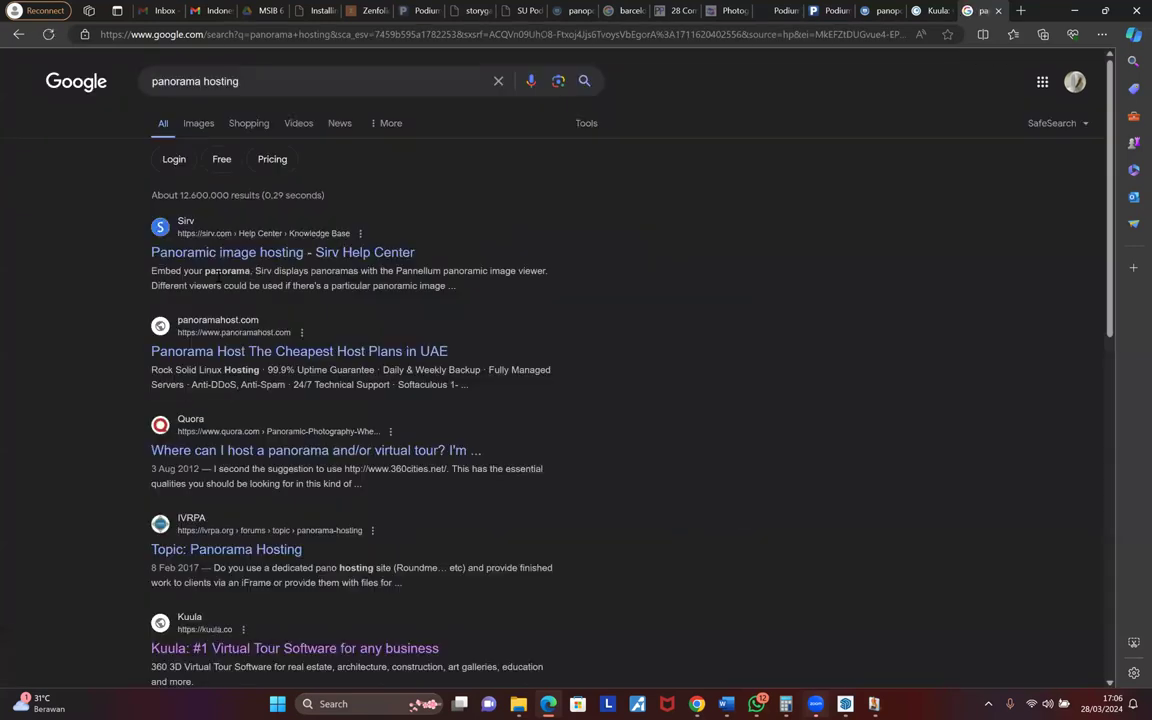
{"action": "middle_click", "coordinate": [216, 350]}
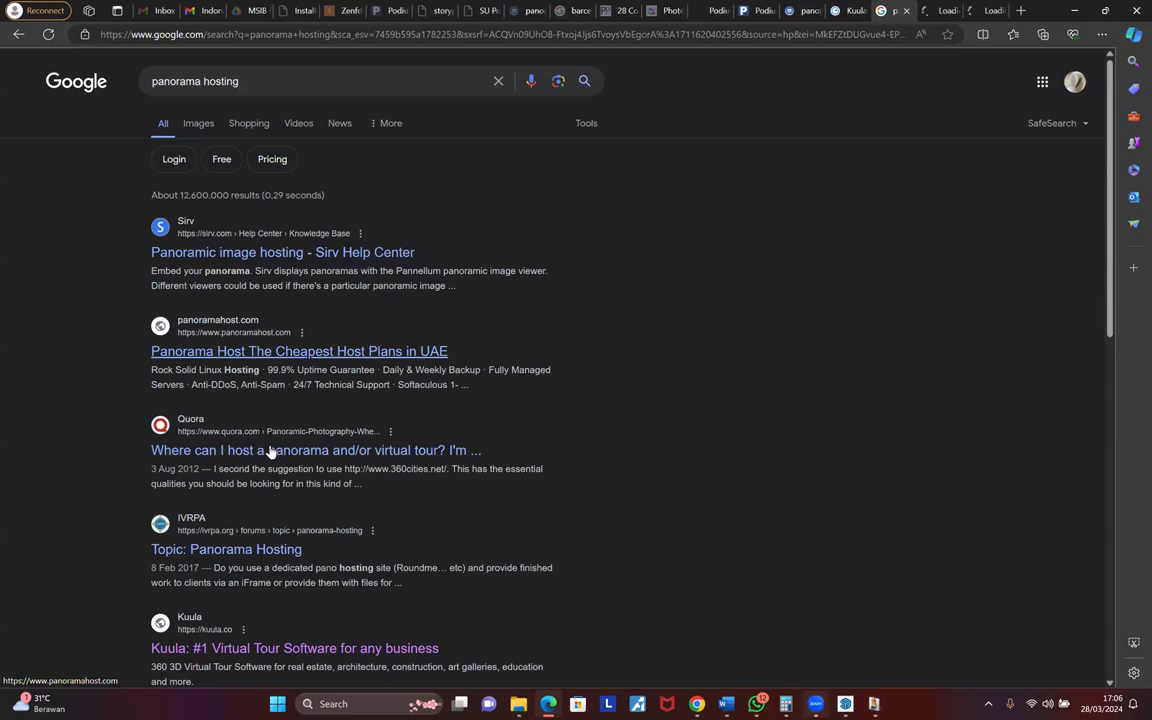
- Browse the panorama hosting pages and close them, leaving the Kuula sign-in page
{"action": "left_click", "coordinate": [898, 9]}
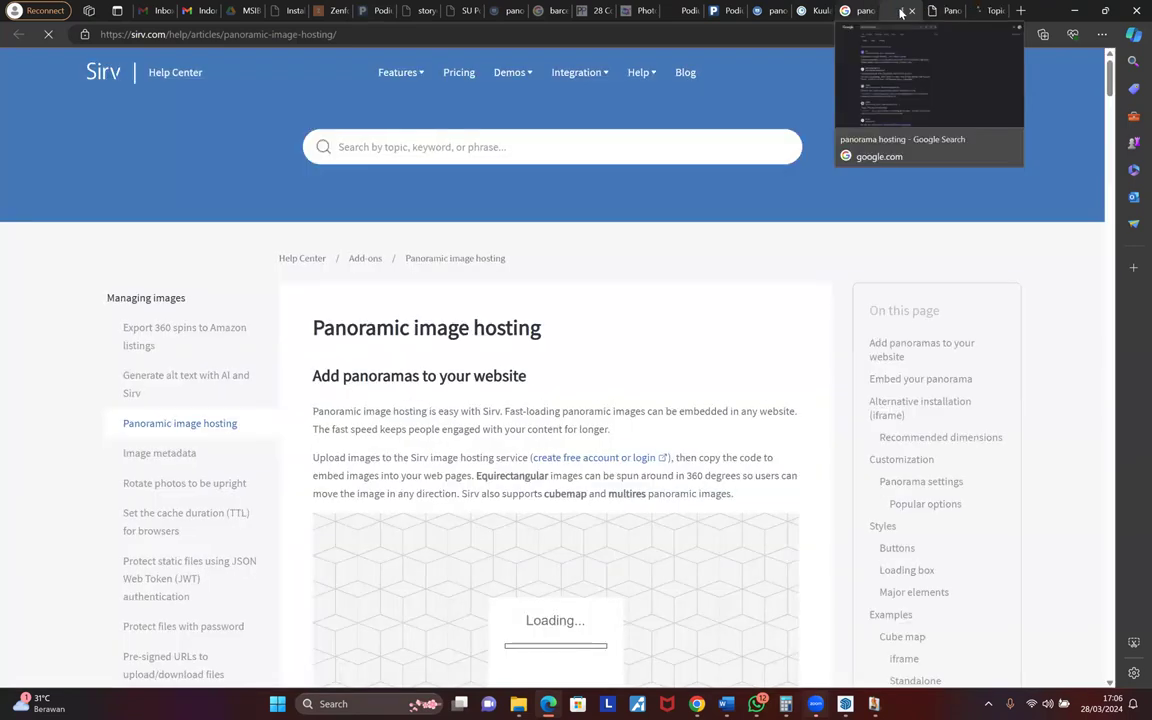
{"action": "middle_click", "coordinate": [901, 12]}
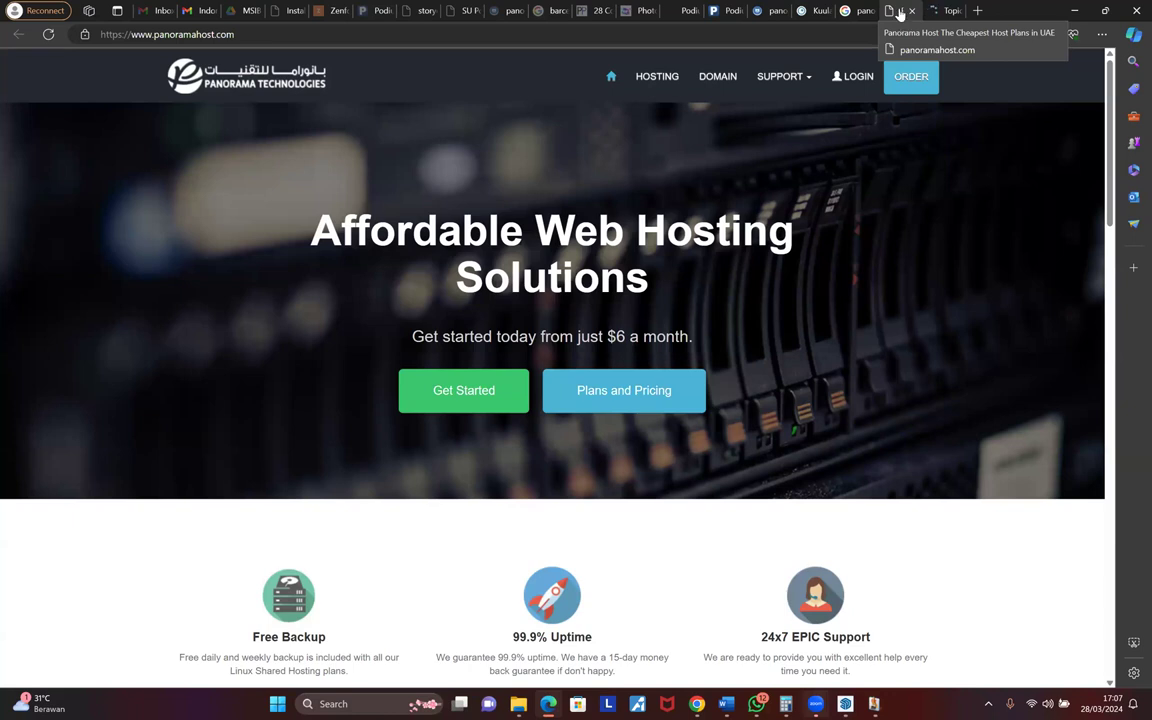
{"action": "scroll", "coordinate": [450, 393], "scroll_direction": "down", "scroll_amount": 2}
{"action": "scroll", "coordinate": [510, 350], "scroll_direction": "down", "scroll_amount": 3}
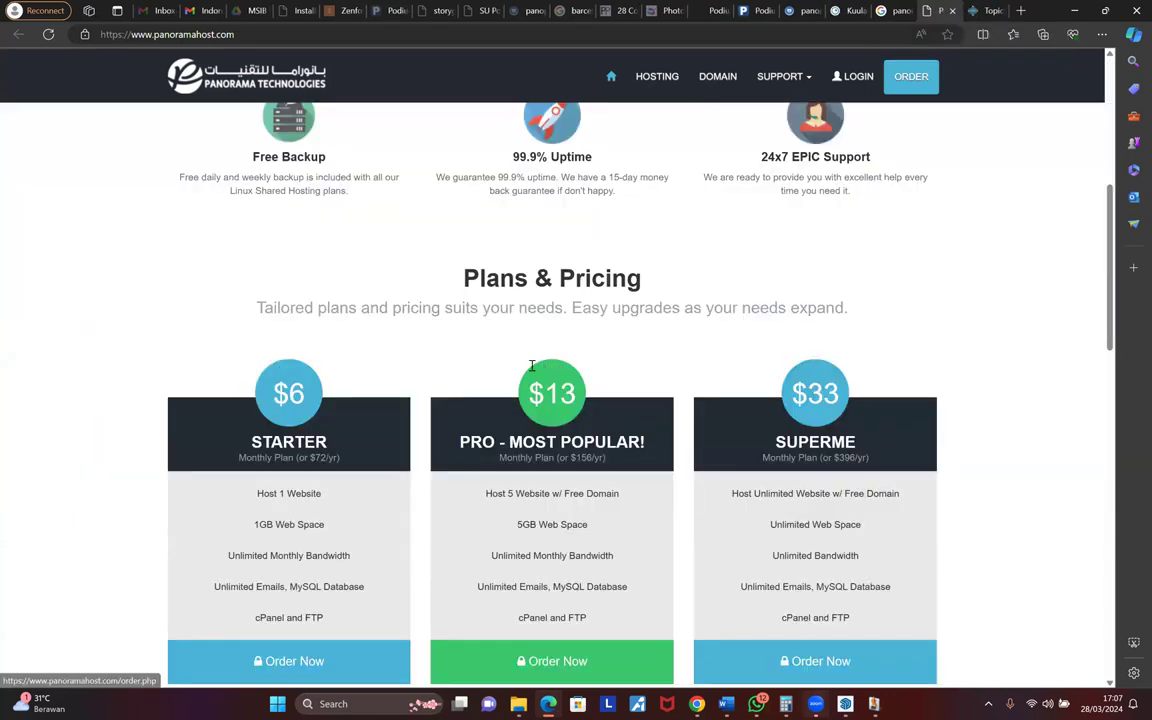
{"action": "scroll", "coordinate": [532, 366], "scroll_direction": "down", "scroll_amount": 2}
{"action": "left_click", "coordinate": [933, 9]}
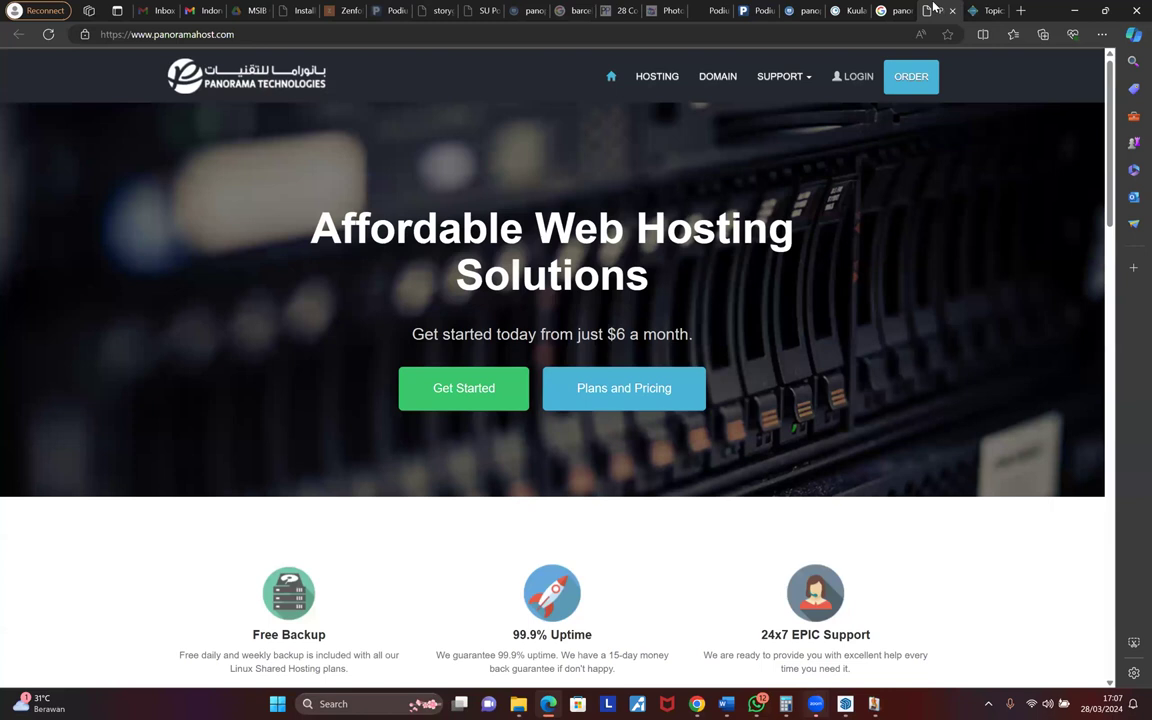
{"action": "left_click", "coordinate": [945, 9]}
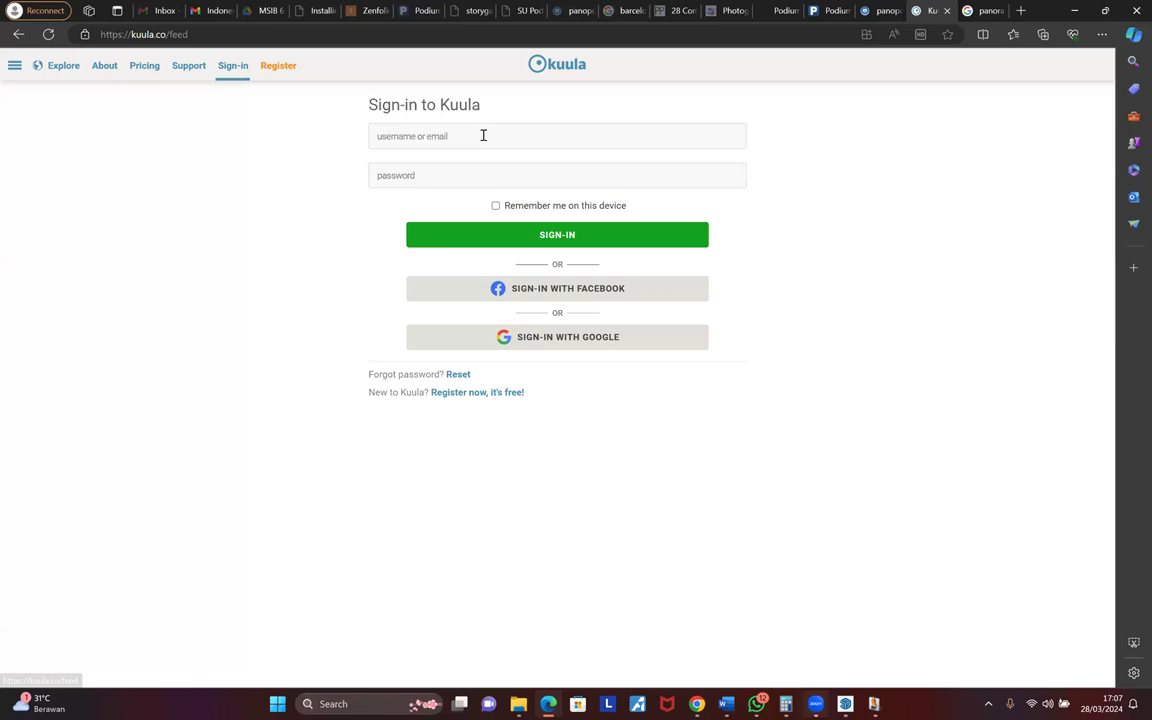
- Enter a login name and the account password, and attempt to sign in to Kuula
{"action": "left_click", "coordinate": [483, 135]}
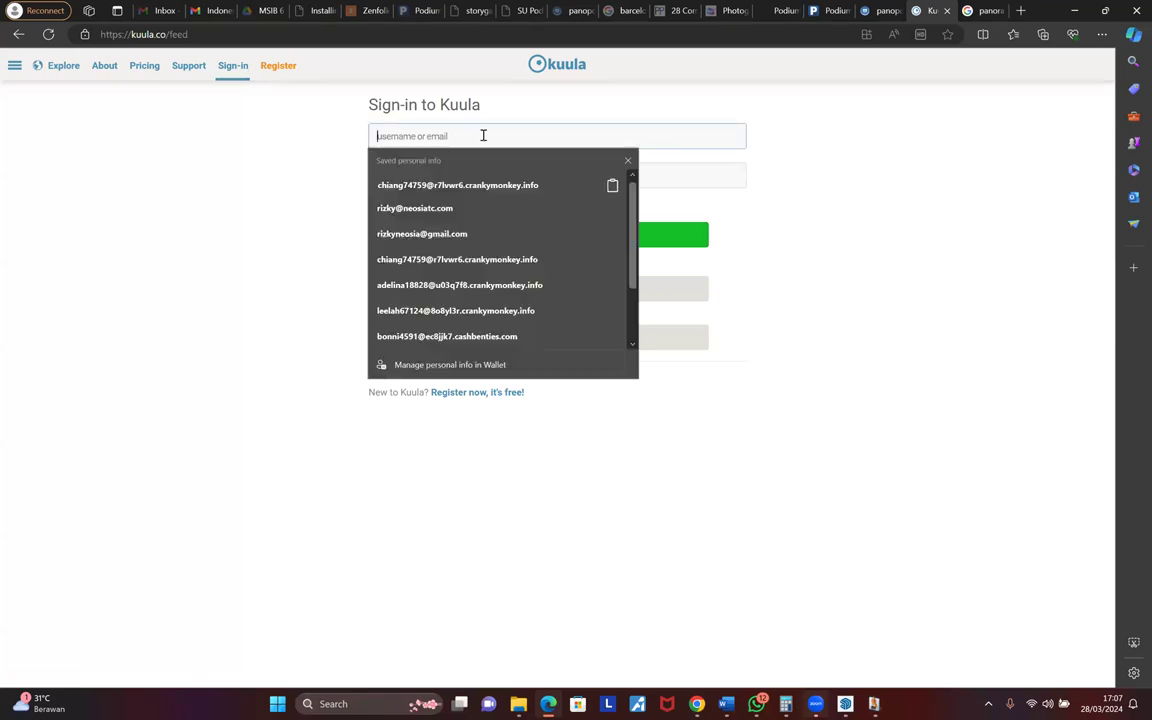
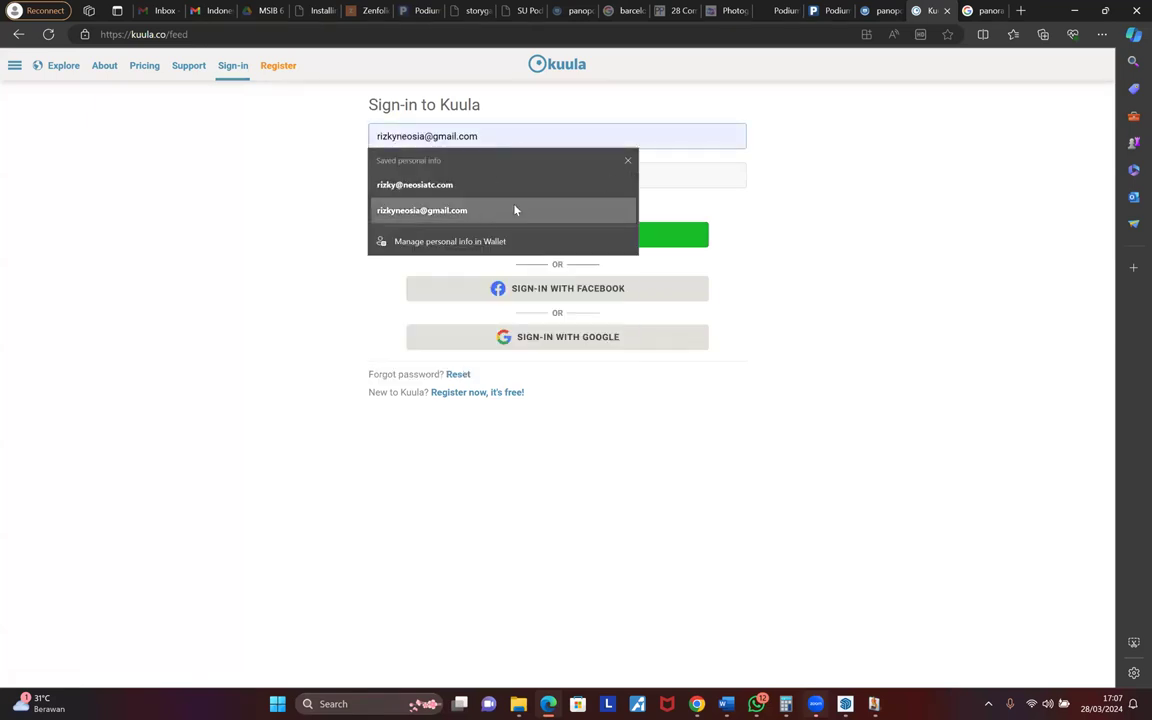
{"action": "left_click", "coordinate": [515, 210]}
{"action": "left_click", "coordinate": [394, 171]}
{"action": "type", "text": "••••••"}
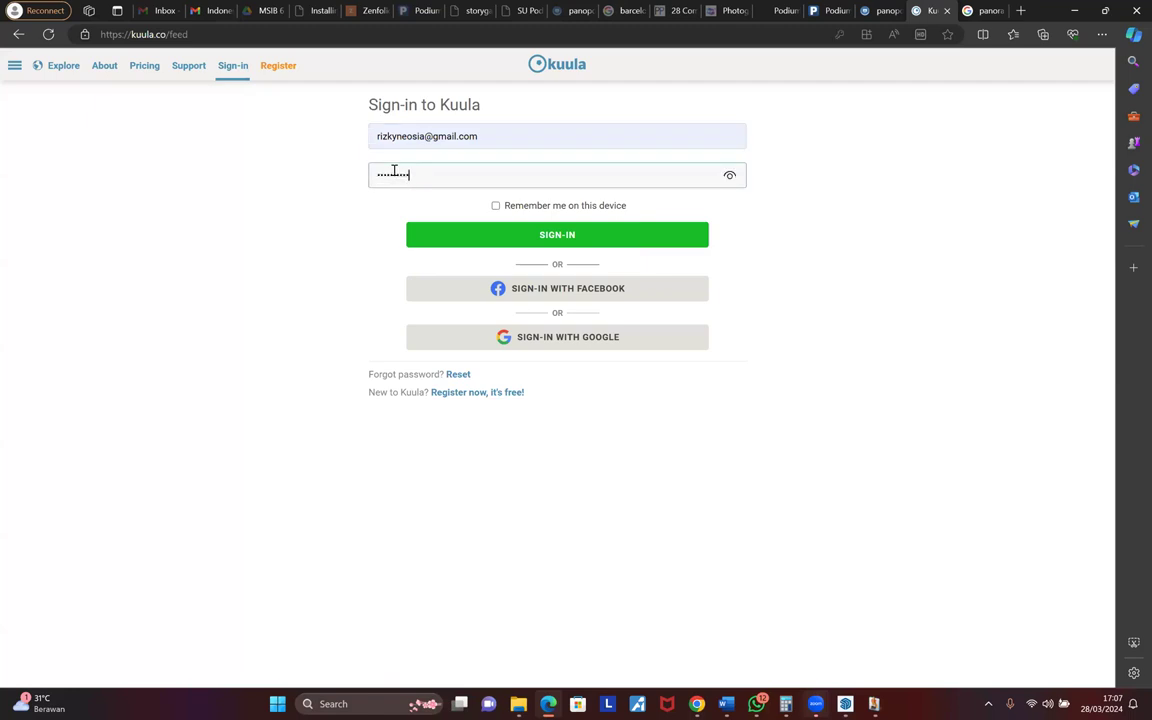
{"action": "left_click", "coordinate": [564, 233]}
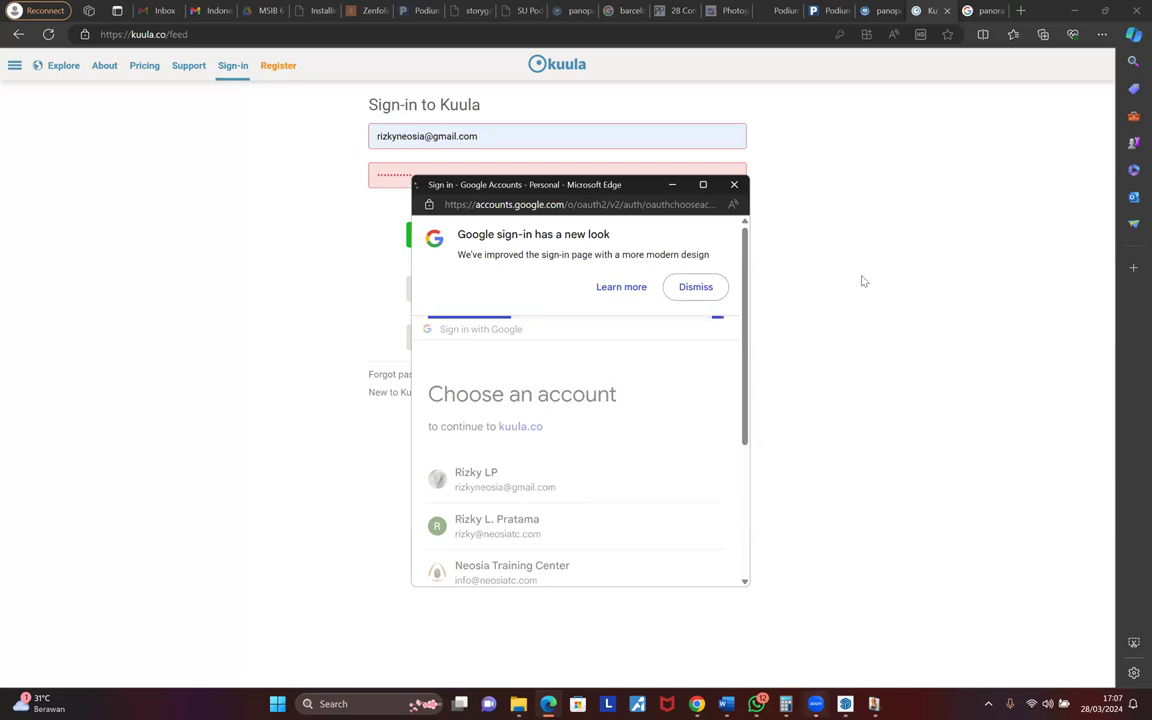
- Pick a Google account, then close the Google access request window
{"action": "left_click", "coordinate": [654, 569]}
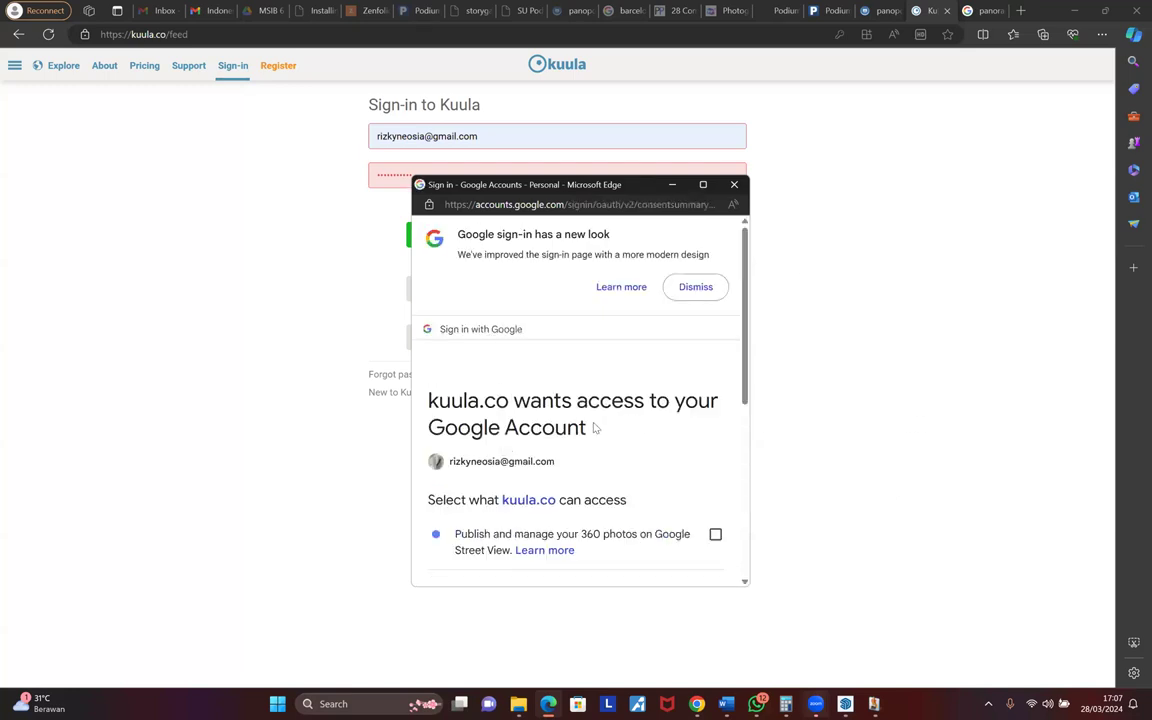
{"action": "scroll", "coordinate": [576, 419], "scroll_direction": "down", "scroll_amount": 2}
{"action": "scroll", "coordinate": [576, 421], "scroll_direction": "up", "scroll_amount": 3}
{"action": "left_click", "coordinate": [734, 184]}
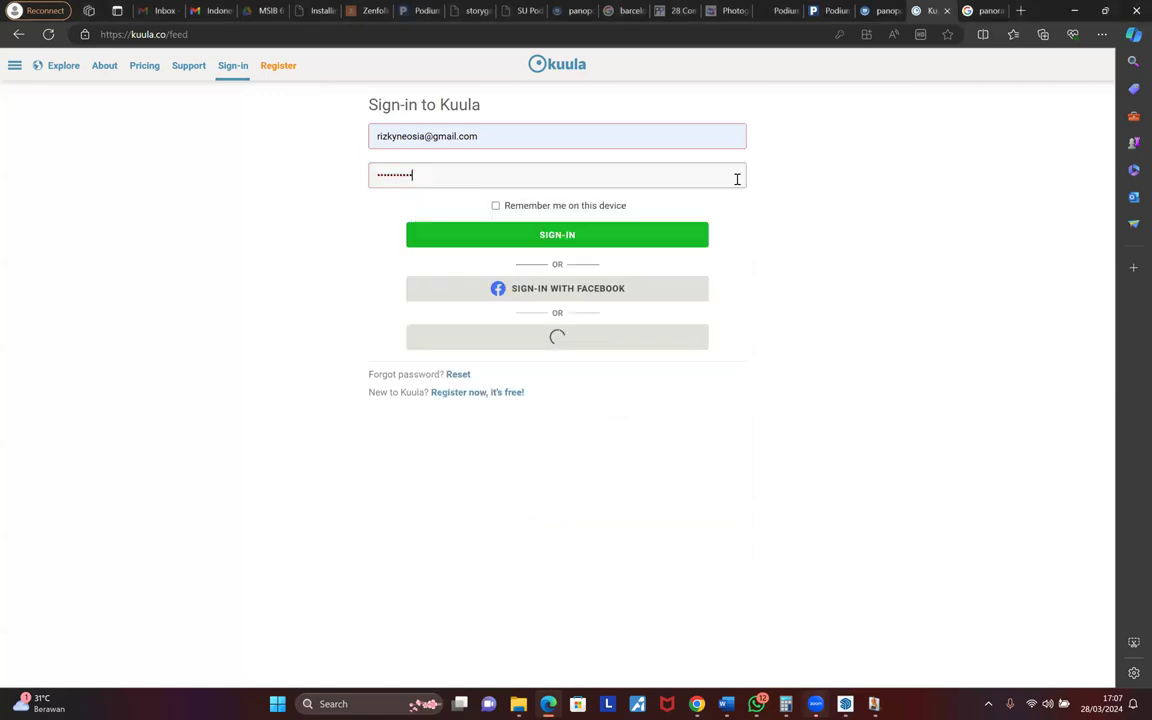
- Replace the login name with the account username, re-enter the password and sign in
{"action": "left_click", "coordinate": [540, 138]}
{"action": "key", "text": "ctrl+a"}
{"action": "key", "text": "BackSpace"}
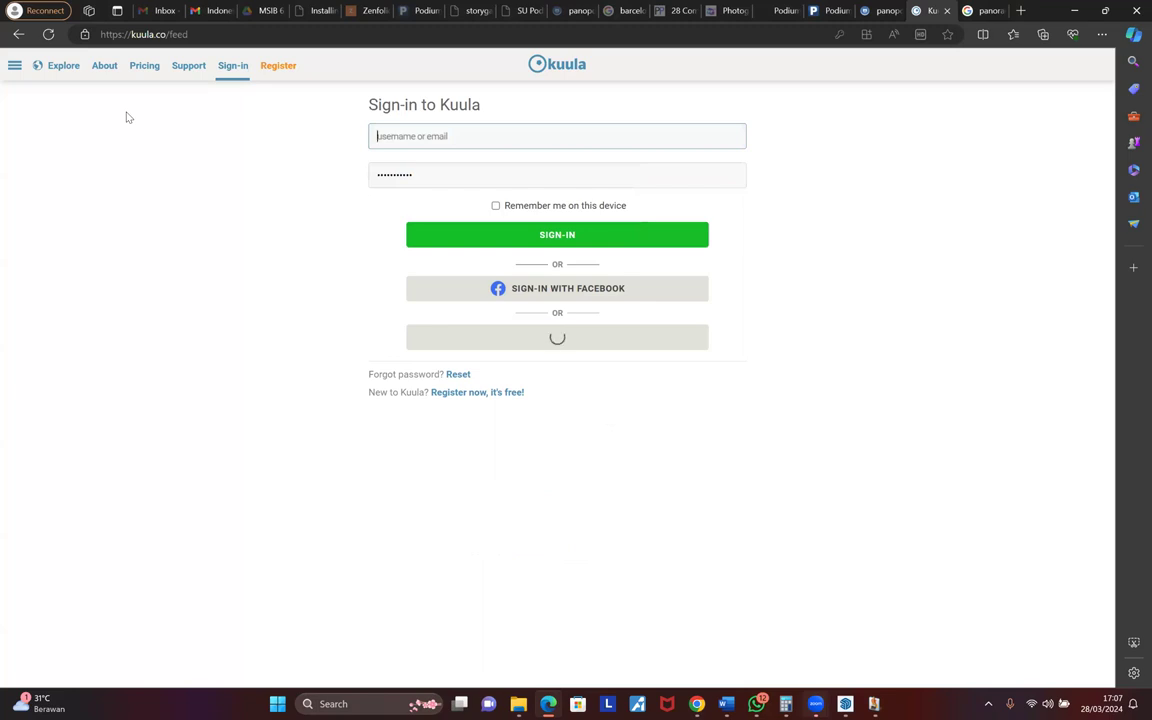
{"action": "type", "text": "rizkylp"}
{"action": "key", "text": "Tab"}
{"action": "type", "text": "**********"}
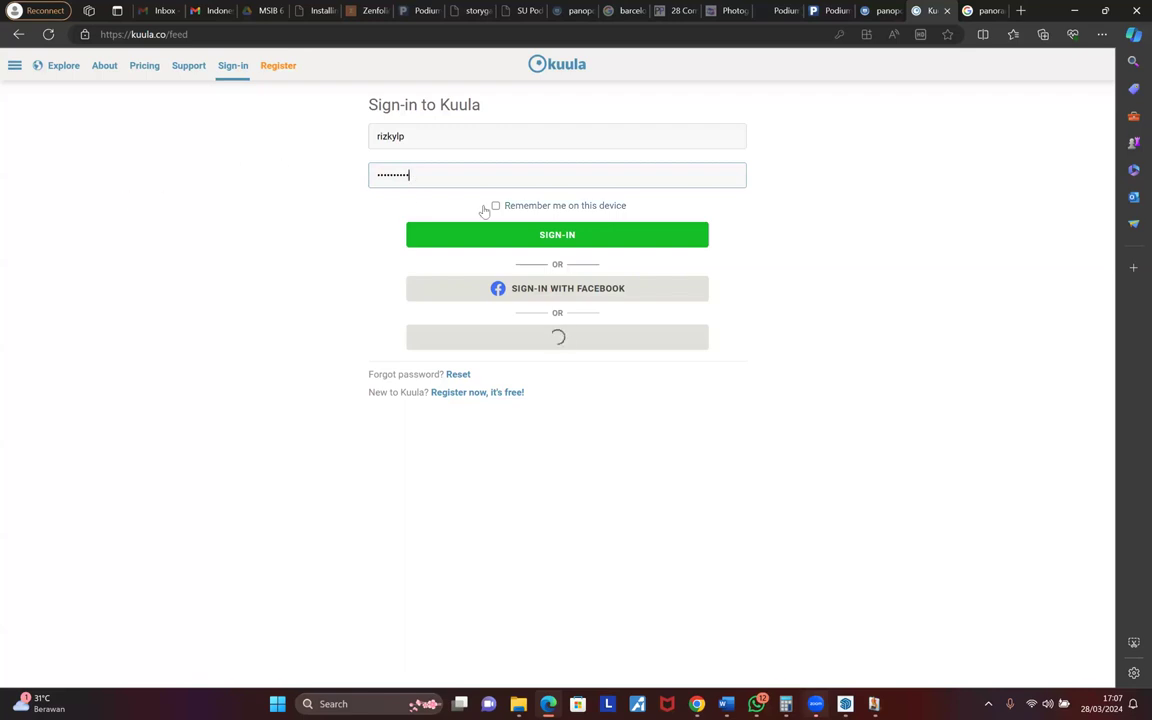
{"action": "left_click", "coordinate": [540, 237]}
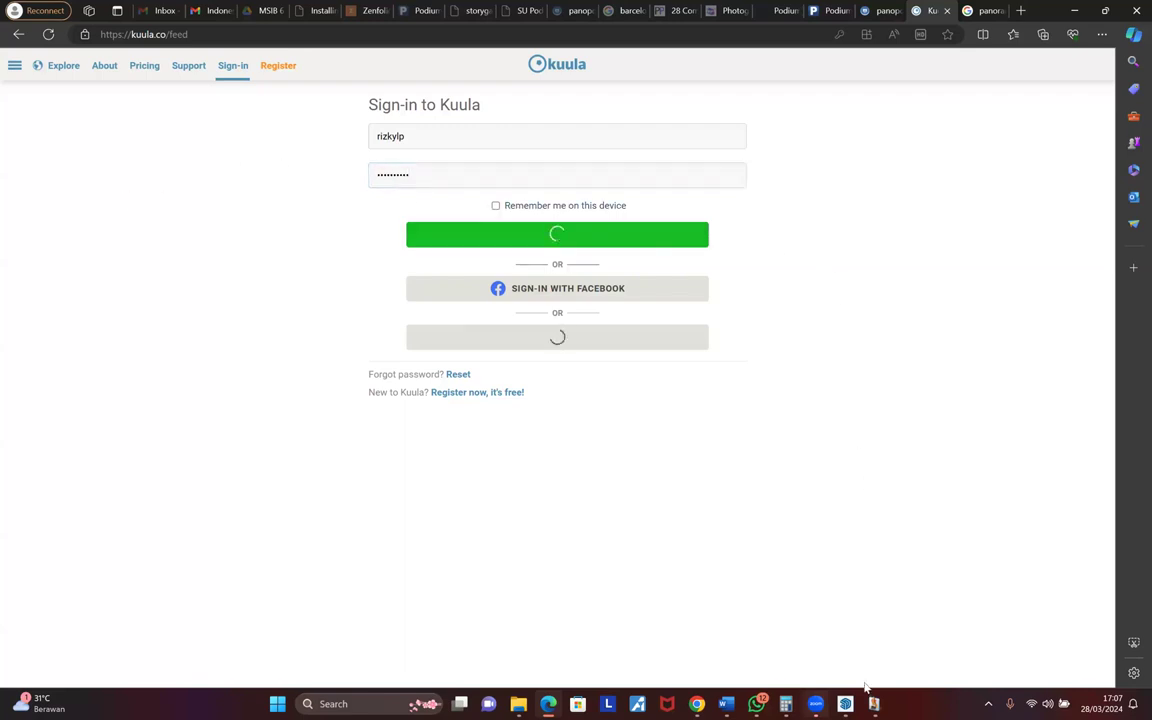
{"action": "key", "text": "alt+Tab"}
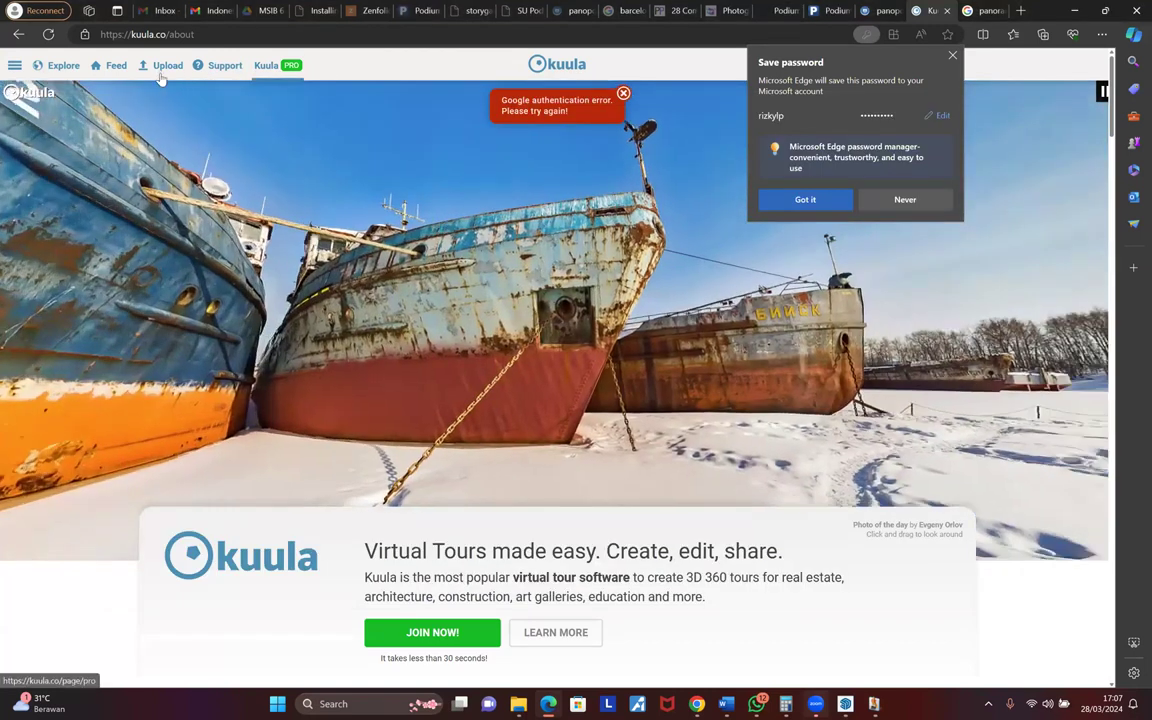
{"action": "left_click", "coordinate": [164, 66]}
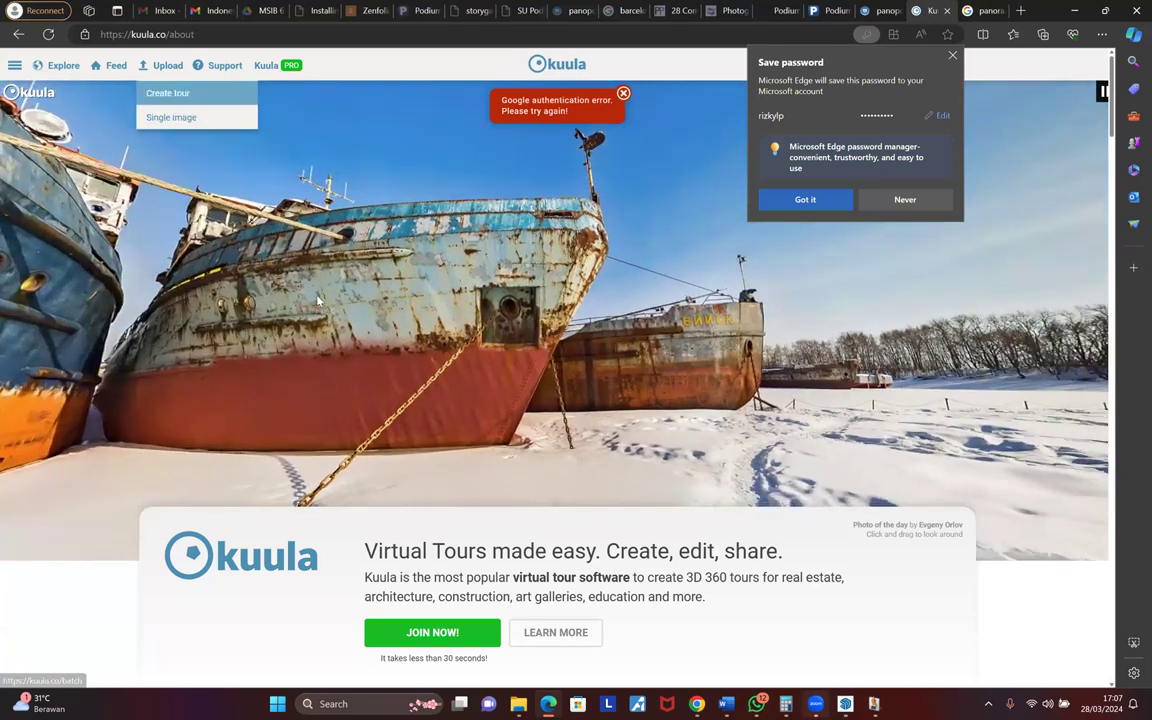
{"action": "left_click", "coordinate": [171, 117]}
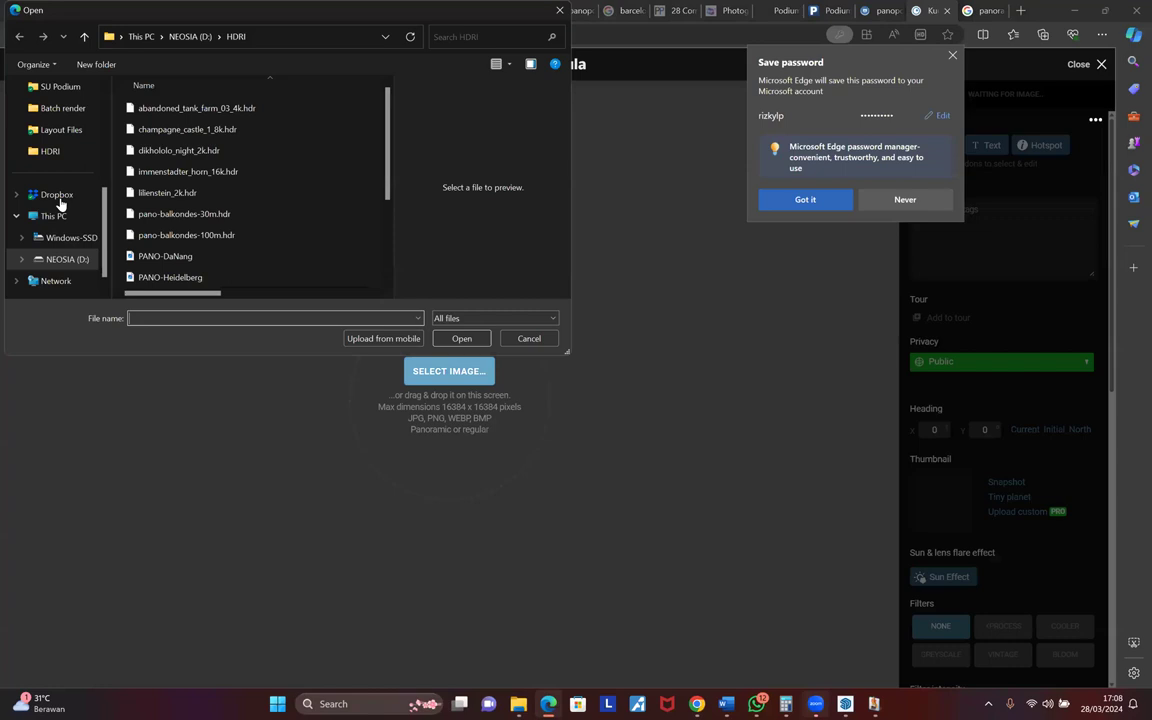
{"action": "scroll", "coordinate": [72, 230], "scroll_direction": "up", "scroll_amount": 5}
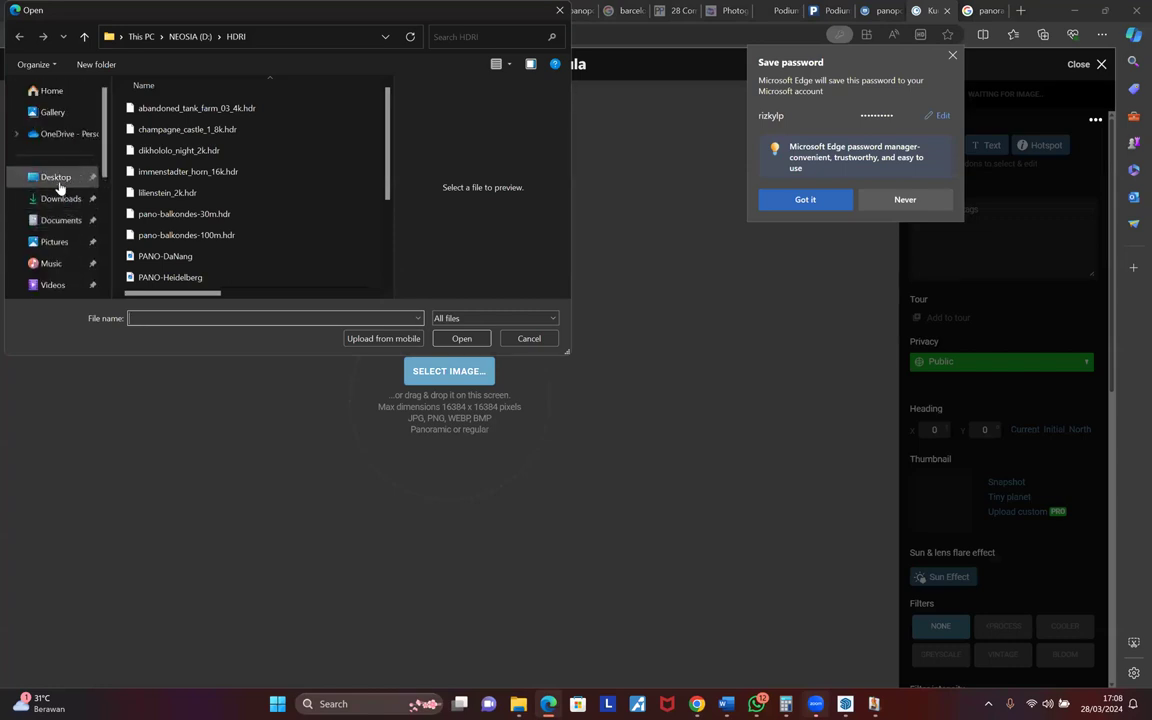
{"action": "left_click", "coordinate": [58, 177]}
{"action": "scroll", "coordinate": [329, 202], "scroll_direction": "down", "scroll_amount": 3}
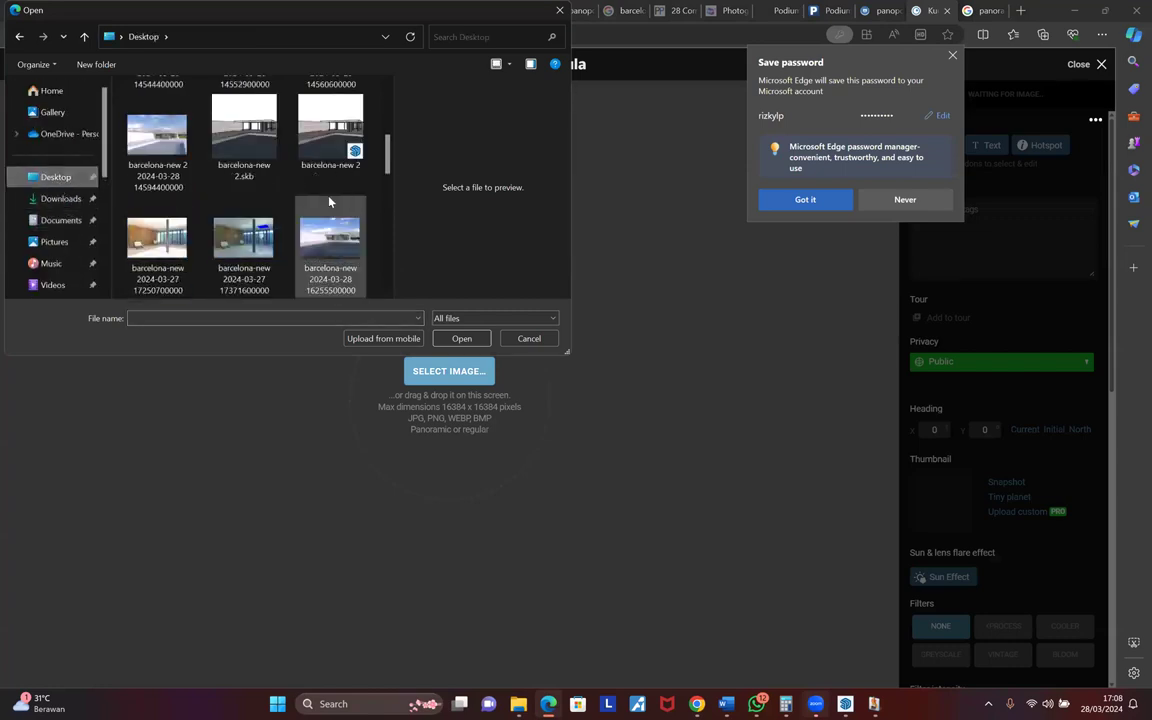
{"action": "scroll", "coordinate": [329, 202], "scroll_direction": "down", "scroll_amount": 2}
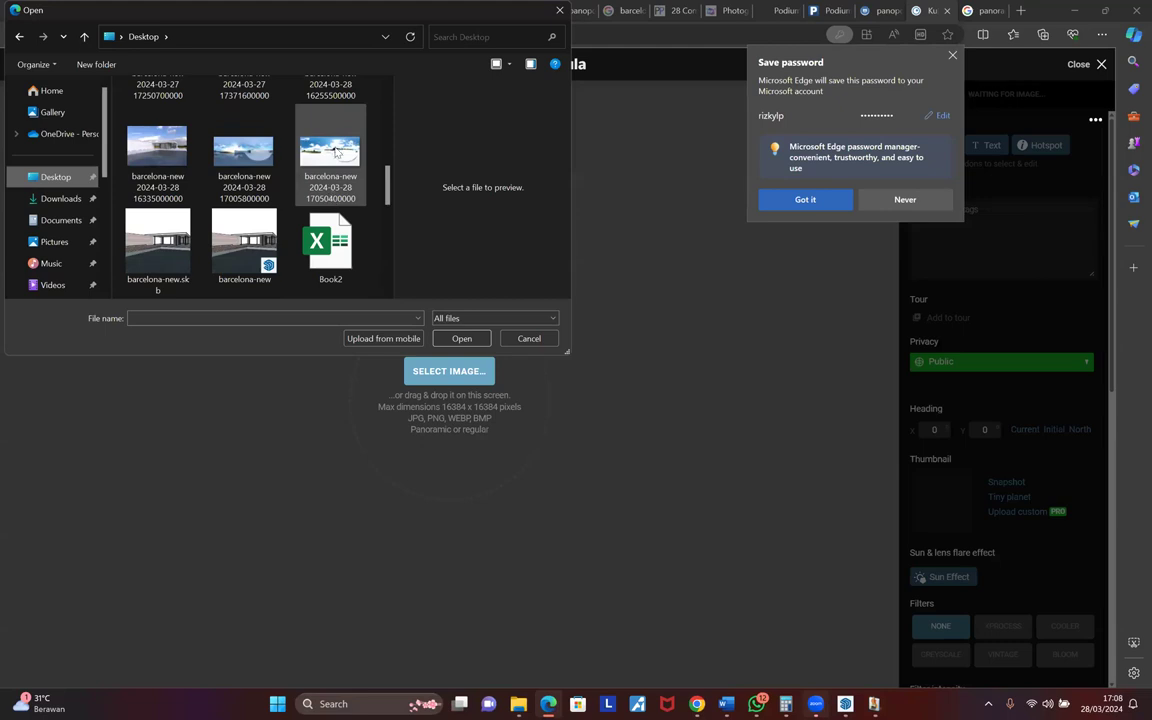
{"action": "left_click", "coordinate": [345, 167]}
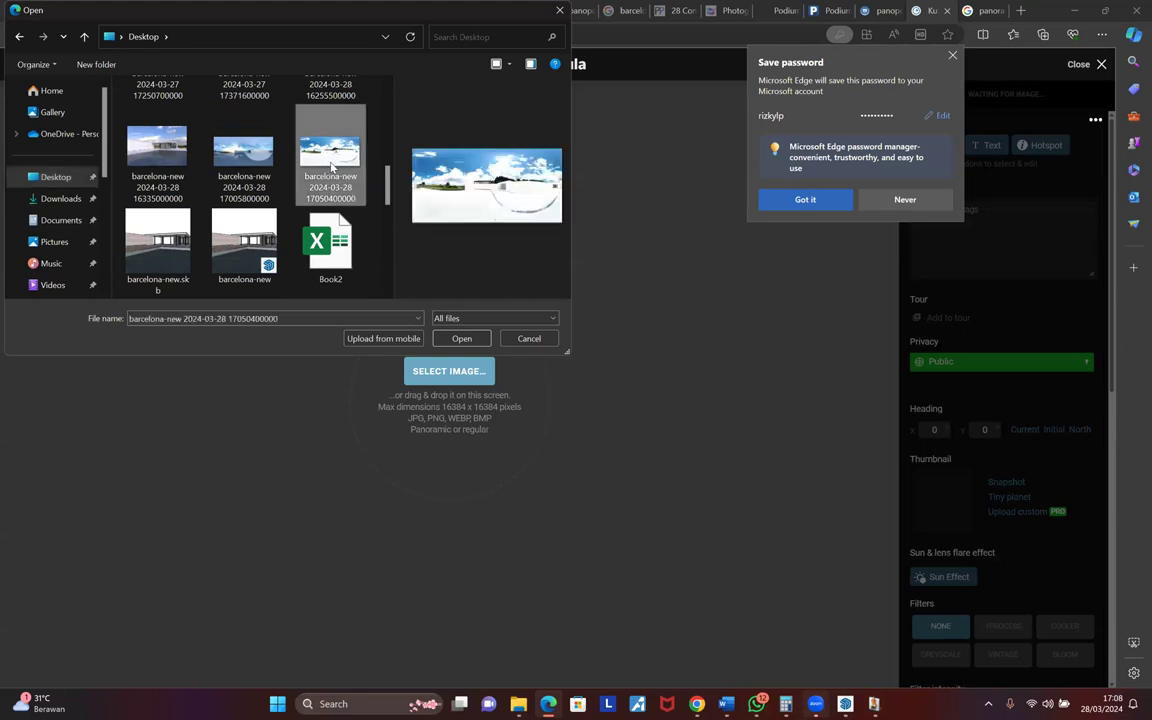
{"action": "left_click", "coordinate": [265, 171]}
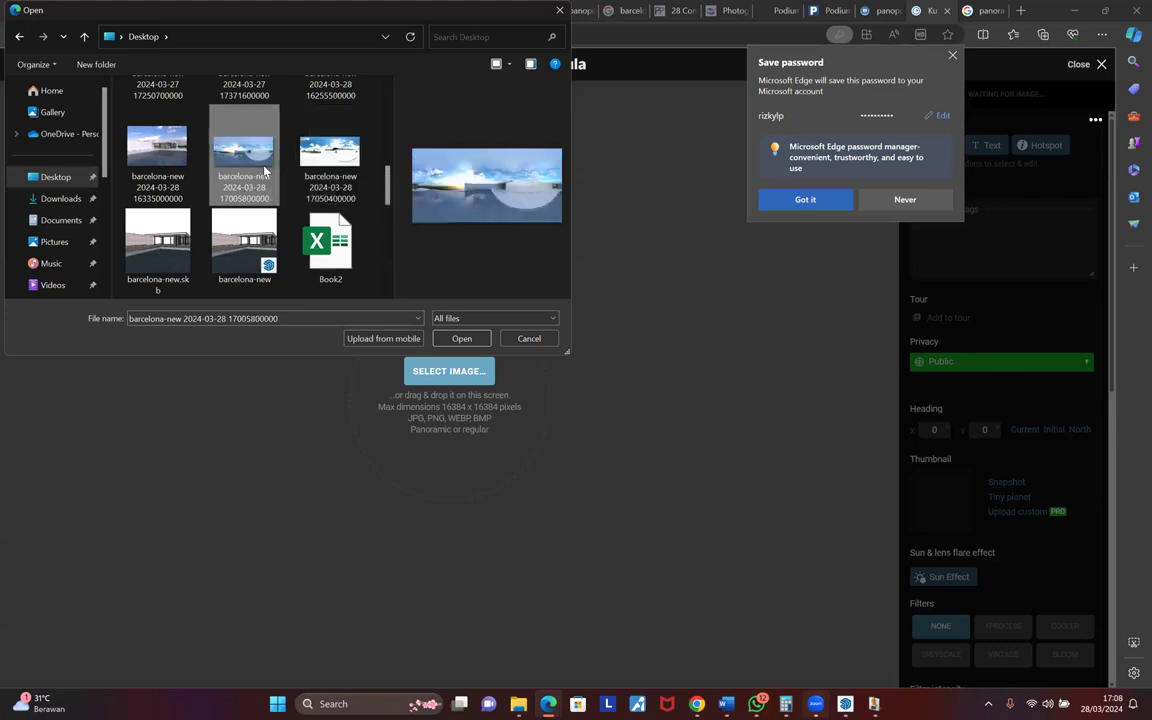
- Check the finished panorama in Podium's rendering queue, then open the chosen file for upload
{"action": "left_click", "coordinate": [876, 704]}
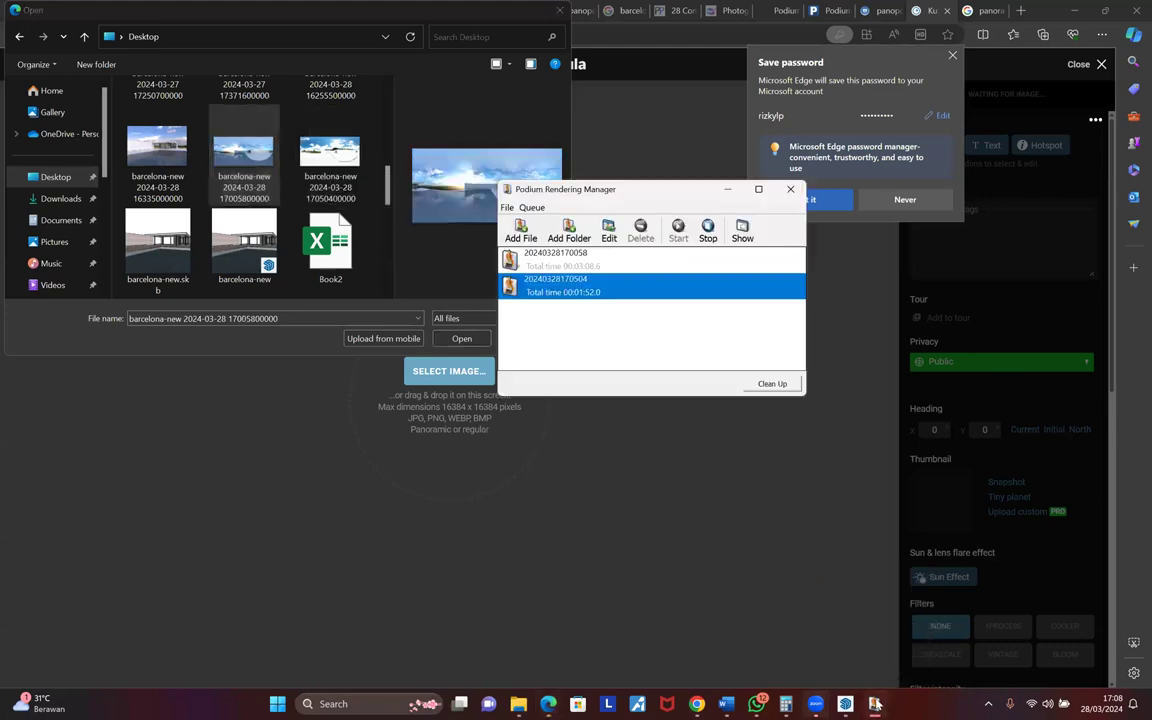
{"action": "double_click", "coordinate": [732, 291]}
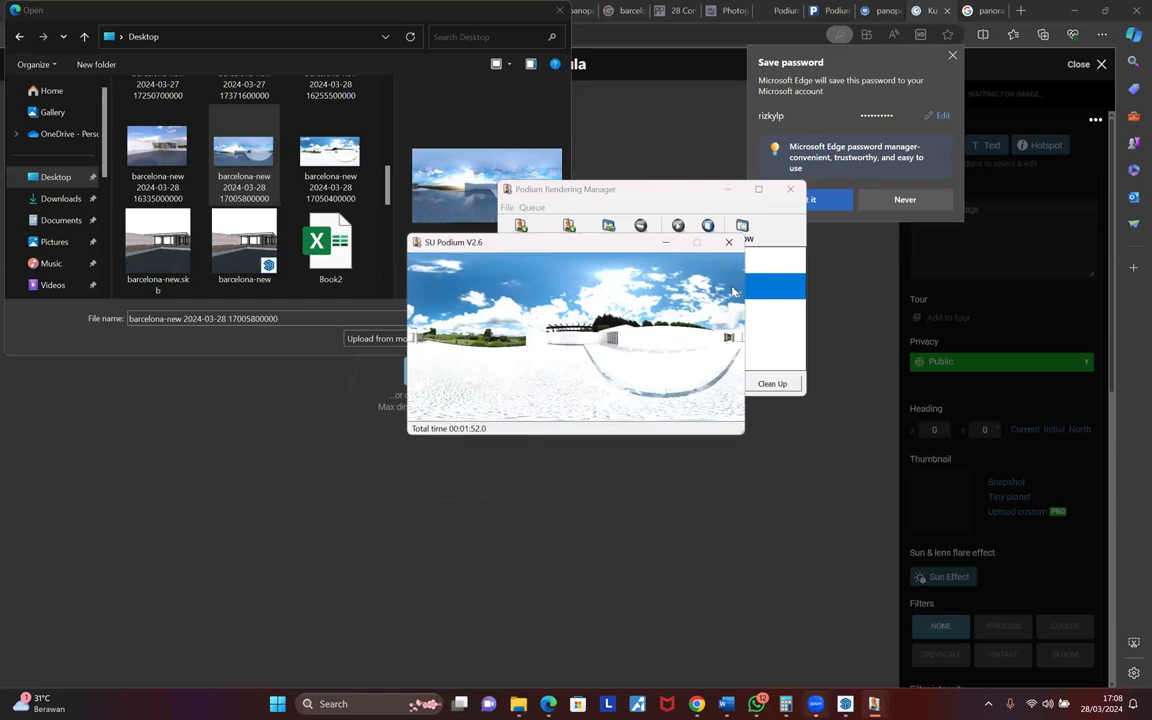
{"action": "left_click", "coordinate": [729, 242]}
{"action": "left_click", "coordinate": [244, 160]}
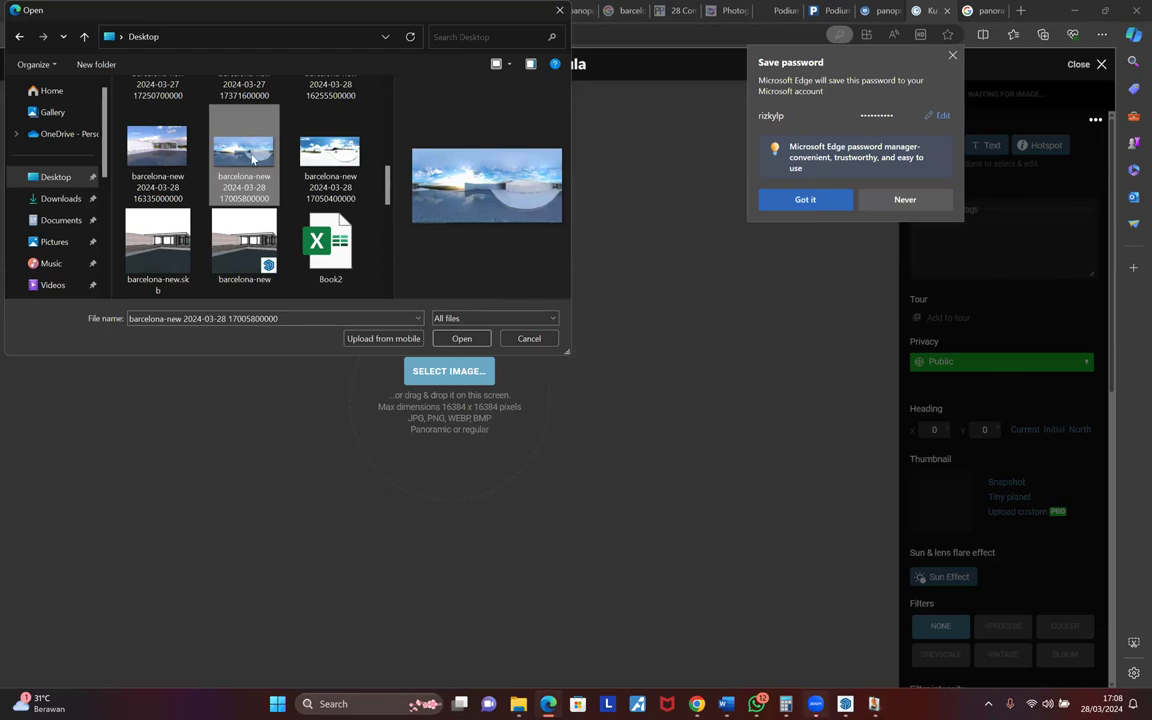
{"action": "left_click", "coordinate": [459, 338]}
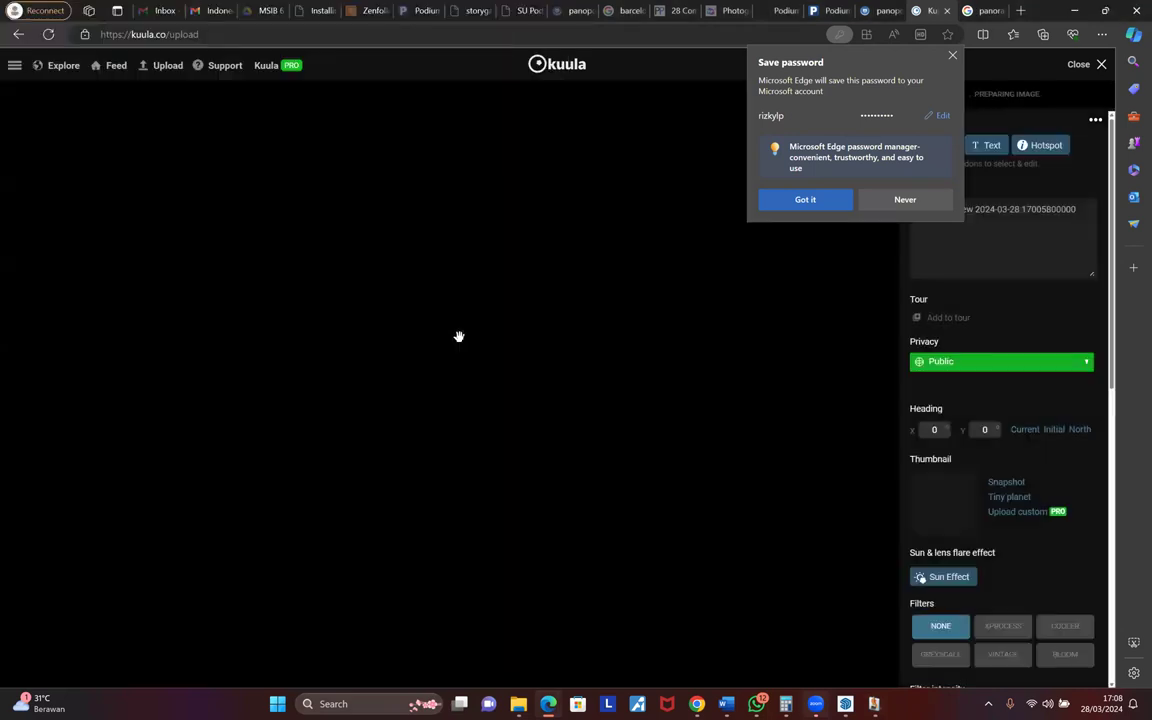
- Look around the uploaded Barcelona panorama toward the floor, the grey wall, and the house and sky
{"action": "left_click_drag", "start_coordinate": [141, 537], "coordinate": [443, 526]}
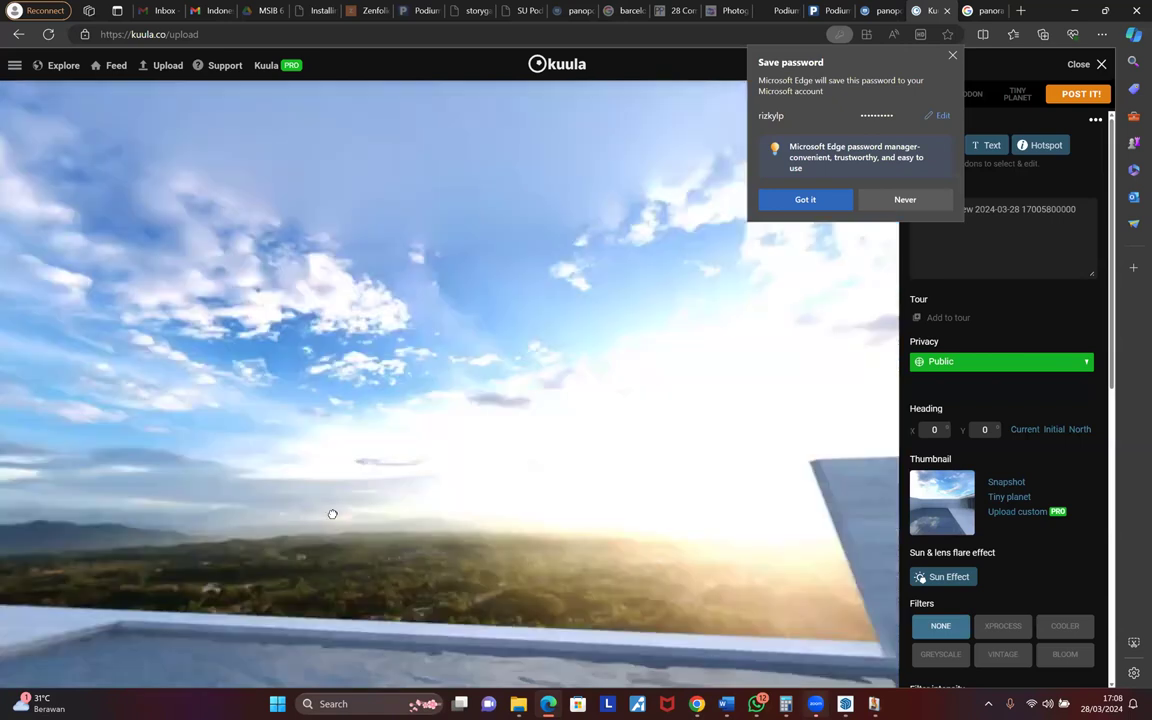
{"action": "left_click_drag", "start_coordinate": [662, 473], "coordinate": [293, 578]}
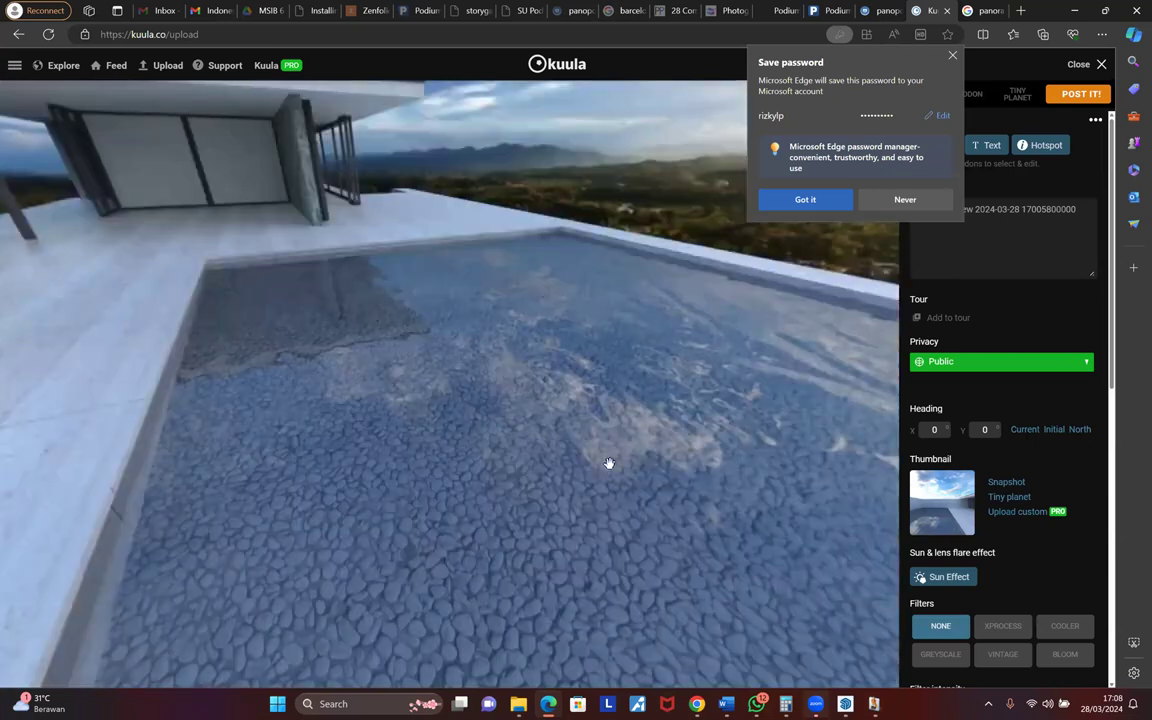
{"action": "left_click_drag", "start_coordinate": [394, 361], "coordinate": [624, 444]}
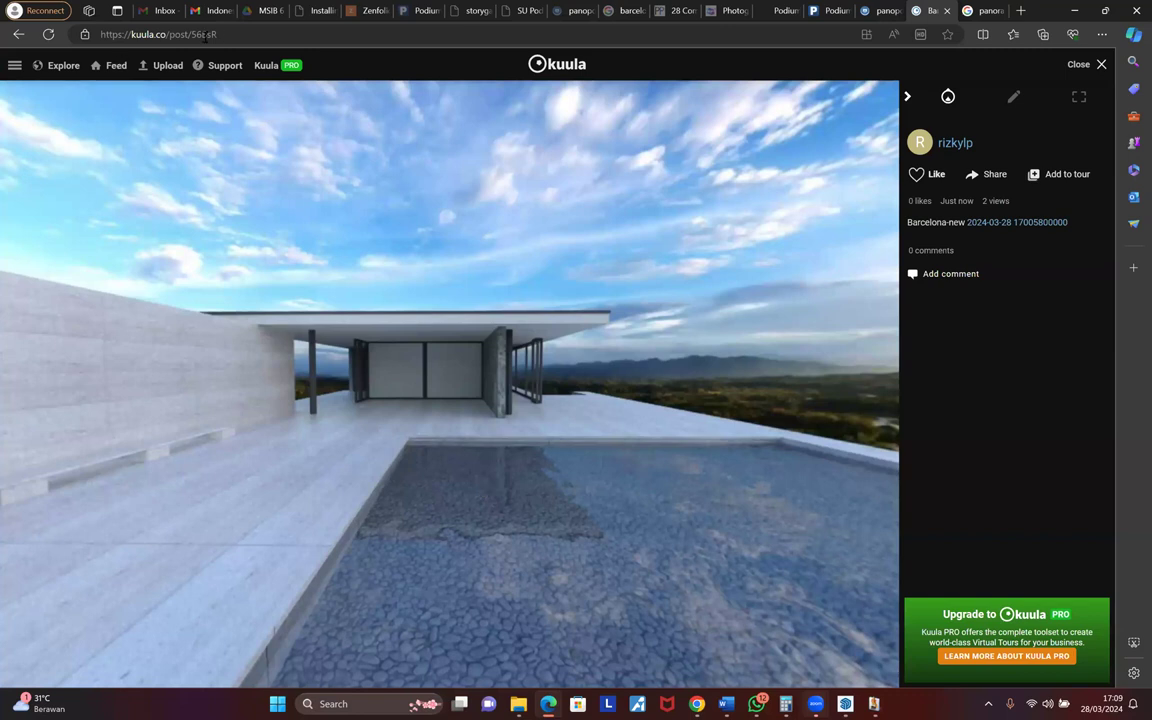
{"action": "left_click_drag", "start_coordinate": [500, 435], "coordinate": [480, 434]}
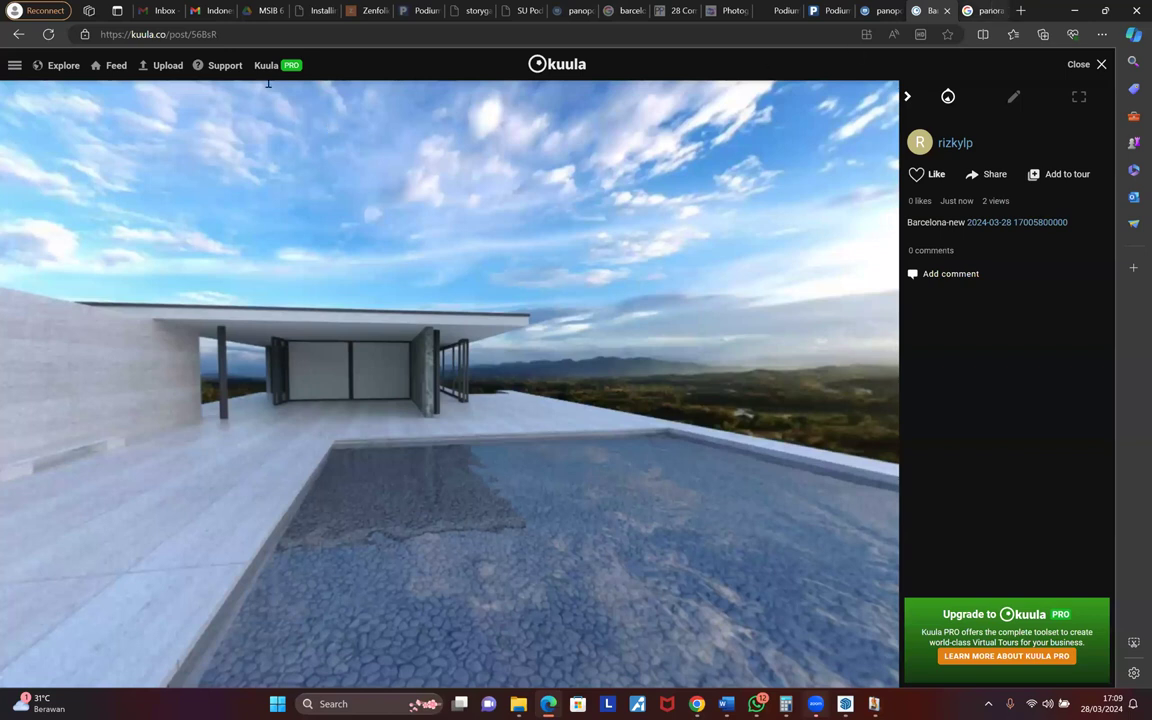
{"action": "key", "text": "ctrl+Tab"}
- Rewrite the Google query as 'hosting 360' and run the search
{"action": "double_click", "coordinate": [172, 80]}
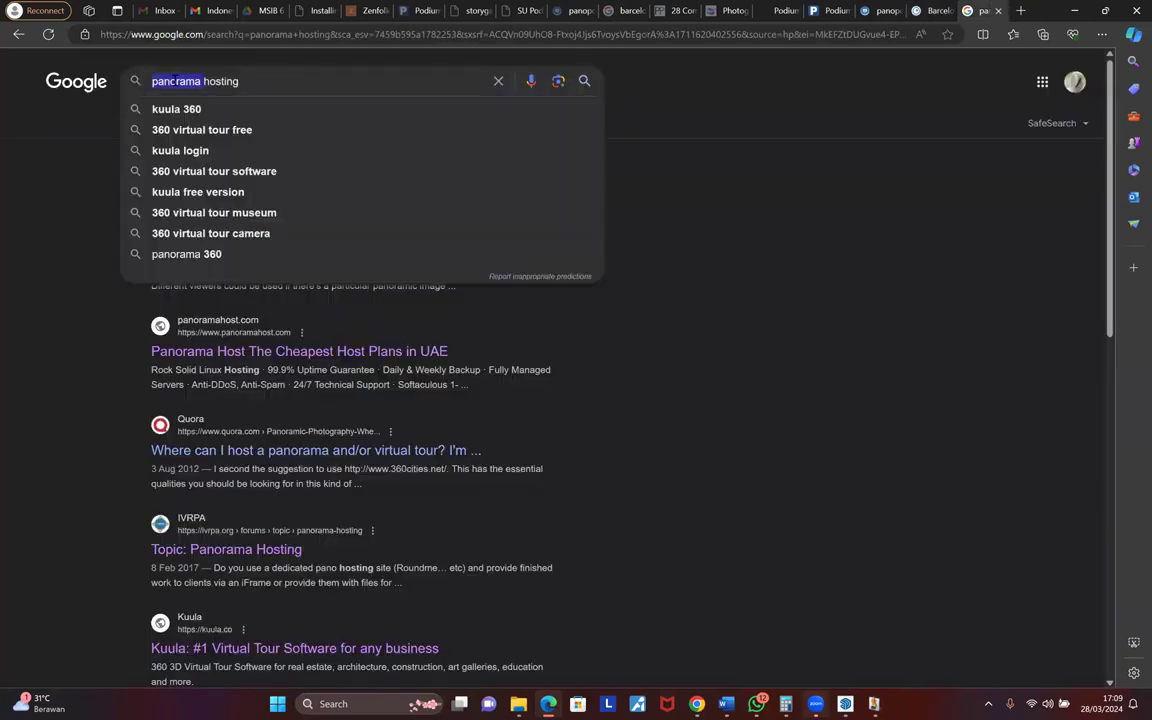
{"action": "type", "text": "360"}
{"action": "key", "text": "ctrl+a"}
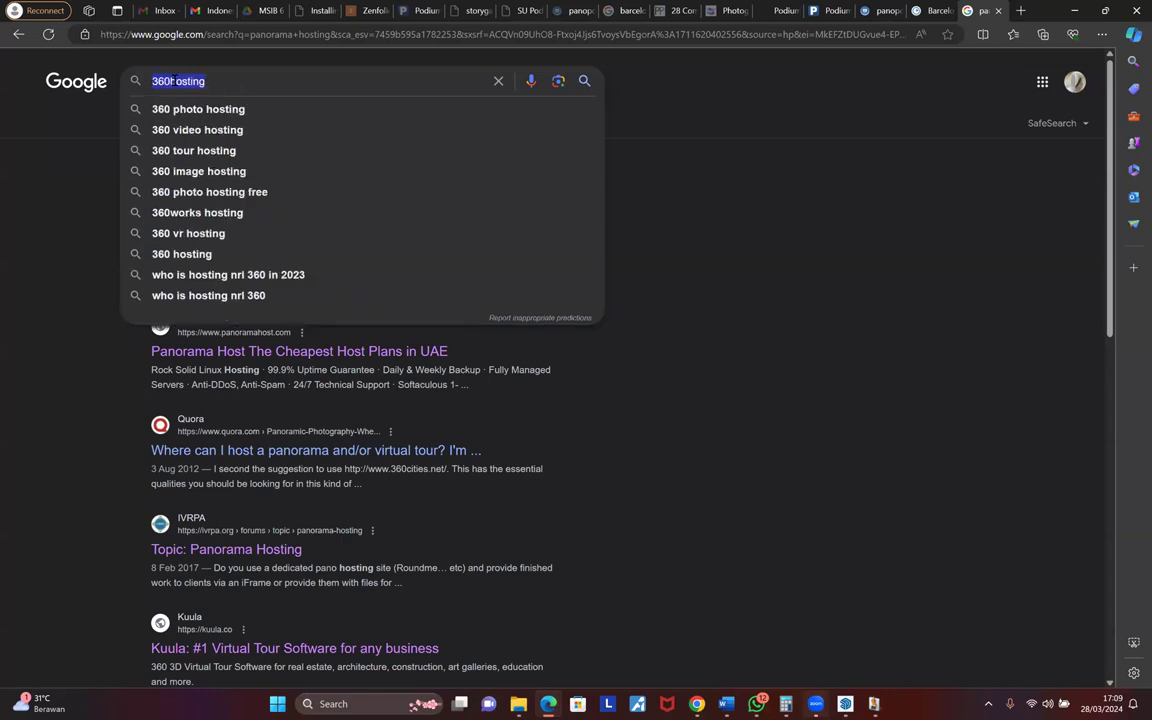
{"action": "type", "text": "hosting 360"}
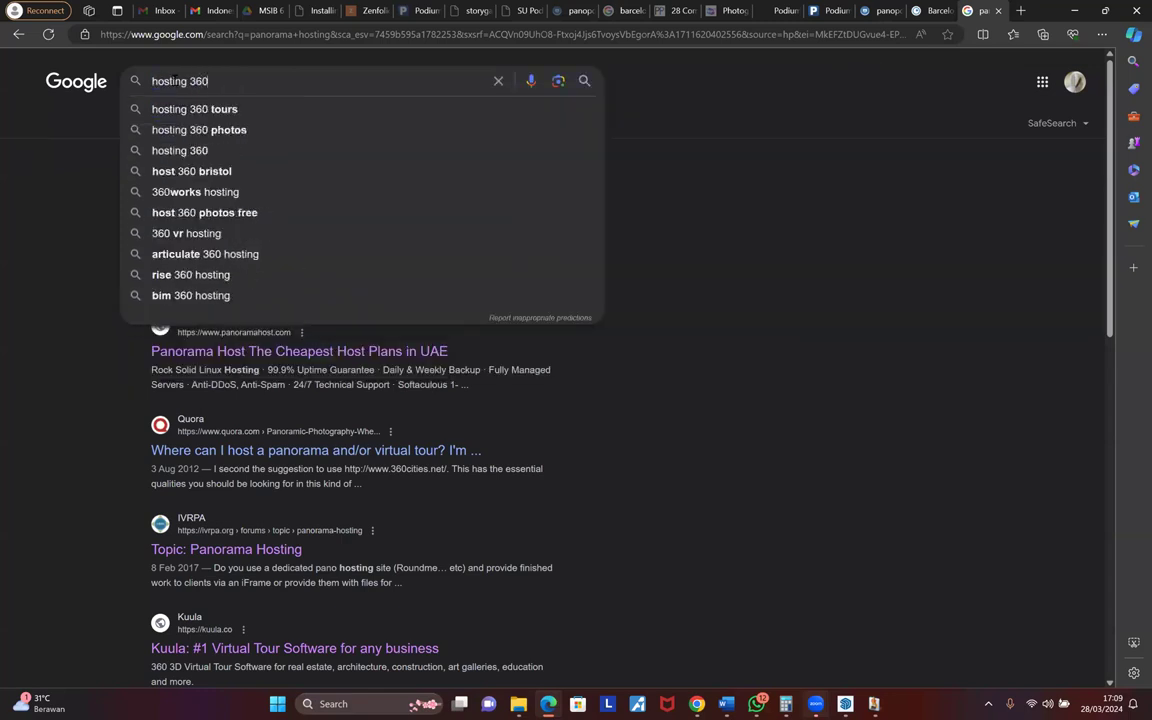
{"action": "key", "text": "Return"}
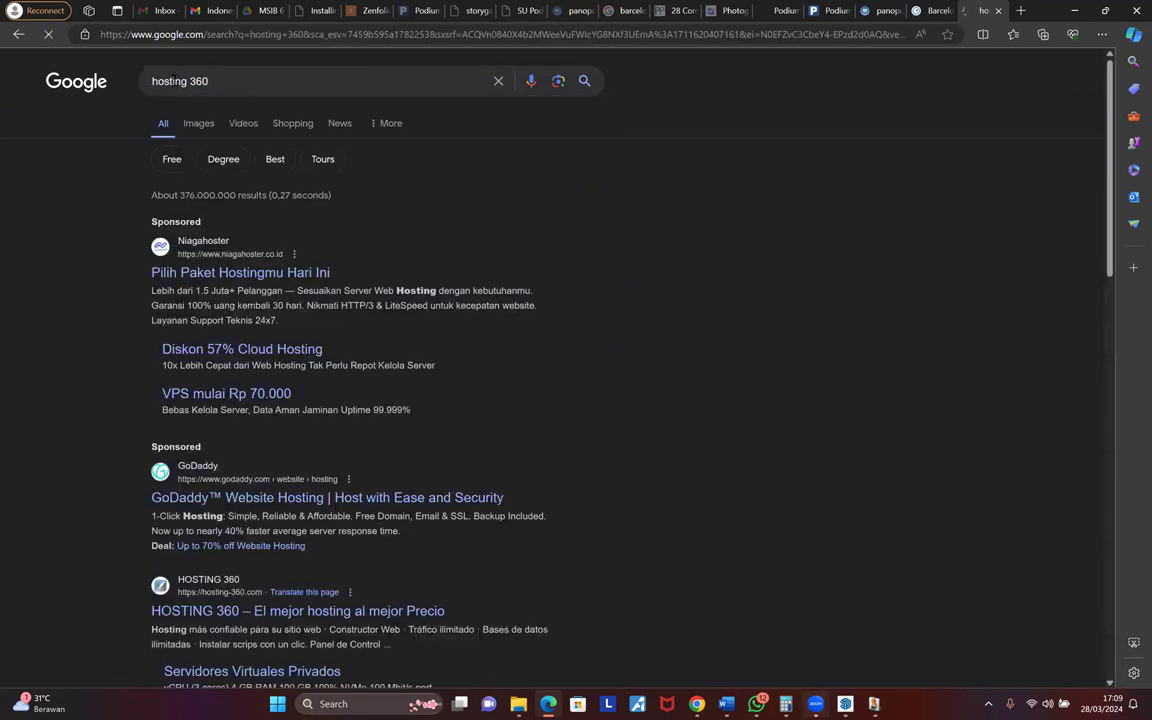
- Close the hosting search tab and go to metareal.com
{"action": "left_click", "coordinate": [997, 10]}
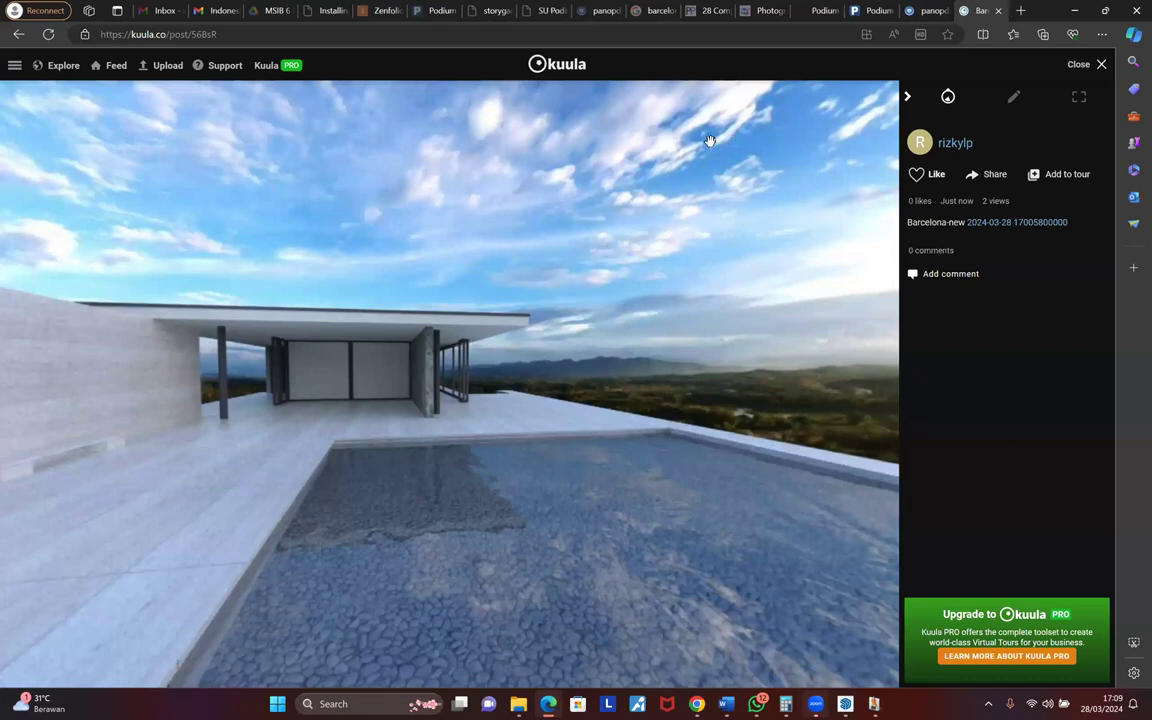
{"action": "left_click", "coordinate": [671, 36]}
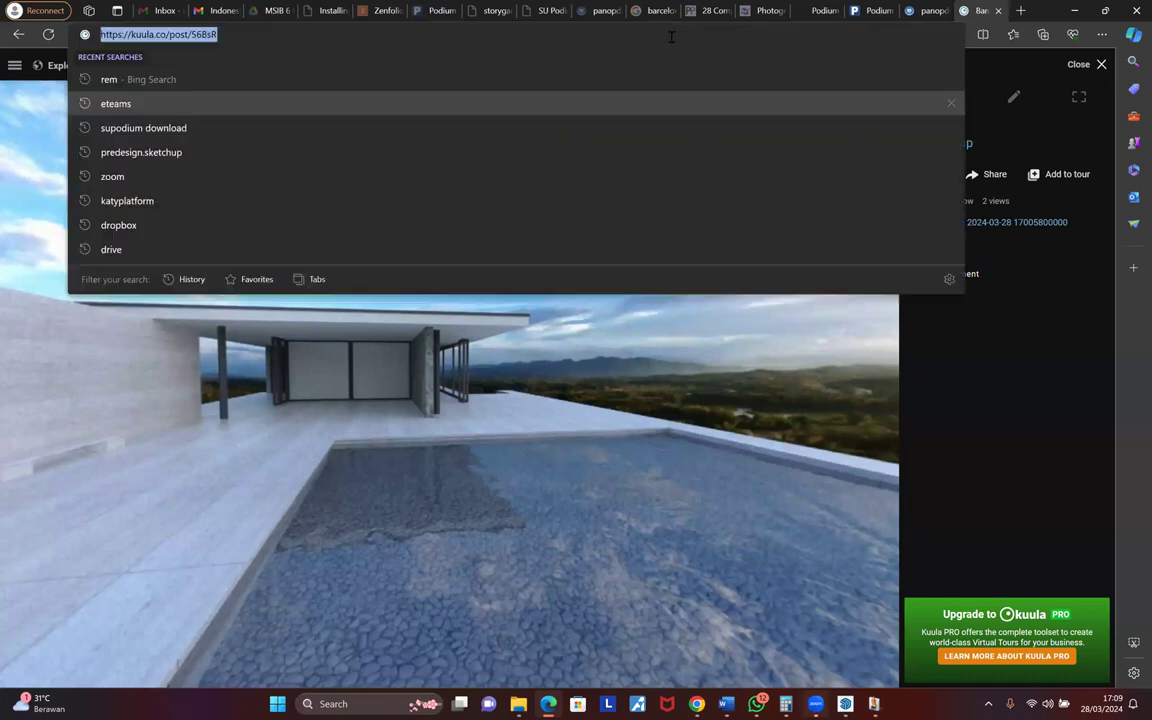
{"action": "type", "text": "metare"}
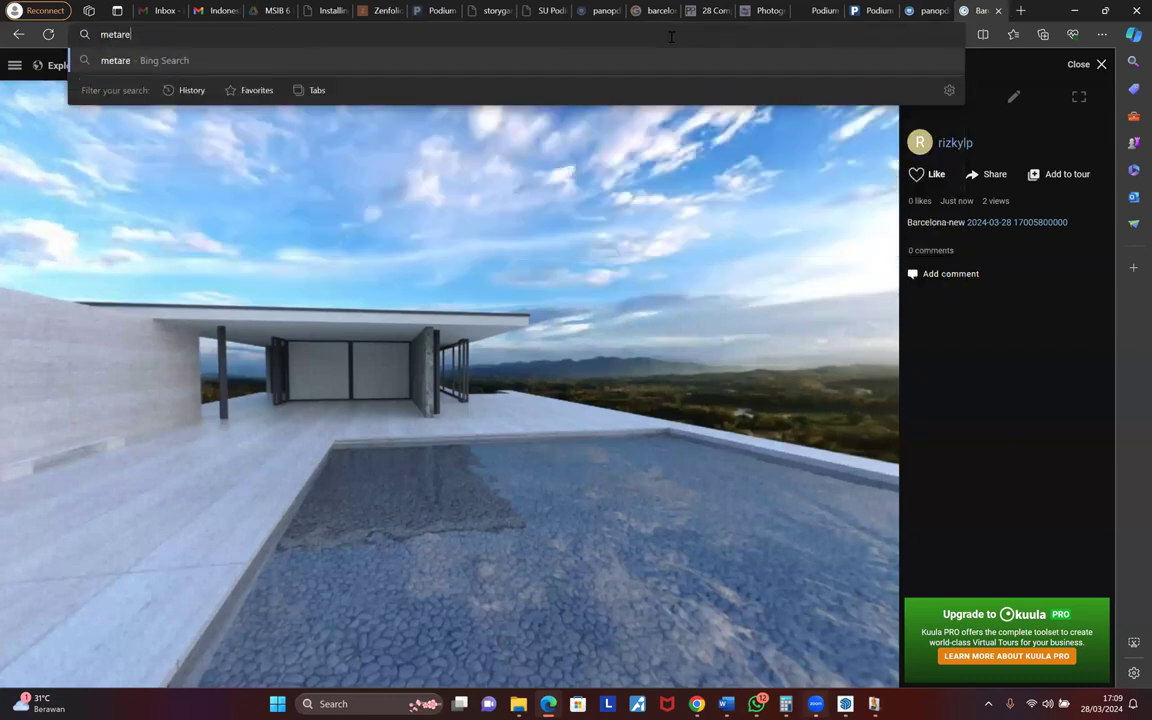
{"action": "type", "text": "al.com"}
{"action": "key", "text": "Return"}
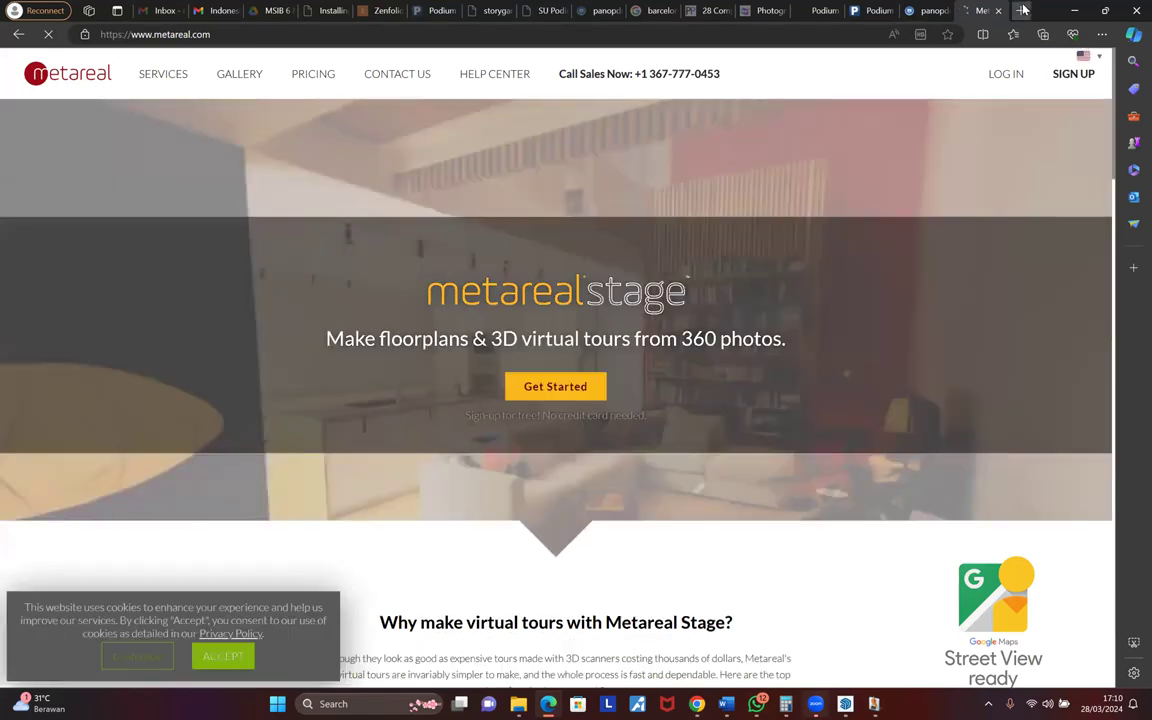
- Load kuula.co in a new tab and bring up its upload options
{"action": "left_click", "coordinate": [1021, 10]}
{"action": "type", "text": "k"}
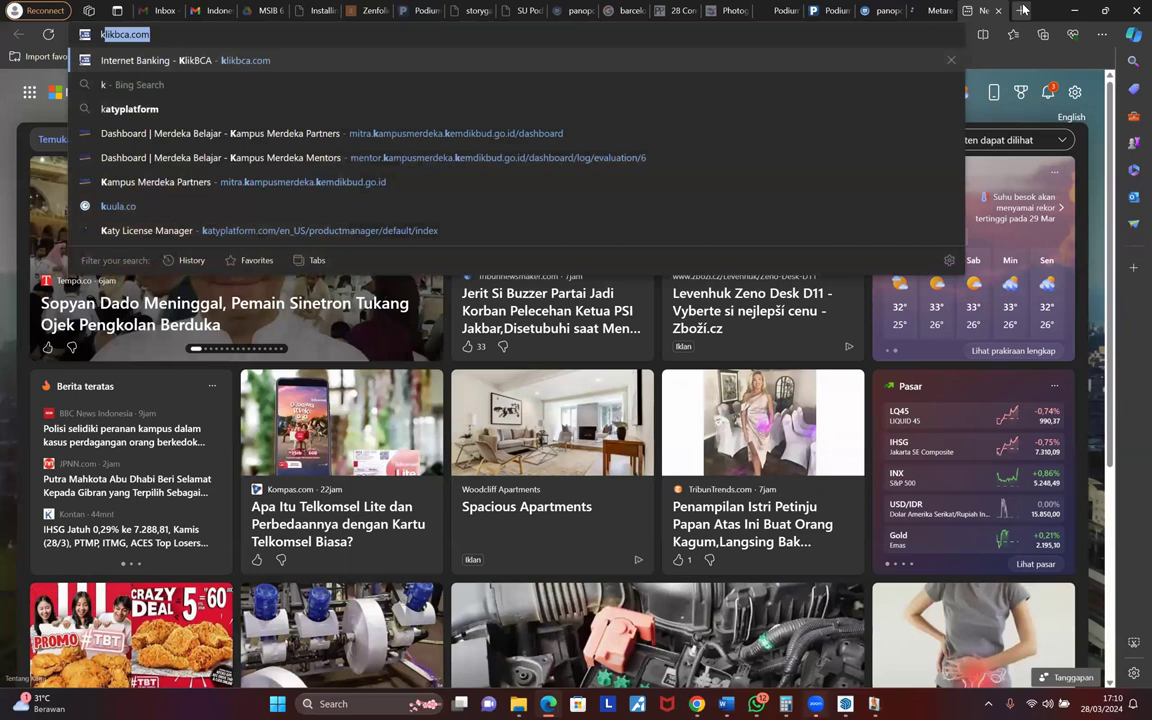
{"action": "type", "text": "u"}
{"action": "key", "text": "Return"}
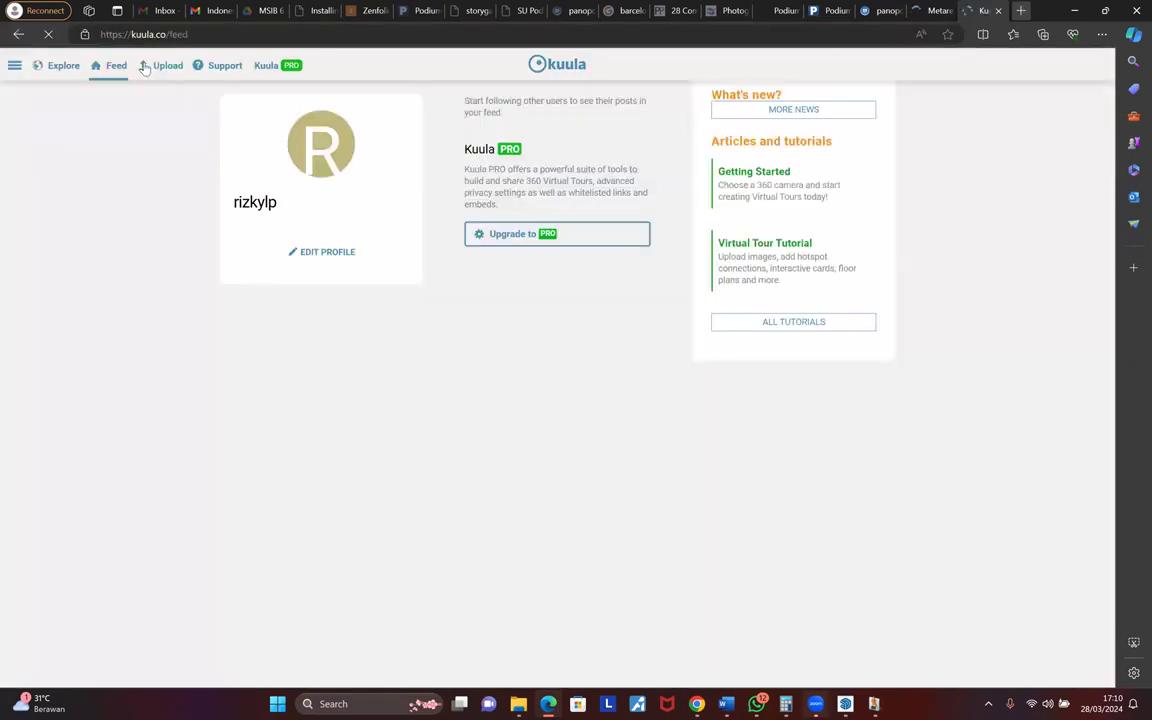
{"action": "left_click", "coordinate": [145, 67]}
- Check the Podium preset-comparison and Podium Browser tabs, return to panopdm, then bring up the Podium Rendering Manager
{"action": "left_click", "coordinate": [160, 93]}
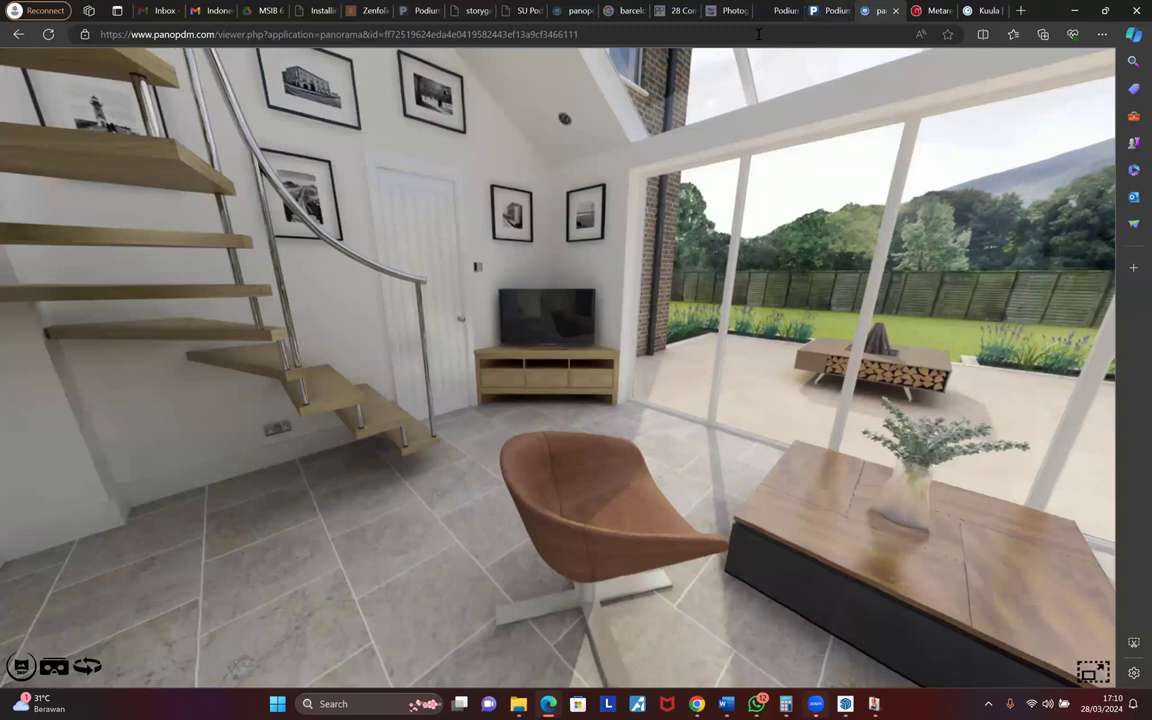
{"action": "left_click", "coordinate": [830, 12]}
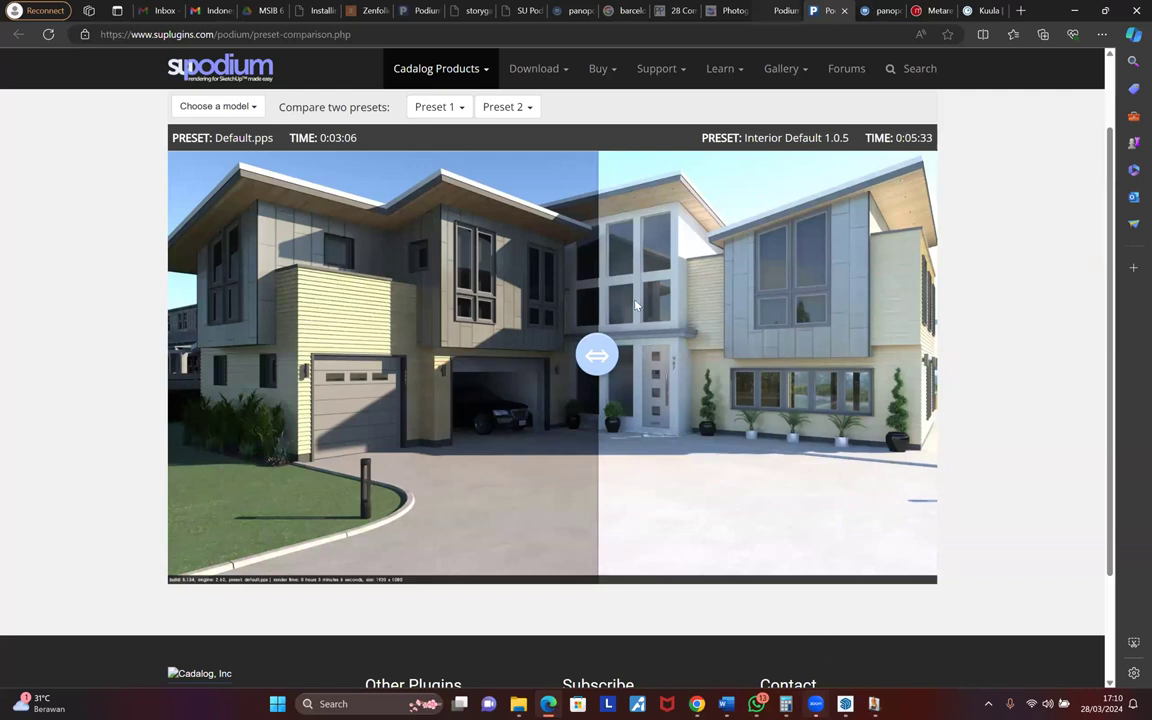
{"action": "left_click", "coordinate": [781, 11]}
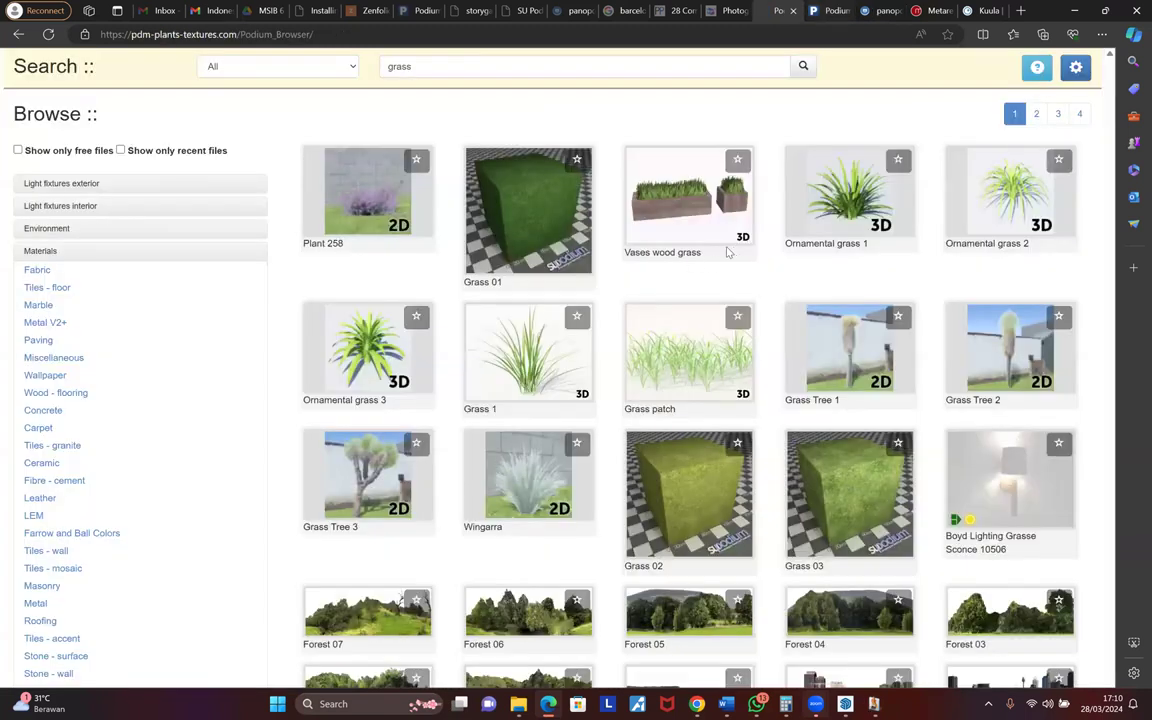
{"action": "key", "text": "ctrl+Tab"}
{"action": "key", "text": "ctrl+Tab"}
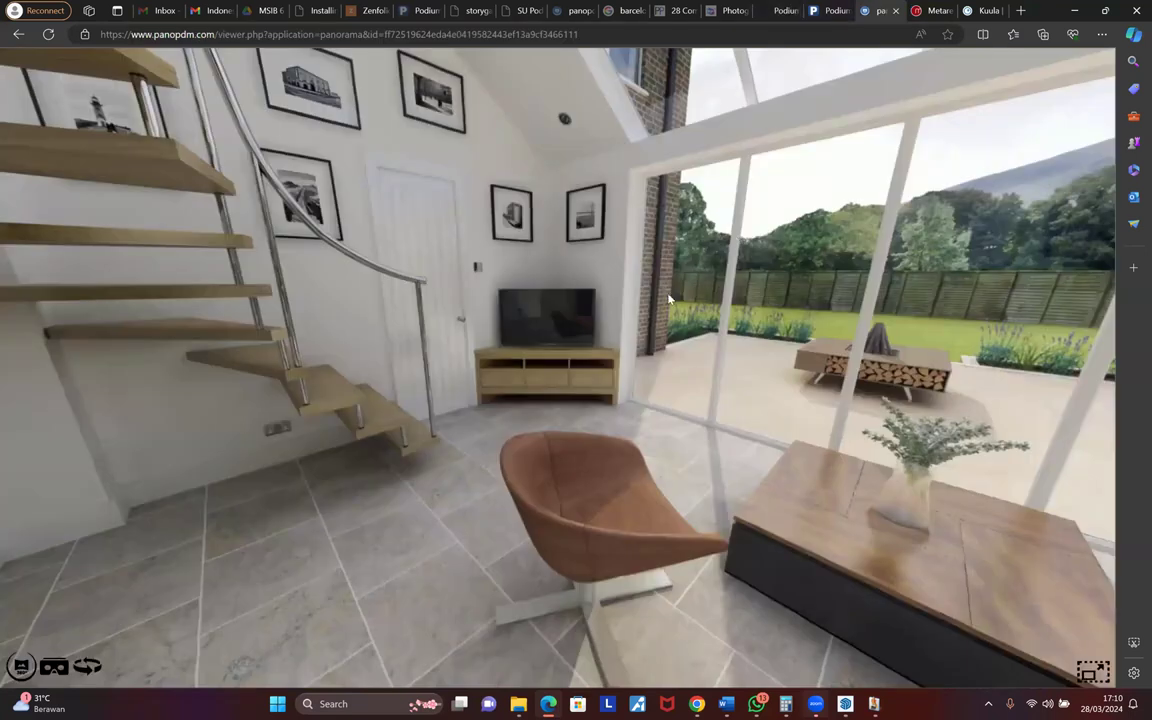
{"action": "key", "text": "alt+Tab"}
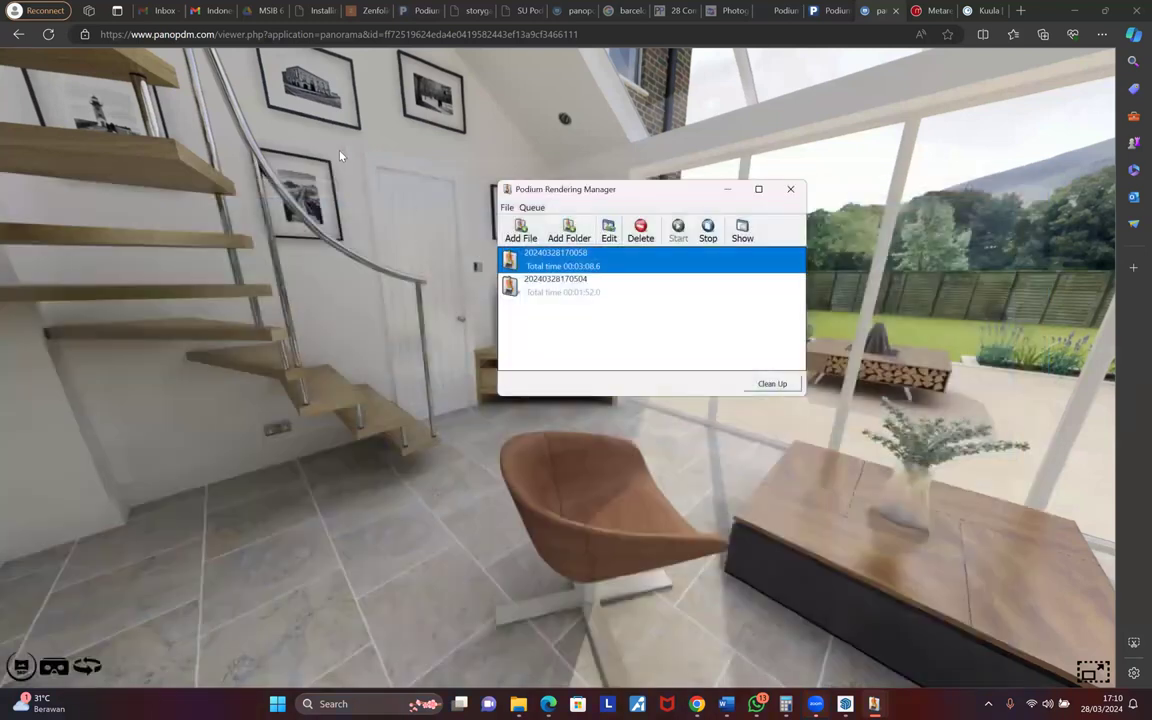
- Open the Barcelona render in Podium Image Editor, choose File > Panorama, and follow the panopdm.com registration link
{"action": "left_click", "coordinate": [174, 133]}
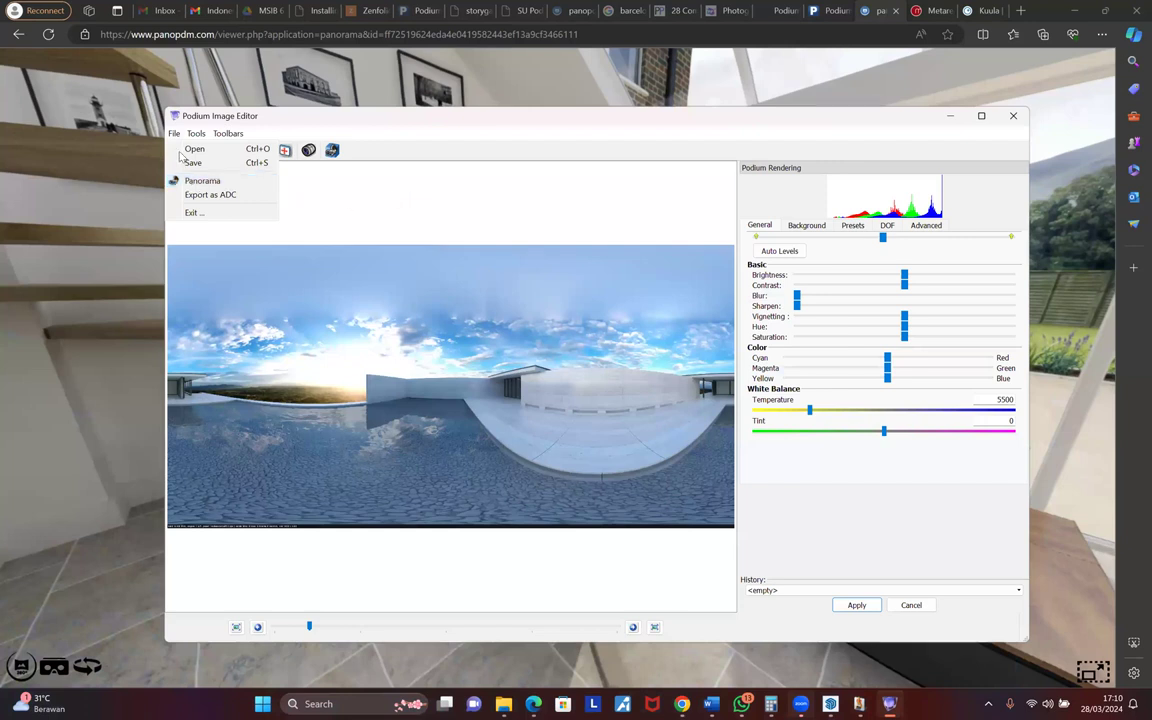
{"action": "left_click", "coordinate": [257, 340]}
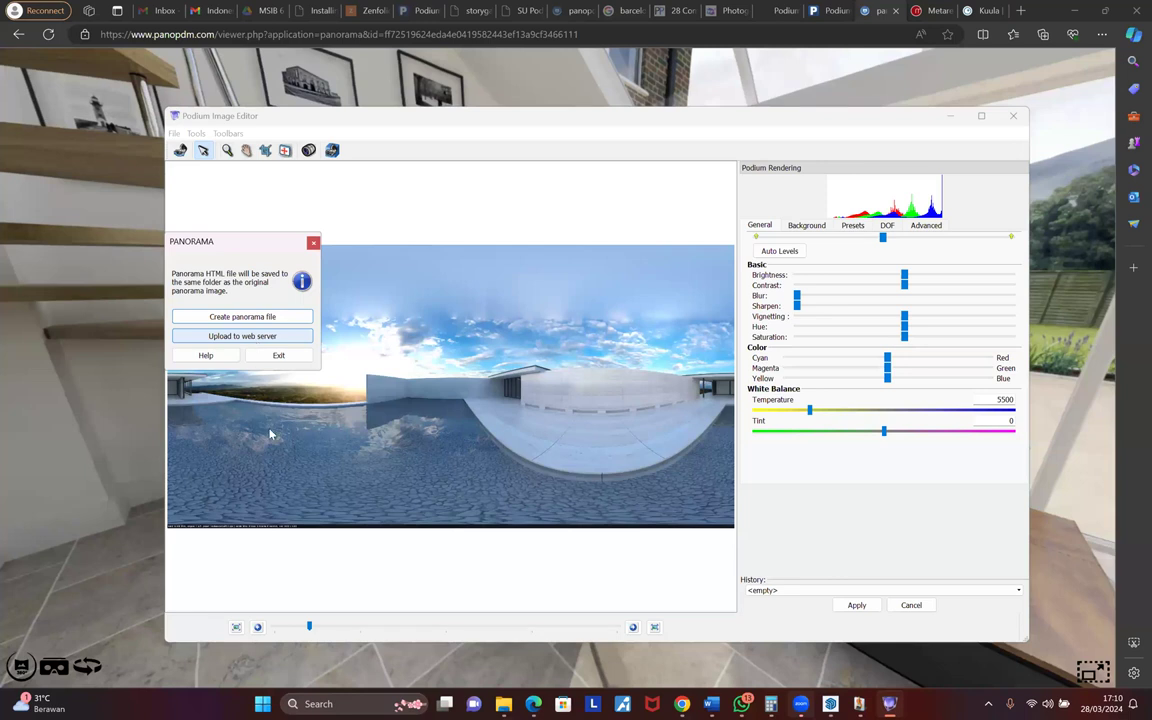
{"action": "left_click", "coordinate": [255, 320]}
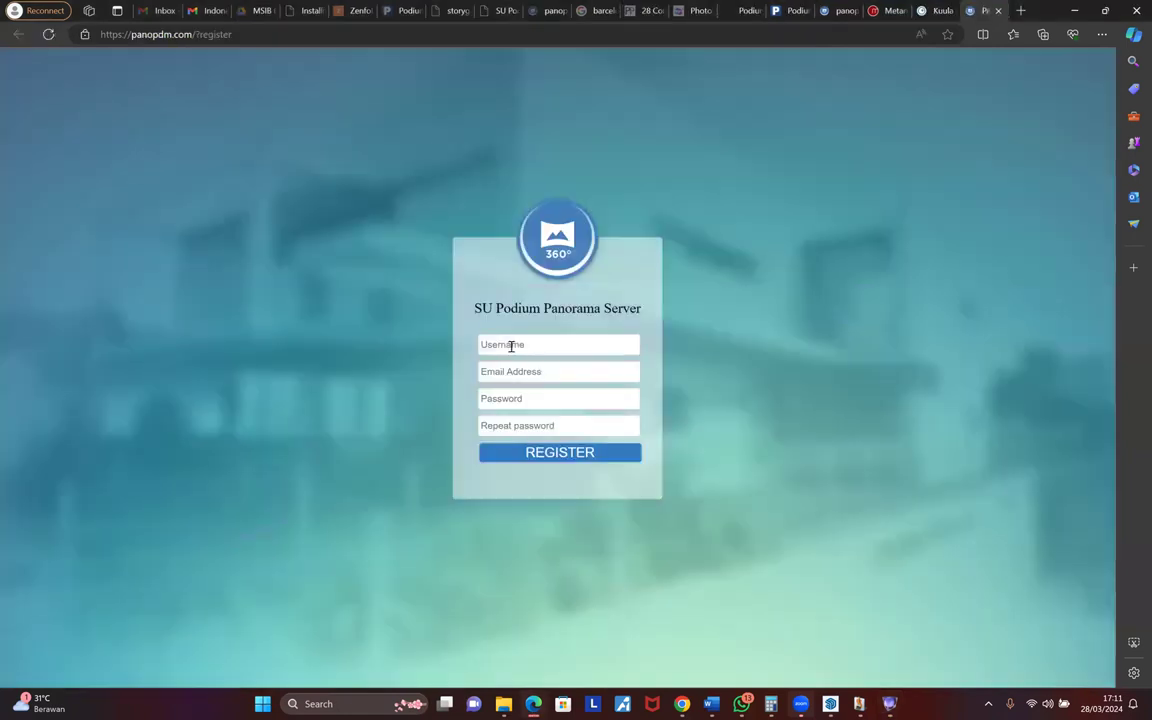
- Enter the account username and pick the saved e-mail address in the registration form
{"action": "left_click", "coordinate": [511, 346]}
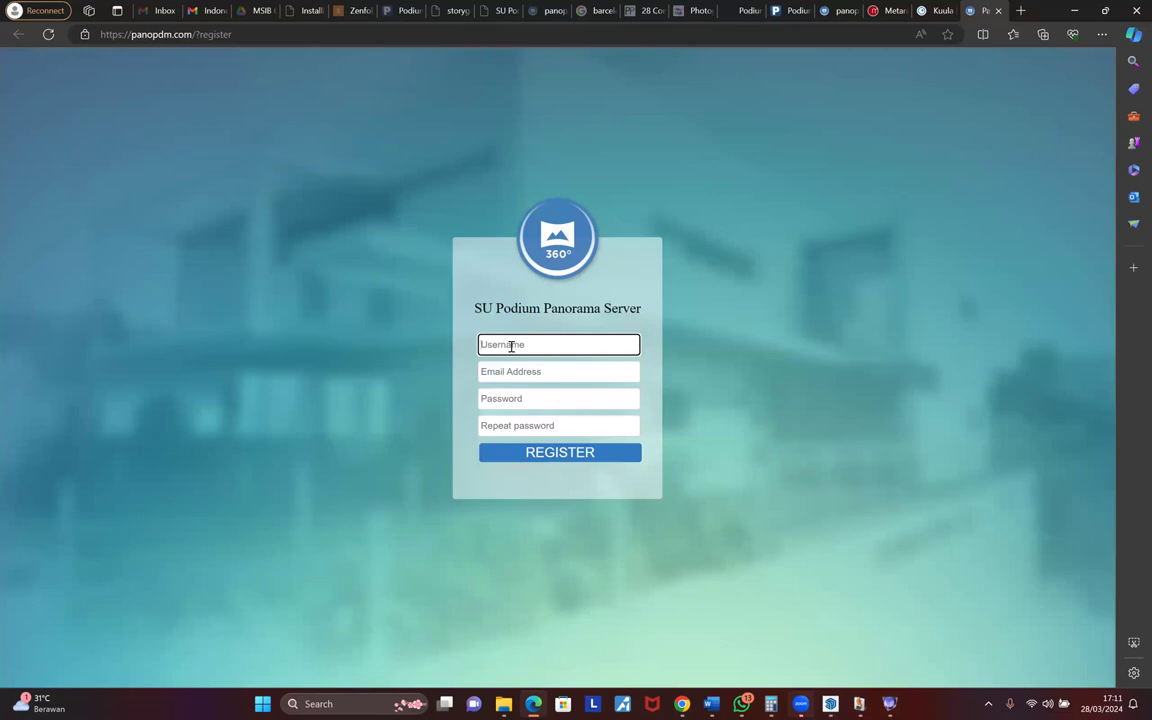
{"action": "type", "text": "rizkyneosia"}
{"action": "key", "text": "Return"}
{"action": "type", "text": "rizkyne"}
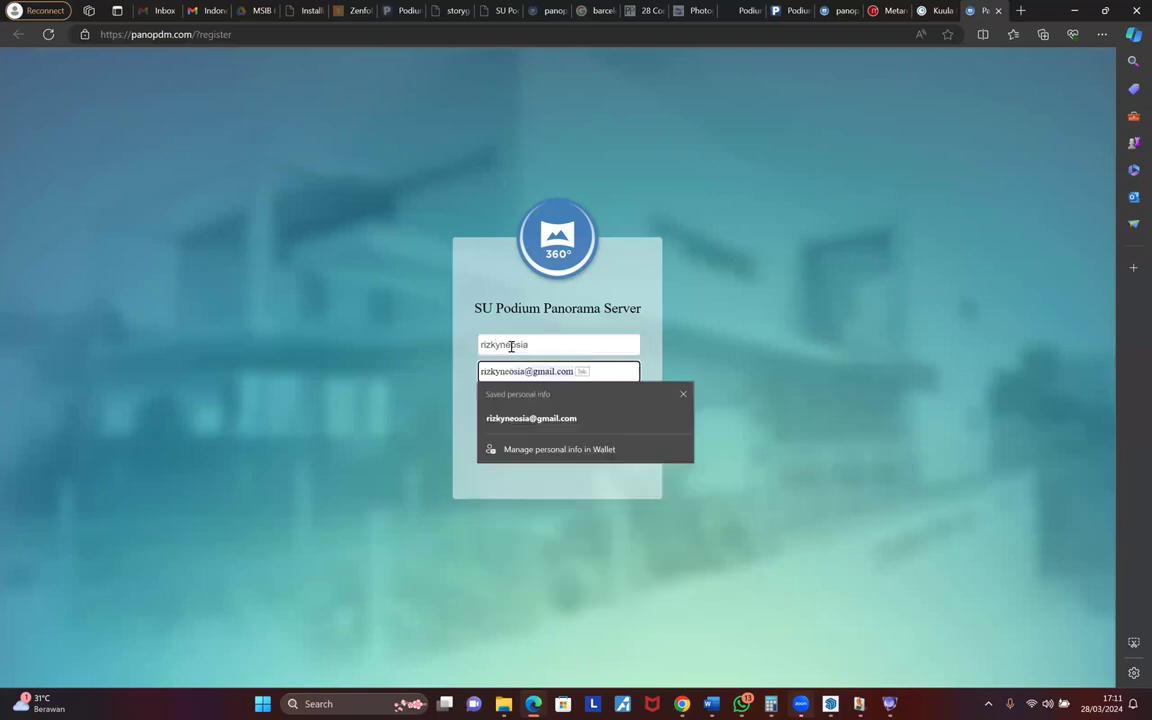
{"action": "left_click", "coordinate": [560, 418]}
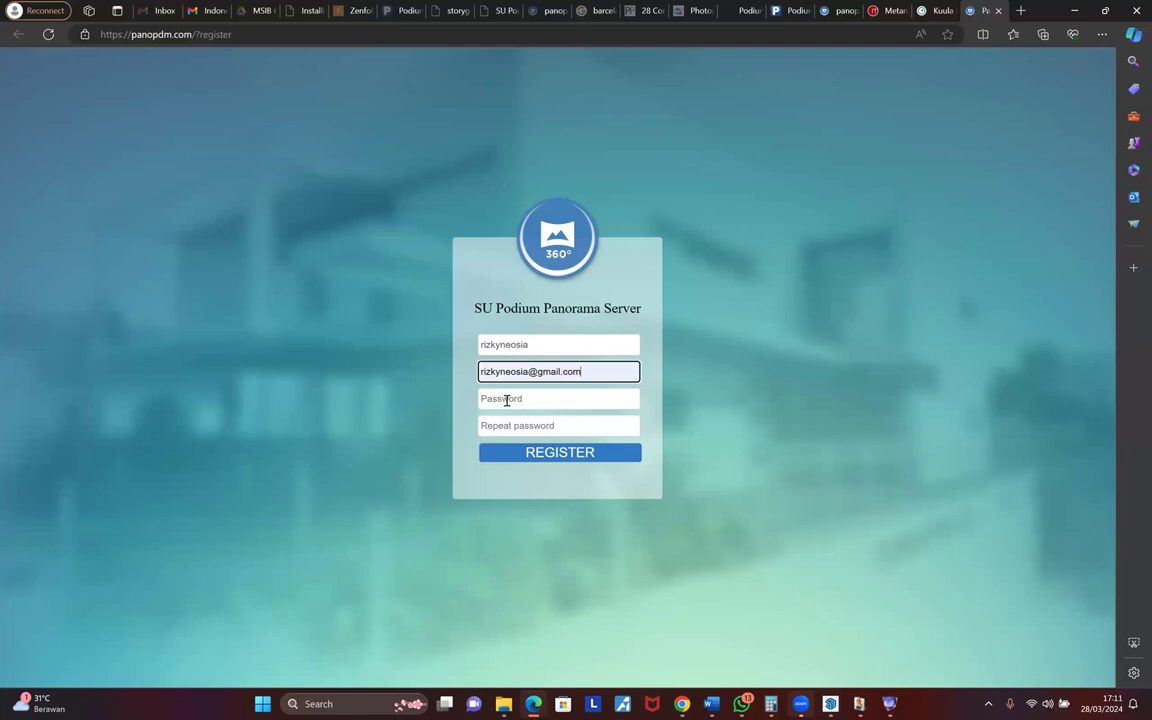
- Type and repeat the account password, submit the registration, and dismiss Edge's save-password offer
{"action": "left_click", "coordinate": [507, 400]}
{"action": "type", "text": "••••"}
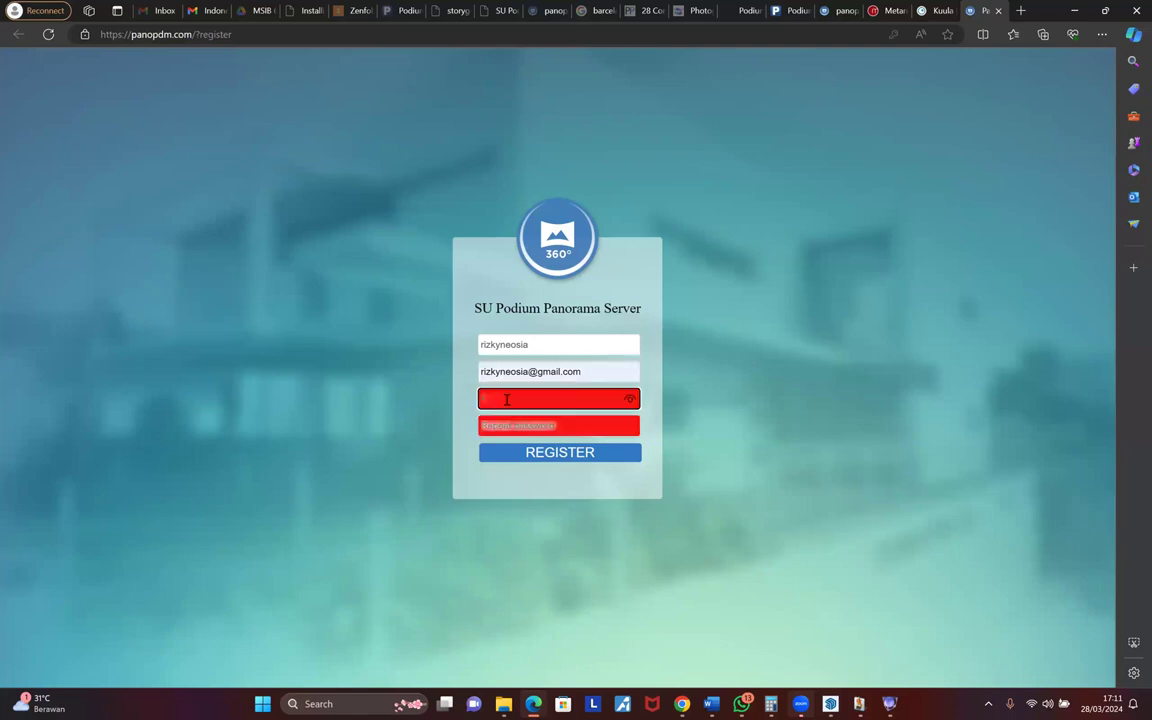
{"action": "type", "text": "•••"}
{"action": "key", "text": "BackSpace"}
{"action": "key", "text": "BackSpace"}
{"action": "key", "text": "BackSpace"}
{"action": "key", "text": "BackSpace"}
{"action": "key", "text": "BackSpace"}
{"action": "key", "text": "BackSpace"}
{"action": "key", "text": "BackSpace"}
{"action": "key", "text": "BackSpace"}
{"action": "key", "text": "BackSpace"}
{"action": "key", "text": "BackSpace"}
{"action": "type", "text": "••••"}
{"action": "key", "text": "Tab"}
{"action": "type", "text": "••••••"}
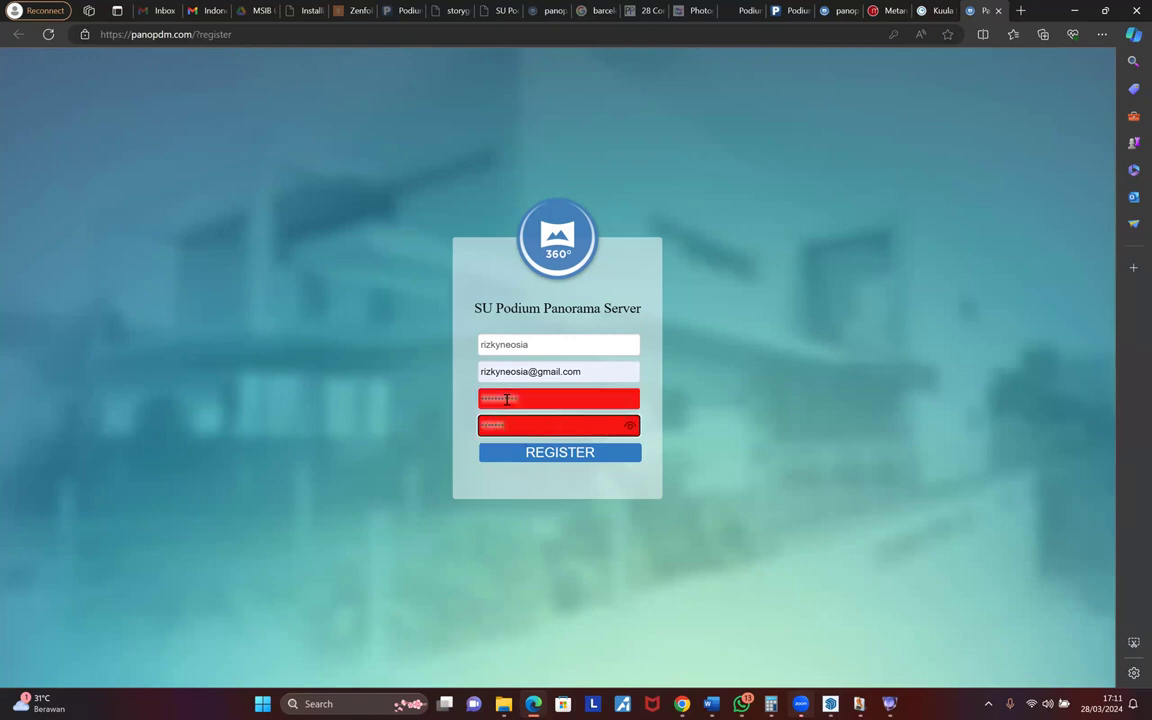
{"action": "type", "text": "•••••"}
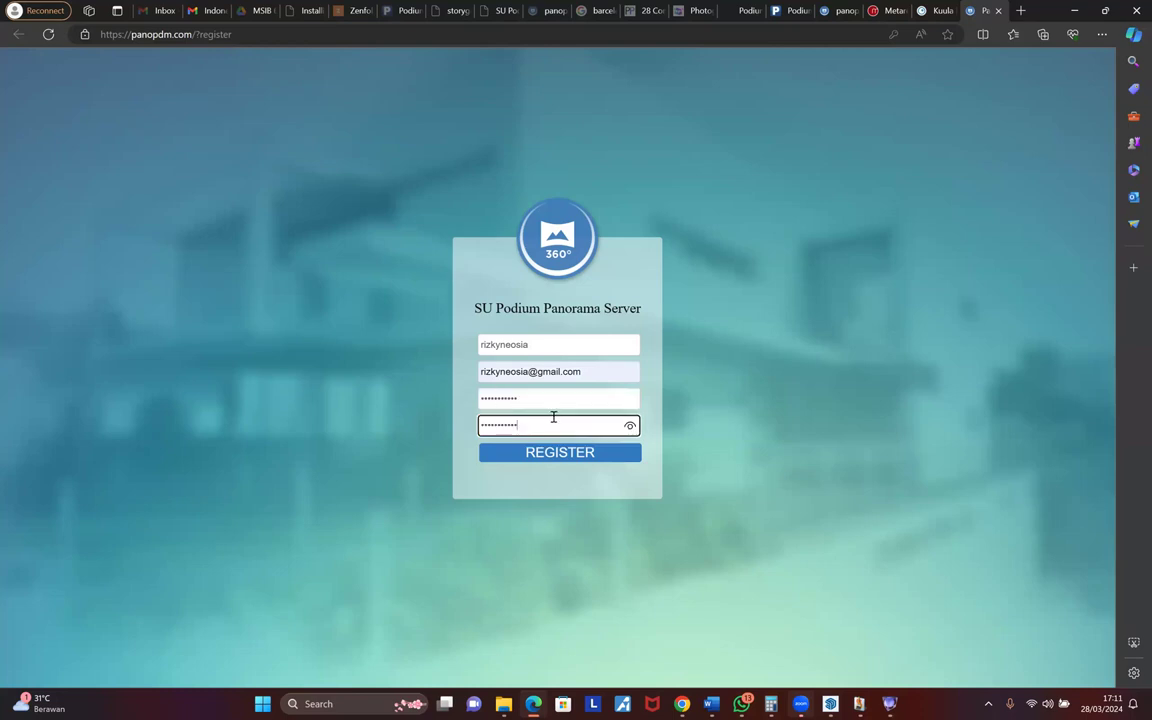
{"action": "left_click", "coordinate": [564, 454]}
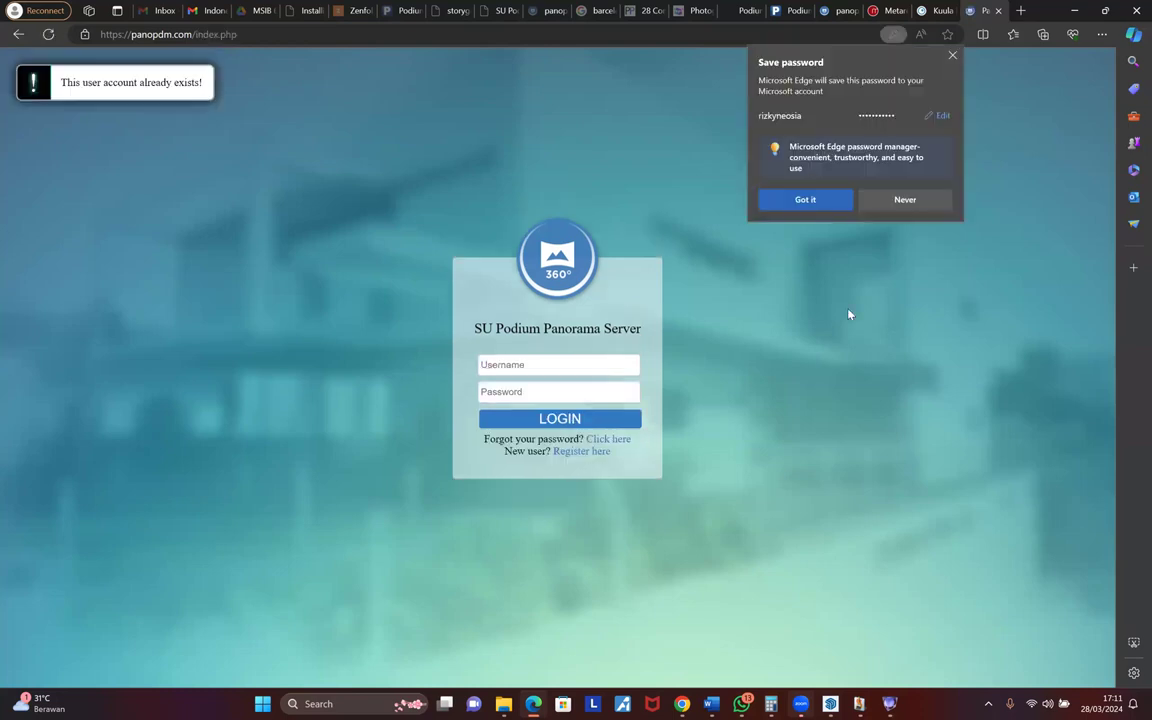
{"action": "left_click", "coordinate": [787, 205]}
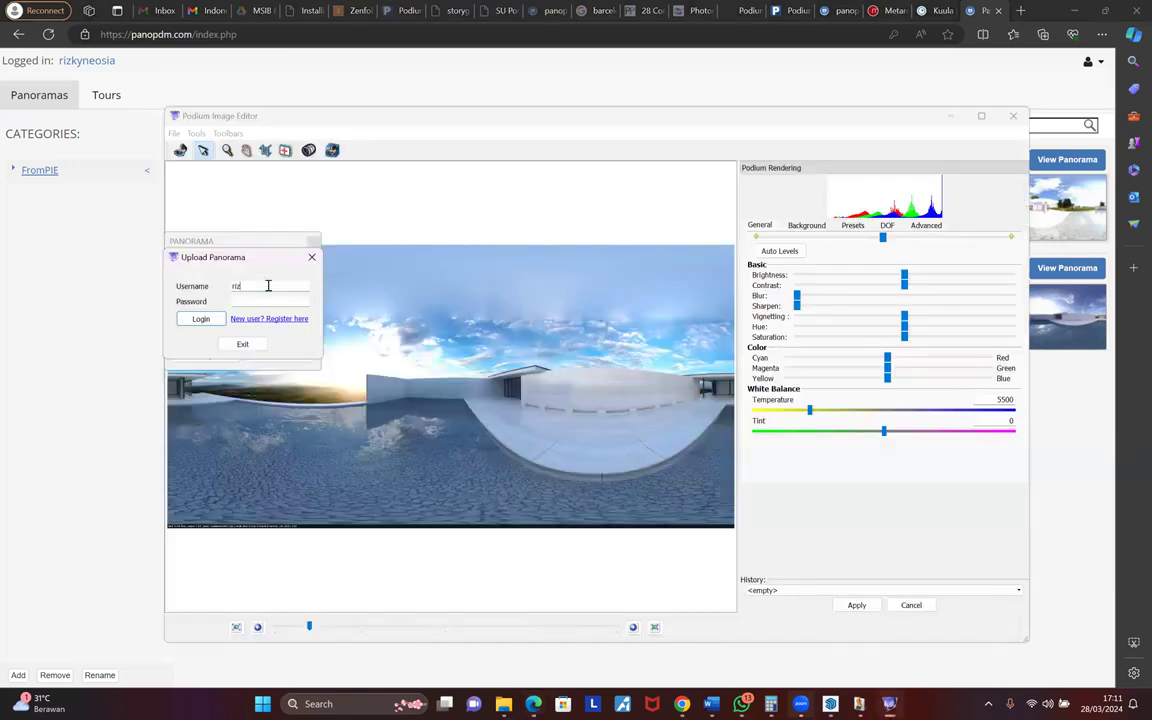
- Enter the username and password in Podium's Upload Panorama login and try signing in
{"action": "type", "text": "kyneosia"}
{"action": "key", "text": "Tab"}
{"action": "type", "text": "•••••••••••"}
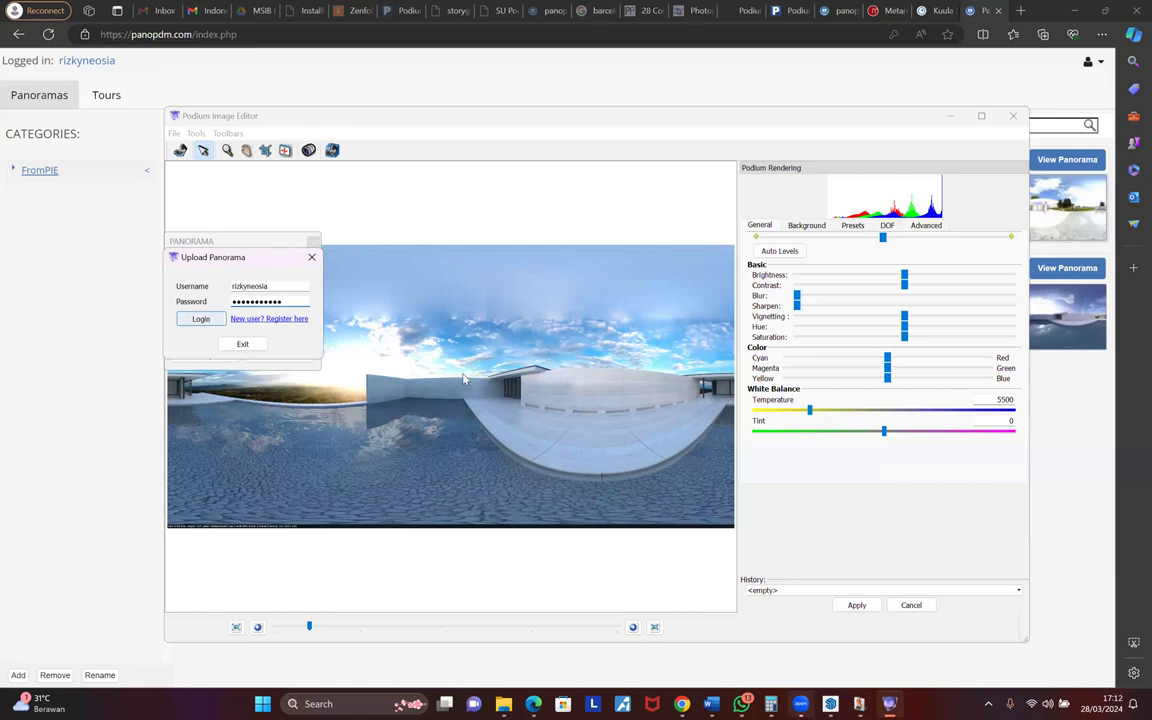
{"action": "left_click", "coordinate": [590, 358]}
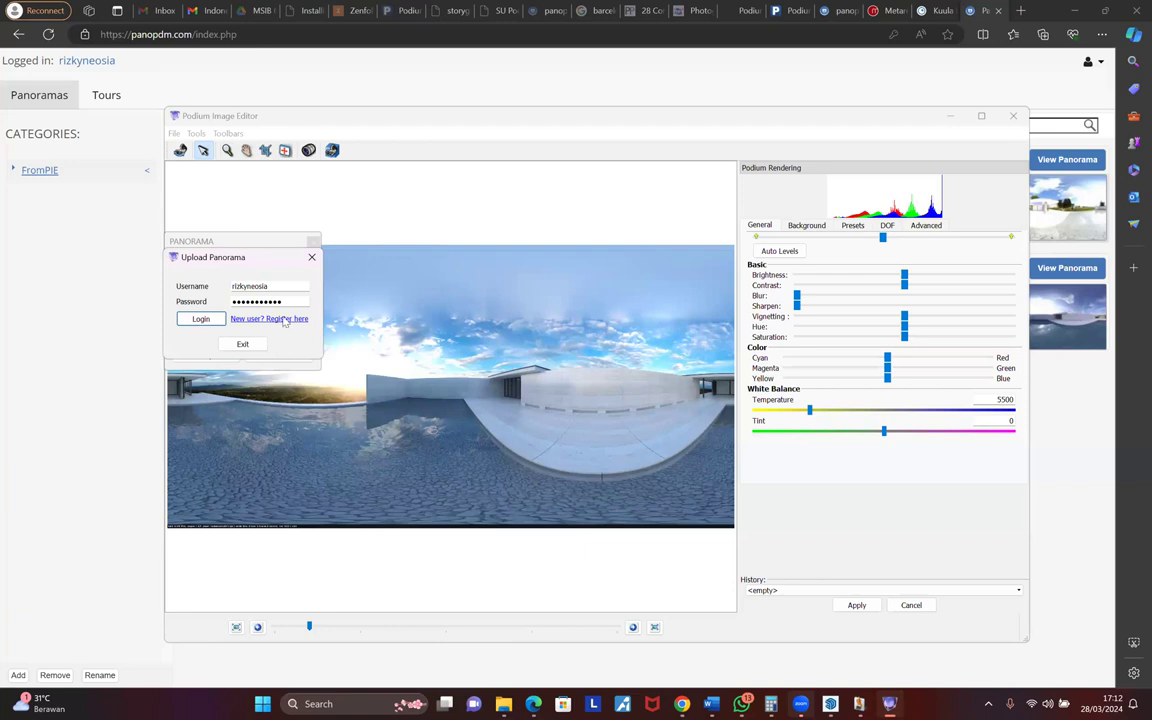
- Retry with a different username, dismiss the wrong-credentials error, and close the panorama dialogs
{"action": "left_click", "coordinate": [280, 286]}
{"action": "key", "text": "ctrl+a"}
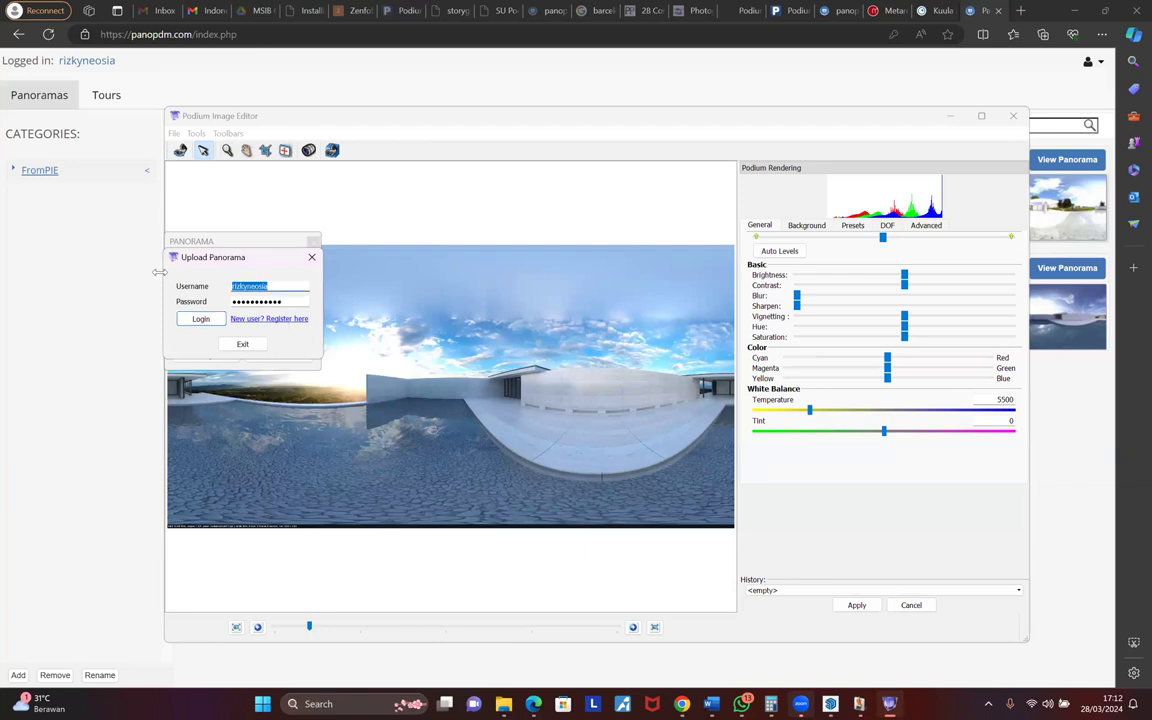
{"action": "type", "text": "rizkylp"}
{"action": "key", "text": "Return"}
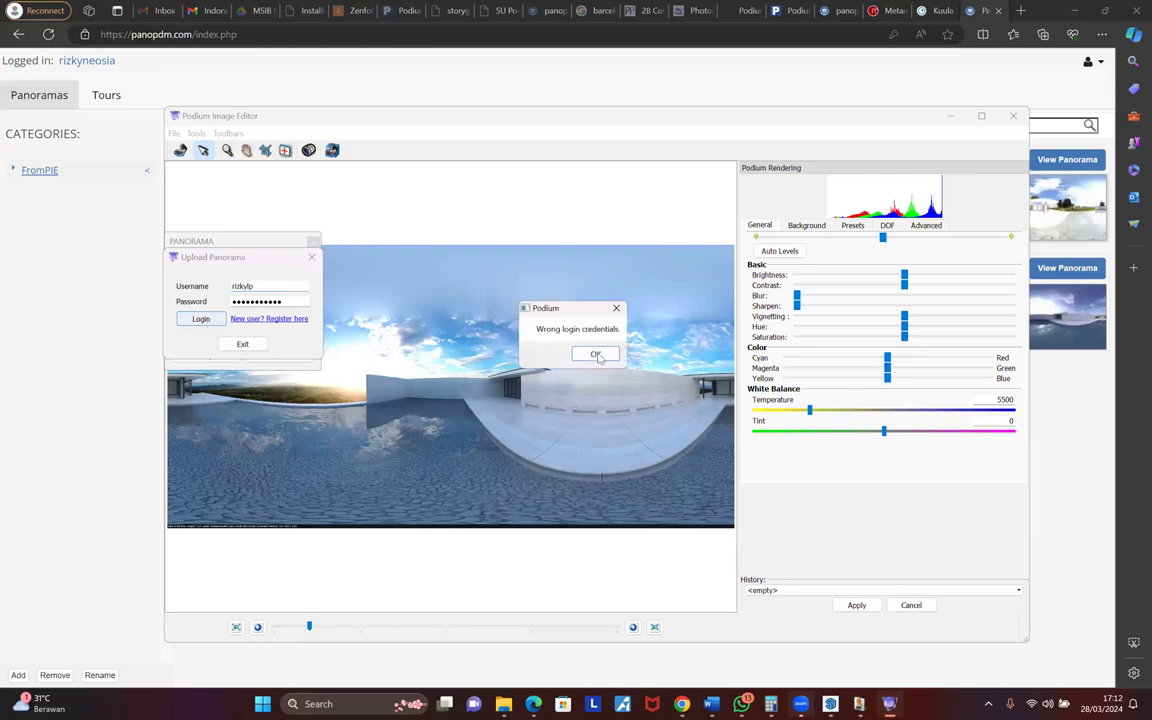
{"action": "key", "text": "Return"}
{"action": "left_click", "coordinate": [245, 345]}
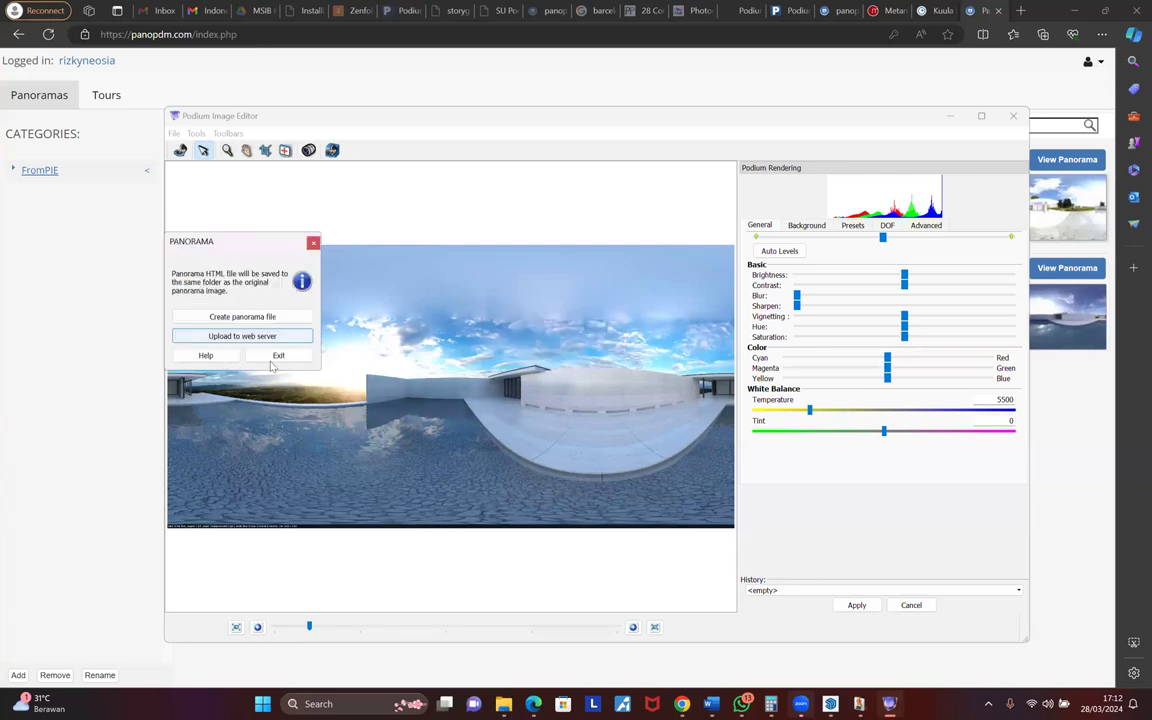
{"action": "key", "text": "alt+Tab"}
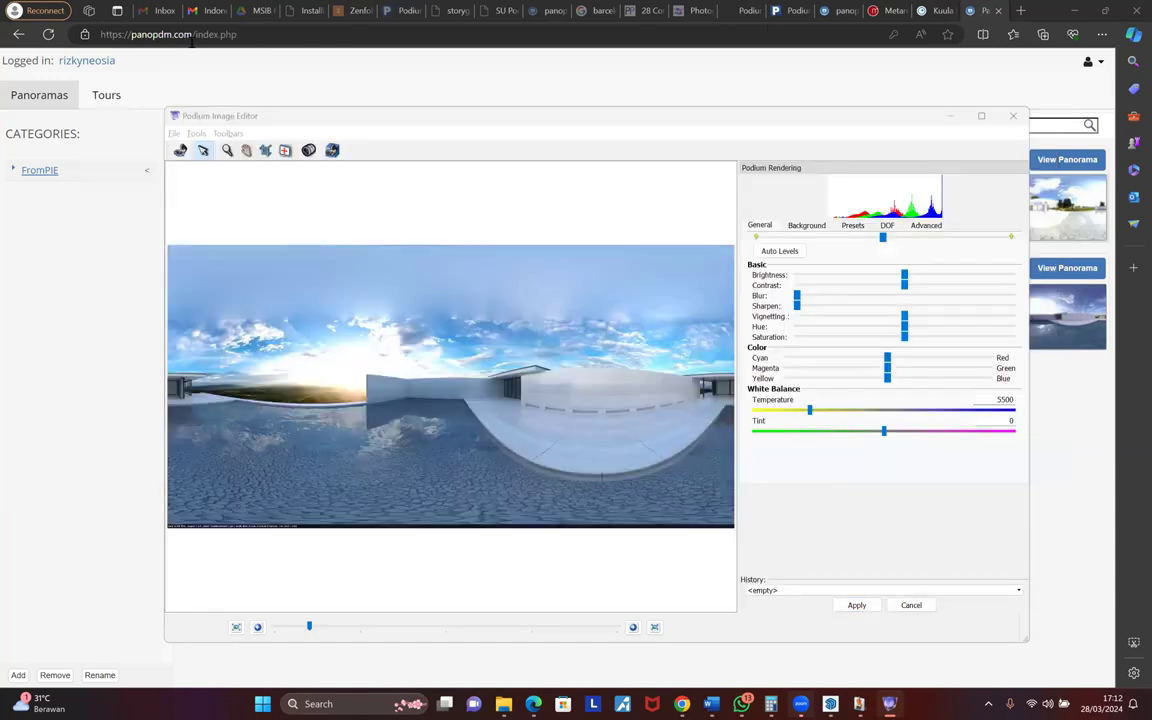
- Add barcelona-new 2024-03-28 17005800000.jpg as a new panorama on the server and upload it
{"action": "left_click", "coordinate": [43, 99]}
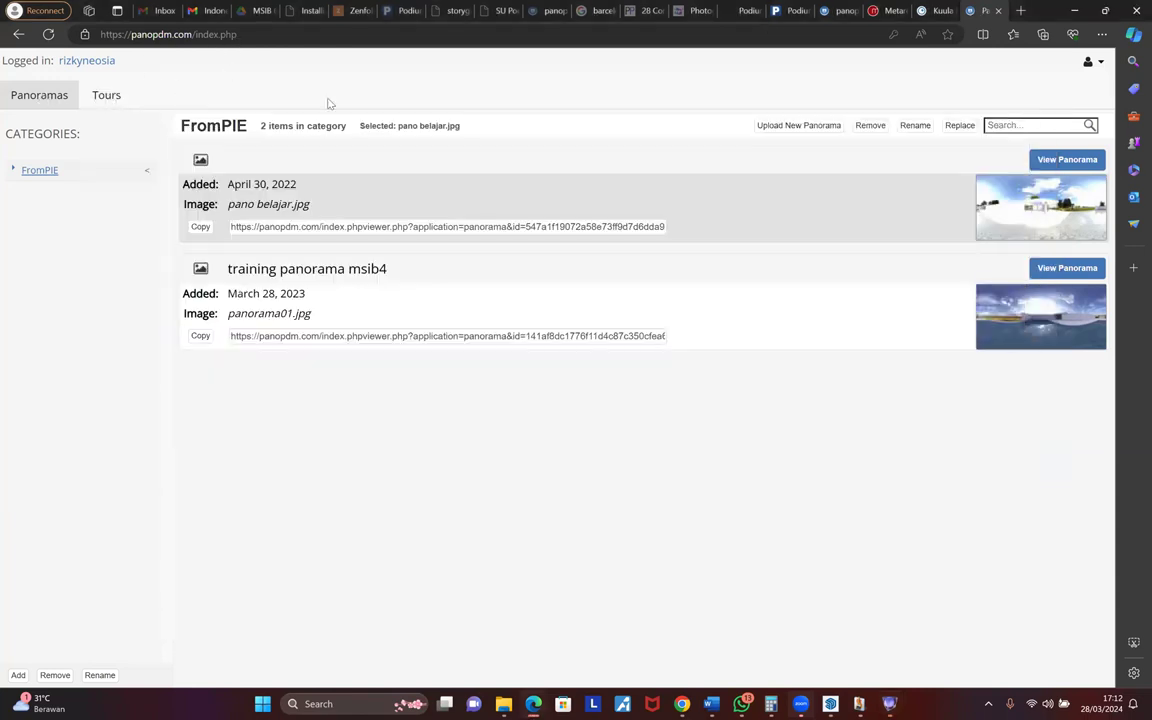
{"action": "left_click", "coordinate": [791, 126]}
{"action": "left_click", "coordinate": [929, 139]}
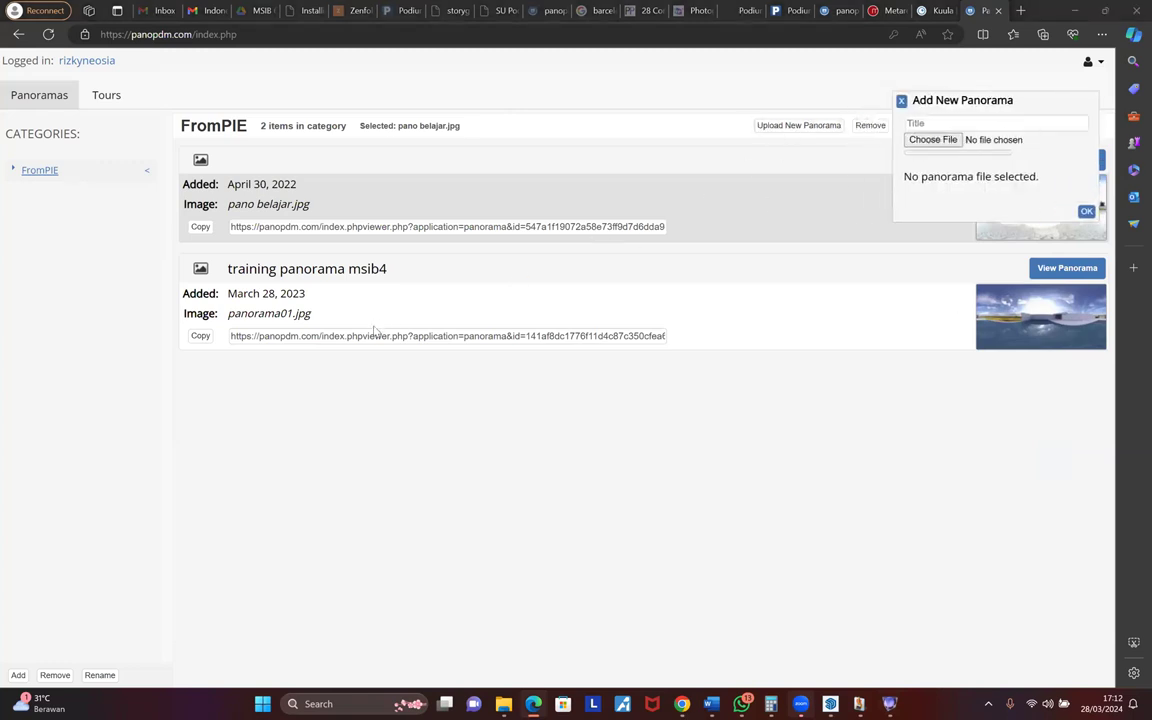
{"action": "scroll", "coordinate": [230, 230], "scroll_direction": "down", "scroll_amount": 3}
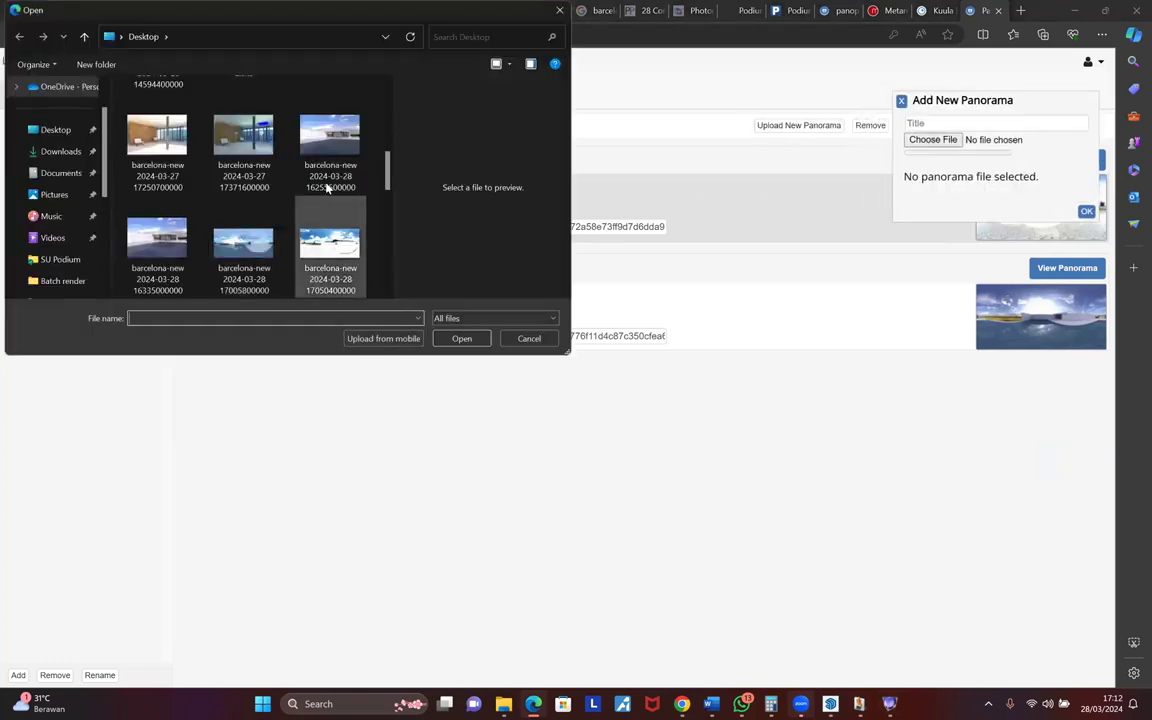
{"action": "left_click", "coordinate": [243, 243]}
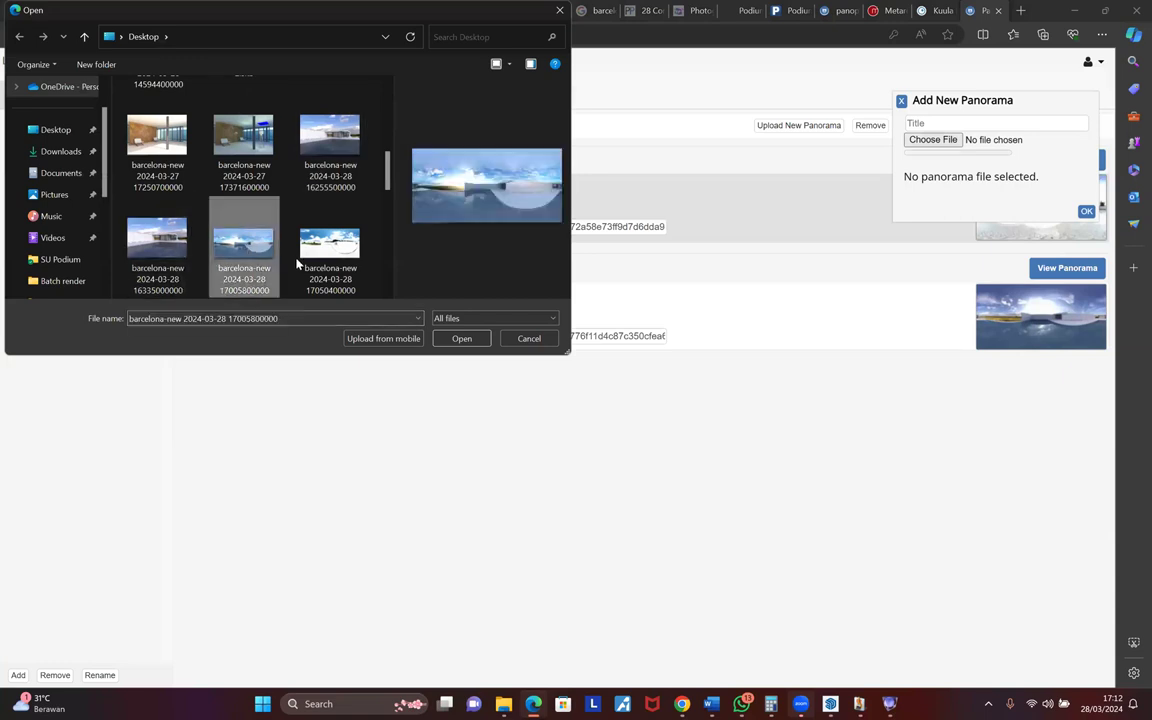
{"action": "key", "text": "Return"}
{"action": "left_click", "coordinate": [1086, 212]}
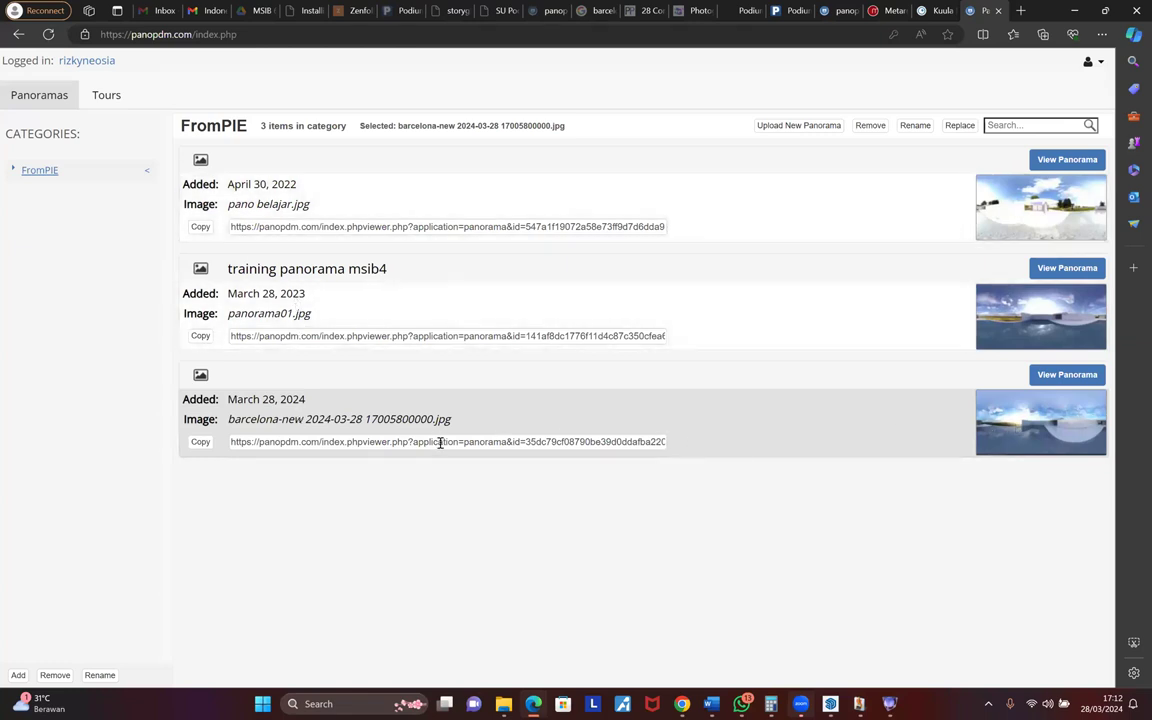
- Copy the new panorama's link, open it in a new tab, and close the resulting 404 page
{"action": "left_click", "coordinate": [200, 442]}
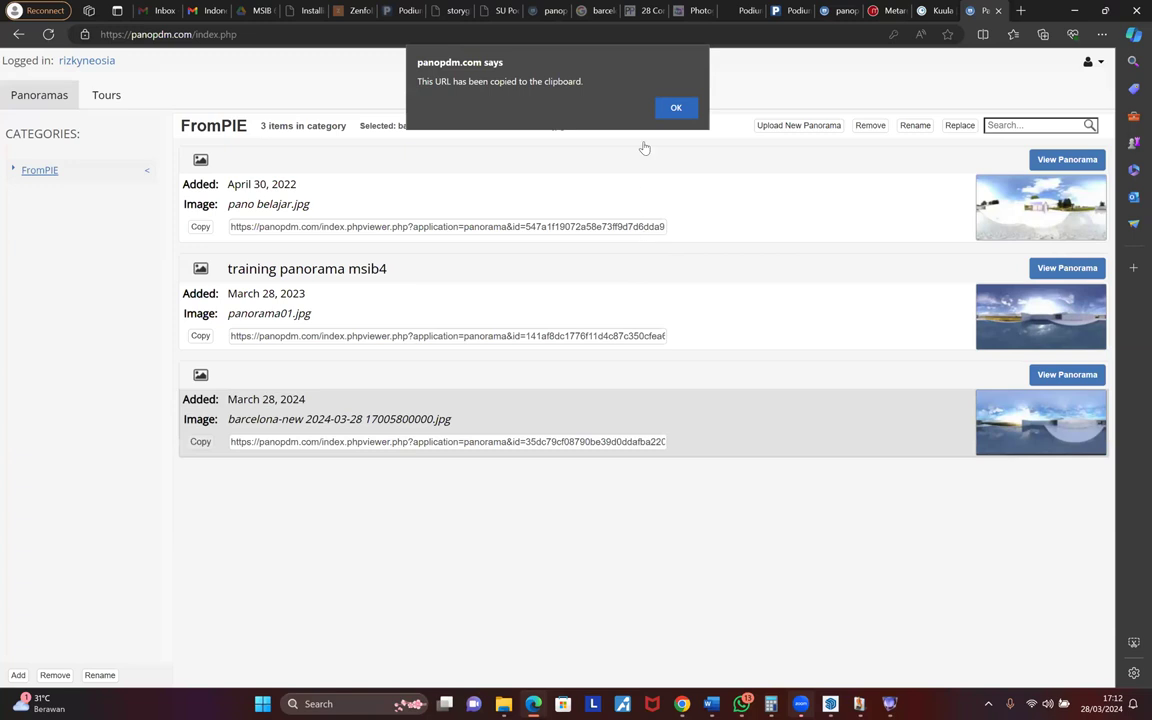
{"action": "left_click", "coordinate": [676, 104]}
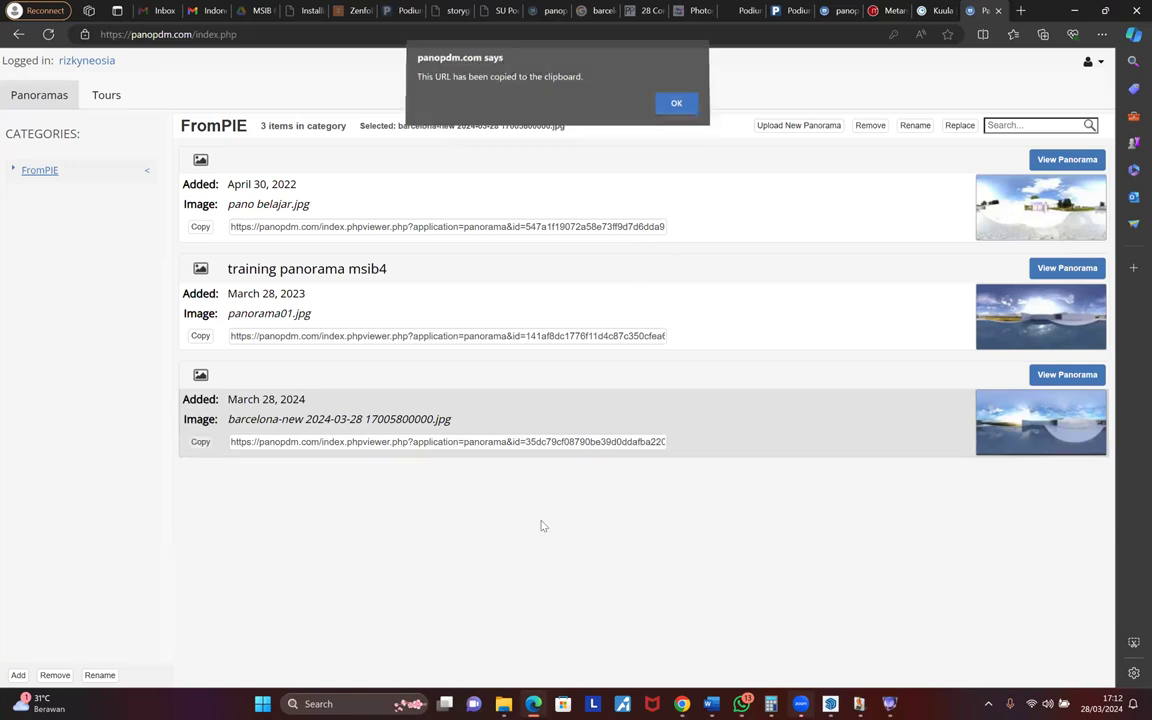
{"action": "left_click", "coordinate": [1021, 11]}
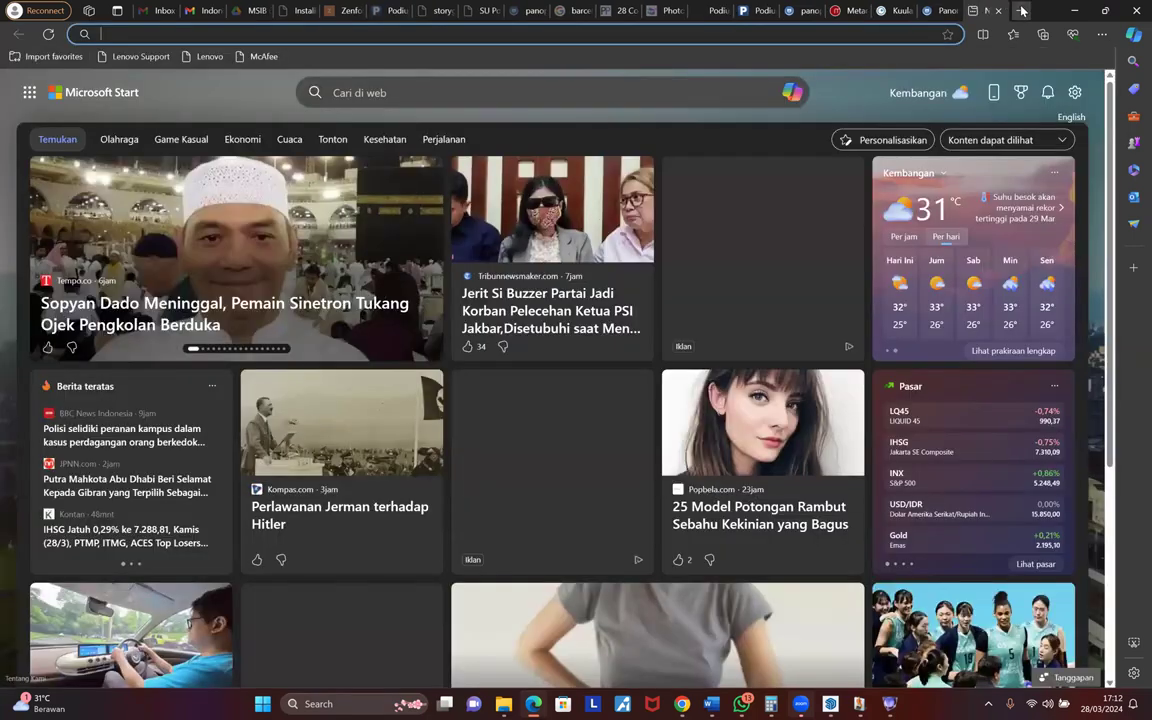
{"action": "key", "text": "ctrl+v"}
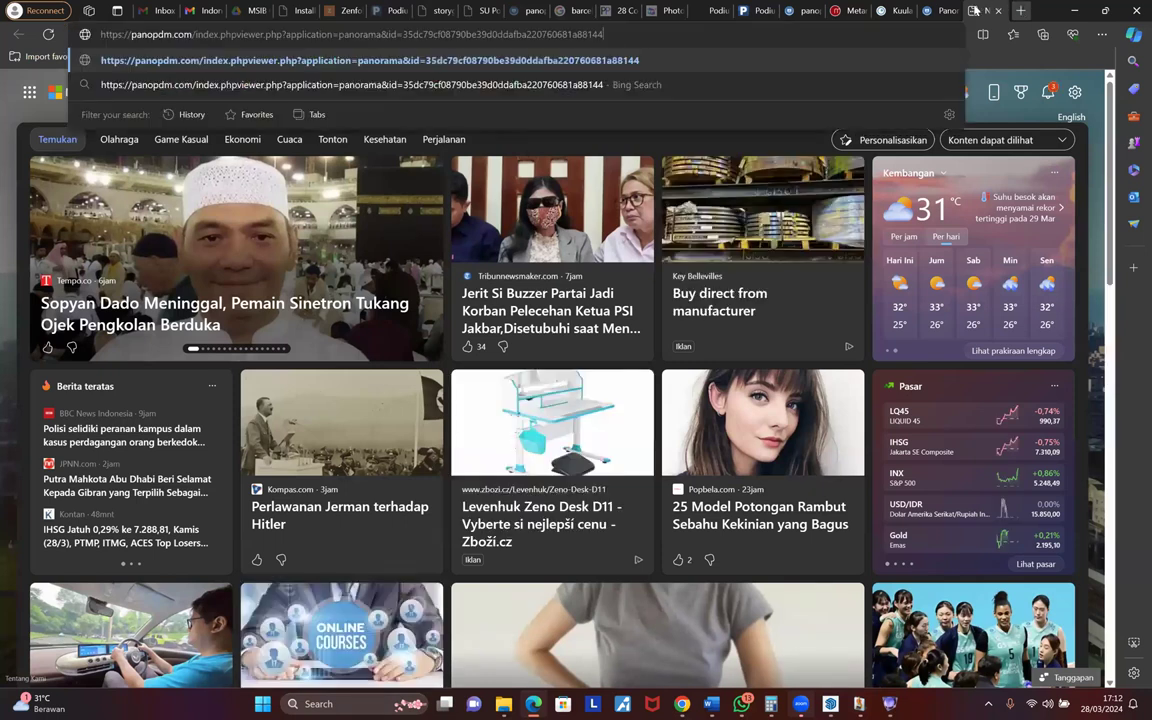
{"action": "key", "text": "Return"}
{"action": "key", "text": "ctrl+w"}
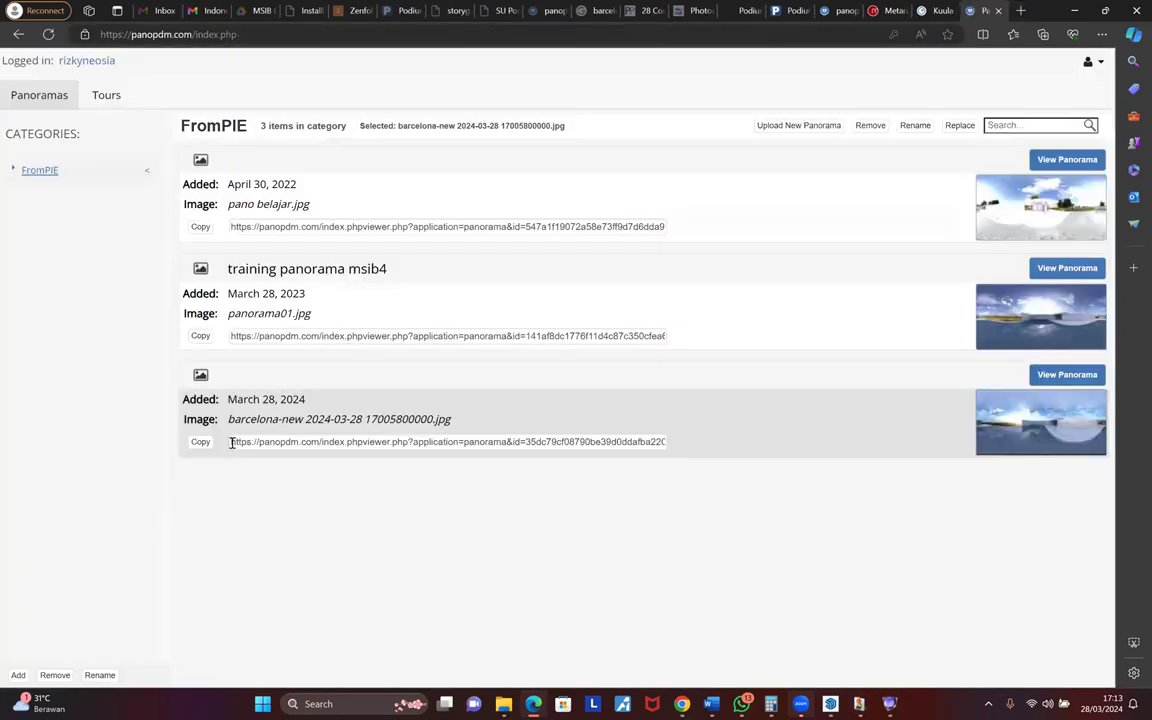
- Recopy the full panorama URL, retry it in another tab, then return to the Kuula upload page
{"action": "left_click_drag", "start_coordinate": [231, 443], "coordinate": [872, 447]}
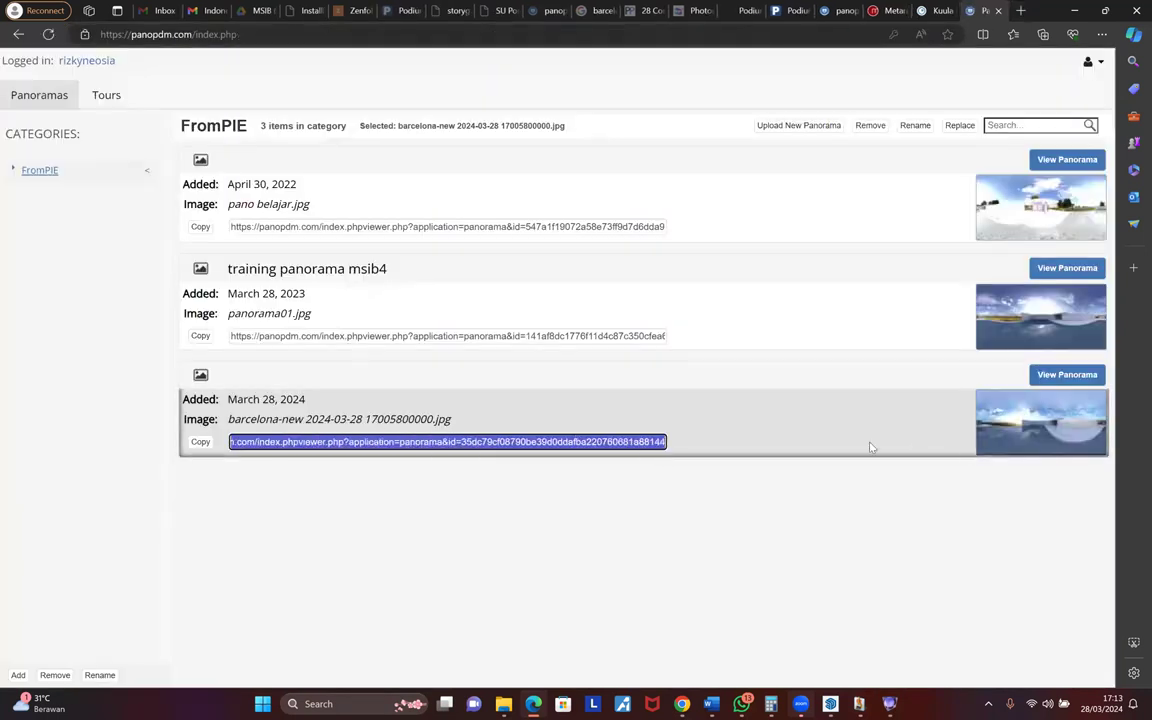
{"action": "right_click", "coordinate": [516, 449]}
{"action": "left_click", "coordinate": [530, 193]}
{"action": "left_click", "coordinate": [1021, 10]}
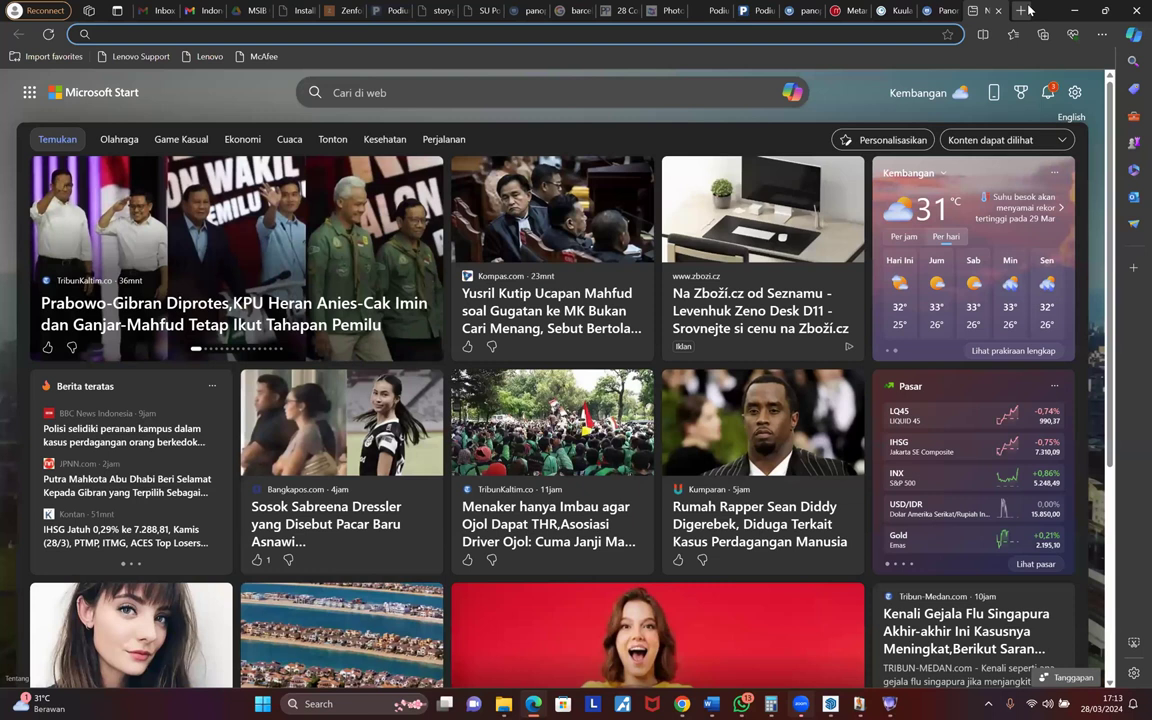
{"action": "key", "text": "ctrl+v"}
{"action": "key", "text": "Return"}
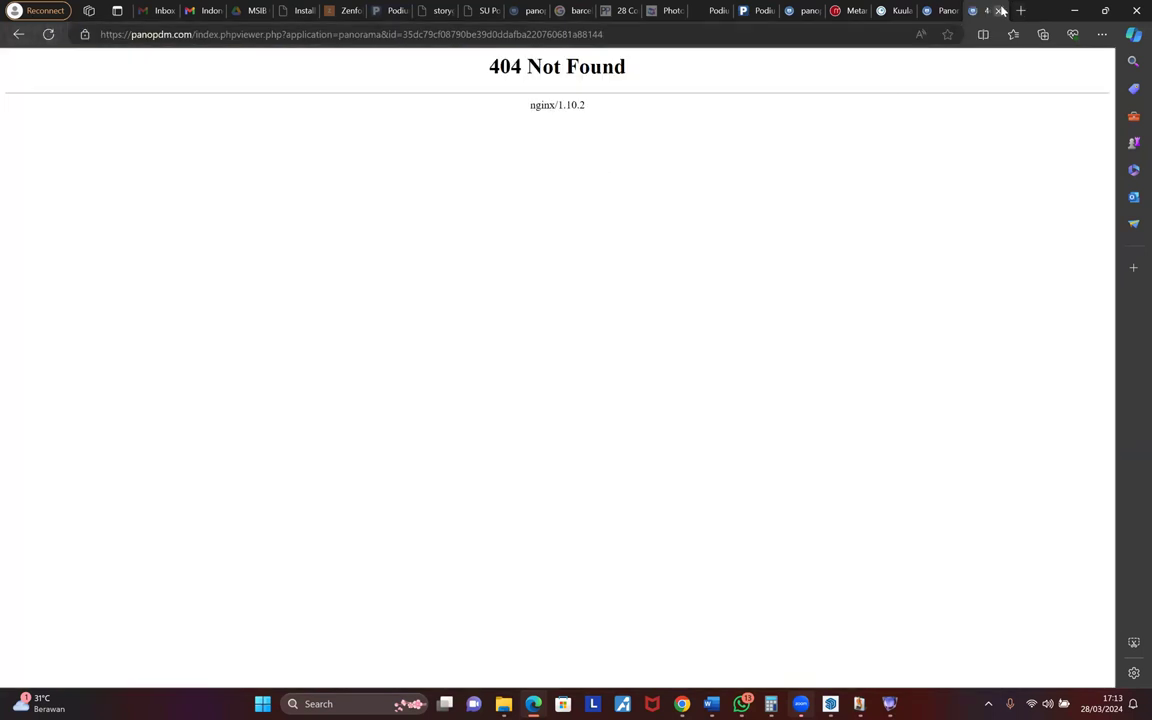
{"action": "left_click", "coordinate": [931, 12]}
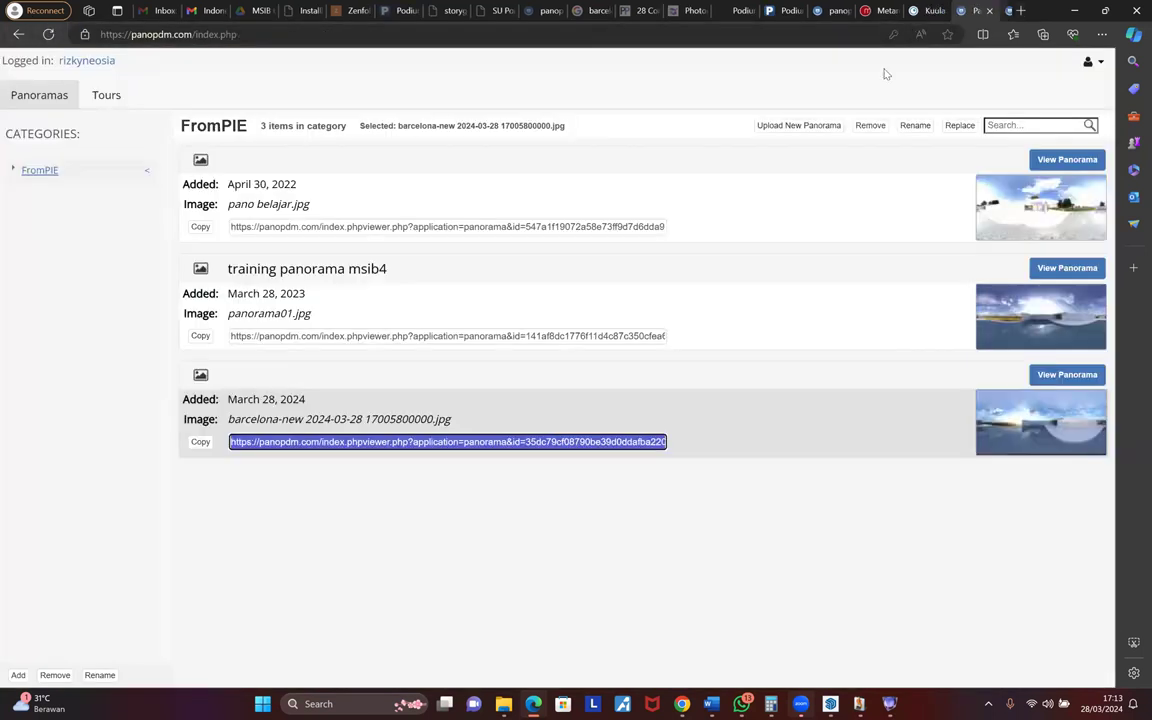
{"action": "left_click", "coordinate": [927, 12]}
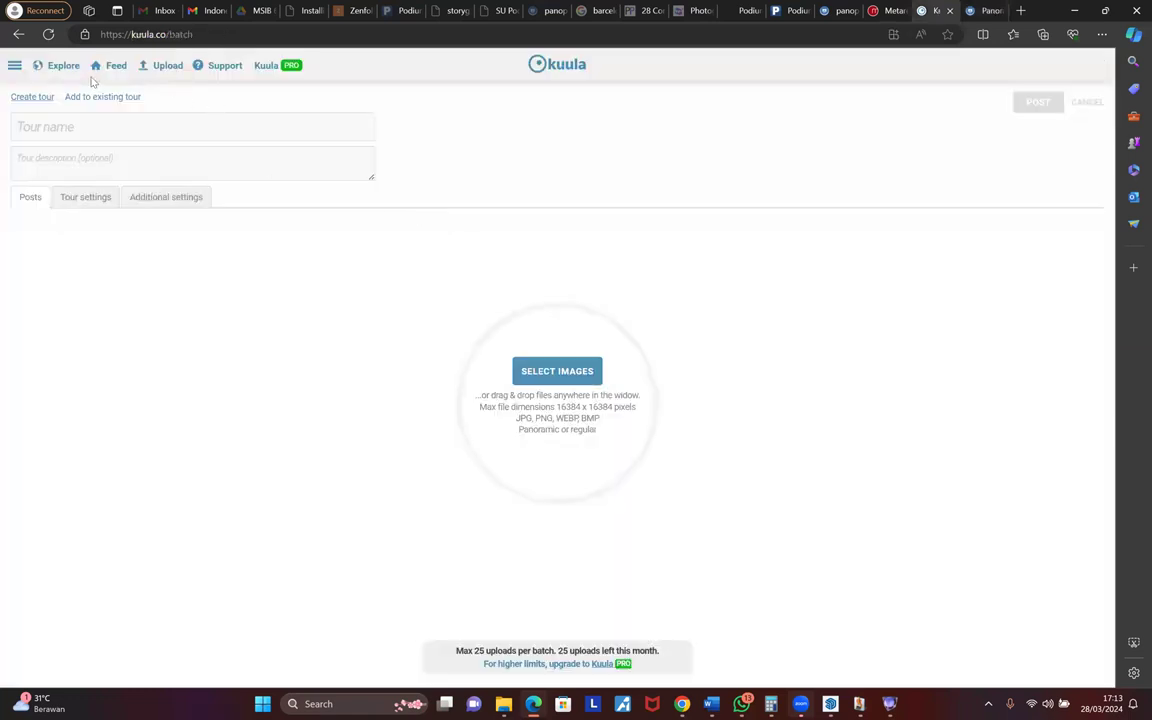
- Browse the Kuula PRO plan page and side menu, then return to the panopdm panorama list
{"action": "left_click", "coordinate": [264, 66]}
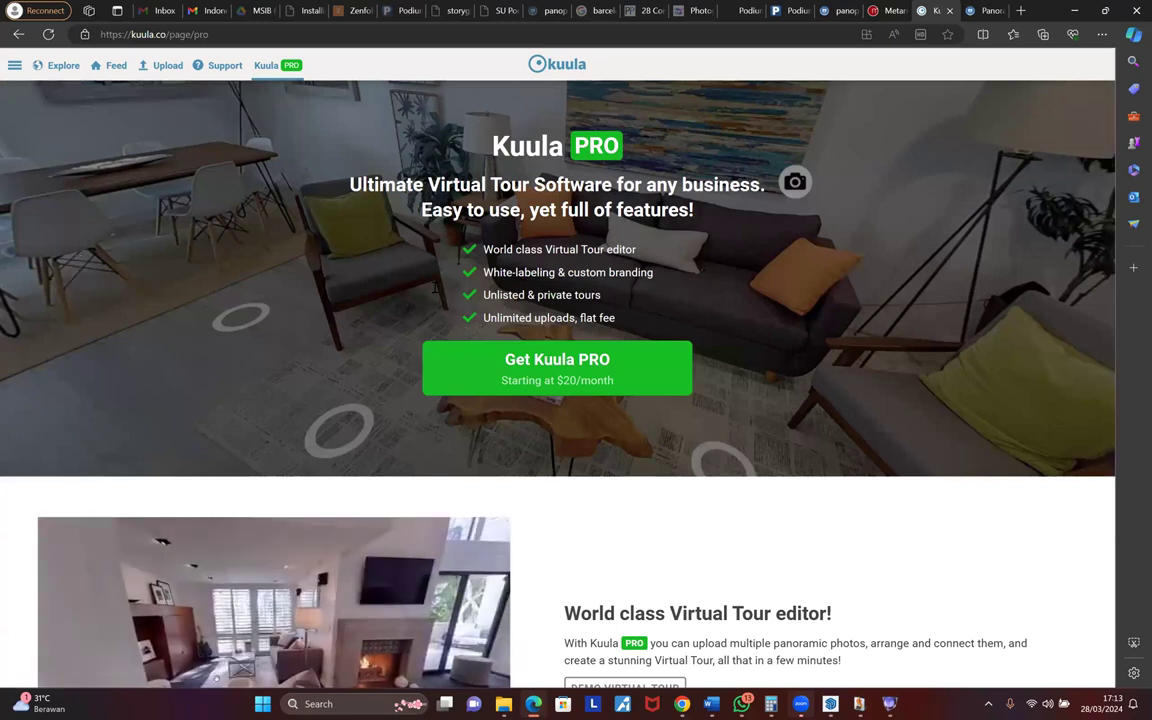
{"action": "left_click", "coordinate": [15, 65]}
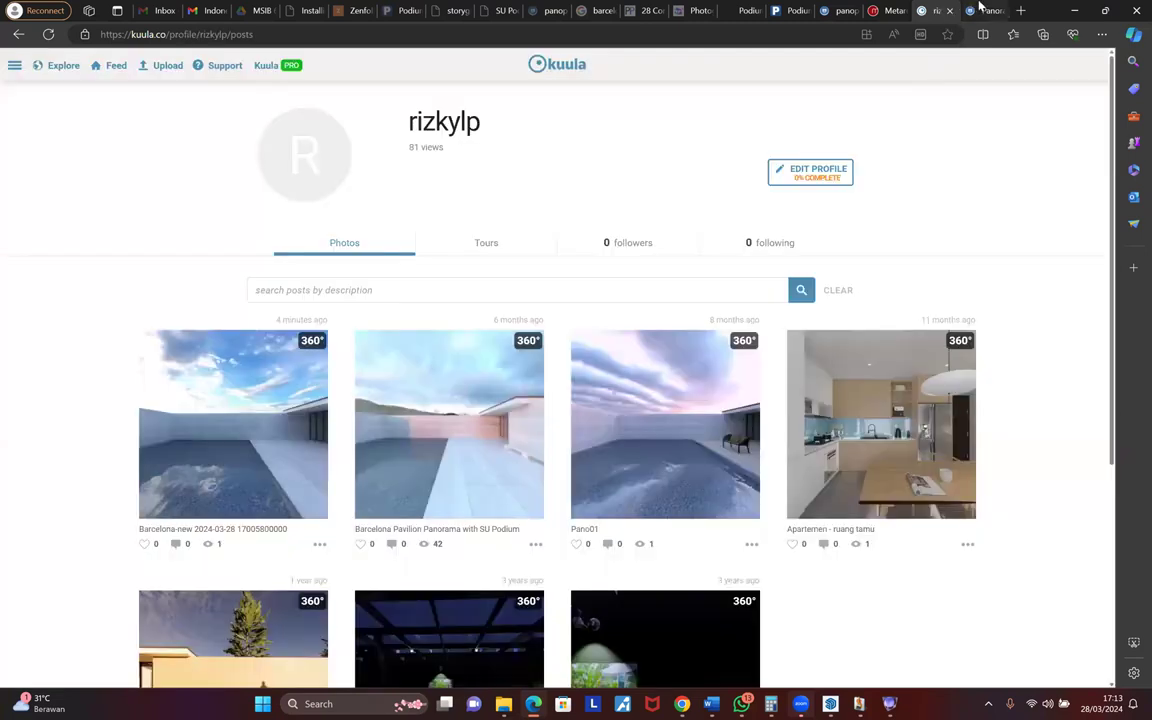
{"action": "left_click", "coordinate": [984, 10]}
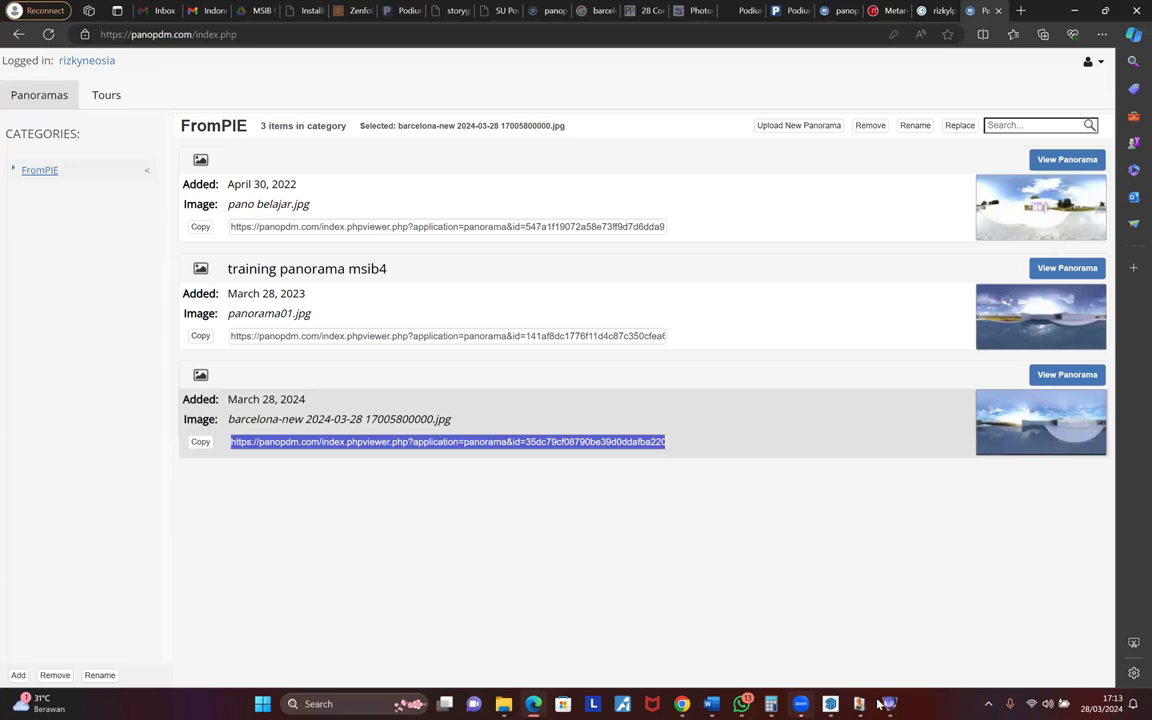
- Bring up the Podium Rendering Manager window from the taskbar
{"action": "mouse_move", "coordinate": [859, 704]}
{"action": "left_click", "coordinate": [850, 630]}
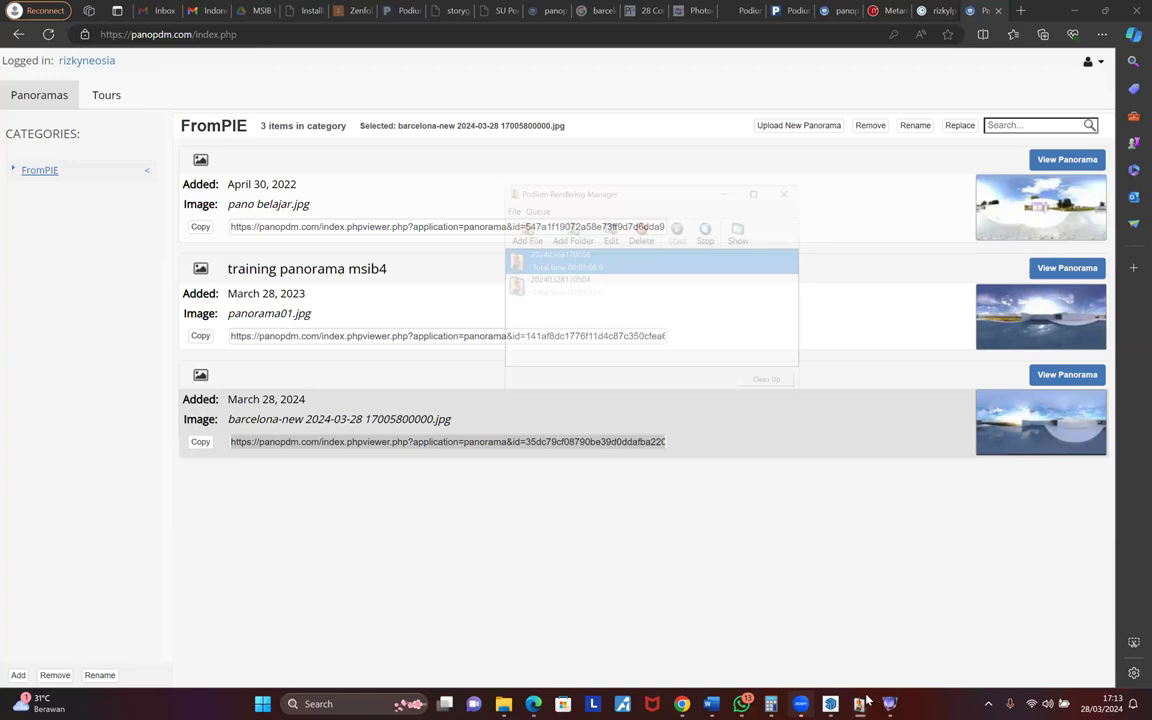
{"action": "mouse_move", "coordinate": [872, 698]}
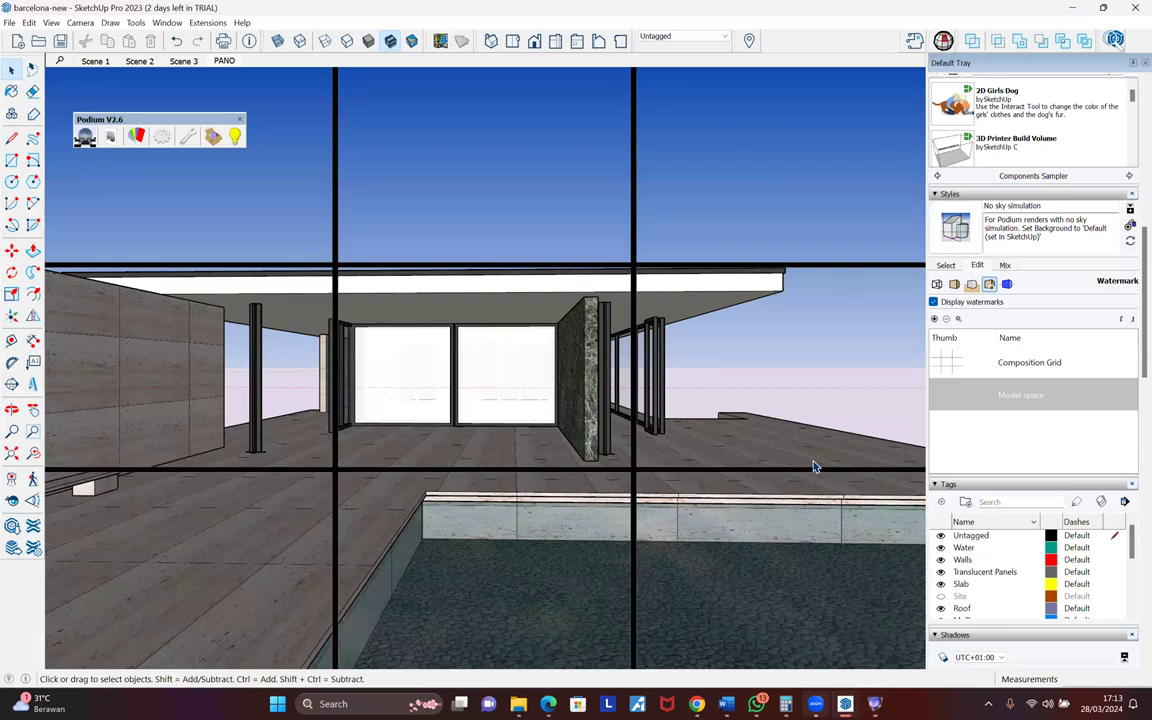
- Close the Podium V2.6 toolbar and open the Extension Manager
{"action": "left_click", "coordinate": [241, 120]}
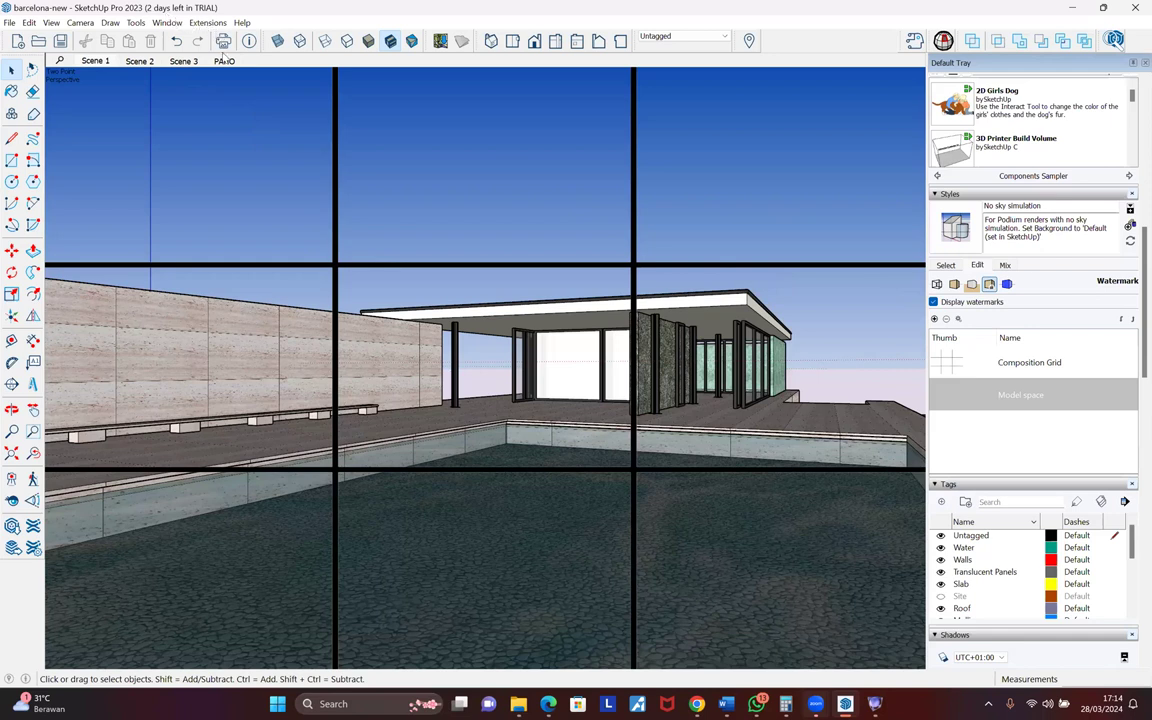
{"action": "left_click", "coordinate": [208, 23]}
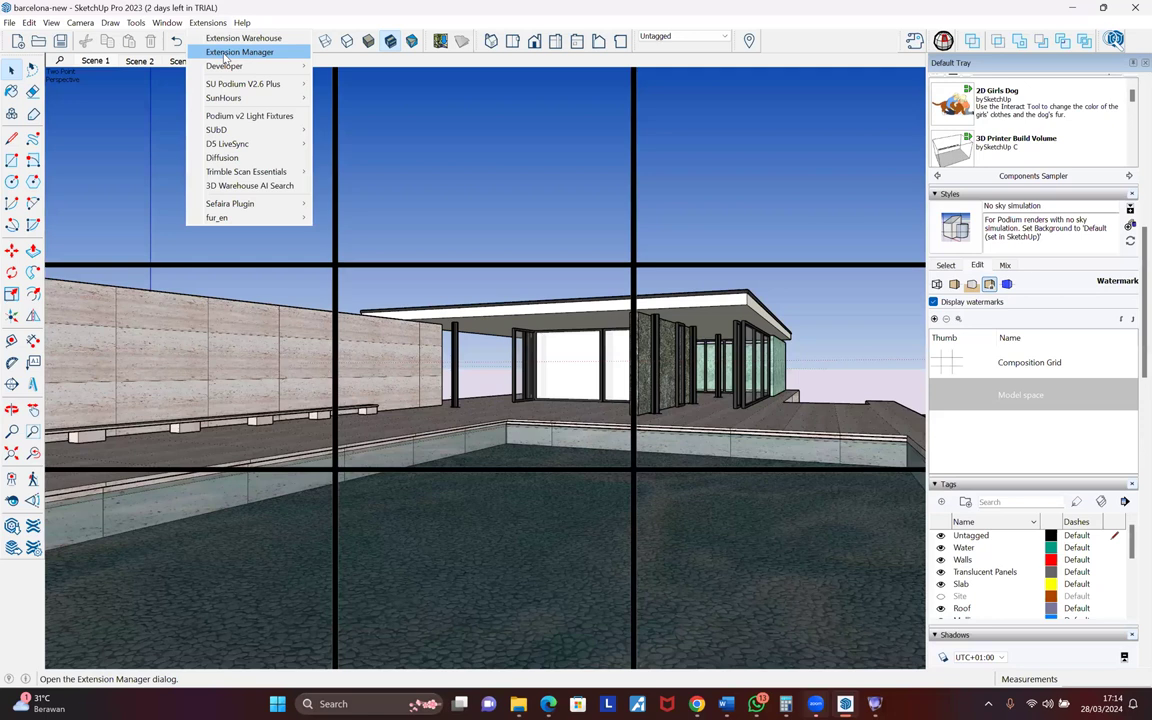
{"action": "left_click", "coordinate": [236, 52]}
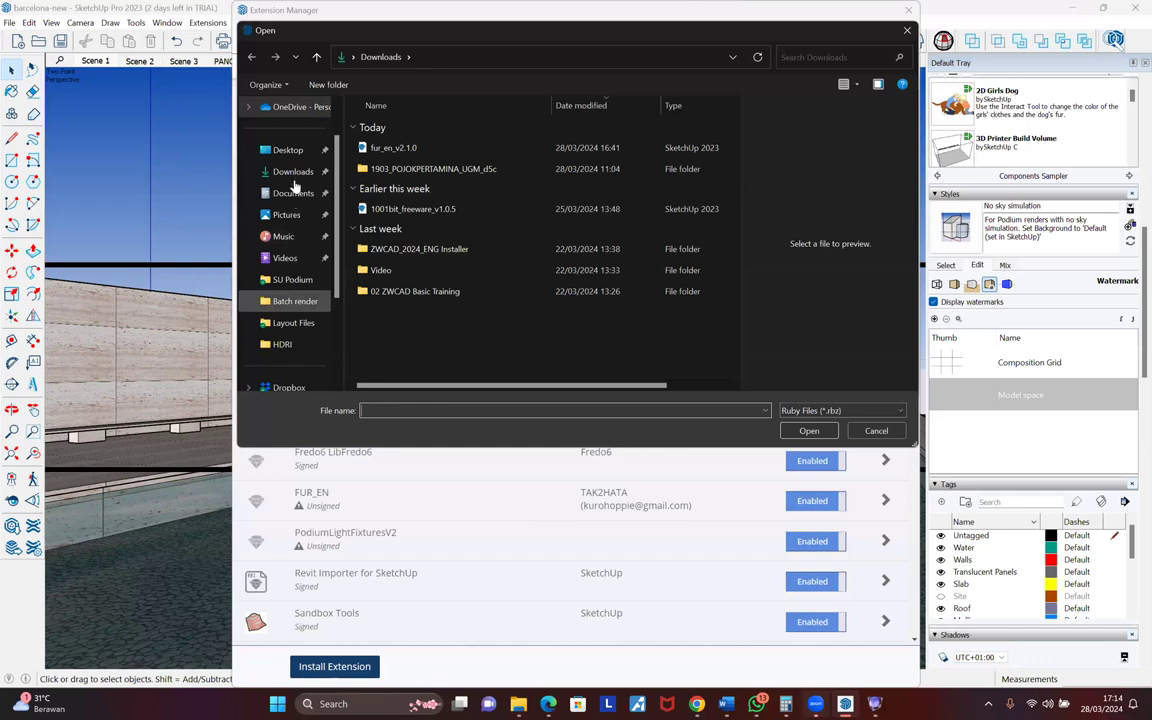
- Browse the extension file picker to the SketchUp Training Dataset Extensions folder
{"action": "scroll", "coordinate": [298, 190], "scroll_direction": "down", "scroll_amount": 2}
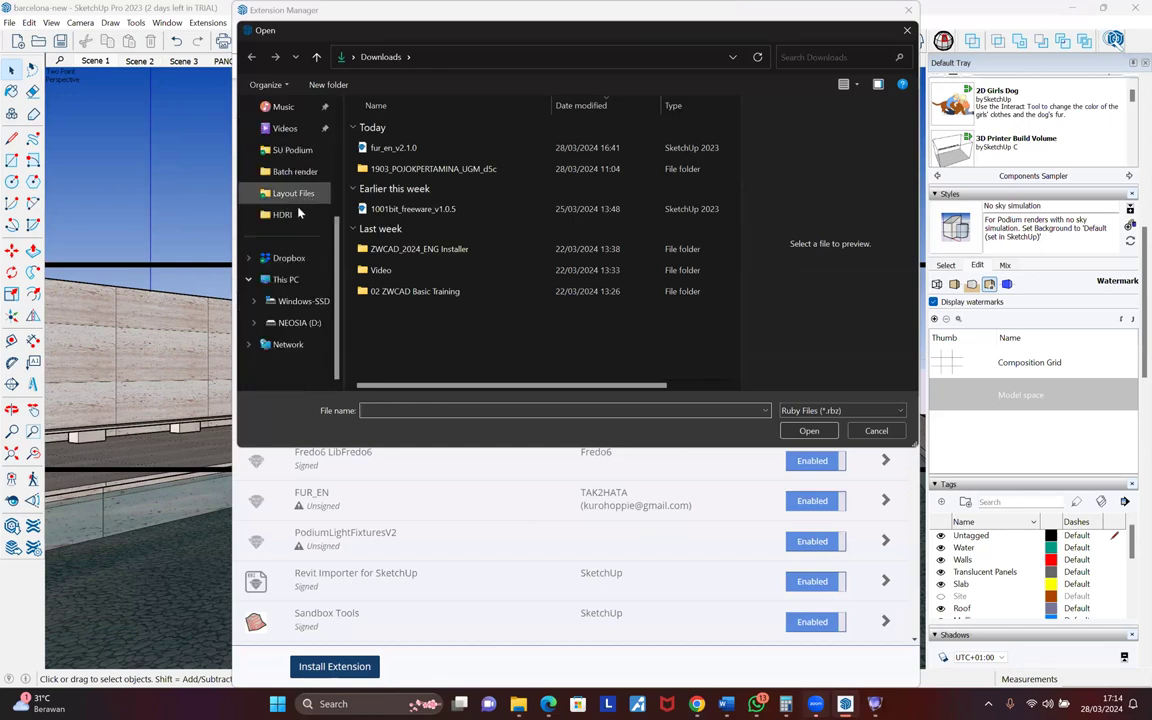
{"action": "left_click", "coordinate": [296, 150]}
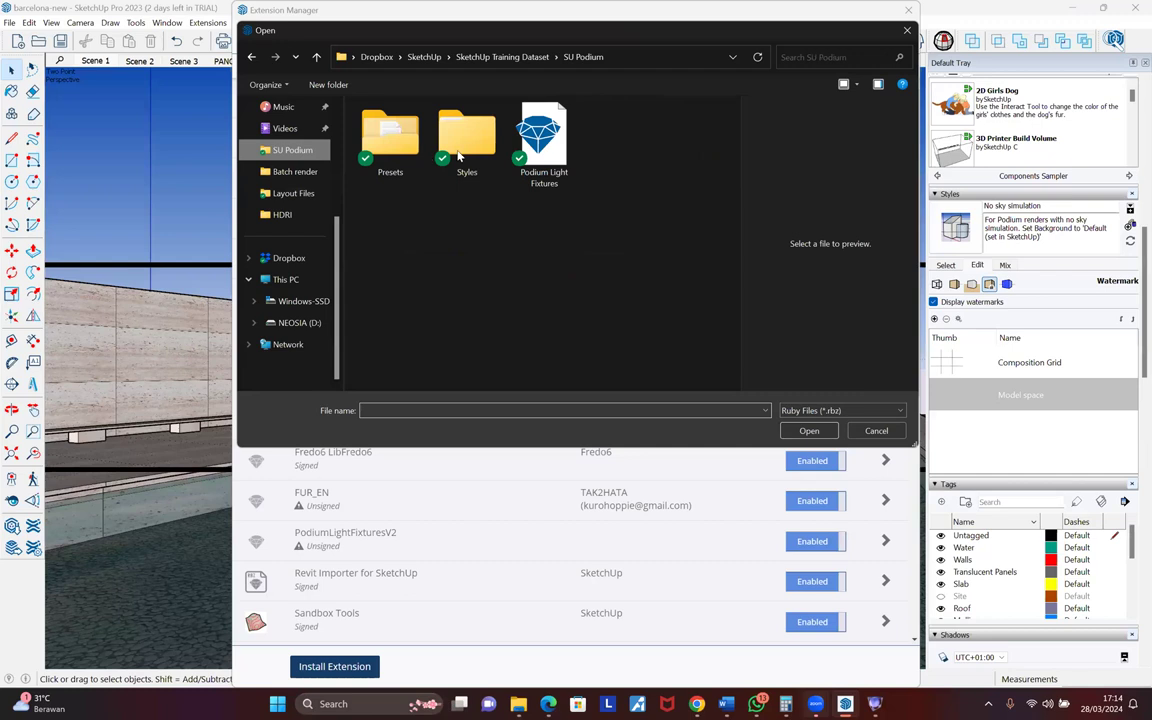
{"action": "left_click", "coordinate": [505, 57]}
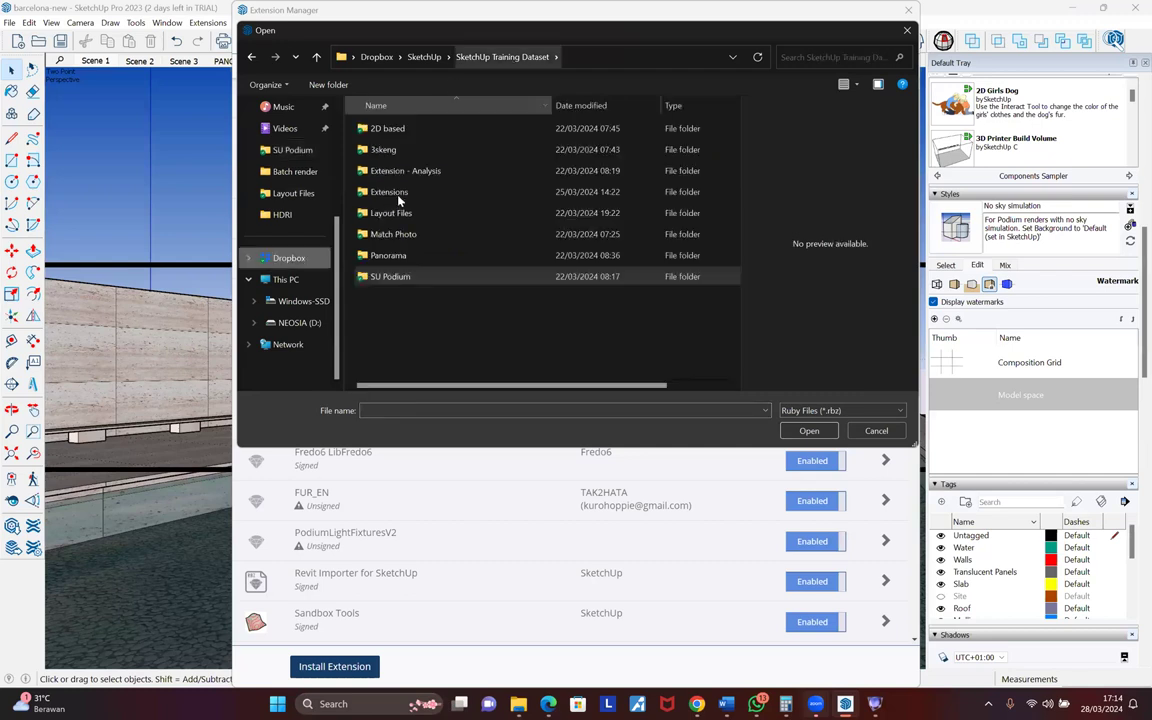
{"action": "double_click", "coordinate": [397, 195]}
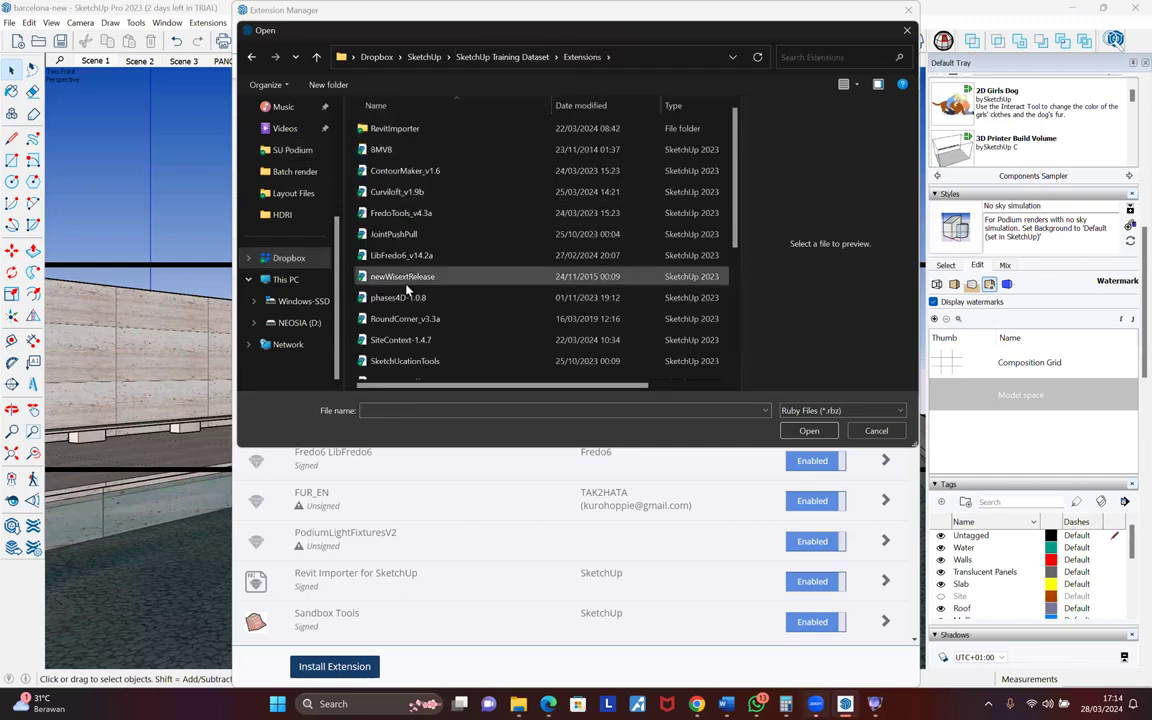
{"action": "scroll", "coordinate": [405, 285], "scroll_direction": "down", "scroll_amount": 1}
{"action": "scroll", "coordinate": [403, 262], "scroll_direction": "down", "scroll_amount": 1}
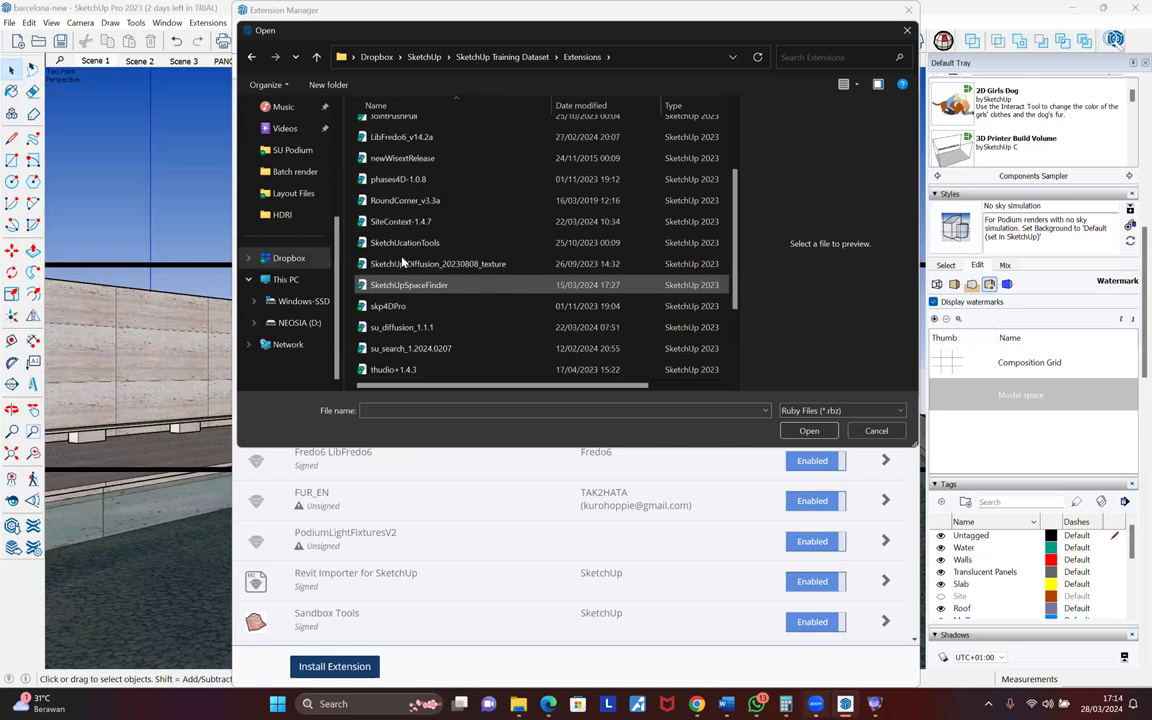
{"action": "scroll", "coordinate": [403, 261], "scroll_direction": "up", "scroll_amount": 2}
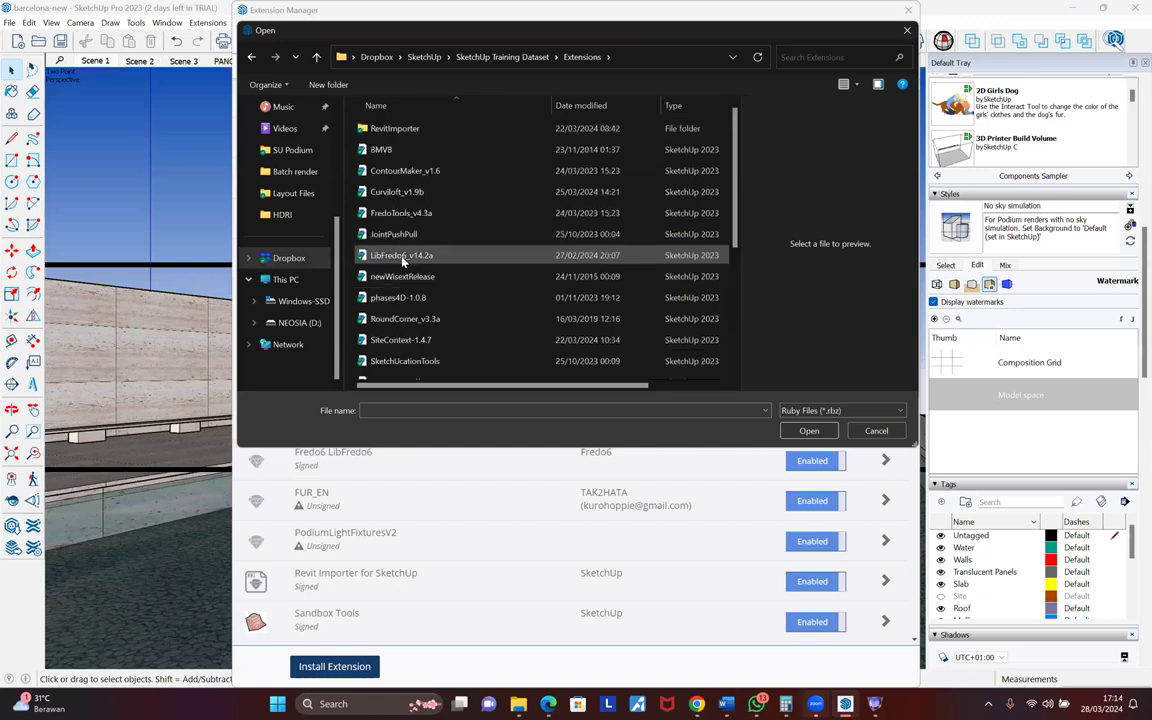
{"action": "scroll", "coordinate": [403, 262], "scroll_direction": "down", "scroll_amount": 1}
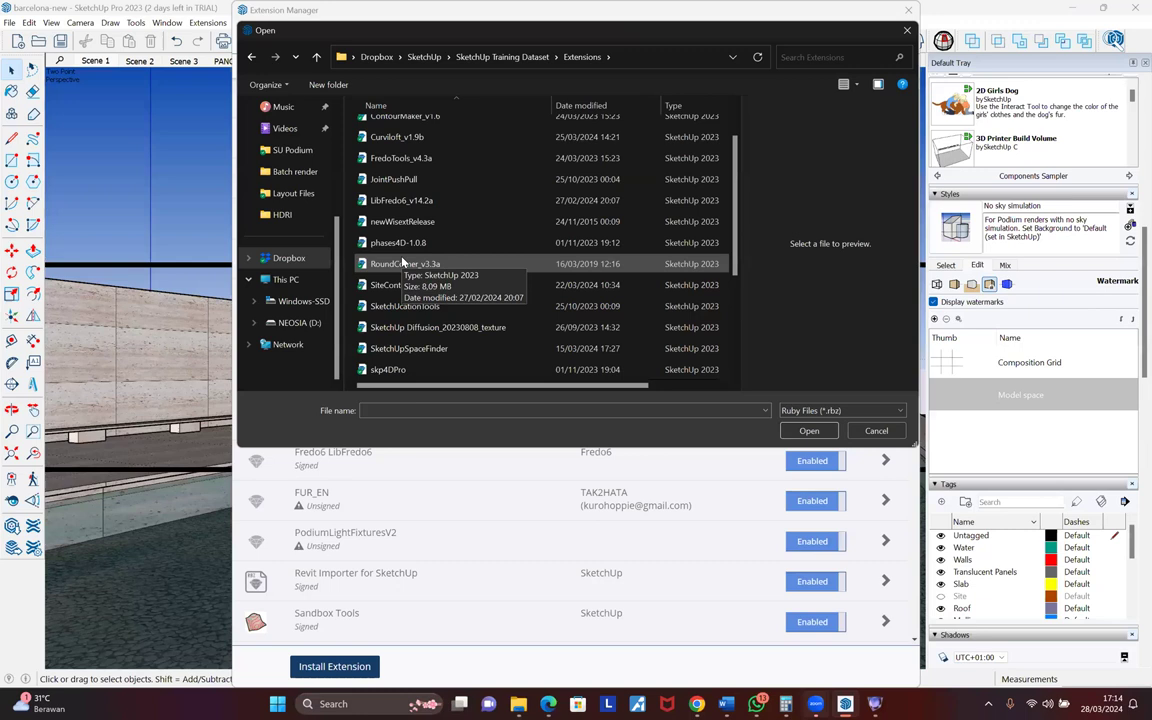
- Locate the su_diffusion_1.1.1 package, then cancel the picker and close the Extension Manager
{"action": "left_click", "coordinate": [432, 327]}
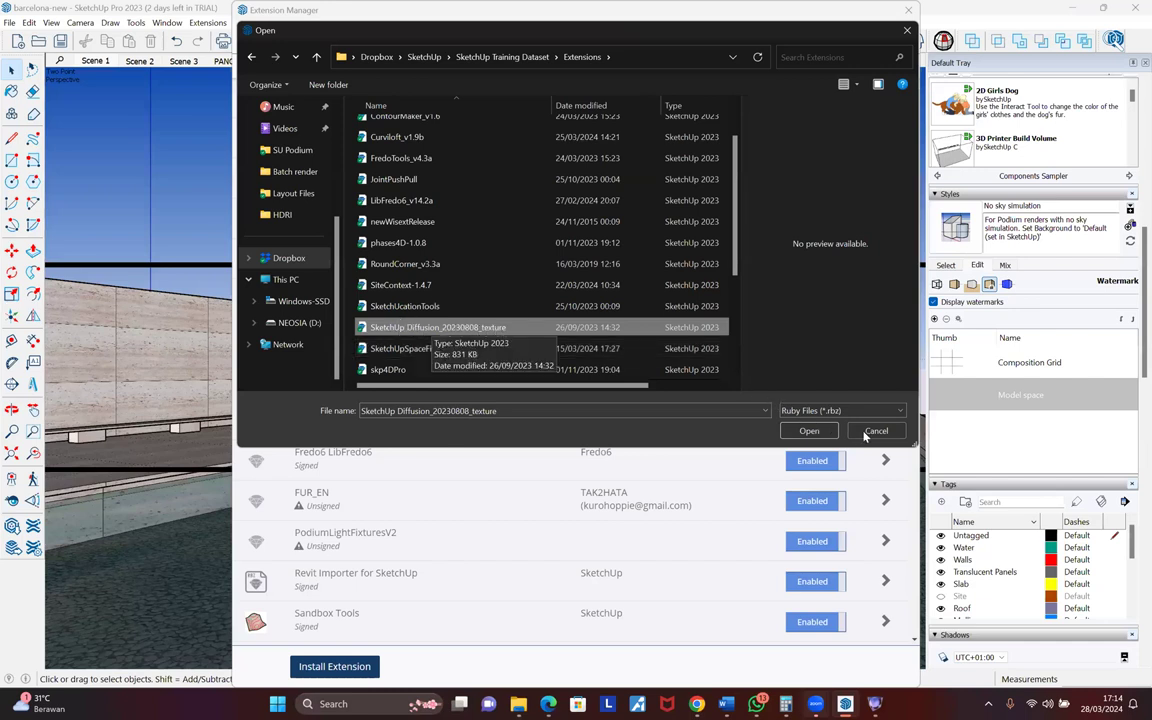
{"action": "scroll", "coordinate": [790, 300], "scroll_direction": "down", "scroll_amount": 1}
{"action": "left_click", "coordinate": [402, 327]}
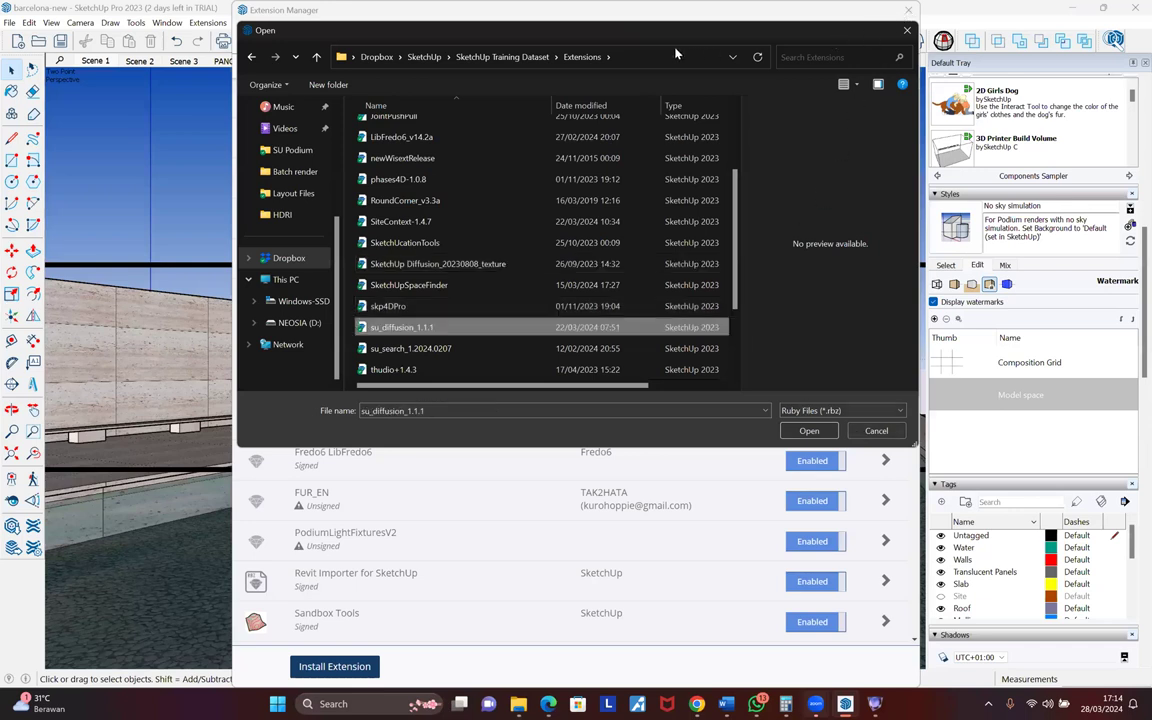
{"action": "key", "text": "Escape"}
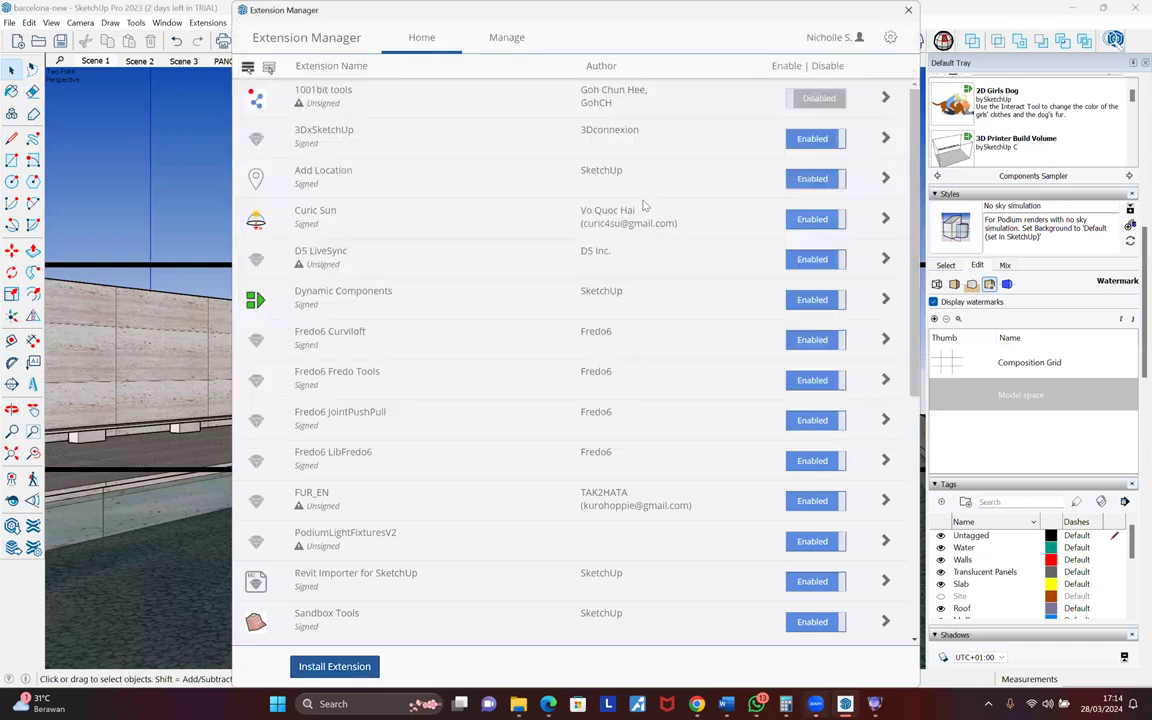
{"action": "left_click", "coordinate": [908, 10]}
- Turn on the floating Diffusion toolbar, then switch to the Edge window with the PanoPDM list
{"action": "right_click", "coordinate": [604, 48]}
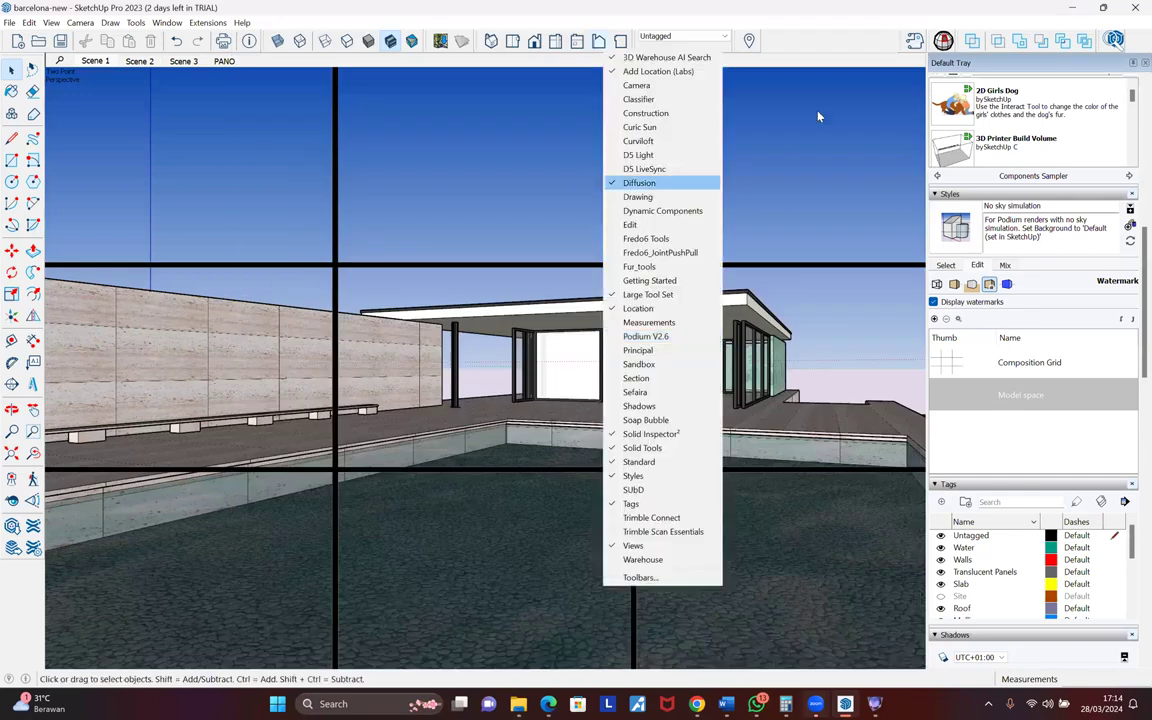
{"action": "left_click", "coordinate": [680, 141]}
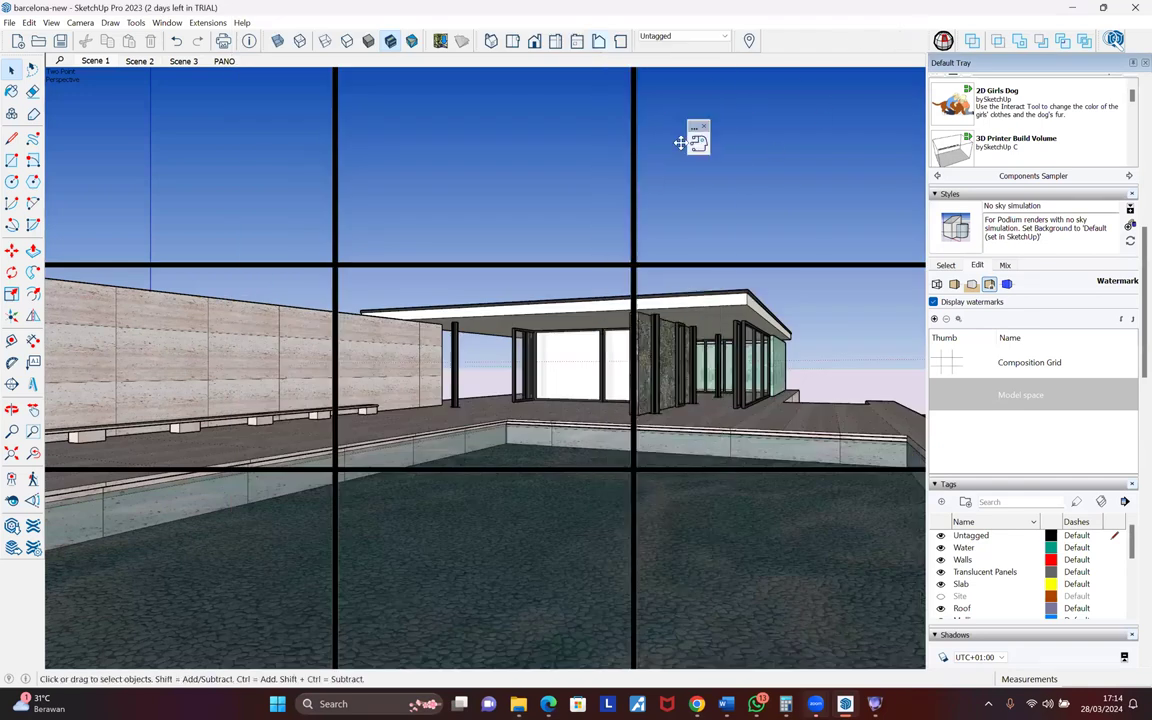
{"action": "left_click_drag", "start_coordinate": [680, 143], "coordinate": [677, 140]}
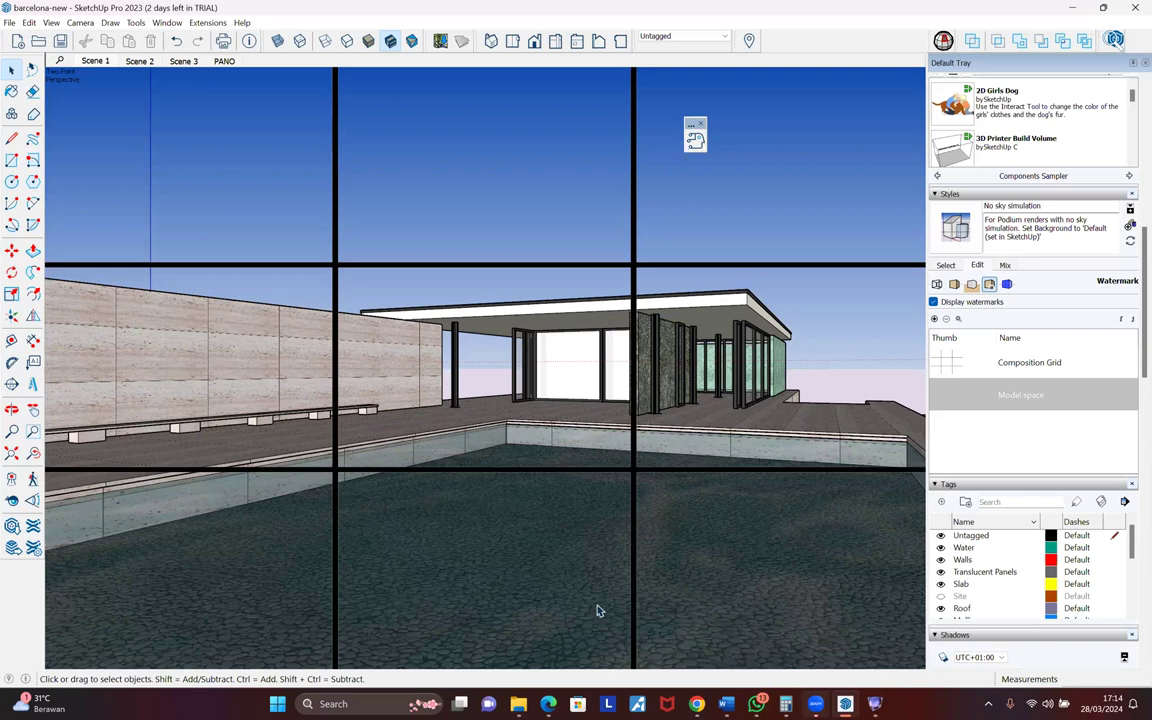
{"action": "left_click", "coordinate": [550, 704]}
{"action": "left_click", "coordinate": [270, 637]}
- Load app.sketchup.com in Edge and close the leftover Podium Image Editor window
{"action": "left_click", "coordinate": [577, 36]}
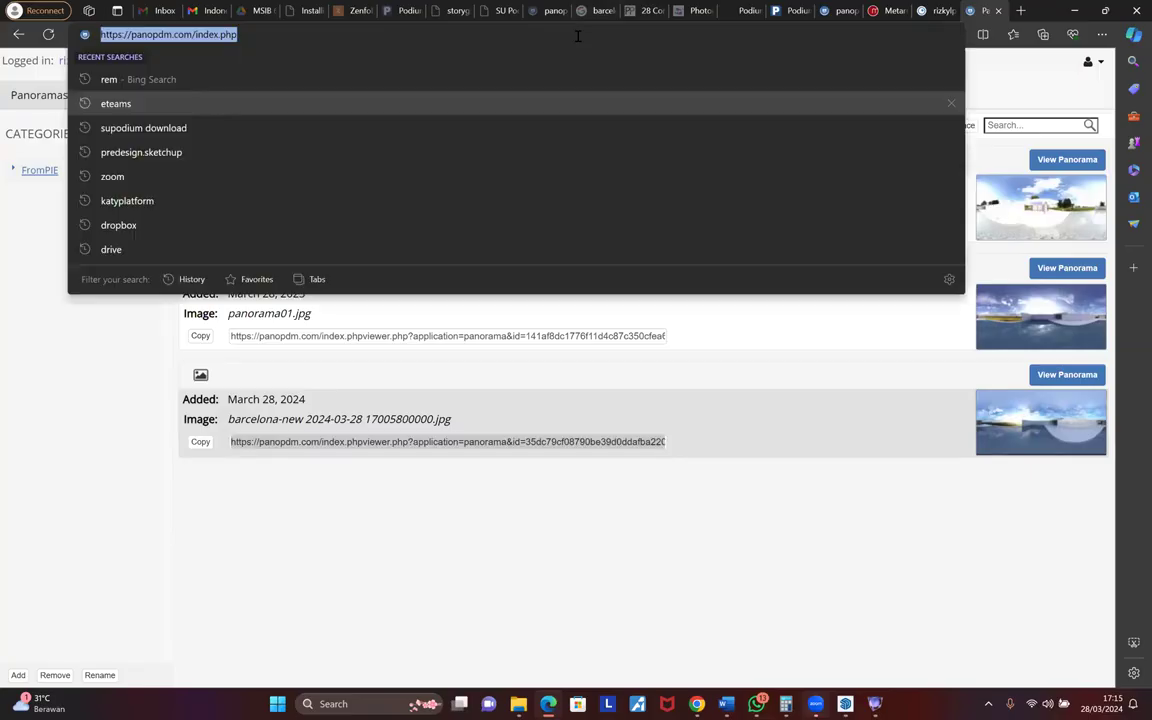
{"action": "type", "text": "app"}
{"action": "key", "text": "Return"}
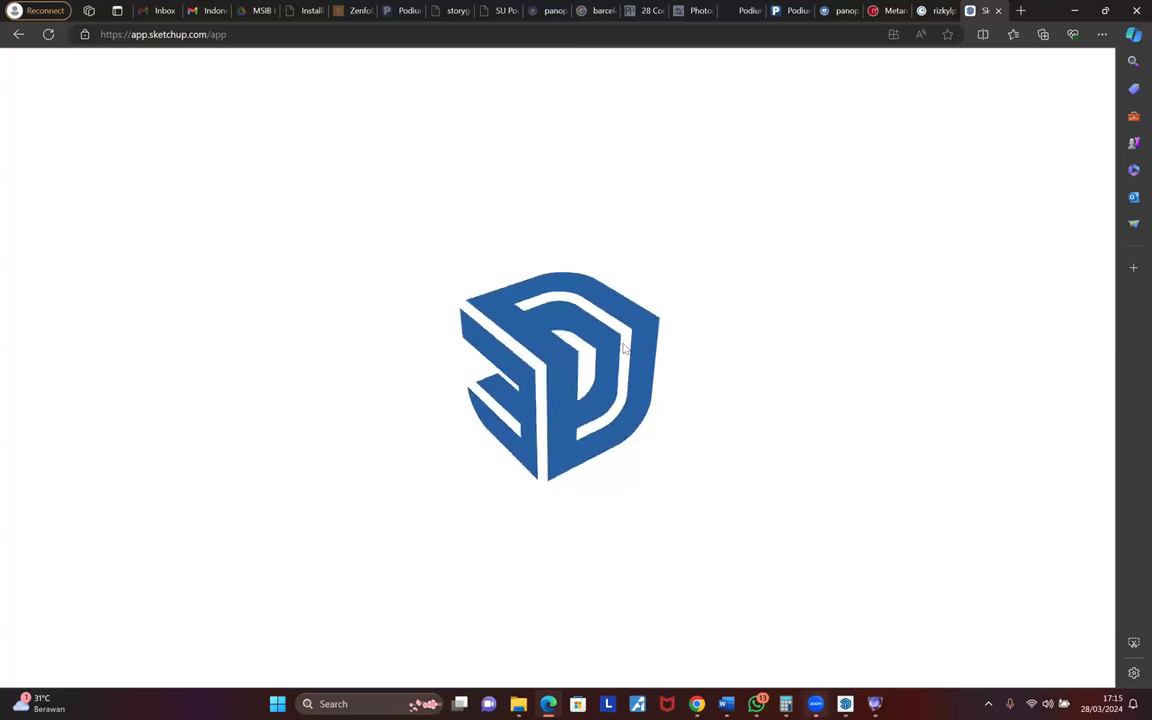
{"action": "left_click", "coordinate": [875, 705]}
{"action": "left_click", "coordinate": [1015, 117]}
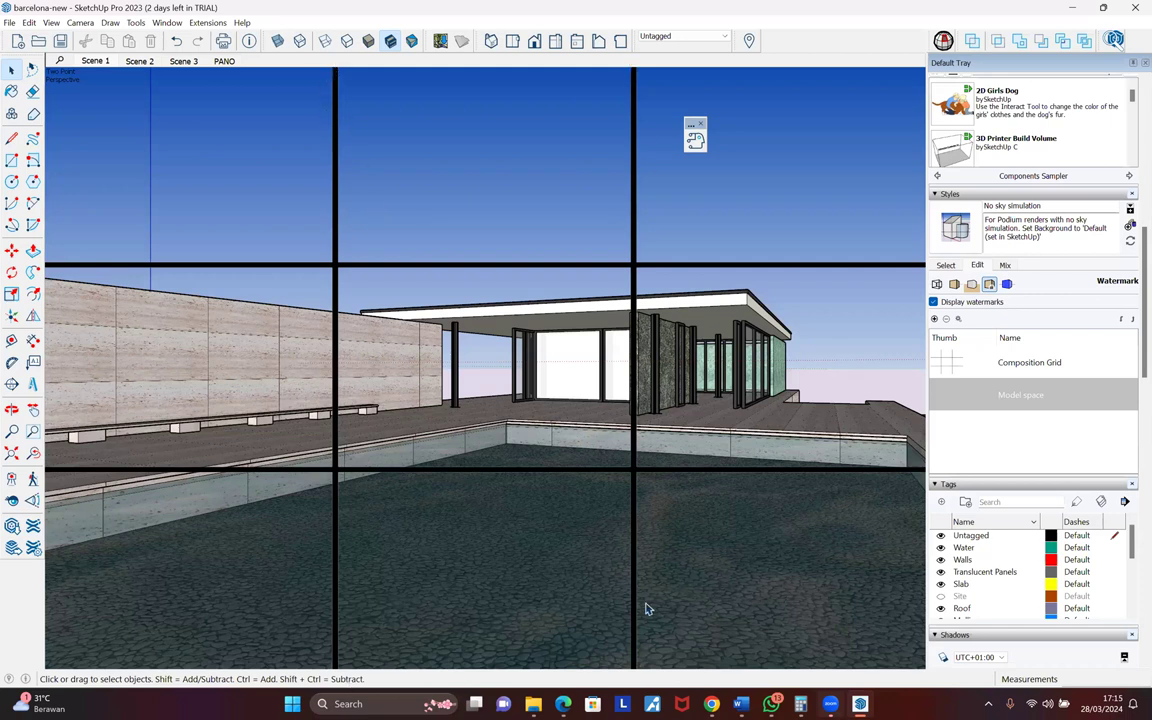
- Hide the composition grid watermark and choose the Exterior Photorealistic Diffusion style
{"action": "left_click", "coordinate": [933, 302]}
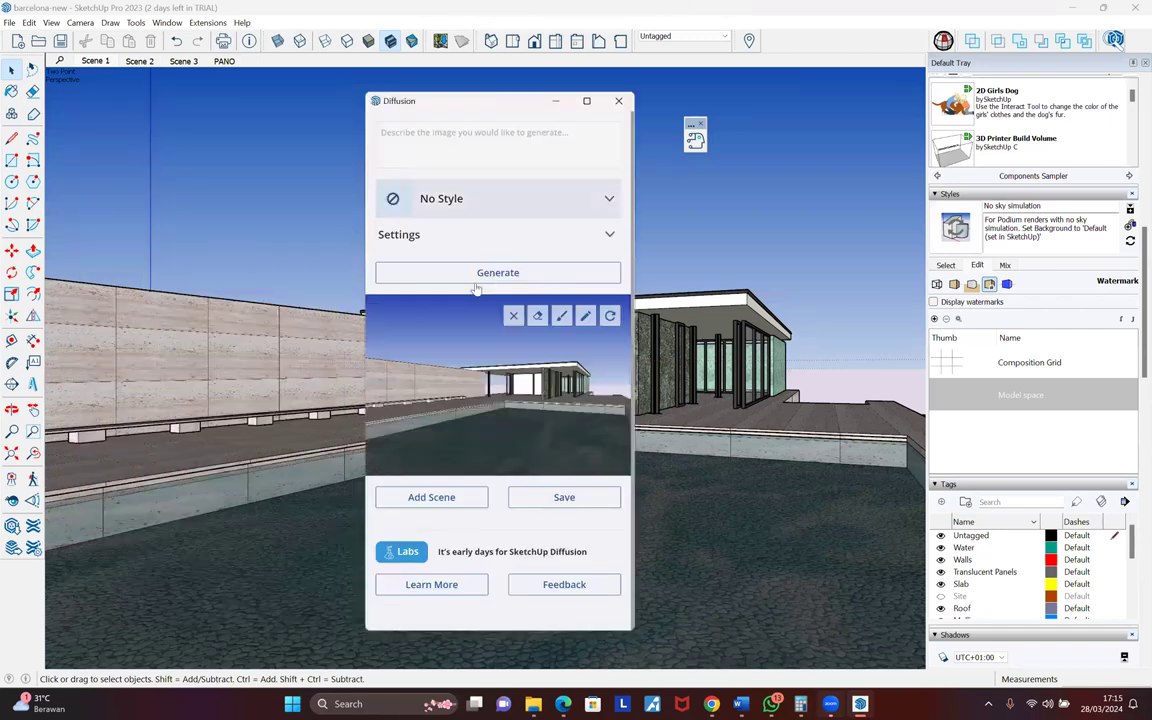
{"action": "left_click", "coordinate": [495, 198]}
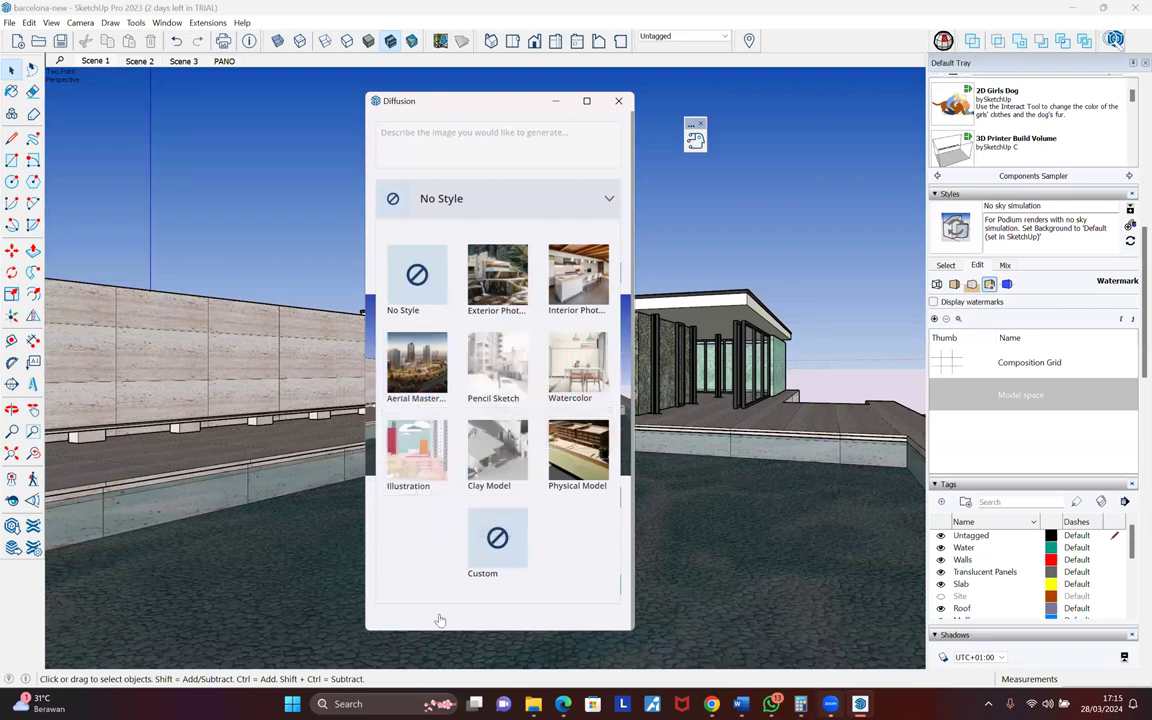
{"action": "left_click", "coordinate": [497, 280]}
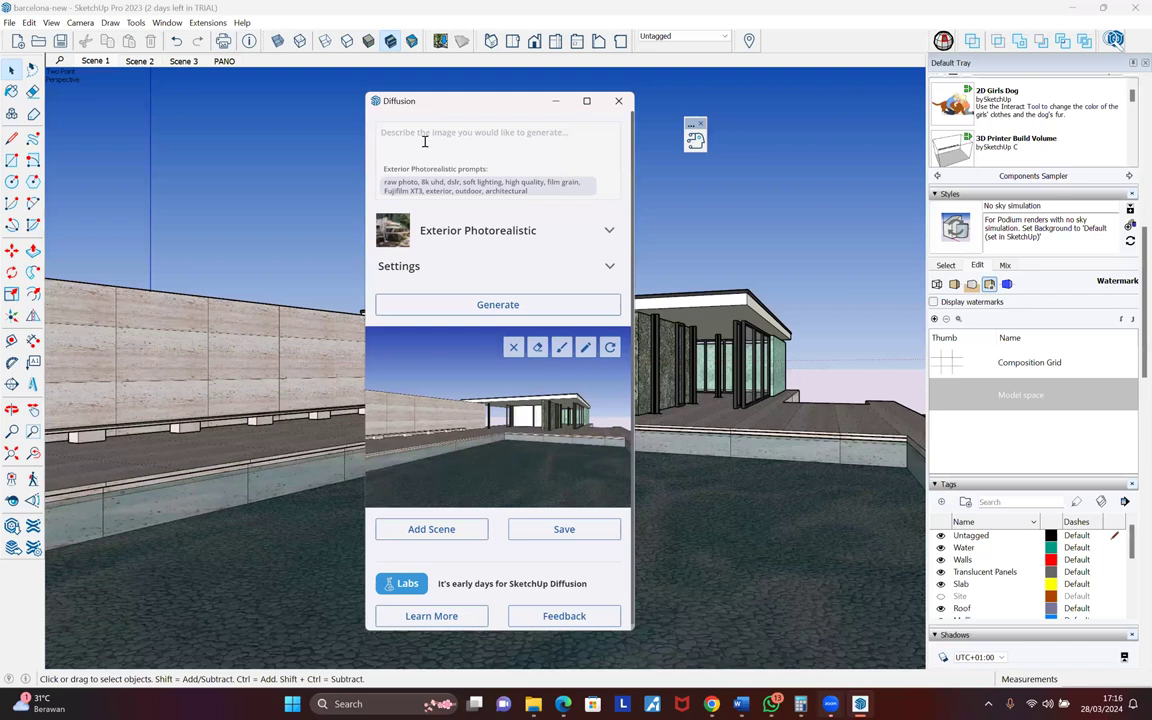
- Enter the prompt 'latar belakang pegunungan' and start generating the render
{"action": "type", "text": "mountain"}
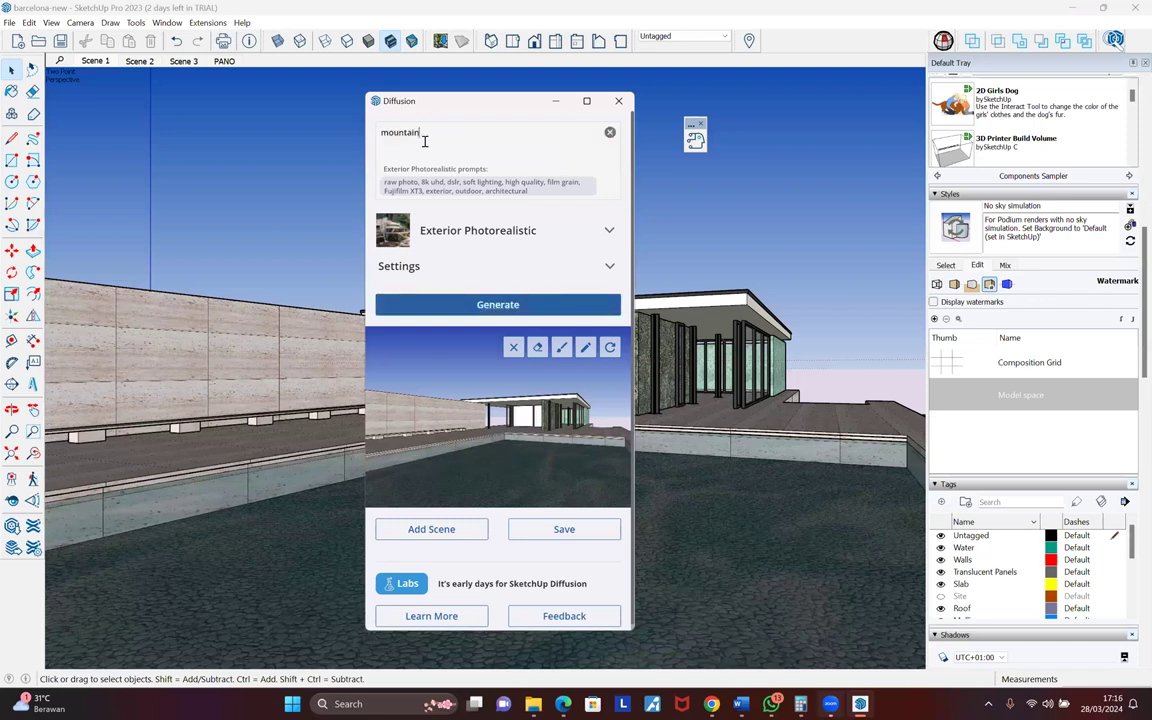
{"action": "key", "text": "ctrl+a"}
{"action": "type", "text": "latar belakang pegunungan"}
{"action": "left_click", "coordinate": [540, 270]}
{"action": "left_click", "coordinate": [540, 270]}
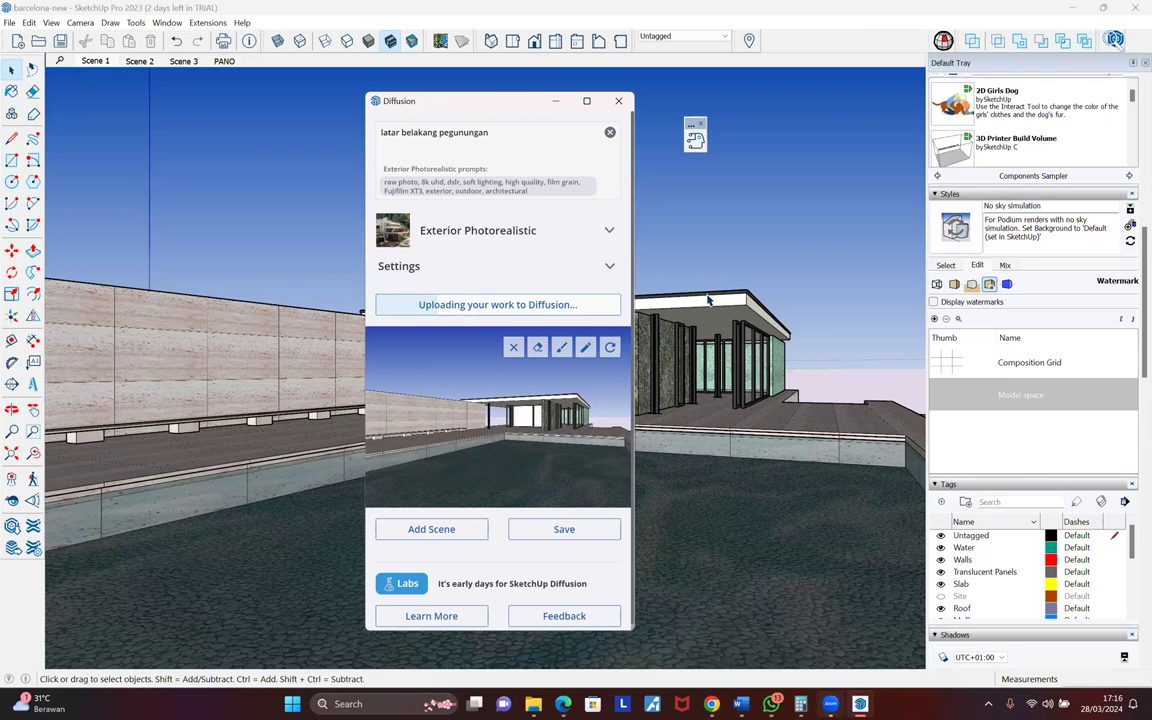
{"action": "left_click", "coordinate": [664, 473]}
{"action": "key", "text": "alt+Tab"}
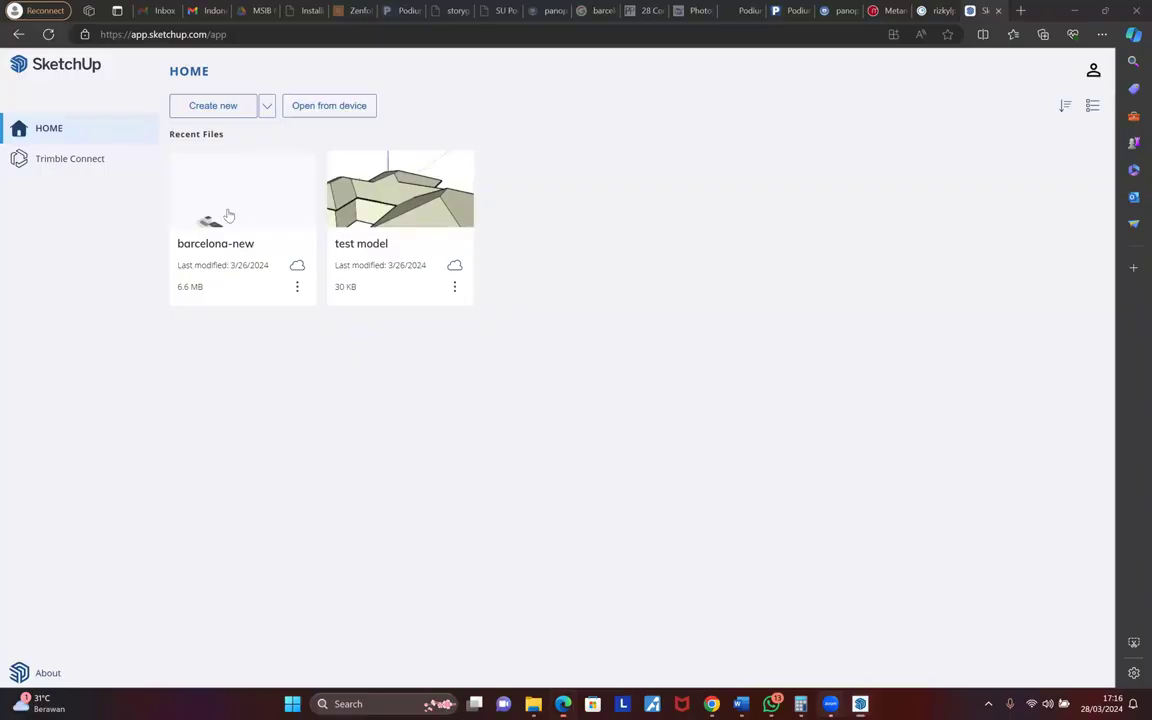
- Open barcelona-new in SketchUp for Web, show its Diffusion panel, then return to desktop SketchUp
{"action": "left_click", "coordinate": [241, 215]}
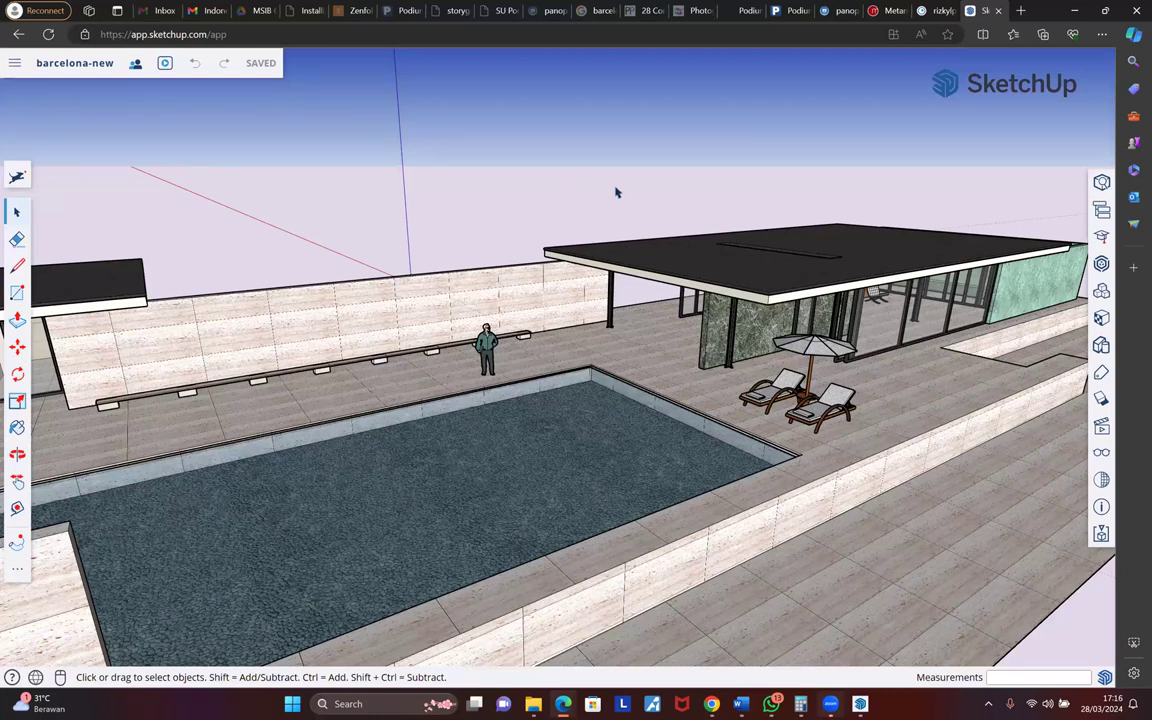
{"action": "left_click", "coordinate": [17, 569]}
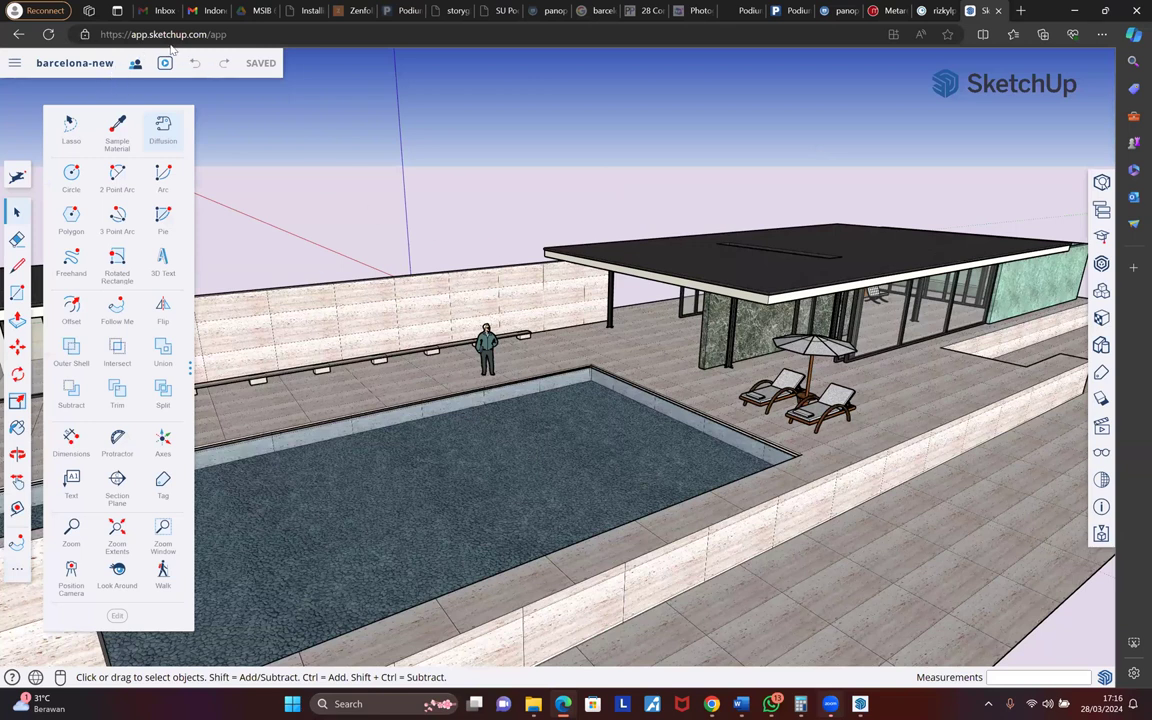
{"action": "left_click", "coordinate": [163, 128]}
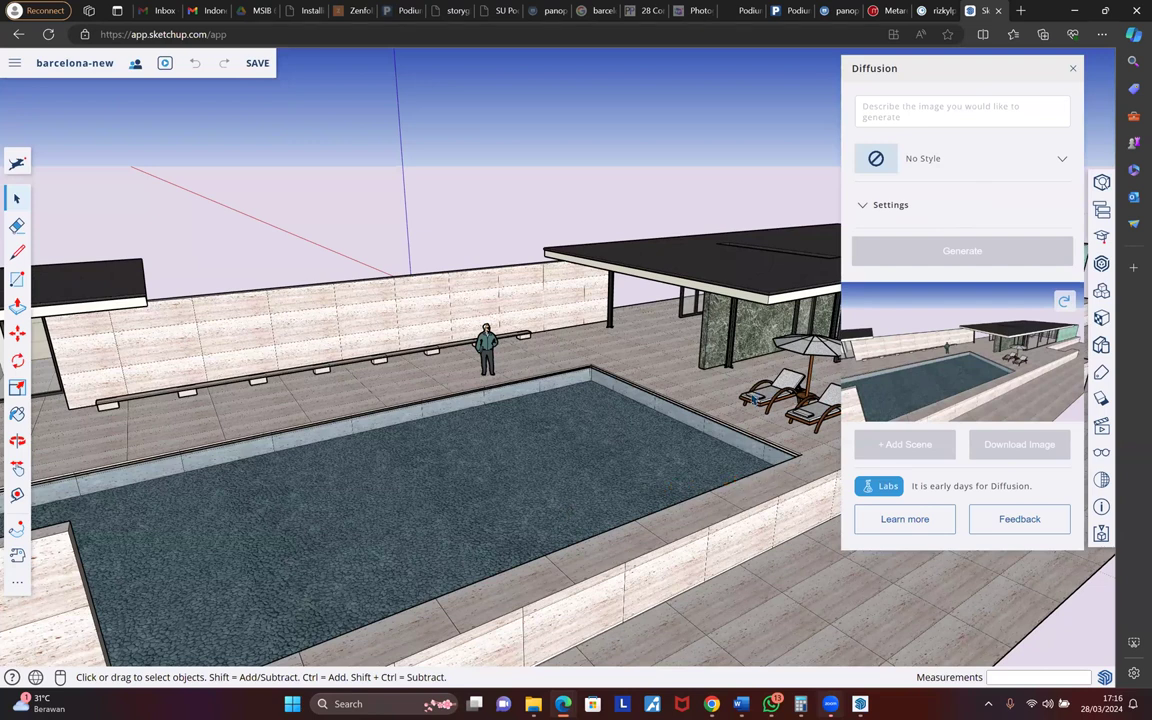
{"action": "key", "text": "o"}
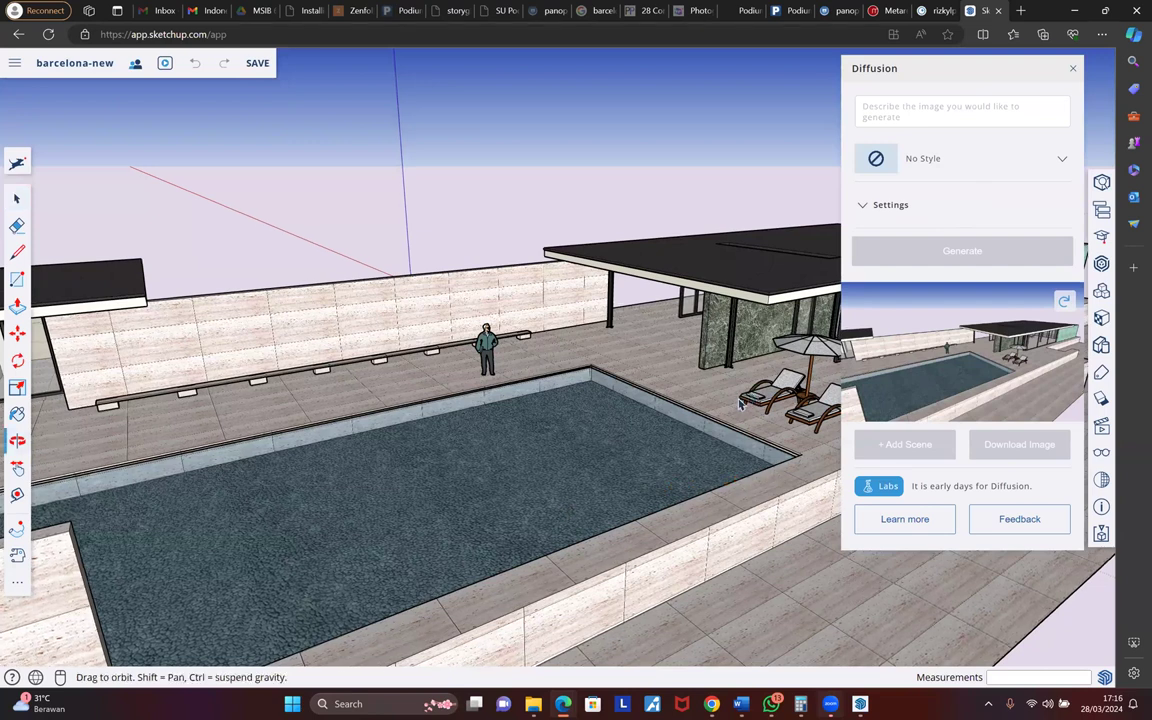
{"action": "key", "text": "super+Tab"}
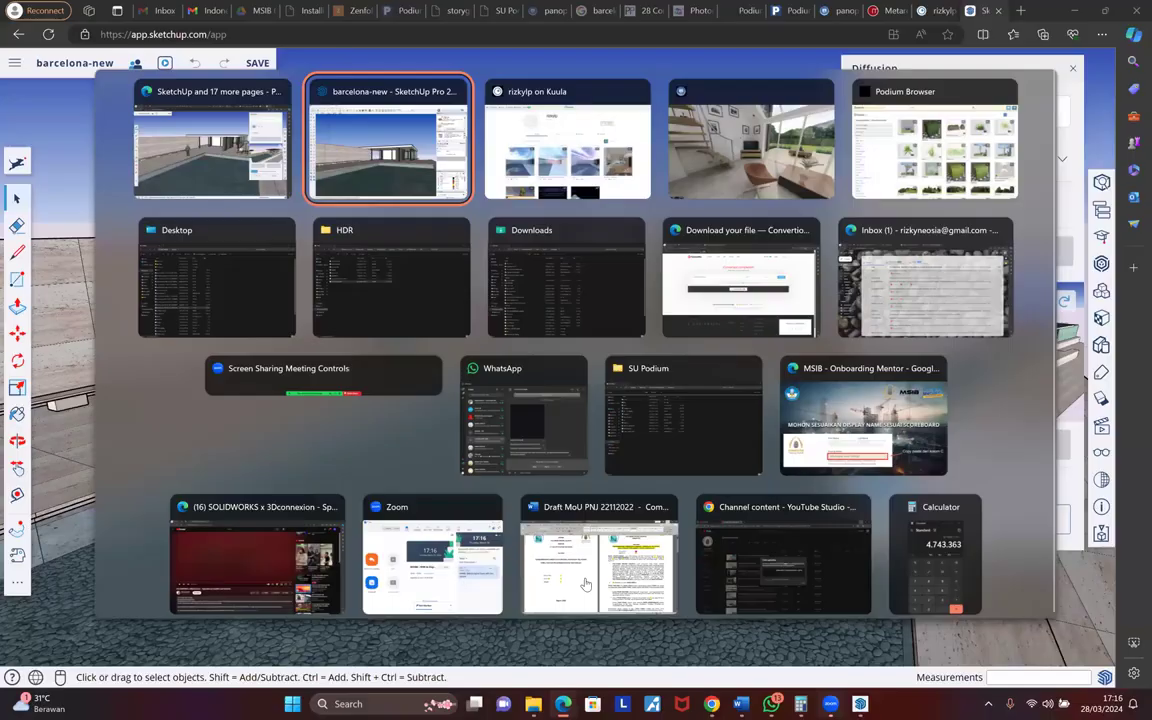
{"action": "key", "text": "alt+Tab"}
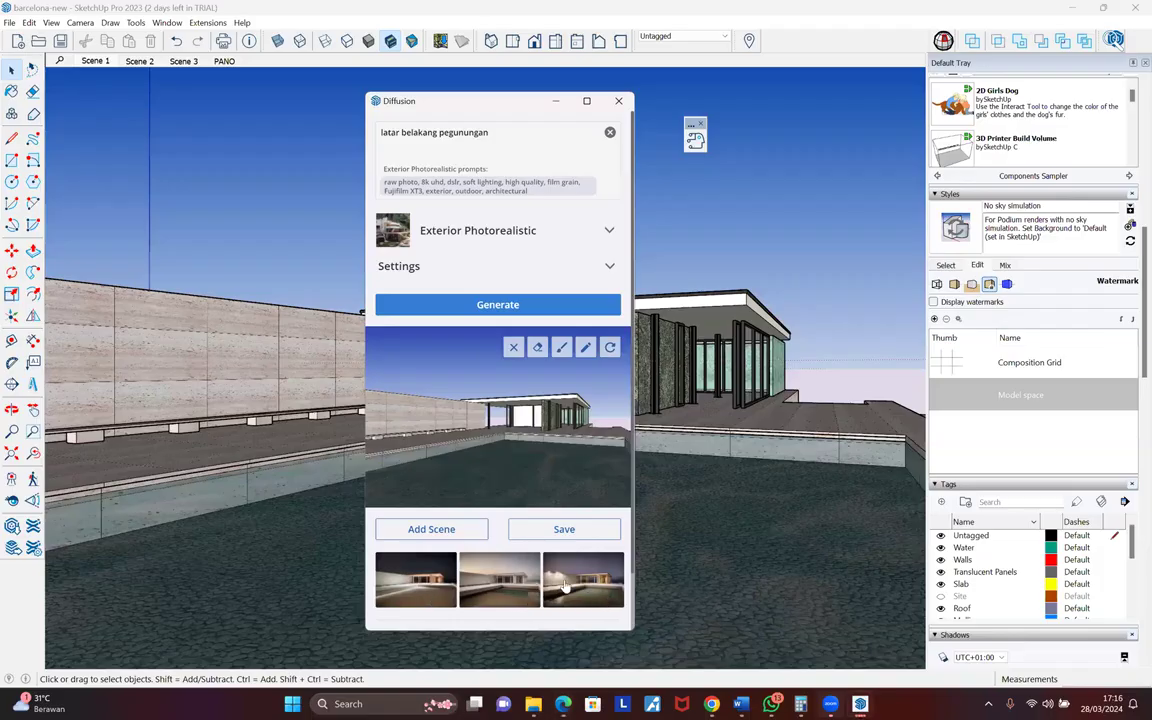
- Rewrite the Diffusion prompt around 'mountain background' and 'a group of bird flying in'
{"action": "left_click_drag", "start_coordinate": [499, 137], "coordinate": [241, 139]}
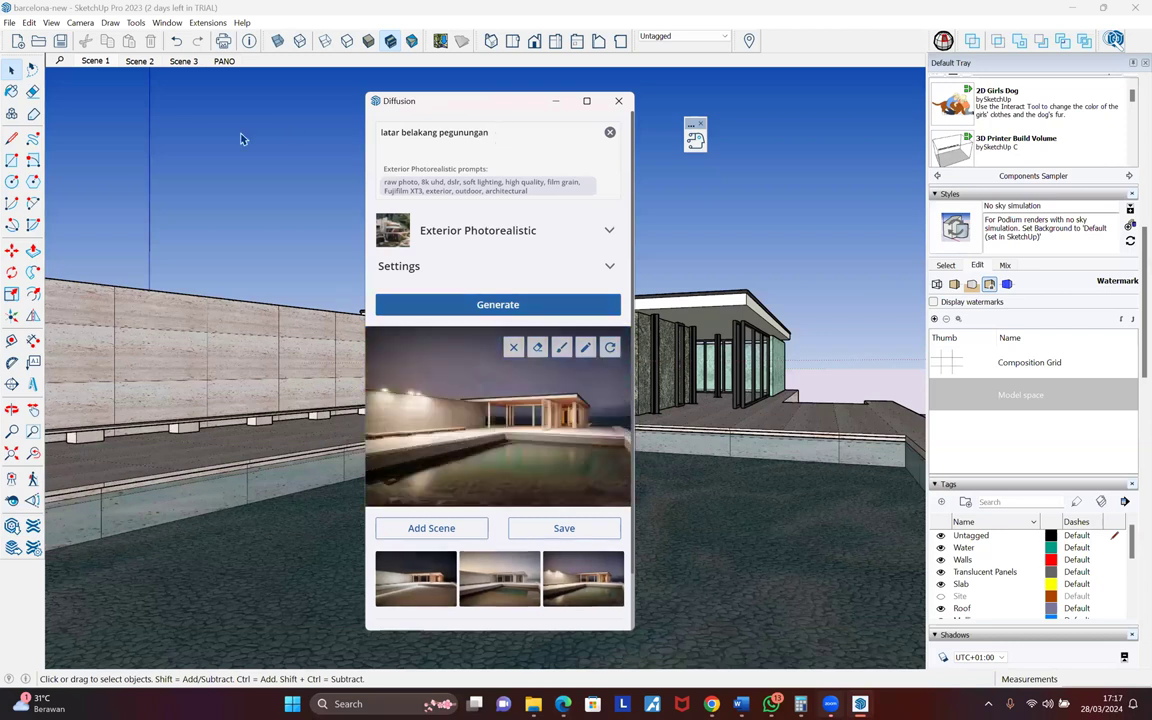
{"action": "type", "text": "mountain background"}
{"action": "key", "text": "Home"}
{"action": "type", "text": "blue sky with"}
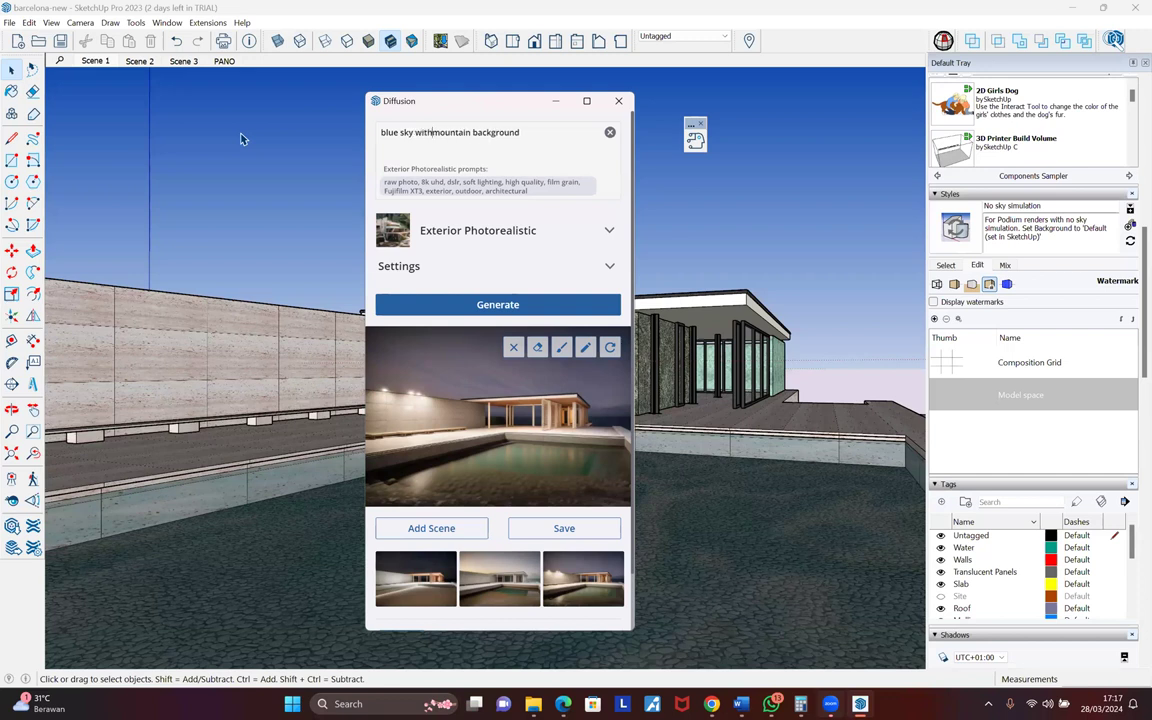
{"action": "key", "text": "End"}
{"action": "type", "text": ", bird flying in"}
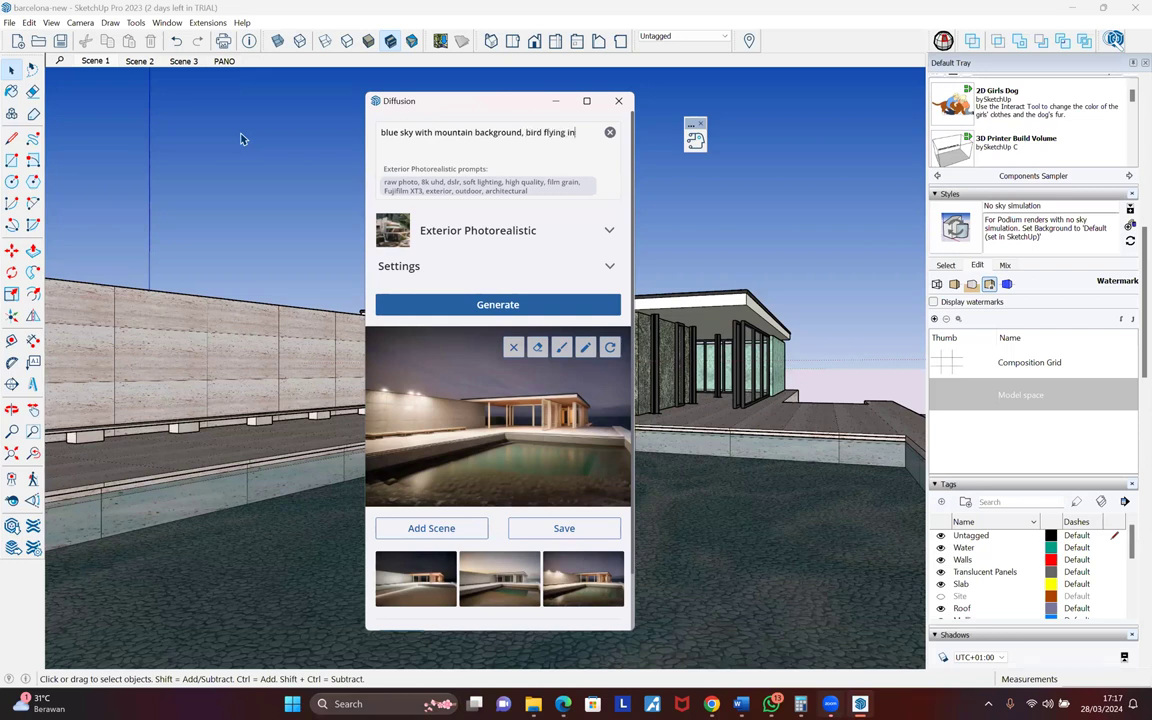
{"action": "type", "text": " g"}
{"action": "key", "text": "BackSpace"}
{"action": "key", "text": "BackSpace"}
{"action": "key", "text": "ctrl+Left"}
{"action": "key", "text": "ctrl+Left"}
{"action": "key", "text": "ctrl+Left"}
{"action": "type", "text": "a group of"}
- Finish the prompt as 'mountain background, a group of bird flying in blue sky' and generate
{"action": "key", "text": "ctrl+Right"}
{"action": "key", "text": "ctrl+shift+Right"}
{"action": "key", "text": "ctrl+shift+Right"}
{"action": "key", "text": "Right"}
{"action": "type", "text": "blue sky"}
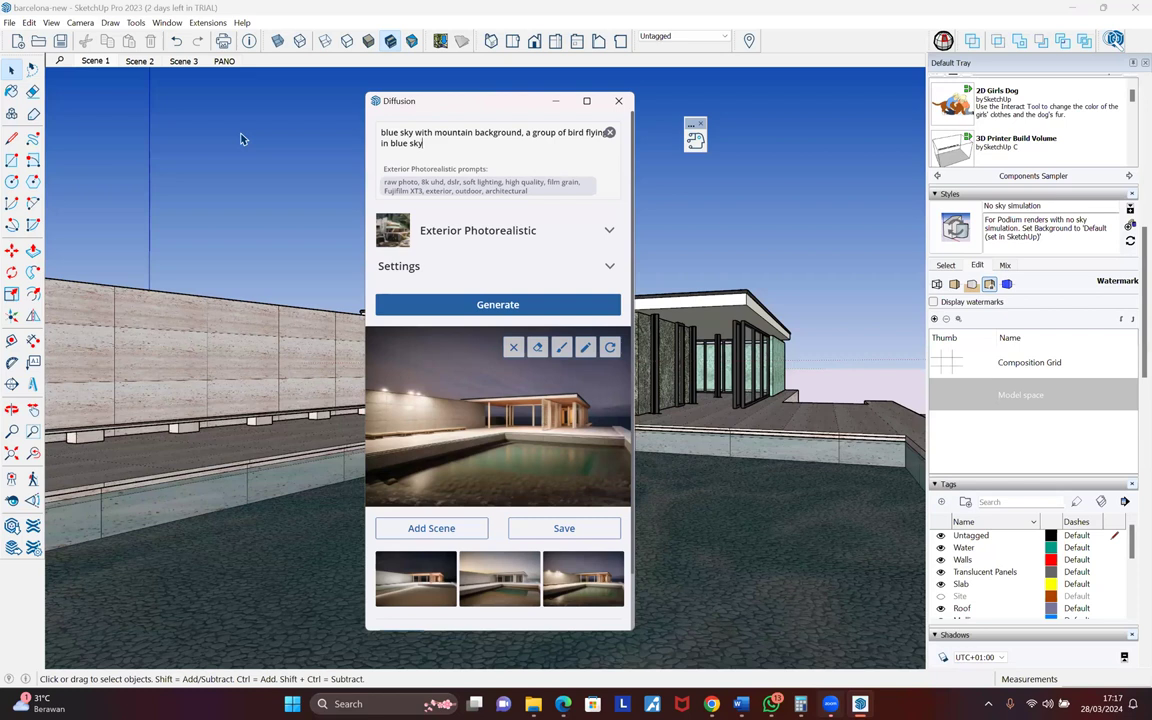
{"action": "key", "text": "ctrl+Left"}
{"action": "key", "text": "ctrl+shift+Right"}
{"action": "key", "text": "ctrl+shift+Right"}
{"action": "key", "text": "BackSpace"}
{"action": "key", "text": "ctrl+BackSpace"}
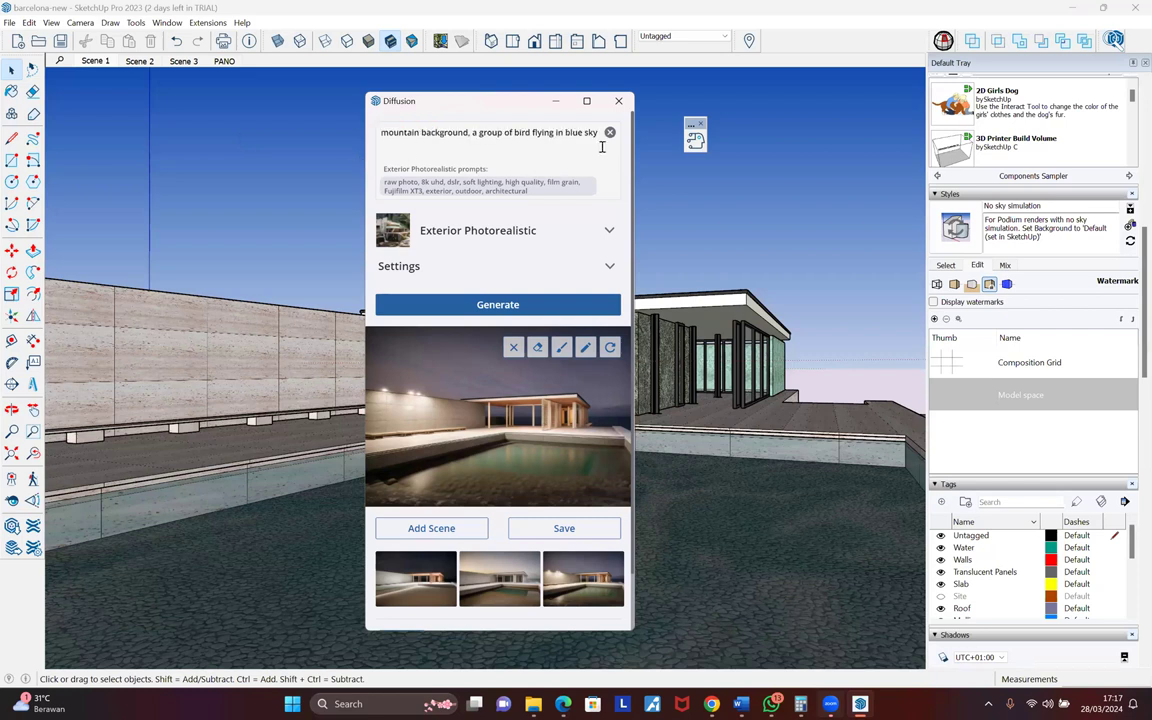
{"action": "left_click", "coordinate": [488, 308]}
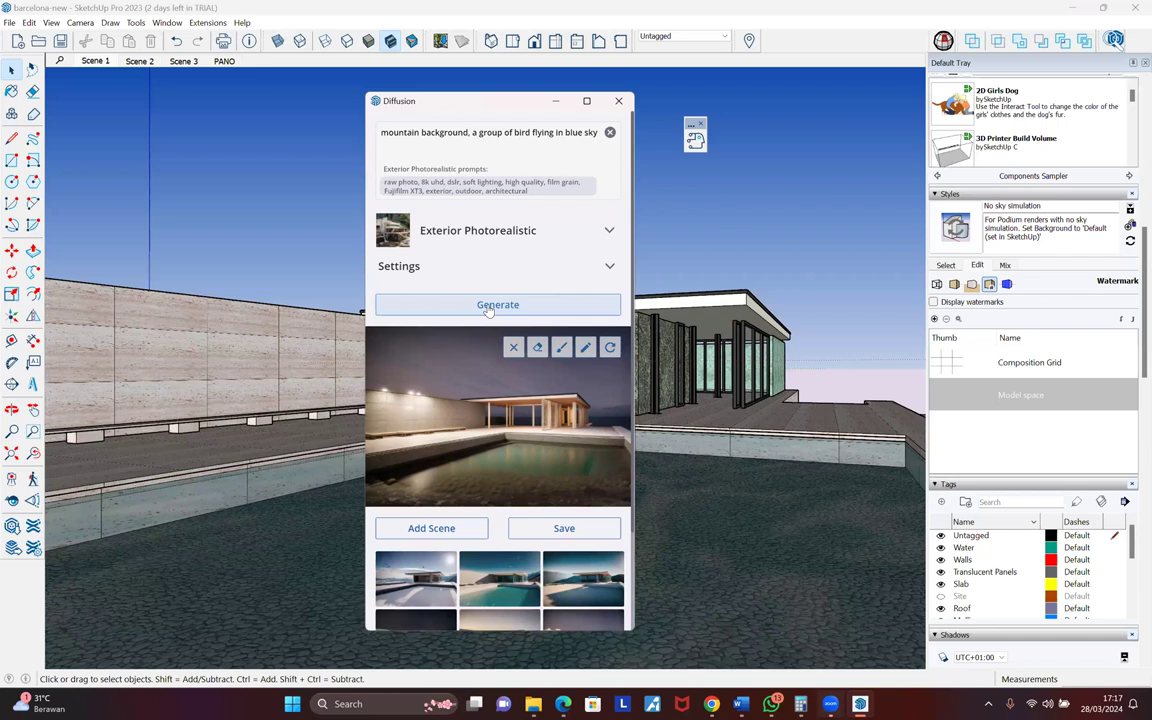
- Compare the three renders and save the snowy one with birds as a new scene
{"action": "left_click", "coordinate": [424, 578]}
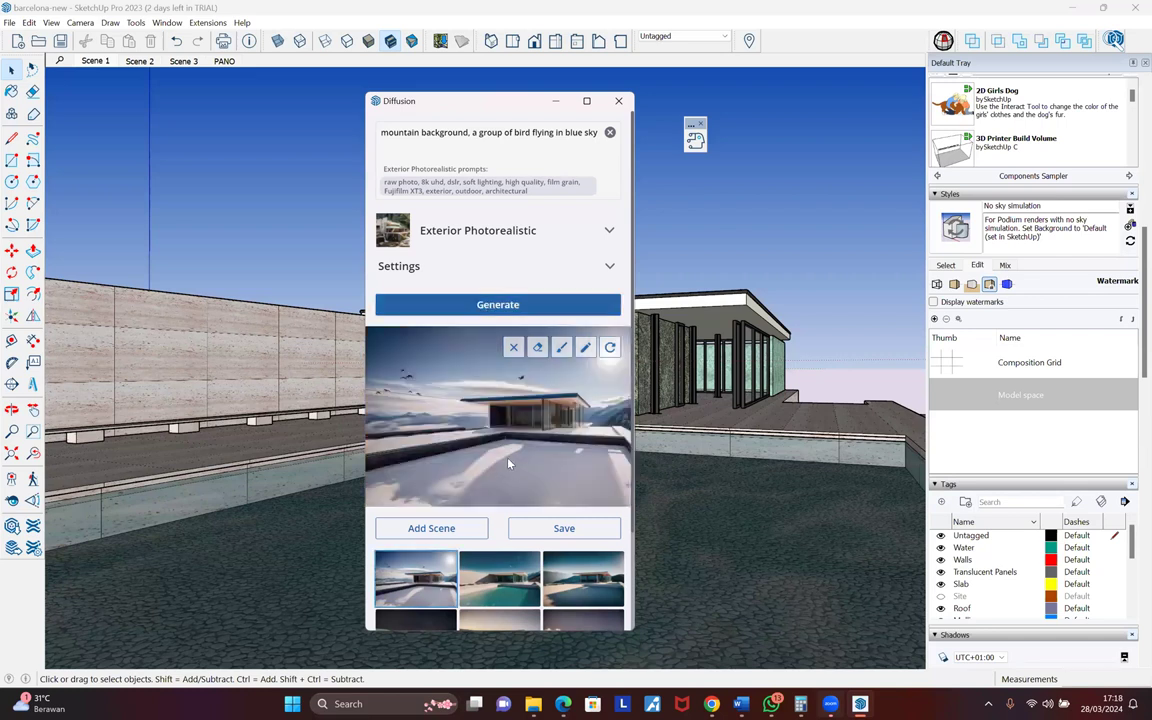
{"action": "left_click", "coordinate": [500, 585]}
{"action": "left_click", "coordinate": [583, 580]}
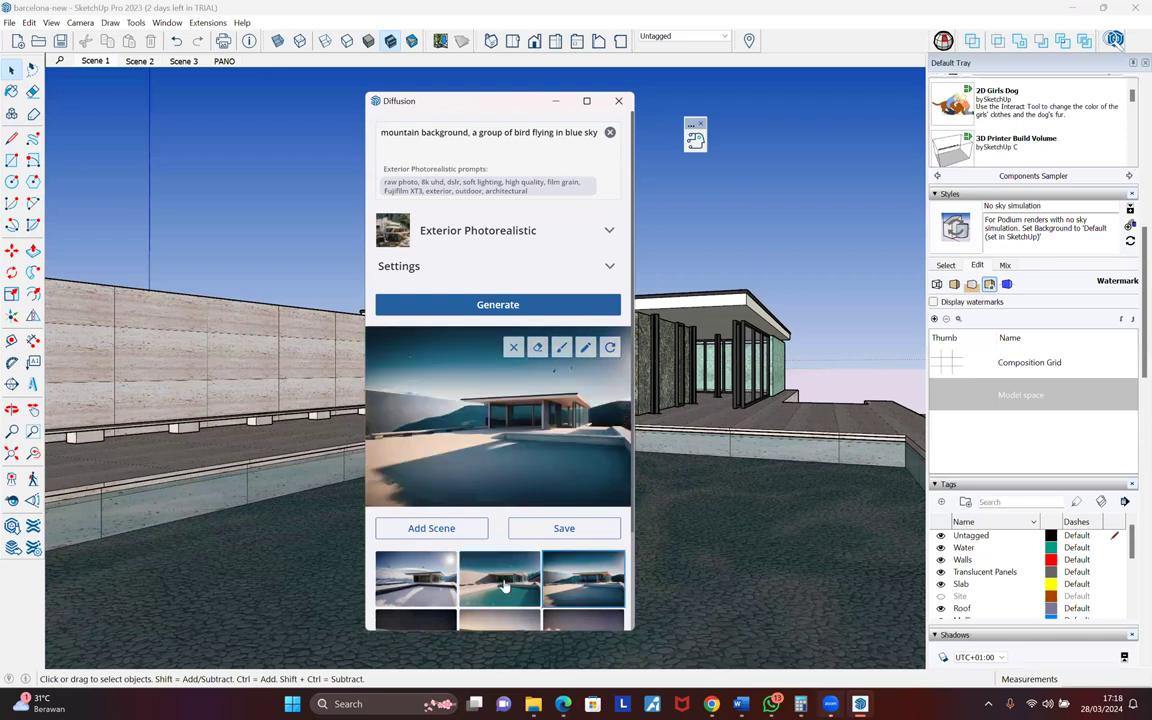
{"action": "left_click", "coordinate": [437, 572]}
{"action": "left_click", "coordinate": [445, 528]}
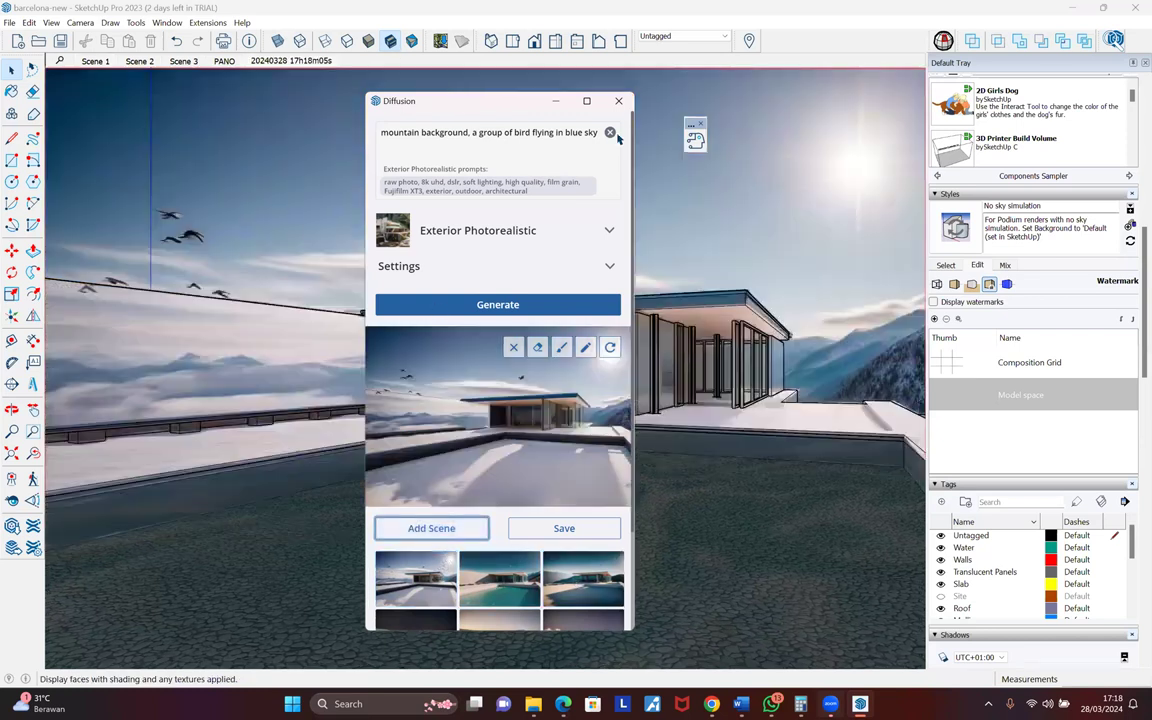
- Save the second render with birds as another new scene
{"action": "left_click_drag", "start_coordinate": [442, 101], "coordinate": [163, 101]}
{"action": "left_click", "coordinate": [323, 580]}
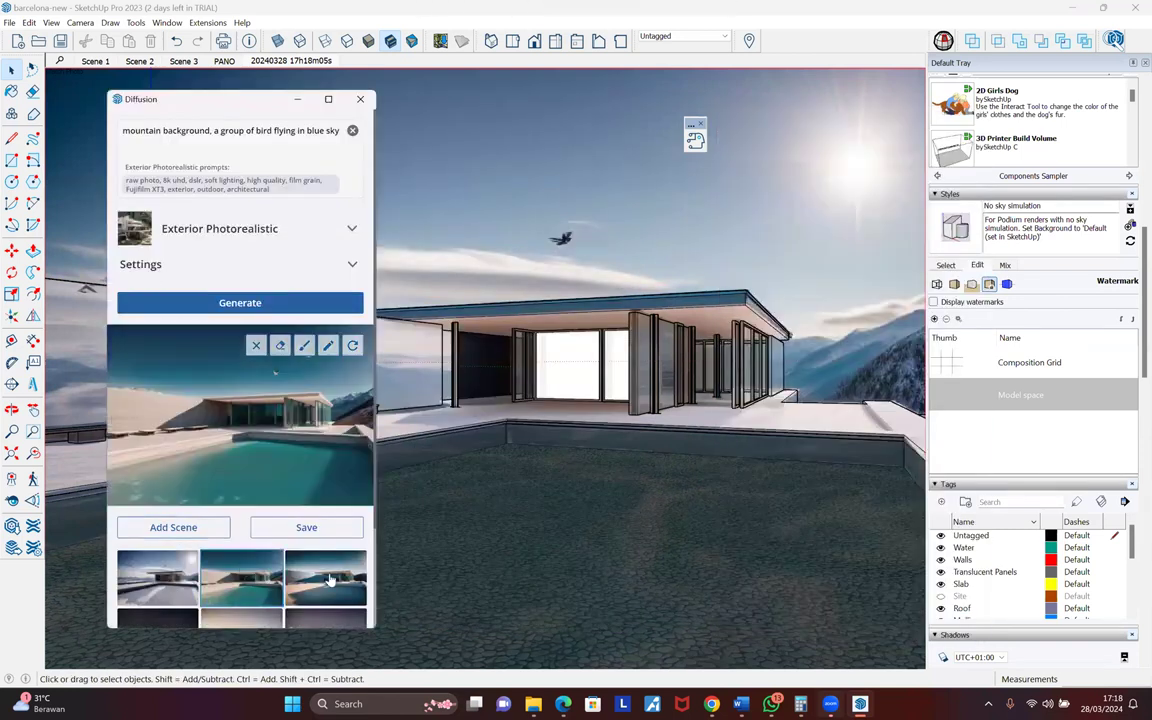
{"action": "left_click", "coordinate": [241, 578]}
{"action": "left_click", "coordinate": [173, 527]}
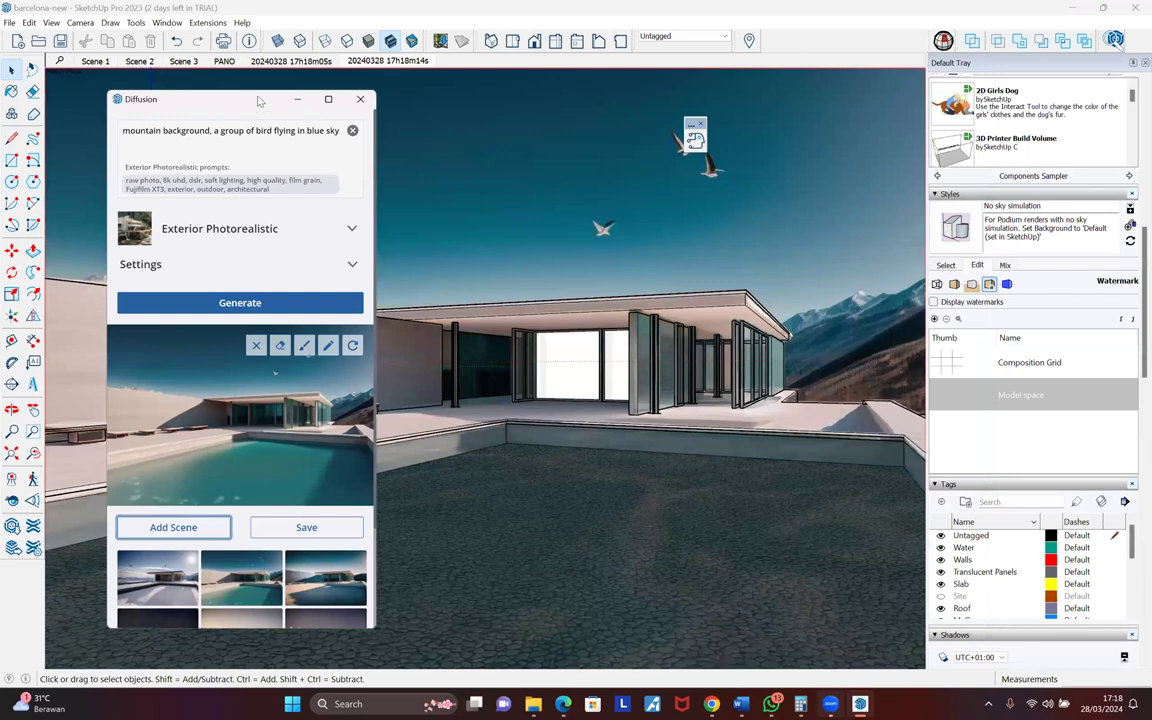
- Close the Diffusion window and its floating launcher toolbar
{"action": "left_click_drag", "start_coordinate": [258, 101], "coordinate": [264, 93]}
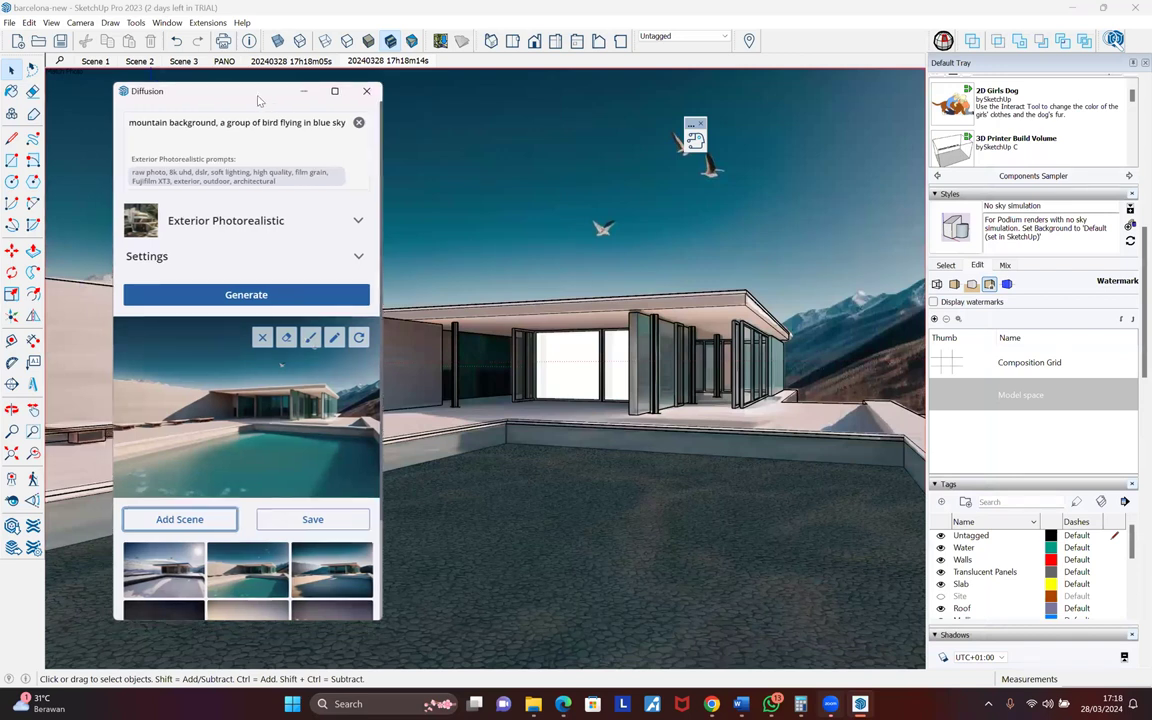
{"action": "left_click", "coordinate": [367, 92]}
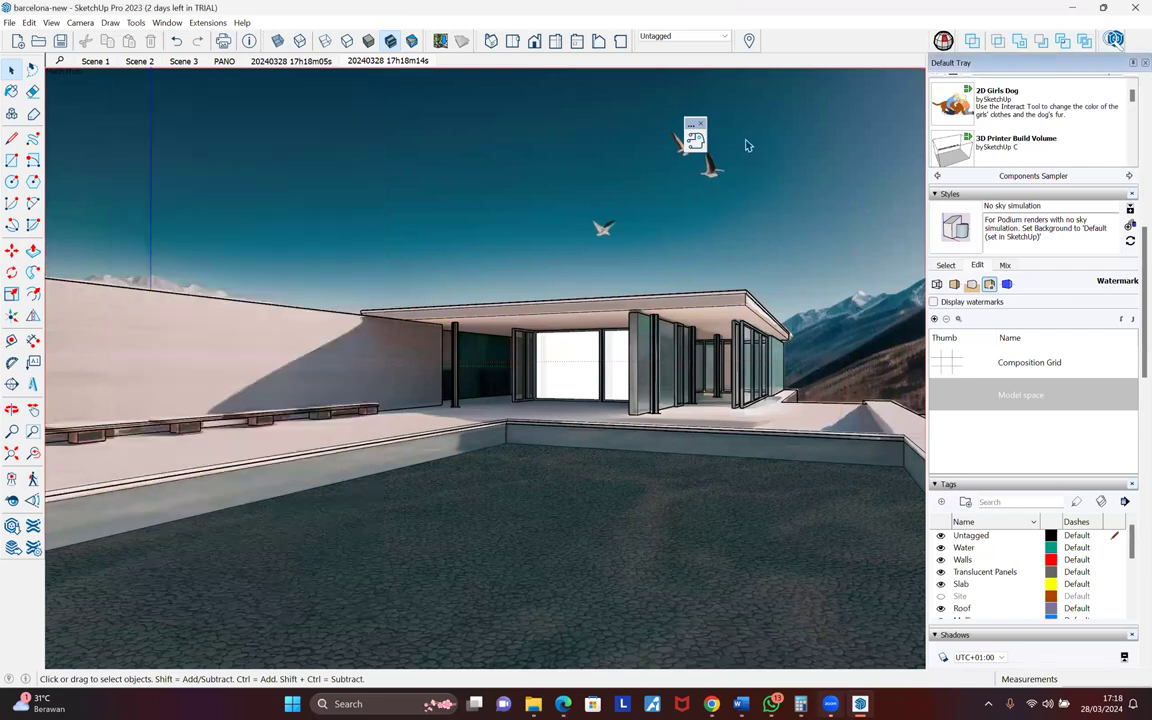
{"action": "left_click", "coordinate": [700, 124]}
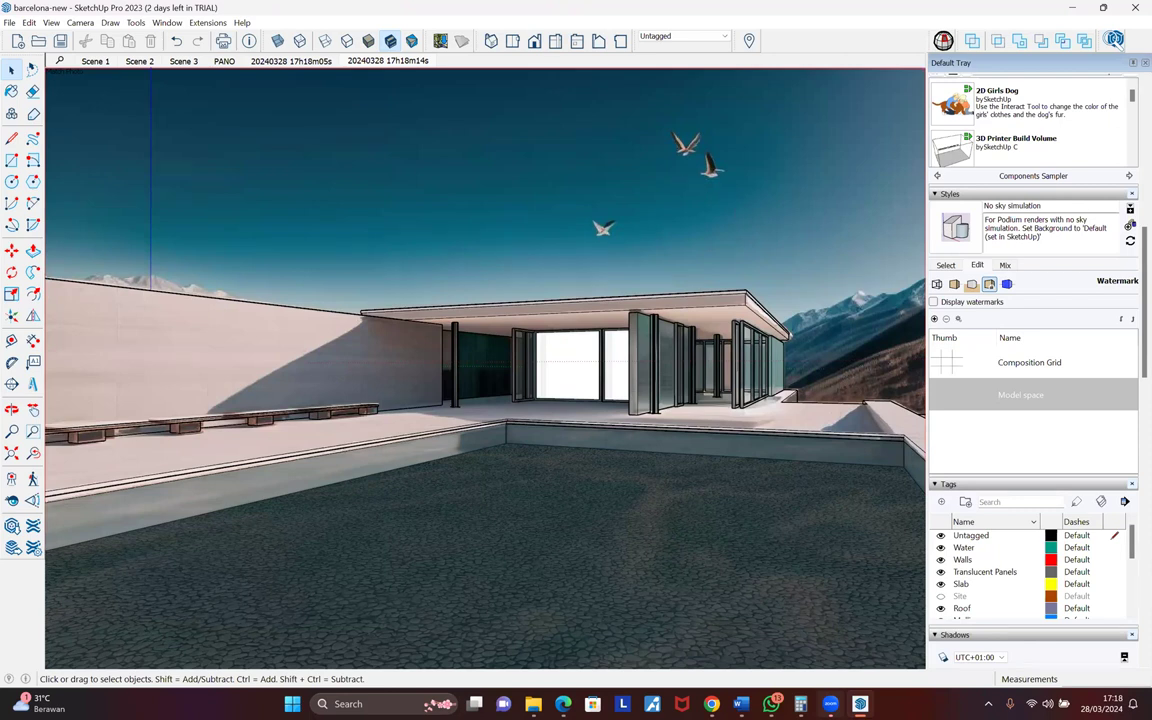
{"action": "left_click", "coordinate": [1117, 42]}
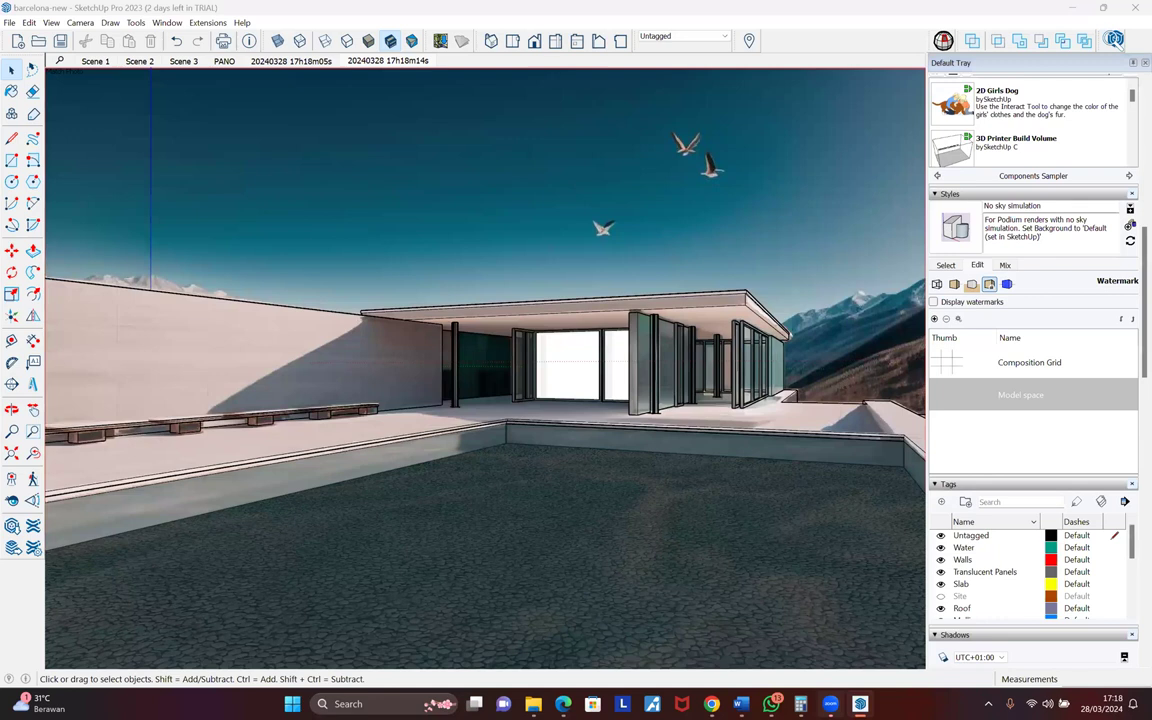